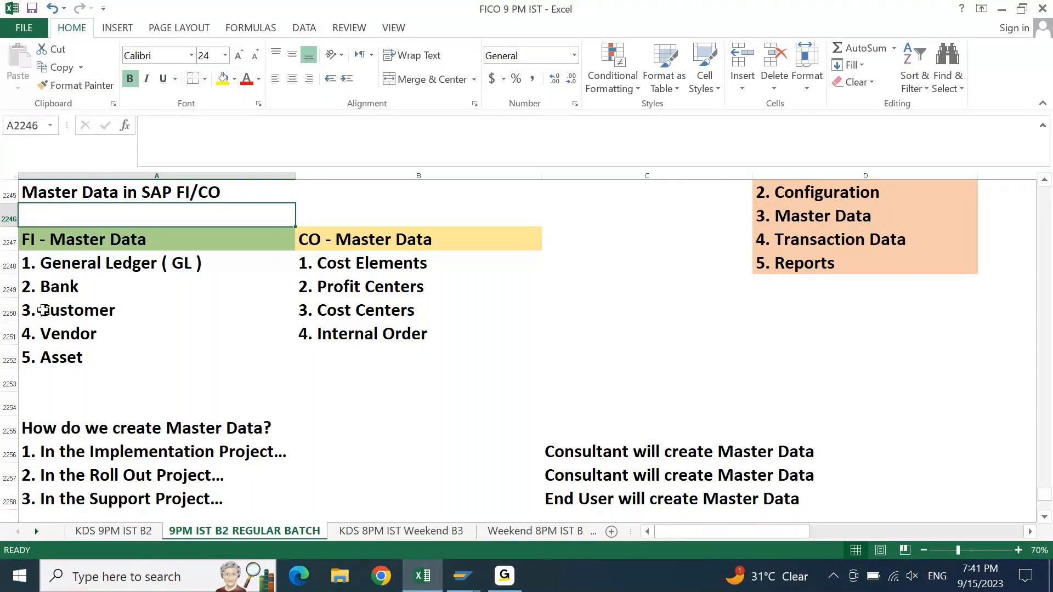
# - Go through the FI master data and CO master data lists entry by entry
pyautogui.press('Down')
pyautogui.press('Down')
pyautogui.press('Down')
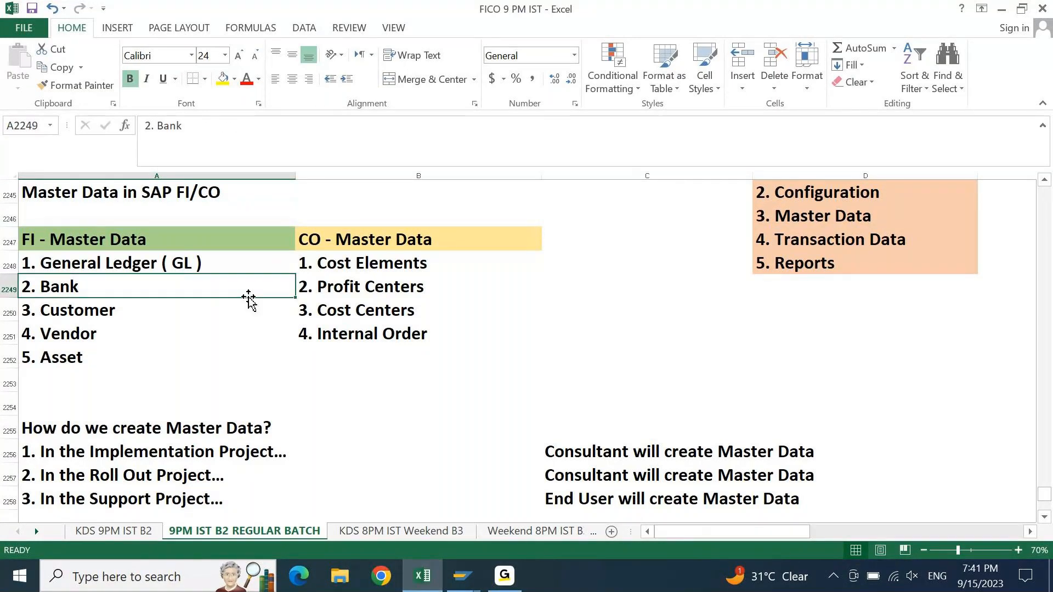
pyautogui.press('Down')
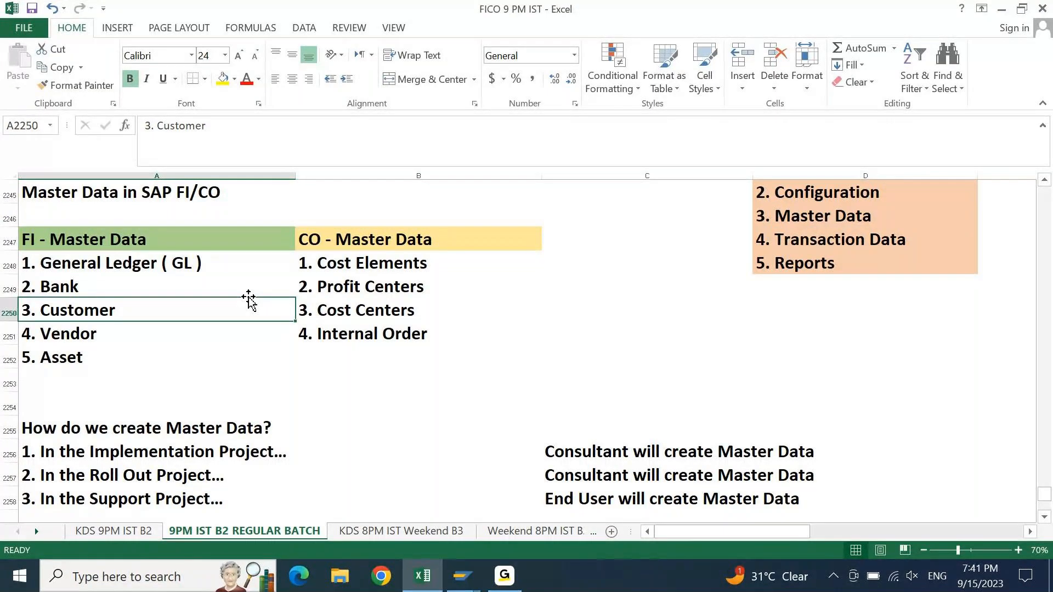
pyautogui.press('Down')
pyautogui.press('Down')
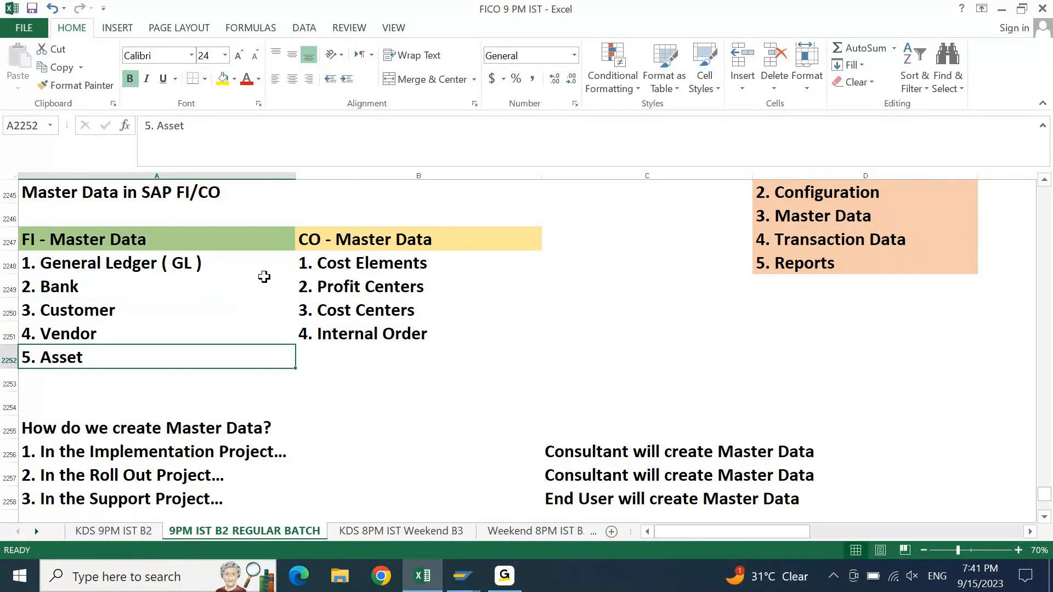
pyautogui.click(450, 270)
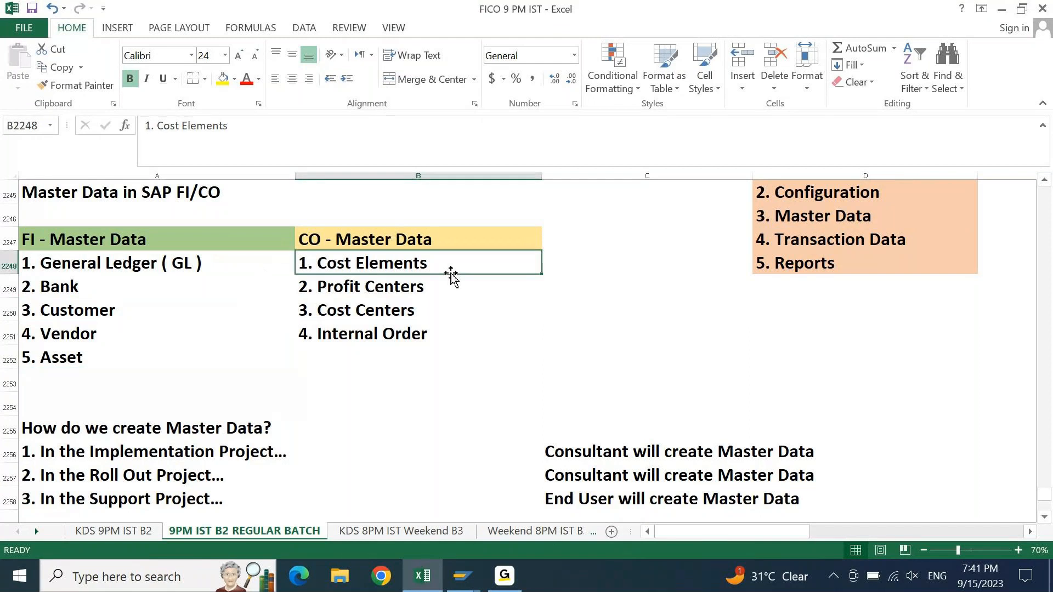
pyautogui.press('Down')
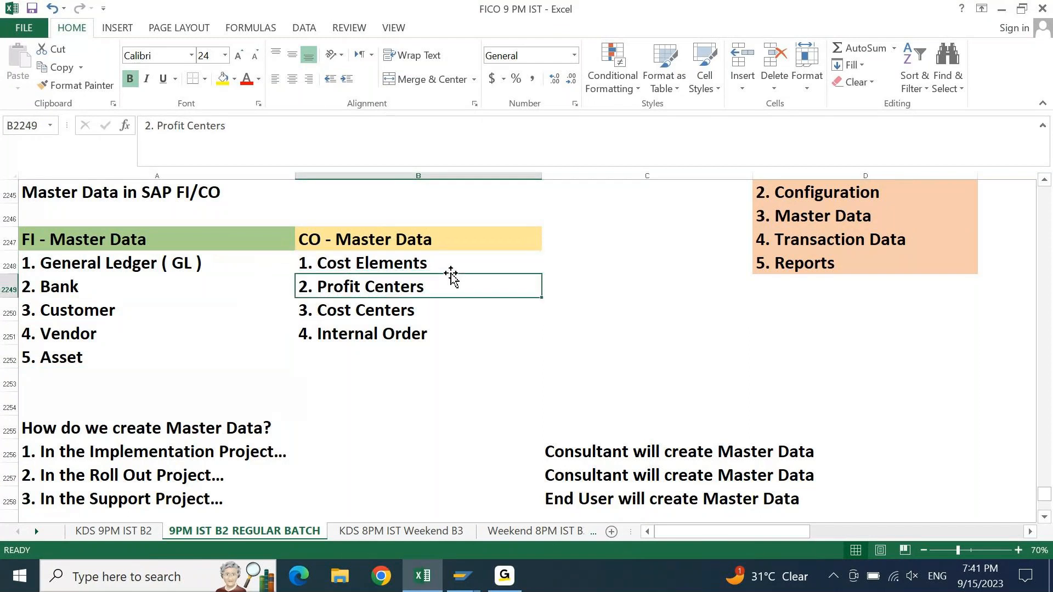
pyautogui.press('Down')
pyautogui.press('Down')
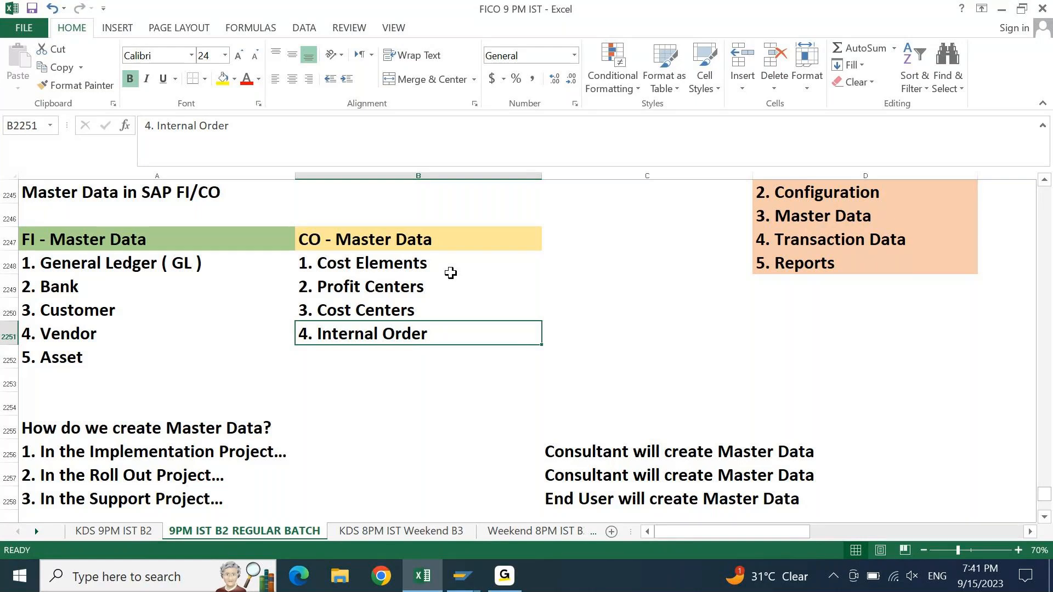
pyautogui.press('Left')
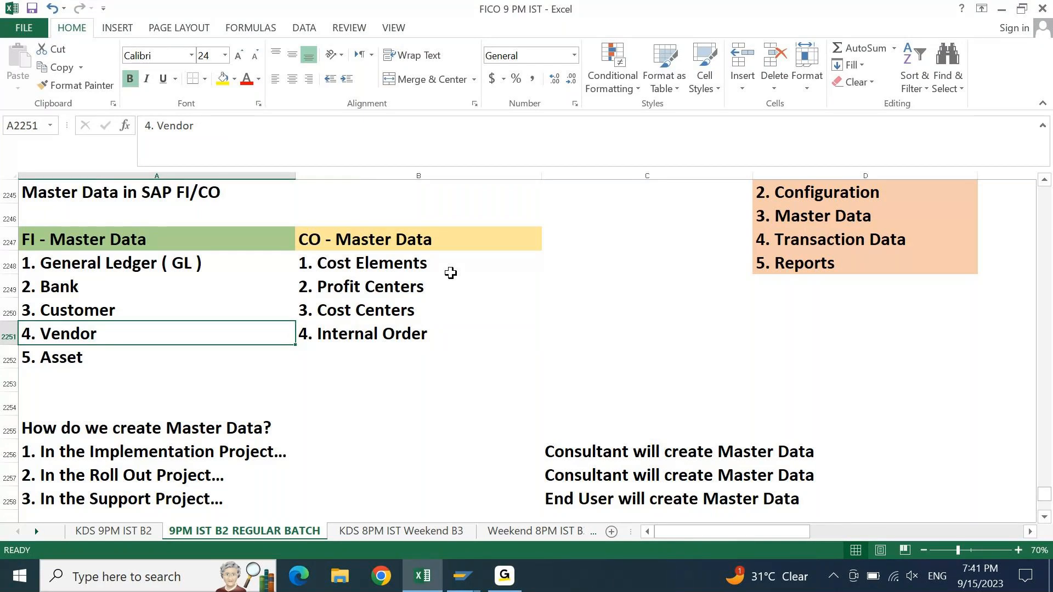
# - Go to the 9/15/2023 GL creation notes further down the sheet and save the workbook
pyautogui.press('pagedown')
pyautogui.press('pagedown')
pyautogui.press('pagedown')
pyautogui.press('pagedown')
pyautogui.press('pagedown')
pyautogui.scroll(-1, 451, 272)
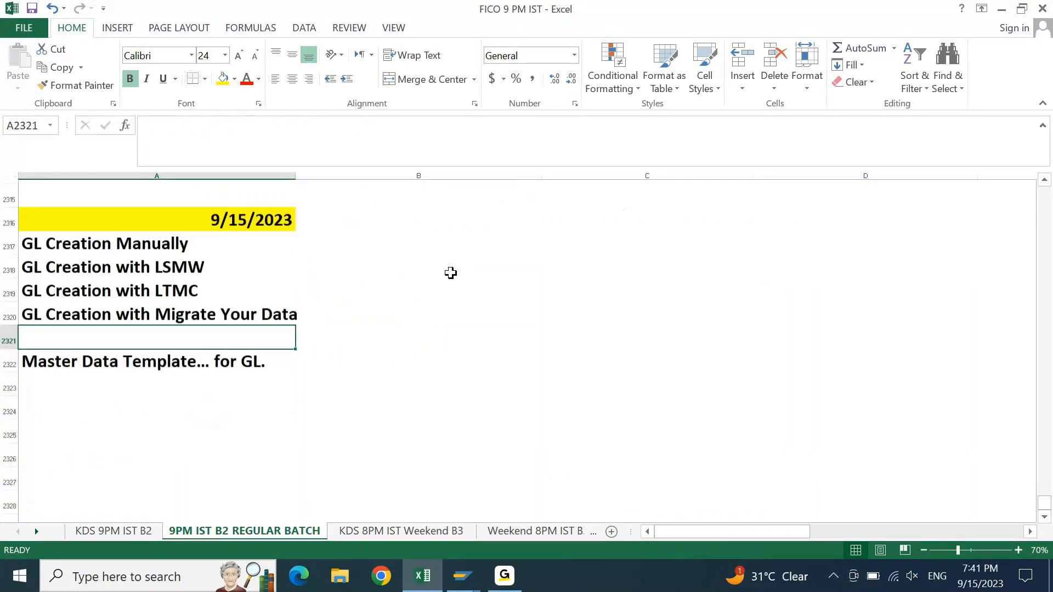
pyautogui.press('Down')
pyautogui.press('Up')
pyautogui.press('Up')
pyautogui.press('Up')
pyautogui.press('Up')
pyautogui.press('Up')
pyautogui.press('Up')
pyautogui.hotkey('ctrl', 's')
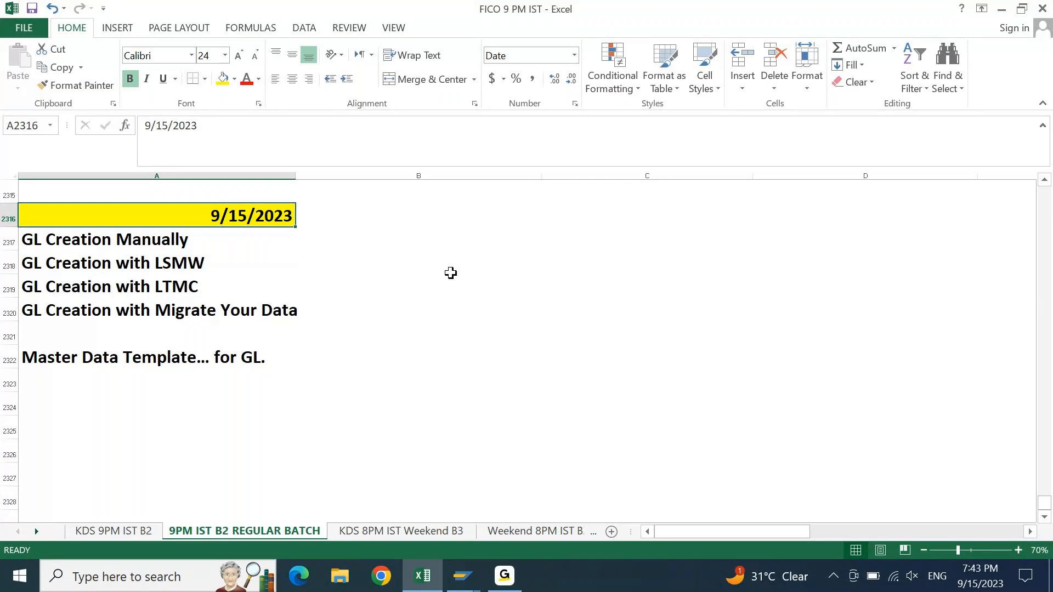
pyautogui.click(505, 575)
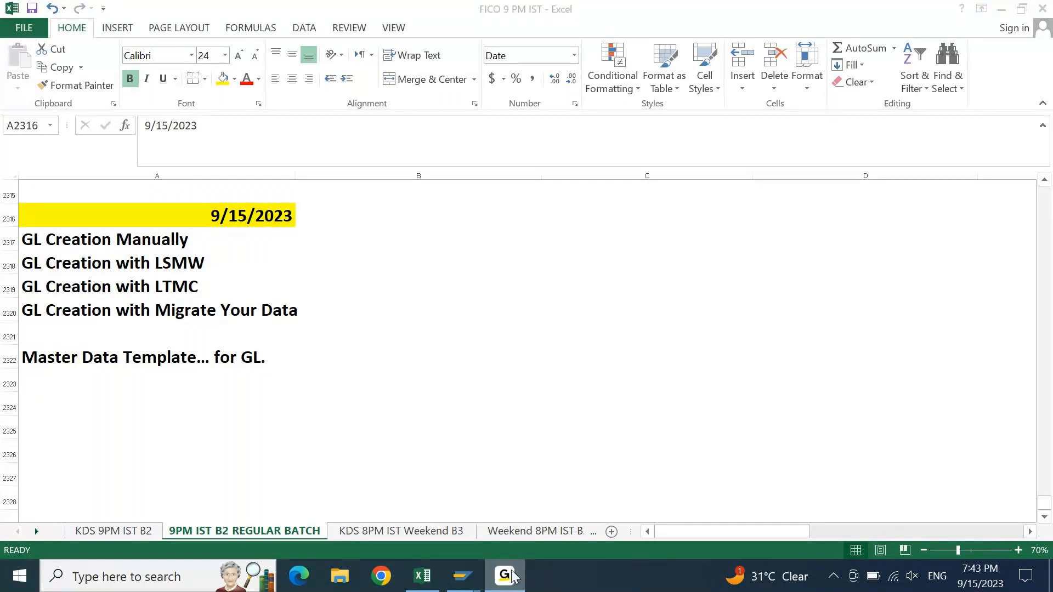
pyautogui.click(506, 575)
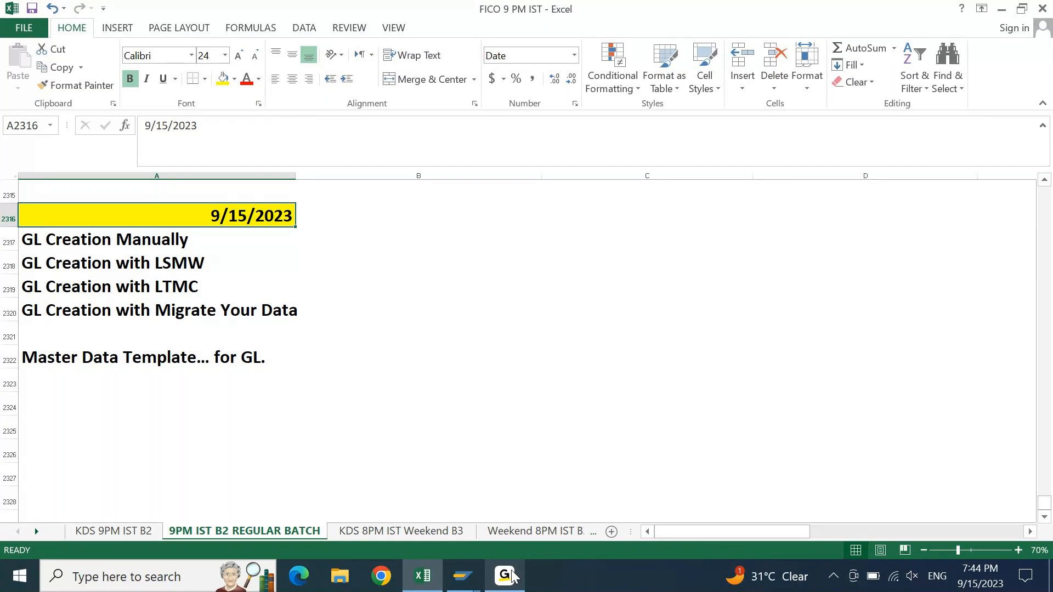
# - Enter the note "BMW is currently using Oracle.." in cell A2324, below the Master Data Template line
pyautogui.press('Down')
pyautogui.press('Down')
pyautogui.press('Down')
pyautogui.press('Down')
pyautogui.press('Down')
pyautogui.press('Down')
pyautogui.press('Down')
pyautogui.press('Down')
pyautogui.press('Down')
pyautogui.press('Down')
pyautogui.press('Up')
pyautogui.press('Up')
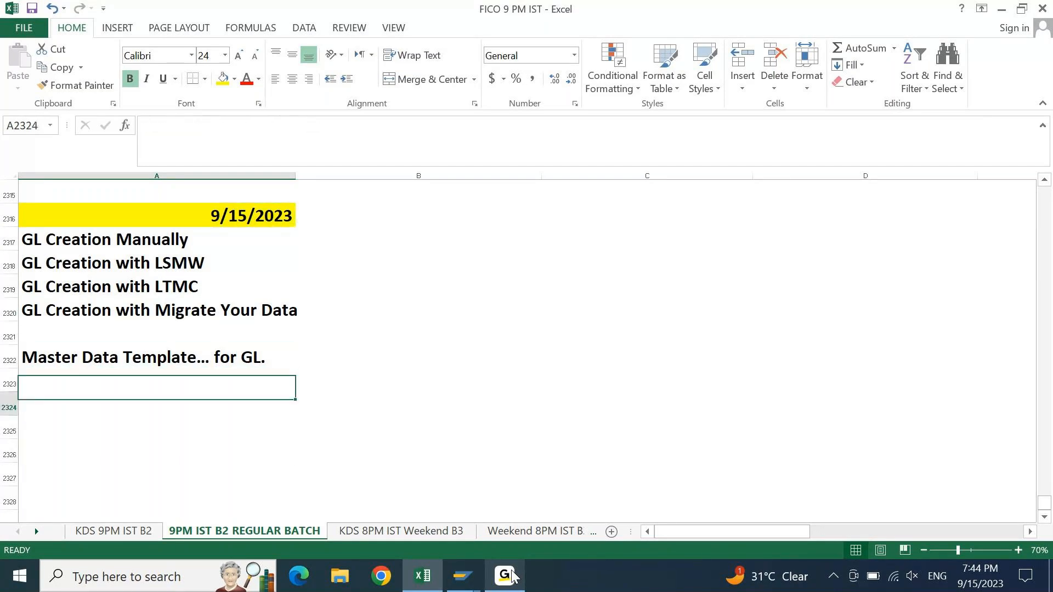
pyautogui.write('Clie')
pyautogui.press('Escape')
pyautogui.write('BMW is currenrl')
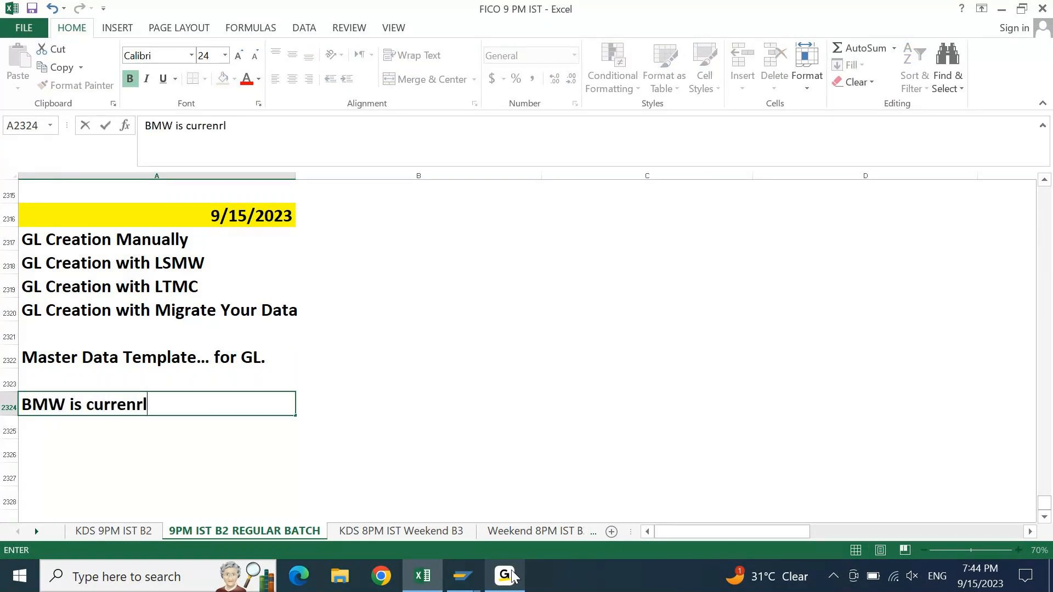
pyautogui.press('BackSpace')
pyautogui.write('tly using')
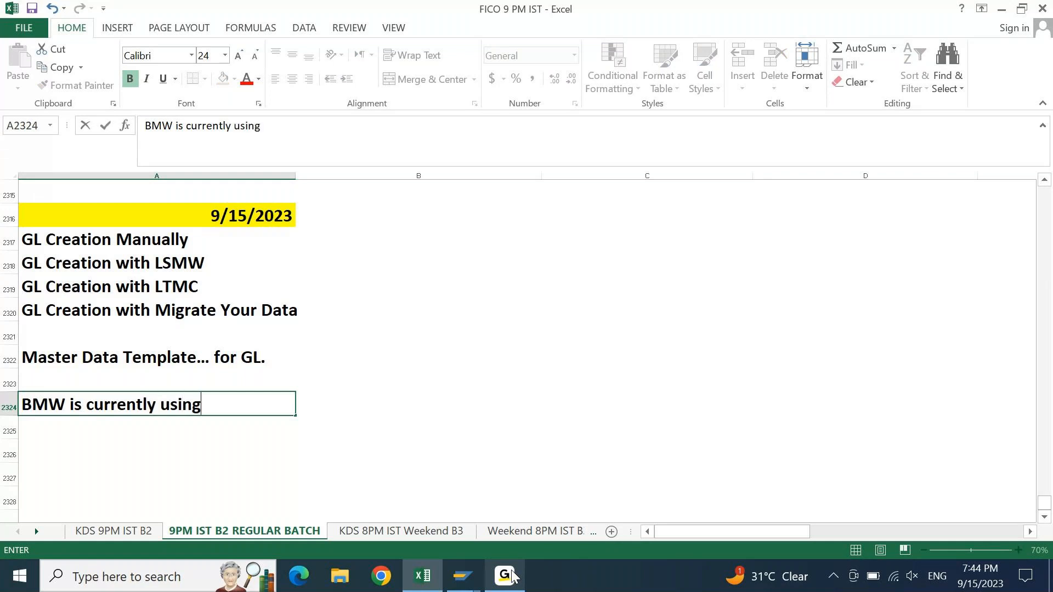
pyautogui.write(' Oracle..')
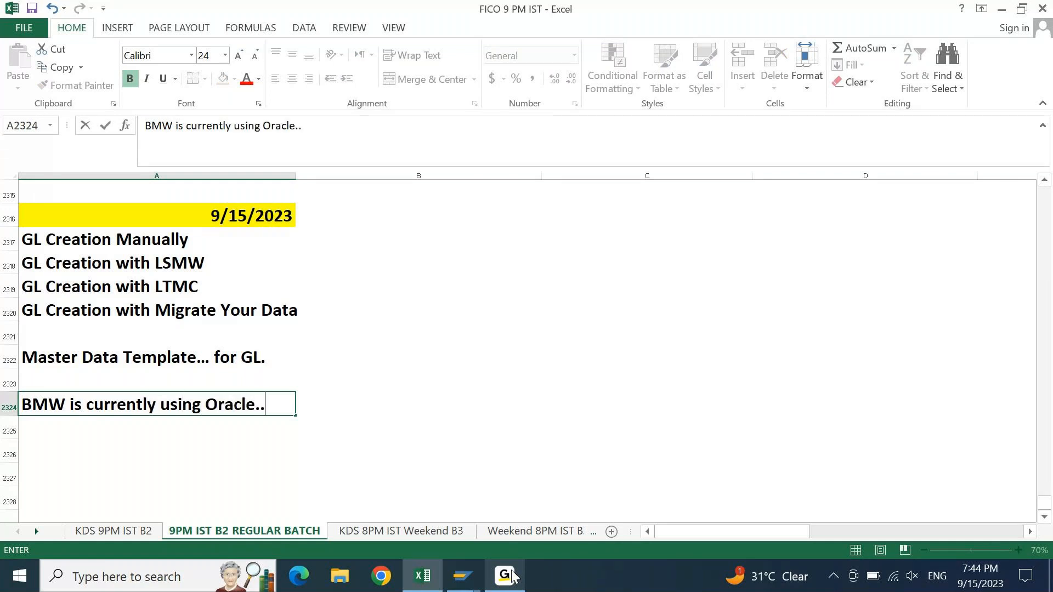
pyautogui.press('Return')
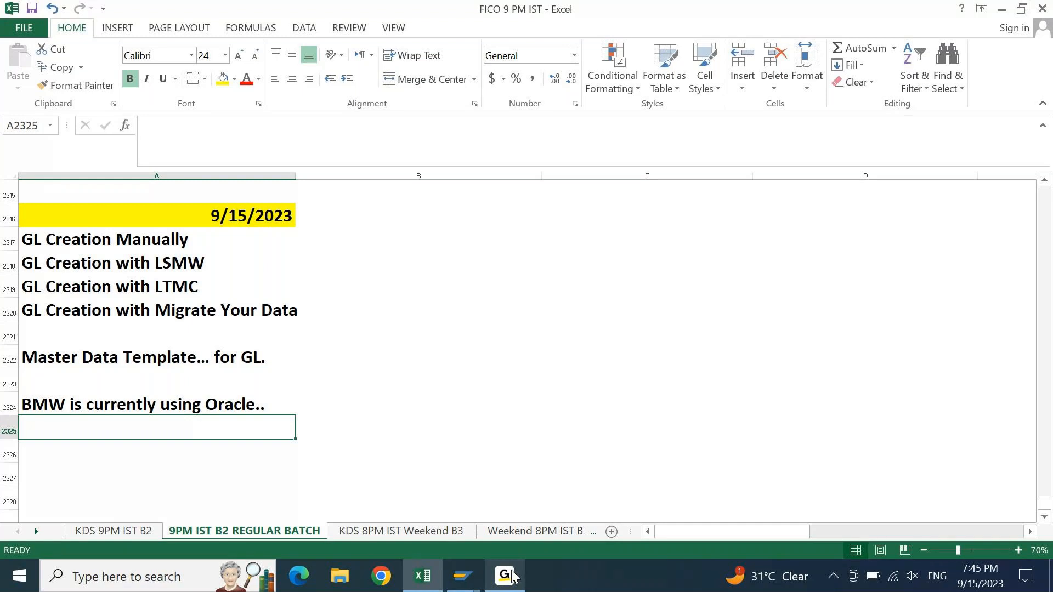
# - Enter the note "In Oracle there are 900 GL Accounts..." in cell A2325
pyautogui.write('In ')
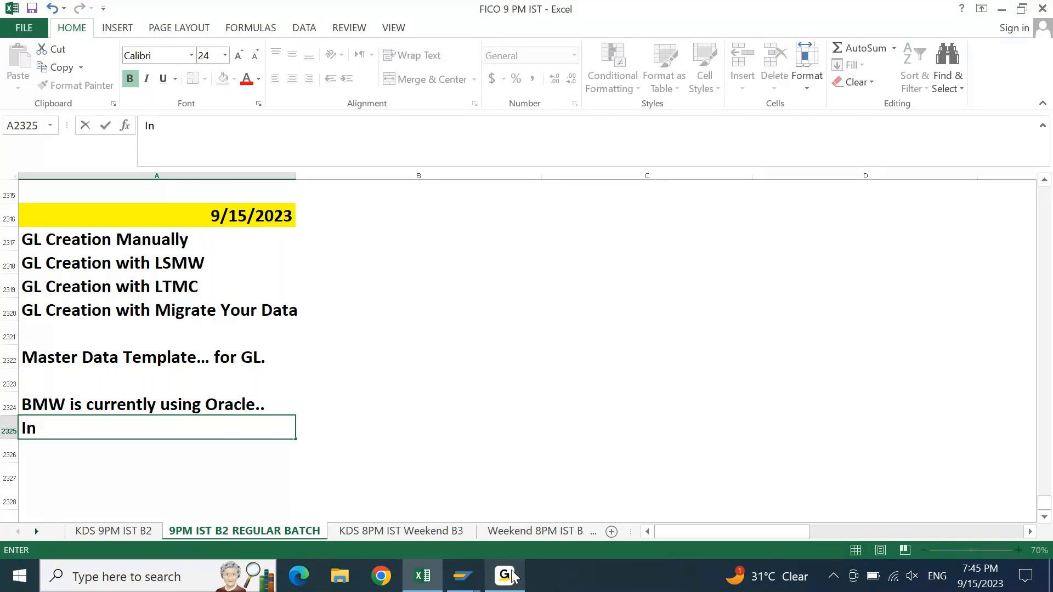
pyautogui.write('Oracle there ar')
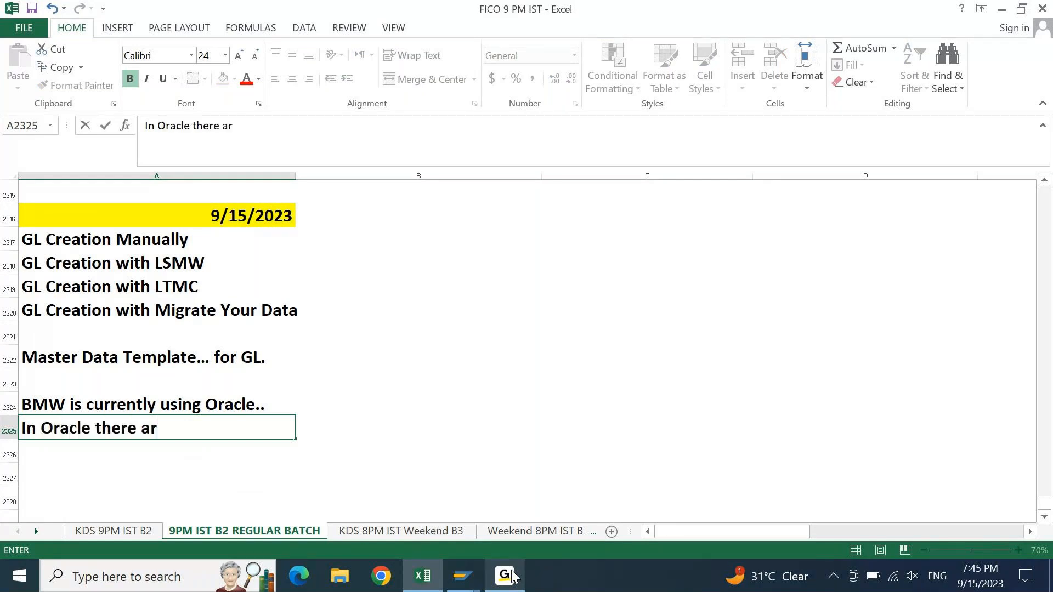
pyautogui.write('e 900 GL Accounts...')
pyautogui.press('Return')
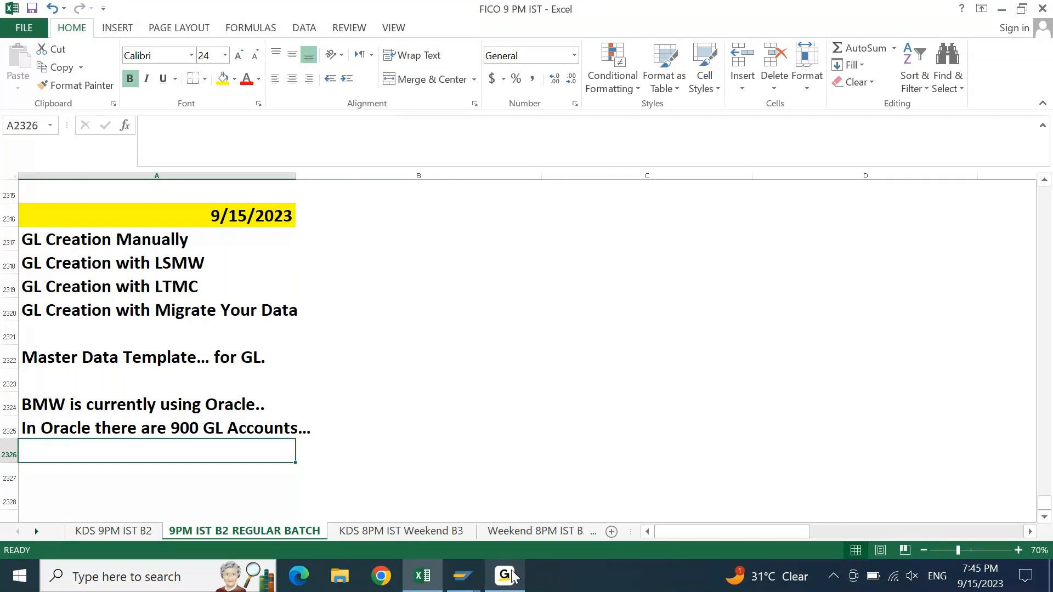
# - Enter the note "In SAP.. BMW requires 1300 GL Accounts." in cell A2326 and select that cell
pyautogui.write('In SAP')
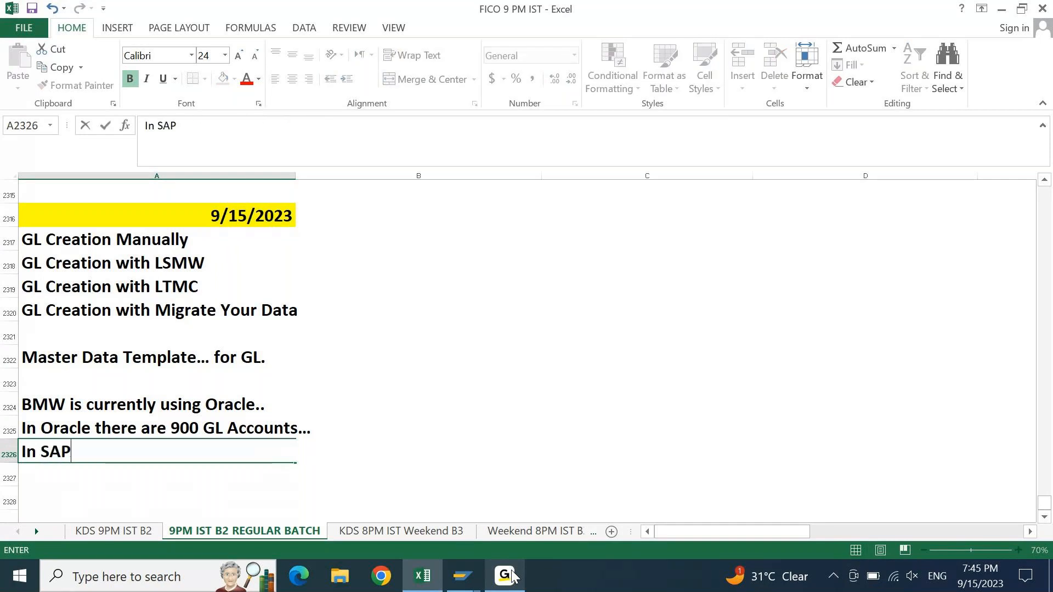
pyautogui.write('.. T')
pyautogui.press('BackSpace')
pyautogui.write('BMW requires ')
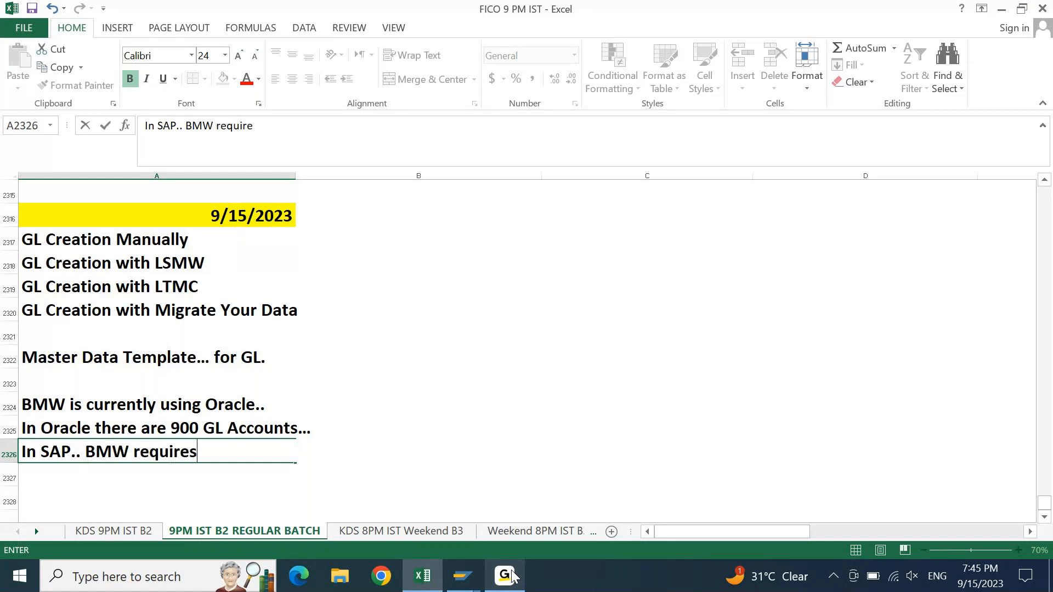
pyautogui.write('1300 GL Account')
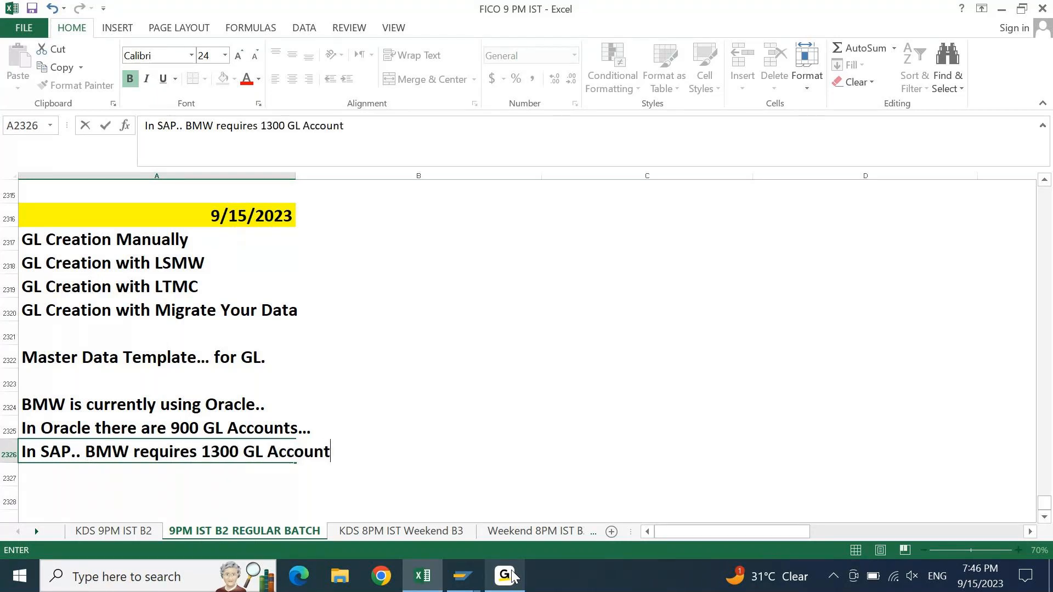
pyautogui.write('s.')
pyautogui.press('Return')
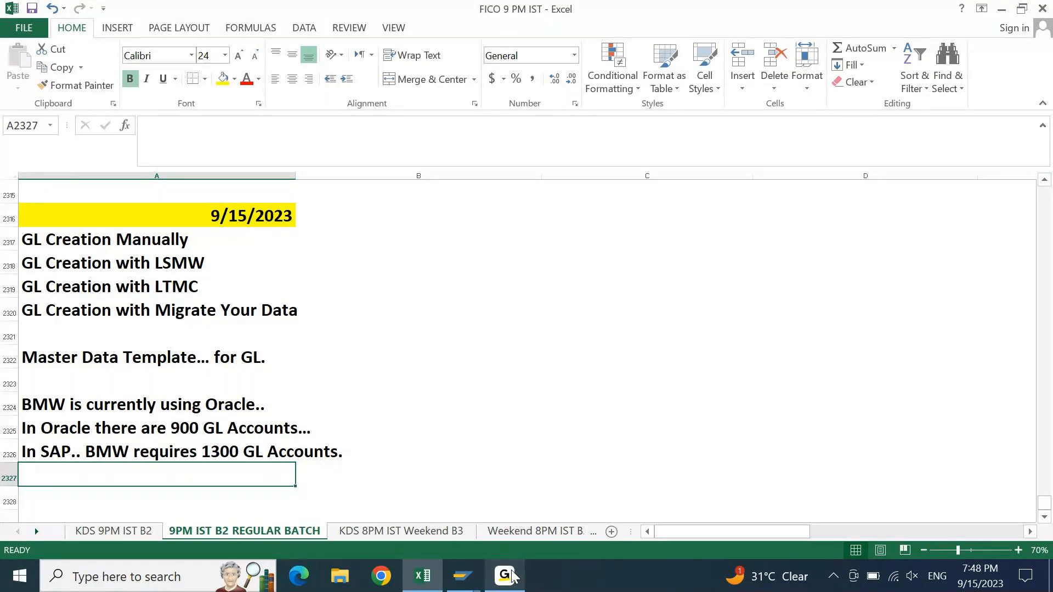
pyautogui.click(163, 450)
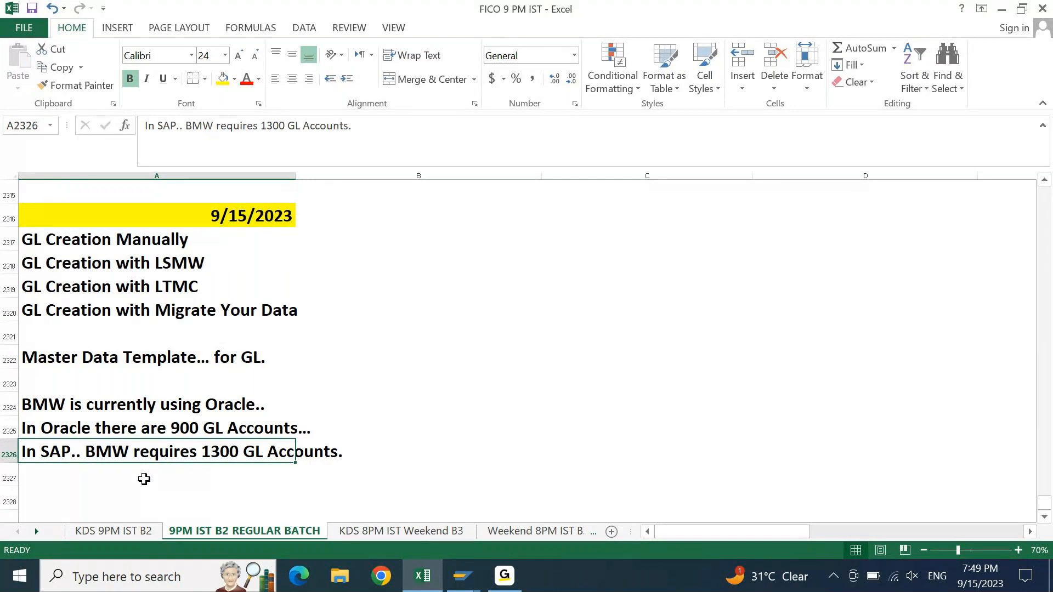
# - Switch to the SAP GUI session, leave Display IMG with /n and open transaction FS00
pyautogui.moveTo(455, 550)
pyautogui.click(504, 526)
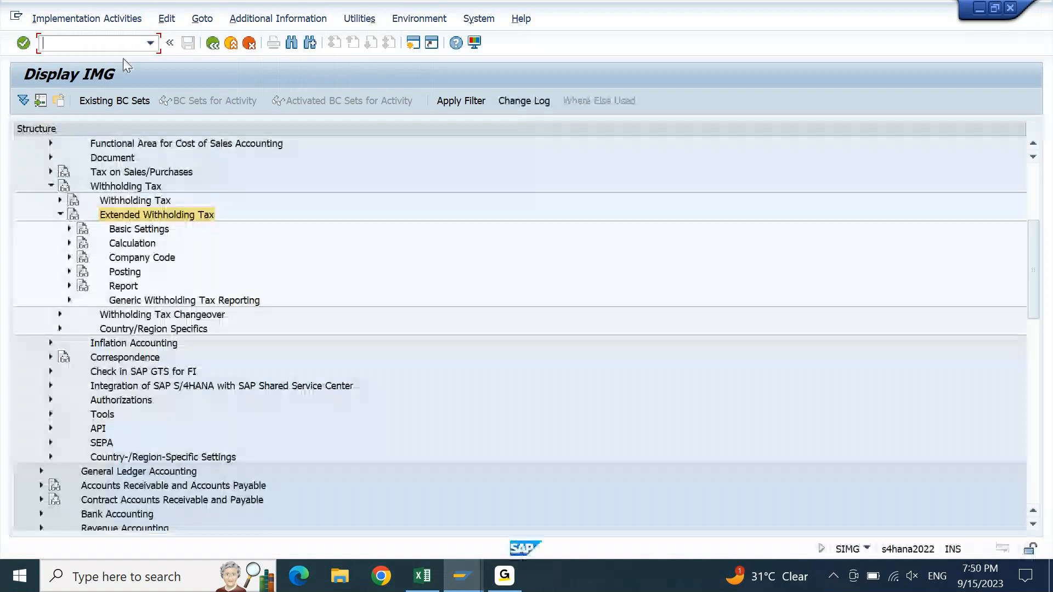
pyautogui.write('/n')
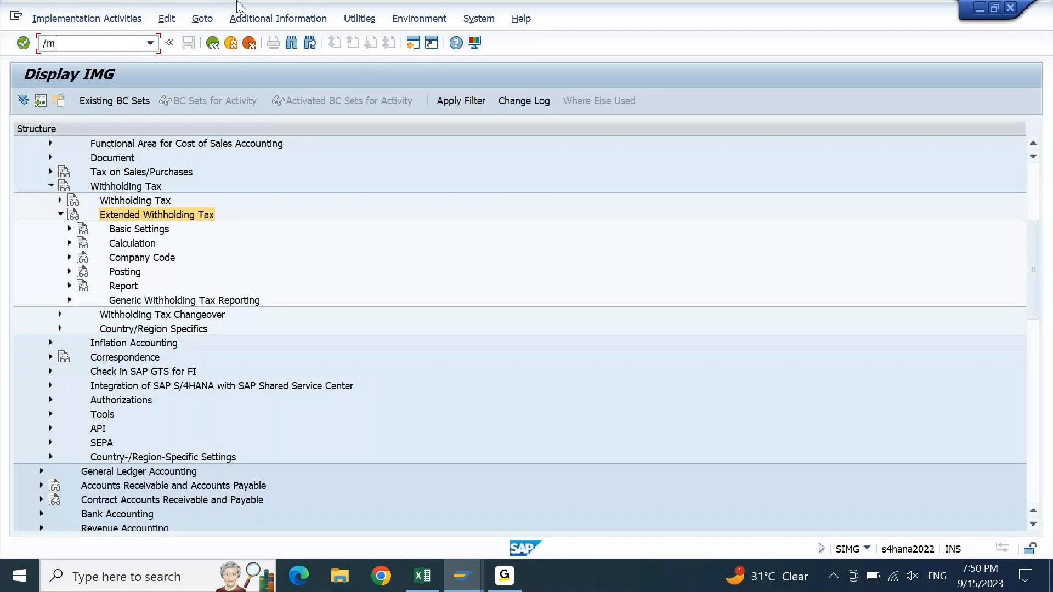
pyautogui.press('Return')
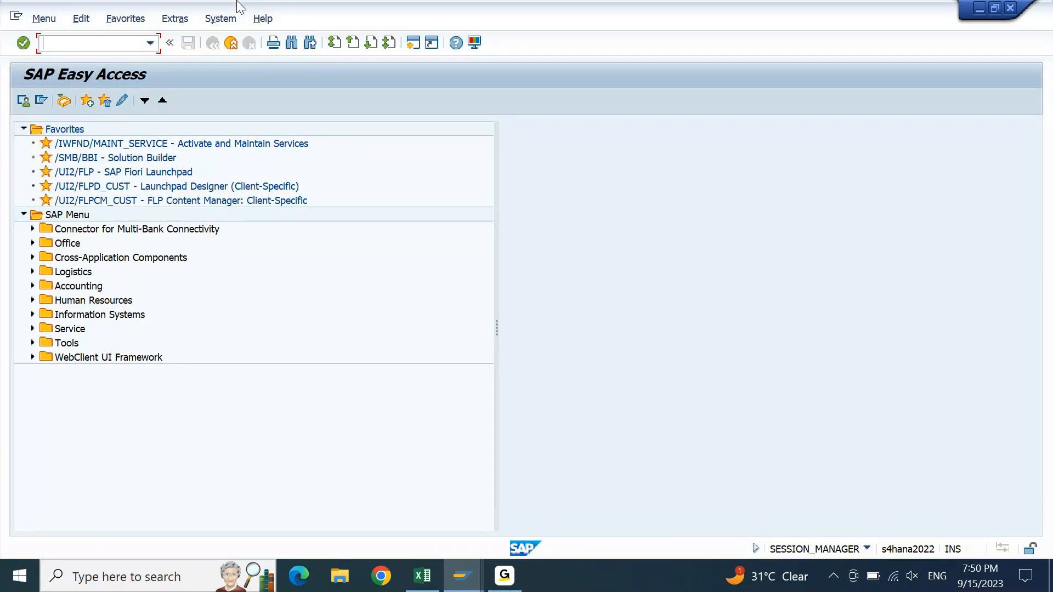
pyautogui.write('FS00')
pyautogui.press('Return')
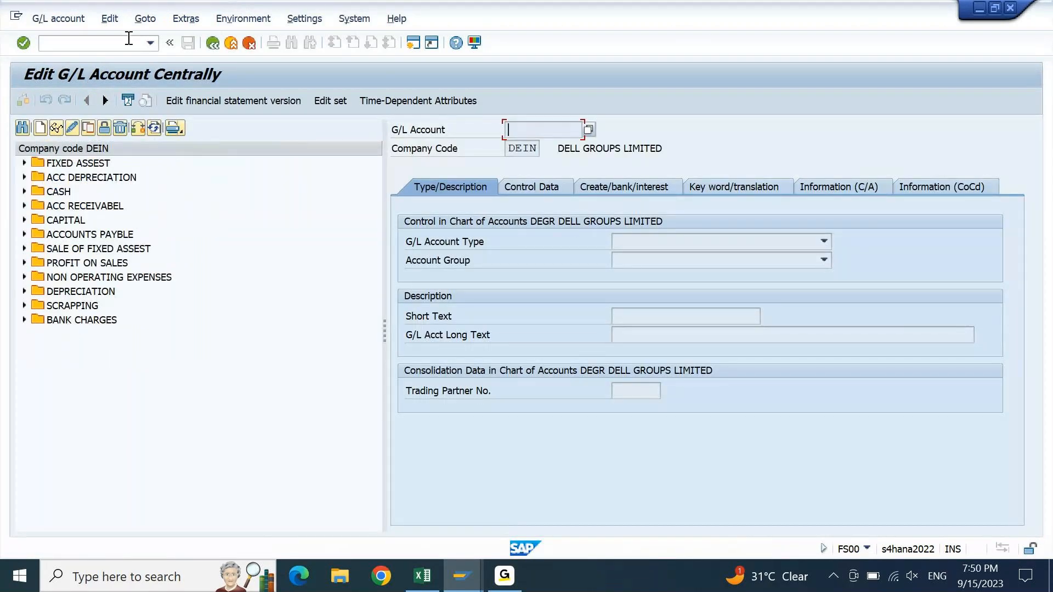
# - Try to change the company code for the G/L account list to 9PBI
pyautogui.click(139, 130)
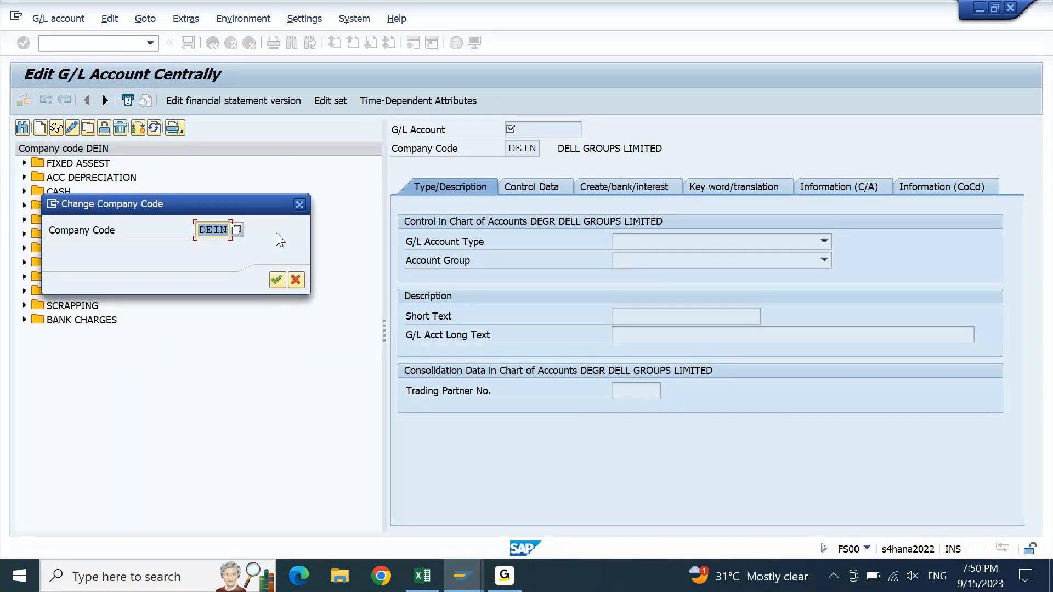
pyautogui.write('9')
pyautogui.press('Return')
pyautogui.press('Return')
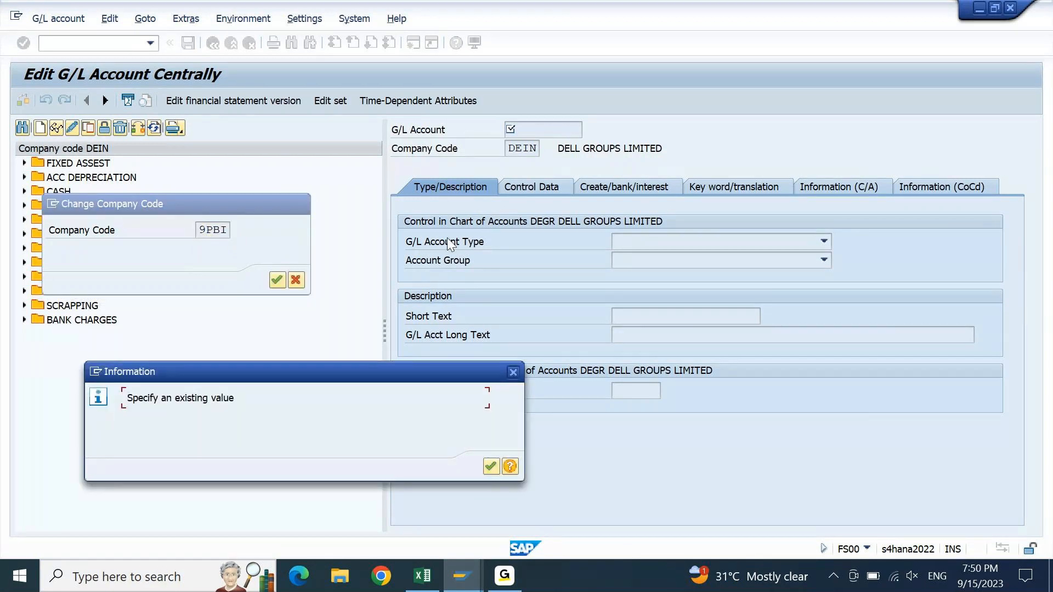
pyautogui.moveTo(404, 373); pyautogui.dragTo(631, 168)
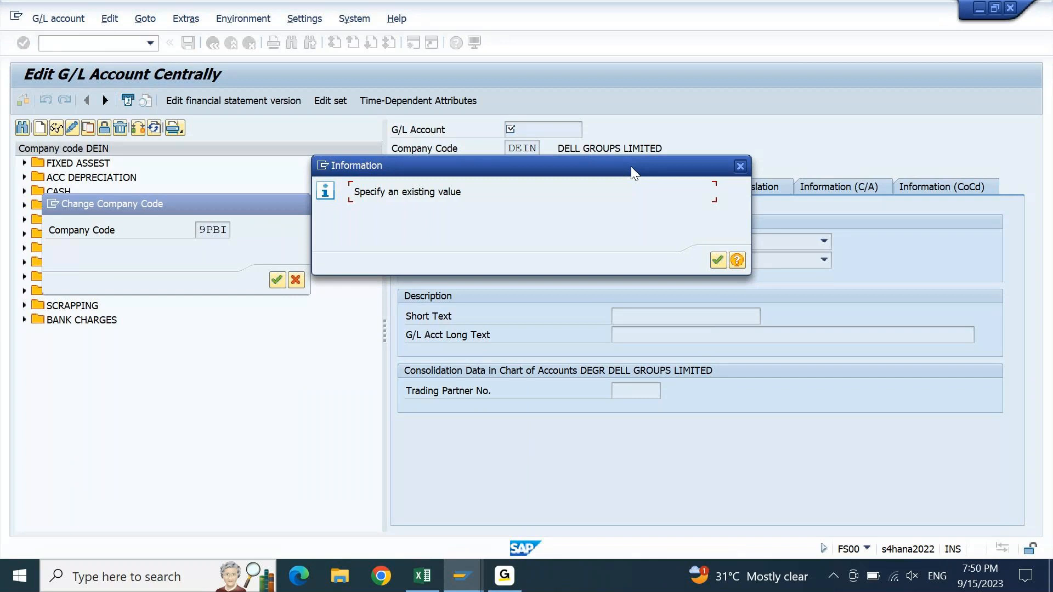
pyautogui.moveTo(631, 166); pyautogui.dragTo(588, 190)
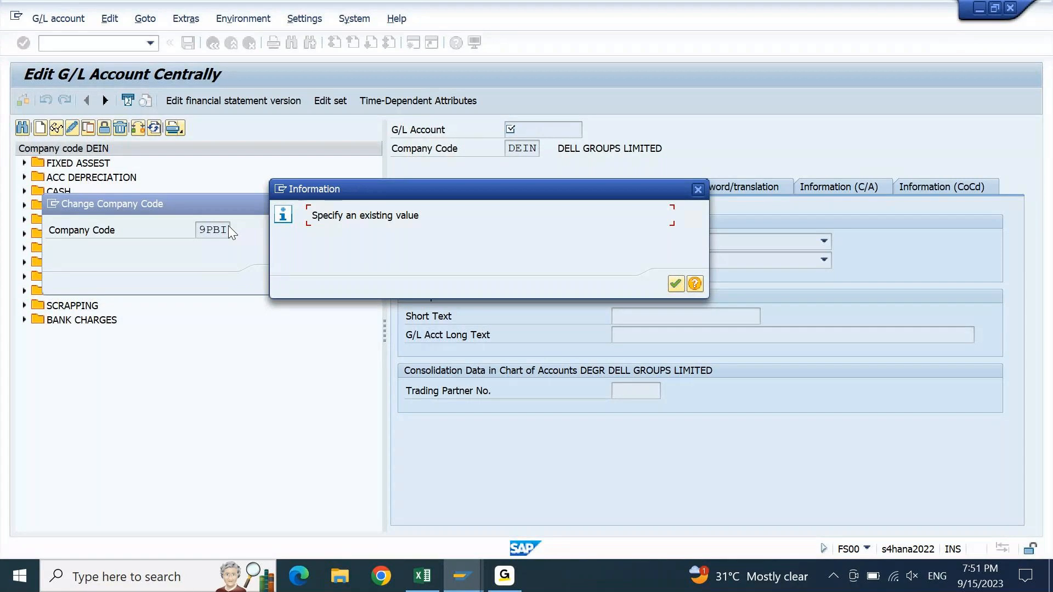
pyautogui.press('Return')
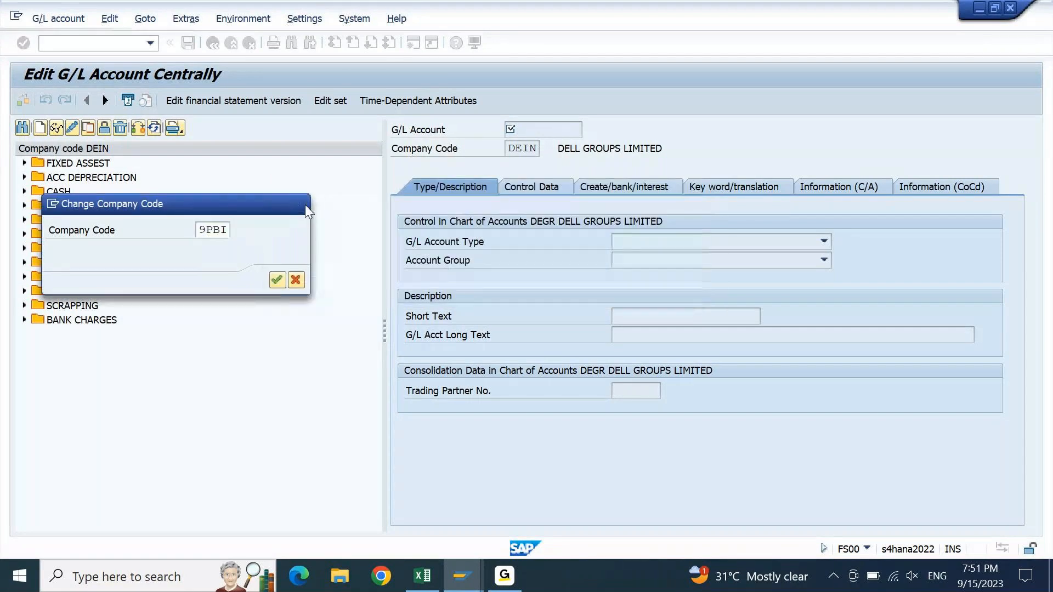
pyautogui.click(305, 205)
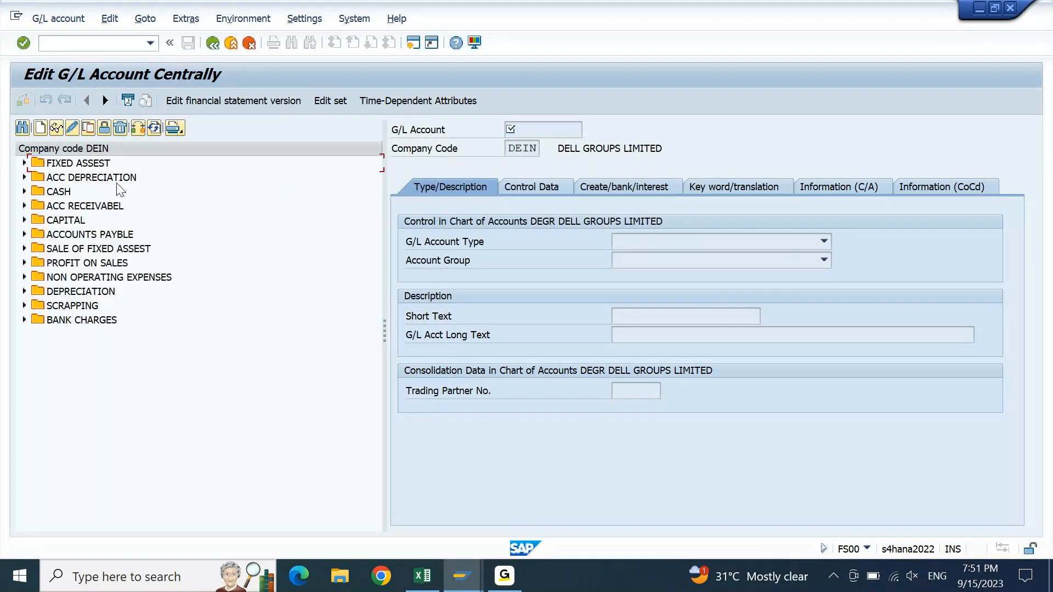
# - Start creating a G/L account, then find the GL account groups table on the KDS 9PM IST B2 sheet in Excel
pyautogui.click(41, 129)
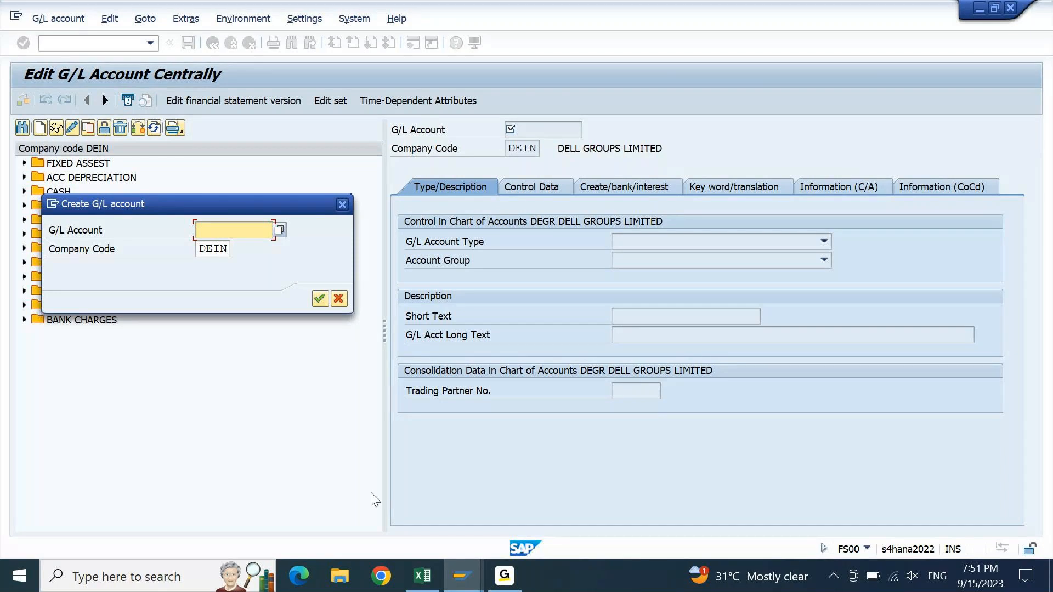
pyautogui.click(422, 575)
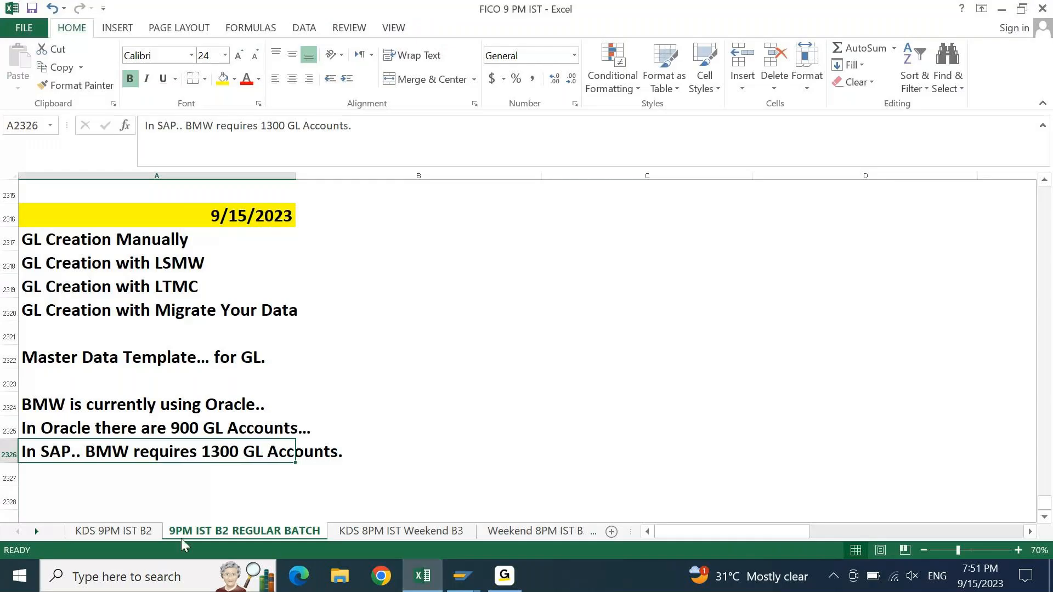
pyautogui.click(138, 532)
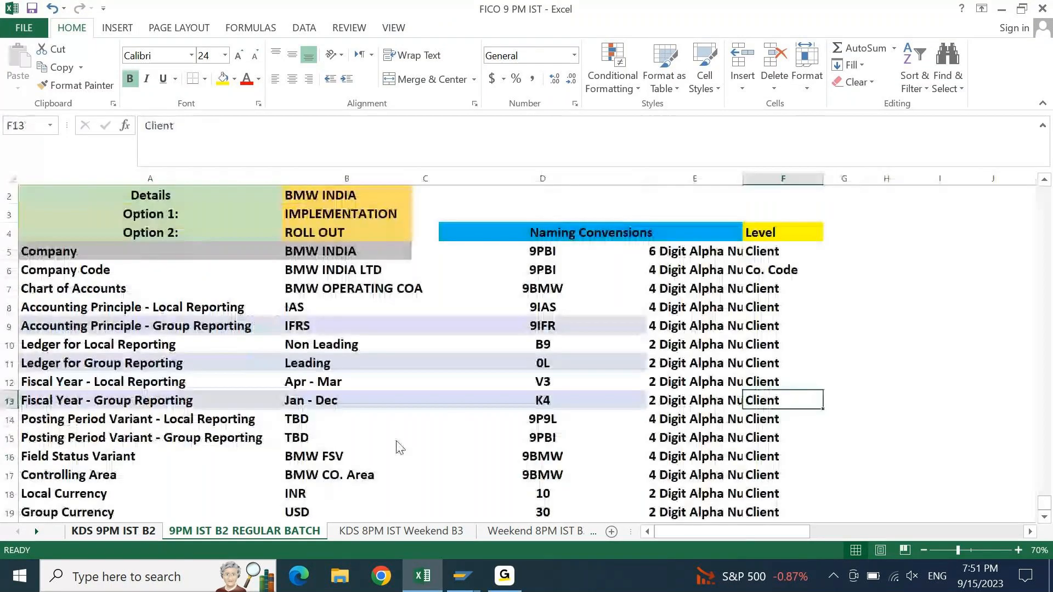
pyautogui.press('pagedown')
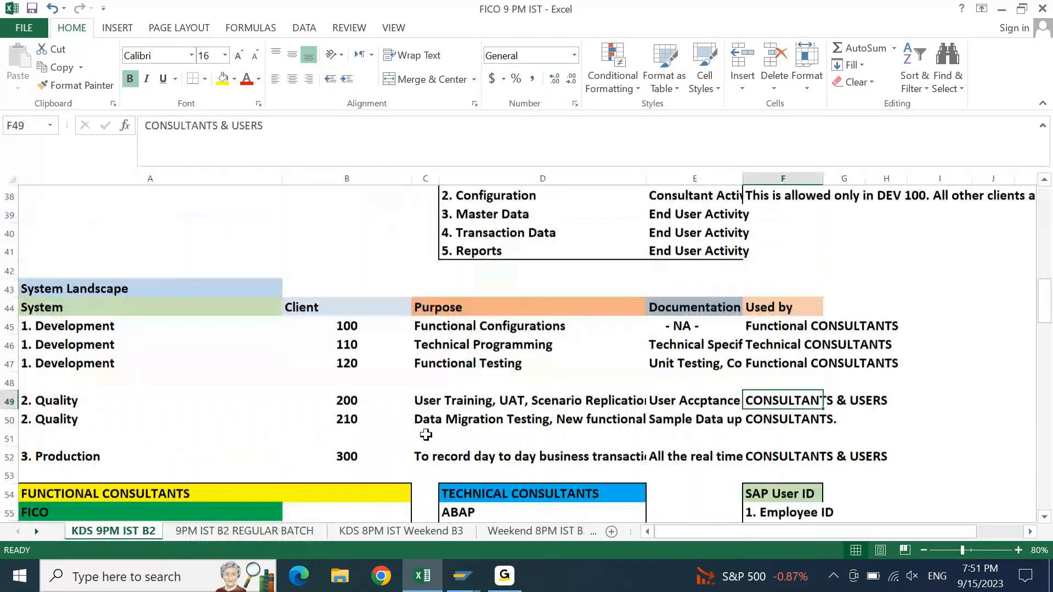
pyautogui.press('pagedown')
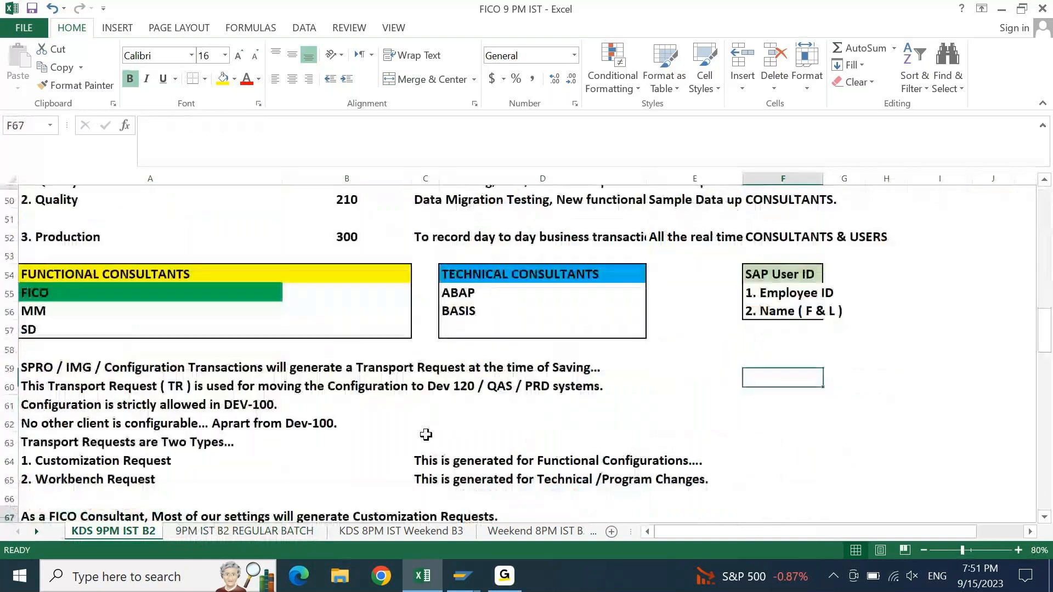
pyautogui.press('pagedown')
pyautogui.press('pagedown')
pyautogui.press('Home')
pyautogui.hotkey('ctrl', 'Up')
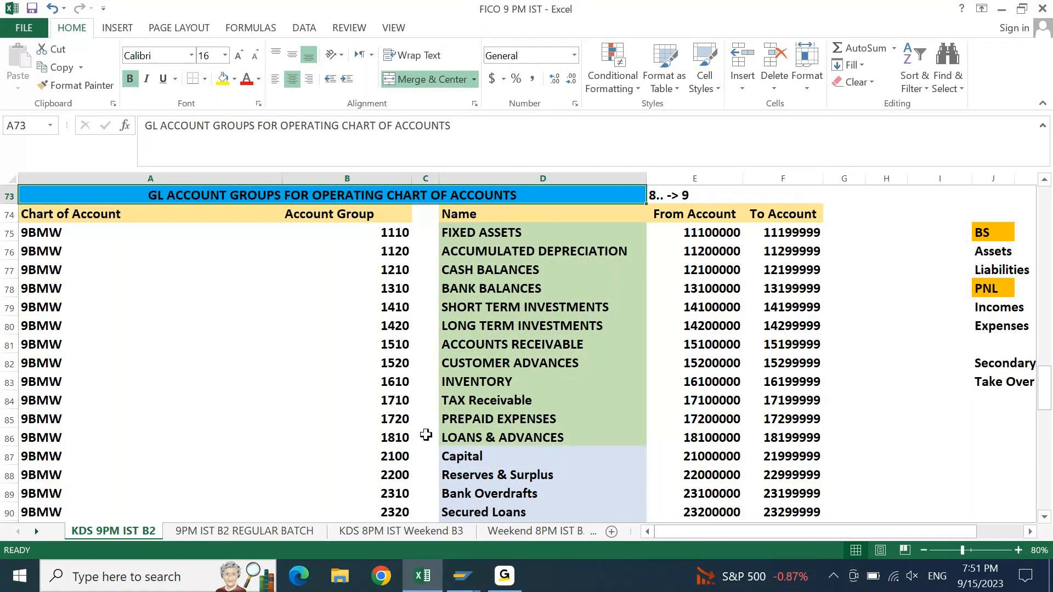
# - Copy the From Account value 11100000 of the FIXED ASSETS group from cell E75
pyautogui.press('Down')
pyautogui.press('Down')
pyautogui.press('Right')
pyautogui.press('Right')
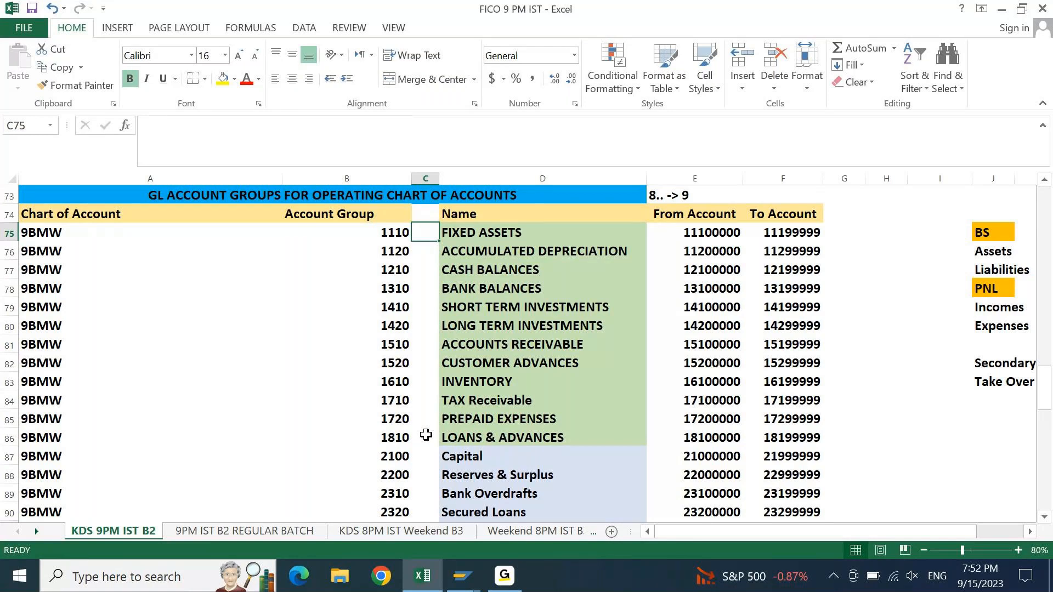
pyautogui.press('Right')
pyautogui.press('Right')
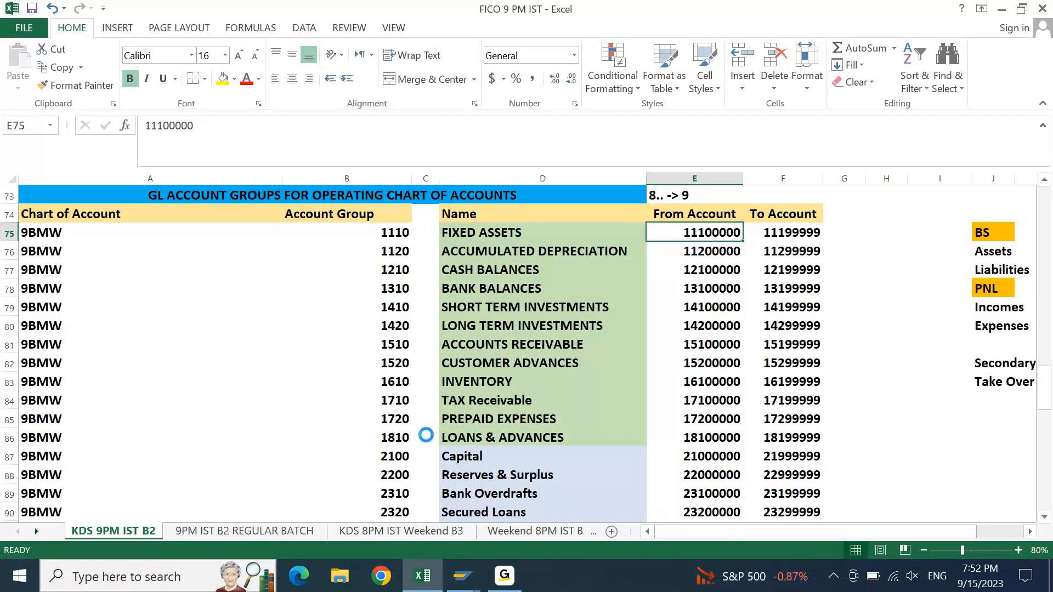
pyautogui.hotkey('ctrl', 'c')
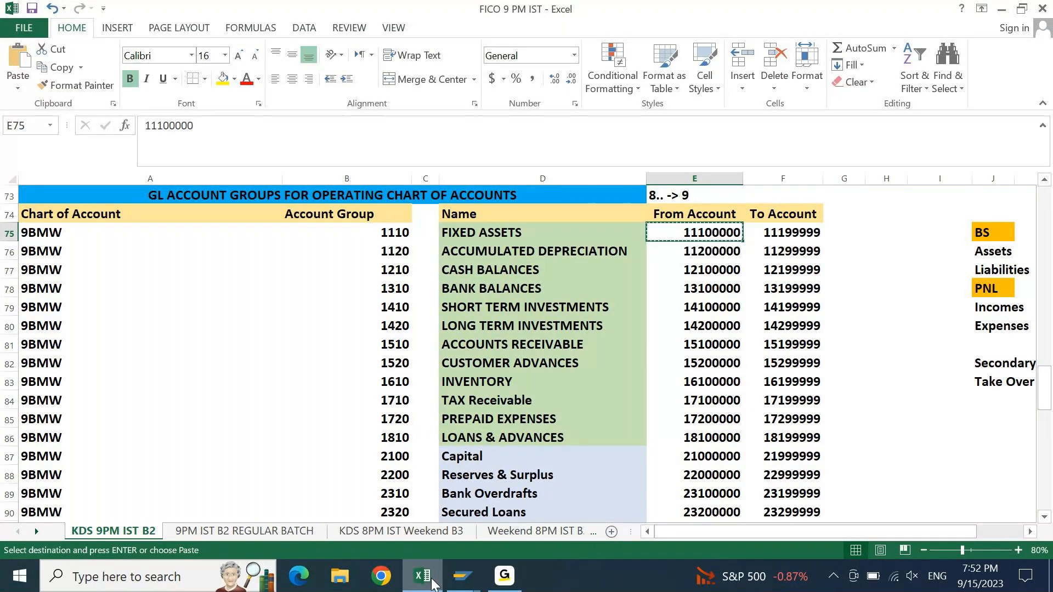
# - Switch back to SAP and start the new account with G/L account 11100000 and company code 9PBI
pyautogui.moveTo(442, 582)
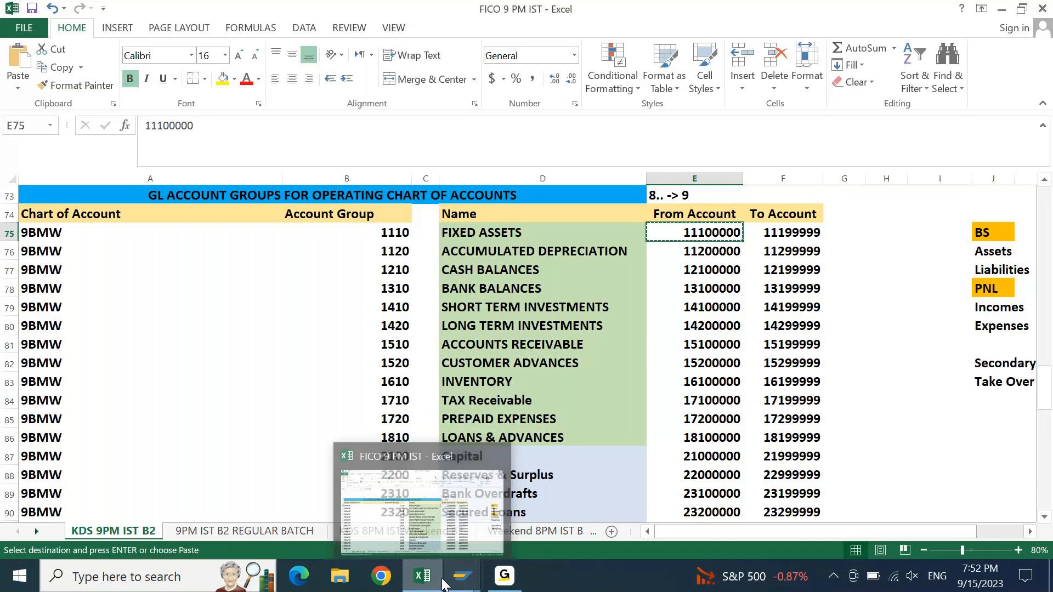
pyautogui.click(462, 577)
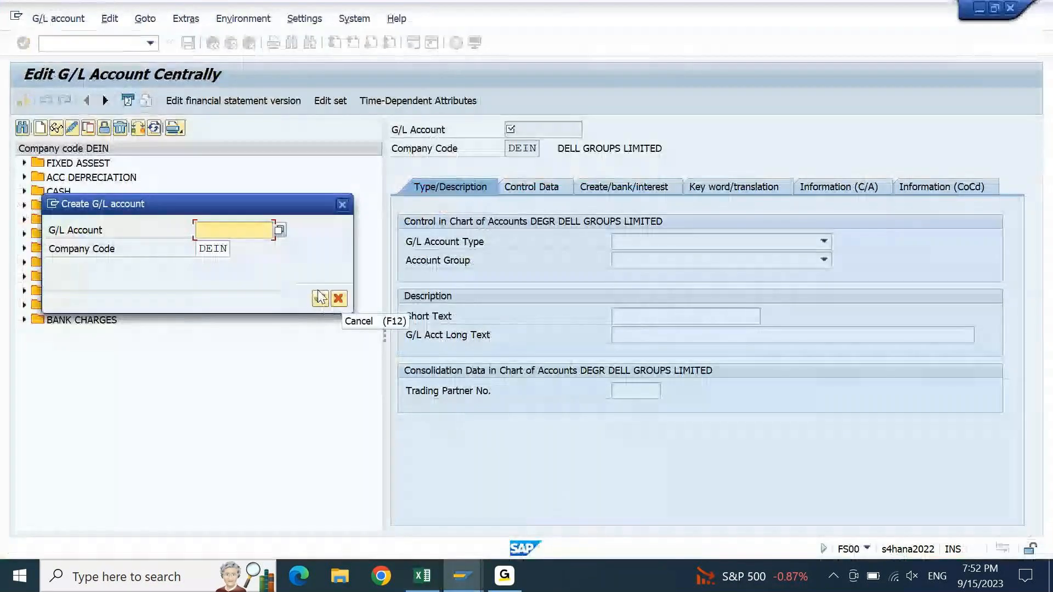
pyautogui.hotkey('ctrl', 'v')
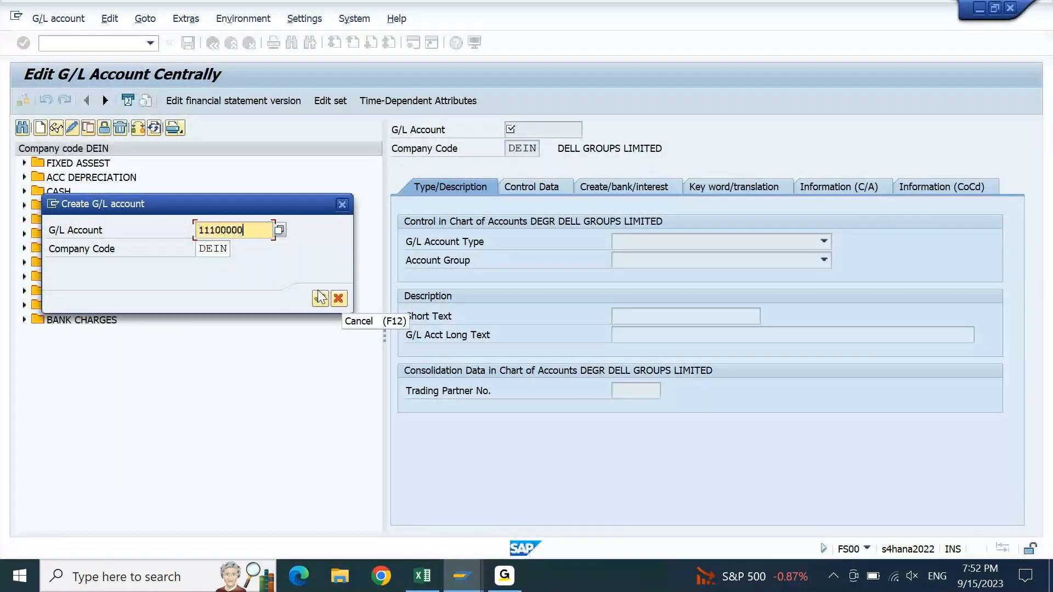
pyautogui.press('Tab')
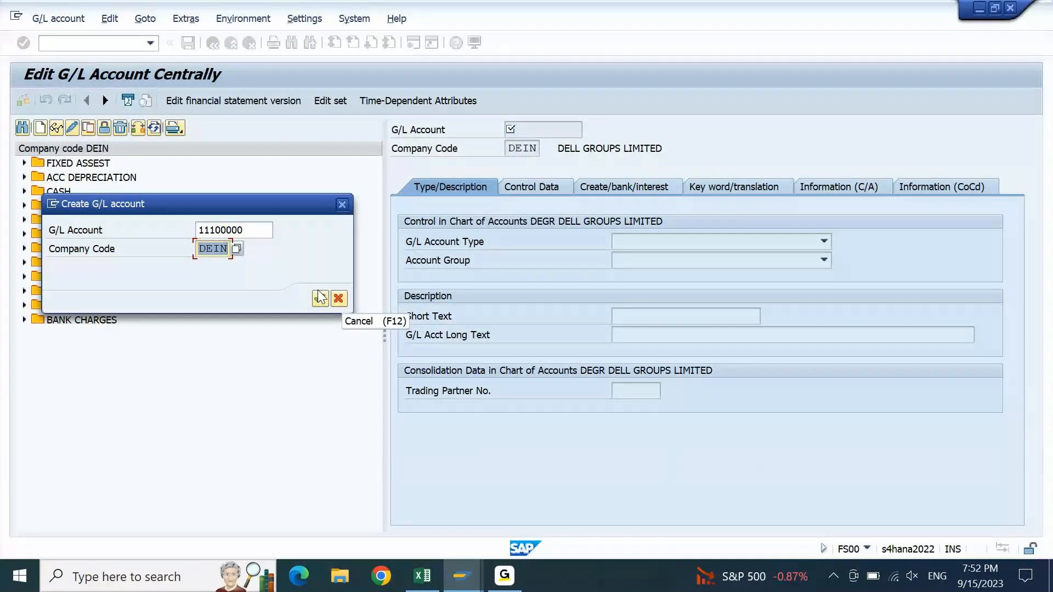
pyautogui.write('9P')
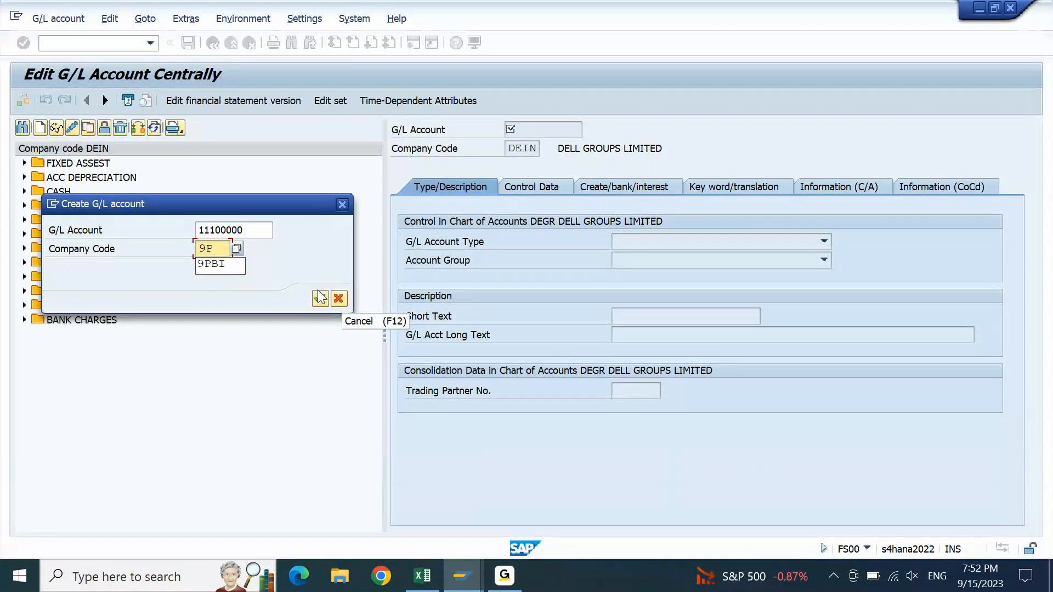
pyautogui.write('BI')
pyautogui.click(320, 297)
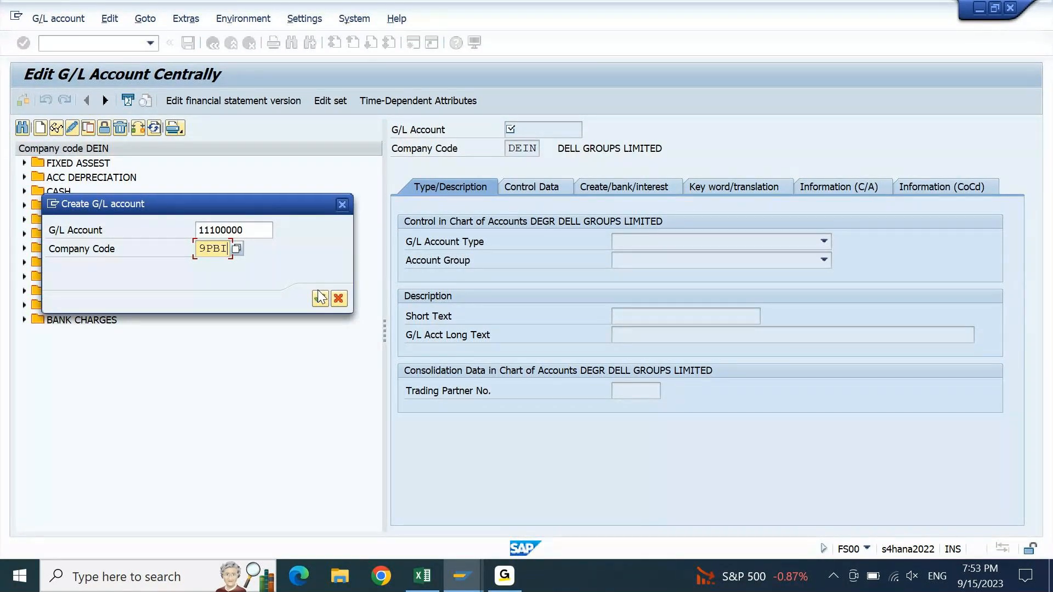
pyautogui.press('Up')
pyautogui.press('Right')
pyautogui.press('Right')
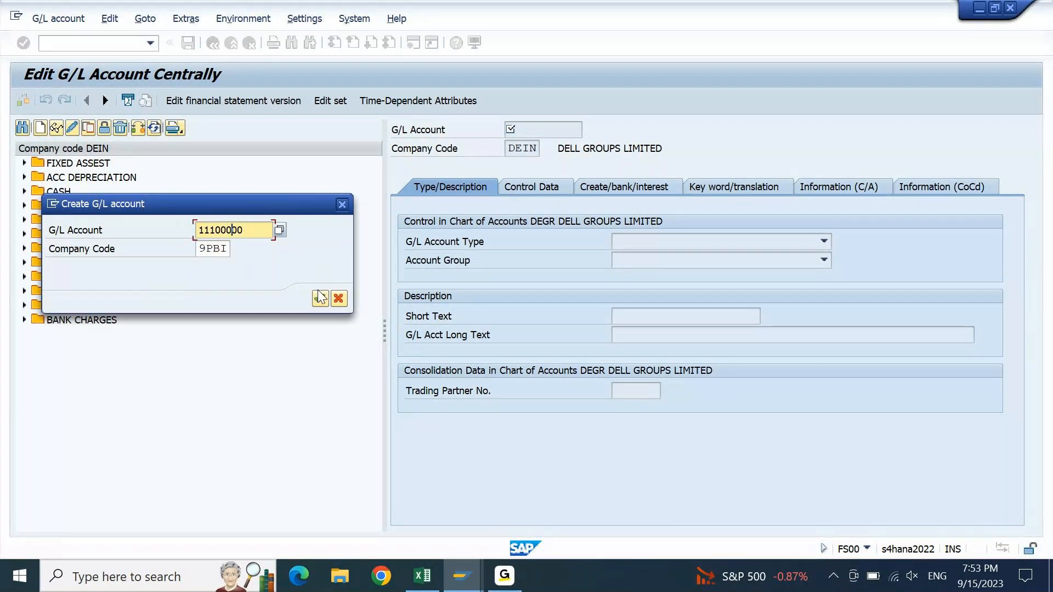
pyautogui.hotkey('ctrl', 'a')
pyautogui.click(319, 299)
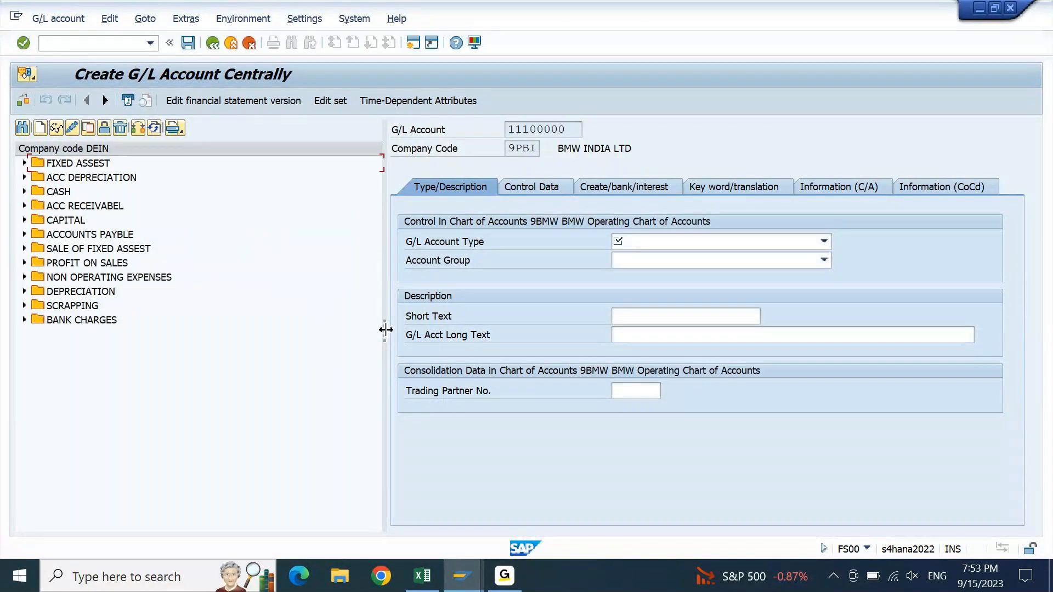
# - Narrow the account tree beside the G/L account form and highlight the account type, account number and account group fields
pyautogui.moveTo(385, 329); pyautogui.dragTo(137, 318)
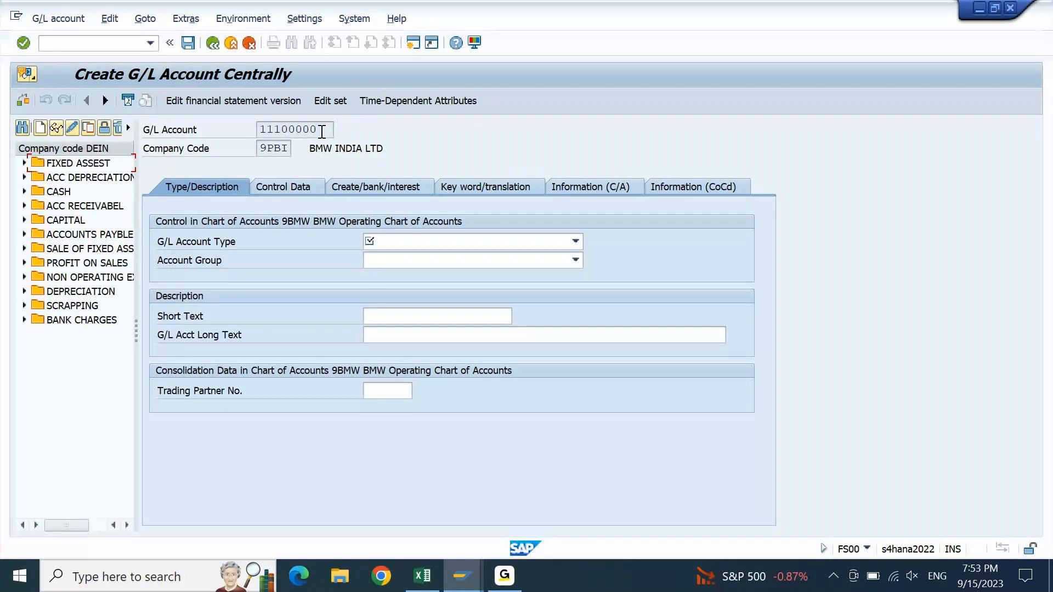
pyautogui.press('Tab')
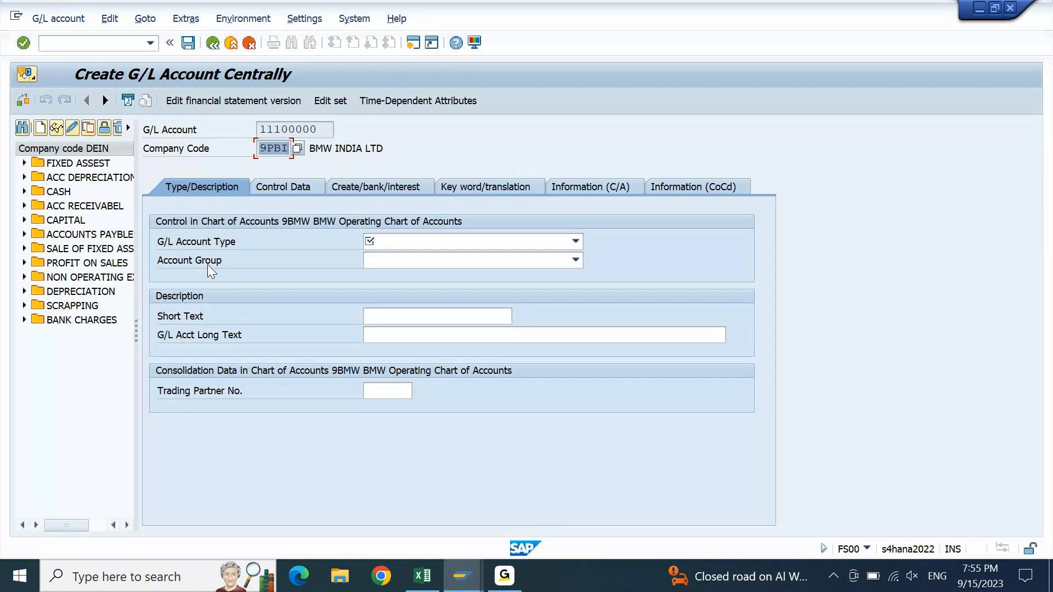
pyautogui.click(190, 243)
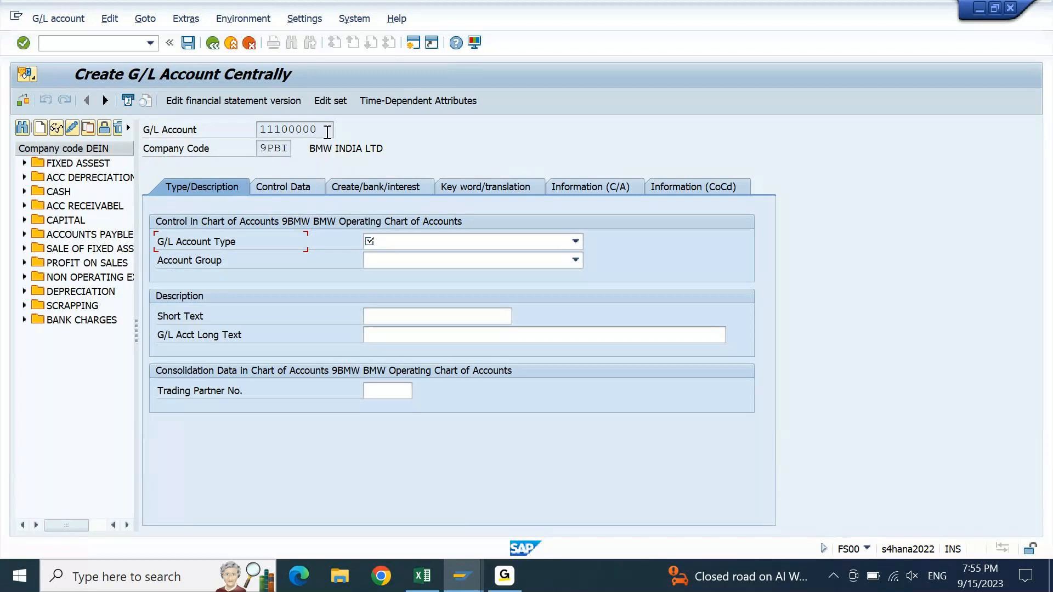
pyautogui.moveTo(328, 133); pyautogui.dragTo(262, 128)
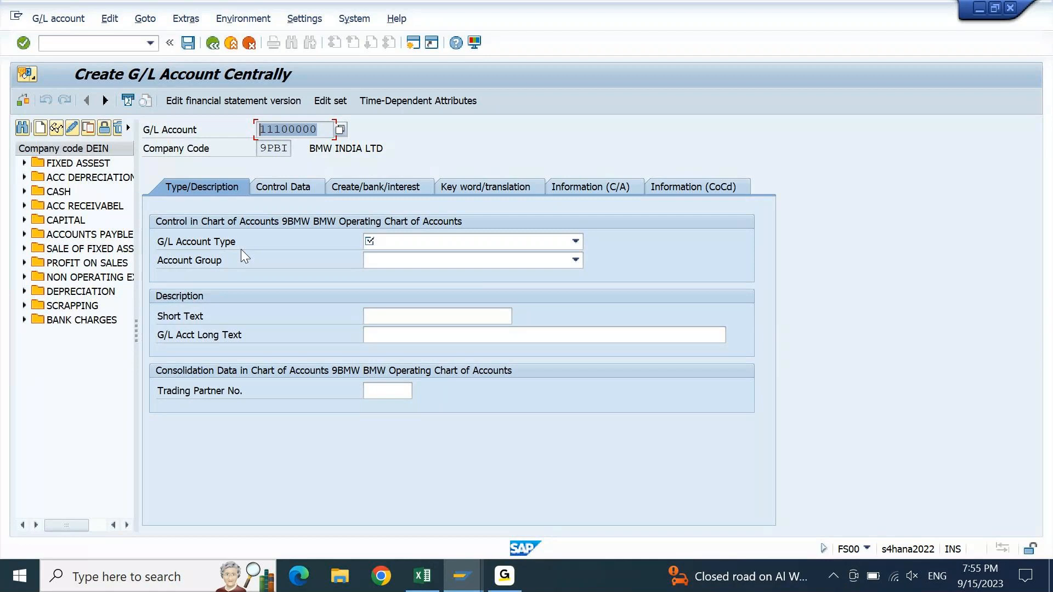
pyautogui.click(206, 265)
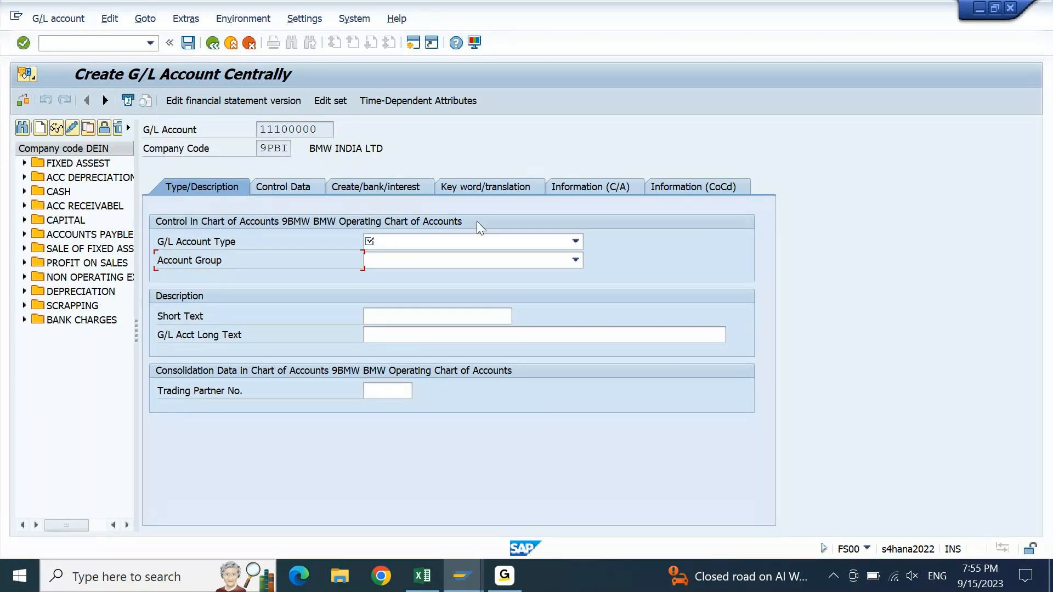
# - Choose account group 1410 SHORT TERM INVESTMENTS for the new account and select its account number
pyautogui.click(575, 260)
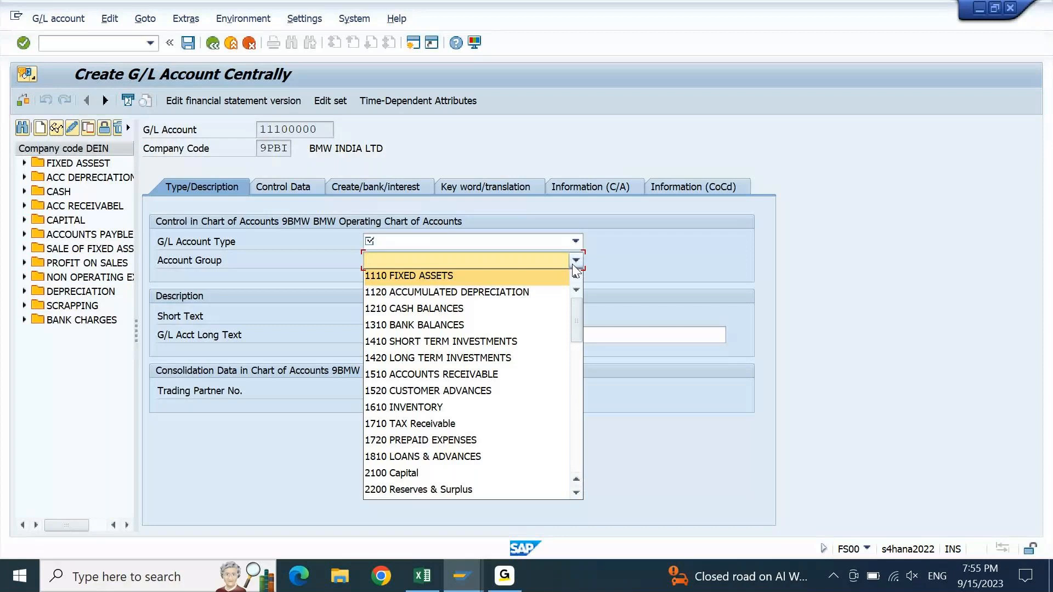
pyautogui.moveTo(576, 321); pyautogui.dragTo(587, 265)
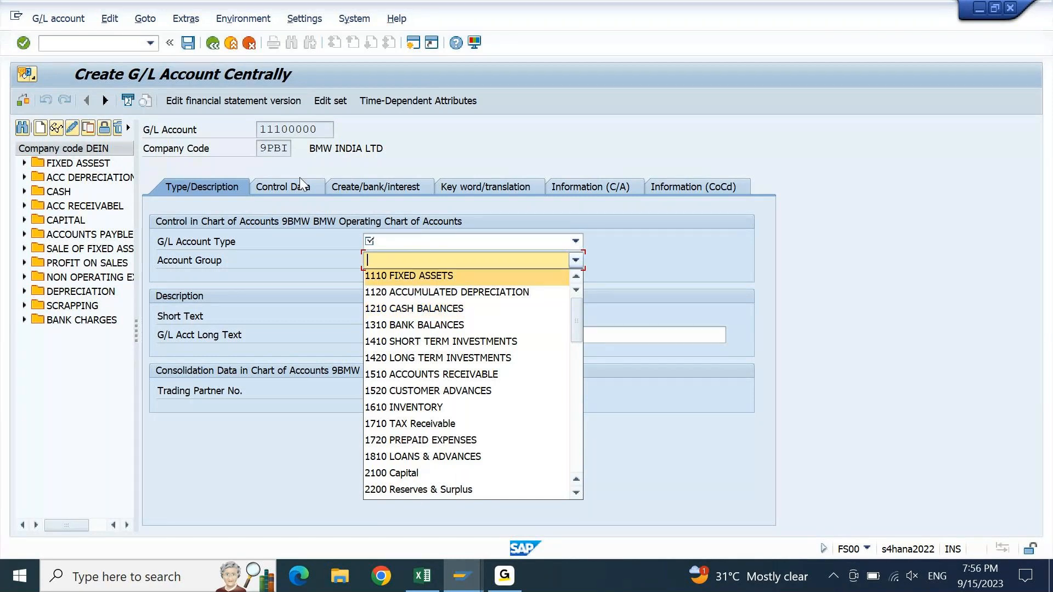
pyautogui.click(393, 344)
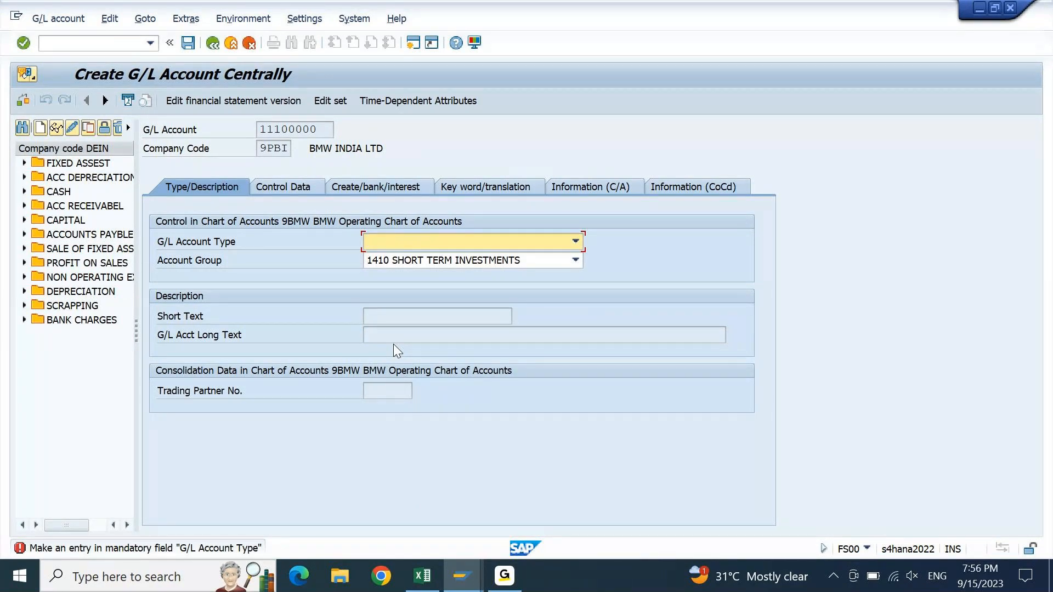
pyautogui.moveTo(331, 130); pyautogui.dragTo(241, 140)
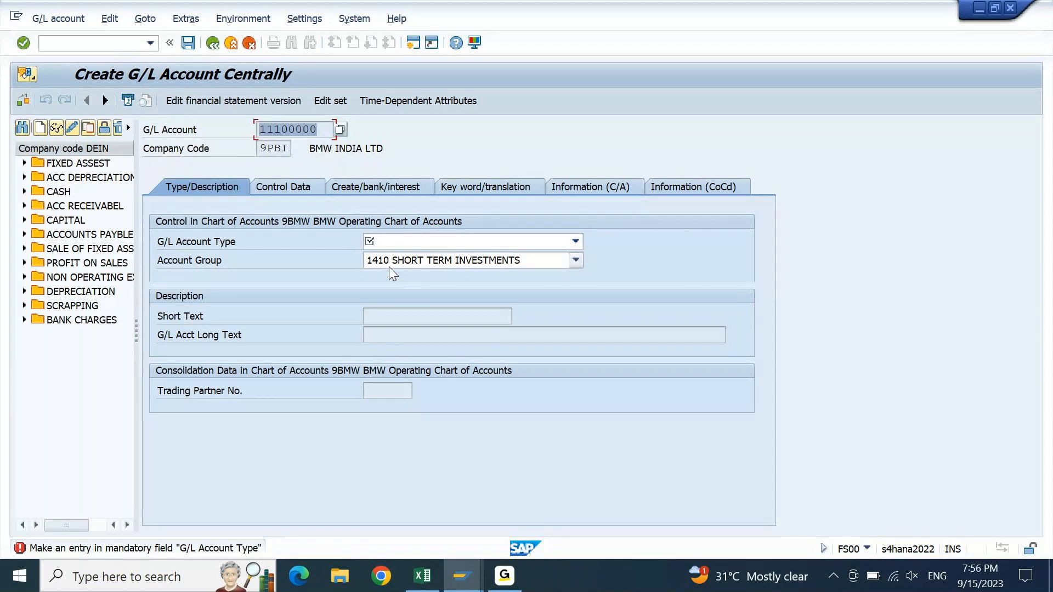
# - Check the account group, name and From/To Account range of the FIXED ASSETS row in the Excel table
pyautogui.click(423, 583)
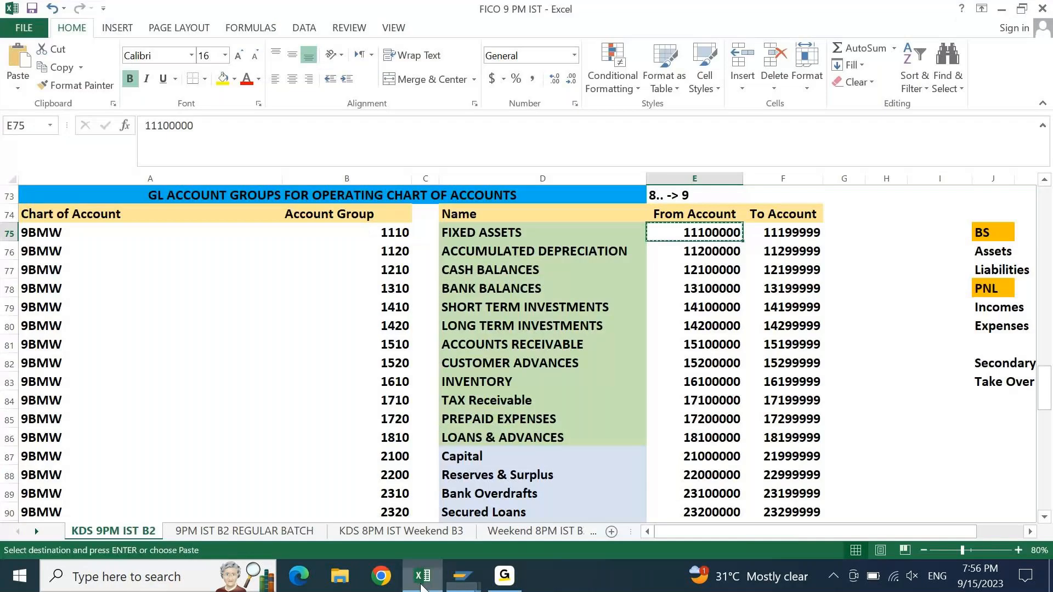
pyautogui.click(403, 237)
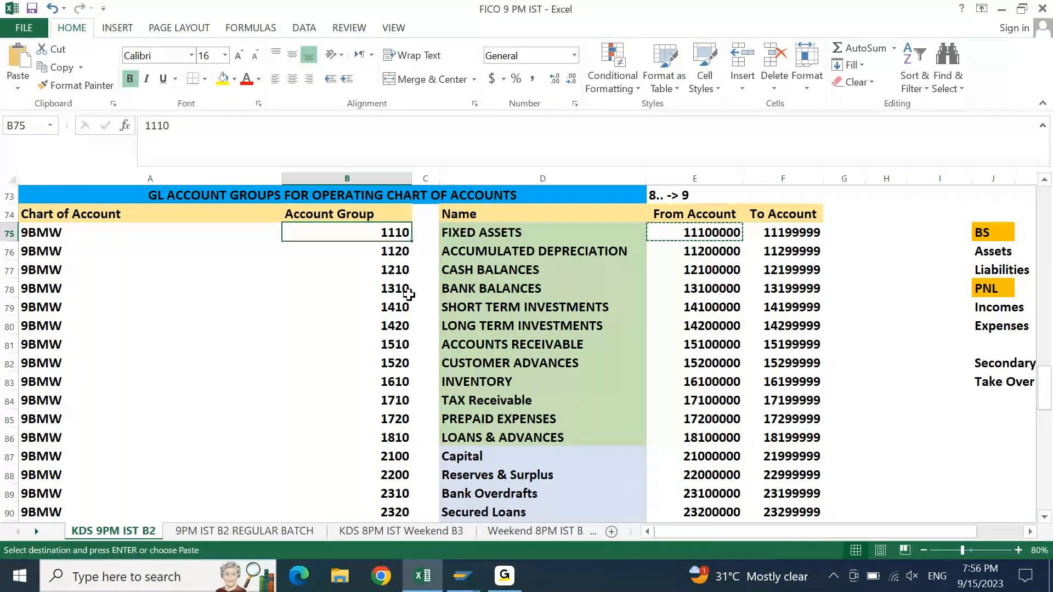
pyautogui.click(454, 233)
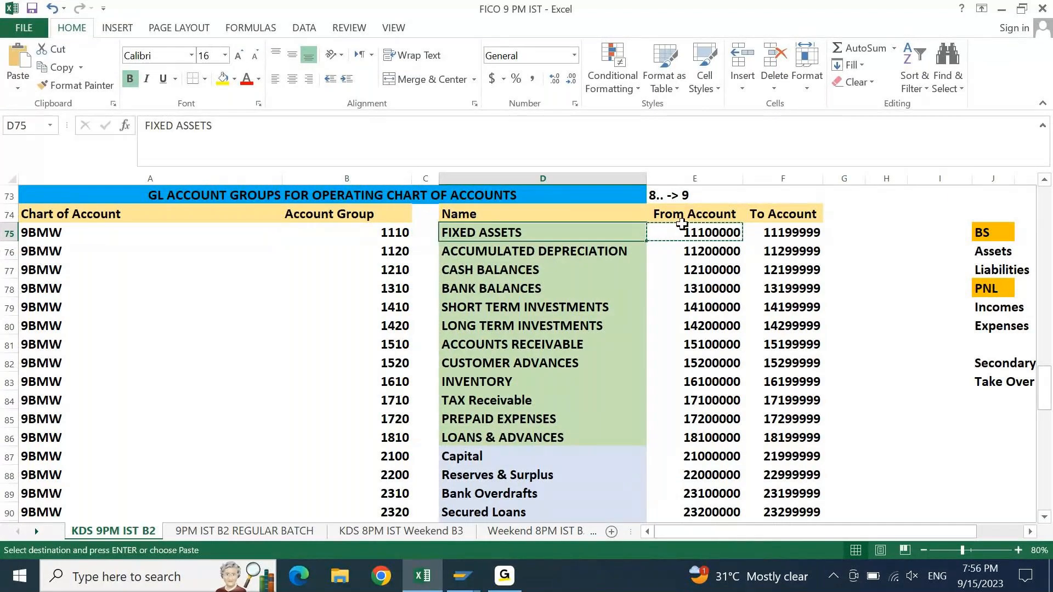
pyautogui.moveTo(730, 233); pyautogui.dragTo(783, 233)
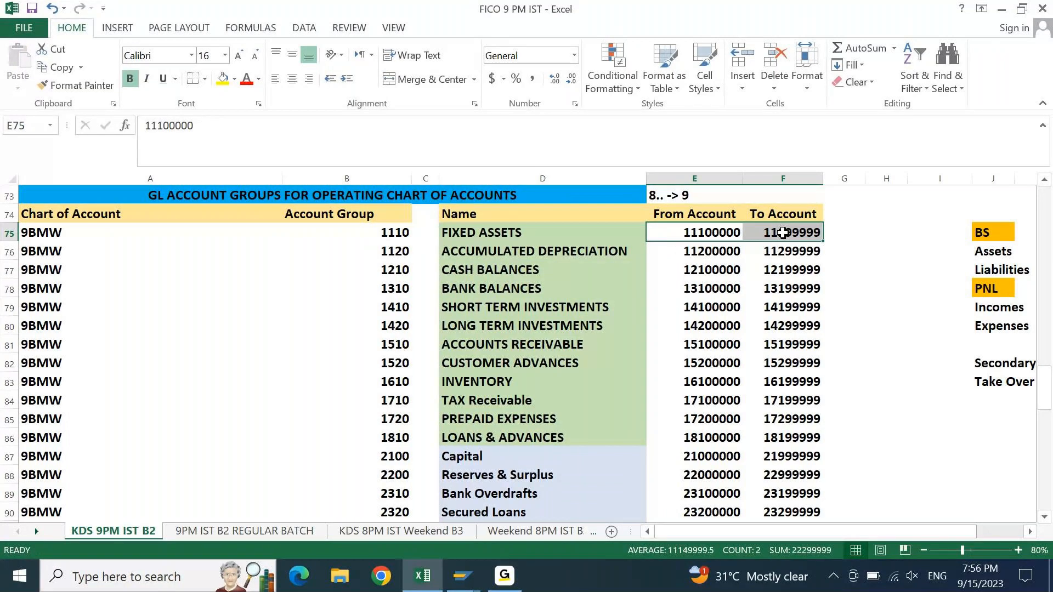
pyautogui.click(396, 236)
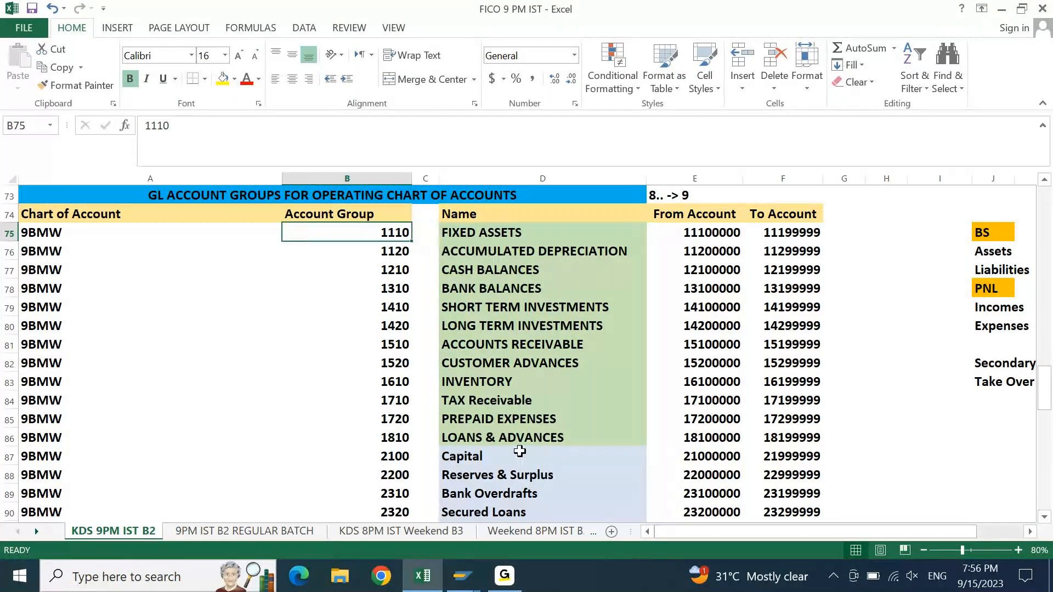
# - Switch back to SAP and change the account group of G/L account 11100000 to 1110 FIXED ASSETS
pyautogui.moveTo(469, 558)
pyautogui.click(527, 521)
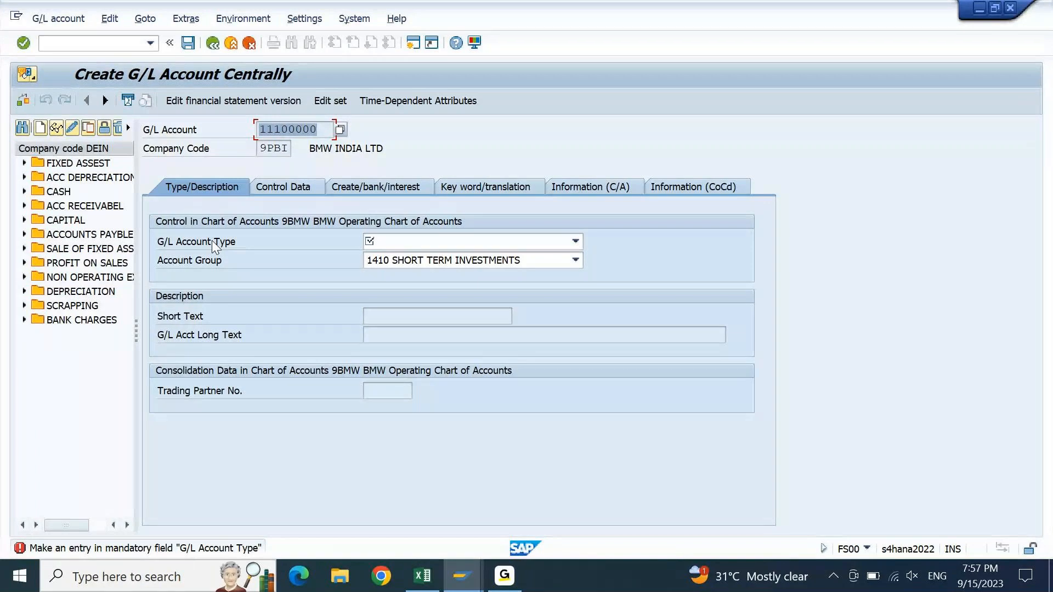
pyautogui.click(317, 130)
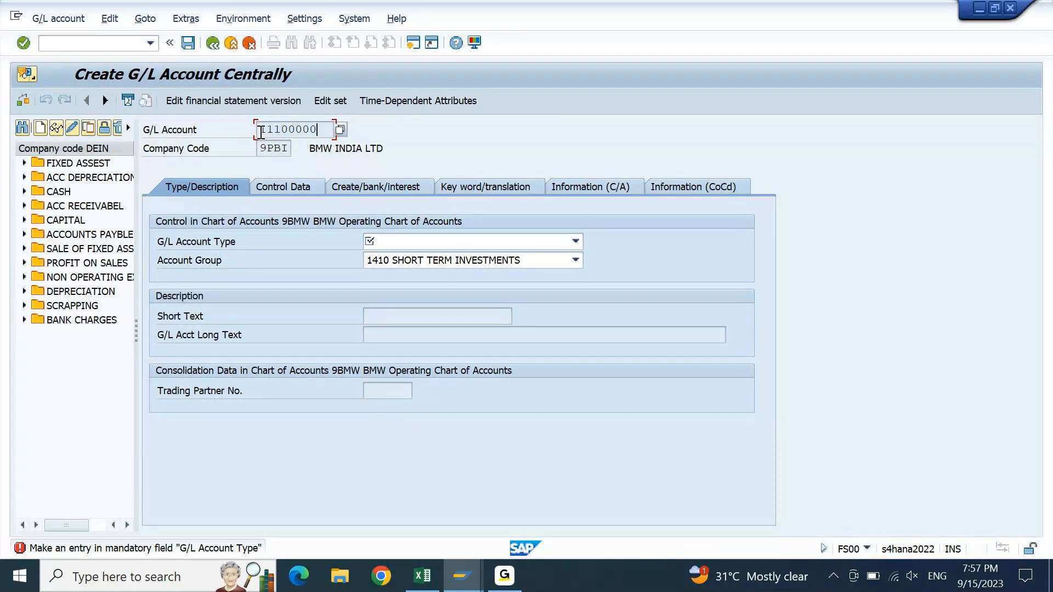
pyautogui.click(556, 262)
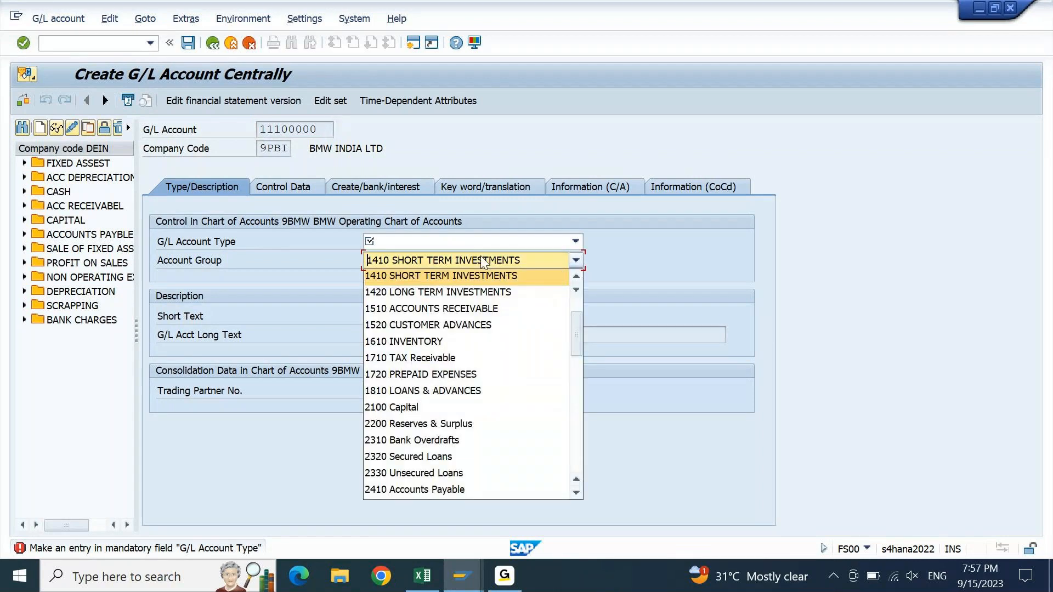
pyautogui.moveTo(578, 319); pyautogui.dragTo(577, 311)
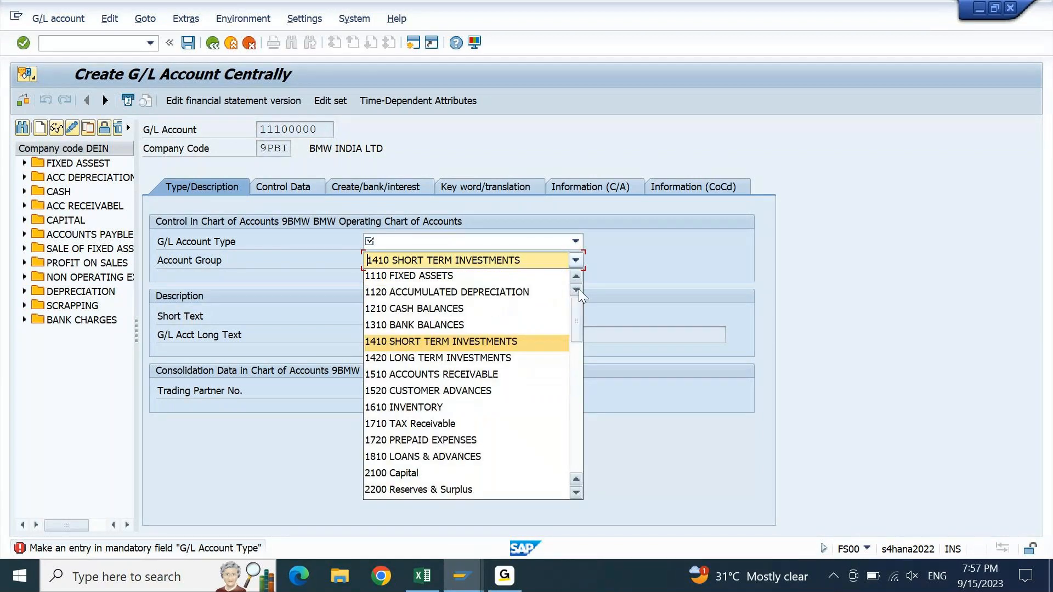
pyautogui.click(462, 278)
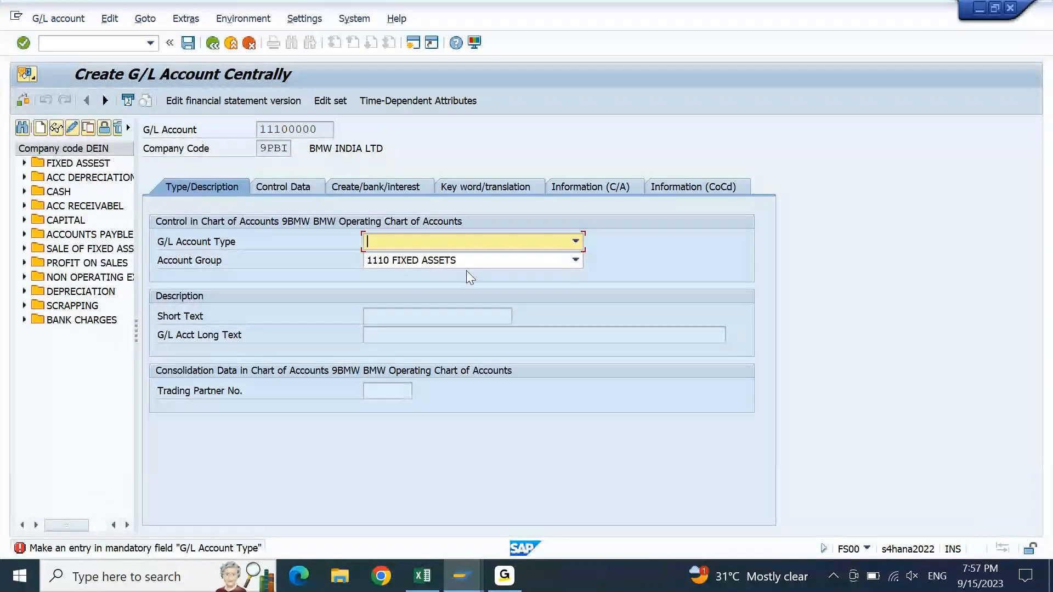
# - Set the G/L account type to X Balance Sheet Account
pyautogui.click(576, 242)
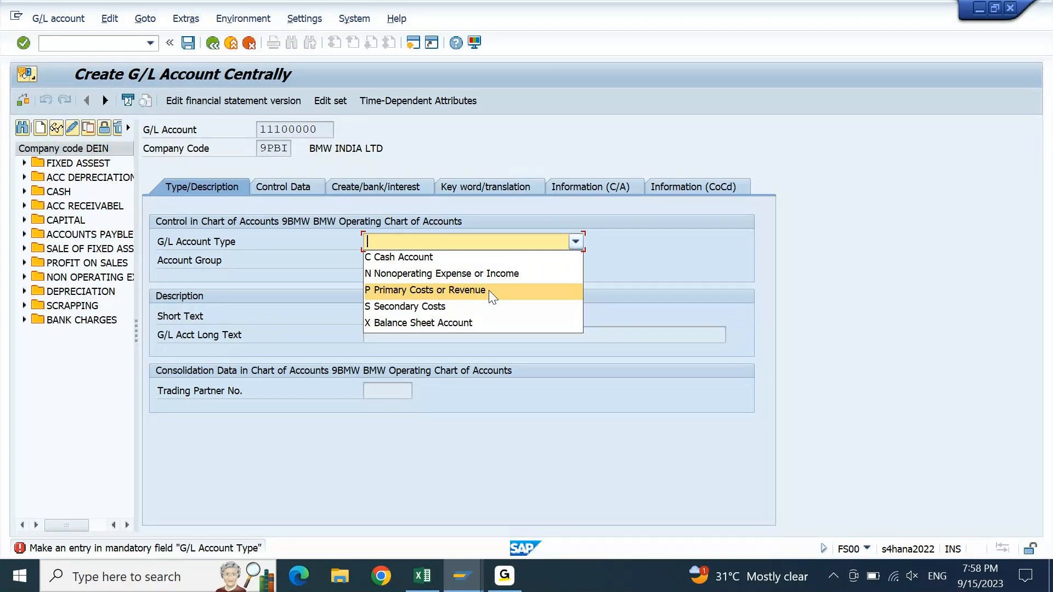
pyautogui.press('Down')
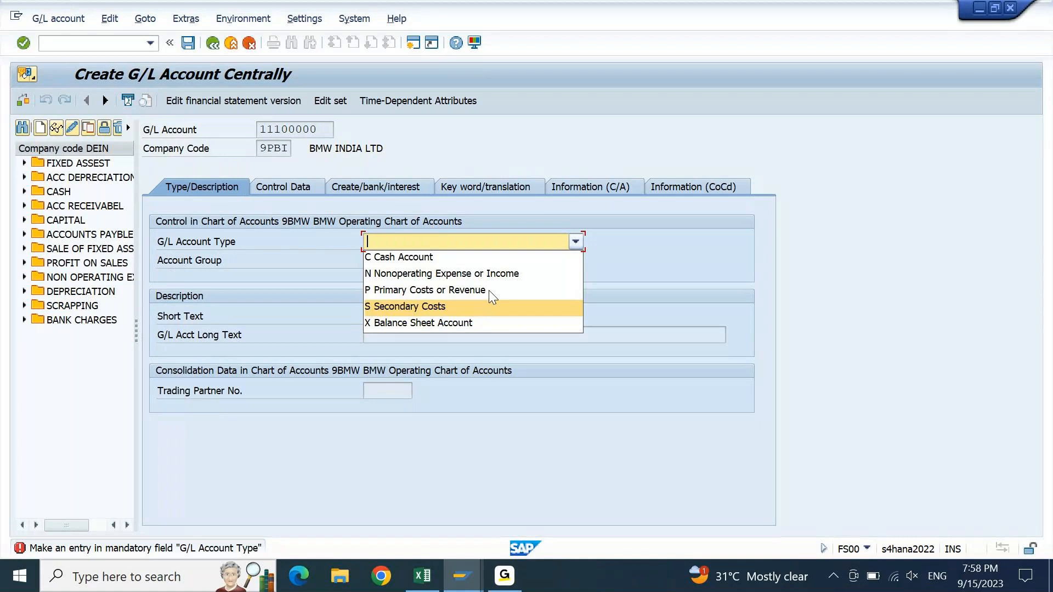
pyautogui.press('Up')
pyautogui.press('Up')
pyautogui.press('Down')
pyautogui.press('Down')
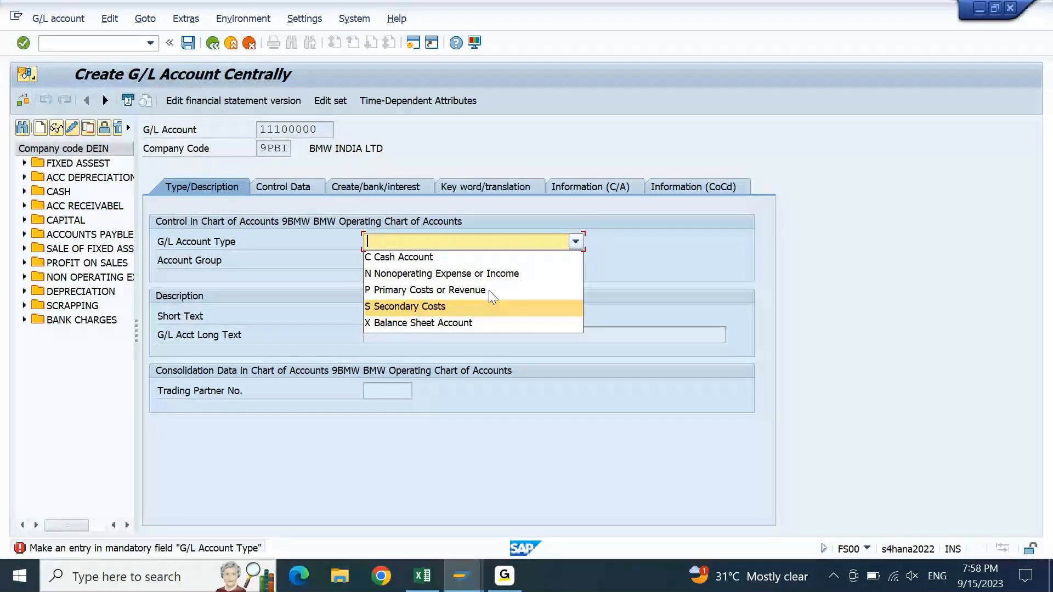
pyautogui.press('Up')
pyautogui.press('Down')
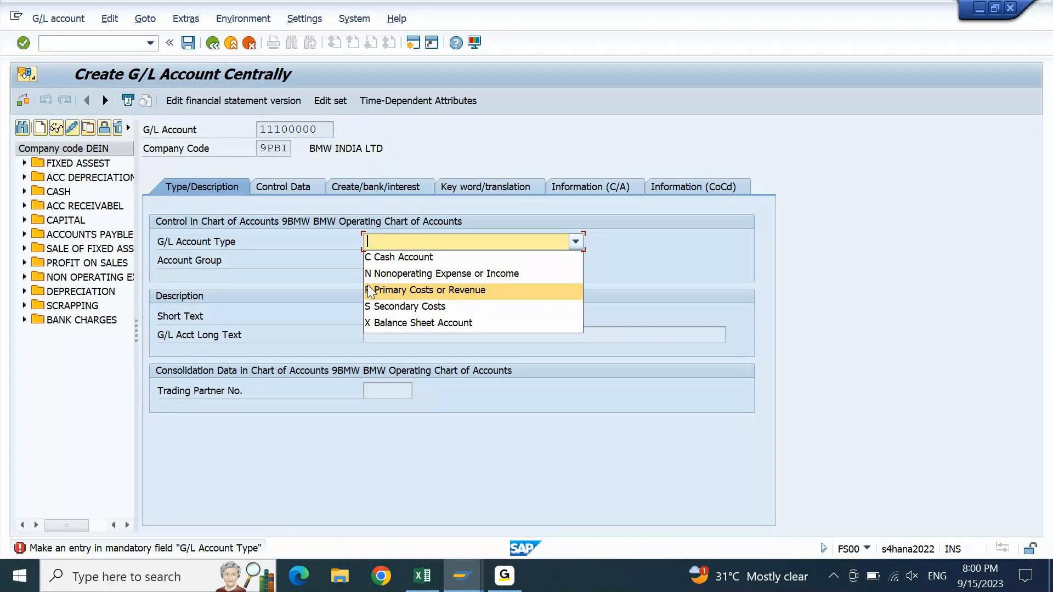
pyautogui.click(423, 327)
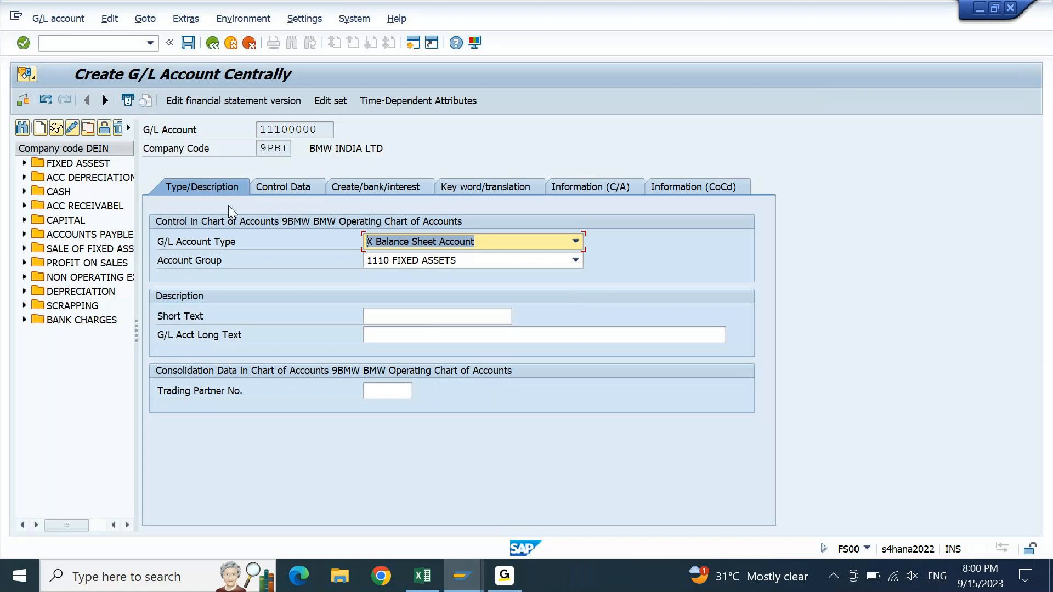
pyautogui.click(204, 243)
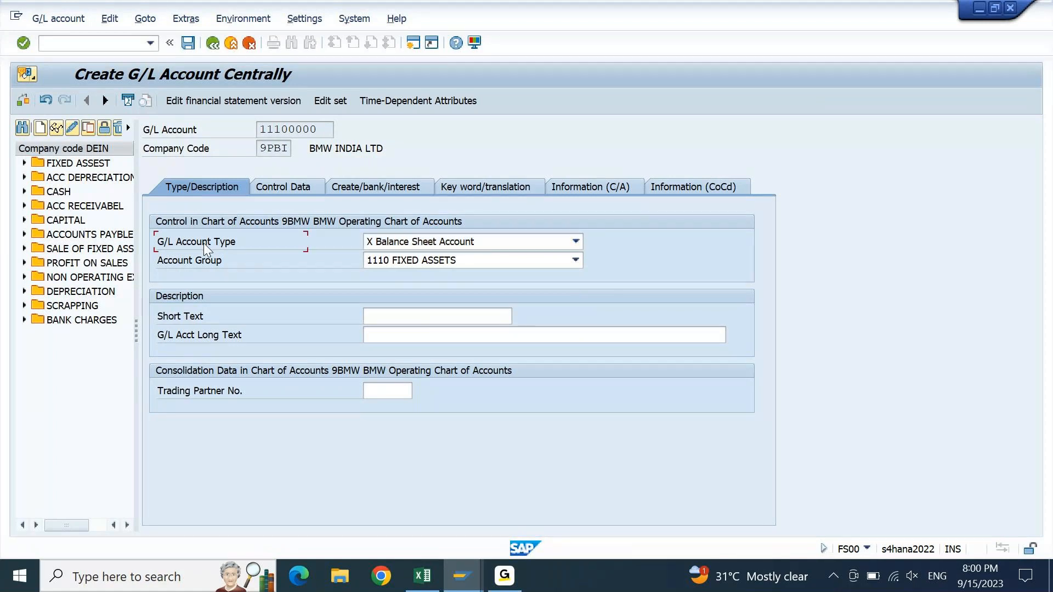
pyautogui.click(203, 260)
# - Enter 20 as the short text and 50 as the G/L account long text
pyautogui.click(414, 320)
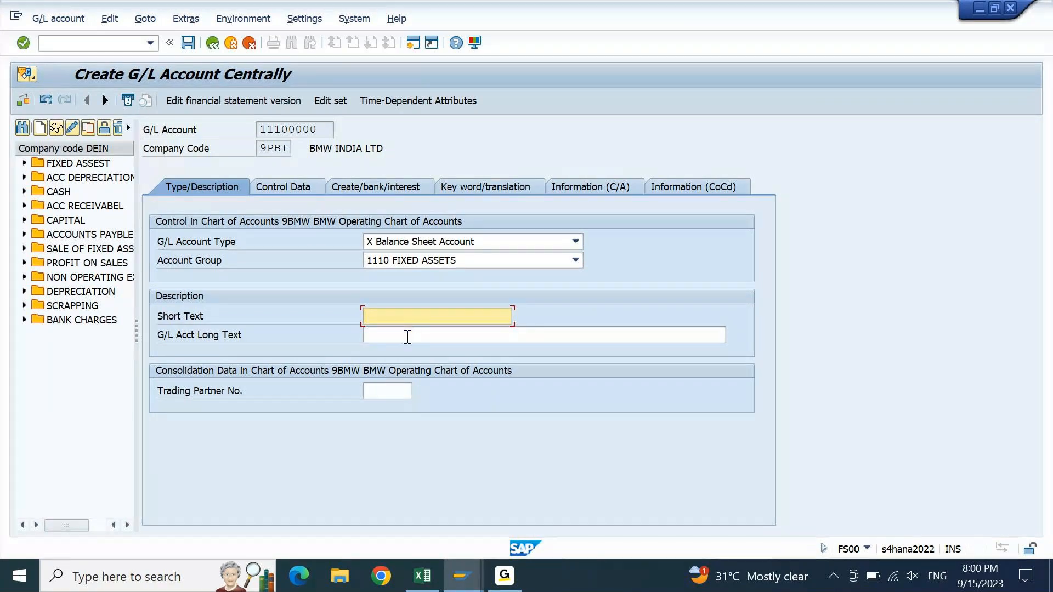
pyautogui.click(407, 341)
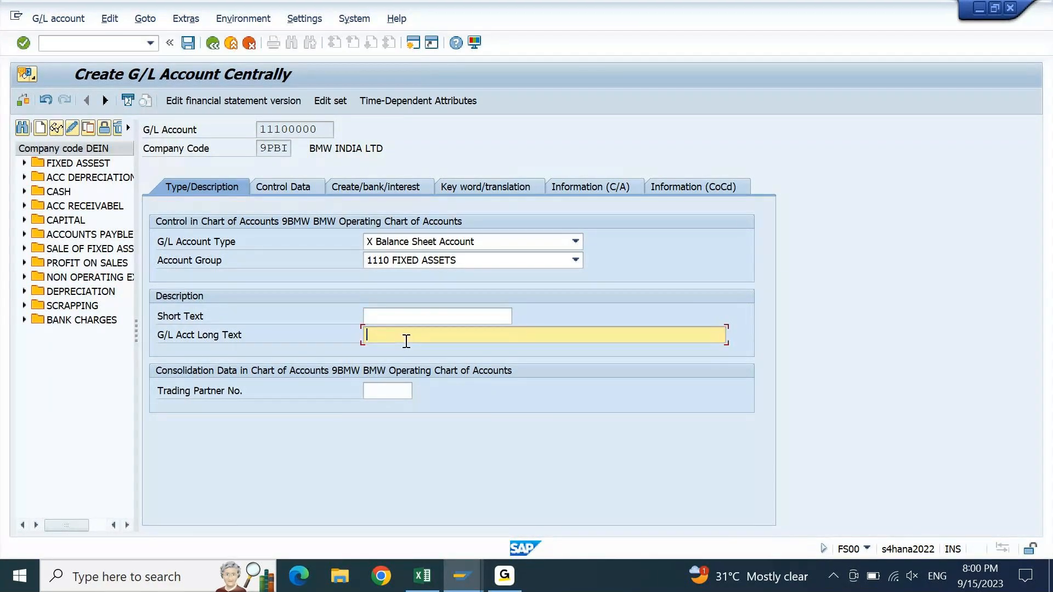
pyautogui.hotkey('shift', 'Tab')
pyautogui.write('20')
pyautogui.press('Tab')
pyautogui.write('50')
pyautogui.hotkey('shift', 'Tab')
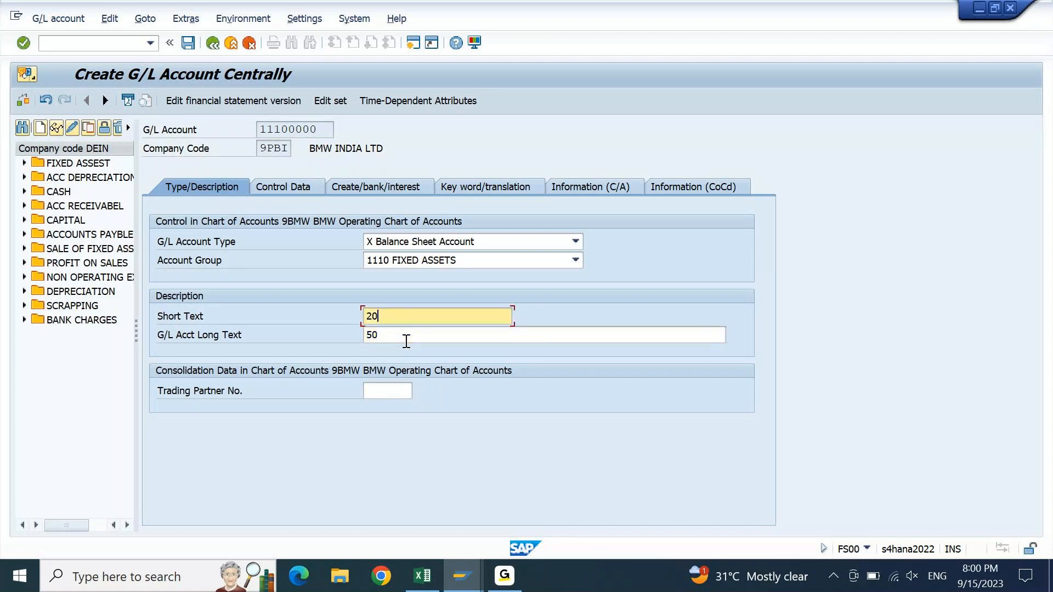
pyautogui.press('Tab')
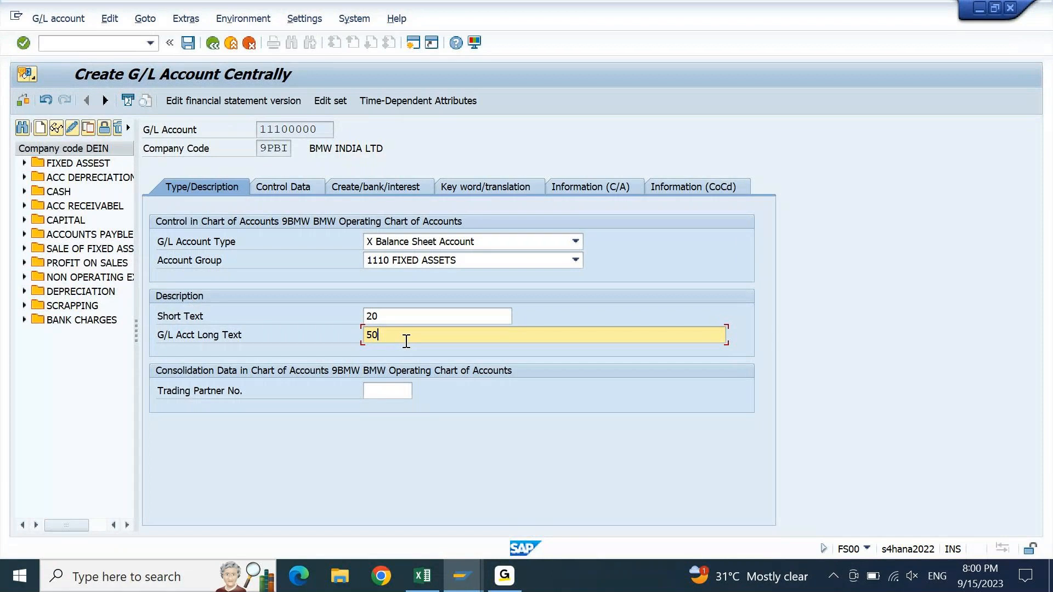
pyautogui.hotkey('shift', 'Tab')
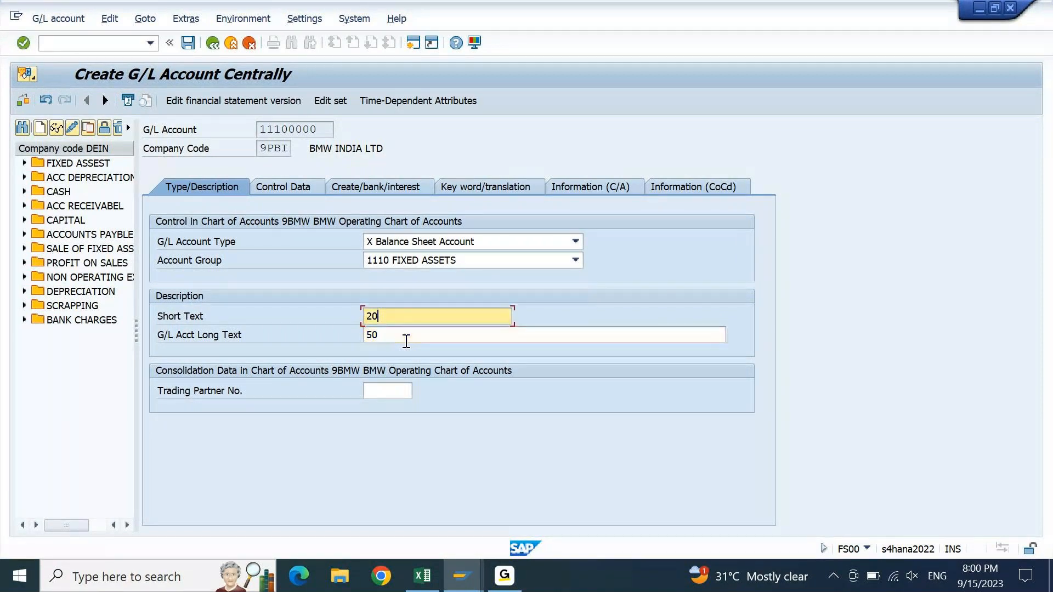
pyautogui.press('Tab')
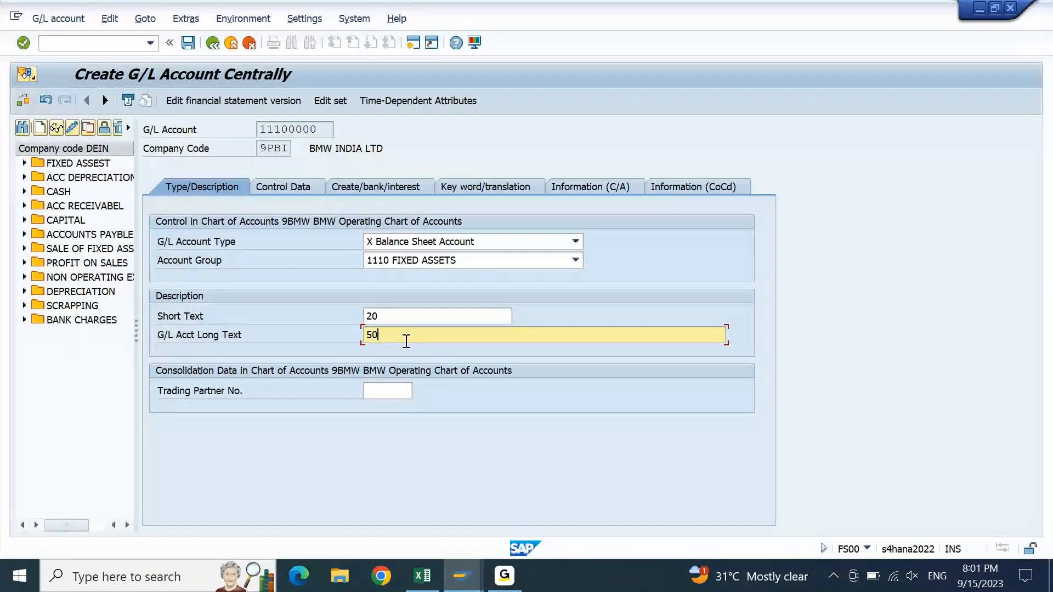
# - Append the word TRUNCATED to both the short text and the long text
pyautogui.press('Up')
pyautogui.write('t')
pyautogui.press('BackSpace')
pyautogui.write('T')
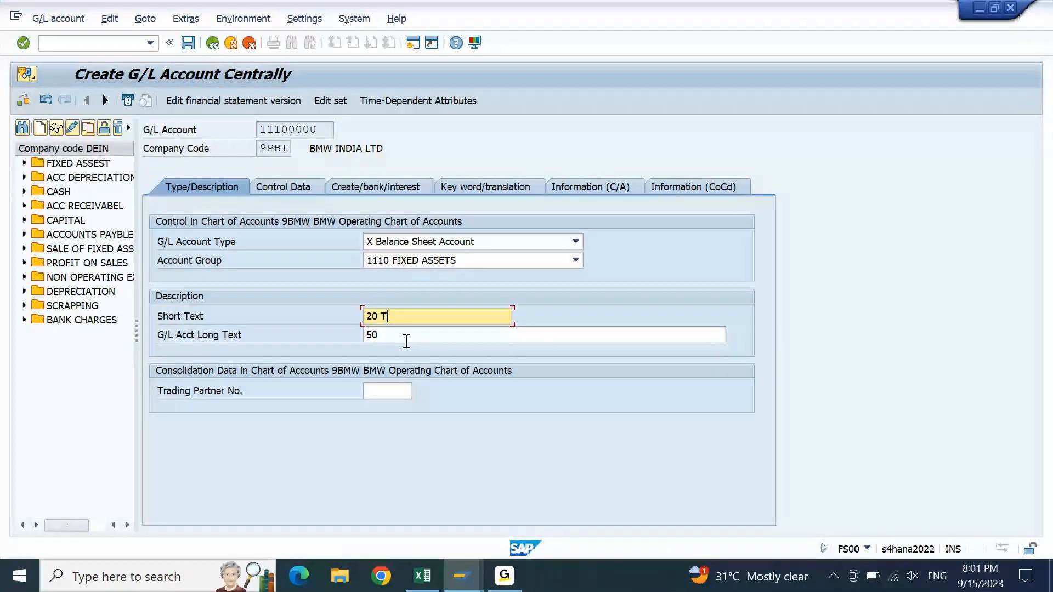
pyautogui.write('RUNCATED')
pyautogui.hotkey('ctrl', 'shift', 'Left')
pyautogui.hotkey('ctrl', 'c')
pyautogui.press('Left')
pyautogui.click(406, 341)
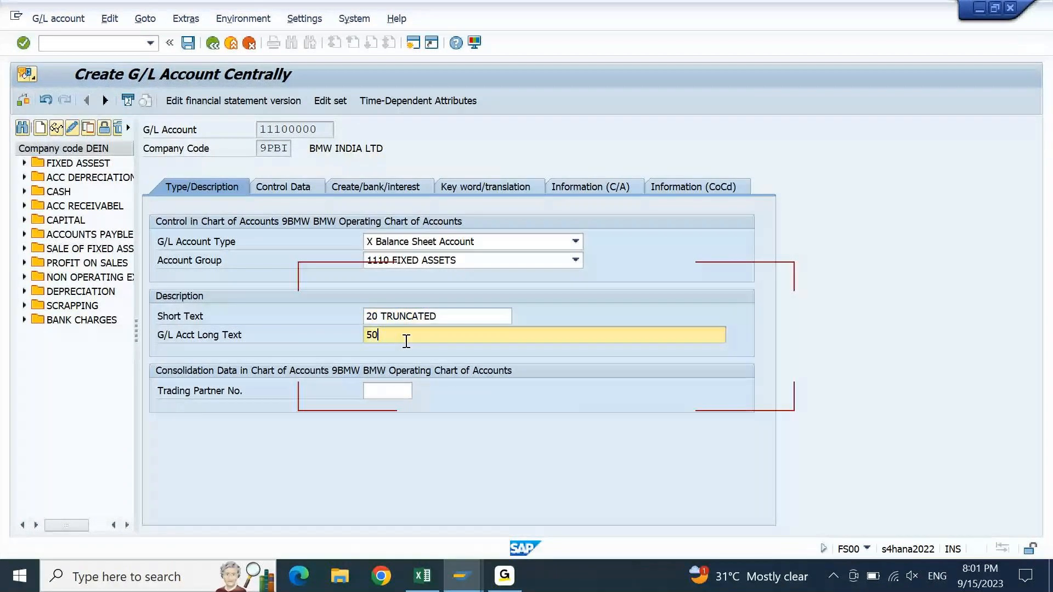
pyautogui.hotkey('ctrl', 'v')
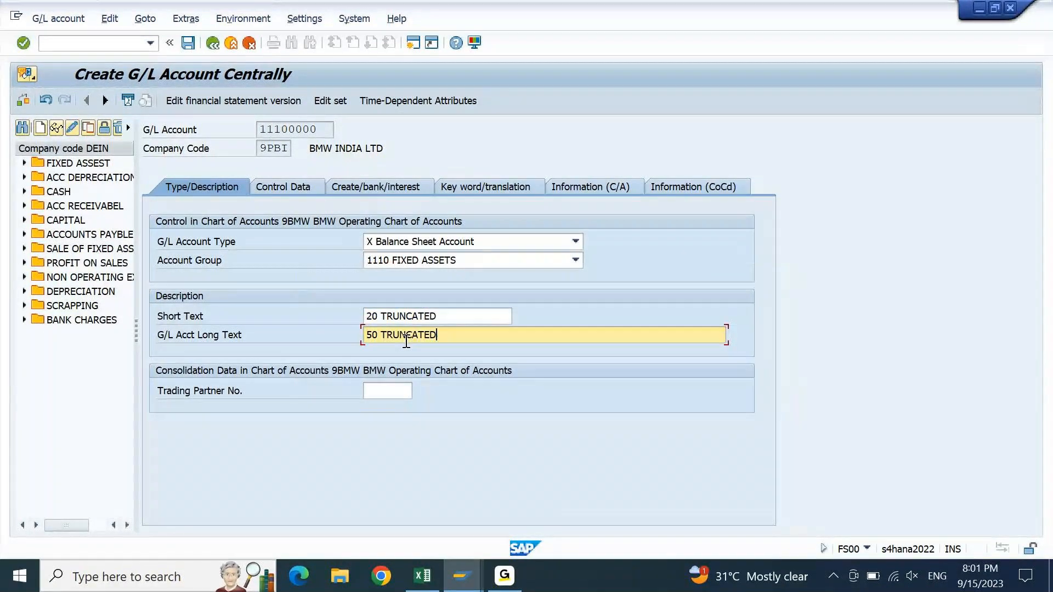
pyautogui.press('Return')
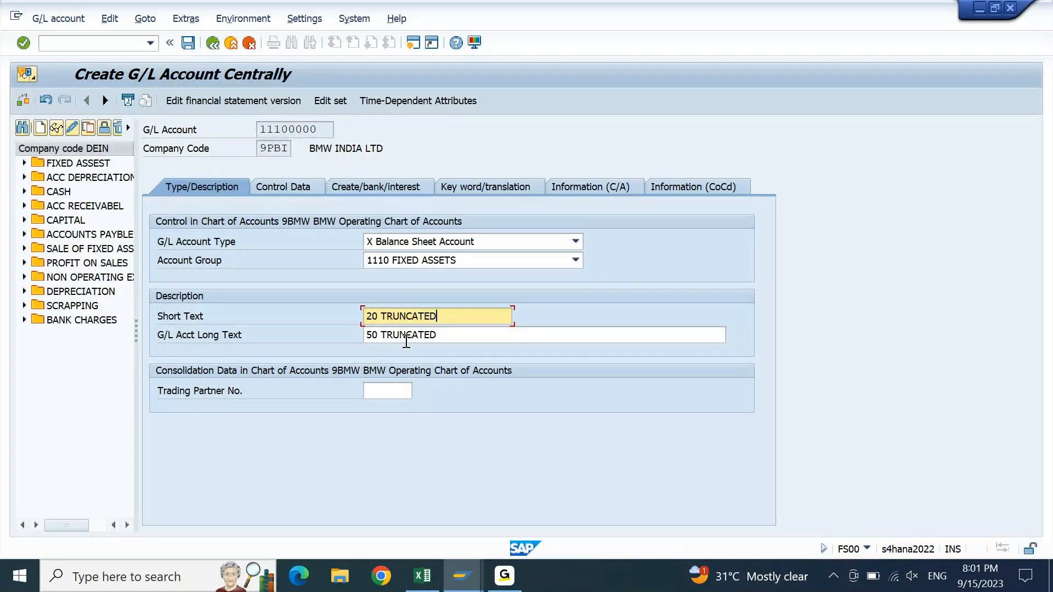
# - Remove the word TRUNCATED from the short text and the long text, keeping their numbers
pyautogui.press('BackSpace')
pyautogui.press('BackSpace')
pyautogui.press('BackSpace')
pyautogui.press('BackSpace')
pyautogui.press('BackSpace')
pyautogui.press('BackSpace')
pyautogui.press('BackSpace')
pyautogui.press('BackSpace')
pyautogui.press('BackSpace')
pyautogui.press('BackSpace')
pyautogui.press('Down')
pyautogui.hotkey('shift', 'Right')
pyautogui.hotkey('shift', 'End')
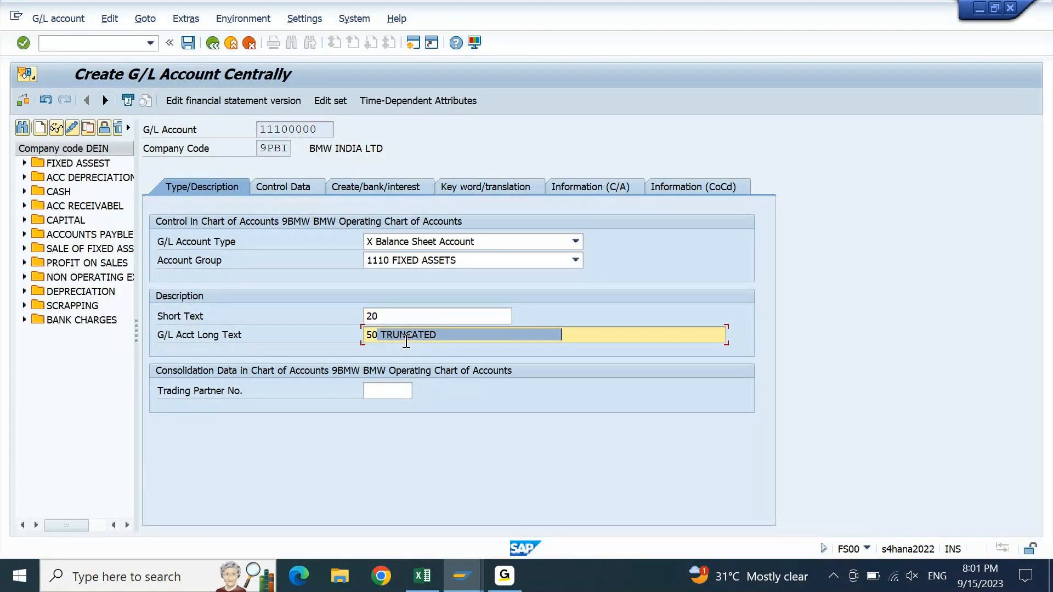
pyautogui.press('Delete')
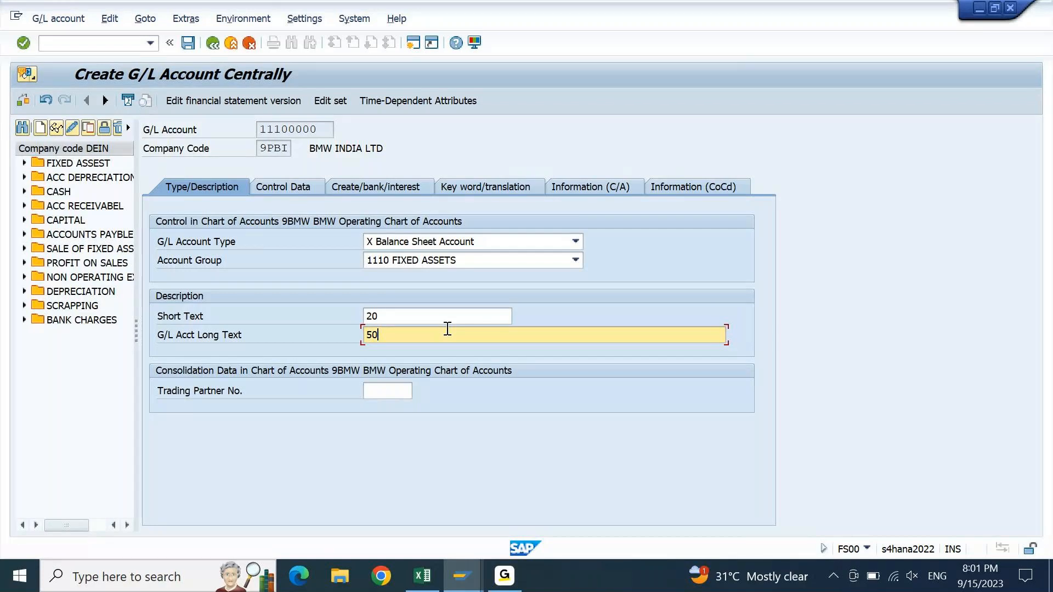
# - Clear the remaining placeholder numbers from the short text and the long text
pyautogui.hotkey('shift', 'Tab')
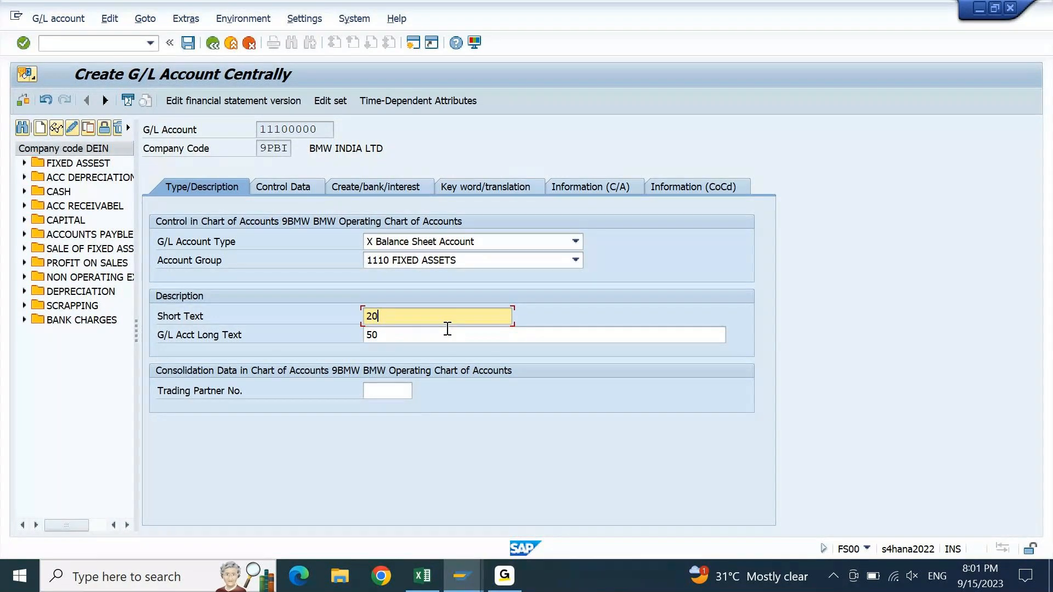
pyautogui.hotkey('ctrl', 'a')
pyautogui.press('BackSpace')
pyautogui.press('Tab')
pyautogui.press('BackSpace')
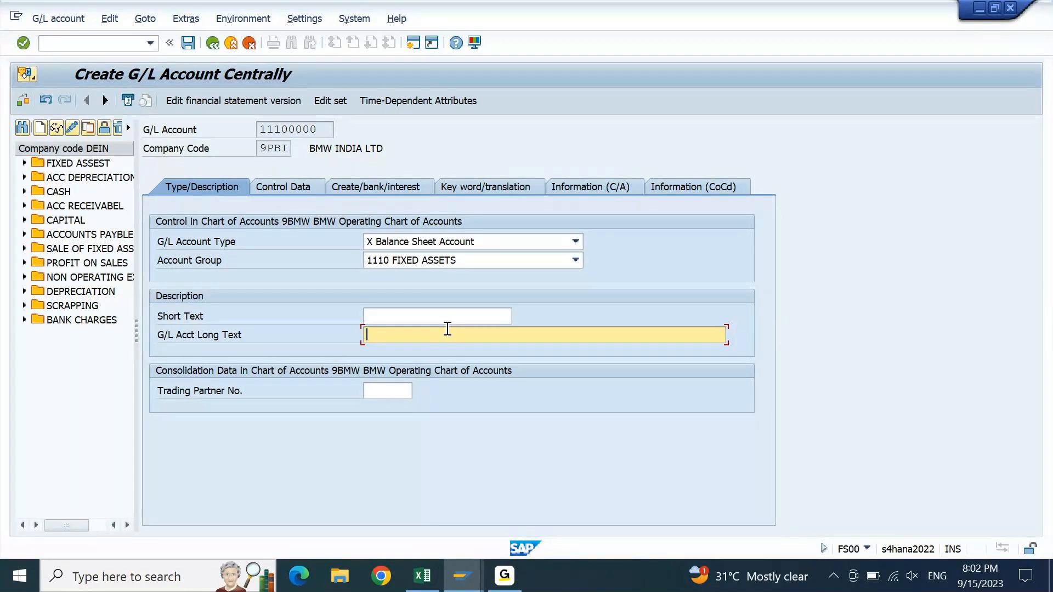
# - Set the G/L account long text to "Furniture& Fixtures for head offcie Mumbai", using the suggested entry Furniture& Fixtures for its beginning
pyautogui.write('FU')
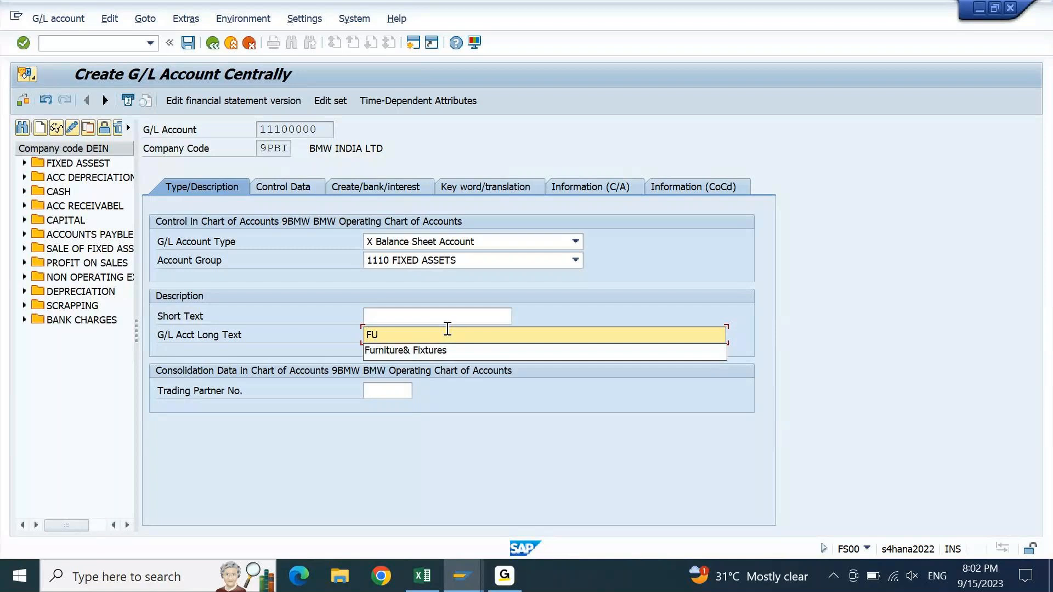
pyautogui.press('Down')
pyautogui.press('Return')
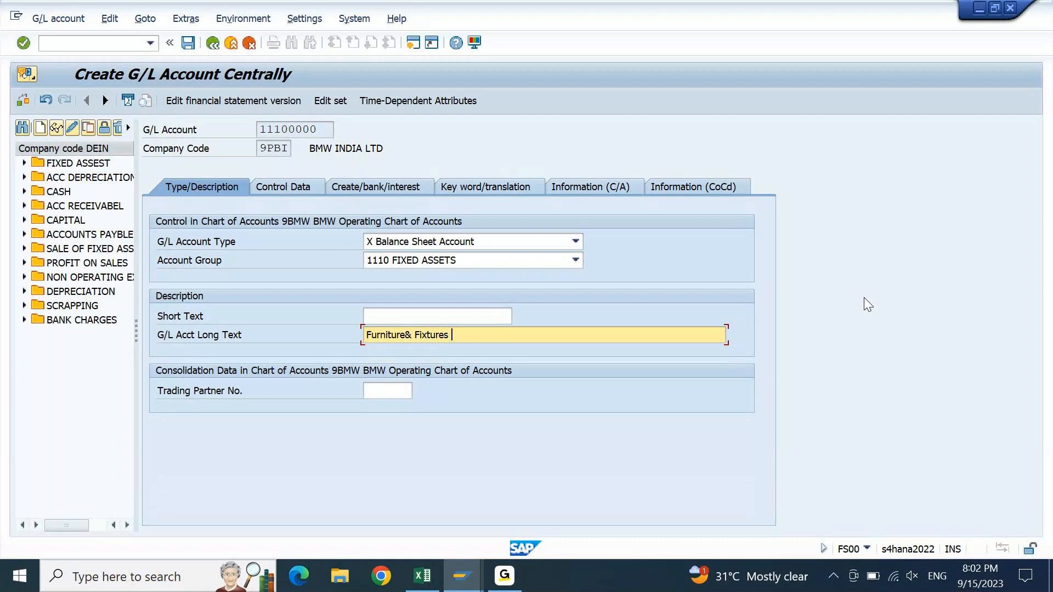
pyautogui.write('FOR')
pyautogui.press('BackSpace')
pyautogui.press('BackSpace')
pyautogui.press('BackSpace')
pyautogui.press('BackSpace')
pyautogui.write('for hed of')
pyautogui.press('BackSpace')
pyautogui.press('BackSpace')
pyautogui.press('BackSpace')
pyautogui.press('BackSpace')
pyautogui.write('ad offcie Mumbai')
pyautogui.press('Tab')
pyautogui.hotkey('shift', 'Tab')
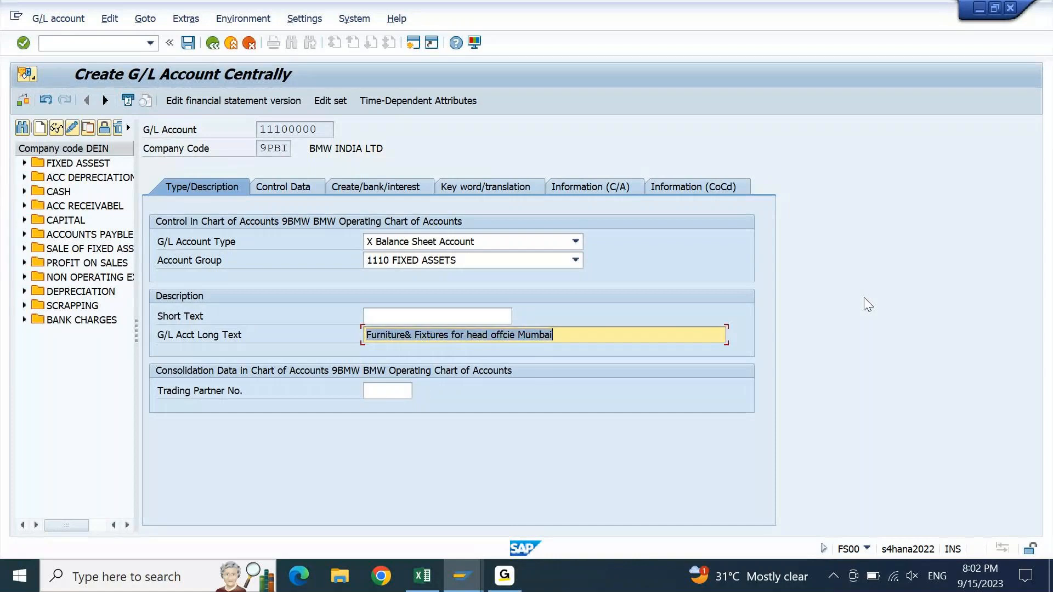
# - Highlight the long text word by word to review its length, and return to the empty short text
pyautogui.press('Tab')
pyautogui.hotkey('shift', 'Tab')
pyautogui.hotkey('shift', 'Tab')
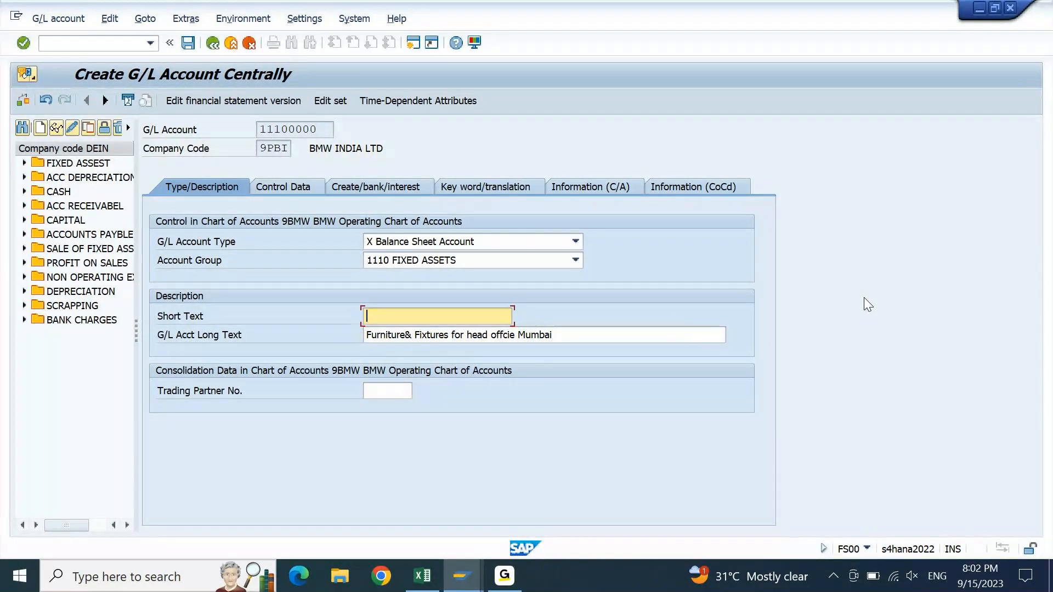
pyautogui.press('Tab')
pyautogui.hotkey('ctrl', 'shift', 'Right')
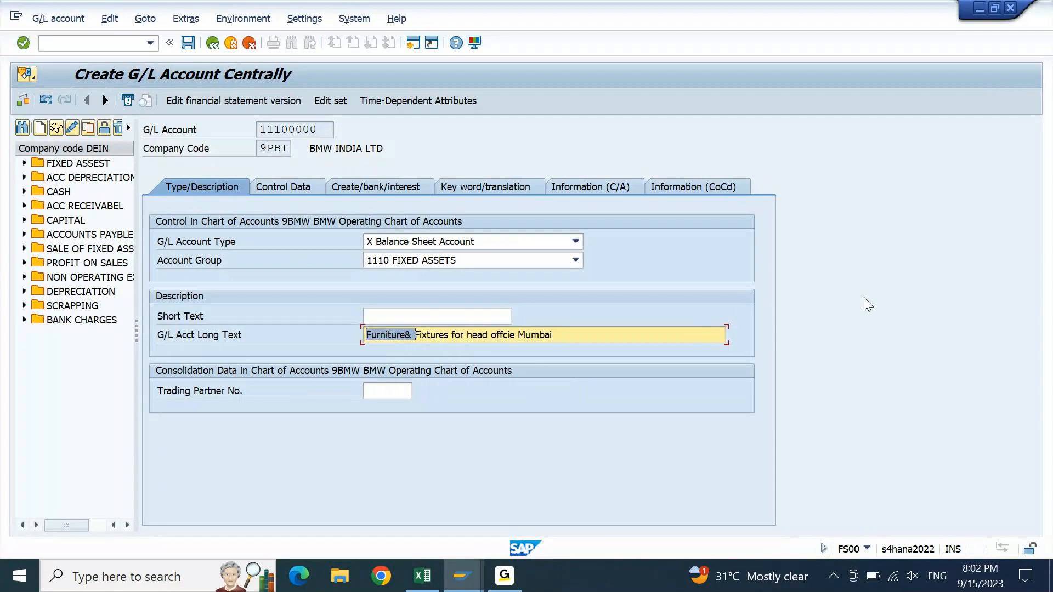
pyautogui.hotkey('ctrl', 'shift', 'Right')
pyautogui.hotkey('ctrl', 'shift', 'Right')
pyautogui.hotkey('ctrl', 'shift', 'Right')
pyautogui.hotkey('ctrl', 'shift', 'Right')
pyautogui.hotkey('ctrl', 'shift', 'Right')
pyautogui.press('Right')
pyautogui.hotkey('shift', 'Tab')
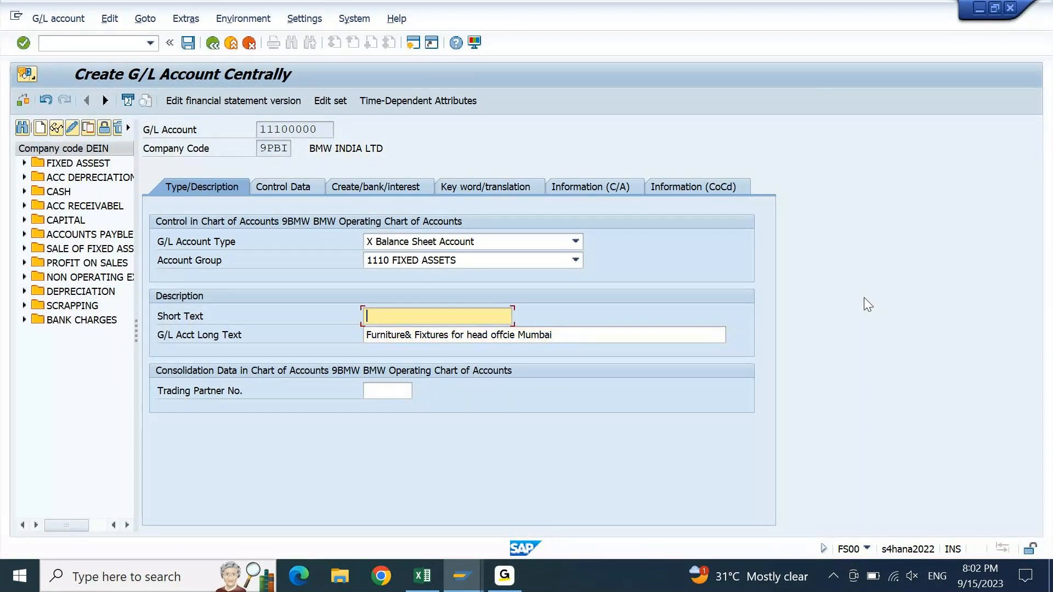
# - Fill in the short text with Furniture& Fixtures and replace it with the abbreviated "furnitur HO MUMB"
pyautogui.write('Furniture& Fixtures')
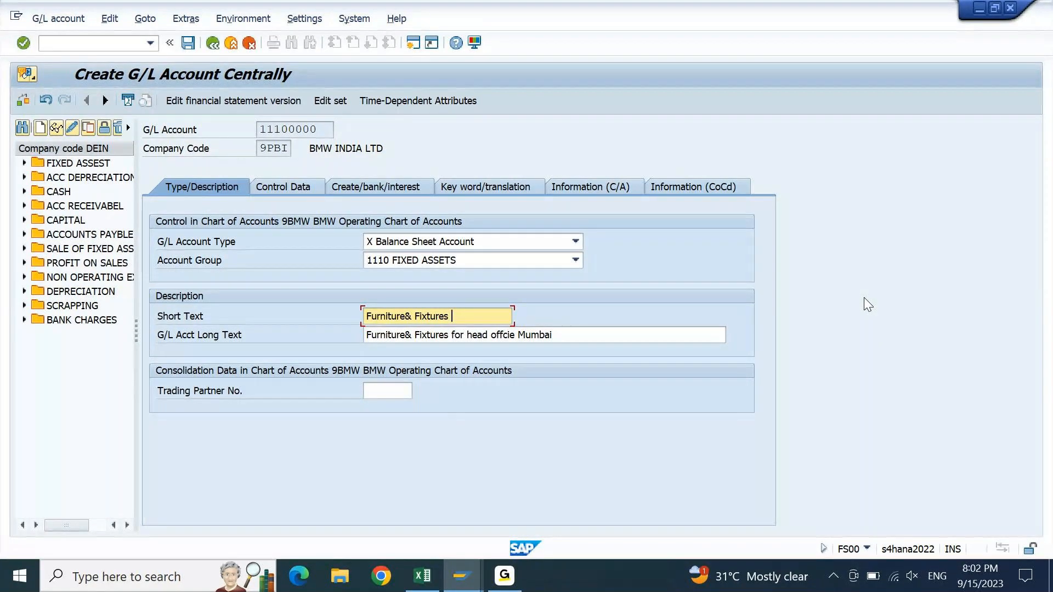
pyautogui.hotkey('ctrl', 'shift', 'Left')
pyautogui.hotkey('ctrl', 'shift', 'Left')
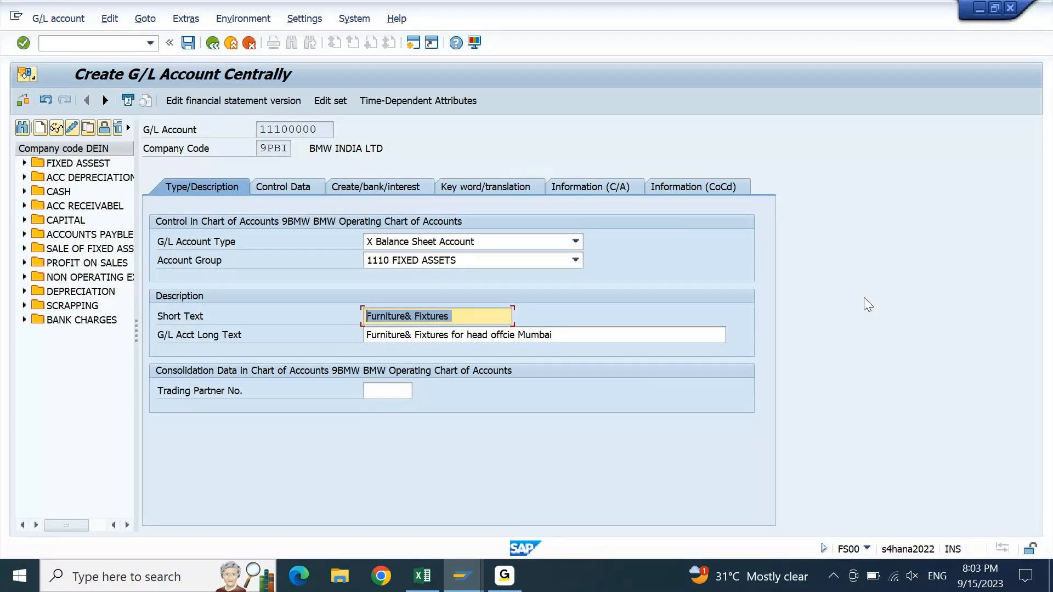
pyautogui.write('furnit')
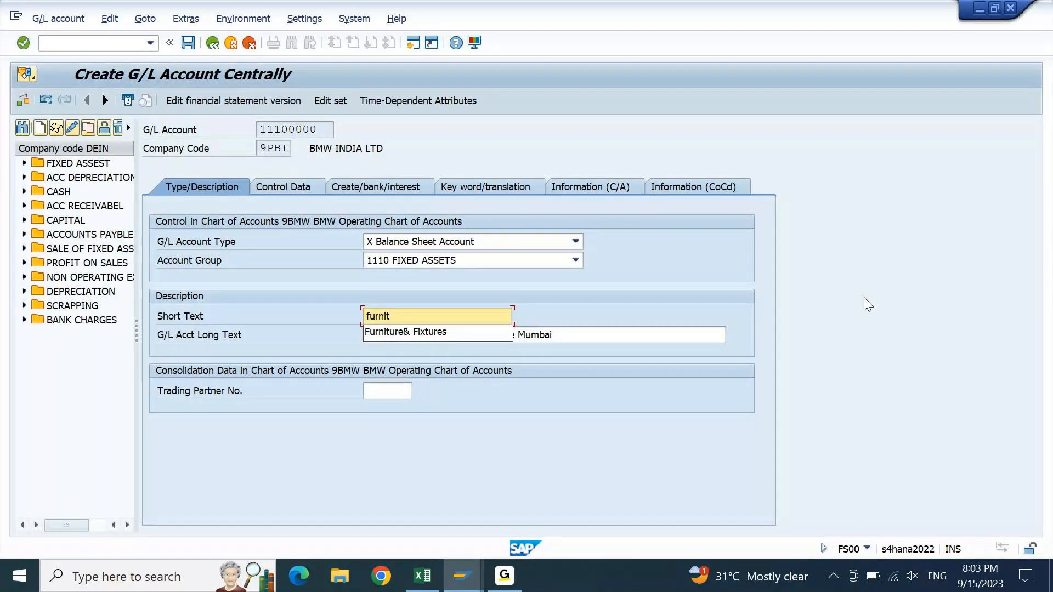
pyautogui.write('ur HO MUMB')
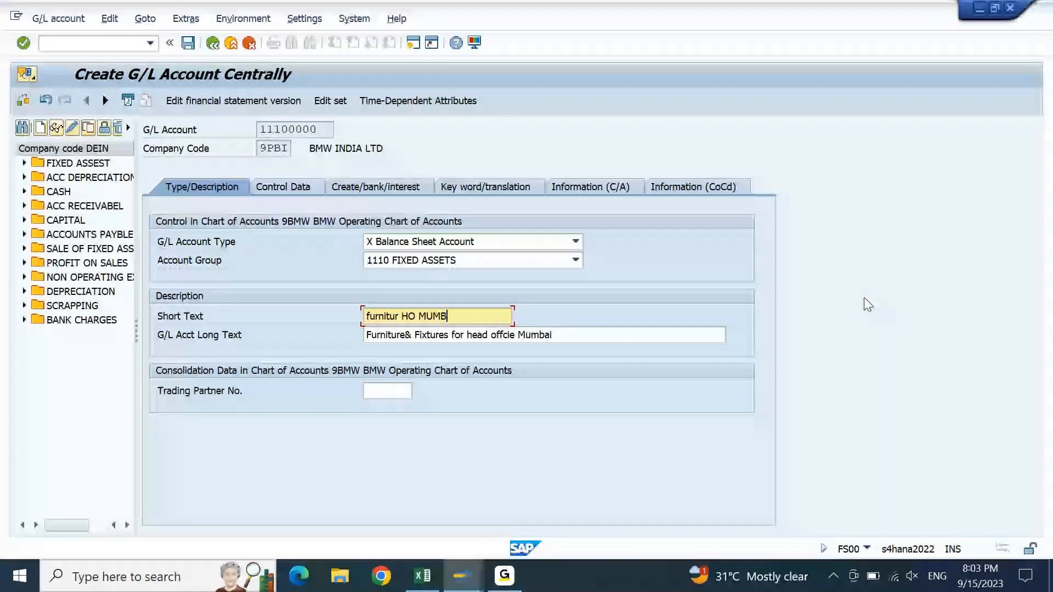
# - Complete the short text so that it reads "furnitur HO MUMBAI"
pyautogui.write('AI')
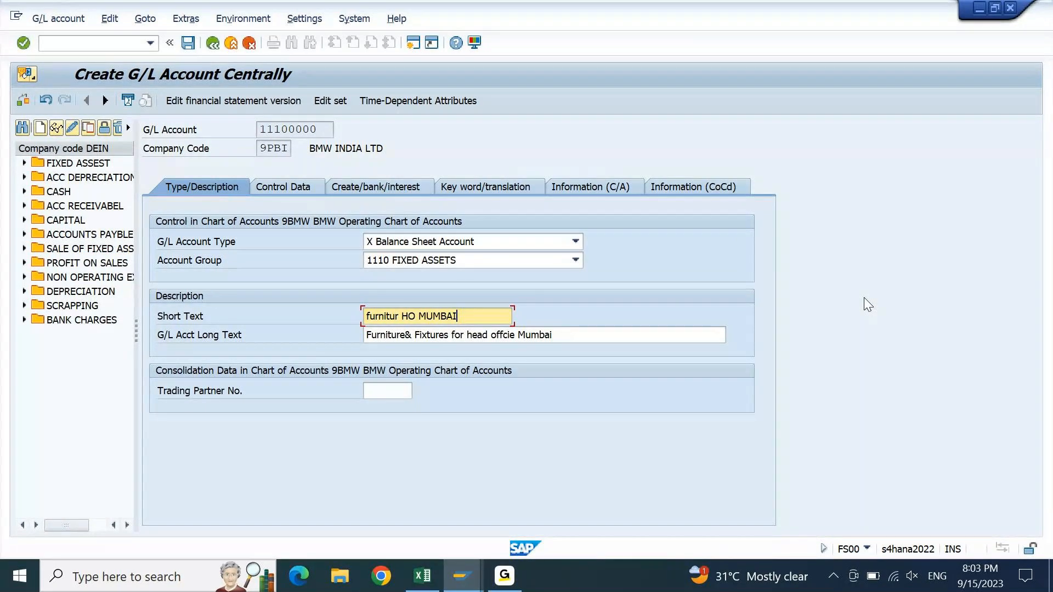
pyautogui.click(407, 391)
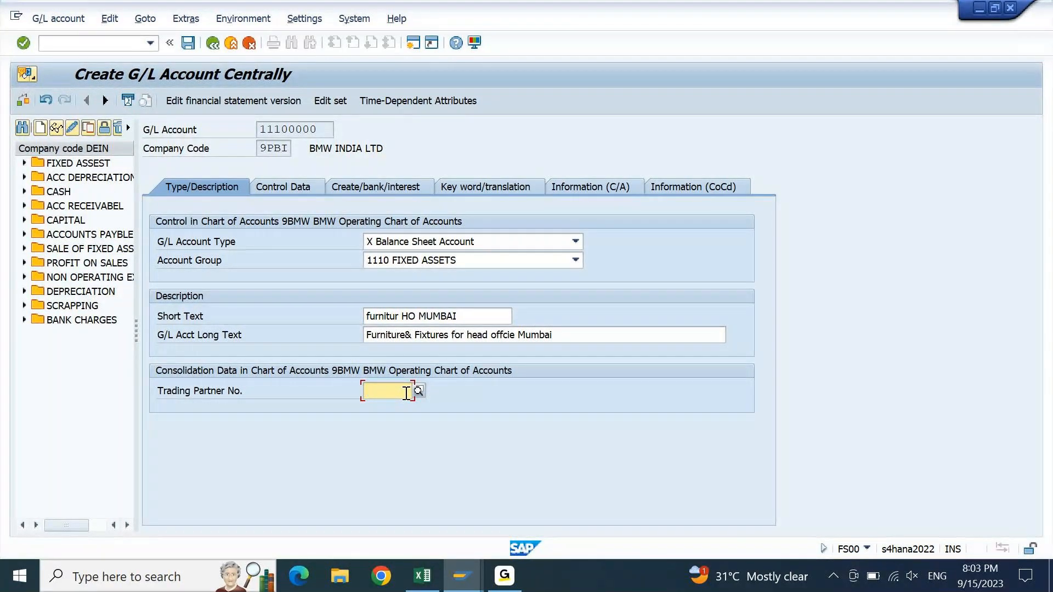
# - Examine the account's control data, including the account currency and account management settings, alongside the document creation and type/description settings
pyautogui.click(284, 187)
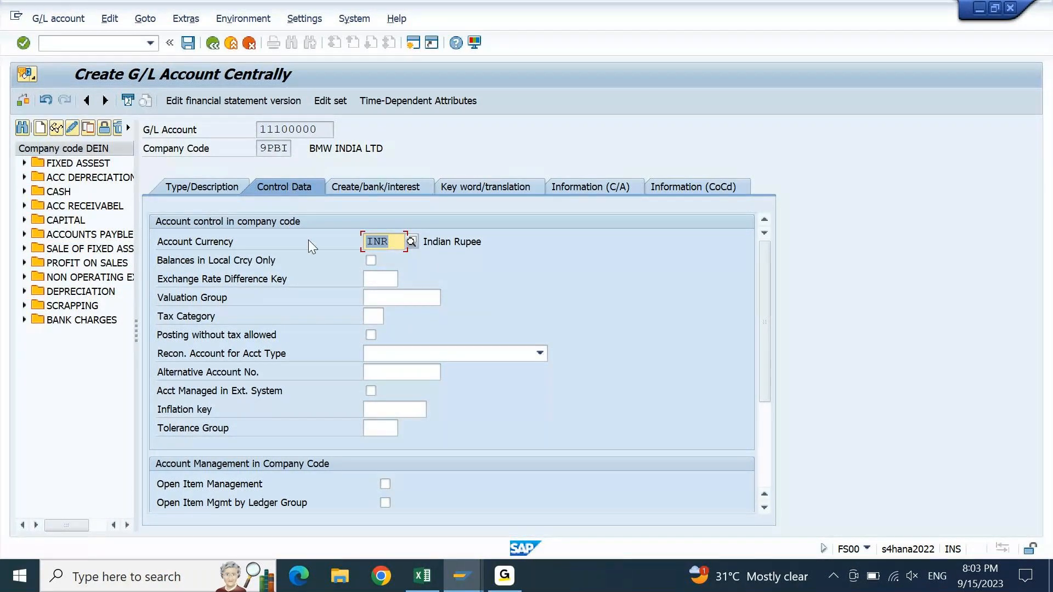
pyautogui.doubleClick(267, 150)
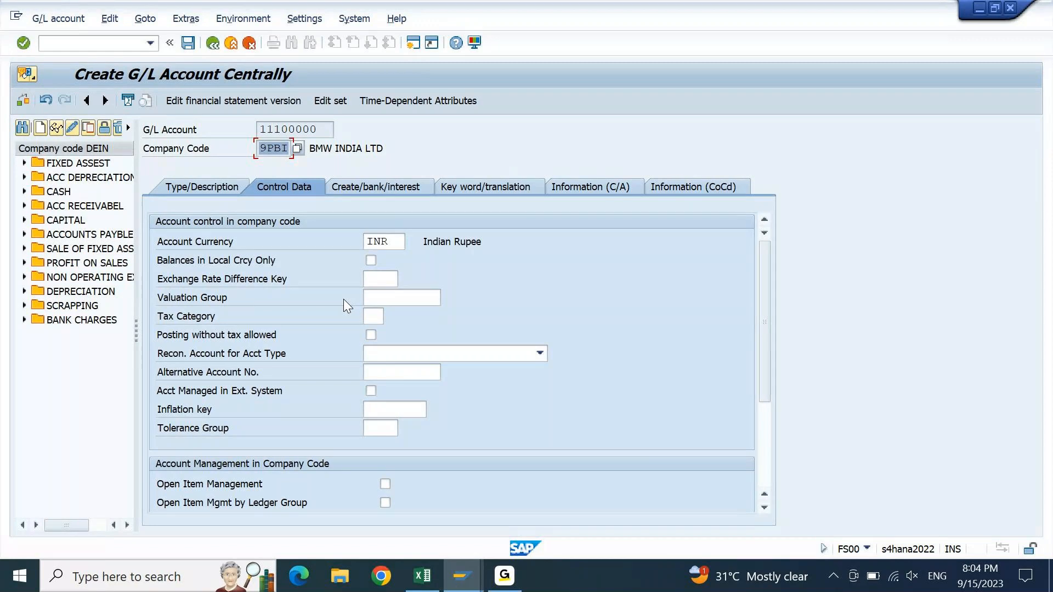
pyautogui.doubleClick(393, 242)
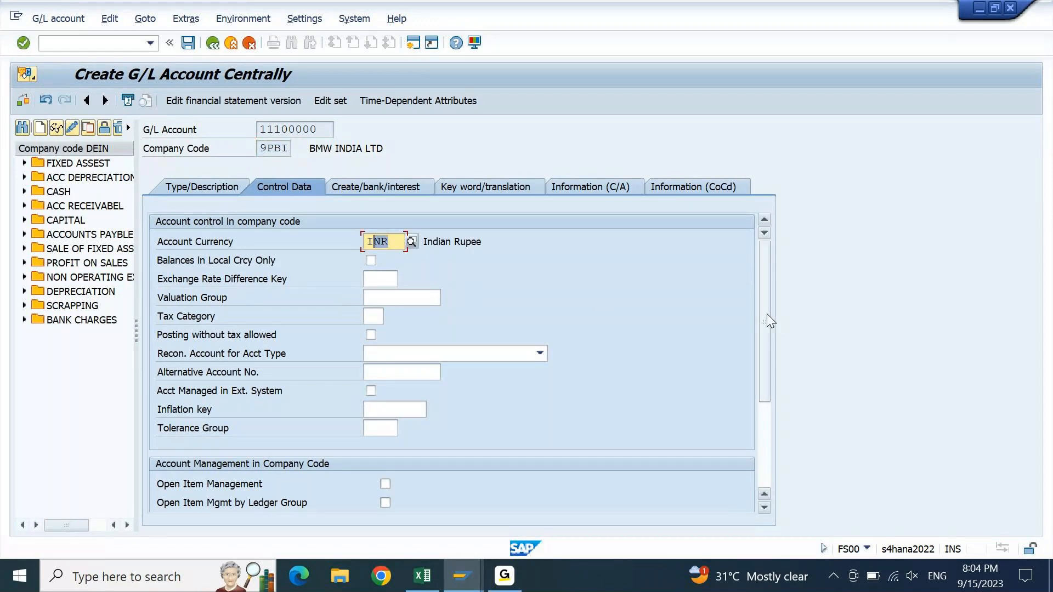
pyautogui.moveTo(767, 314); pyautogui.dragTo(752, 376)
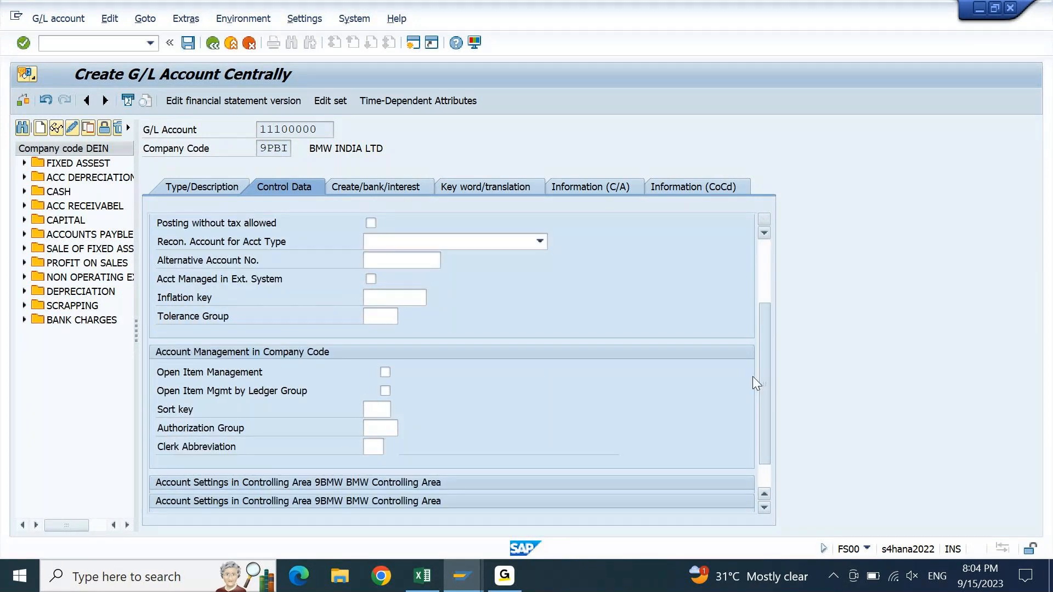
pyautogui.click(373, 186)
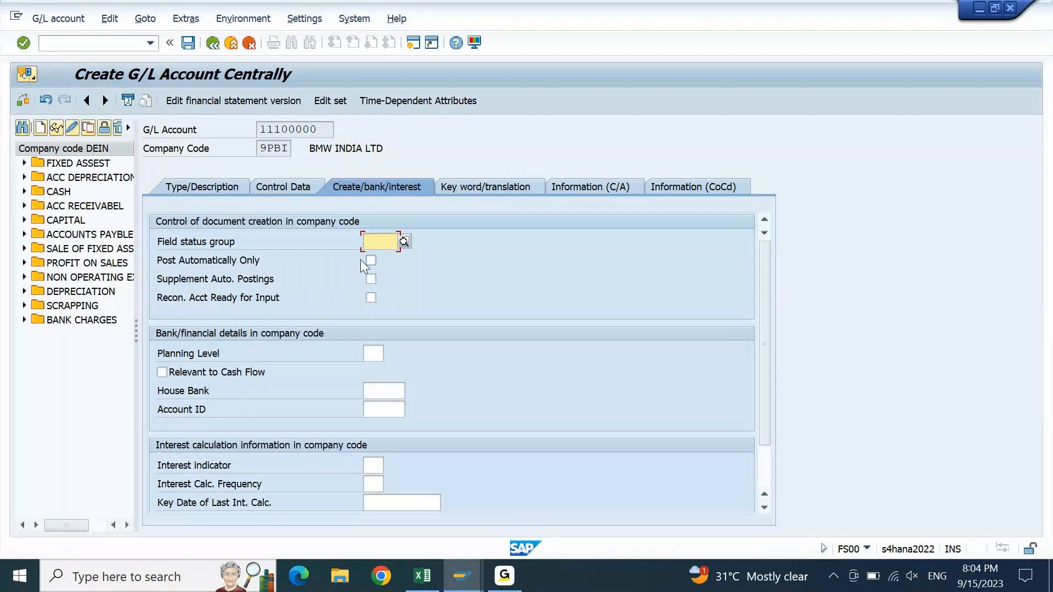
pyautogui.click(295, 186)
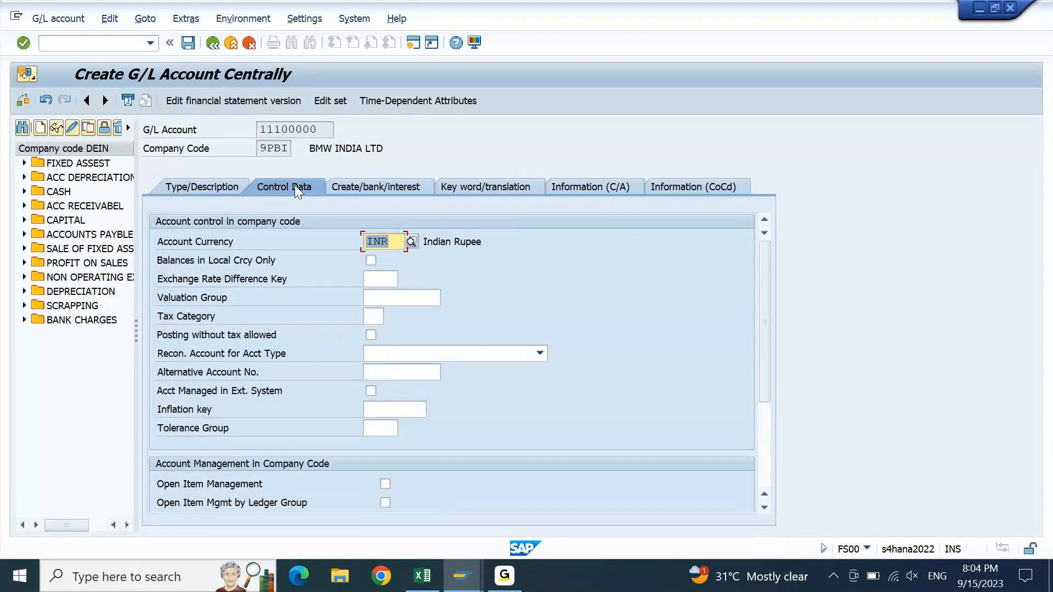
pyautogui.click(370, 186)
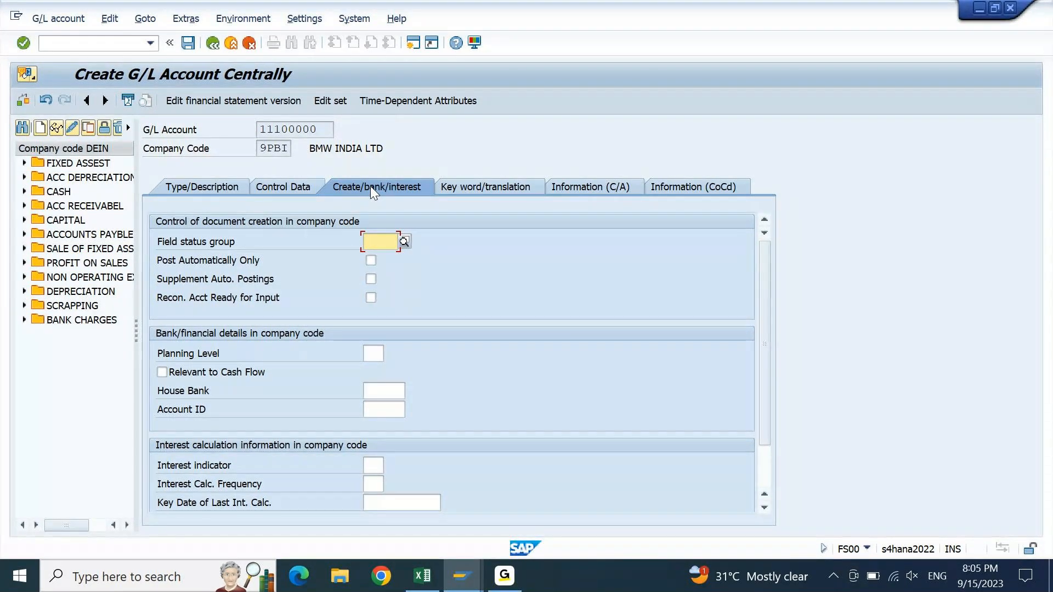
pyautogui.click(253, 184)
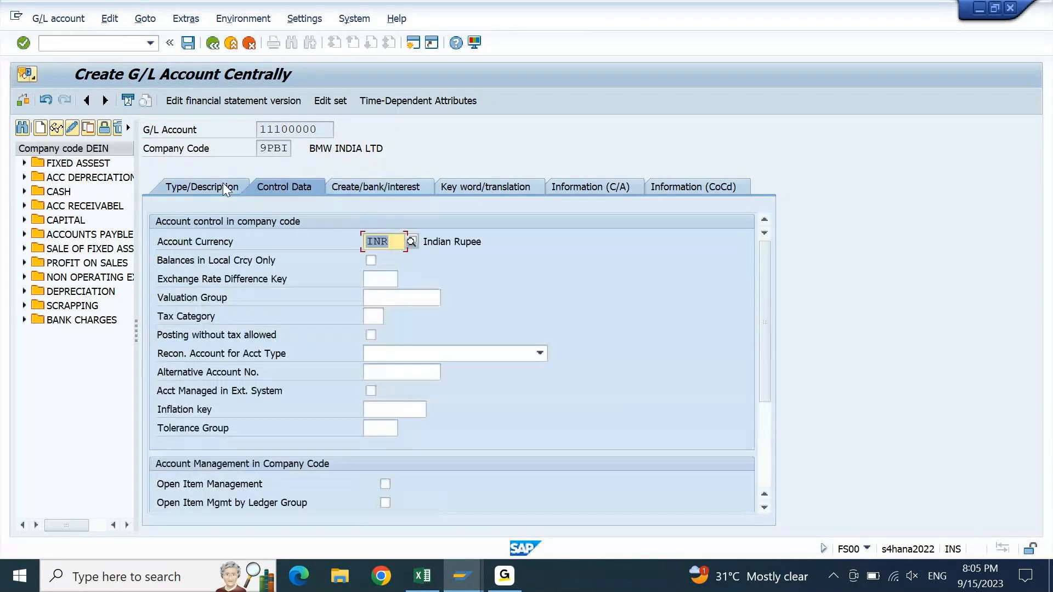
pyautogui.click(224, 185)
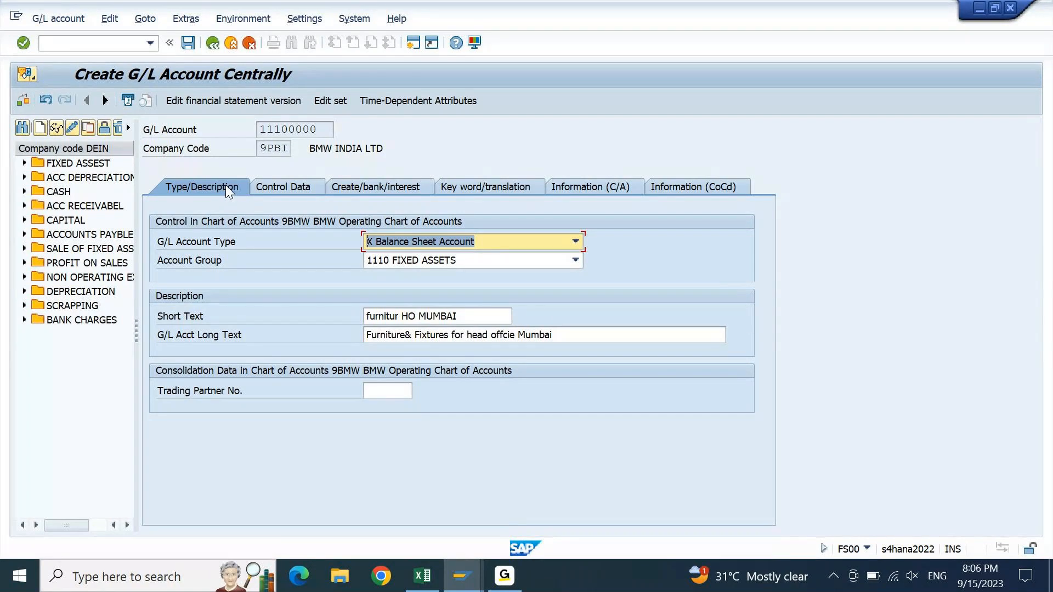
pyautogui.click(272, 189)
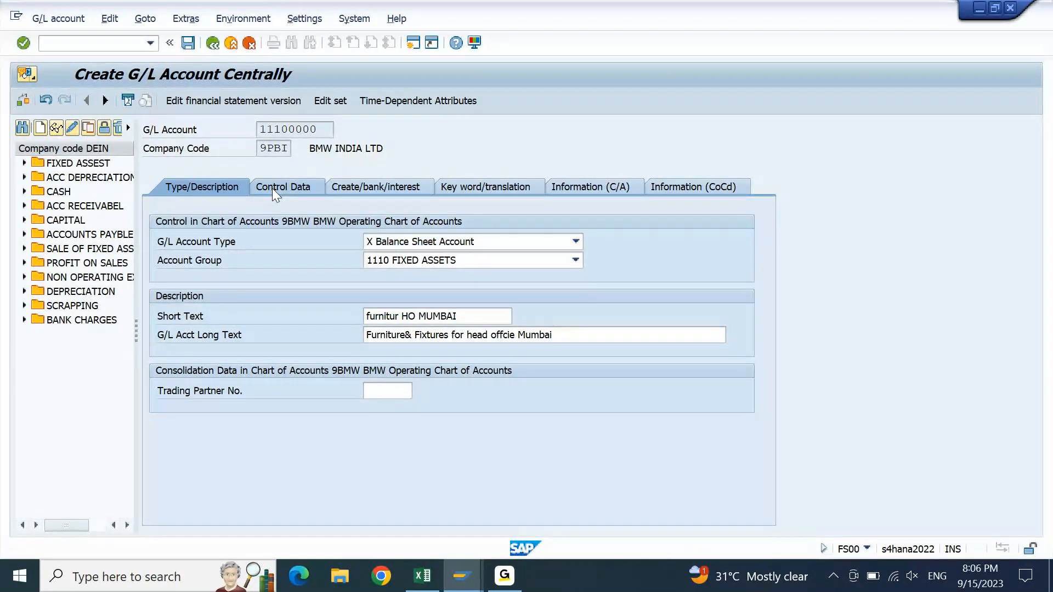
pyautogui.click(377, 187)
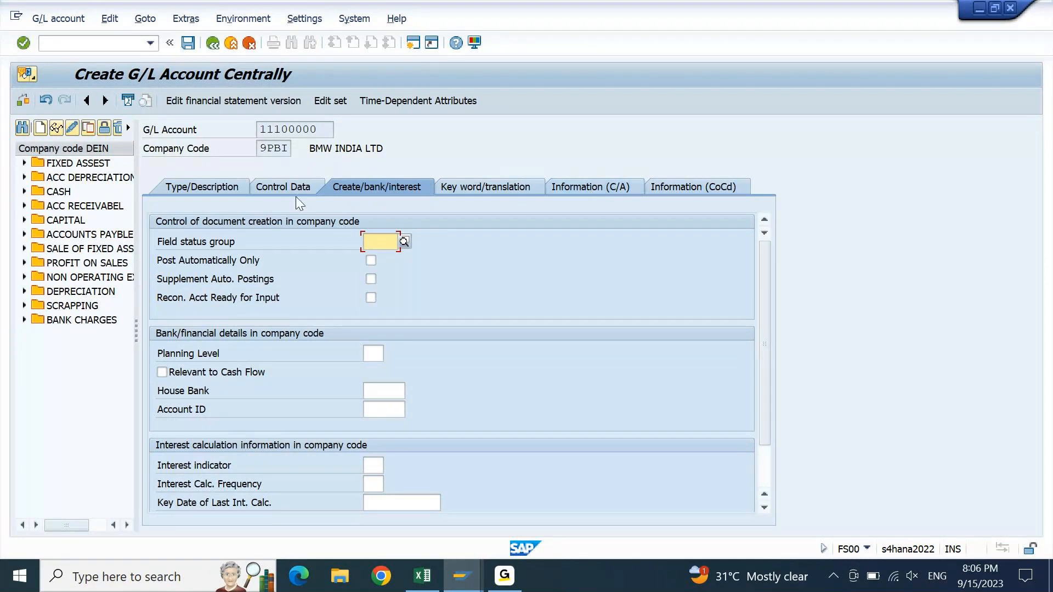
pyautogui.click(228, 187)
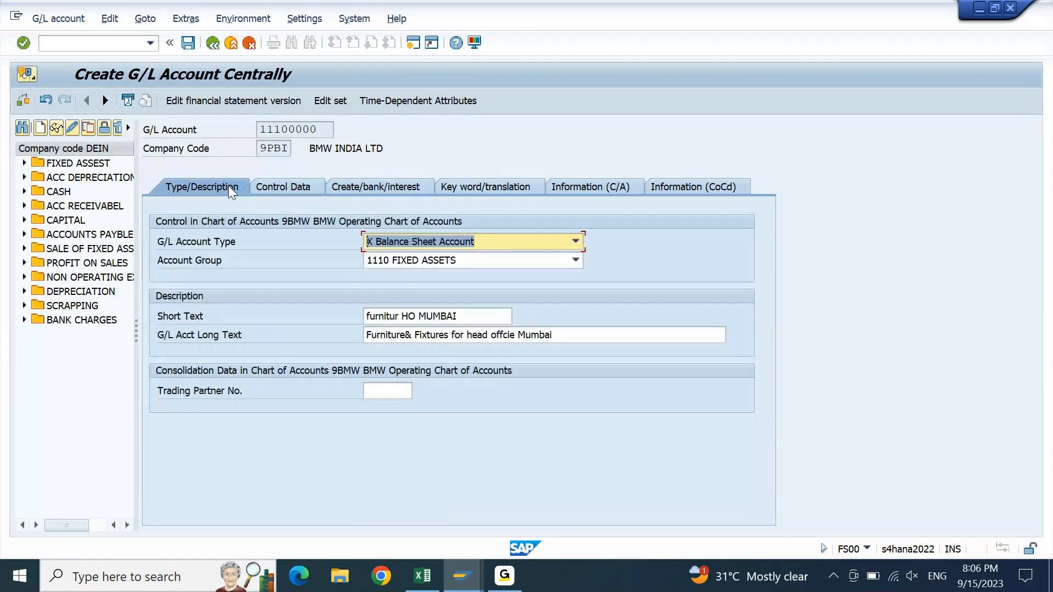
# - Switch to the FICO 9 PM IST workbook in Excel and review the GL creation methods on the 9PM IST B2 REGULAR BATCH sheet
pyautogui.click(422, 572)
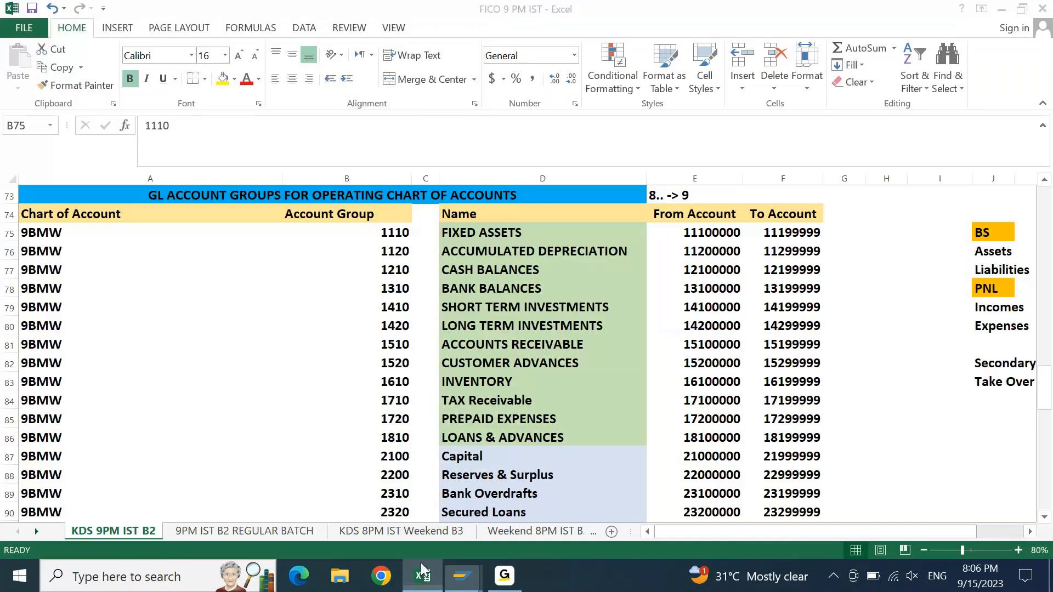
pyautogui.hotkey('ctrl', 'pagedown')
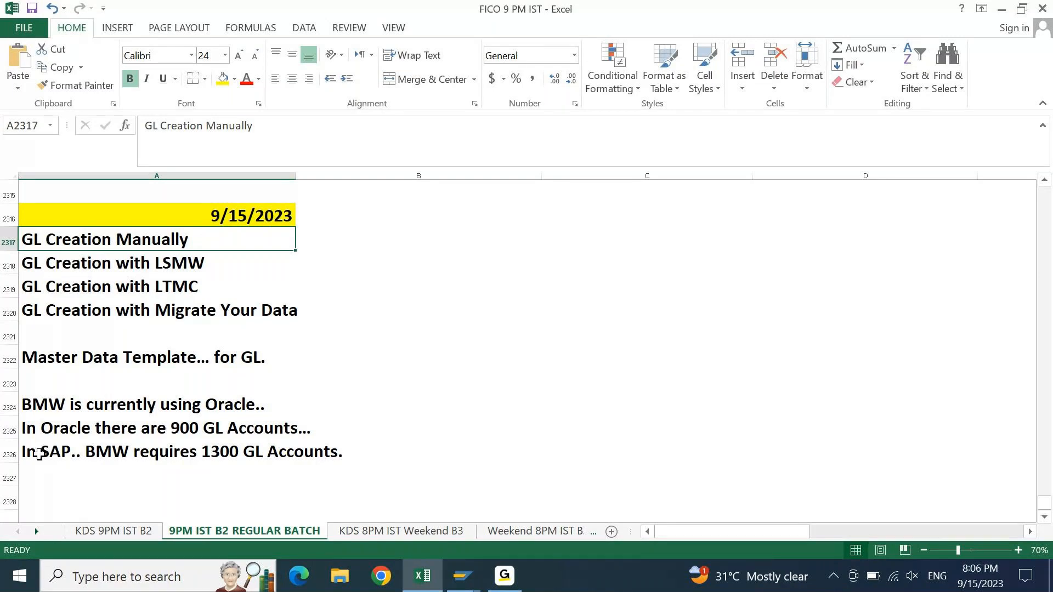
pyautogui.moveTo(39, 454); pyautogui.dragTo(385, 444)
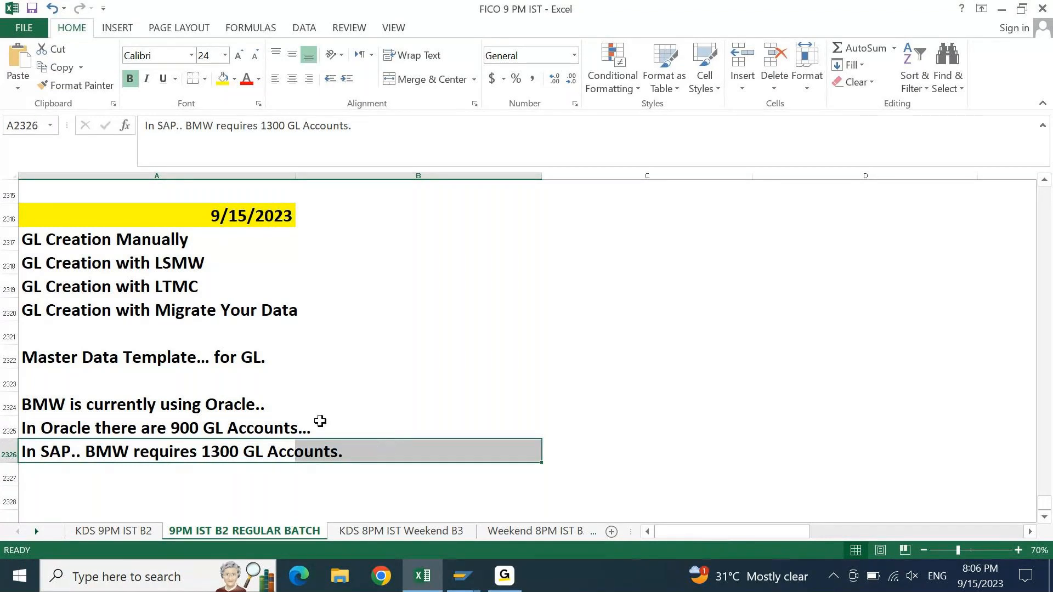
pyautogui.click(123, 269)
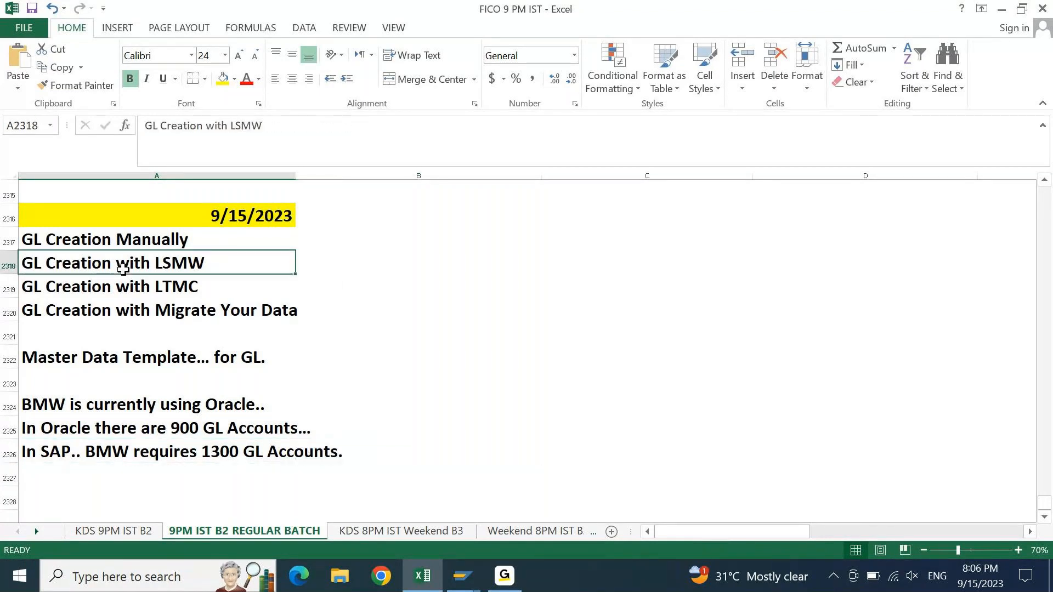
pyautogui.click(125, 284)
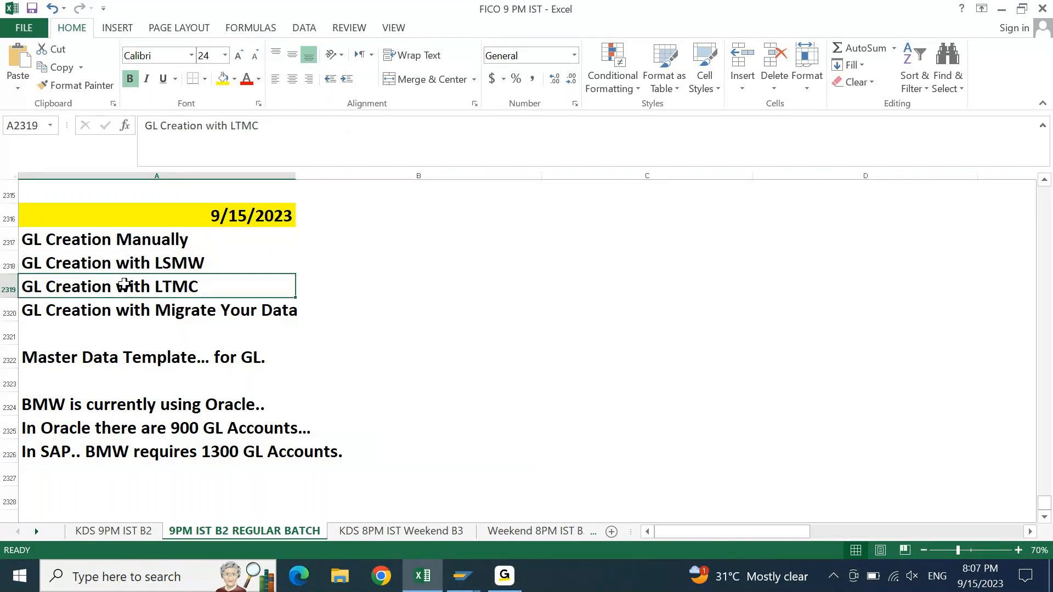
pyautogui.press('Down')
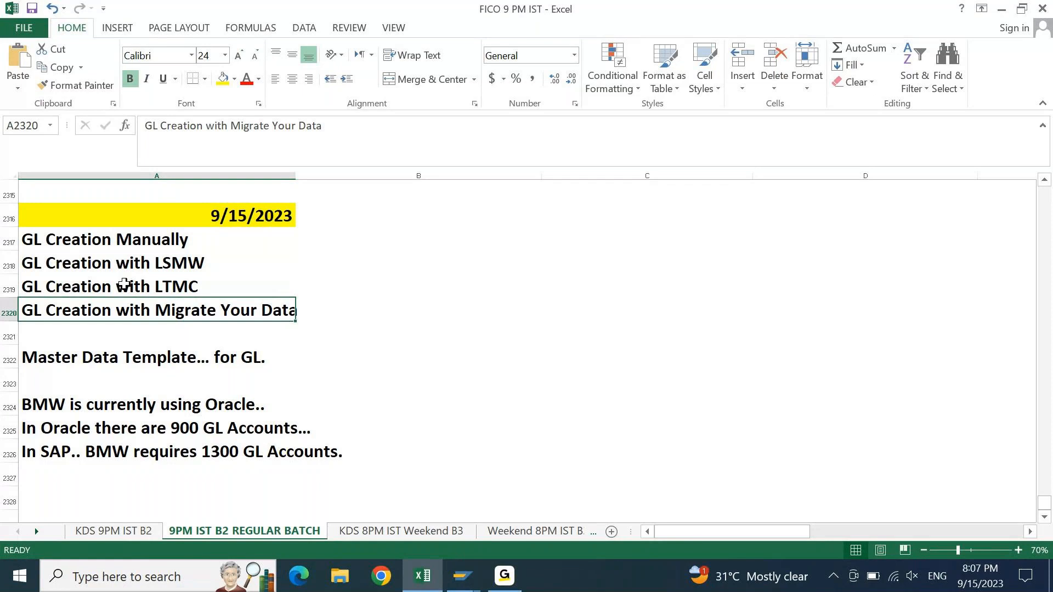
pyautogui.press('Up')
pyautogui.press('Up')
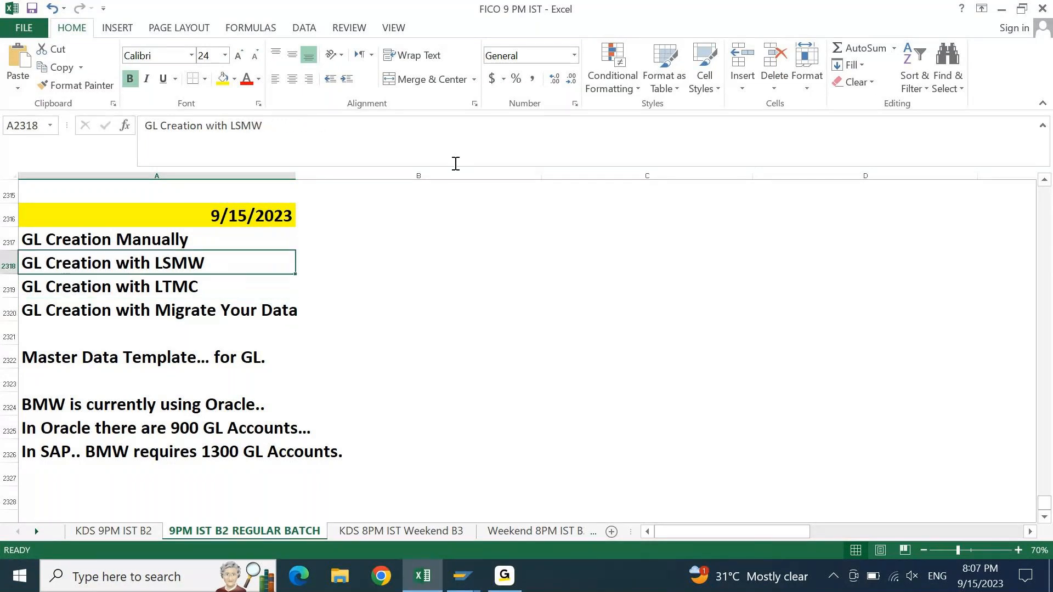
pyautogui.hotkey('shift', 'Up')
pyautogui.hotkey('ctrl', '5')
pyautogui.hotkey('ctrl', 'z')
# - Enter the note "We don't use it for Implementation/Rollout" in the cell beside GL Creation Manually
pyautogui.press('Right')
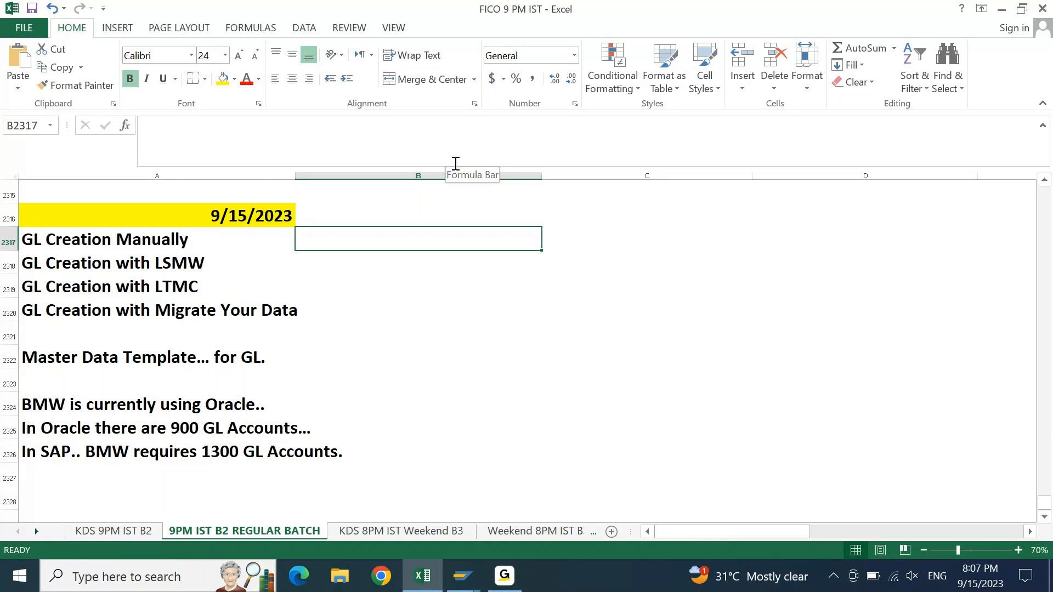
pyautogui.press('Left')
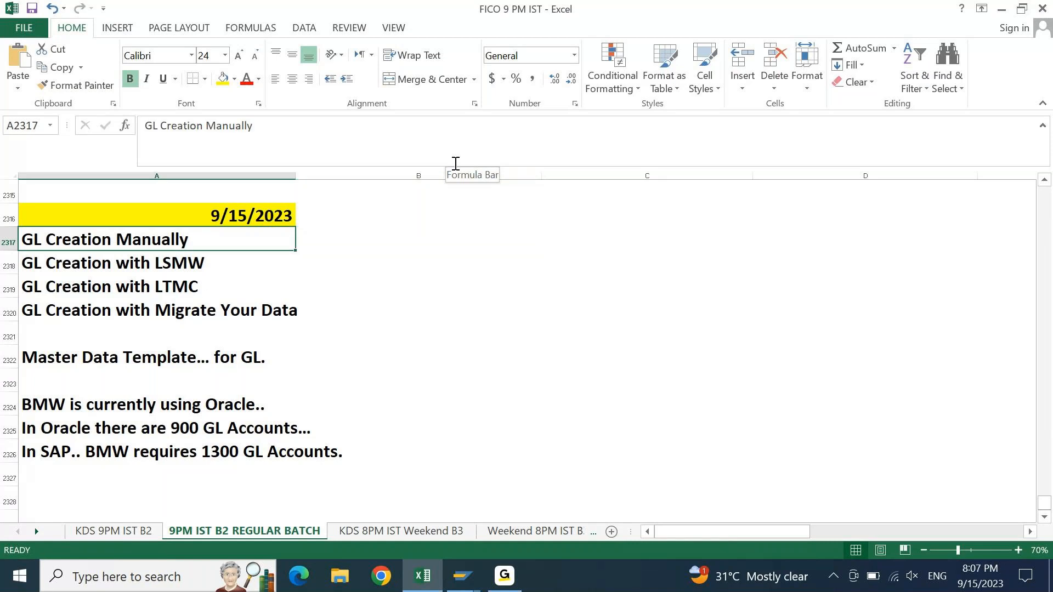
pyautogui.press('Right')
pyautogui.press('Right')
pyautogui.press('Left')
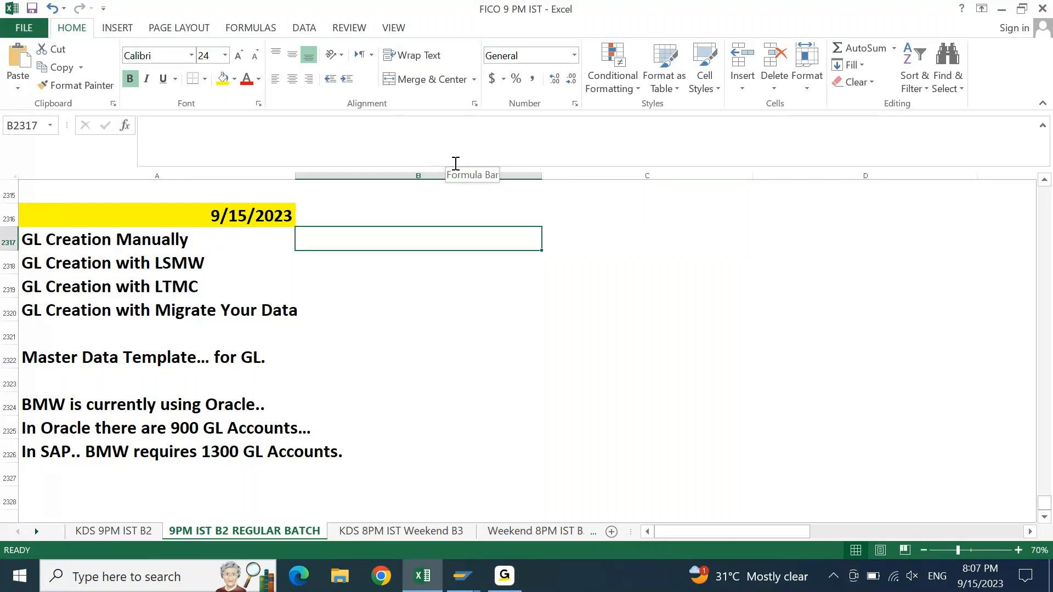
pyautogui.write('We do')
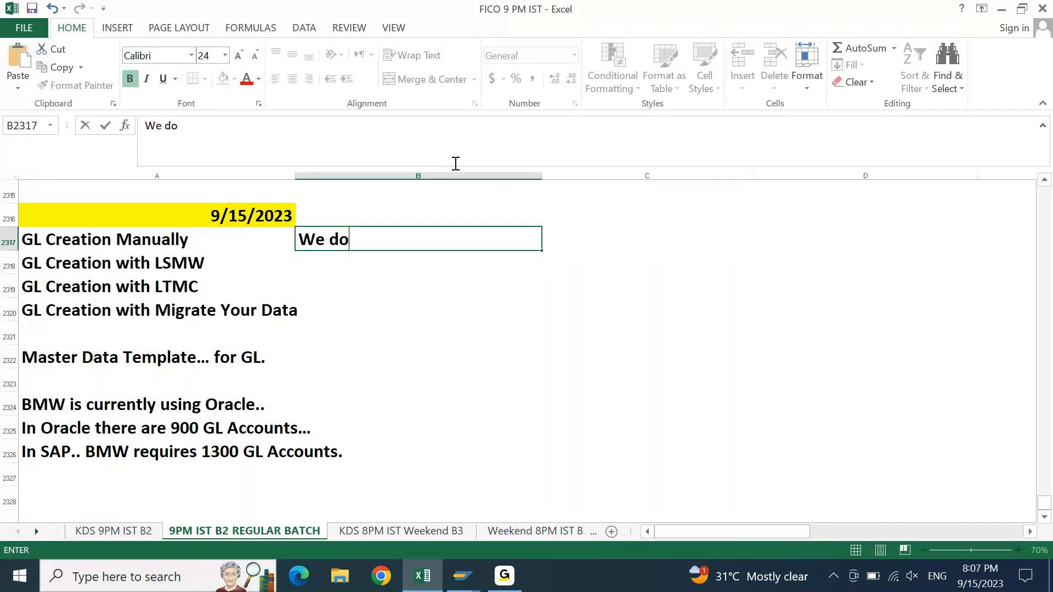
pyautogui.write("n't use i")
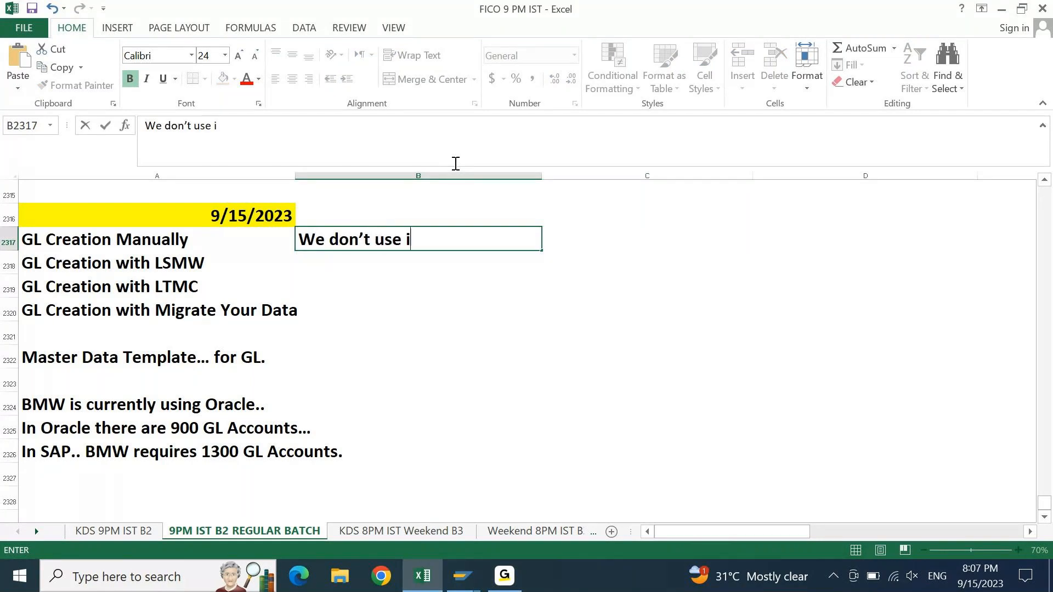
pyautogui.write('t for Impl')
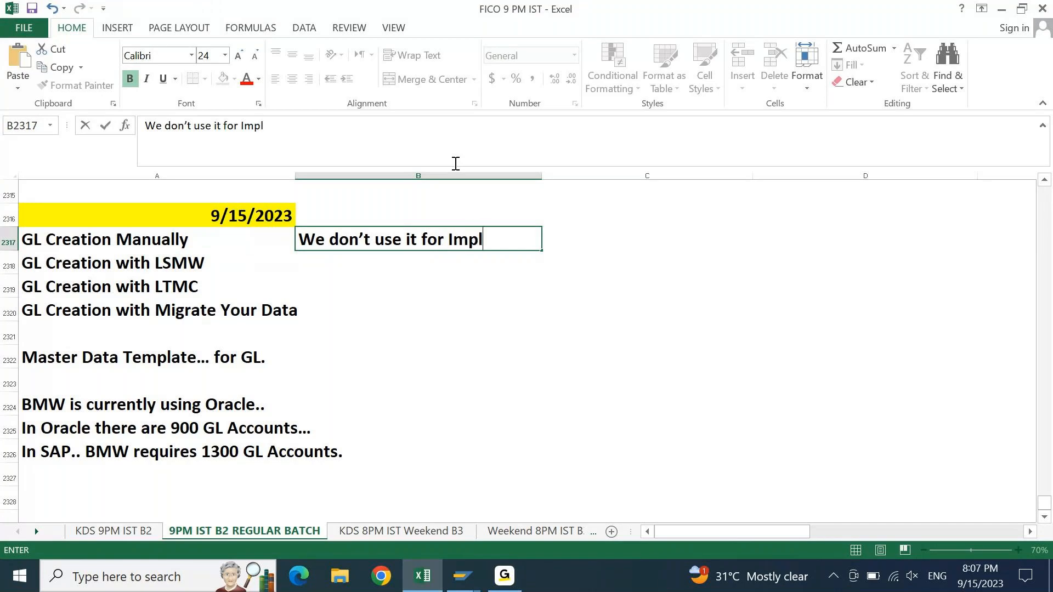
pyautogui.write('ement')
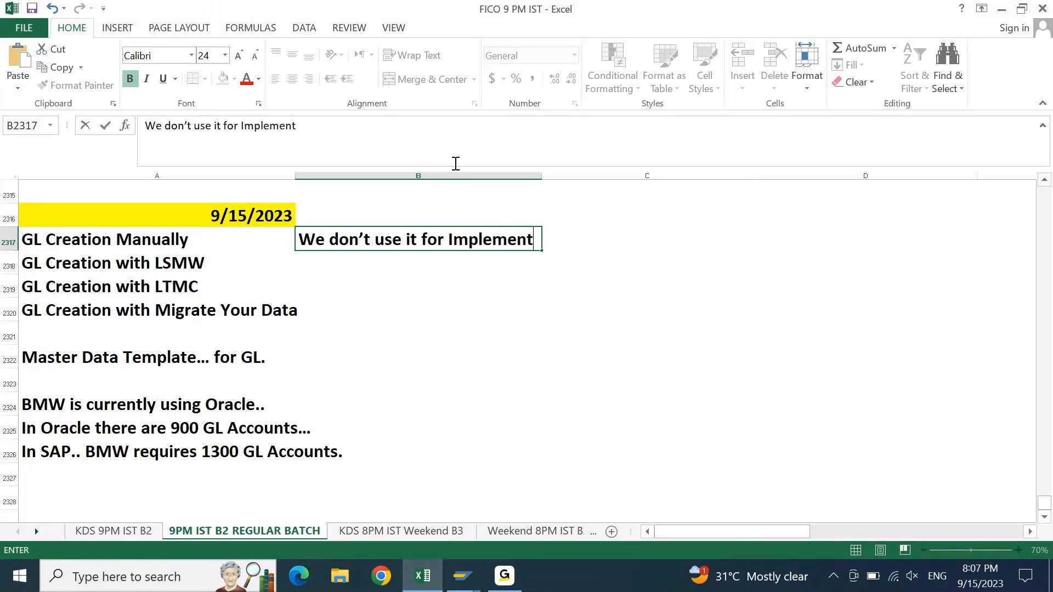
pyautogui.write('ation')
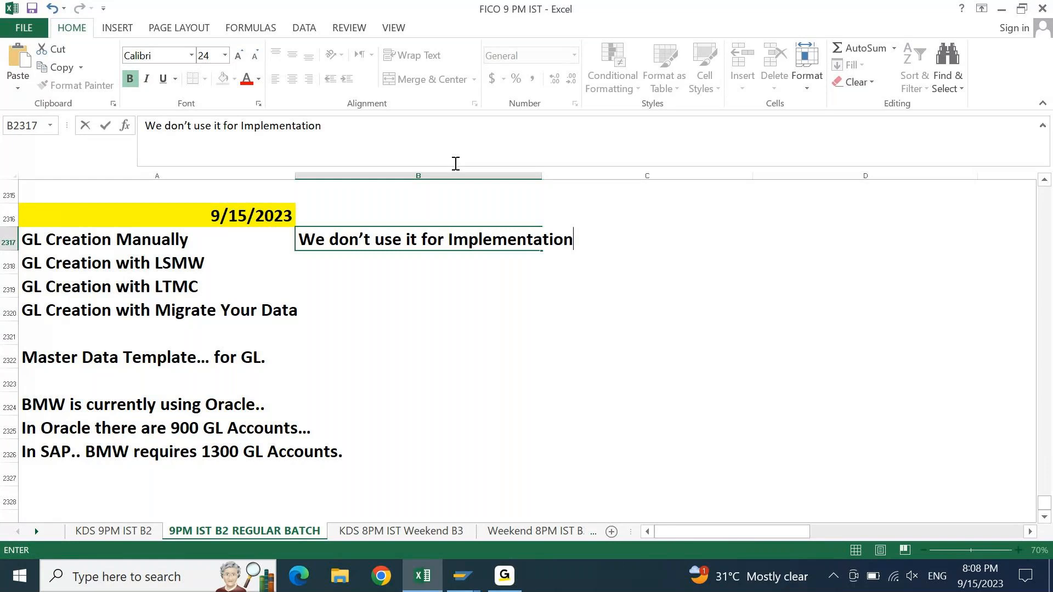
pyautogui.write('/Rollout')
pyautogui.press('Return')
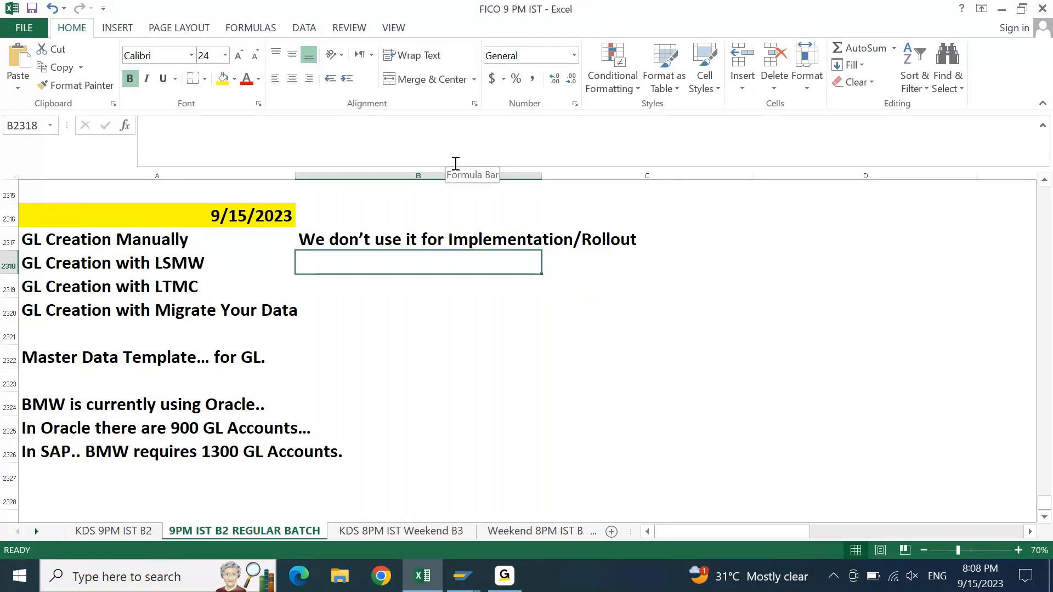
# - Enter the note "We use it only in ECC systems." in the cell beside GL Creation with LSMW
pyautogui.write('We use it on')
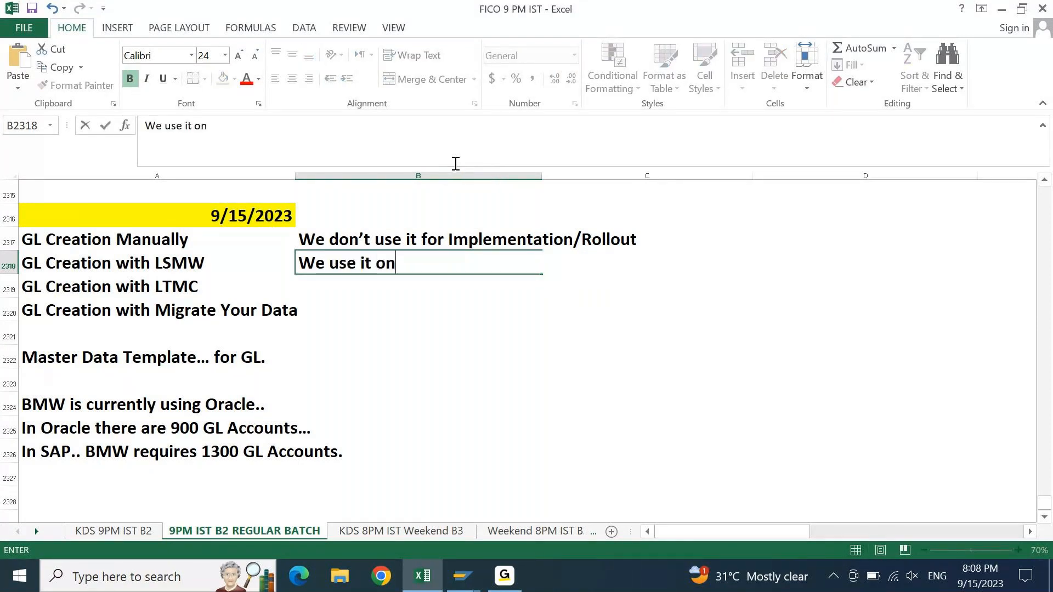
pyautogui.write('ly in E')
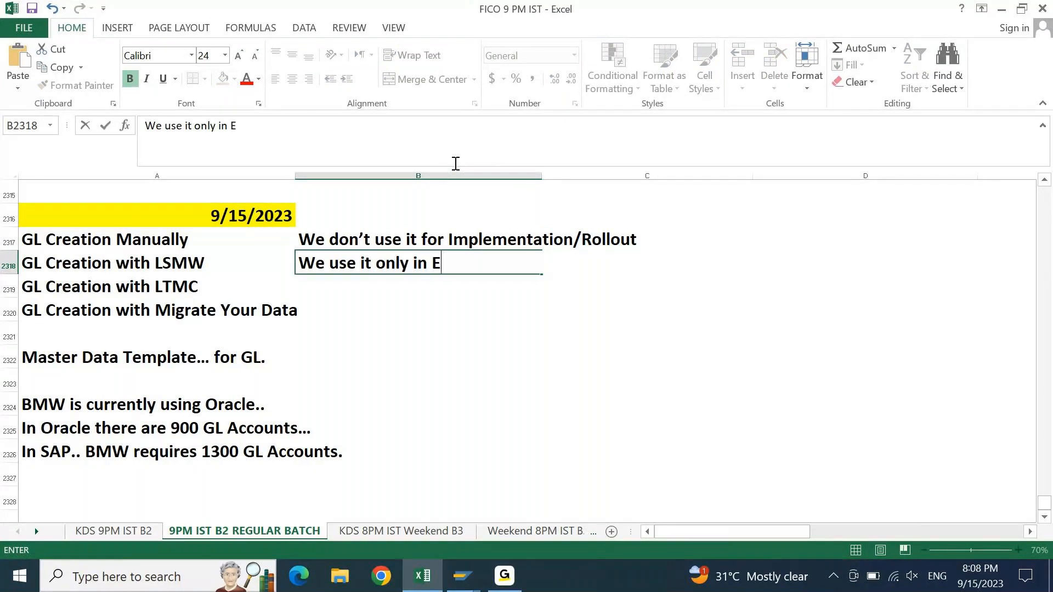
pyautogui.write('CC systems.')
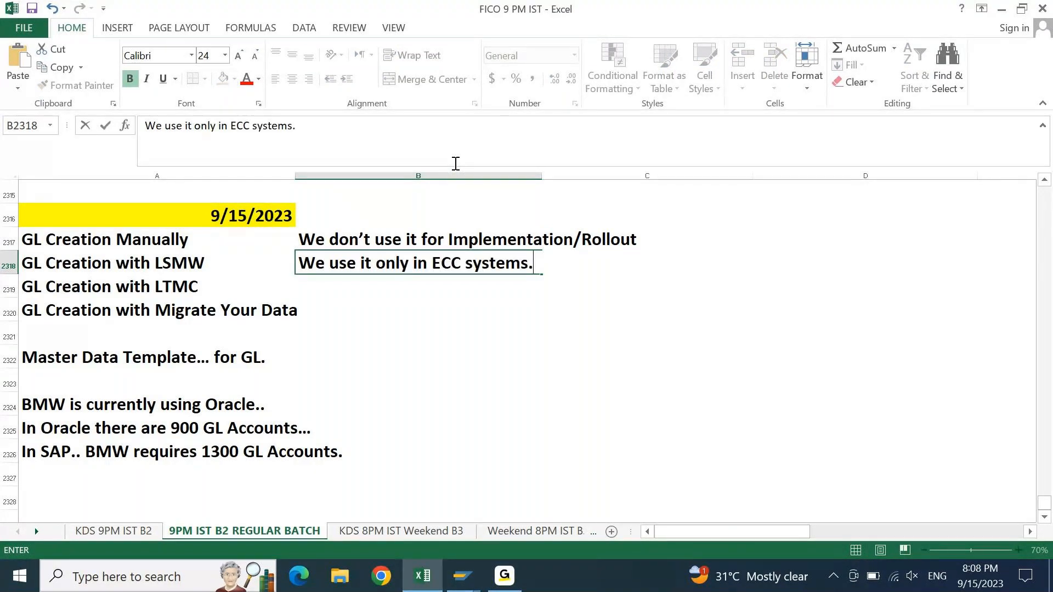
pyautogui.press('Return')
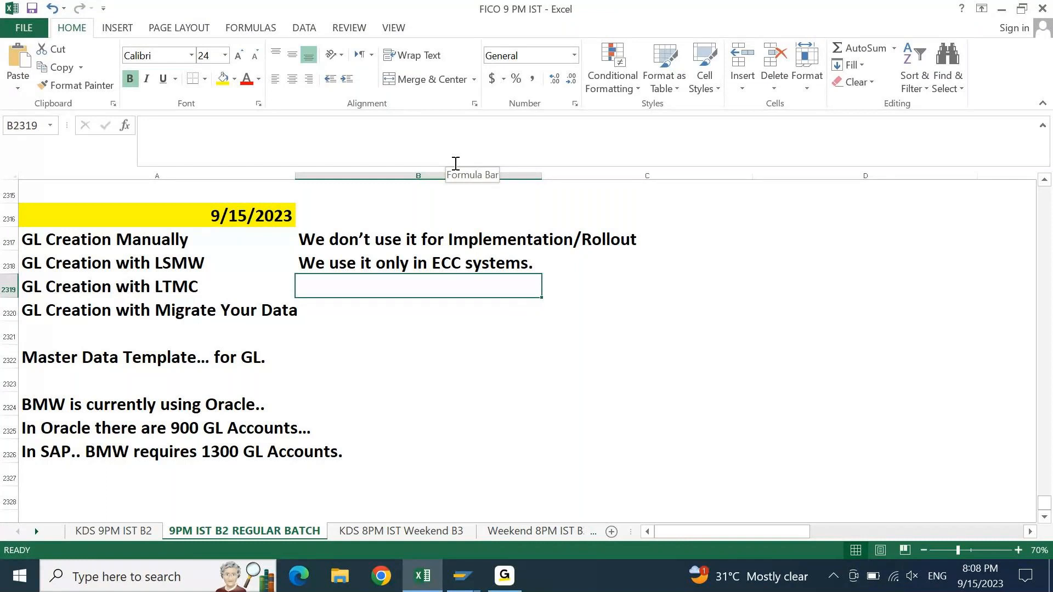
# - Enter the note "We use it in S4hana until 1909 Version." in the cell beside GL Creation with LTMC
pyautogui.write('We use it ')
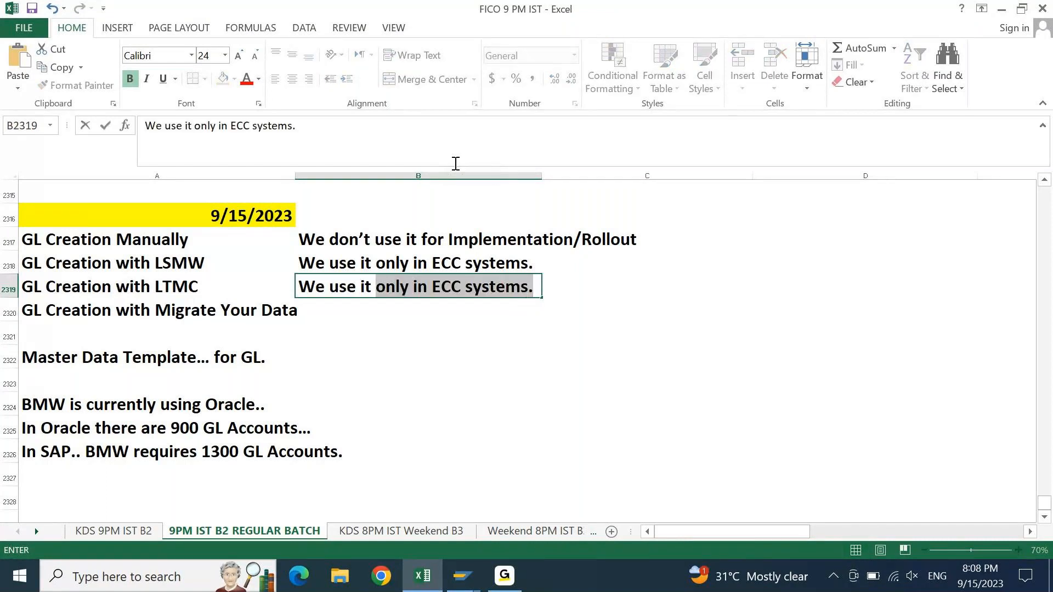
pyautogui.write('i')
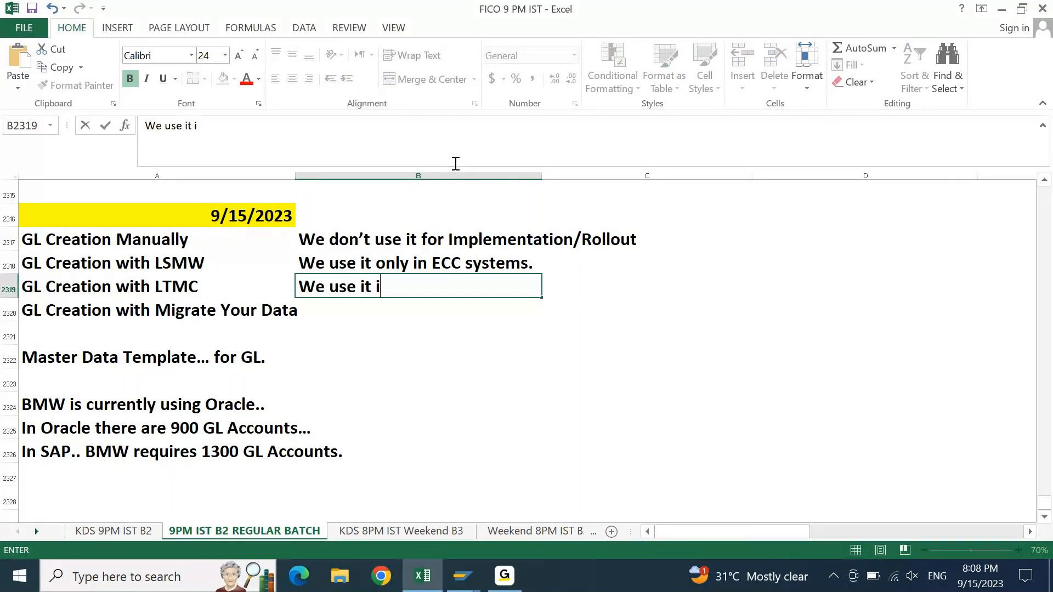
pyautogui.write('n S4hana u')
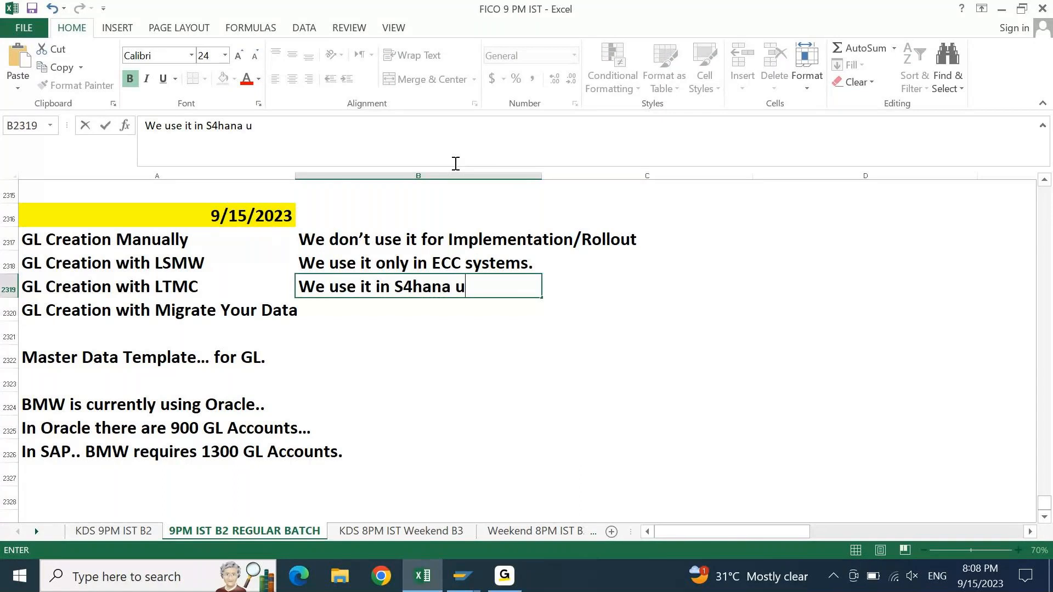
pyautogui.write('ntil 1909')
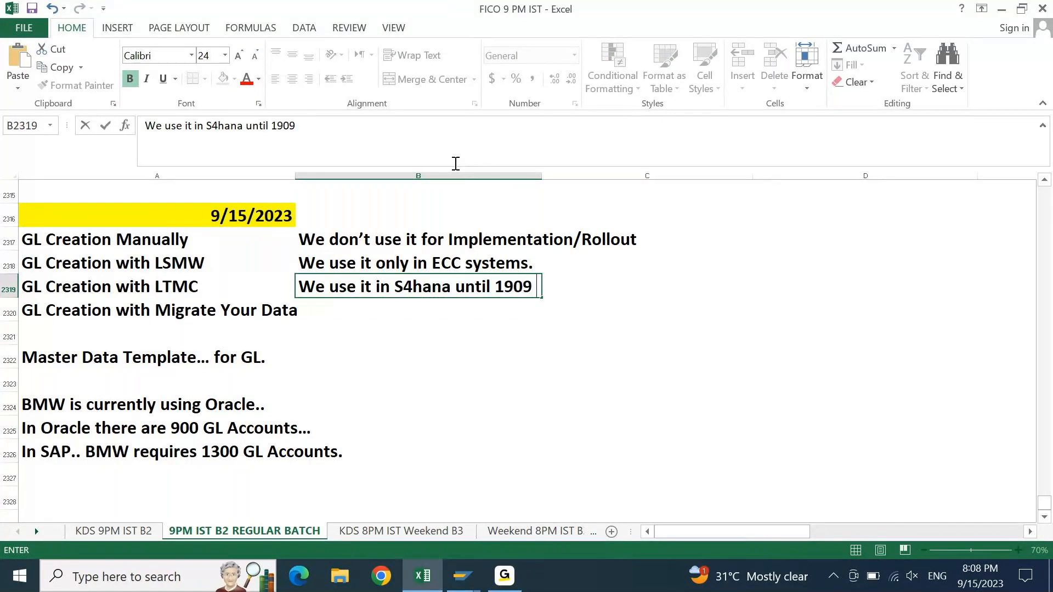
pyautogui.write(' Version o')
pyautogui.press('BackSpace')
pyautogui.press('BackSpace')
pyautogui.write('.')
pyautogui.press('Return')
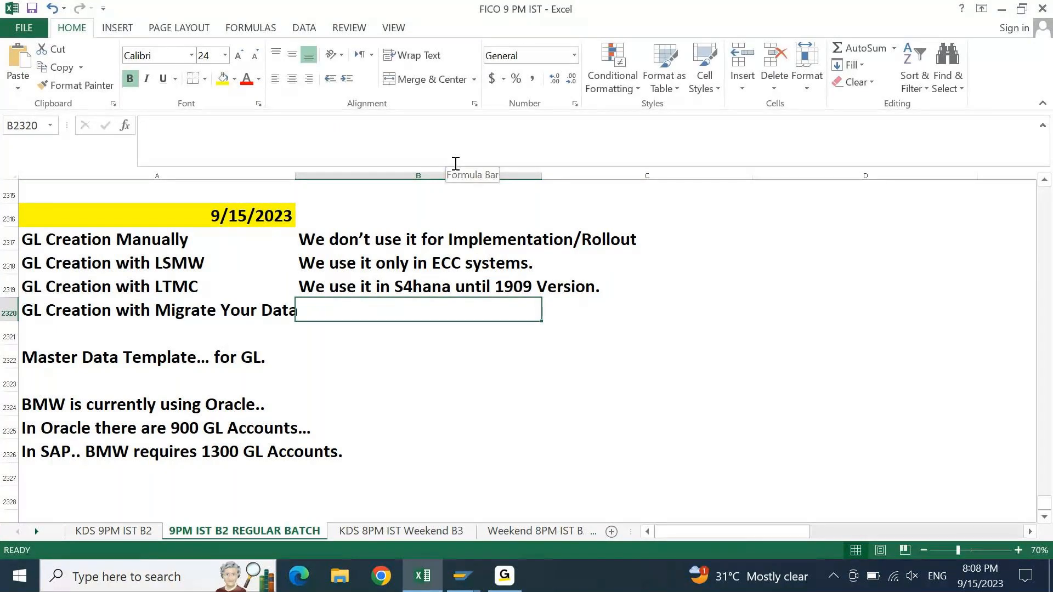
# - Widen column A slightly and enter "We use it in S4hana from 2020 Version." in the cell beside GL Creation with Migrate Your Data
pyautogui.click(293, 183)
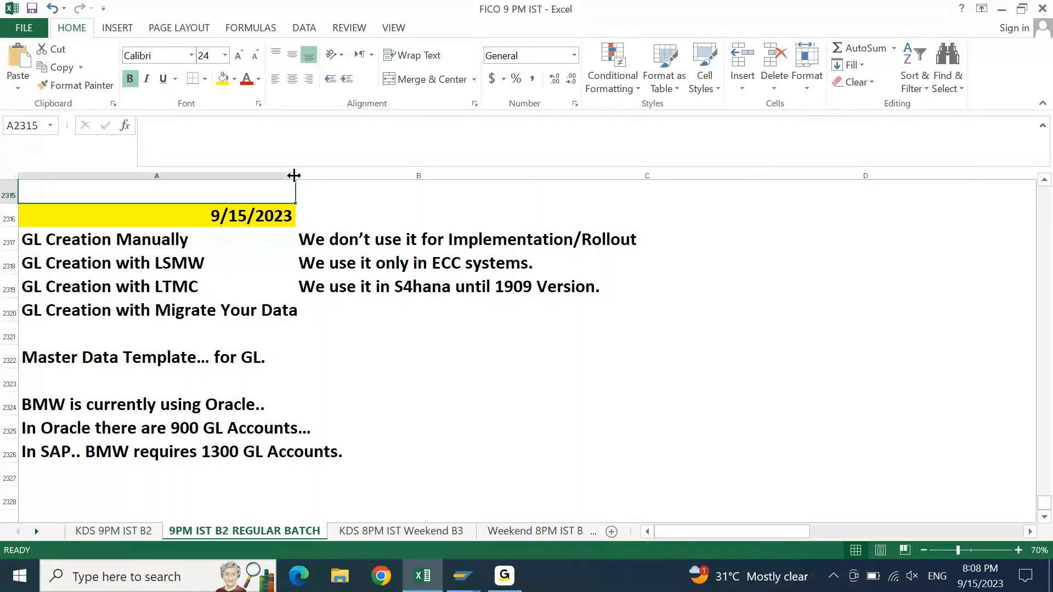
pyautogui.moveTo(293, 175); pyautogui.dragTo(305, 175)
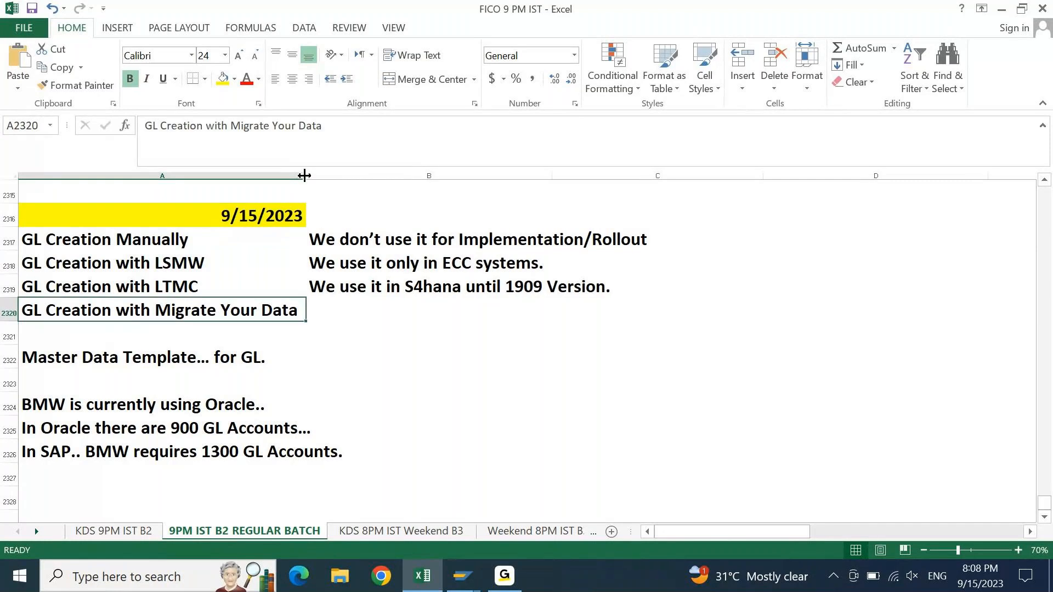
pyautogui.press('Right')
pyautogui.hotkey('ctrl', "'")
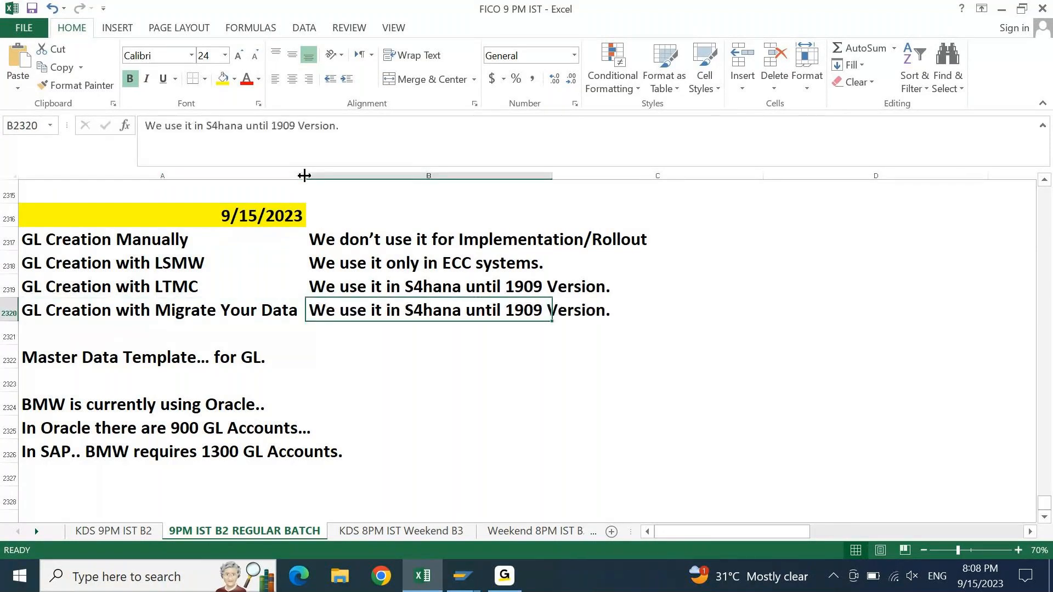
pyautogui.hotkey('ctrl', 'Left')
pyautogui.hotkey('ctrl', 'shift', 'Left')
pyautogui.hotkey('ctrl', 'shift', 'Left')
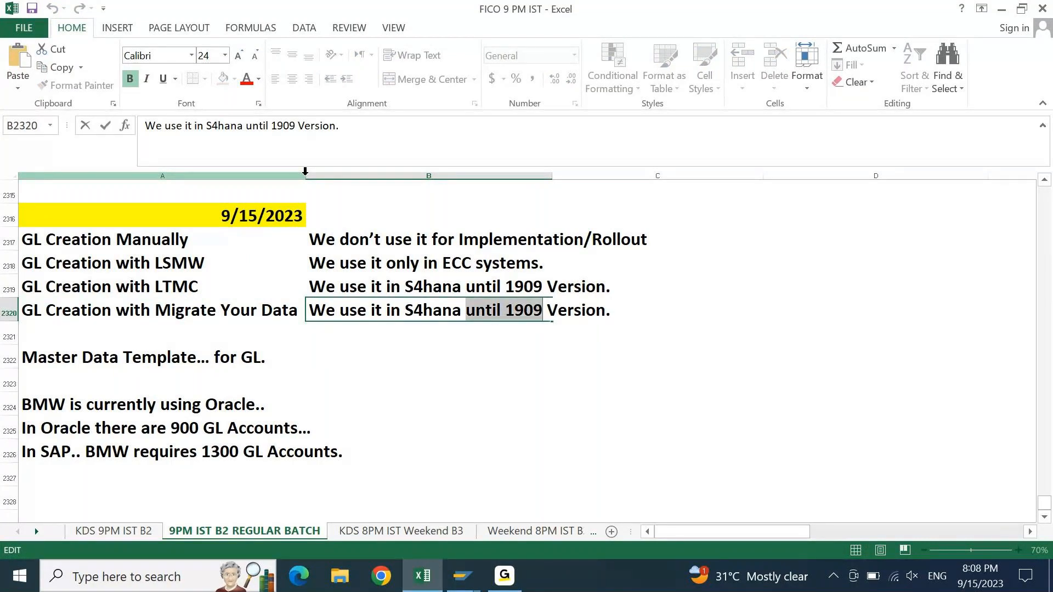
pyautogui.write('from 20')
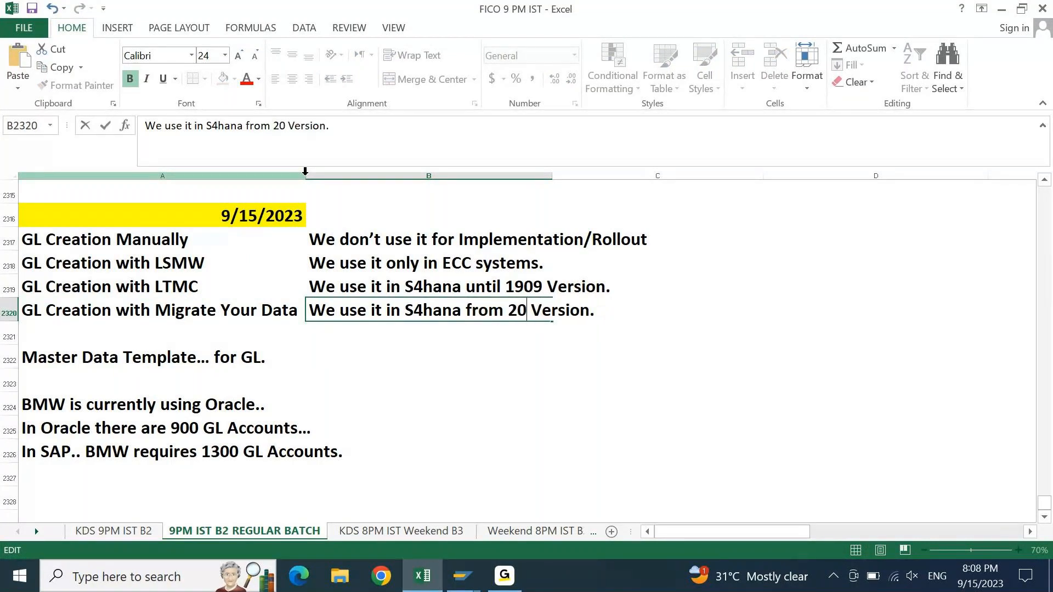
pyautogui.write('2')
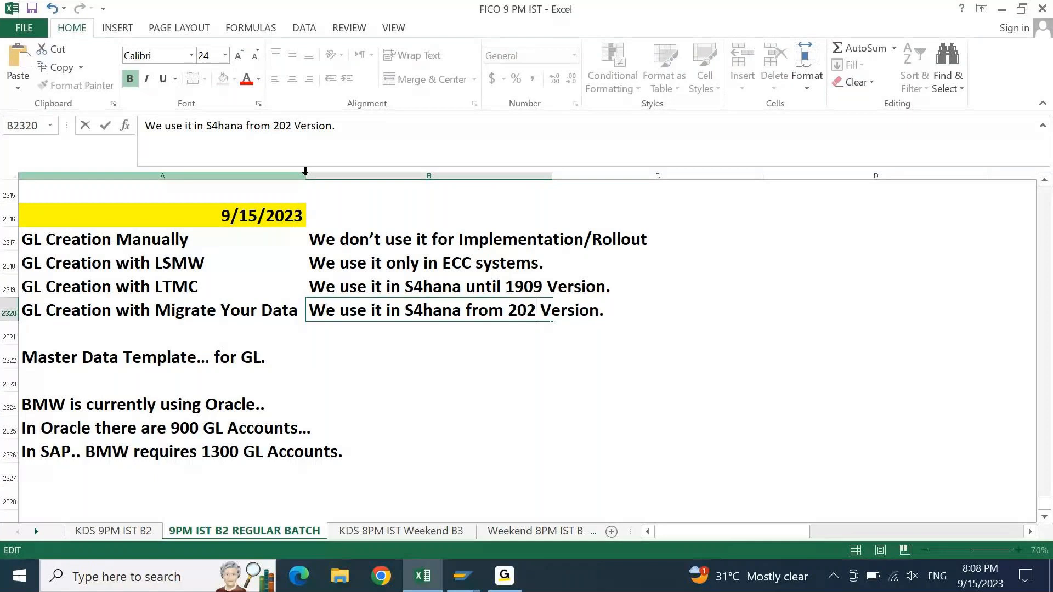
pyautogui.write('0')
pyautogui.press('Return')
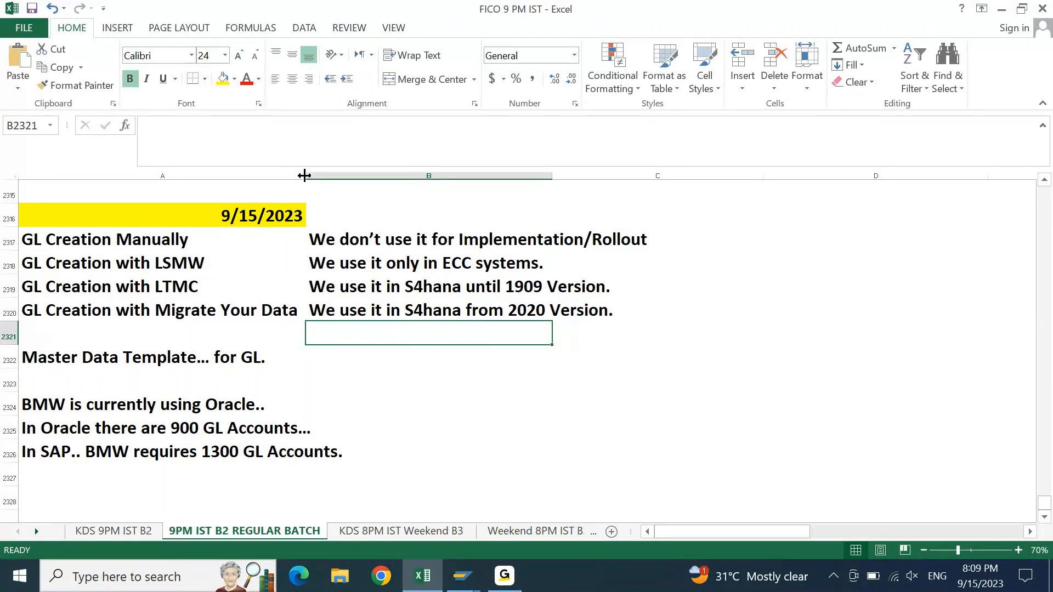
# - Review the four GL creation methods in column A against the usage notes beside them
pyautogui.press('Left')
pyautogui.press('Up')
pyautogui.press('Up')
pyautogui.press('Up')
pyautogui.press('Up')
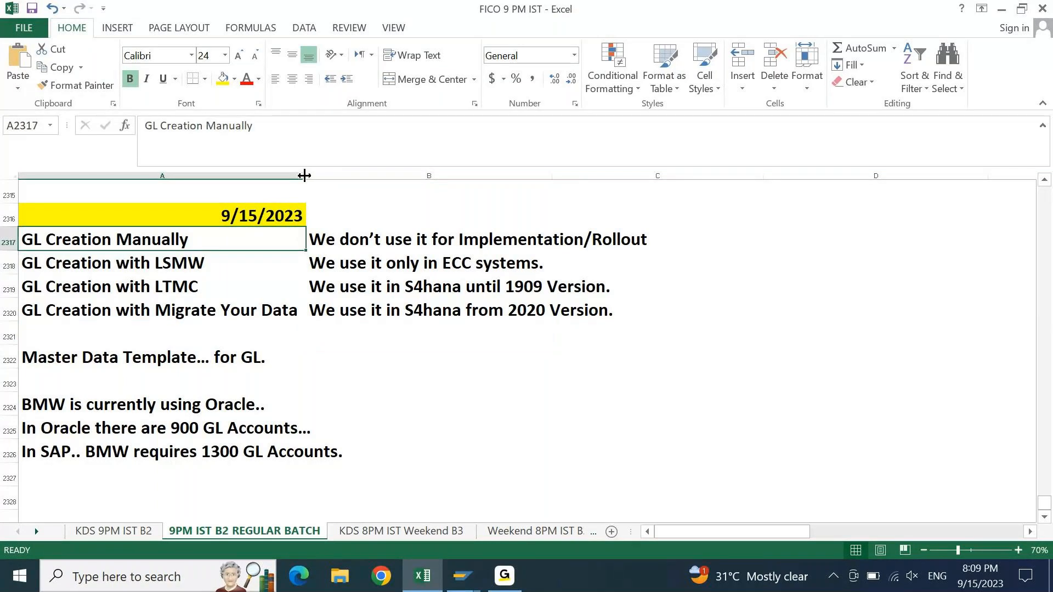
pyautogui.press('Down')
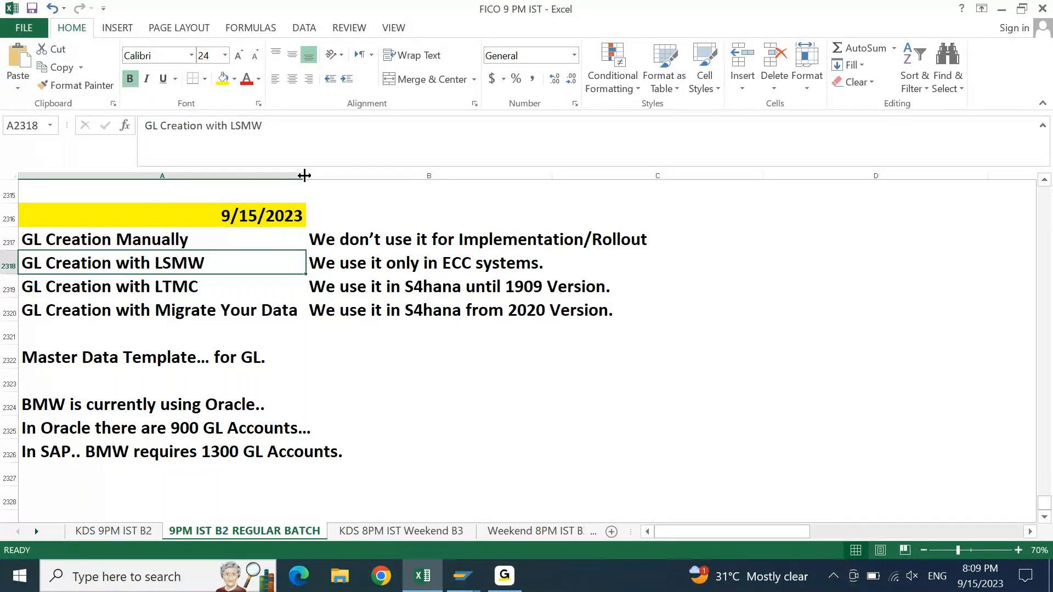
pyautogui.press('Down')
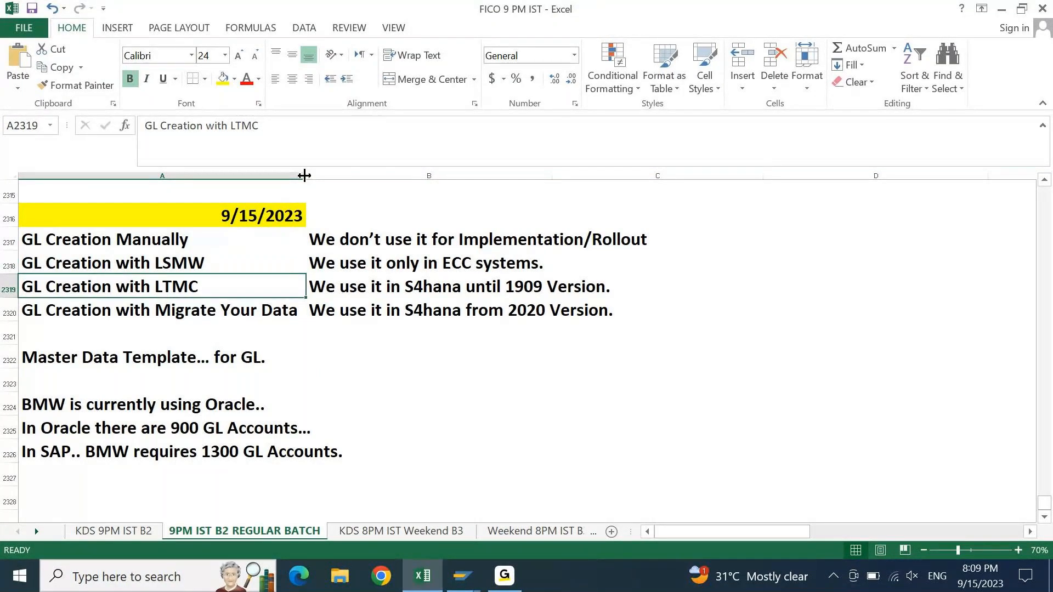
pyautogui.press('Down')
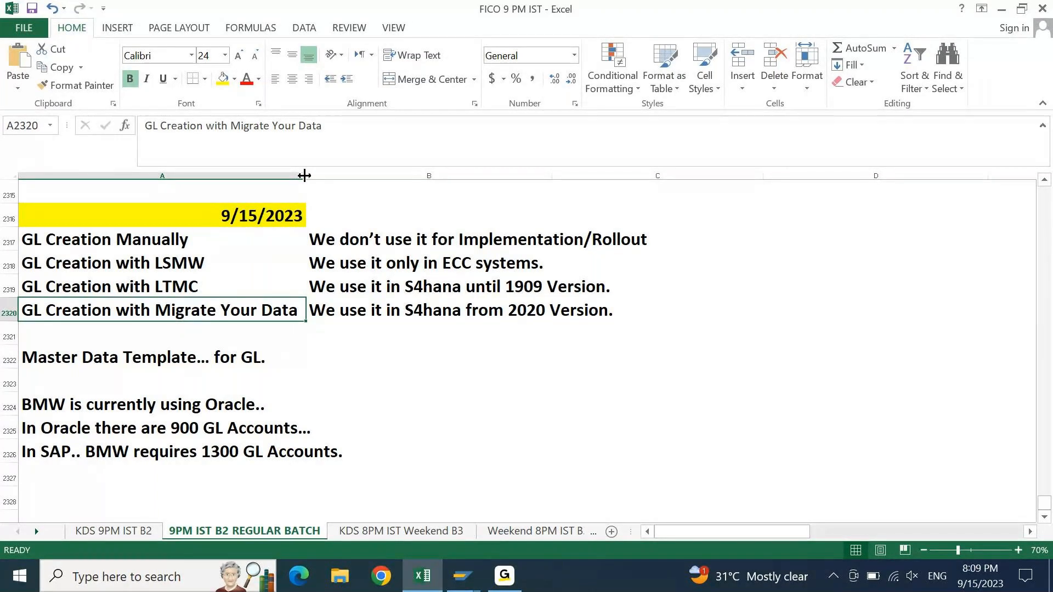
pyautogui.press('Up')
pyautogui.press('Up')
pyautogui.press('Up')
pyautogui.press('Down')
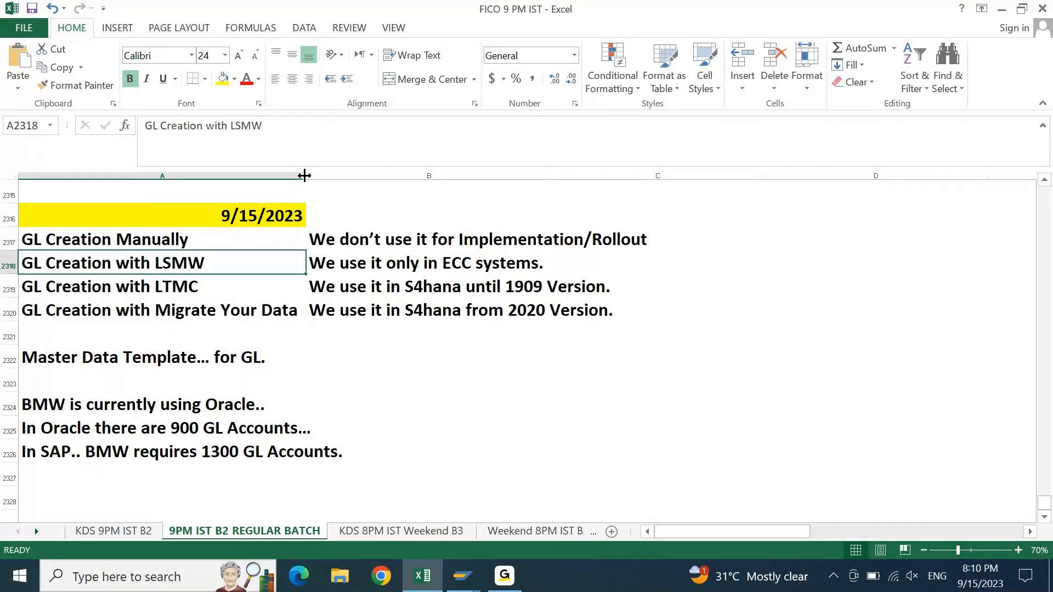
pyautogui.press('Up')
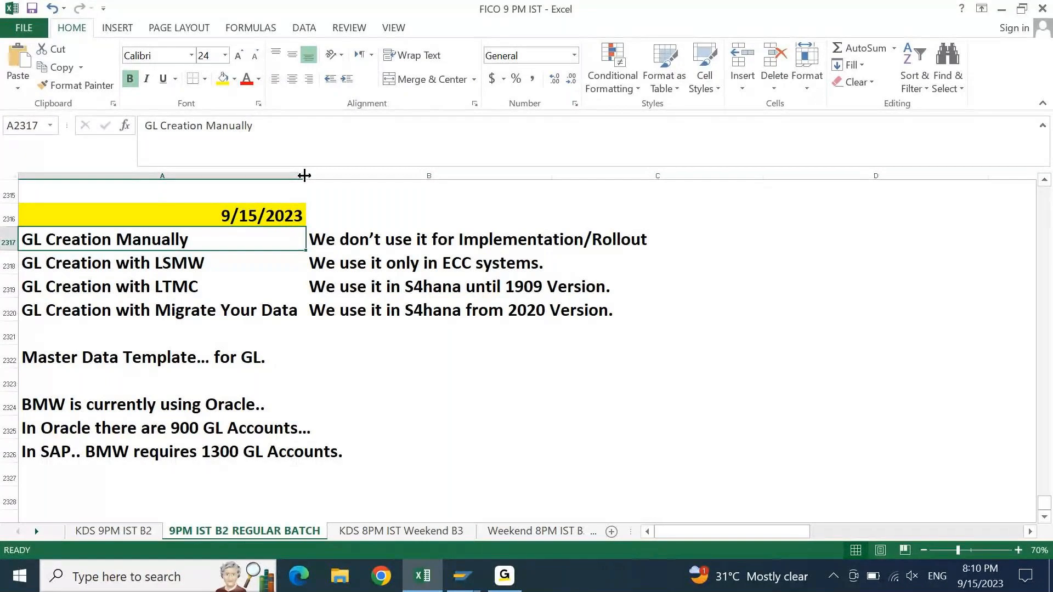
pyautogui.press('Down')
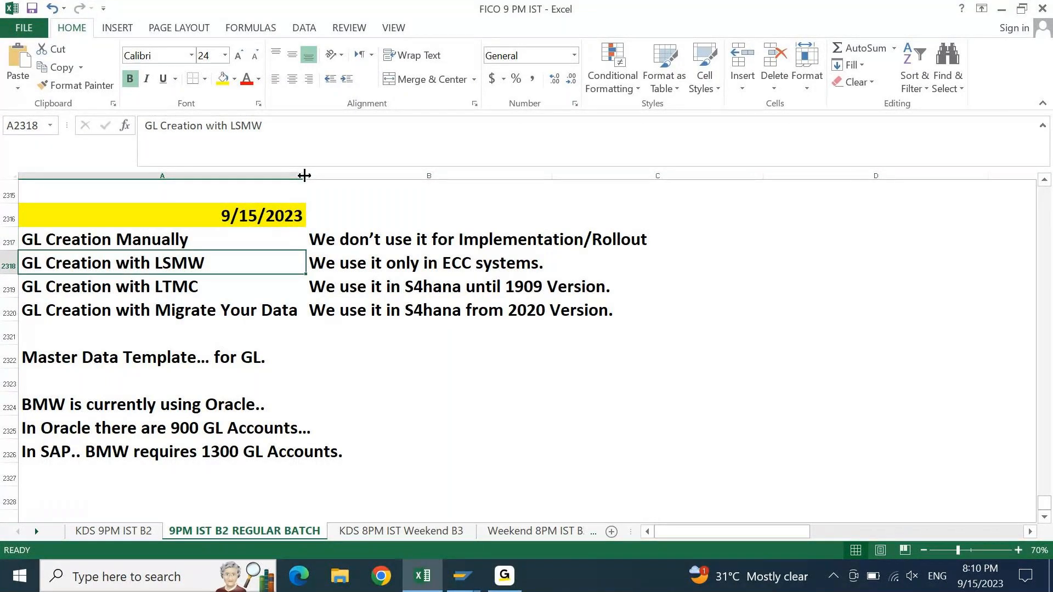
pyautogui.press('Down')
pyautogui.press('Down')
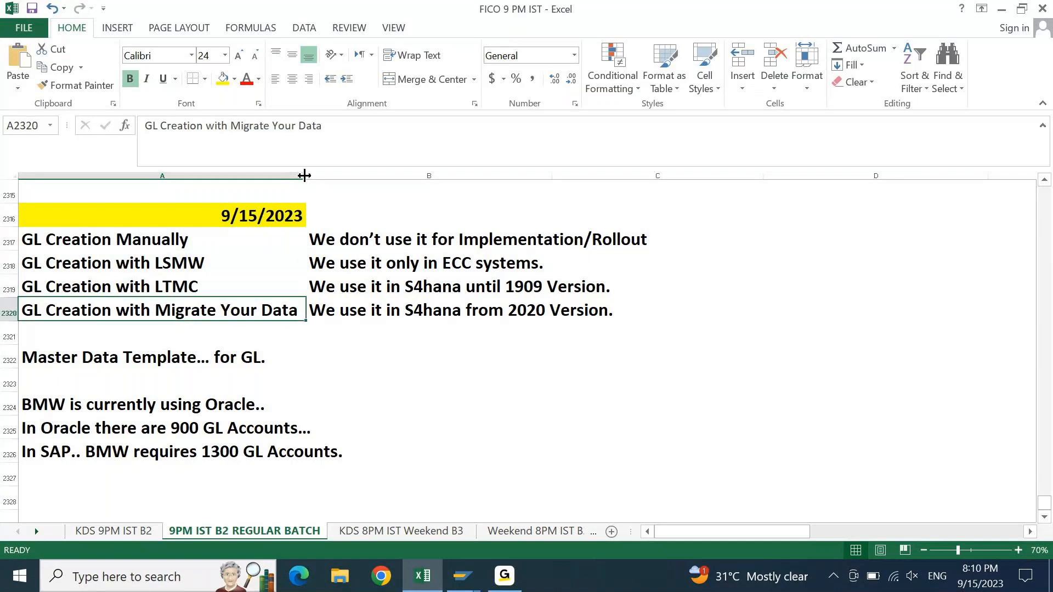
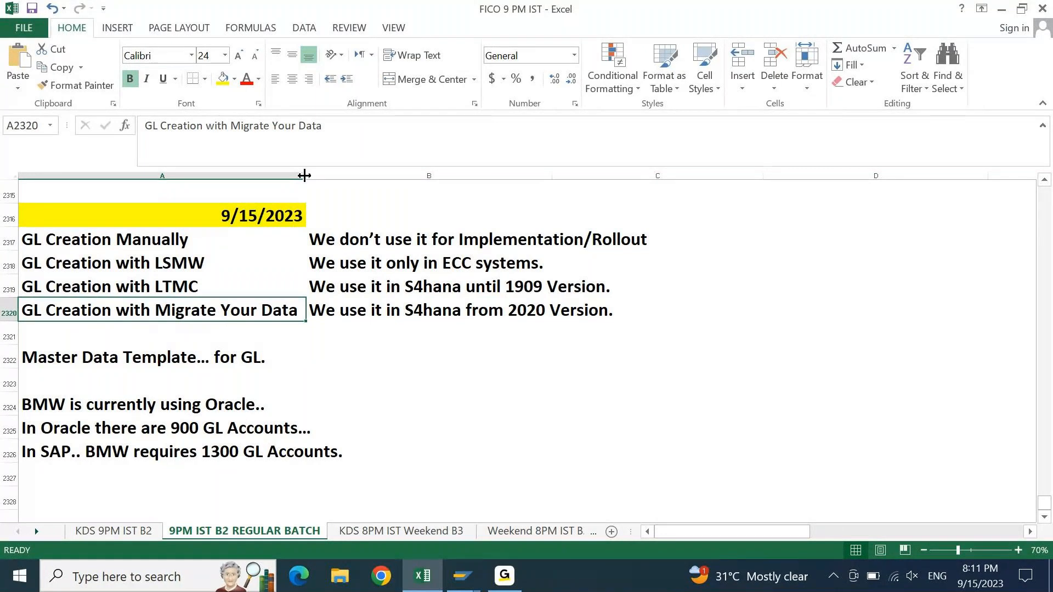
# - Switch to the SAP session, leave the unsaved G/L account with /n and reopen transaction FS00
pyautogui.moveTo(463, 572)
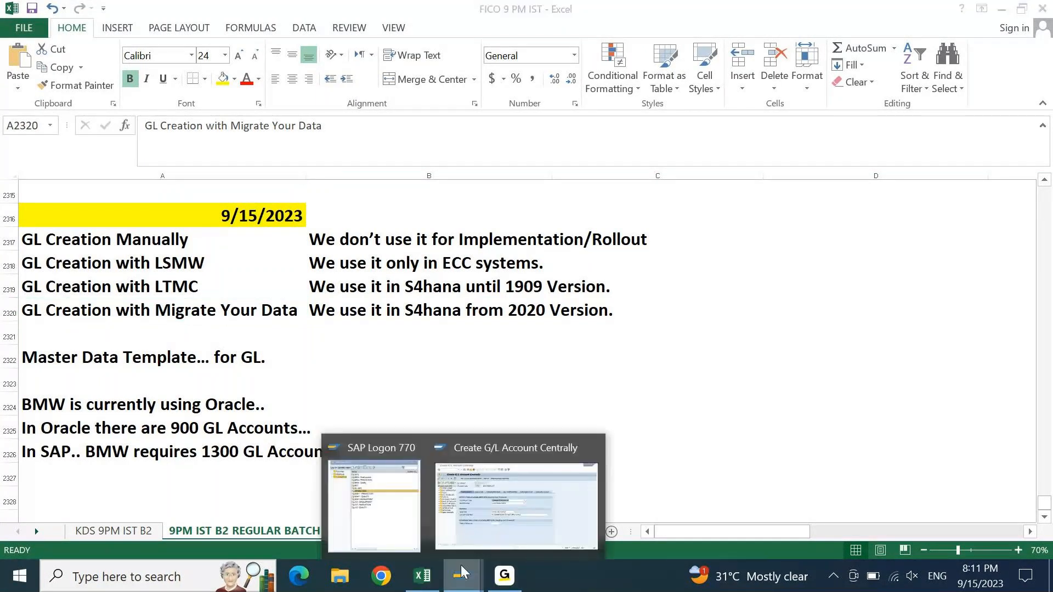
pyautogui.click(515, 504)
pyautogui.click(71, 42)
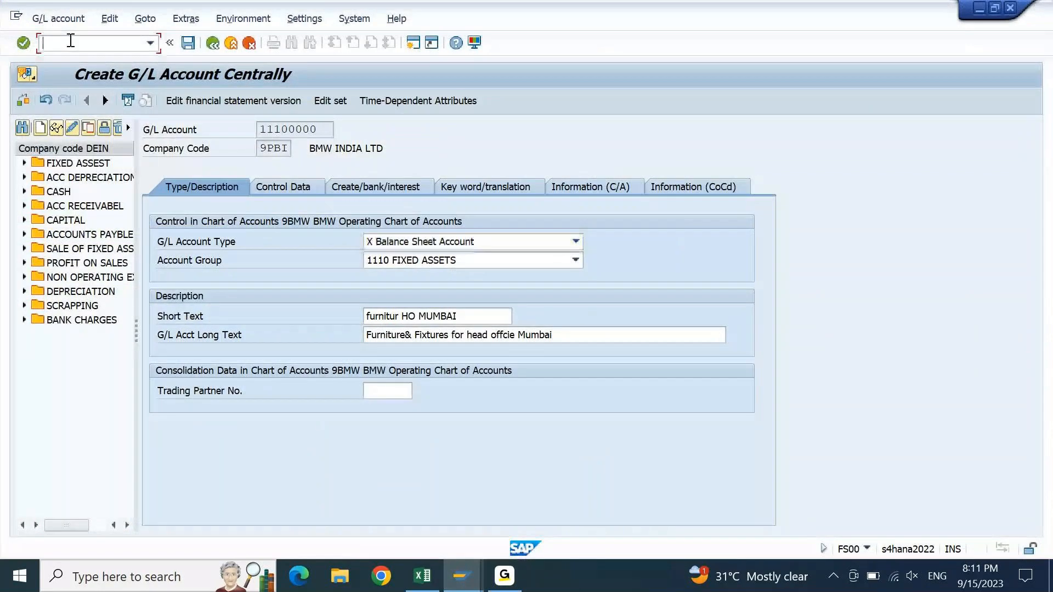
pyautogui.write('/n')
pyautogui.press('Return')
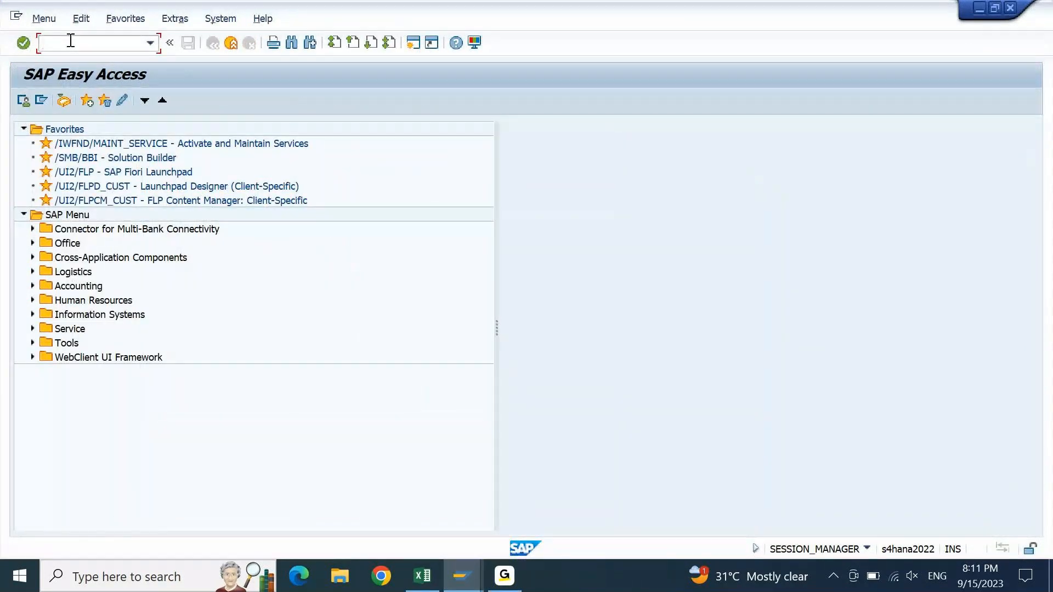
pyautogui.write('FS00')
pyautogui.press('Return')
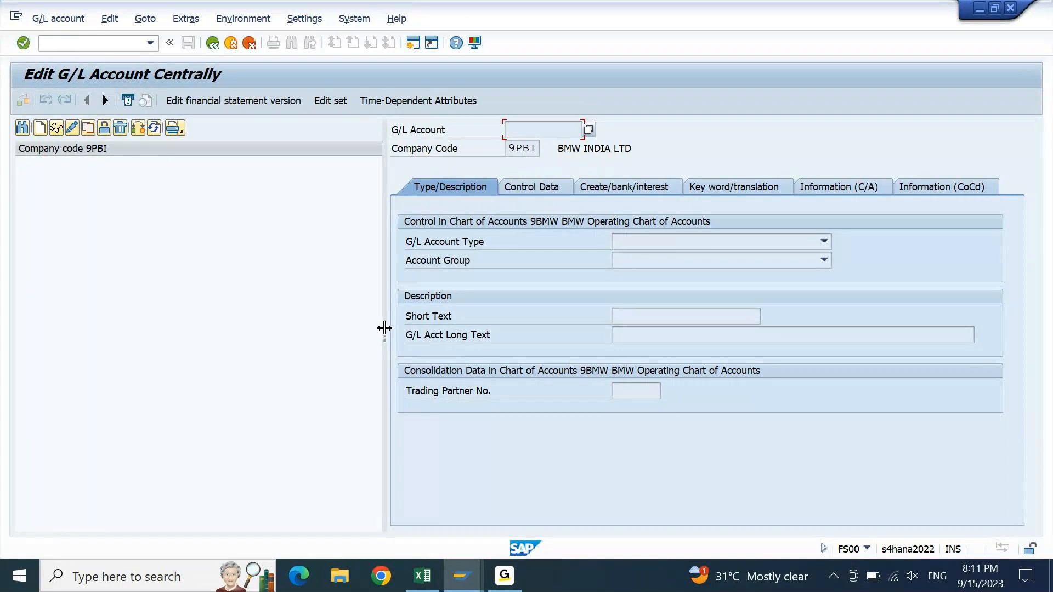
# - Narrow the navigation tree area, set the hierarchy display to "Do not display navigation tree" and acknowledge the information message
pyautogui.moveTo(384, 328); pyautogui.dragTo(284, 327)
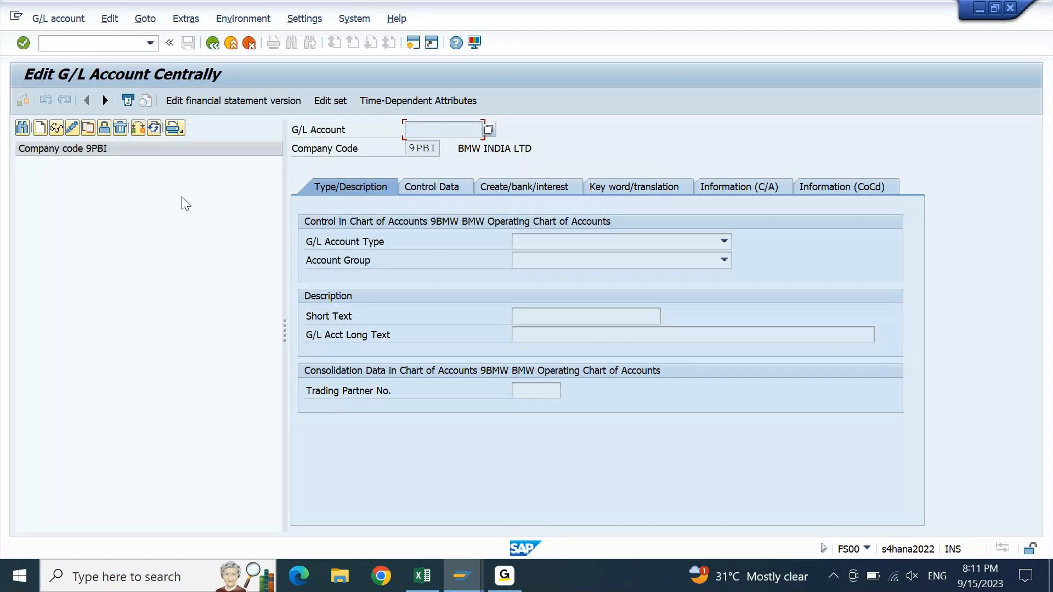
pyautogui.click(305, 19)
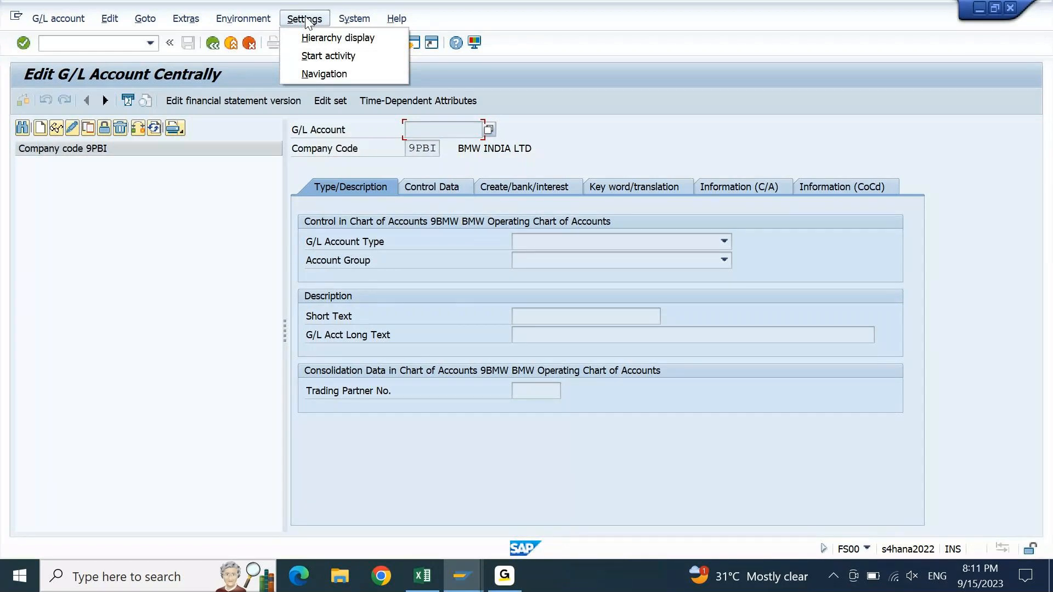
pyautogui.click(343, 38)
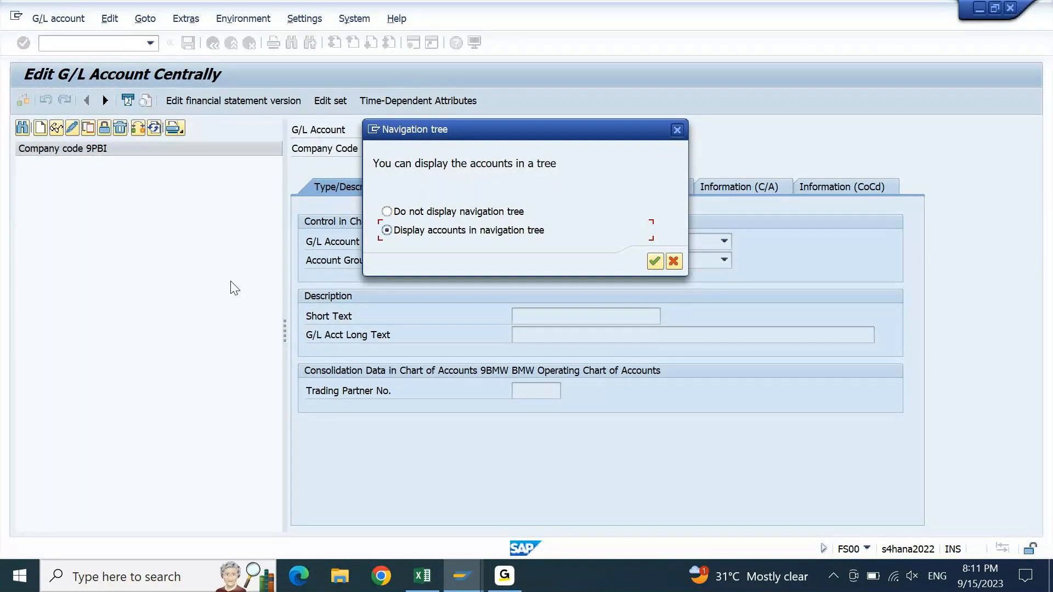
pyautogui.click(404, 213)
pyautogui.click(655, 262)
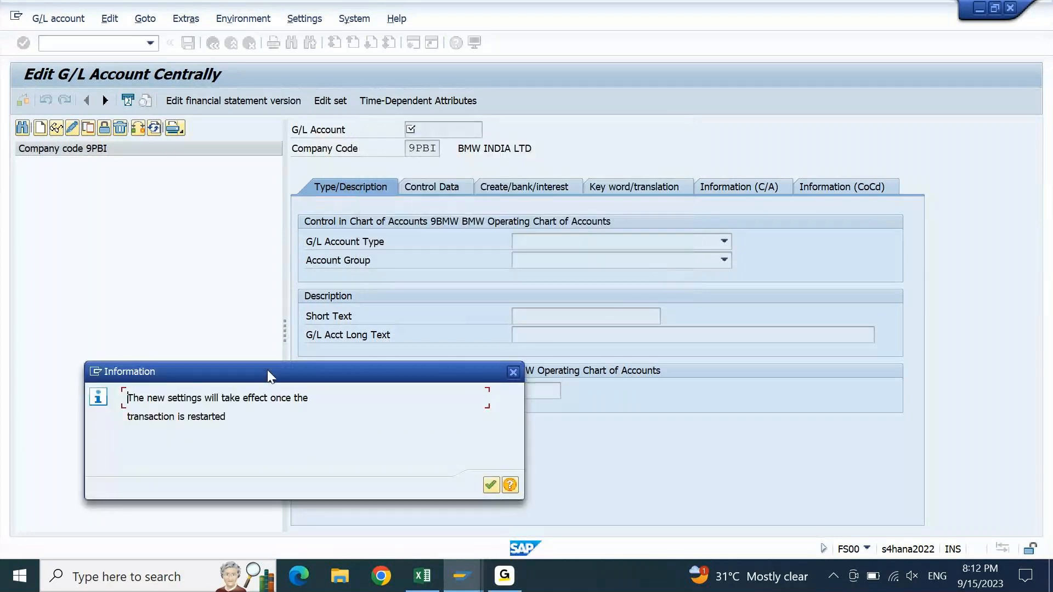
pyautogui.moveTo(268, 369); pyautogui.dragTo(354, 168)
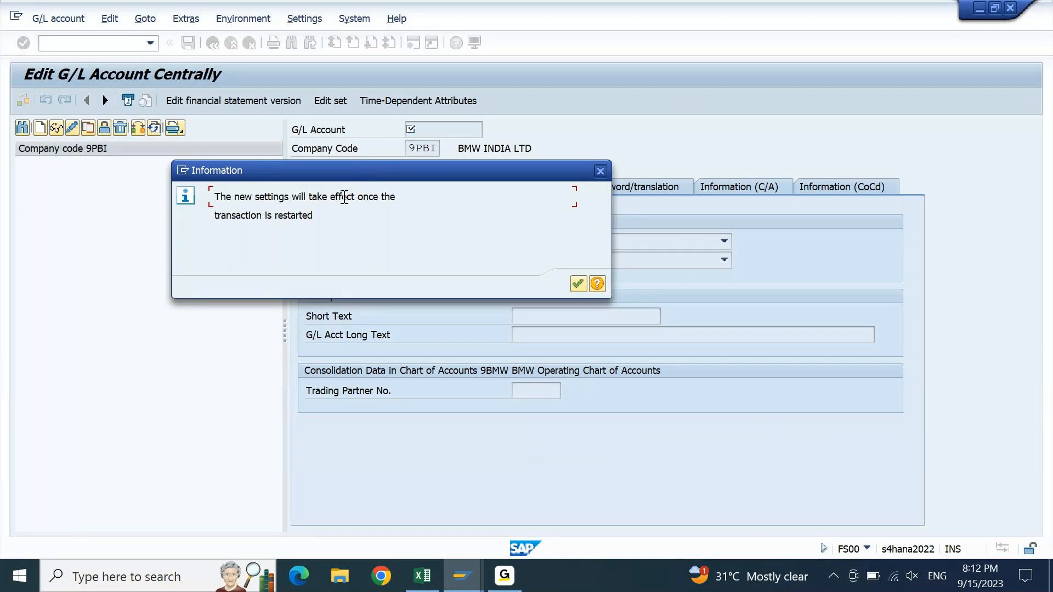
pyautogui.click(576, 285)
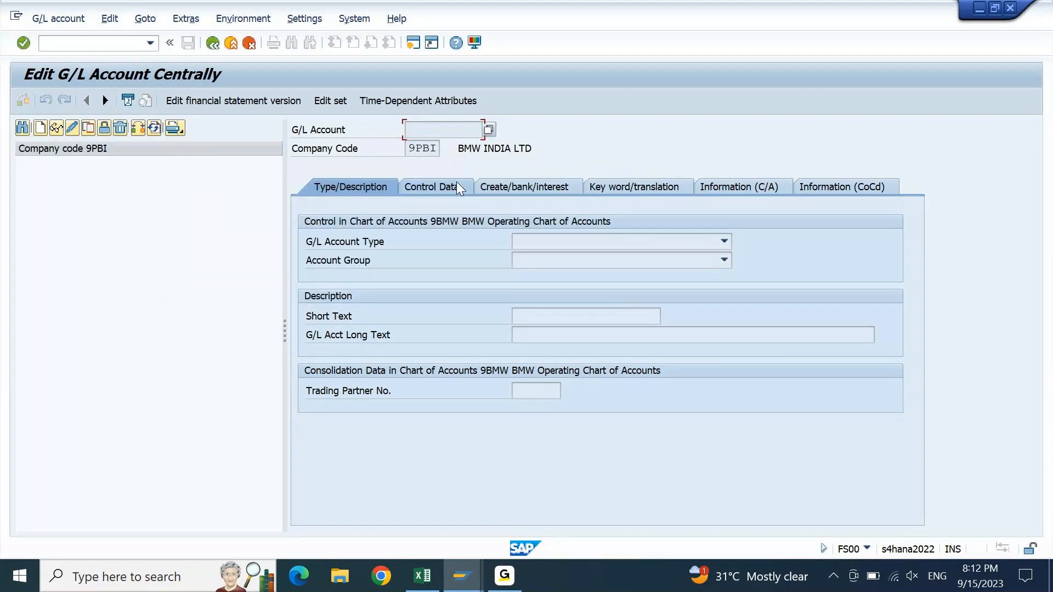
# - Exit to SAP Easy Access and restart transaction FS00 to apply the new display setting
pyautogui.click(212, 44)
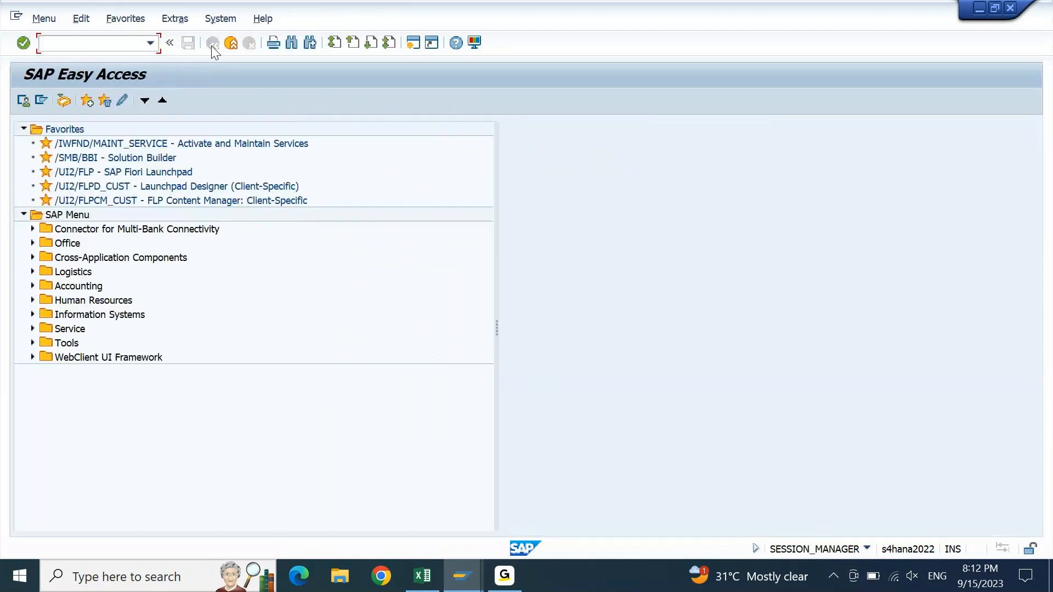
pyautogui.click(148, 43)
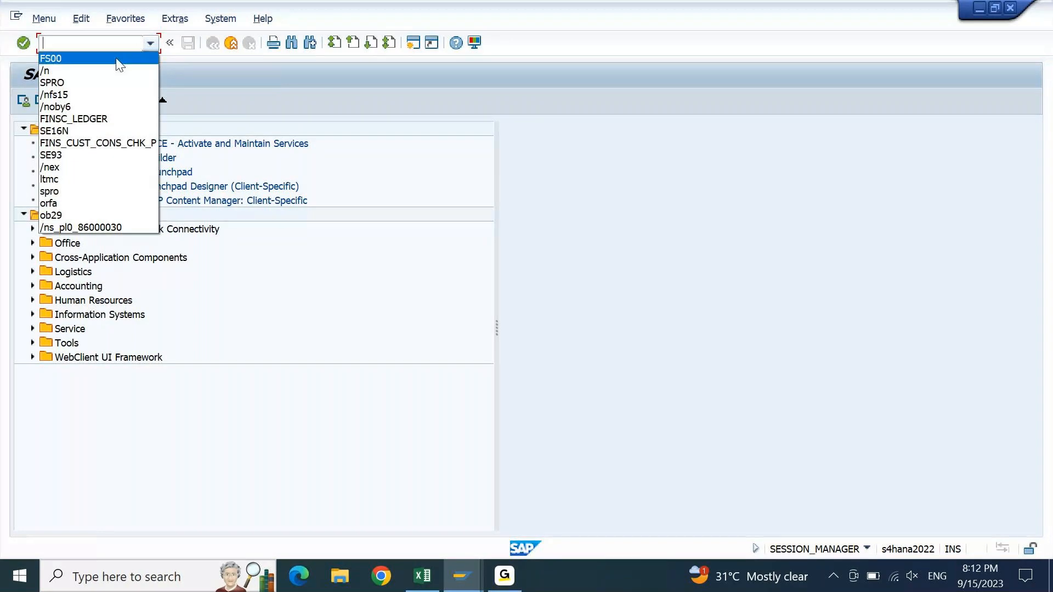
pyautogui.click(116, 59)
pyautogui.click(26, 45)
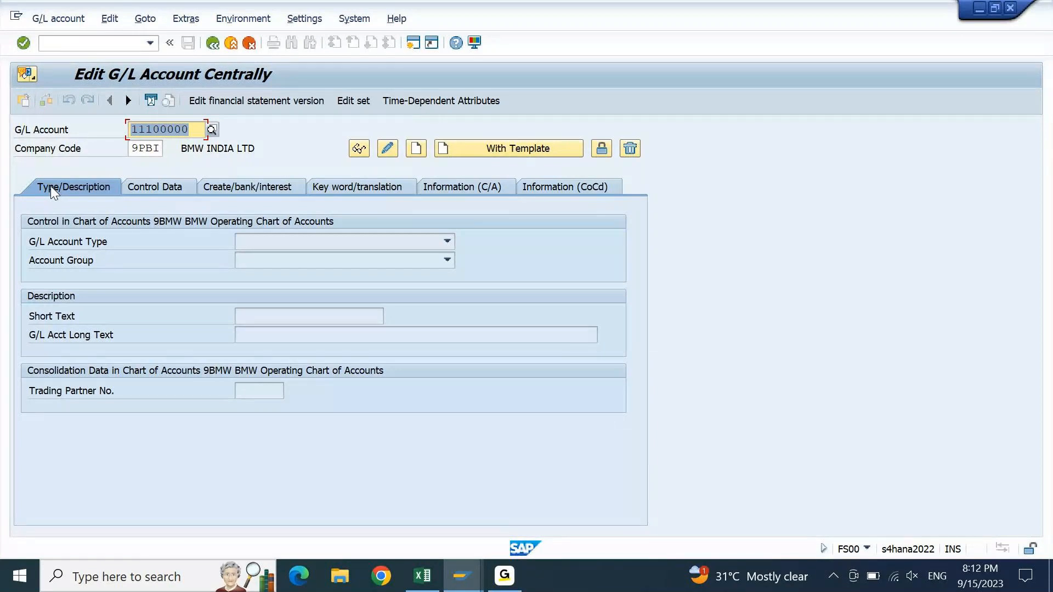
# - Clear the G/L Account and Company Code fields on the Edit G/L Account Centrally screen
pyautogui.press('Delete')
pyautogui.press('Tab')
pyautogui.press('Delete')
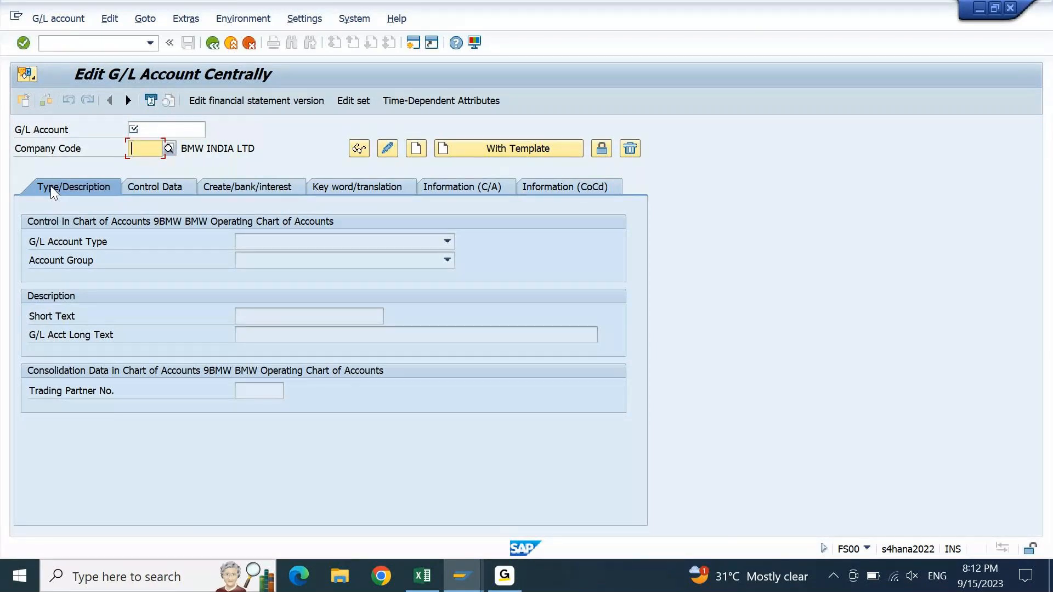
# - Switch to the FICO 9 PM IST workbook in Excel and open the KDS 9PM IST B2 sheet
pyautogui.hotkey('shift', 'Tab')
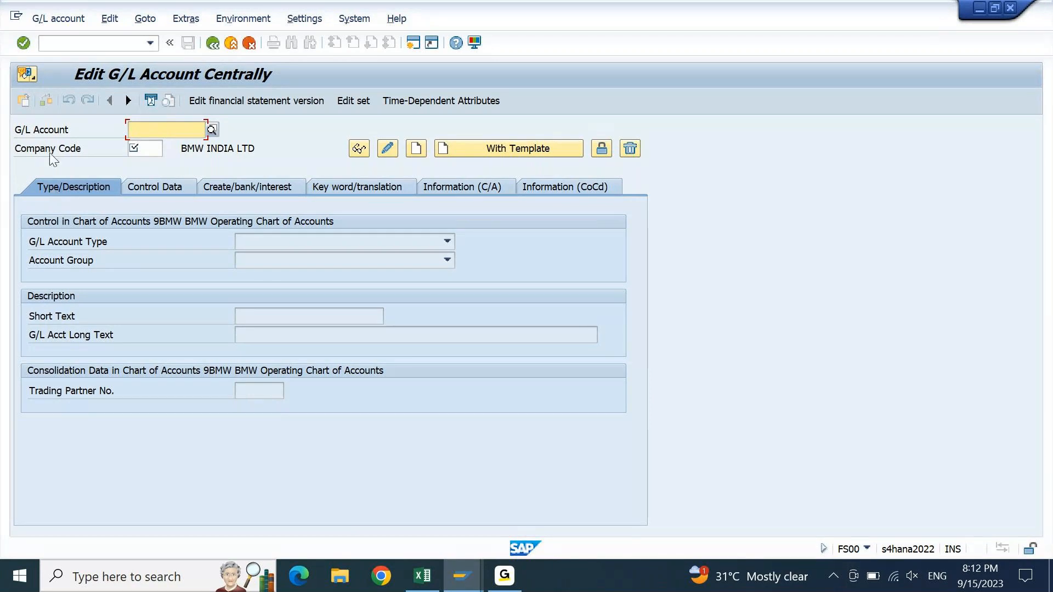
pyautogui.click(425, 578)
pyautogui.click(482, 451)
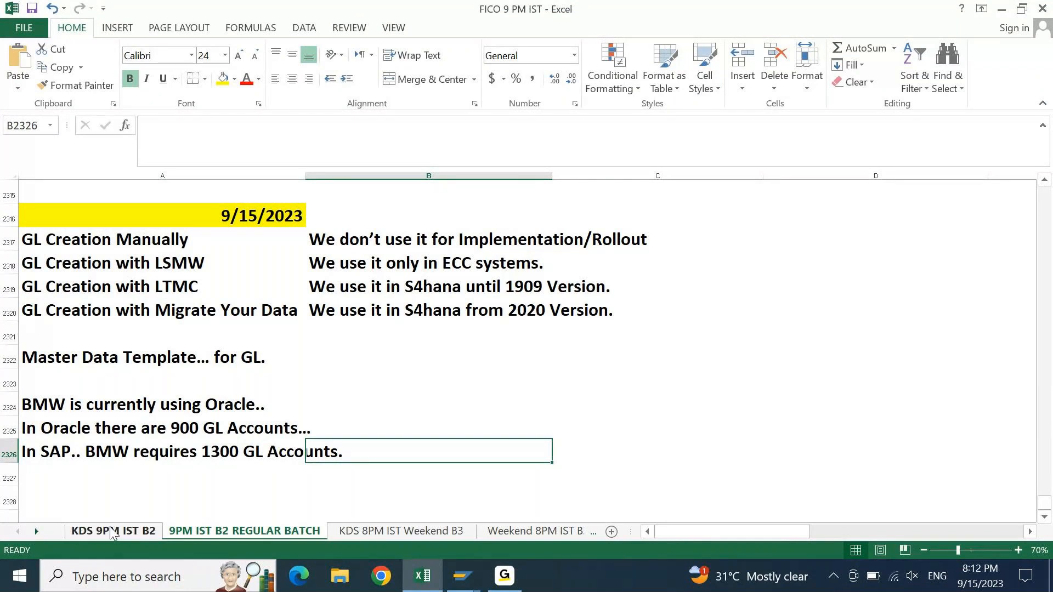
pyautogui.click(145, 530)
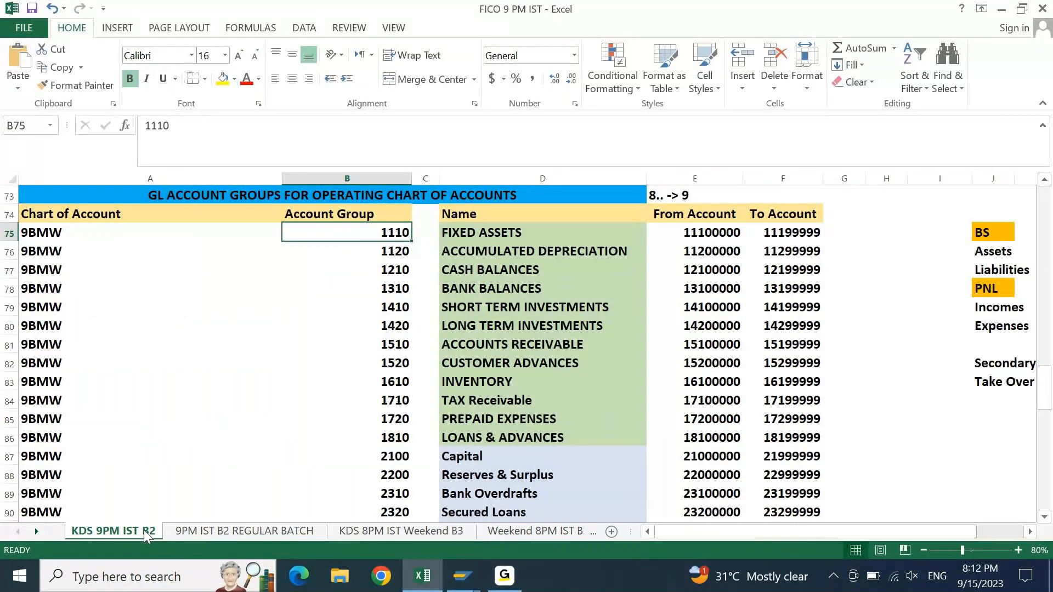
# - Review the GL account group names and their number ranges for the 9BMW operating chart of accounts
pyautogui.press('Right')
pyautogui.press('Right')
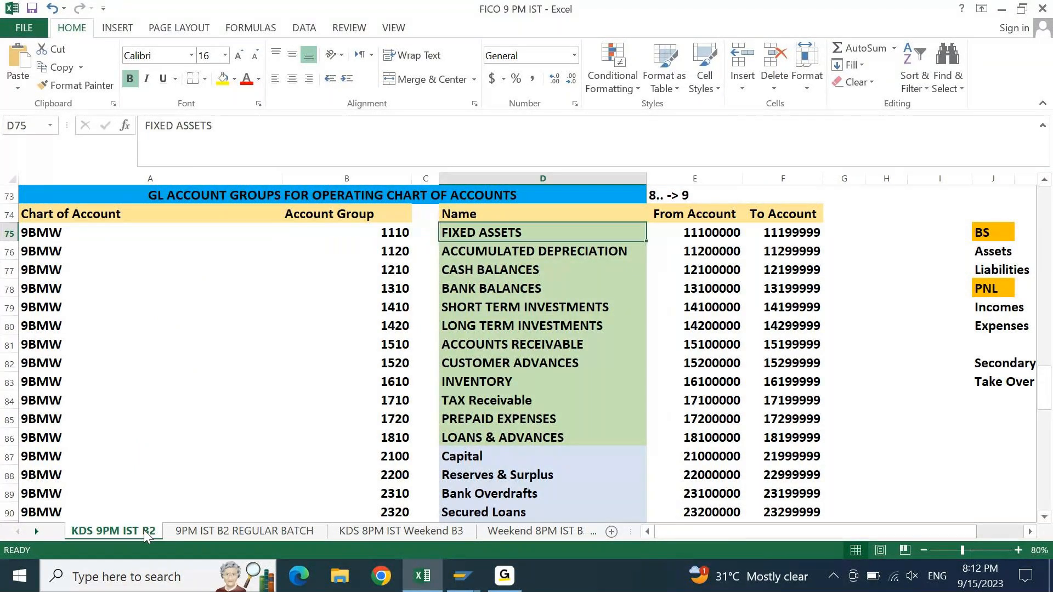
pyautogui.press('Down')
pyautogui.press('Down')
pyautogui.press('Down')
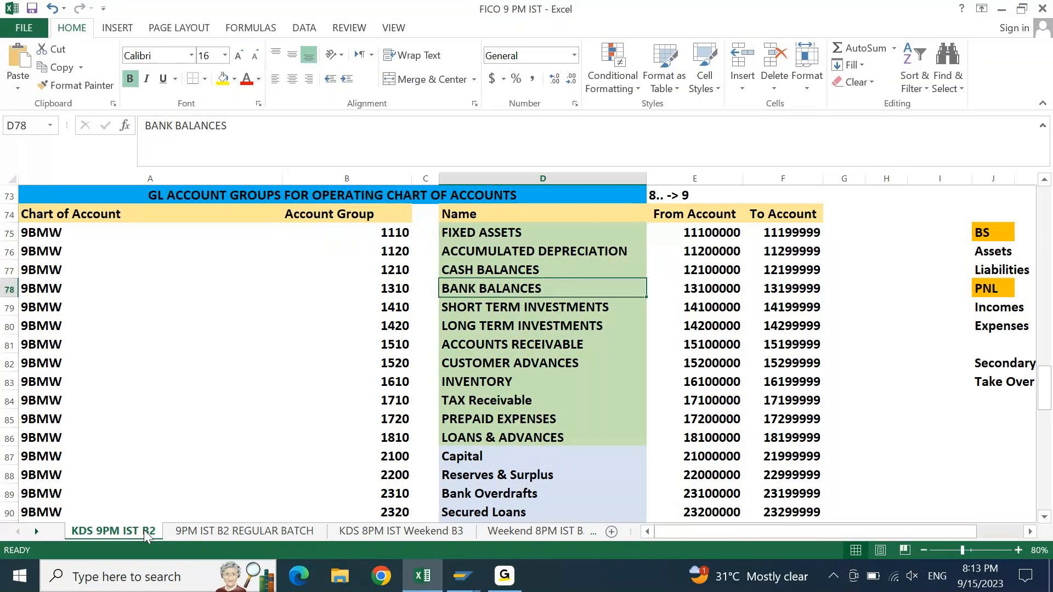
pyautogui.press('Up')
pyautogui.press('Up')
pyautogui.press('Up')
pyautogui.press('Right')
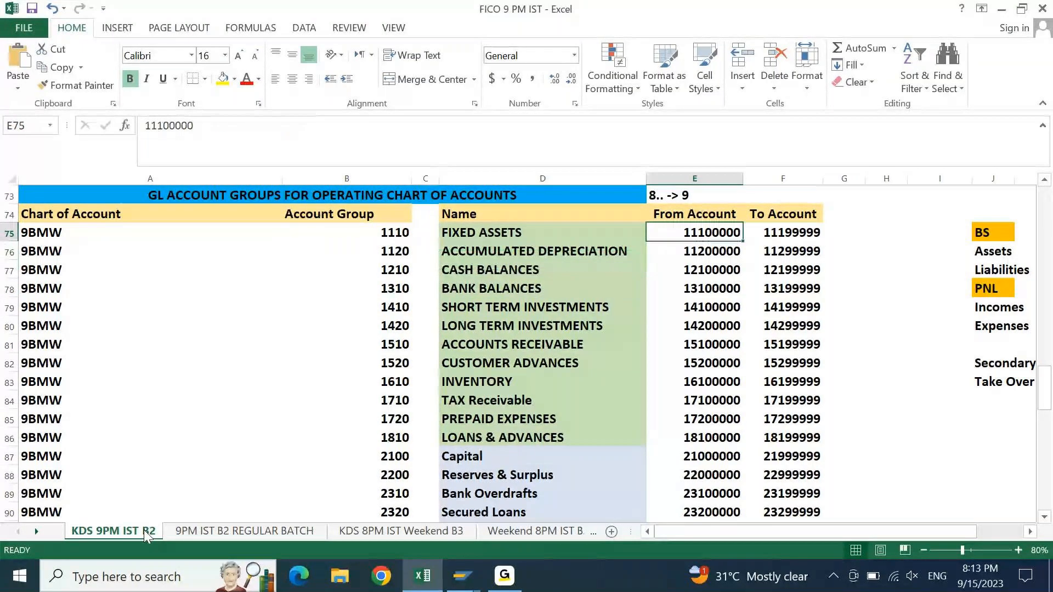
pyautogui.press('Left')
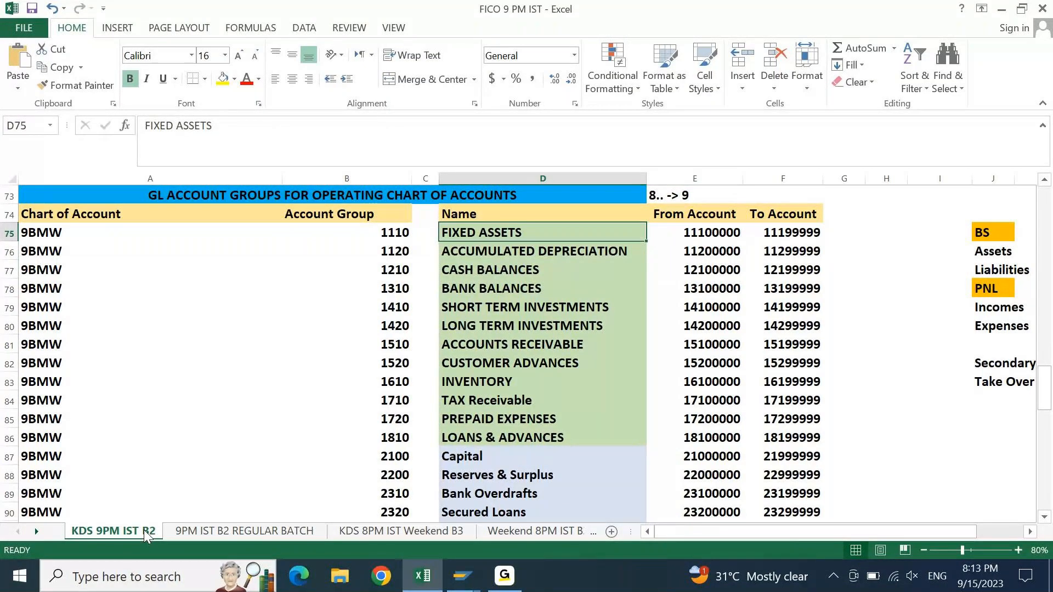
pyautogui.press('Down')
pyautogui.press('Down')
pyautogui.press('Down')
pyautogui.press('Down')
pyautogui.press('Down')
pyautogui.press('Down')
pyautogui.press('Down')
pyautogui.press('Down')
pyautogui.press('Down')
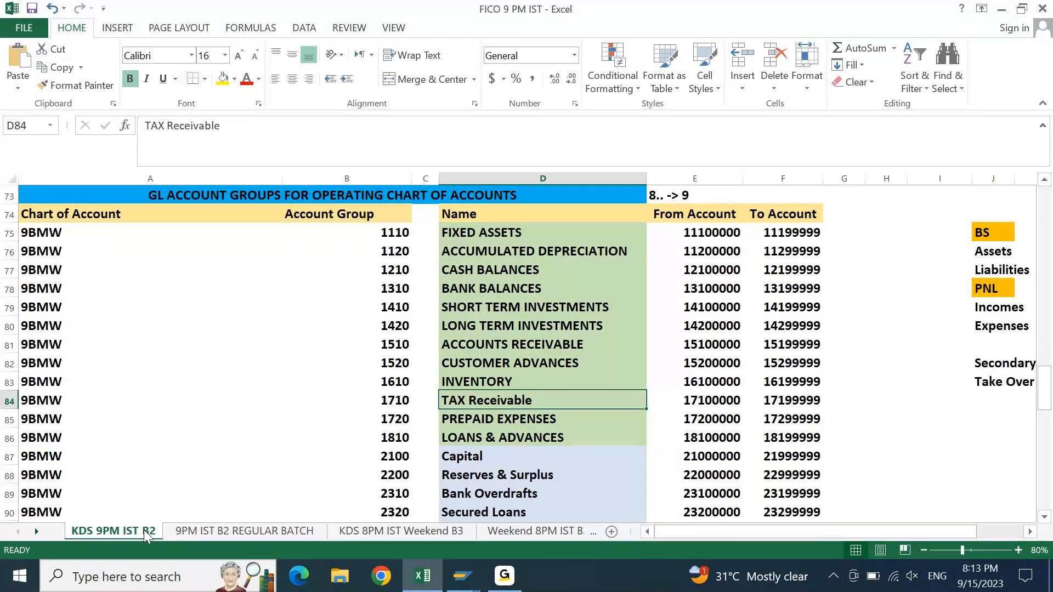
pyautogui.press('Up')
pyautogui.press('Up')
pyautogui.press('Up')
pyautogui.press('Up')
pyautogui.press('Up')
pyautogui.press('Up')
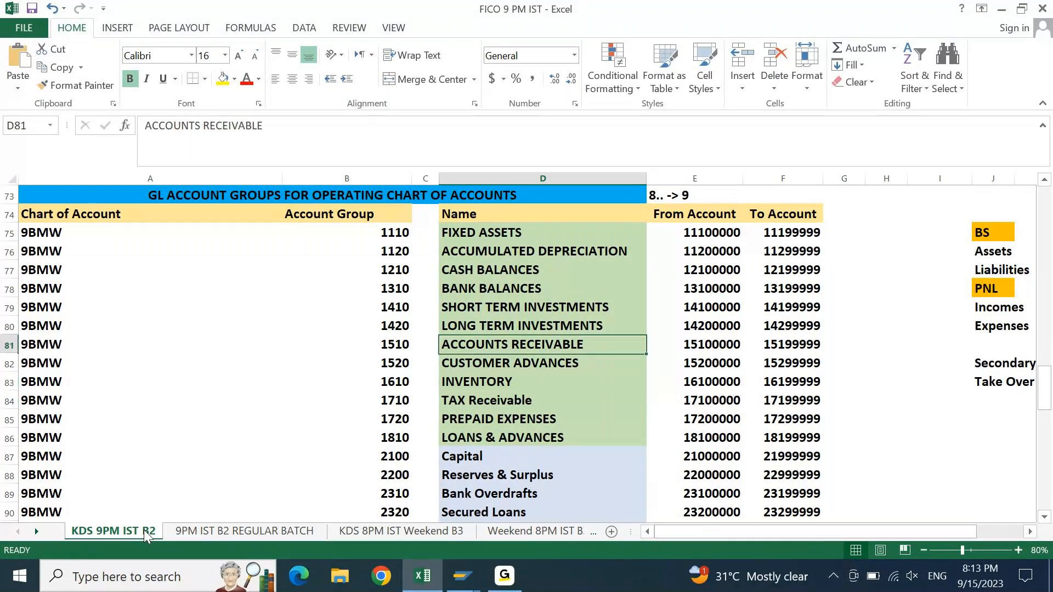
pyautogui.press('Up')
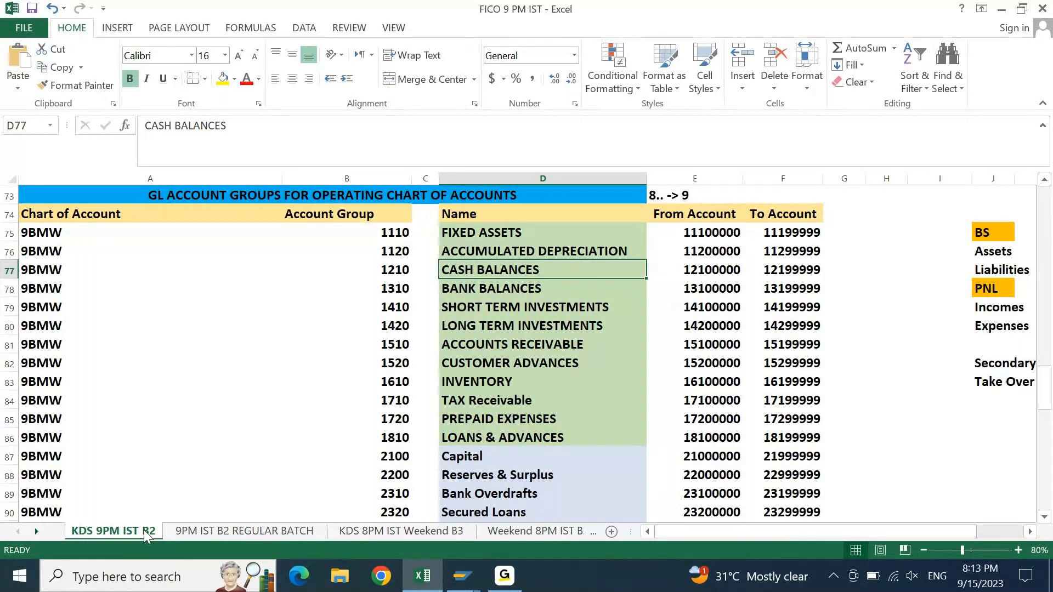
# - Copy the From Account number of the CASH BALANCES account group
pyautogui.press('Right')
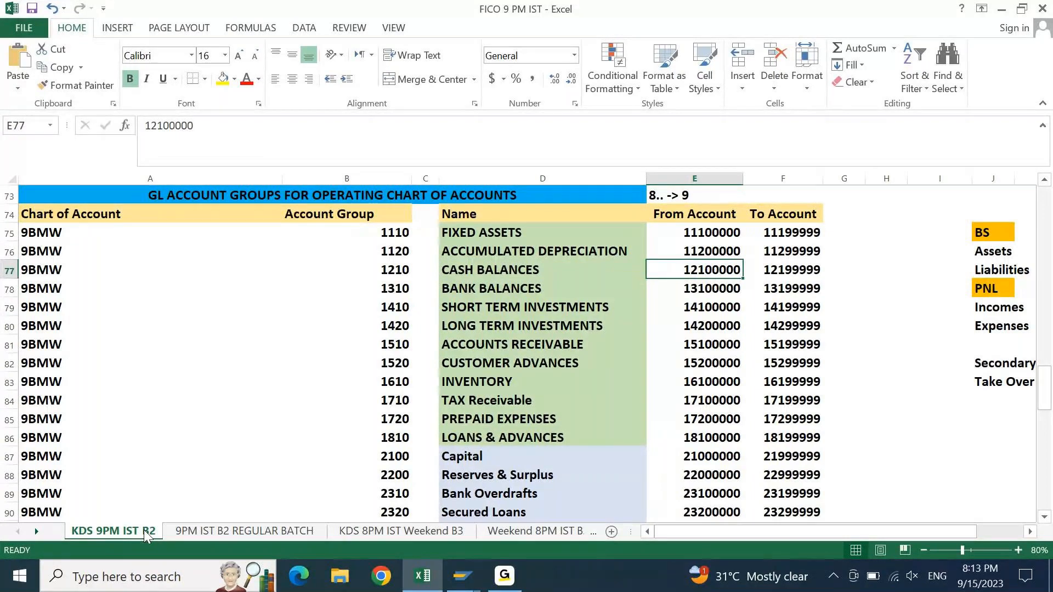
pyautogui.hotkey('shift', 'Right')
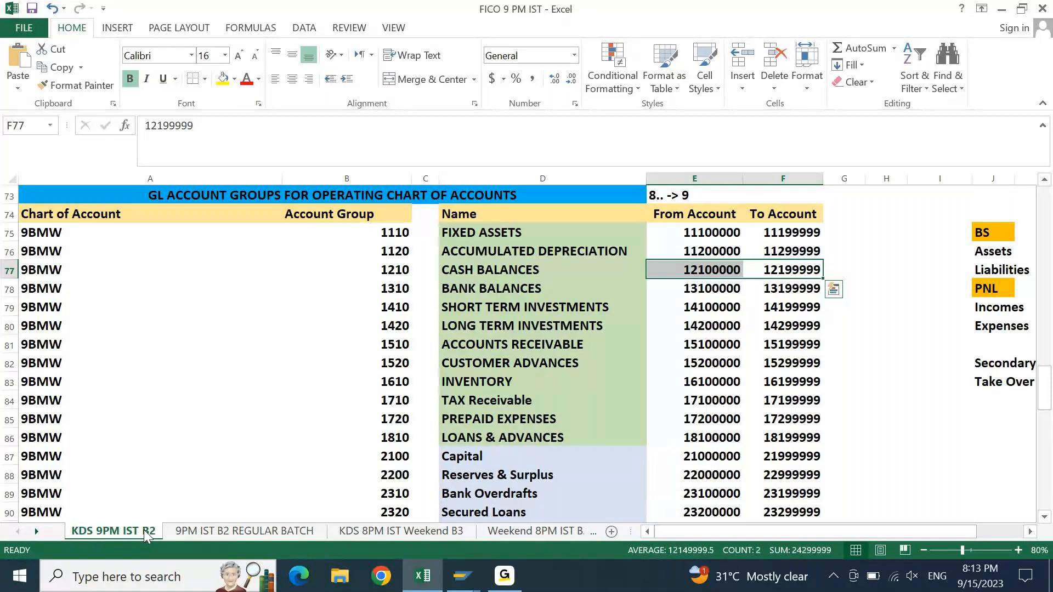
pyautogui.press('Left')
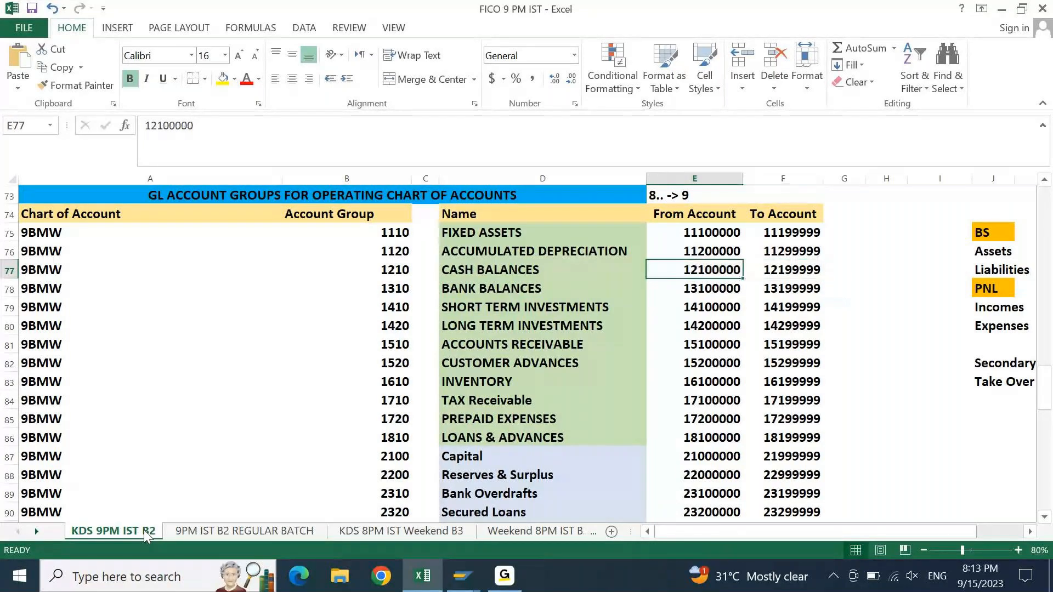
pyautogui.hotkey('ctrl', 'c')
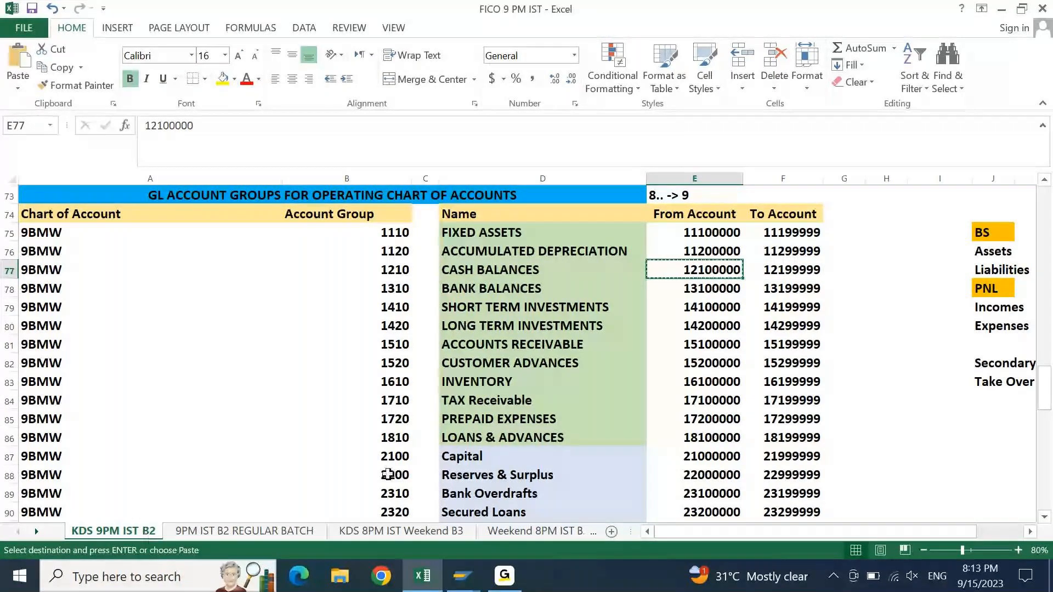
# - Switch to the SAP session, paste the copied number as the G/L Account and enter company code 9PBI
pyautogui.click(457, 575)
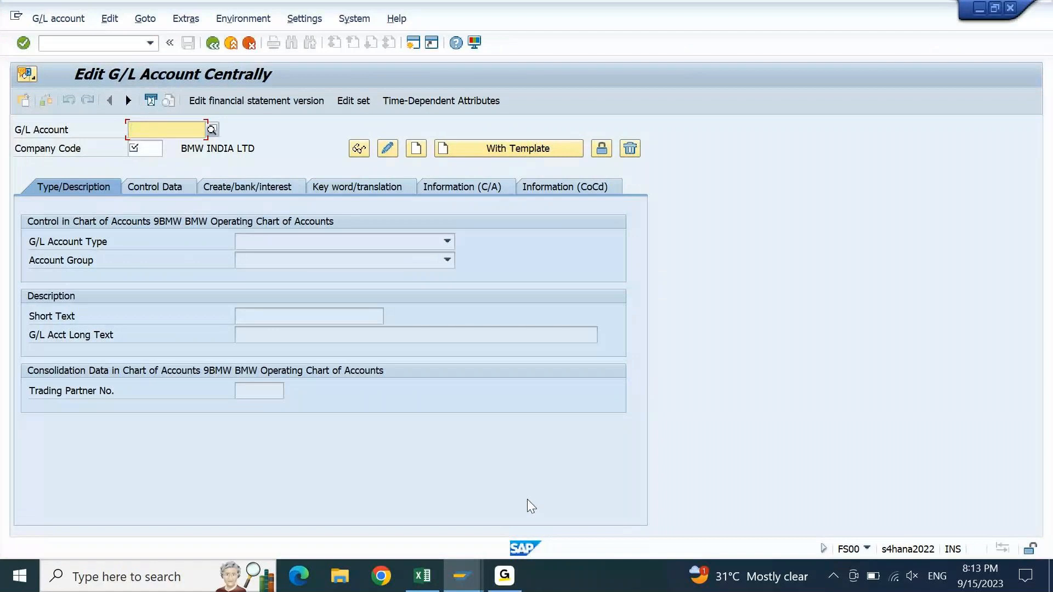
pyautogui.hotkey('ctrl', 'v')
pyautogui.press('Tab')
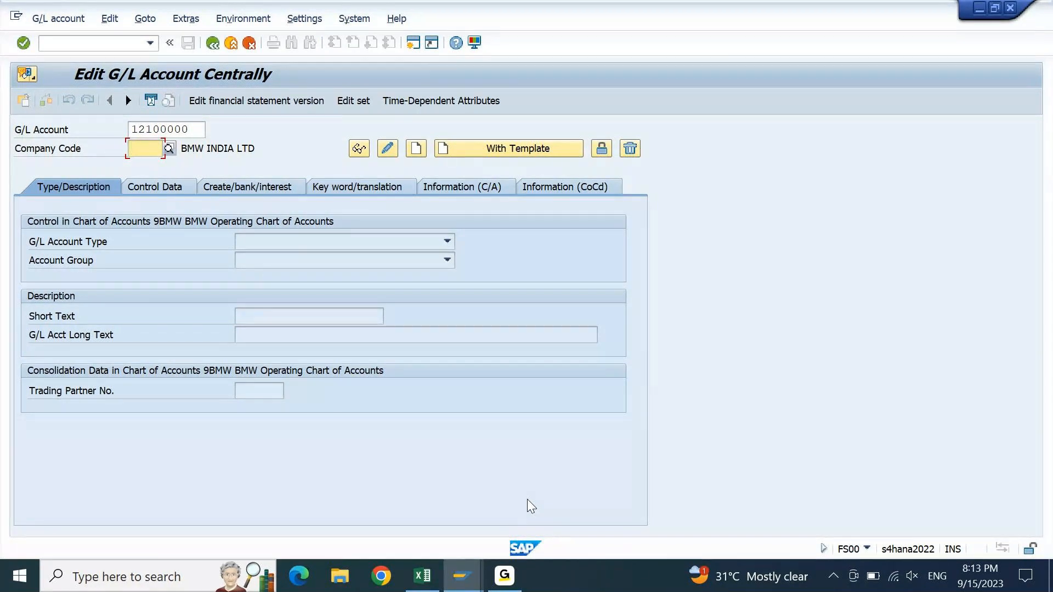
pyautogui.write('9')
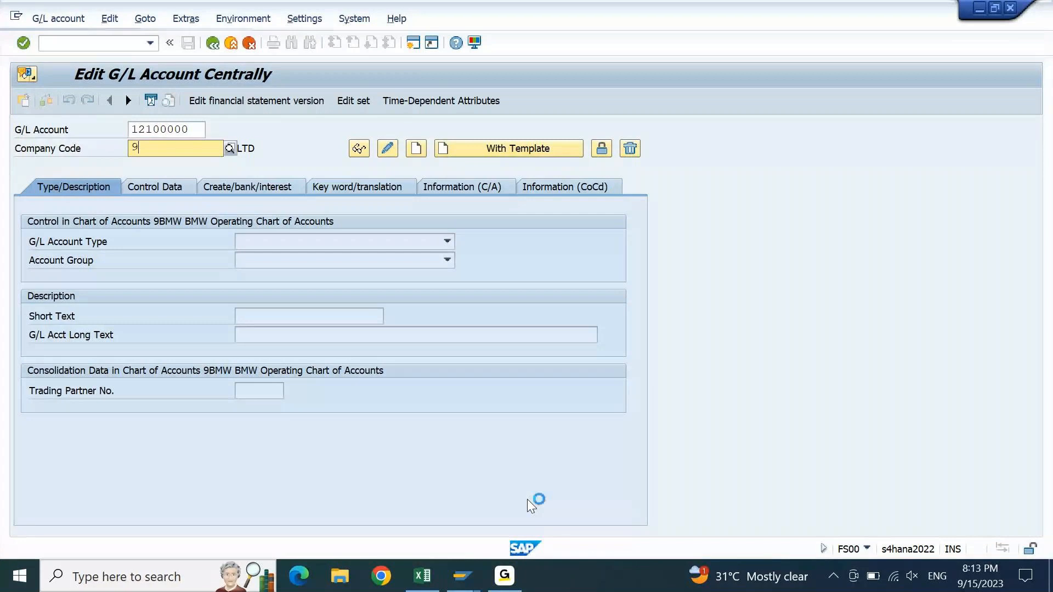
pyautogui.write('PBI')
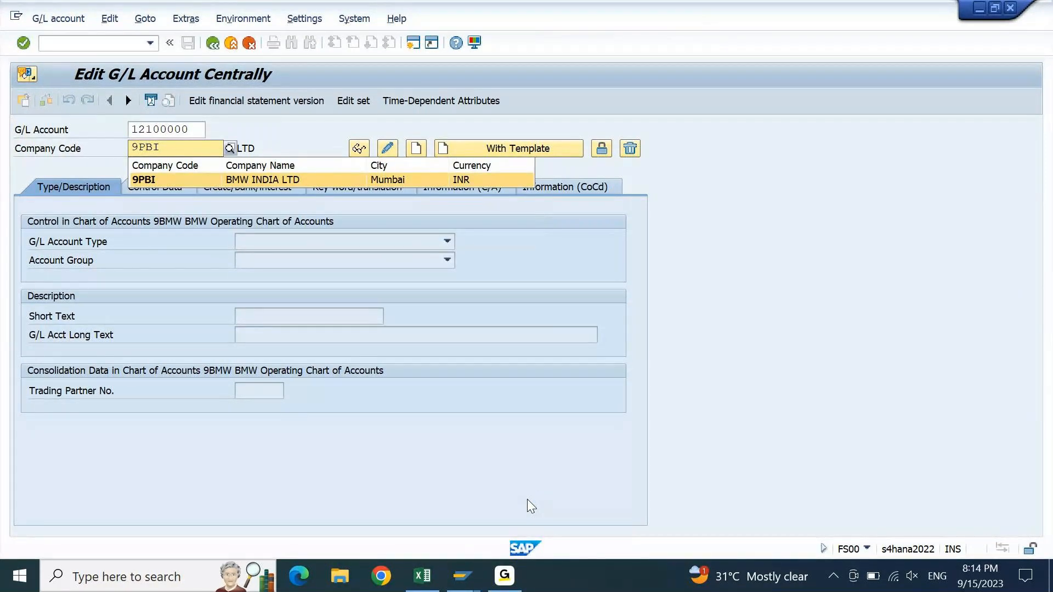
pyautogui.press('Return')
# - Check whether the entered G/L account already exists in company code 9PBI, reading and closing the information message
pyautogui.click(191, 131)
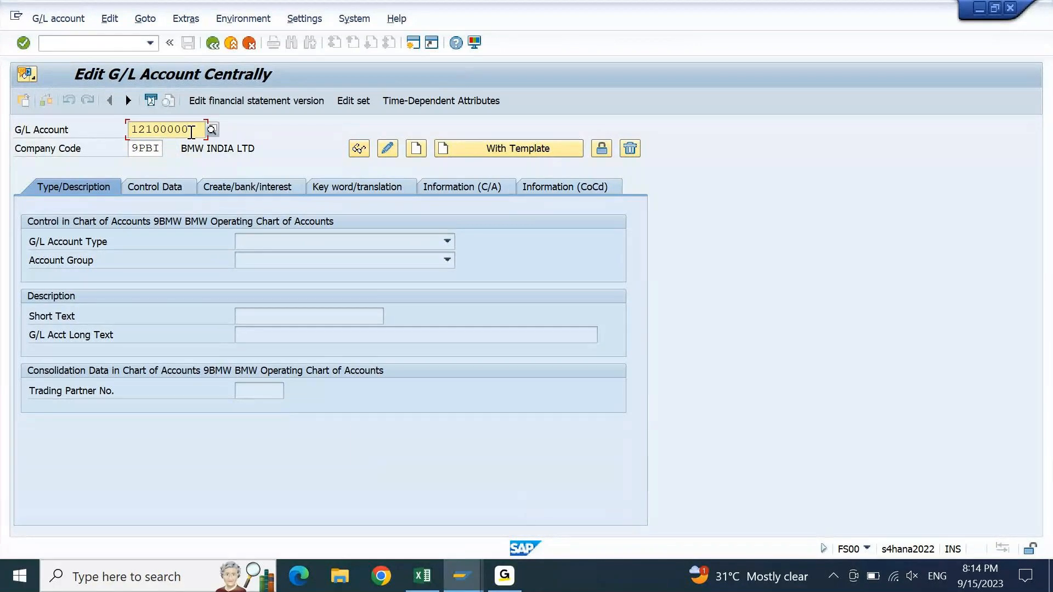
pyautogui.click(146, 149)
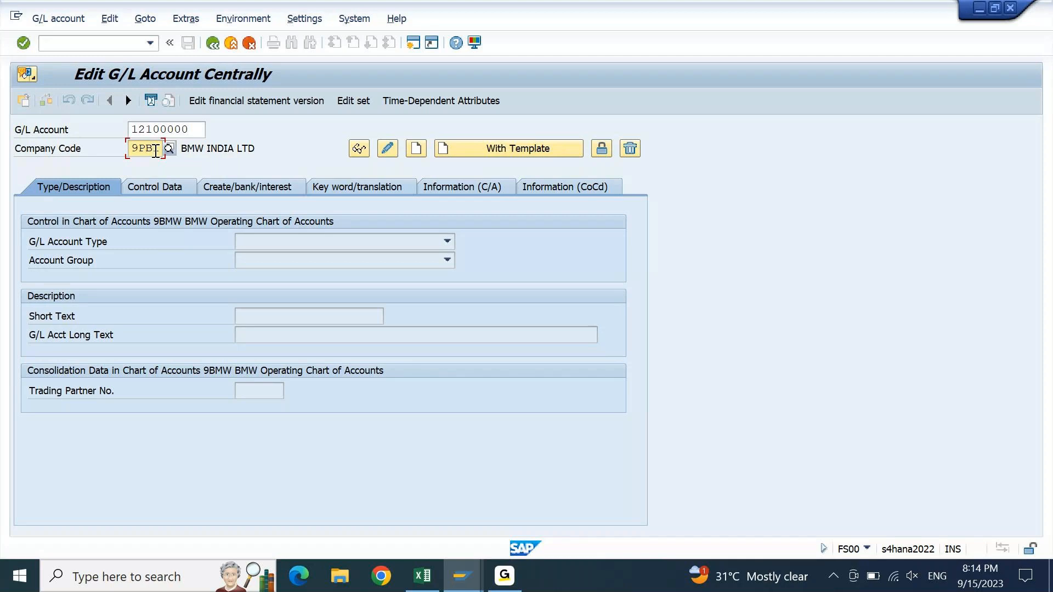
pyautogui.press('Return')
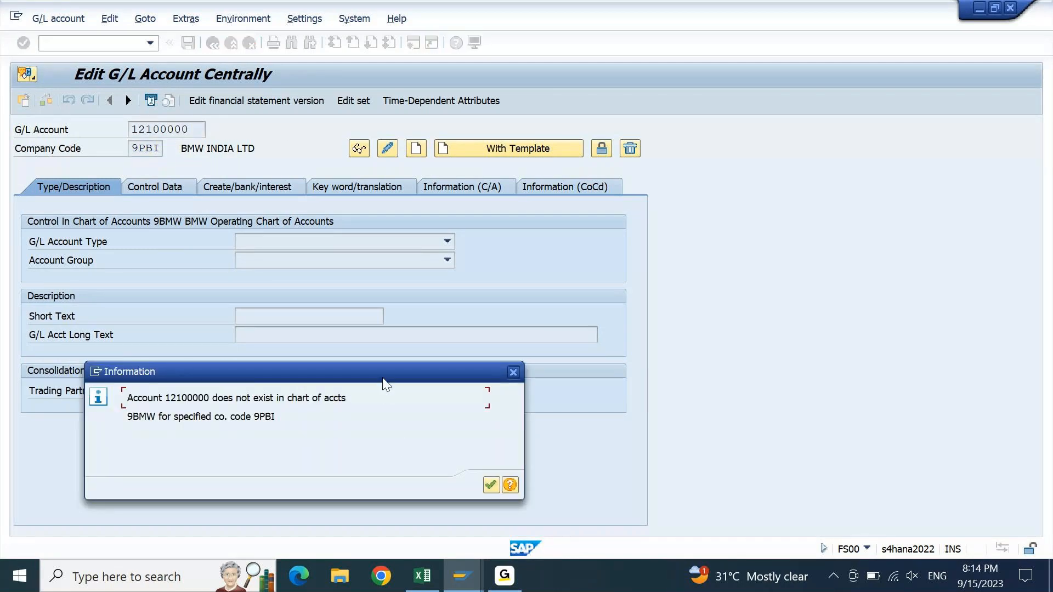
pyautogui.moveTo(385, 374); pyautogui.dragTo(537, 179)
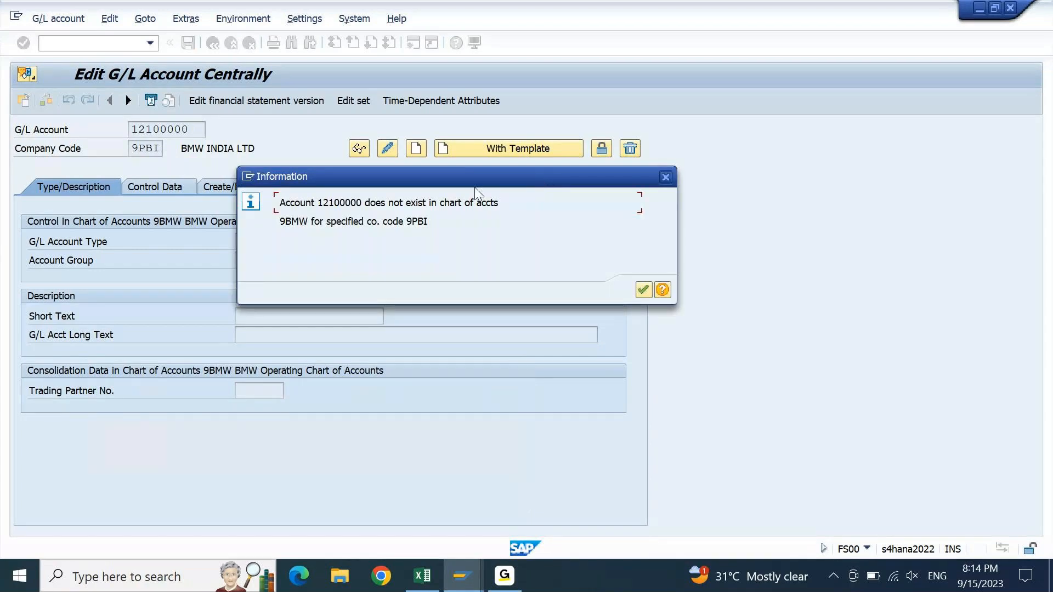
pyautogui.moveTo(368, 204); pyautogui.dragTo(494, 202)
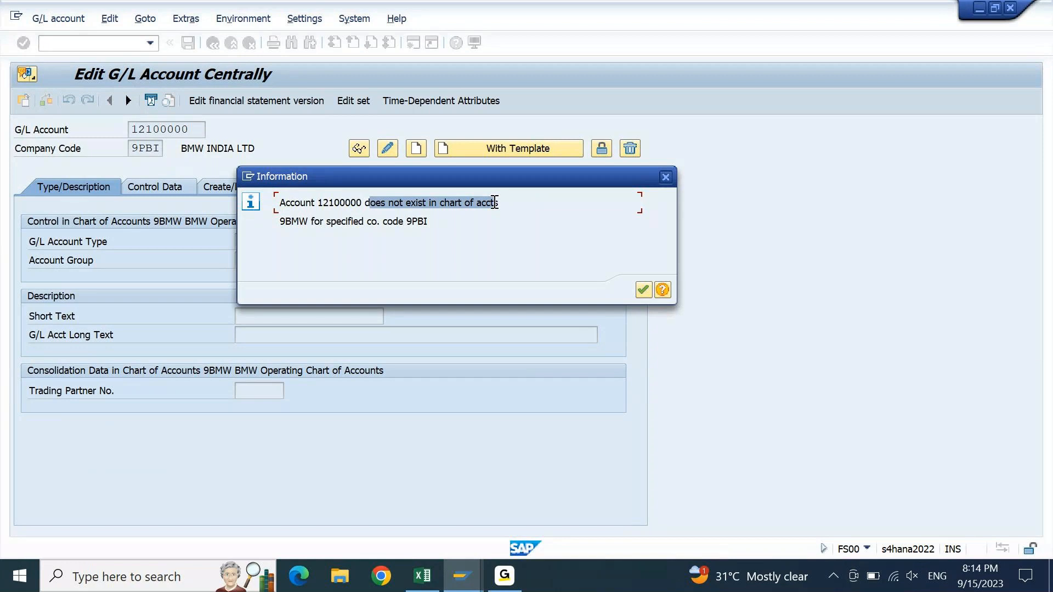
pyautogui.click(665, 176)
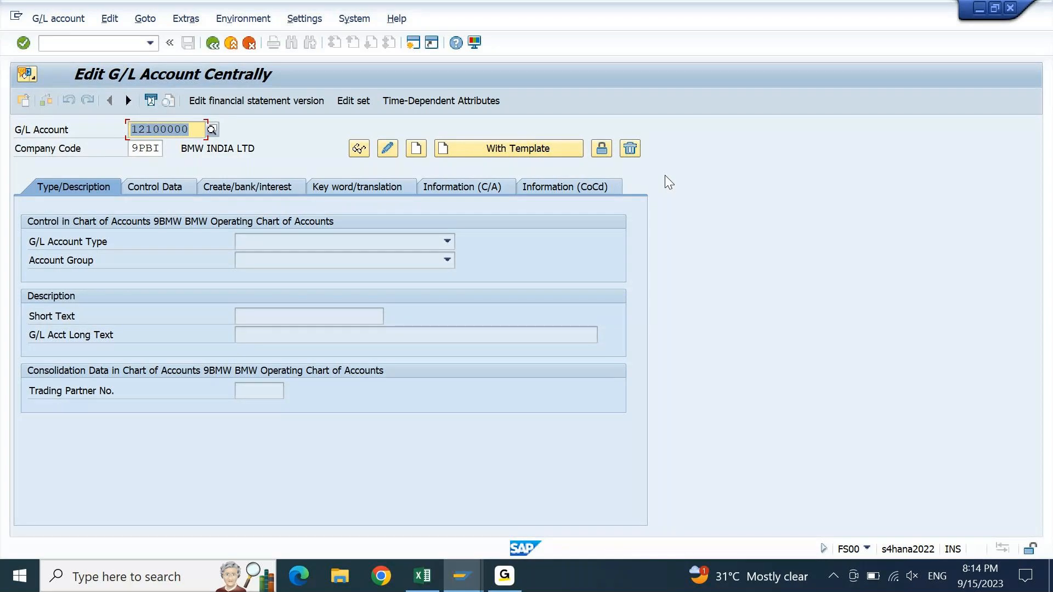
# - Start creating the G/L account with G/L Account Type X Balance Sheet Account and Account Group 1210 CASH BALANCES
pyautogui.click(416, 150)
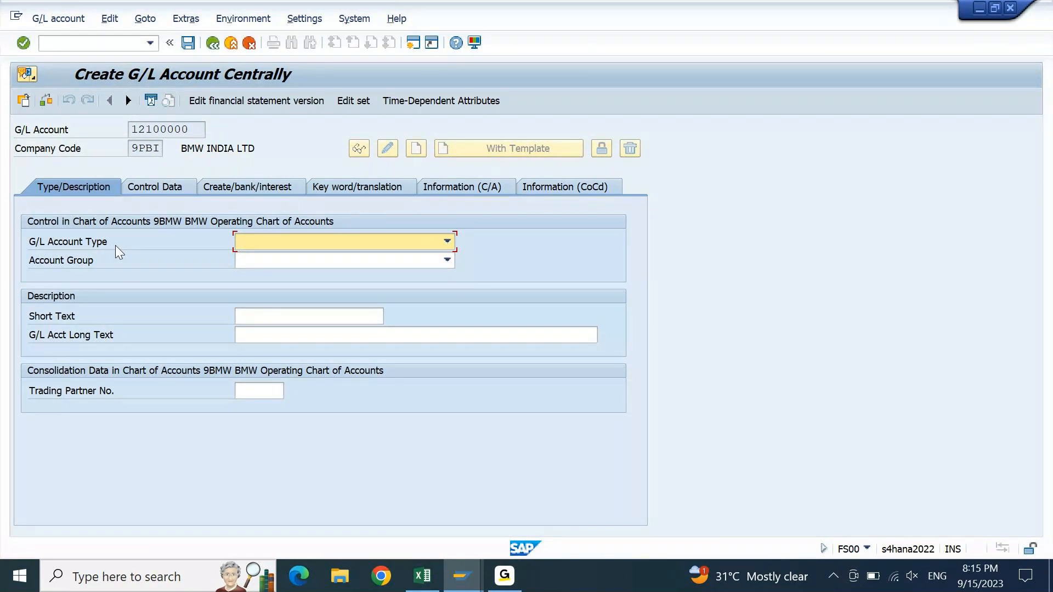
pyautogui.moveTo(201, 134); pyautogui.dragTo(108, 144)
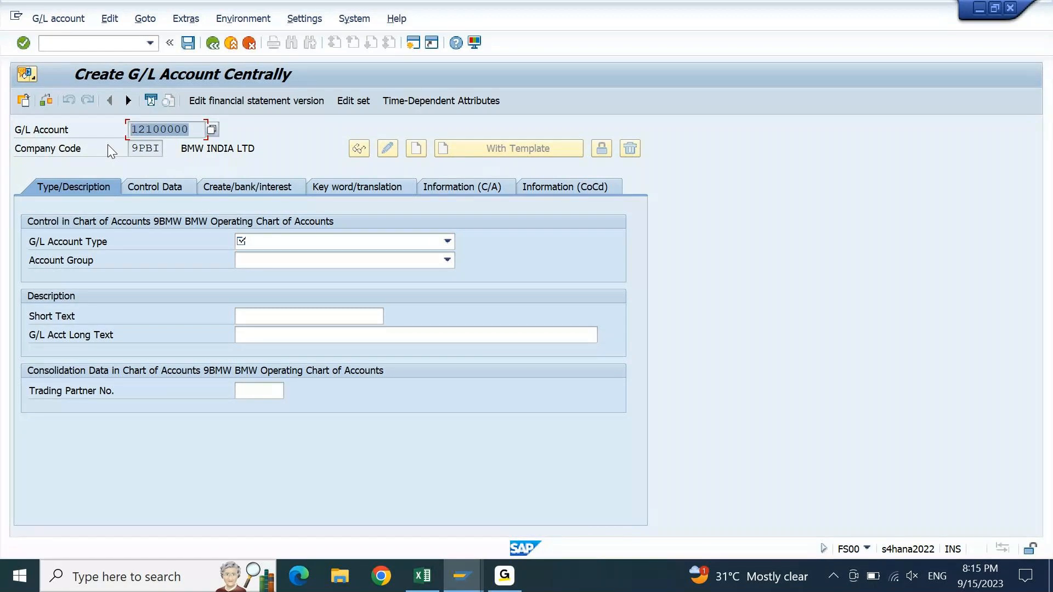
pyautogui.click(448, 241)
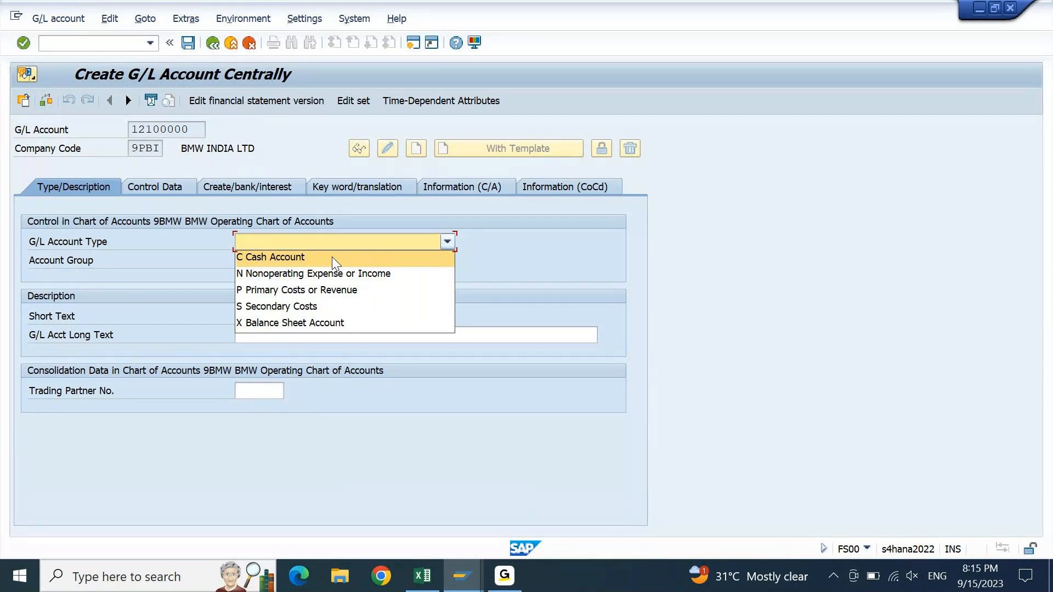
pyautogui.click(328, 325)
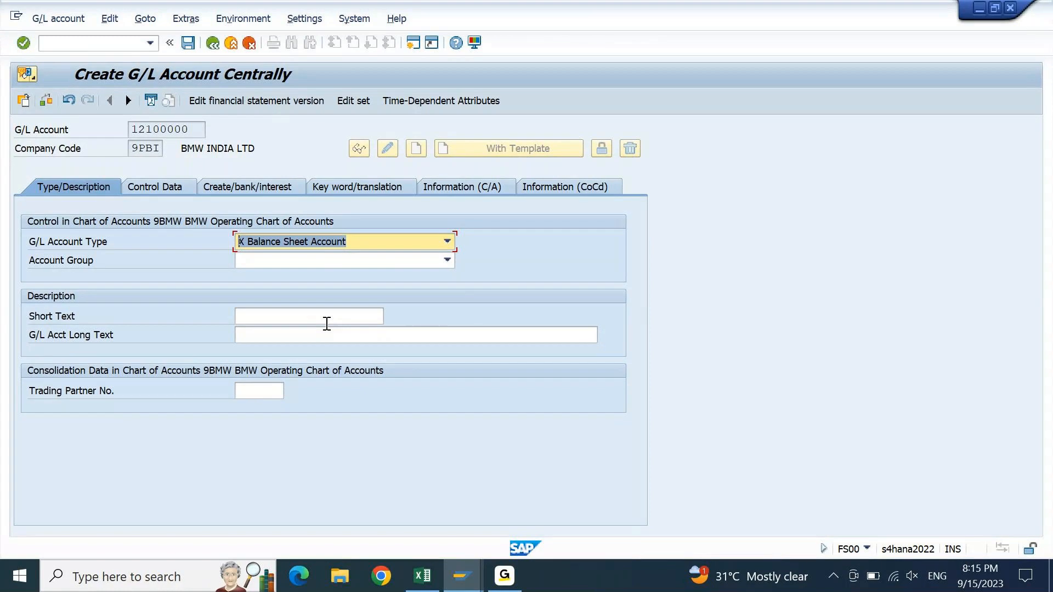
pyautogui.click(448, 261)
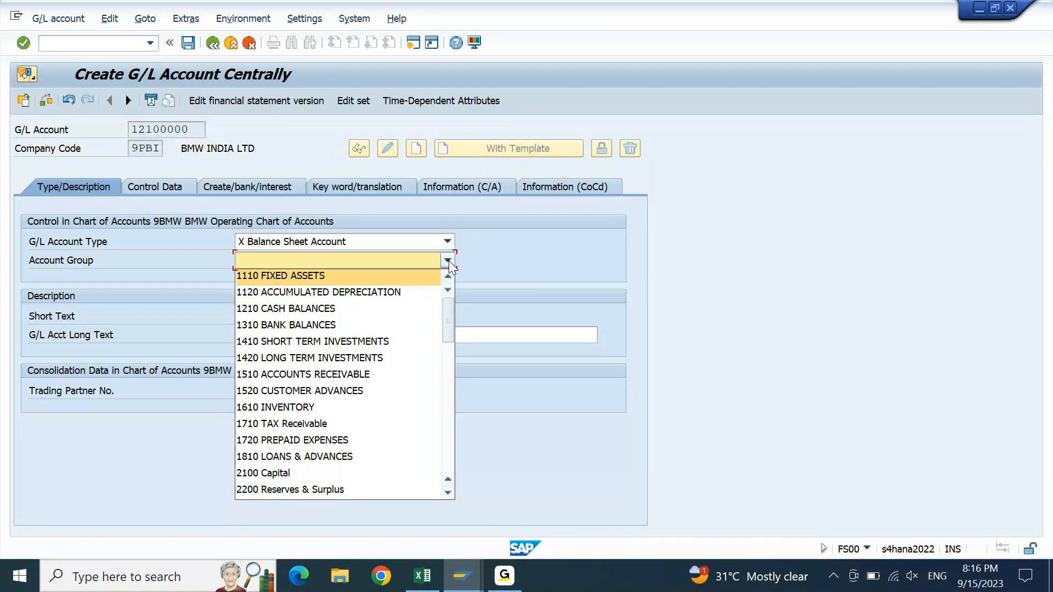
pyautogui.click(301, 310)
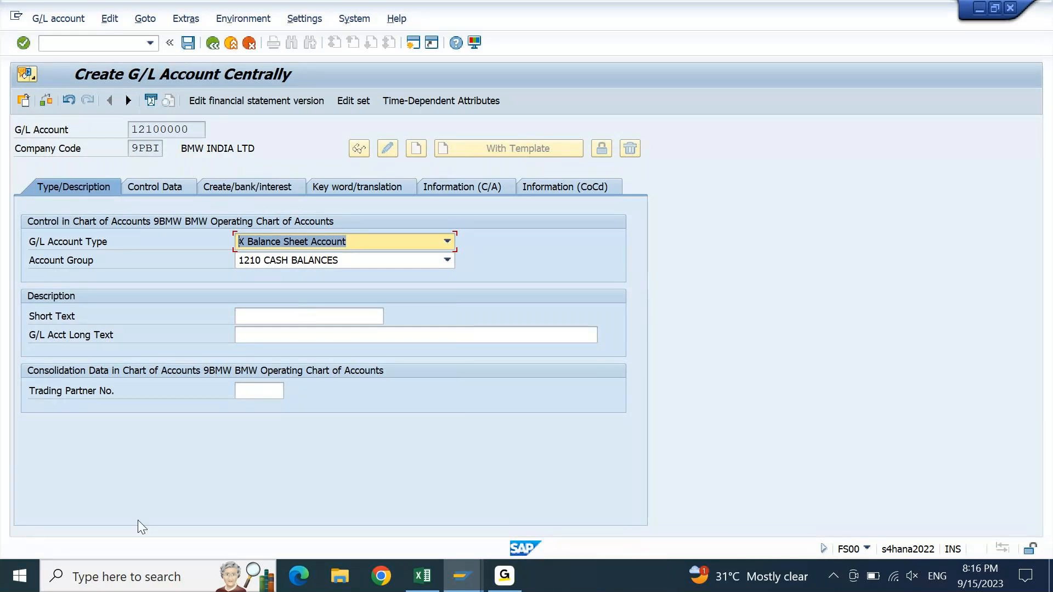
# - Try to assign Account Group 1520 CUSTOMER ADVANCES to the new G/L account
pyautogui.click(447, 261)
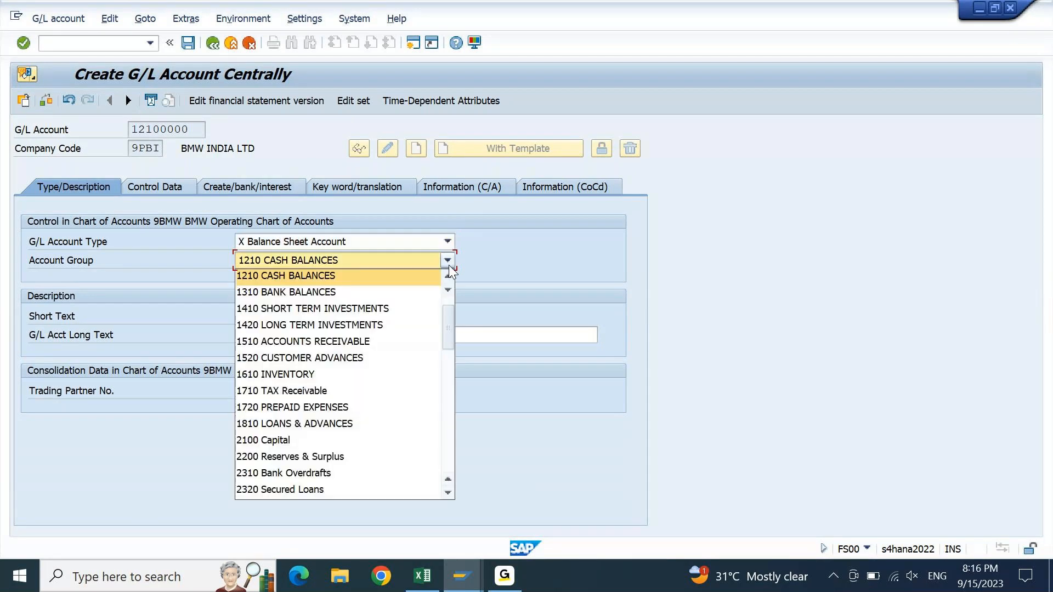
pyautogui.click(271, 361)
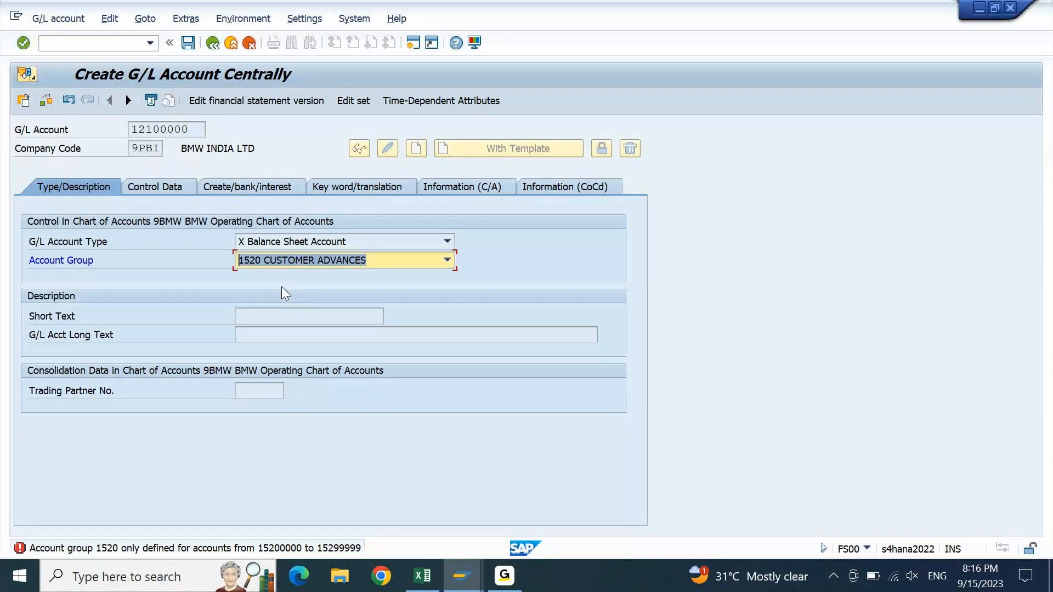
pyautogui.press('Return')
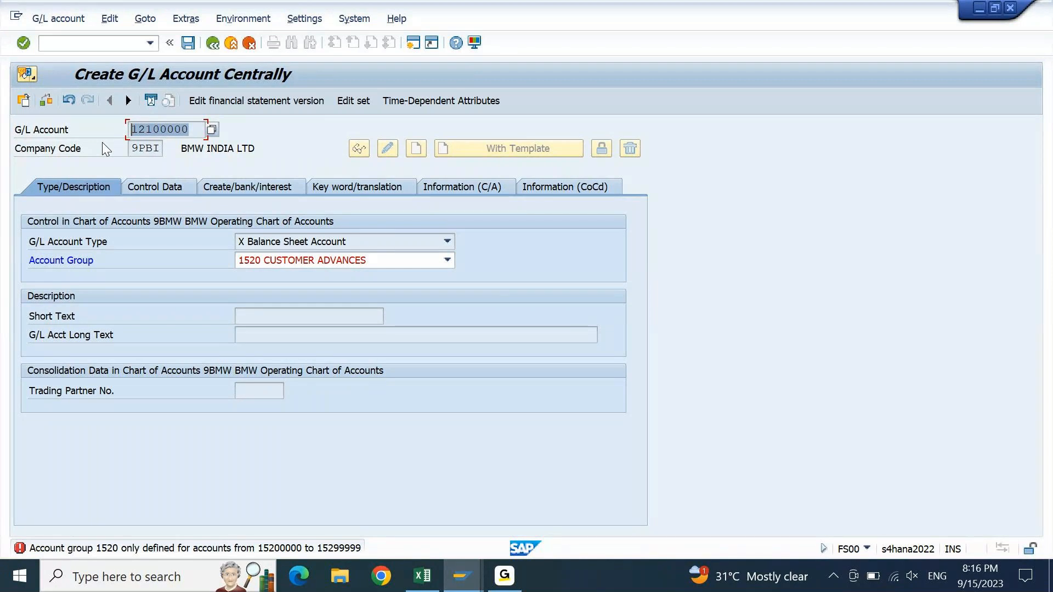
# - Set the new G/L account's Account Group to 1210 CASH BALANCES and keep X Balance Sheet Account as its type
pyautogui.click(426, 262)
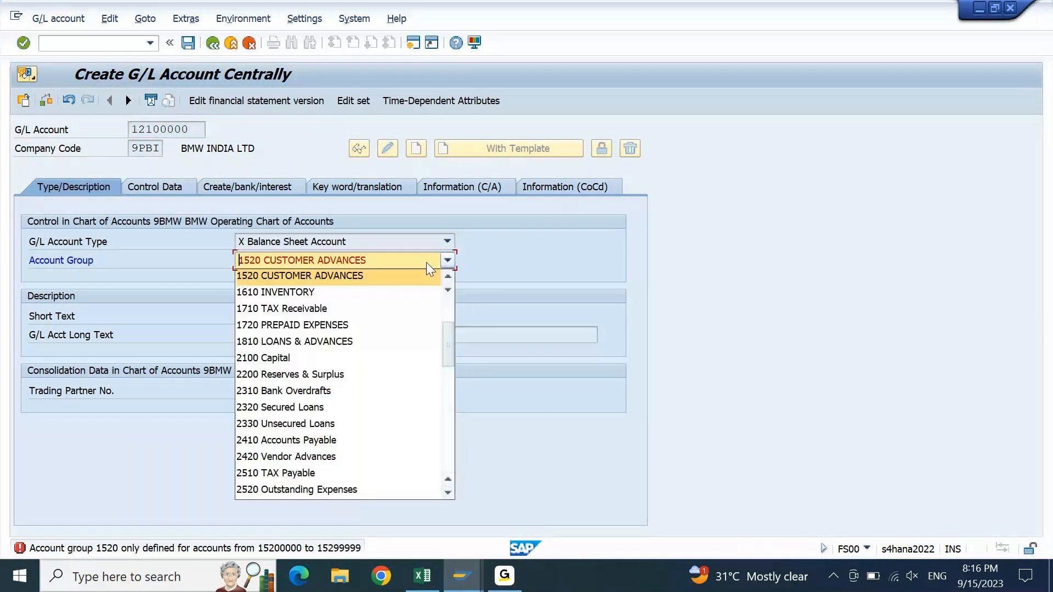
pyautogui.scroll(3, 292, 299)
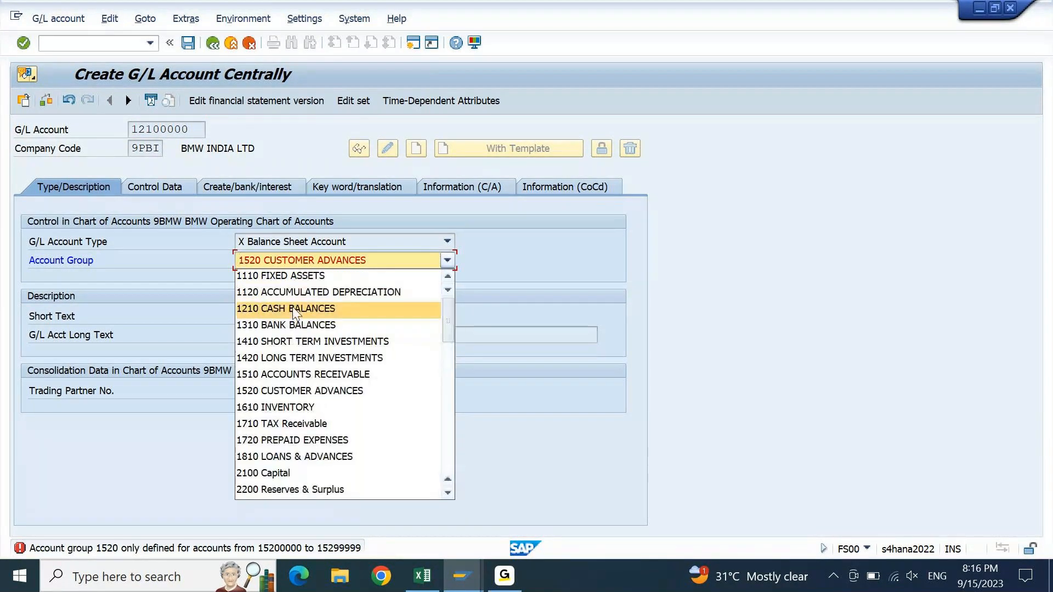
pyautogui.click(292, 307)
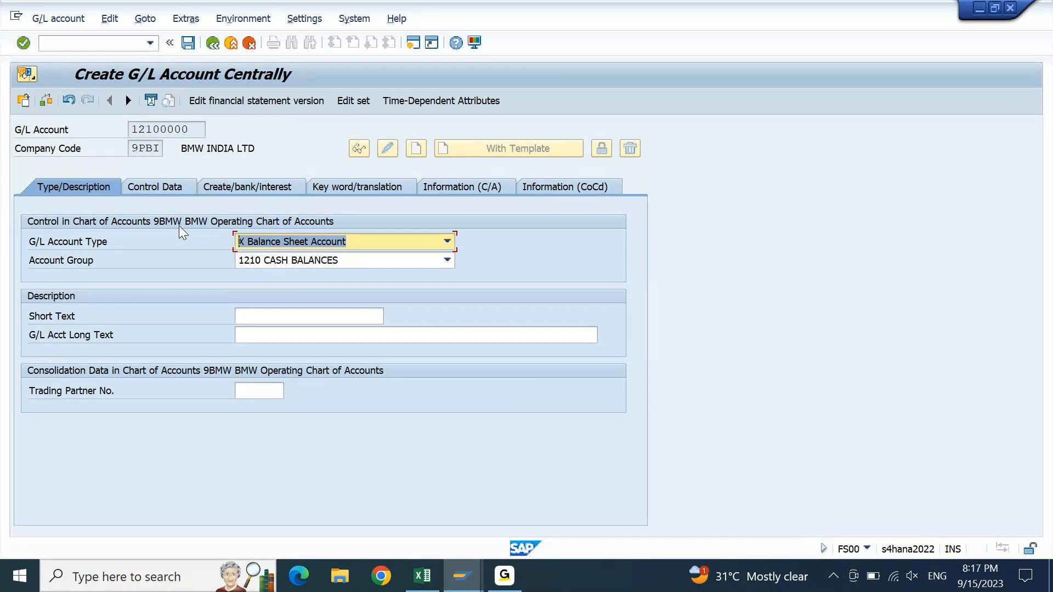
pyautogui.click(447, 241)
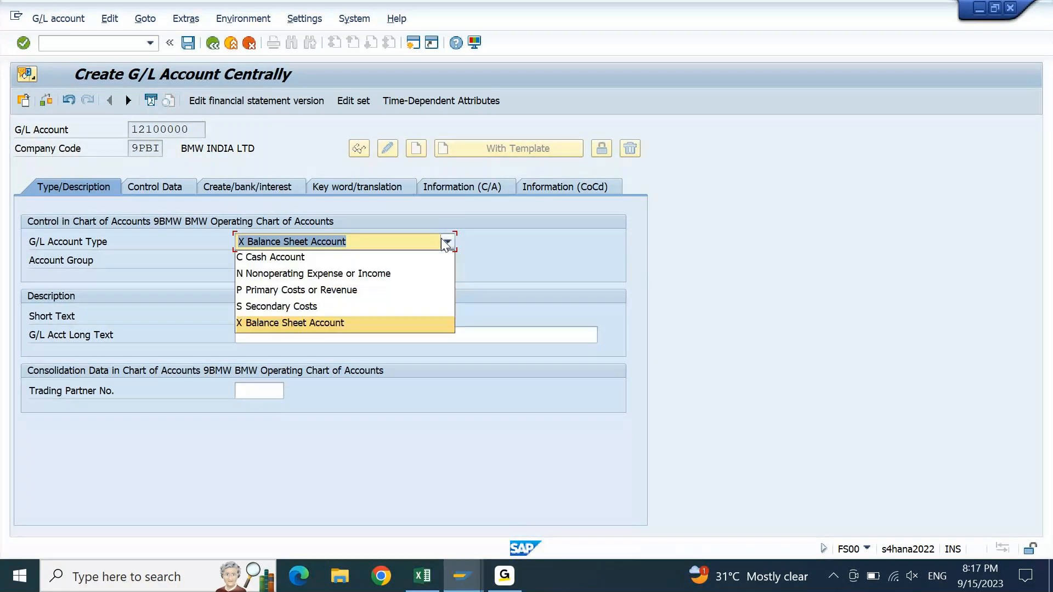
pyautogui.click(300, 324)
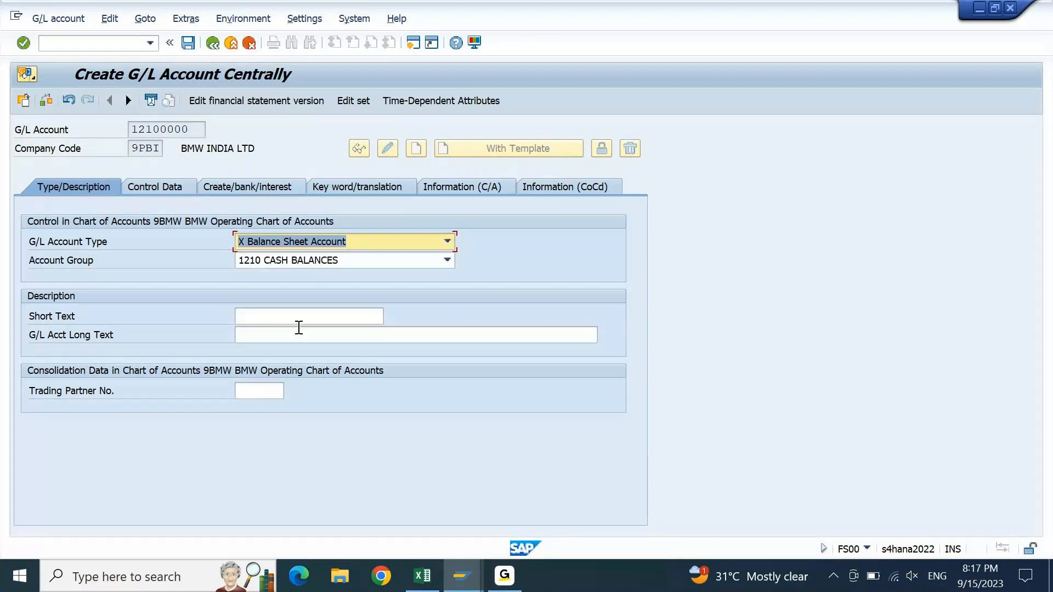
pyautogui.click(301, 262)
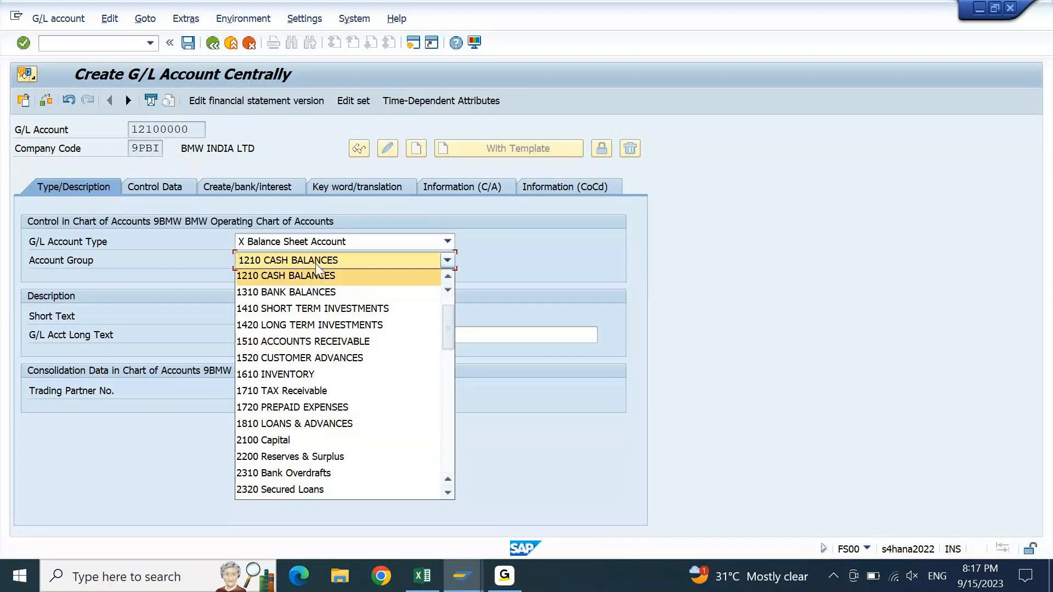
pyautogui.click(470, 268)
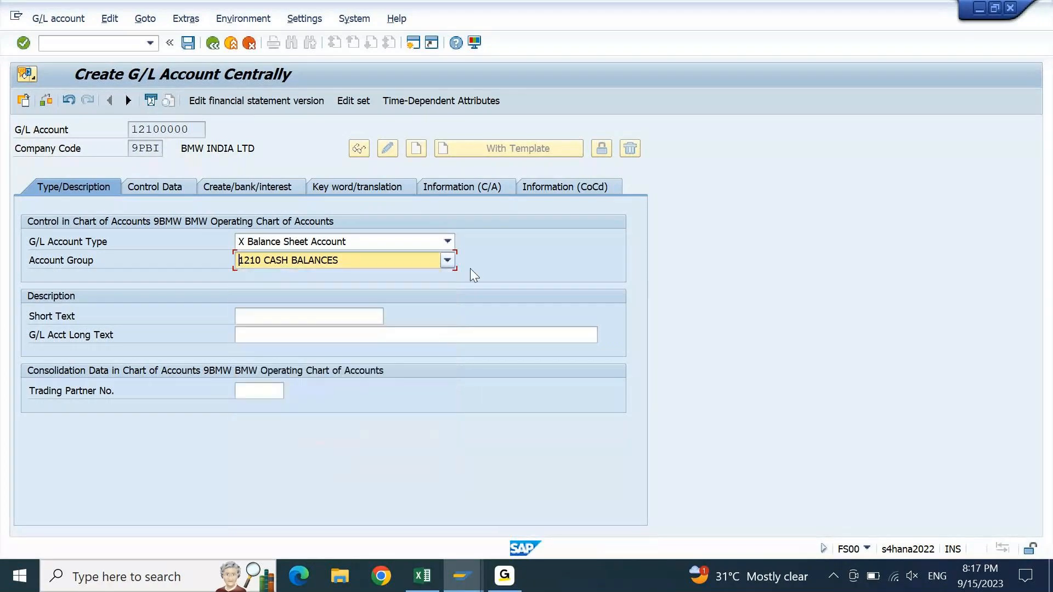
# - Enter CASH - MANUAL as the G/L account's Short Text
pyautogui.click(323, 319)
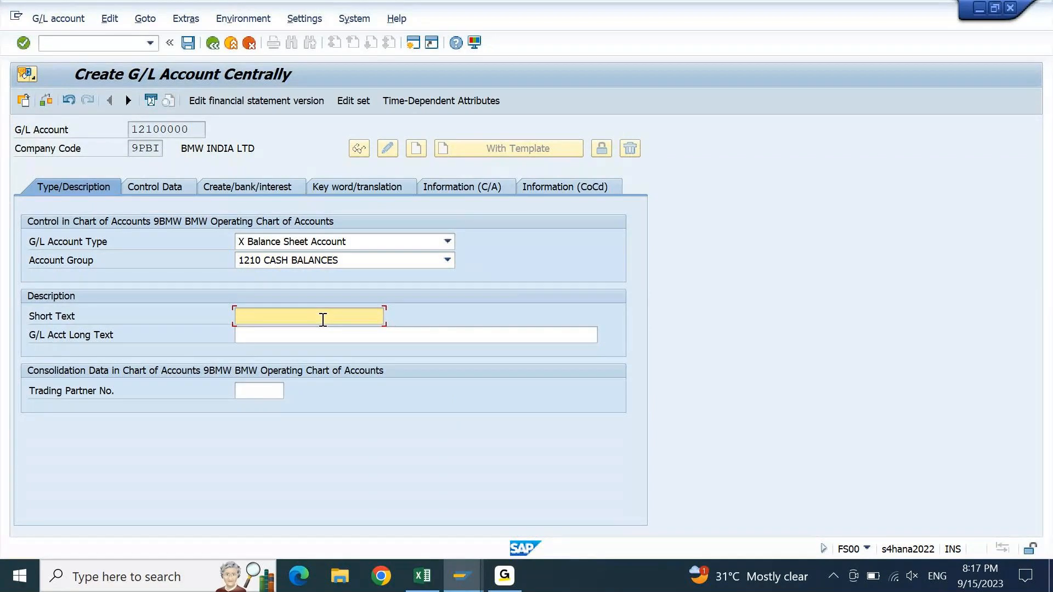
pyautogui.write('C')
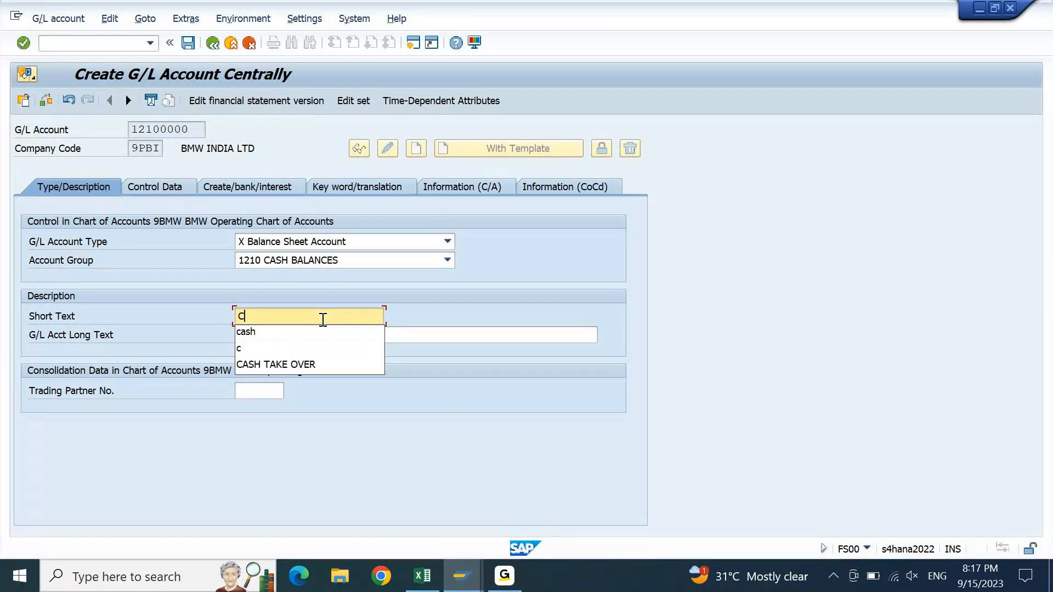
pyautogui.write('ASH - MANUAL')
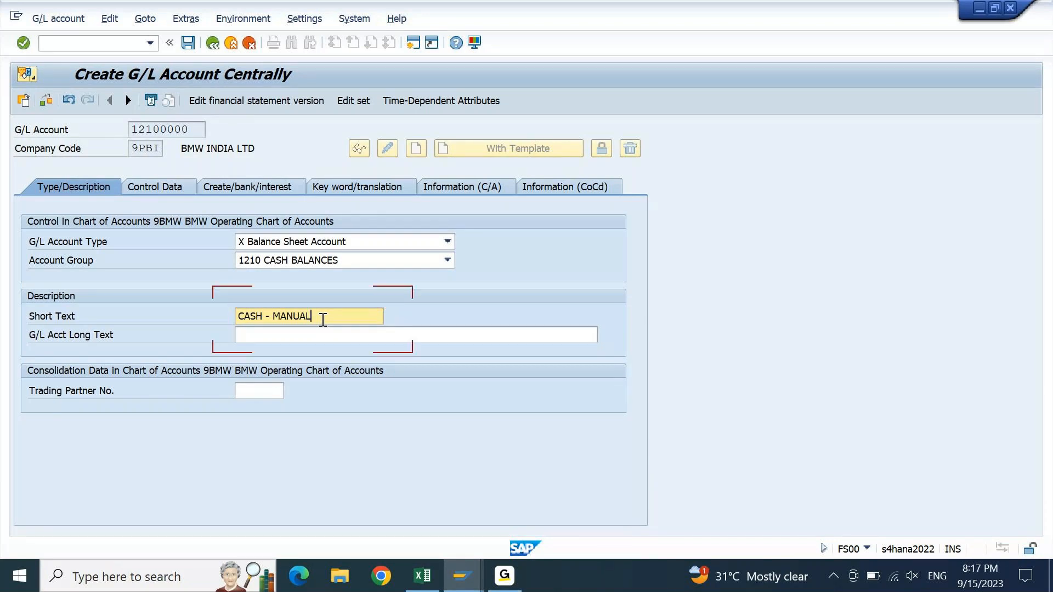
pyautogui.click(316, 341)
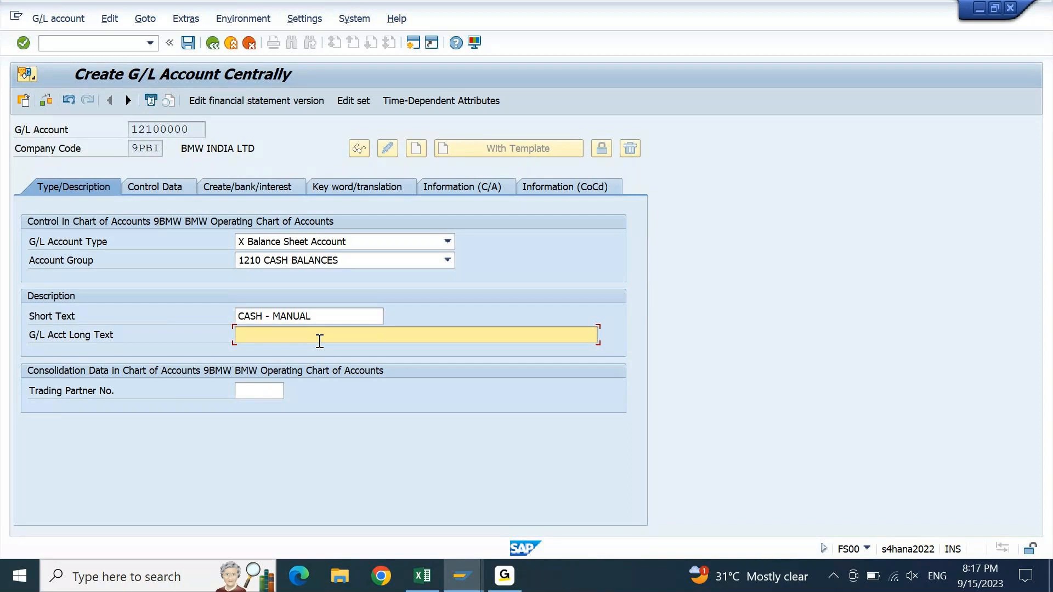
pyautogui.click(323, 317)
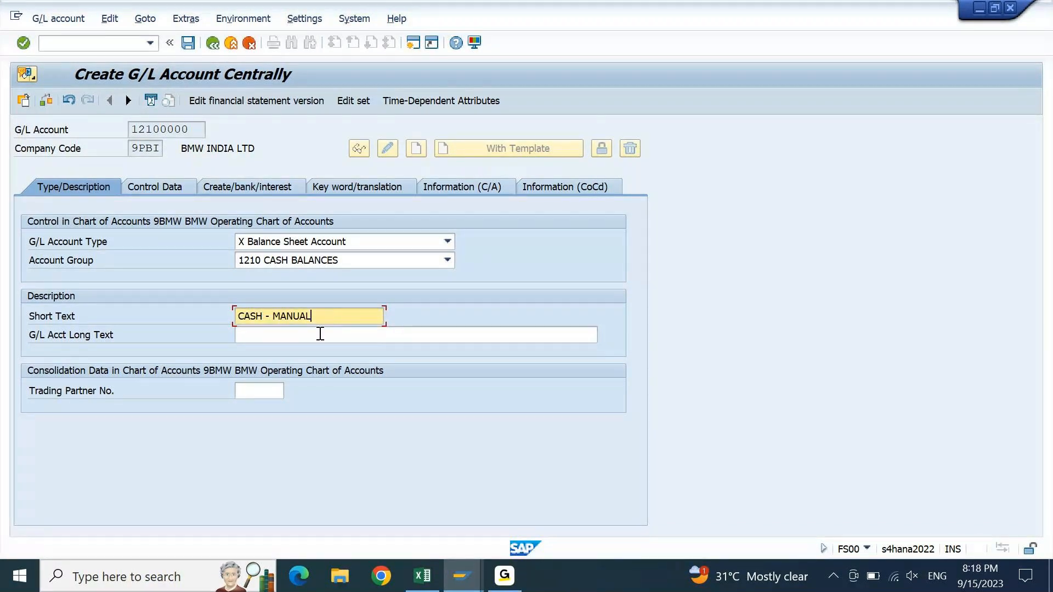
pyautogui.click(320, 336)
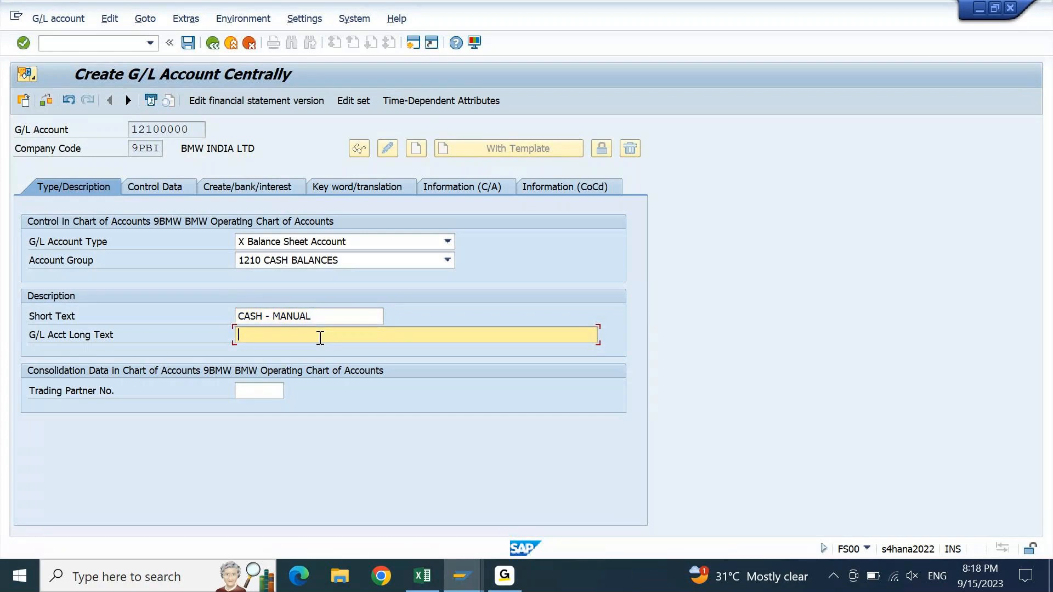
pyautogui.press('Return')
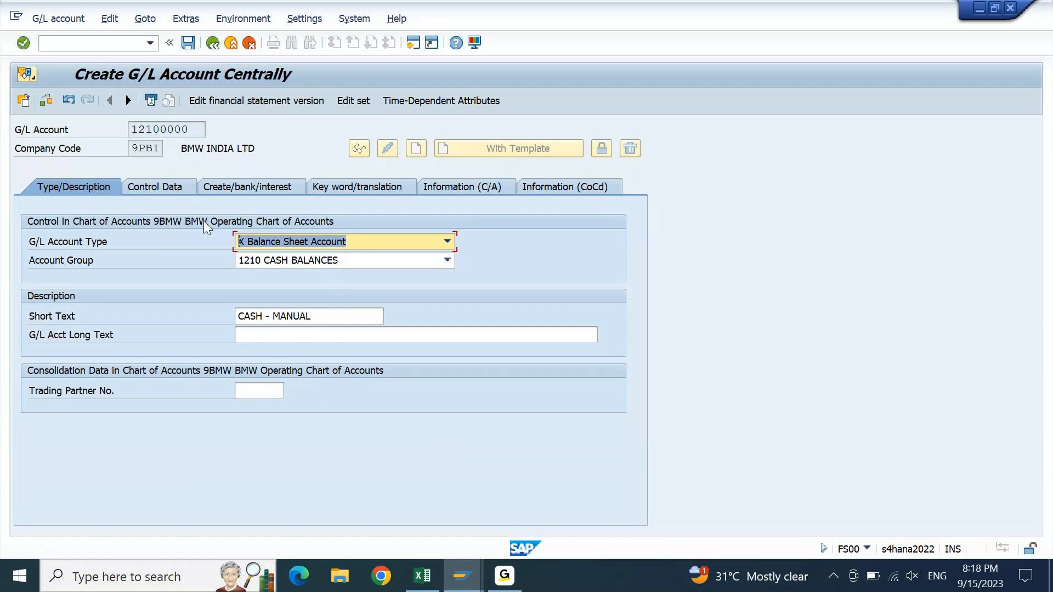
# - In the account's control data, set the Sort key to 001 Posting date
pyautogui.click(152, 182)
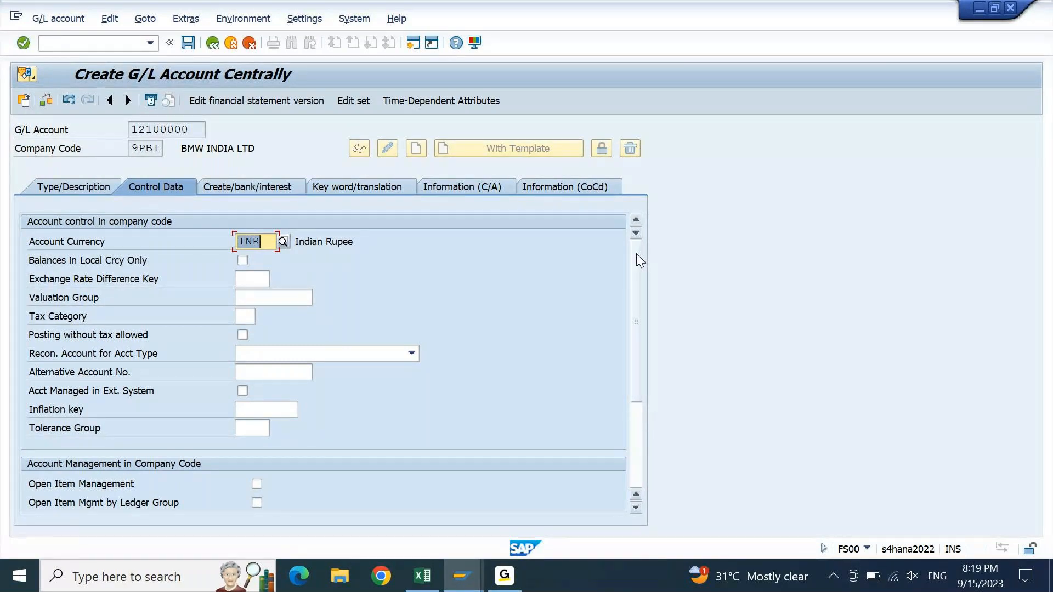
pyautogui.scroll(-2, 636, 253)
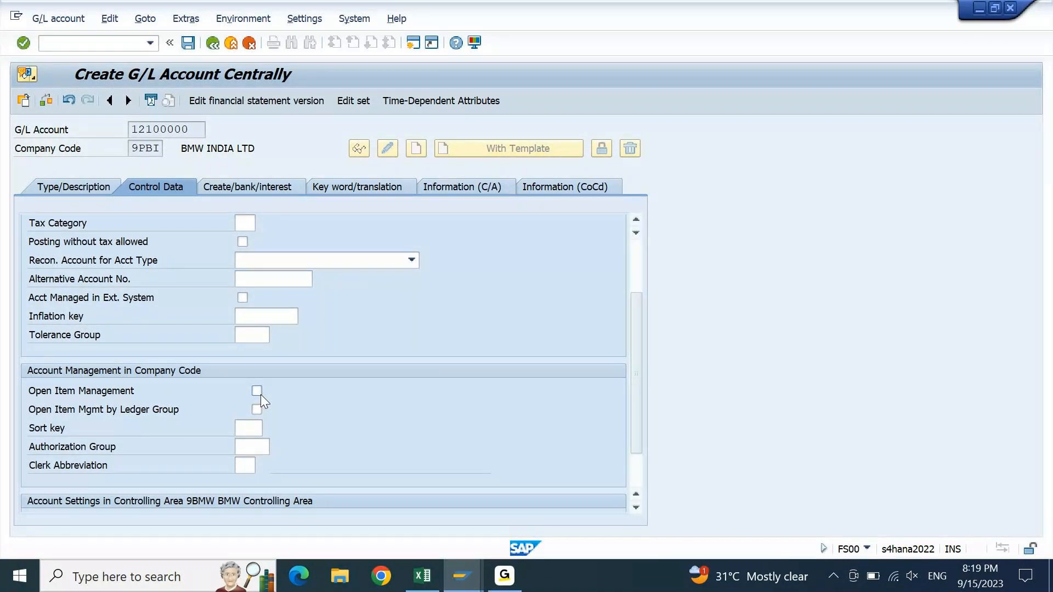
pyautogui.click(253, 427)
pyautogui.click(268, 427)
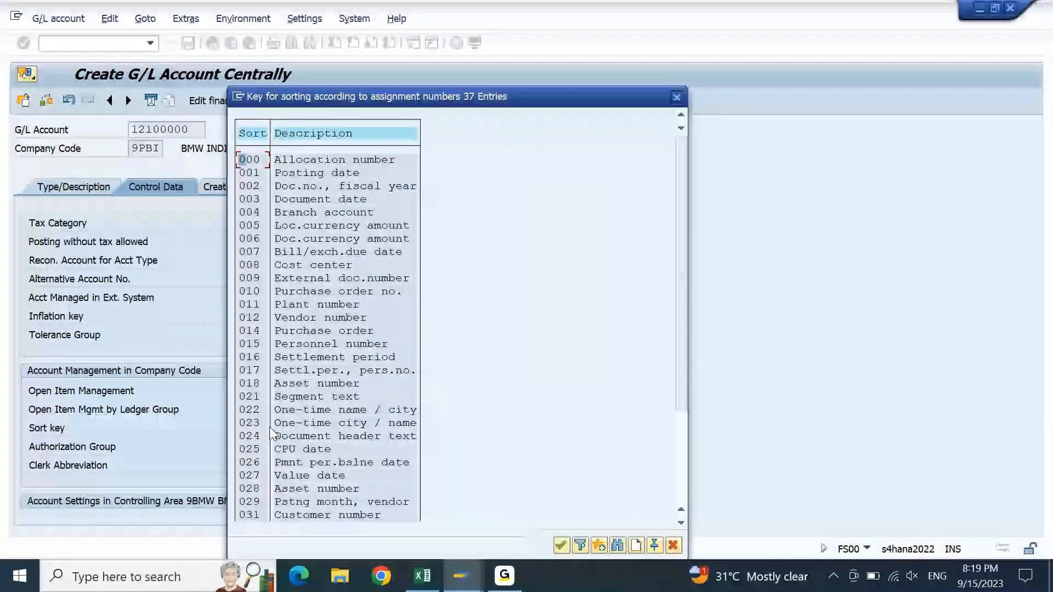
pyautogui.click(313, 175)
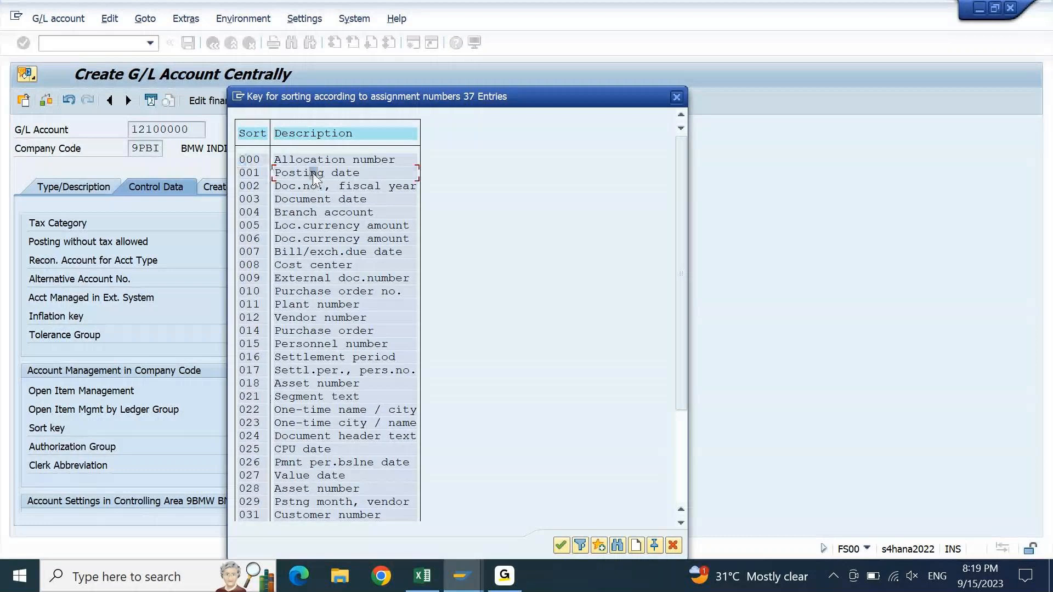
pyautogui.doubleClick(313, 174)
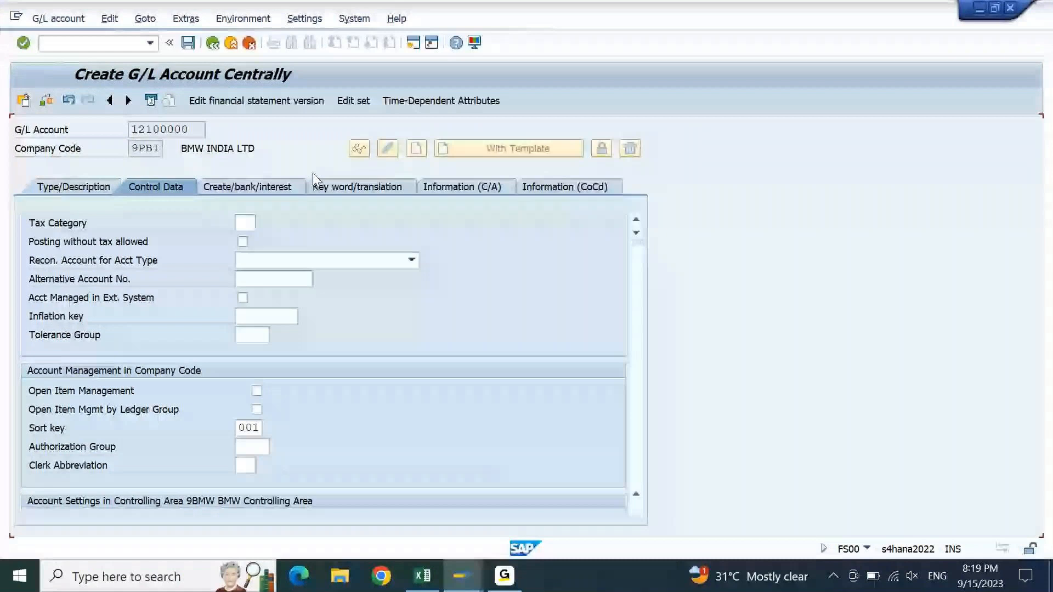
pyautogui.scroll(3, 644, 251)
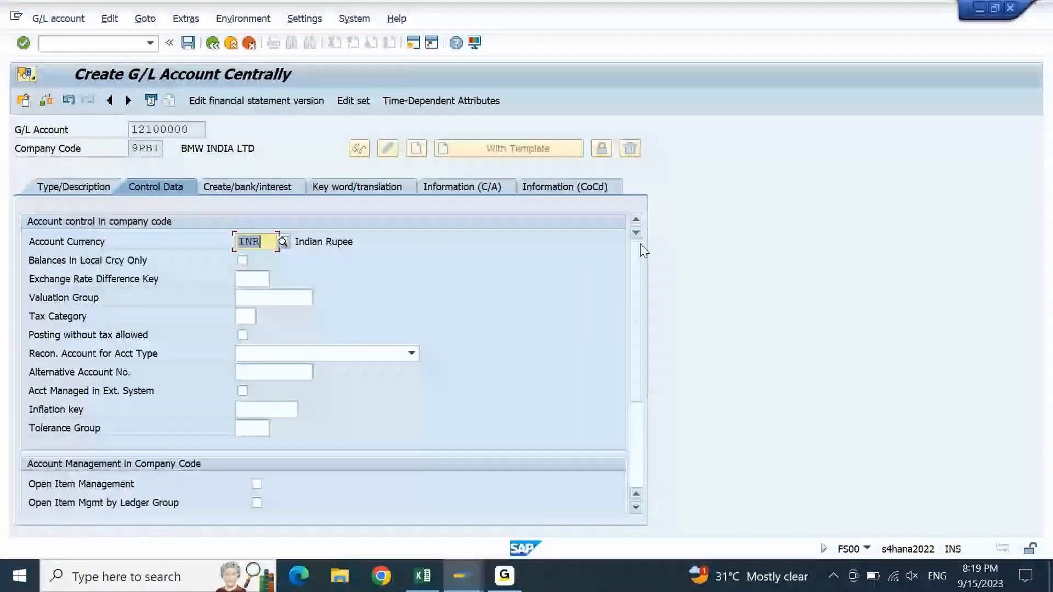
pyautogui.scroll(-3, 637, 328)
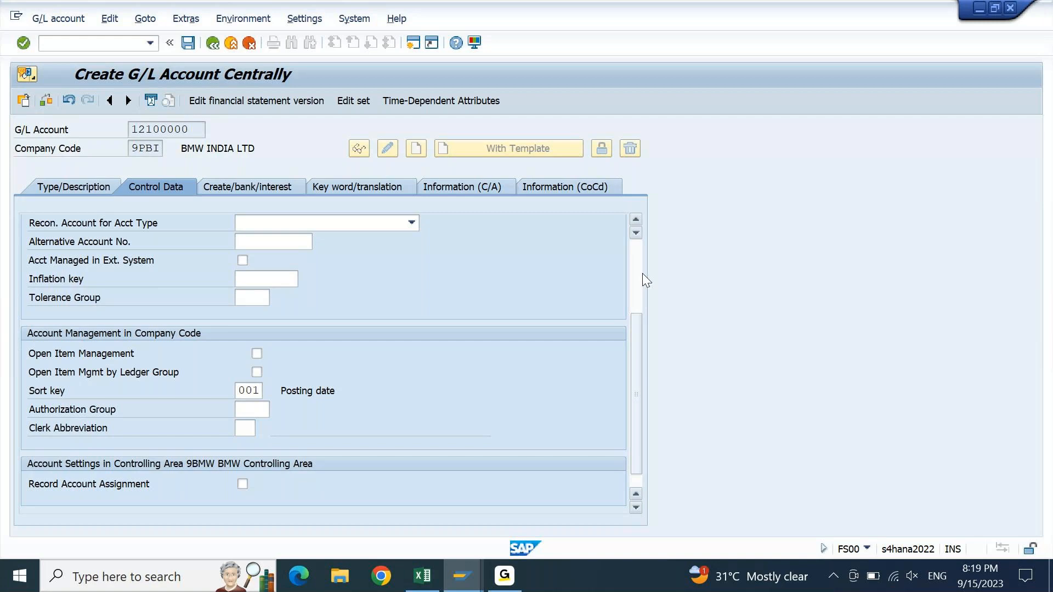
pyautogui.scroll(3, 636, 268)
# - Assign Field status group G001 General (with text, assignment) to the G/L account
pyautogui.click(268, 186)
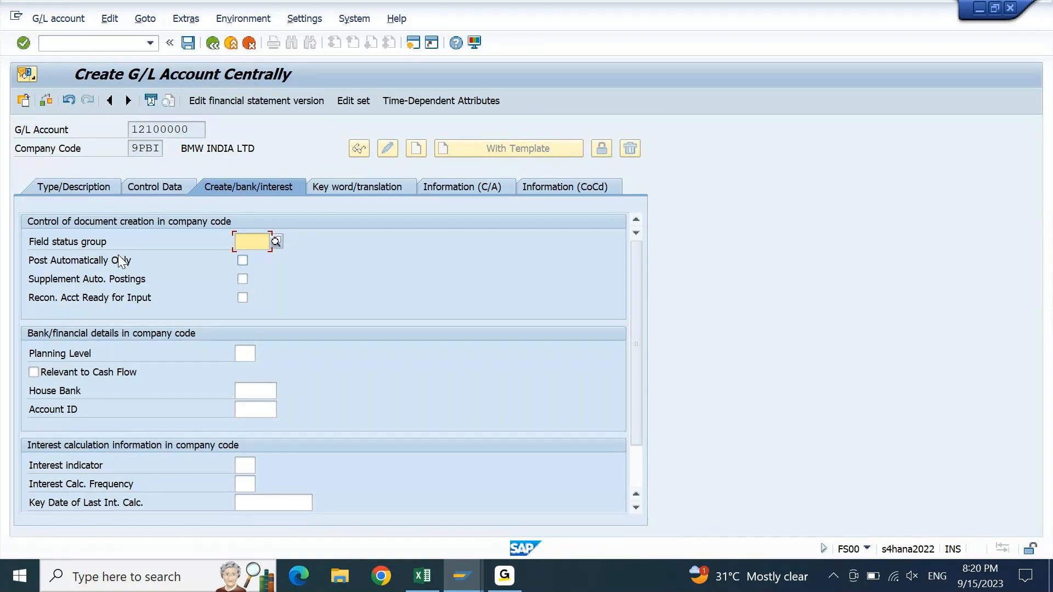
pyautogui.click(273, 245)
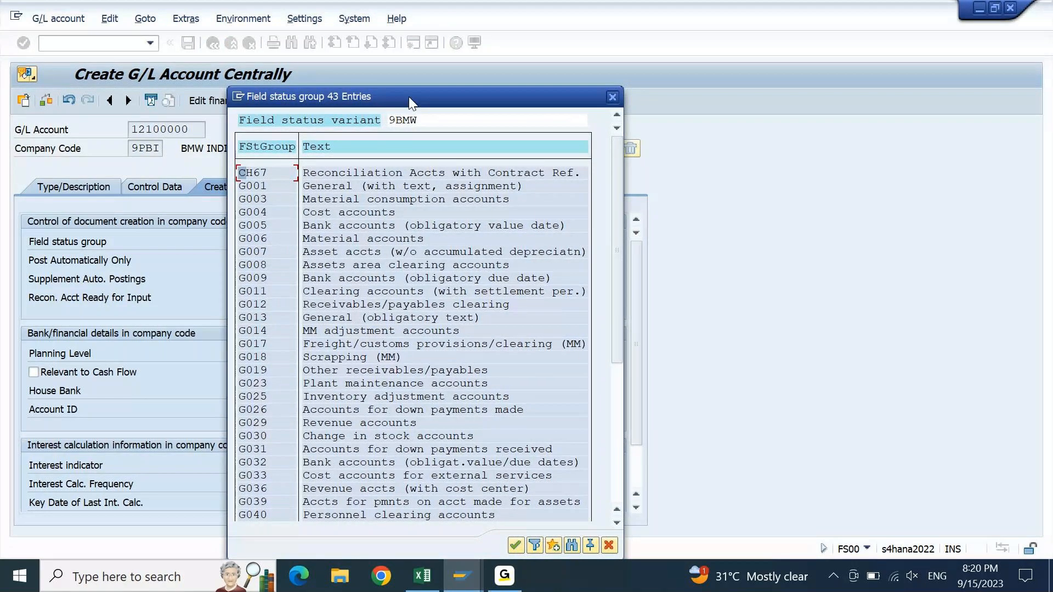
pyautogui.moveTo(410, 96); pyautogui.dragTo(679, 74)
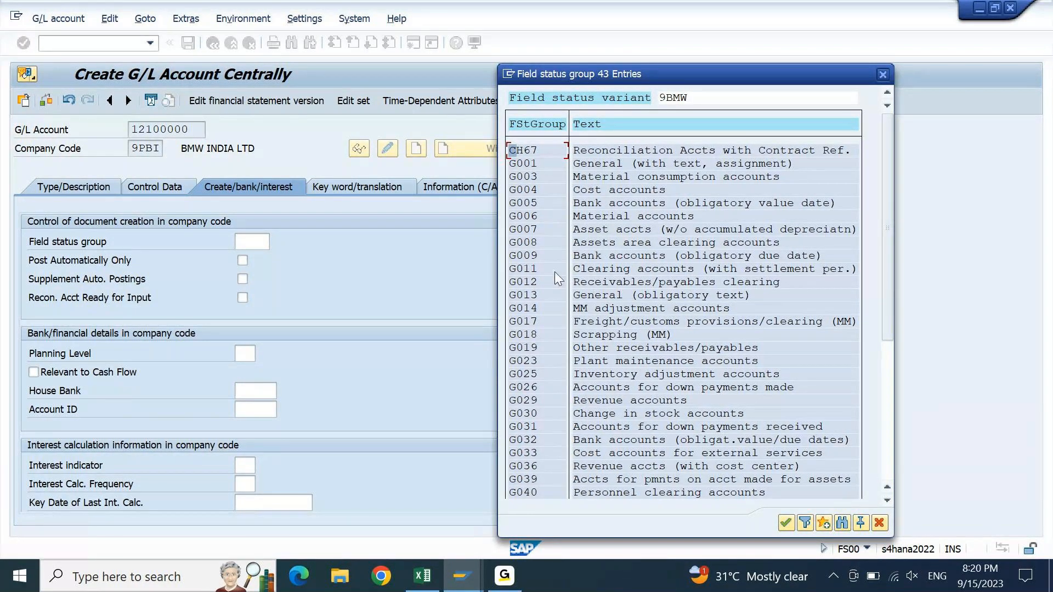
pyautogui.doubleClick(528, 164)
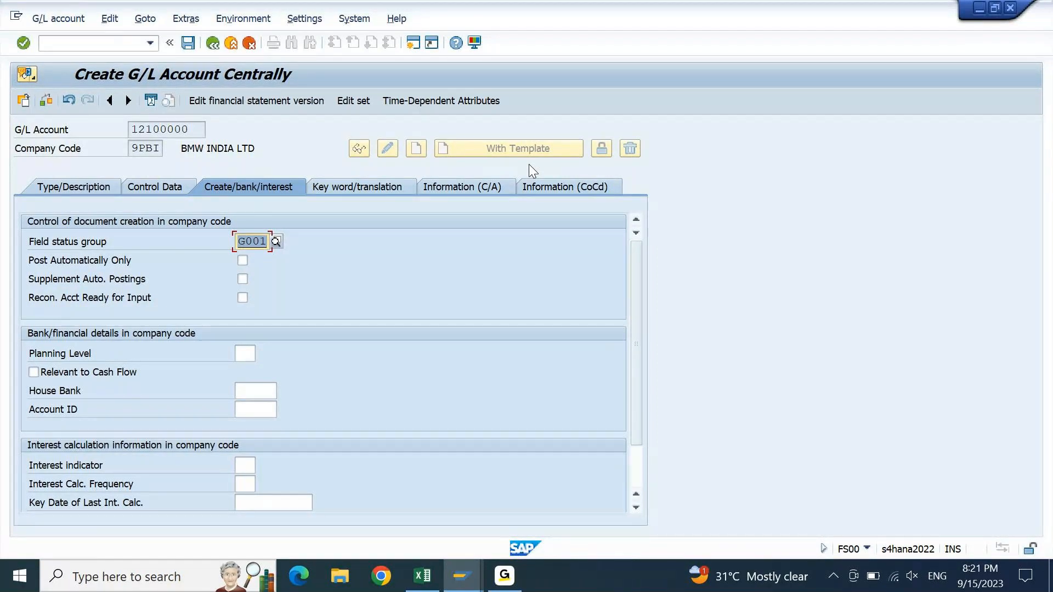
pyautogui.press('Return')
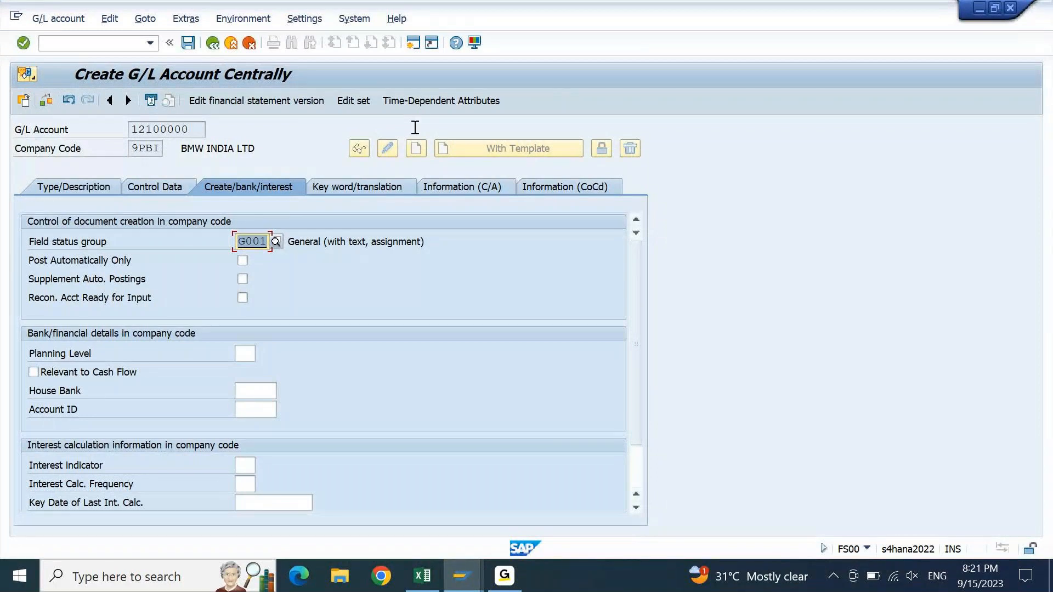
# - Review the new account's header, type and description, control data with sort key, and field status group
pyautogui.click(94, 190)
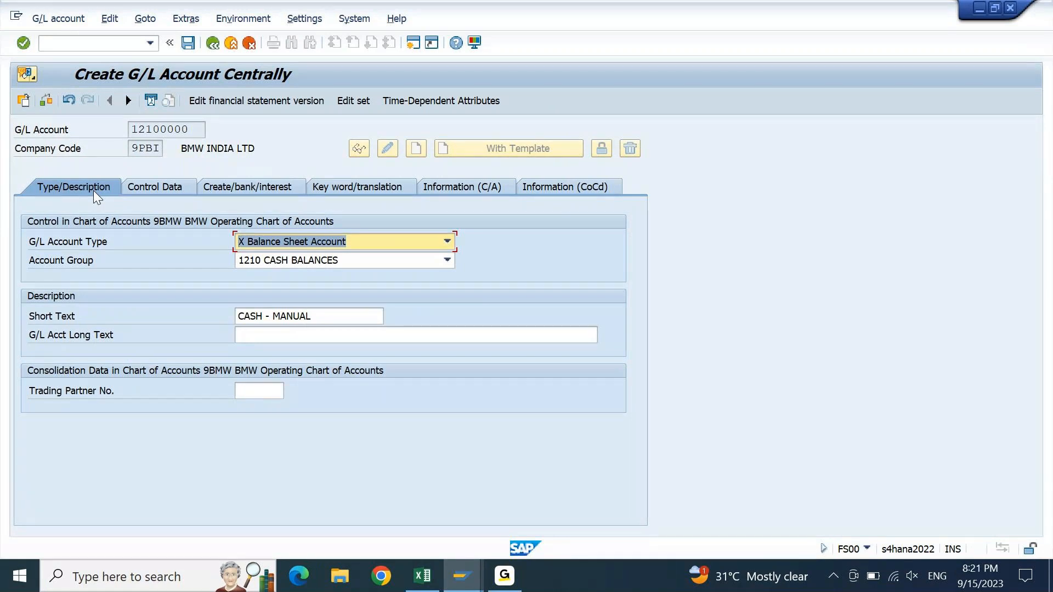
pyautogui.click(175, 130)
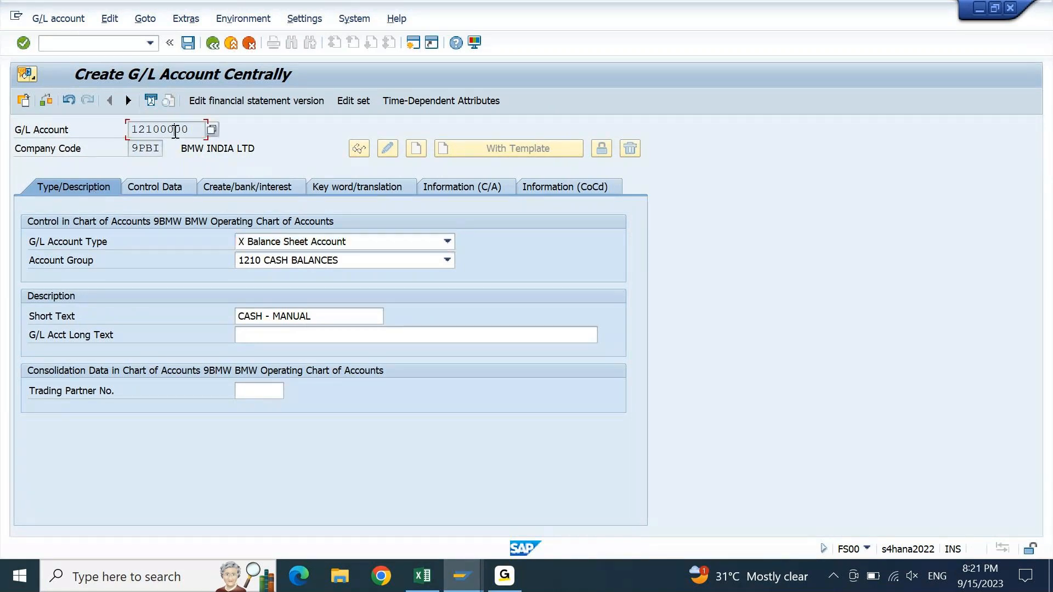
pyautogui.click(154, 149)
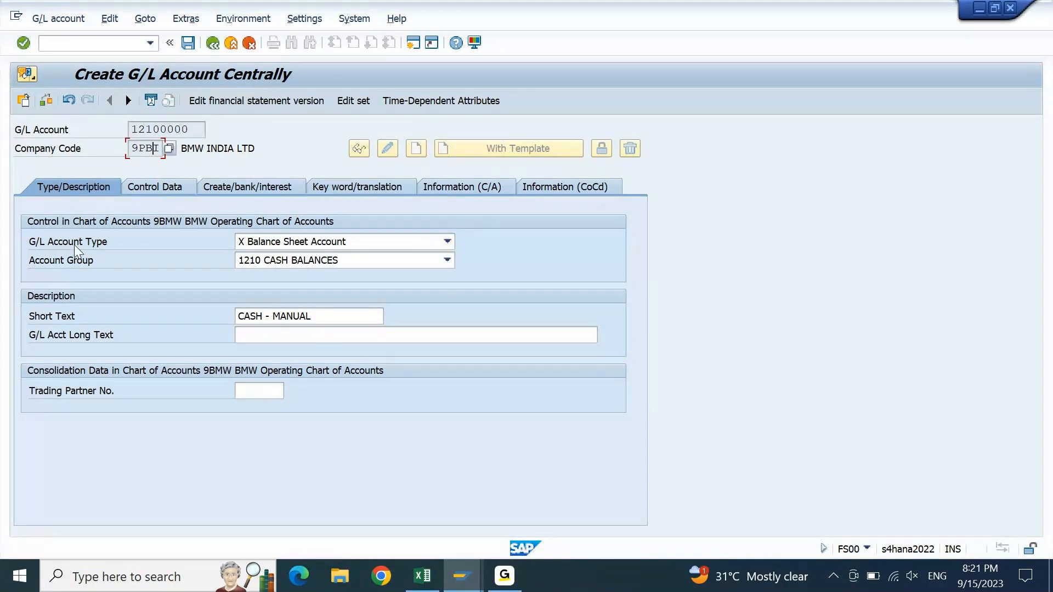
pyautogui.click(75, 264)
pyautogui.click(170, 191)
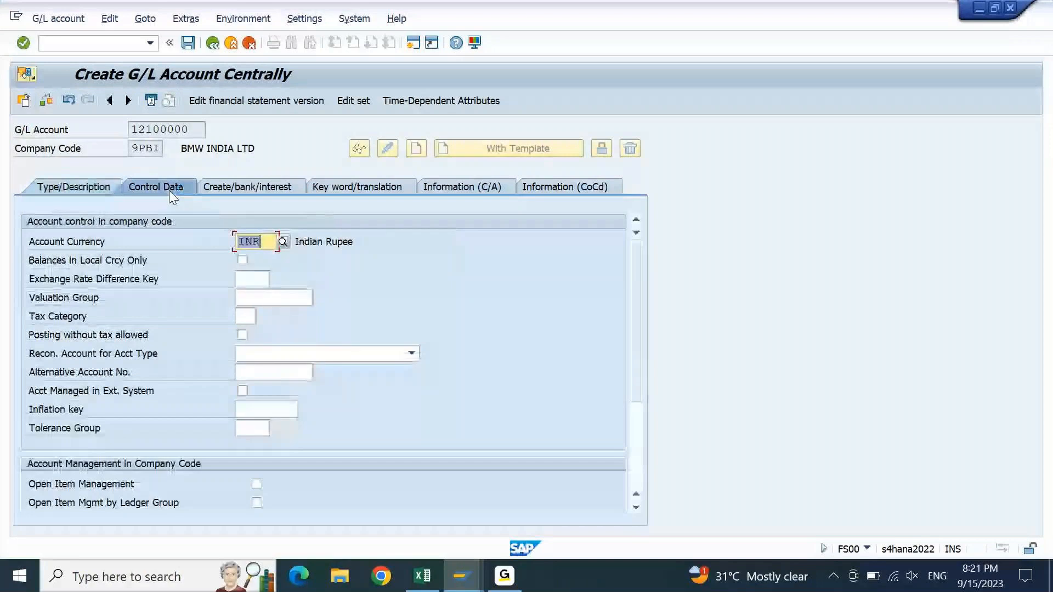
pyautogui.moveTo(640, 293); pyautogui.dragTo(638, 383)
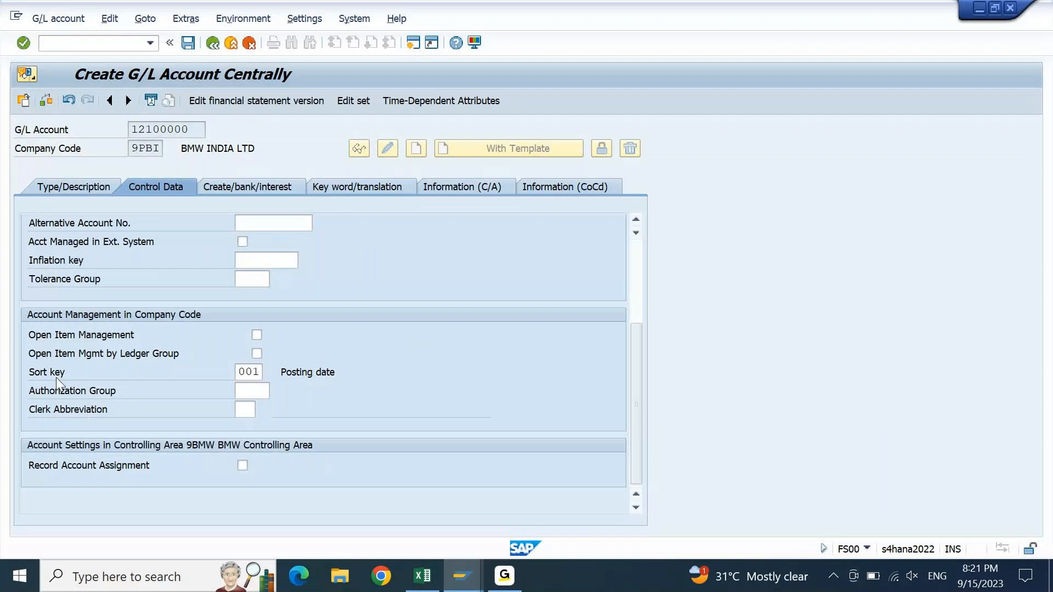
pyautogui.click(248, 188)
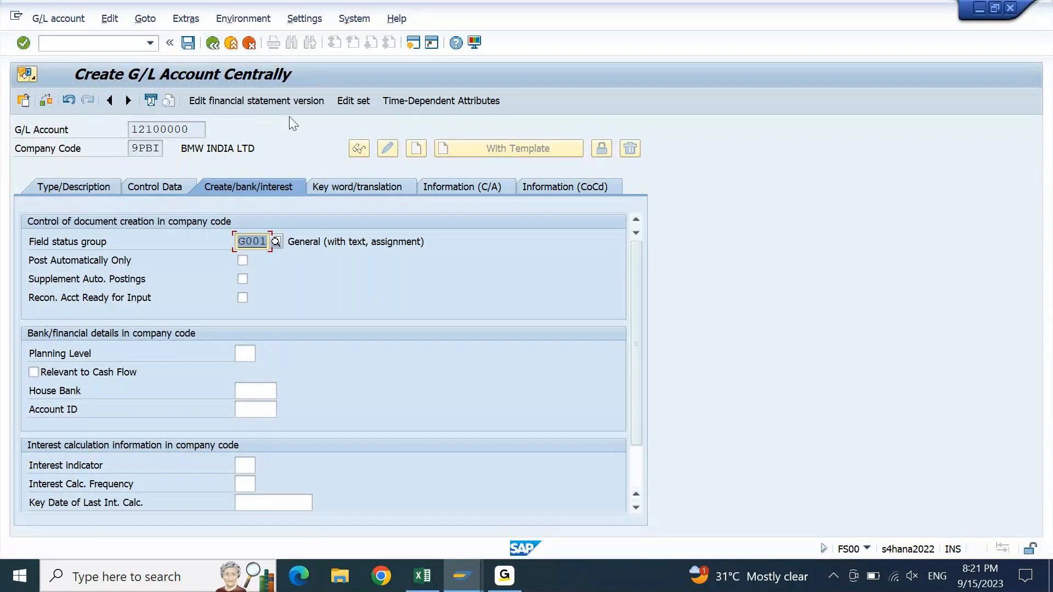
# - Validate and save the new G/L account, accepting the local currency warning
pyautogui.click(23, 44)
pyautogui.click(23, 44)
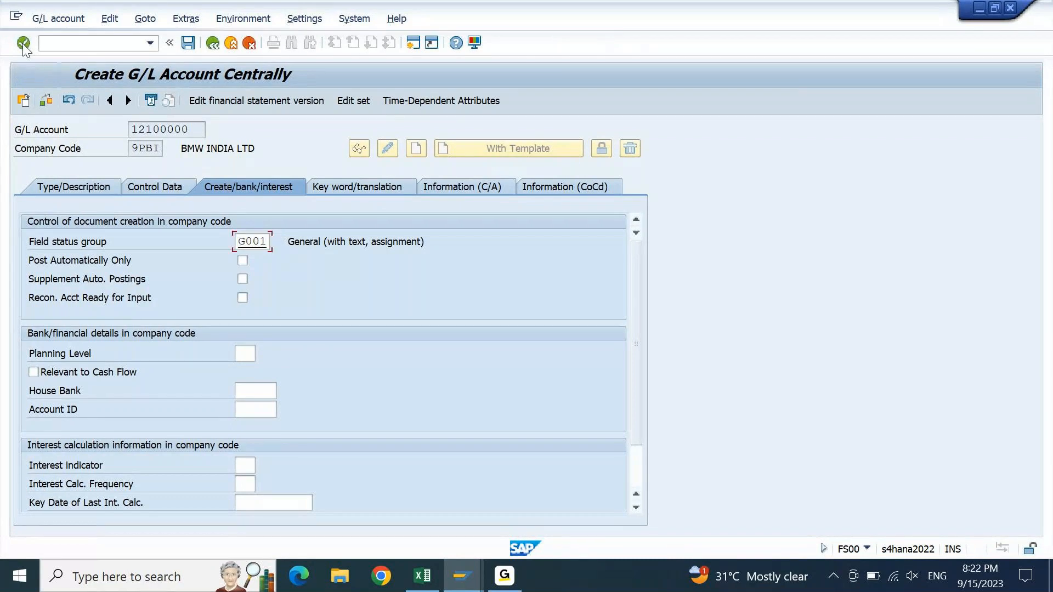
pyautogui.click(24, 44)
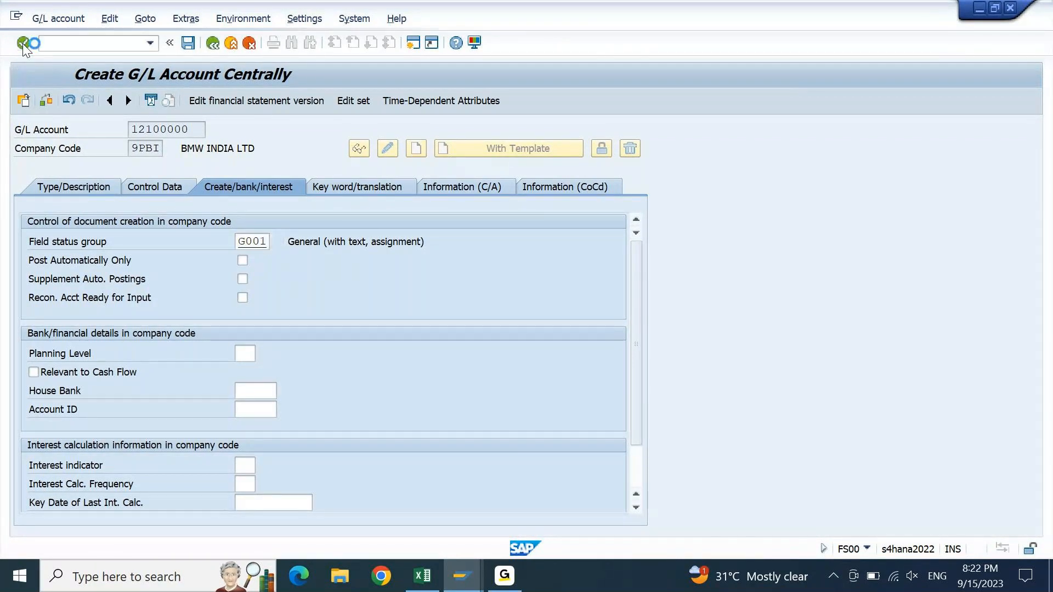
pyautogui.click(188, 47)
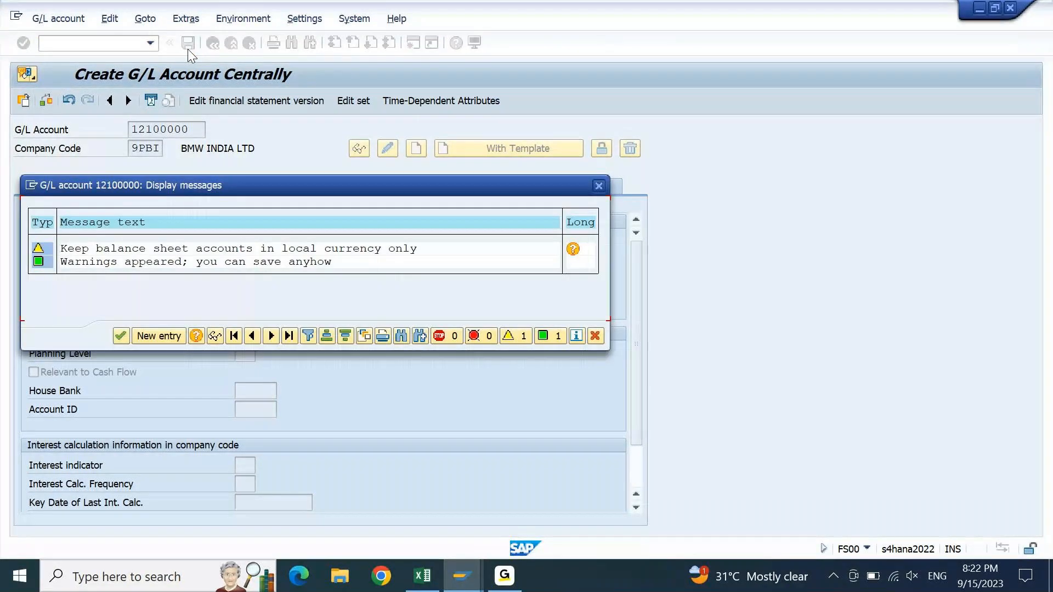
pyautogui.moveTo(239, 189); pyautogui.dragTo(426, 176)
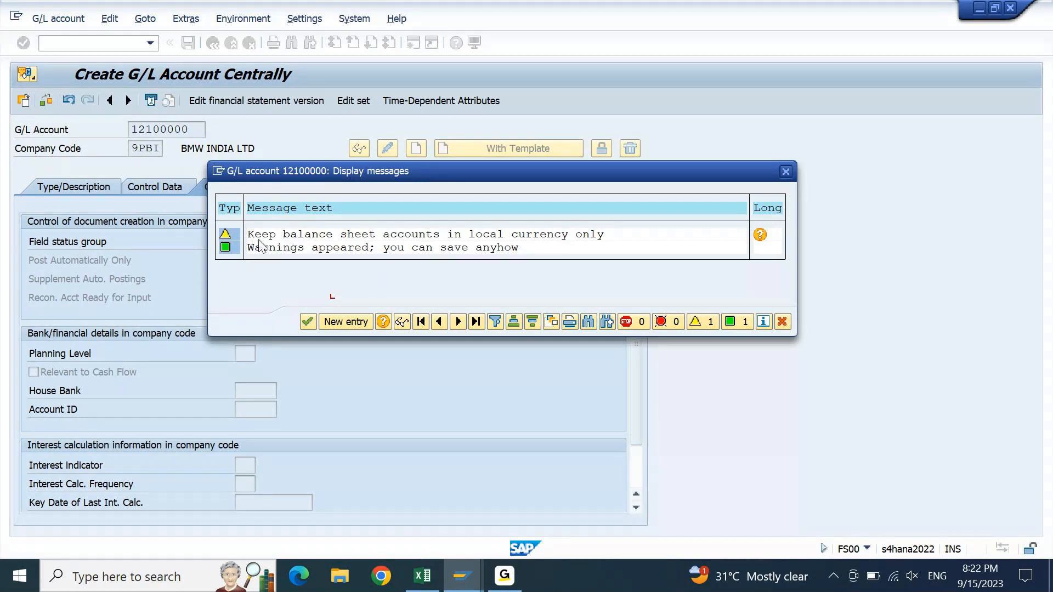
pyautogui.click(235, 250)
pyautogui.click(234, 233)
pyautogui.click(311, 323)
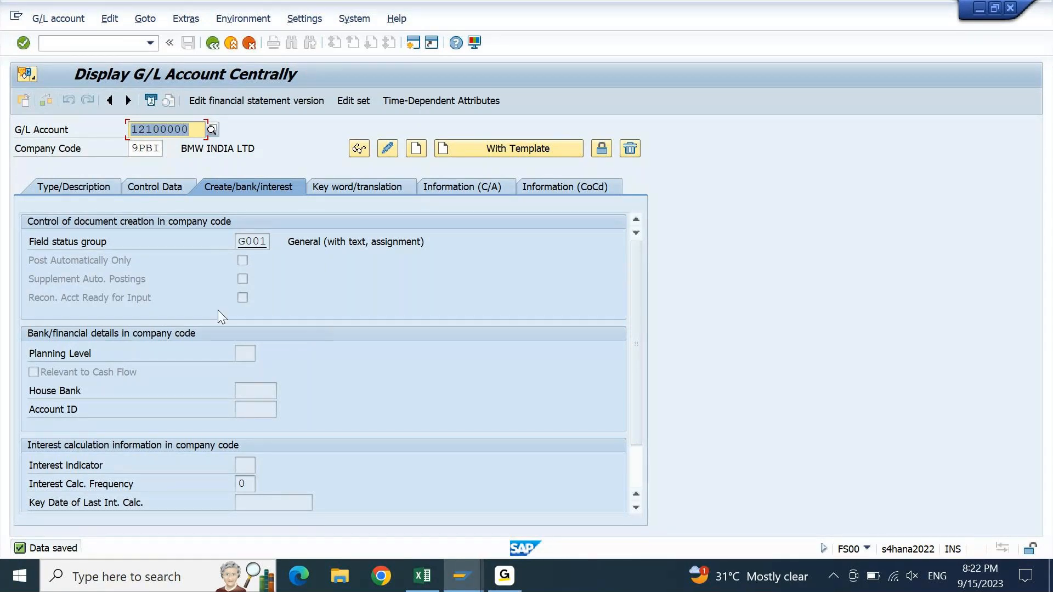
# - Review the saved account's type, account group, Short Text and Long Text
pyautogui.click(99, 185)
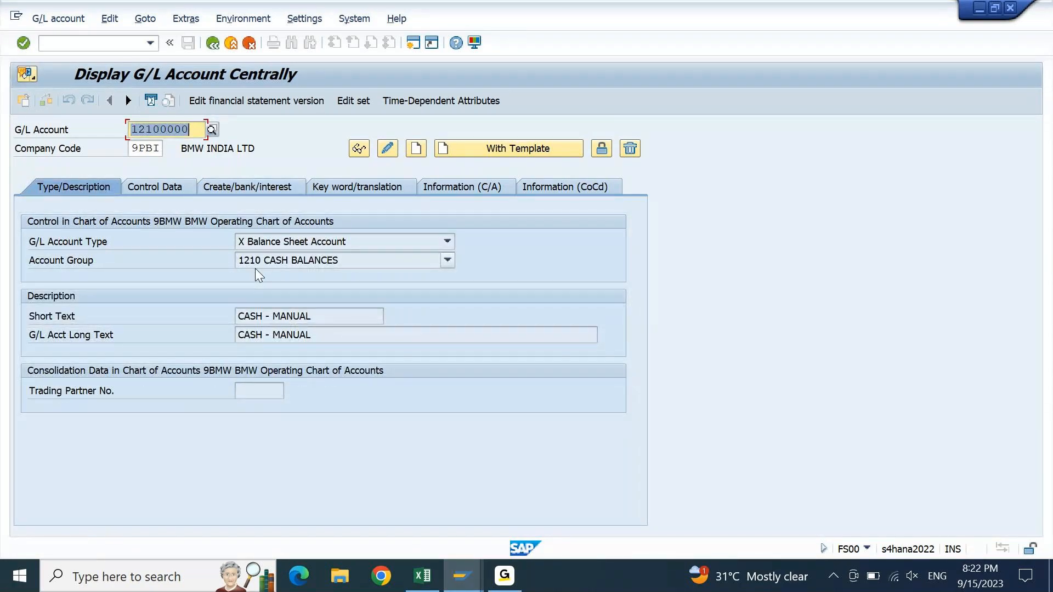
pyautogui.moveTo(314, 316); pyautogui.dragTo(196, 338)
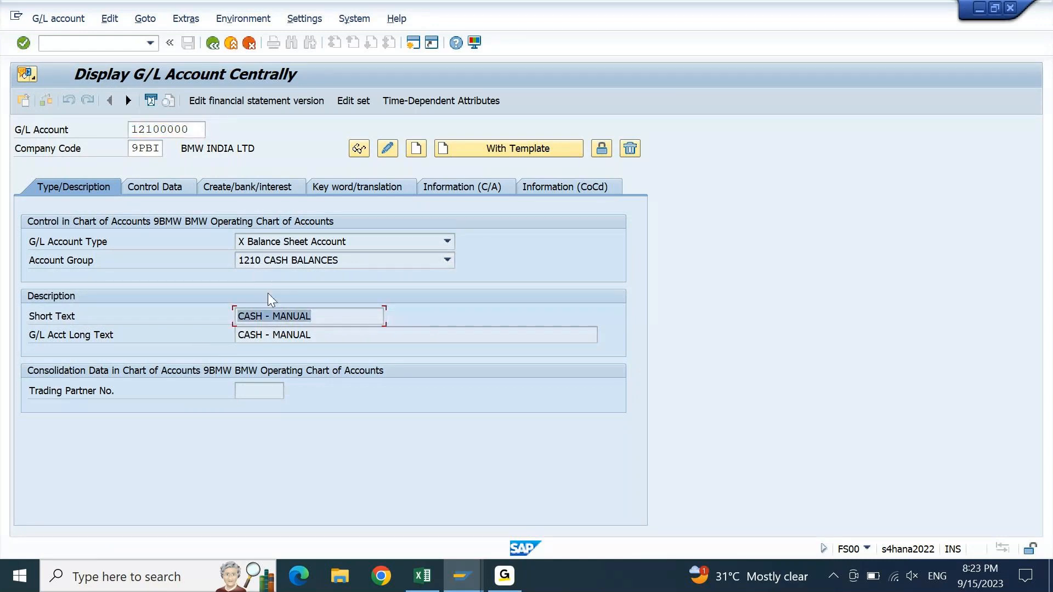
pyautogui.click(318, 335)
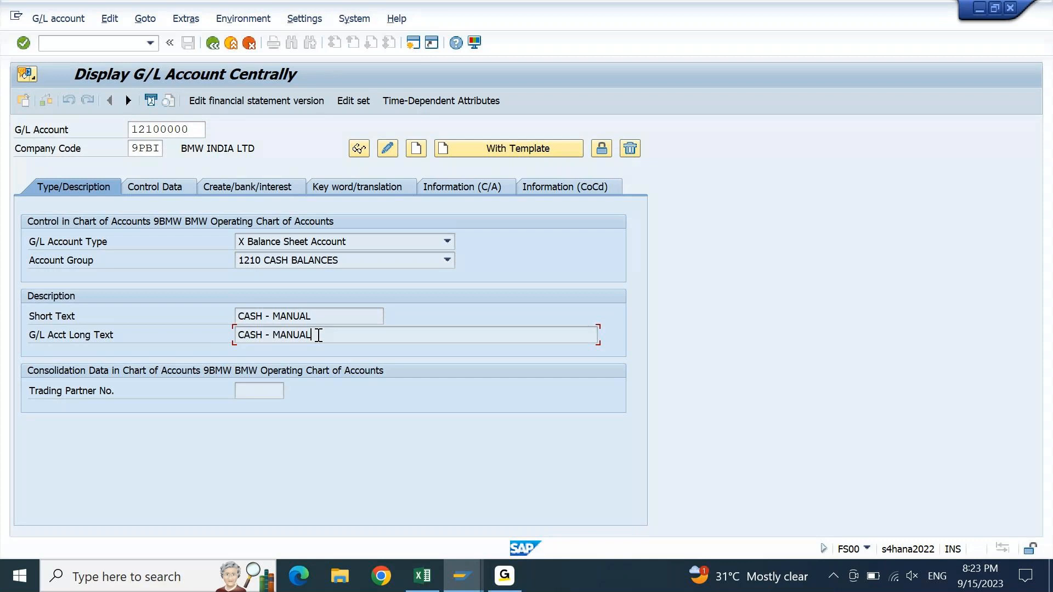
# - Switch to the Excel workbook and enter the heading "GL MASTER has two Segments" in A2328 of the 9PM IST B2 REGULAR BATCH sheet
pyautogui.click(428, 579)
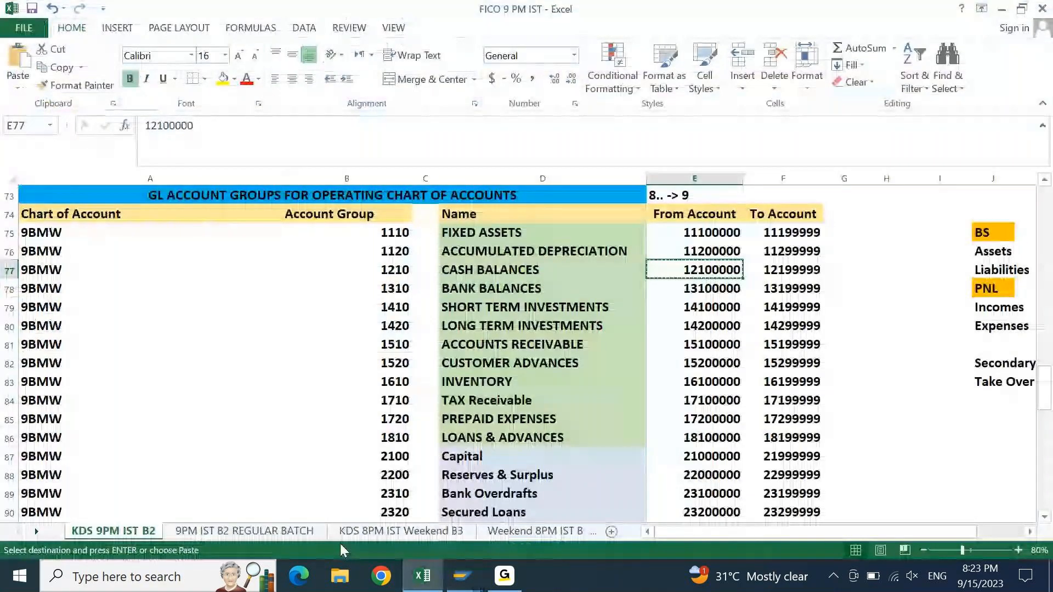
pyautogui.click(279, 531)
pyautogui.press('Down')
pyautogui.press('Down')
pyautogui.press('Down')
pyautogui.press('Down')
pyautogui.press('Down')
pyautogui.press('Down')
pyautogui.press('Down')
pyautogui.press('Down')
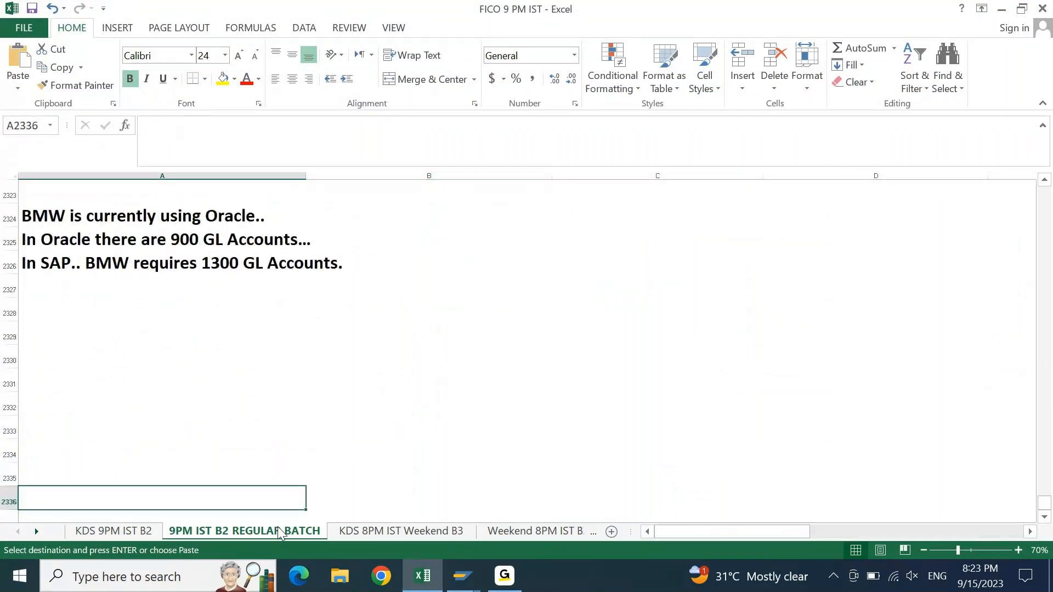
pyautogui.press('Up')
pyautogui.press('Up')
pyautogui.press('Up')
pyautogui.press('Up')
pyautogui.press('Up')
pyautogui.press('Up')
pyautogui.press('Up')
pyautogui.press('Up')
pyautogui.write('GL ')
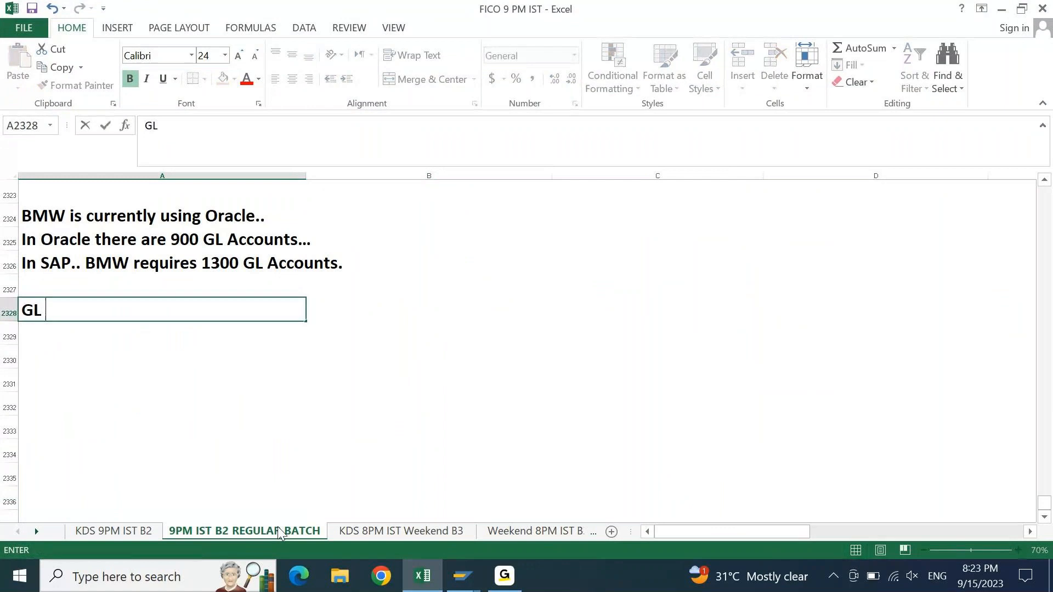
pyautogui.write('MASTER H')
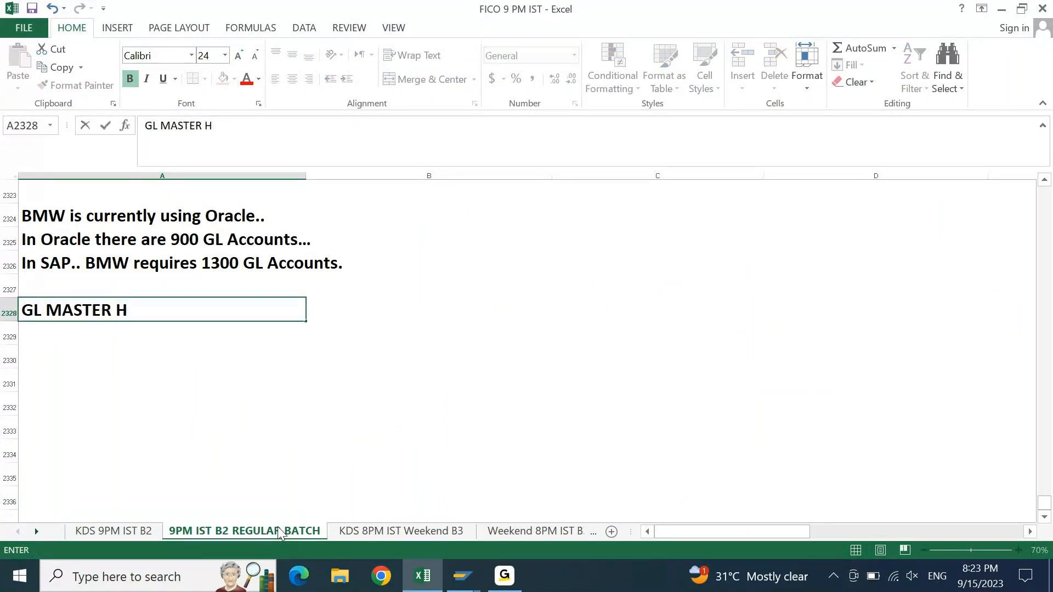
pyautogui.press('BackSpace')
pyautogui.write('has two S')
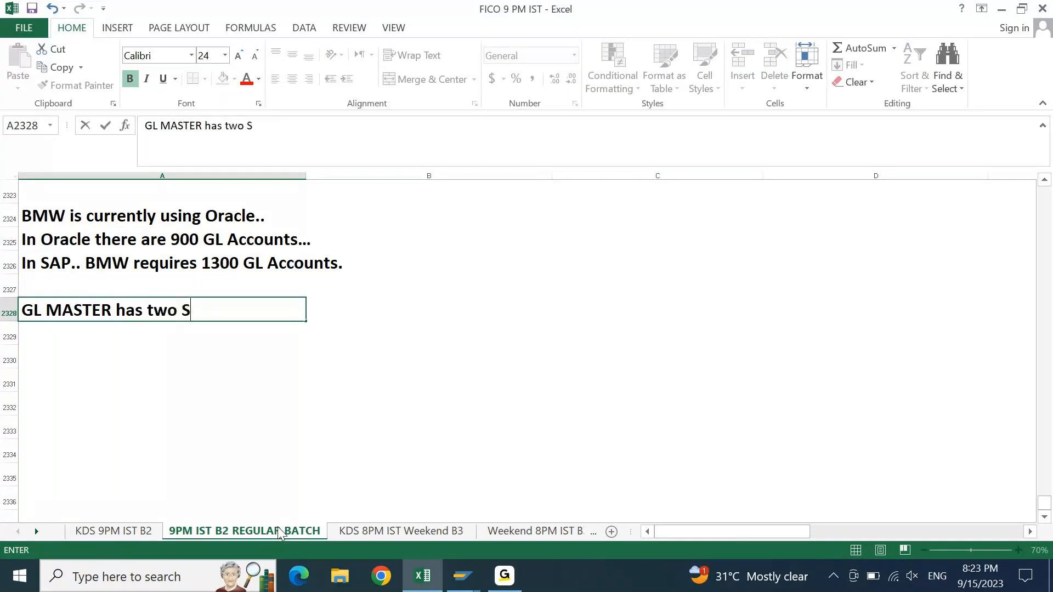
pyautogui.write('egment')
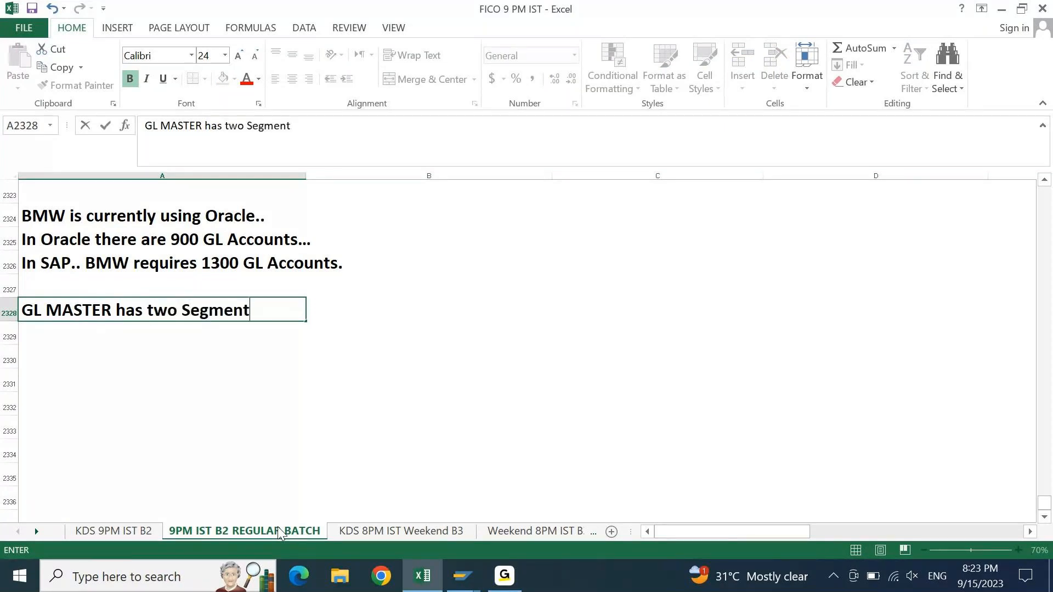
pyautogui.write('s')
pyautogui.press('Return')
# - List "1. COA Segment" in A2329 and "2. Co. Code Segment" in A2330
pyautogui.write('1.')
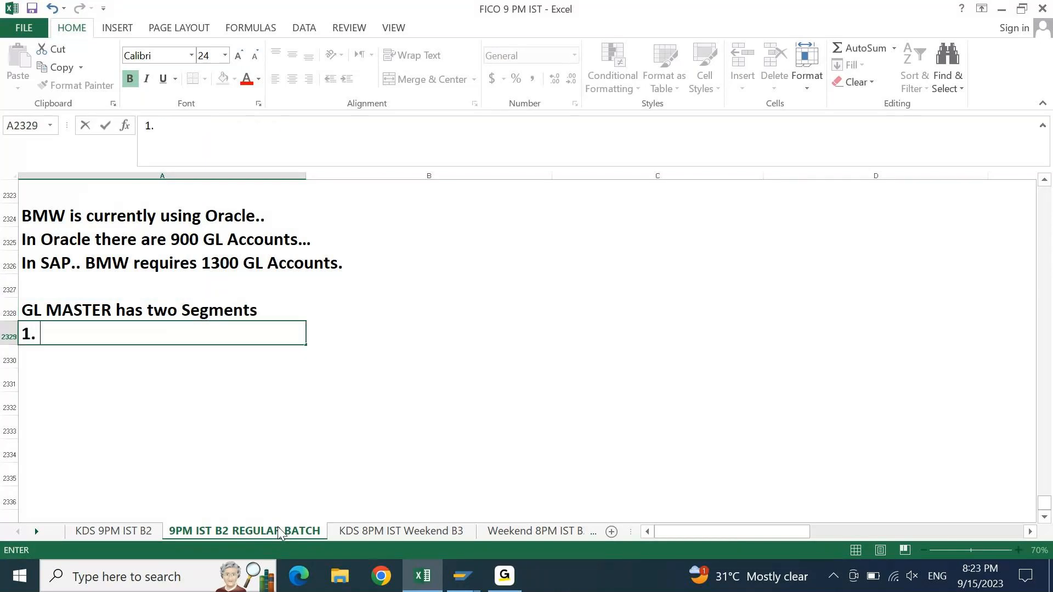
pyautogui.write('COA Seg')
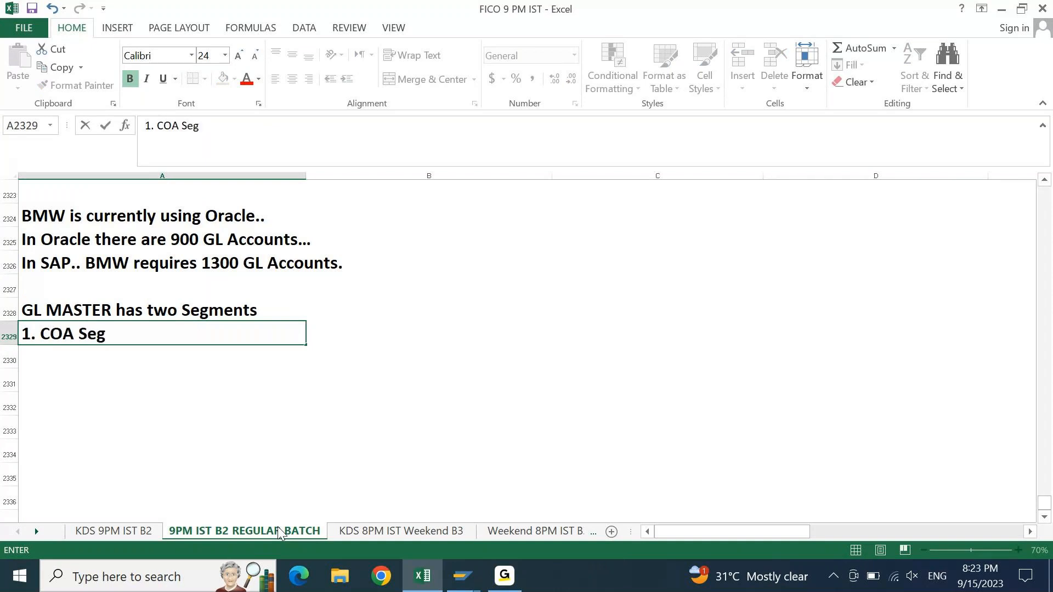
pyautogui.write('ment')
pyautogui.press('Return')
pyautogui.write('2. Co')
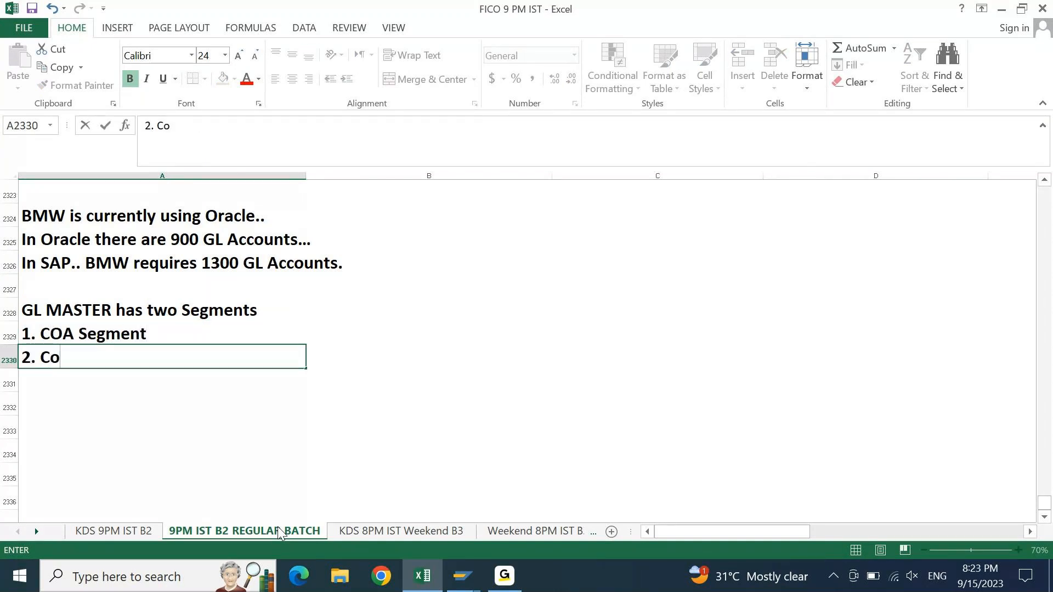
pyautogui.write('. Code D')
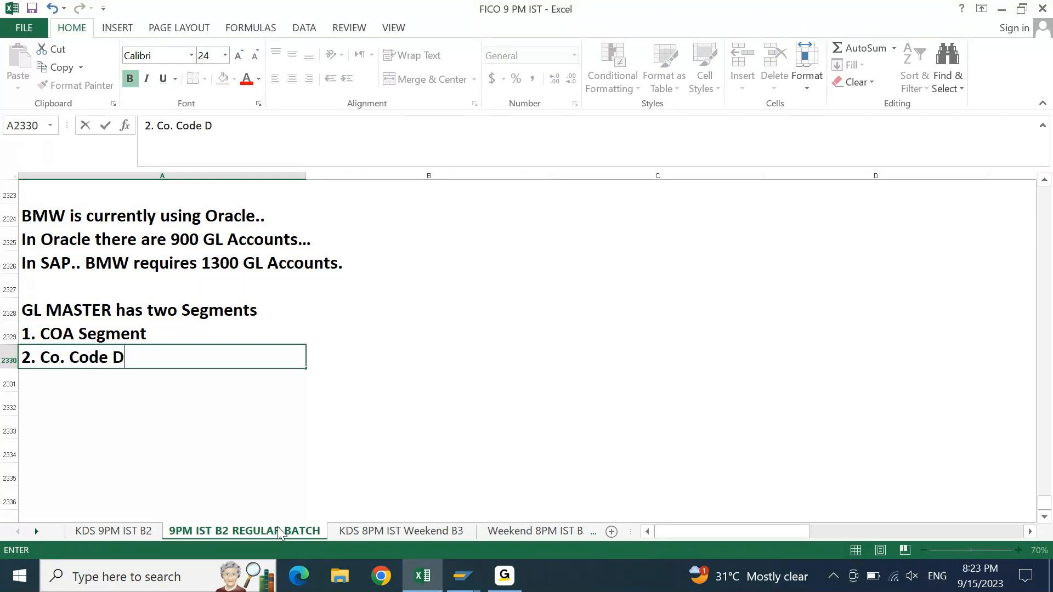
pyautogui.press('BackSpace')
pyautogui.write('Segment')
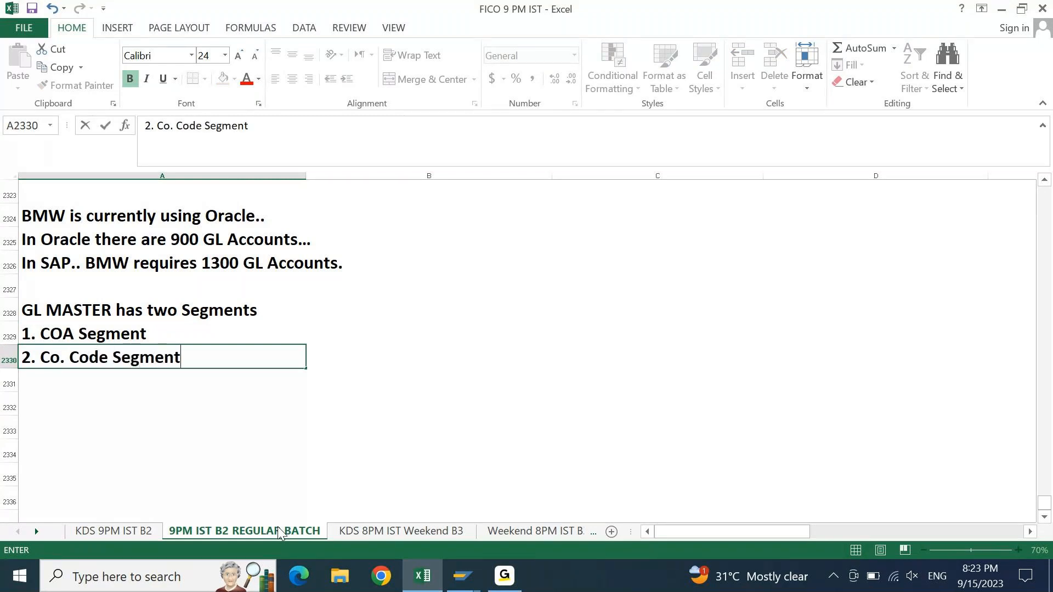
pyautogui.hotkey('ctrl', 'Return')
# - Enter "Table: SKA1" beside the COA segment and "Table: SKB1" beside the company code segment in column B
pyautogui.press('Up')
pyautogui.press('Right')
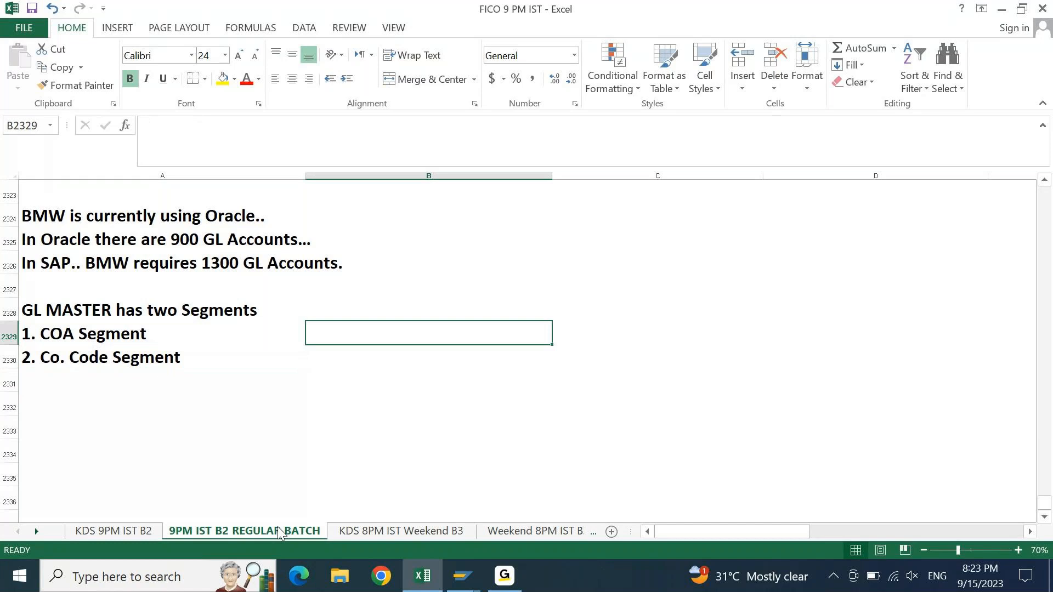
pyautogui.write('Table: ')
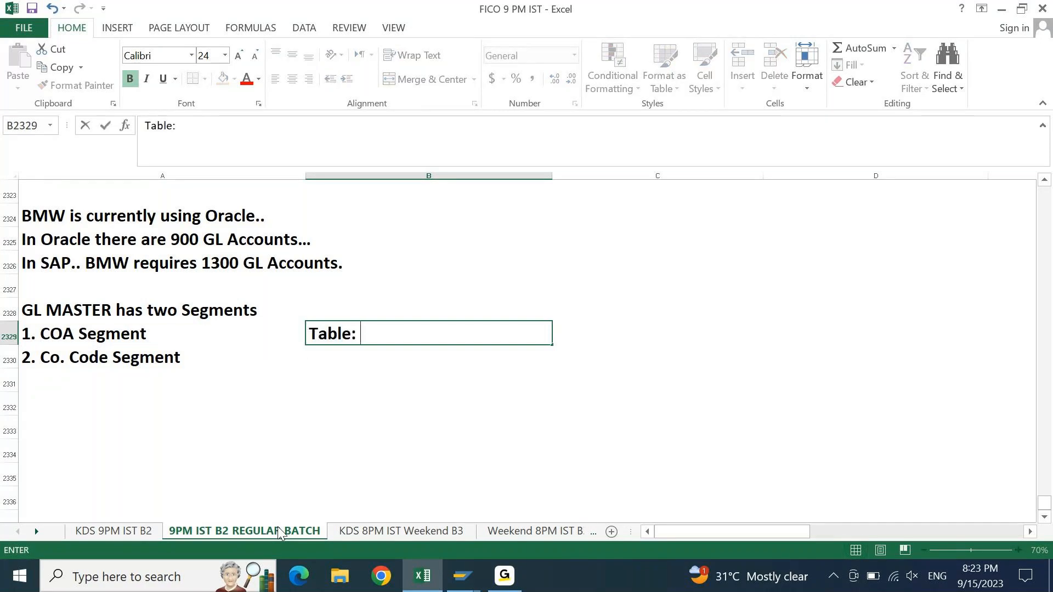
pyautogui.write('SKA1')
pyautogui.press('Return')
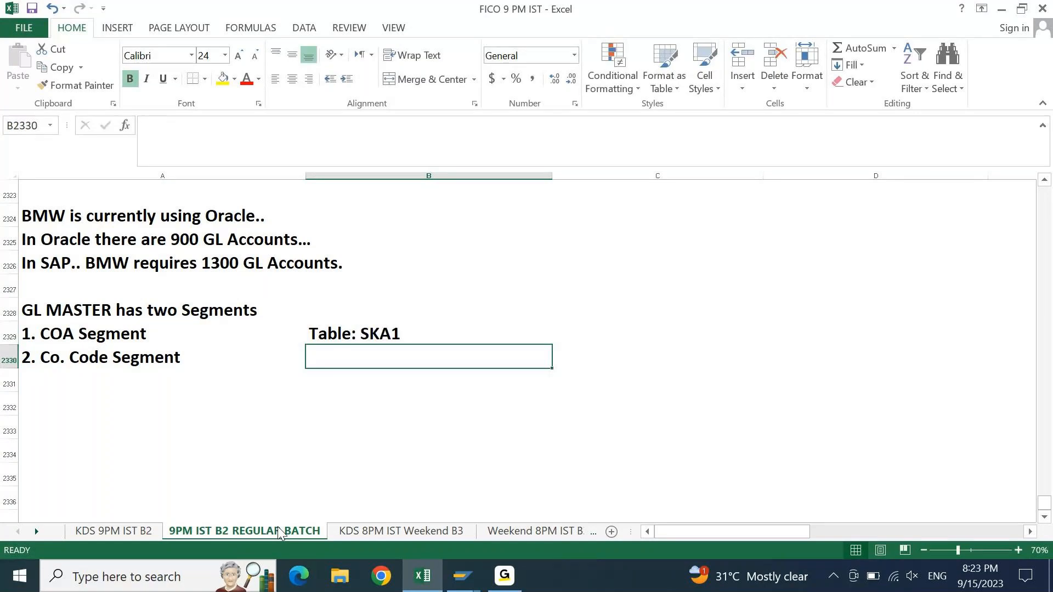
pyautogui.hotkey('ctrl', 'd')
pyautogui.press('F2')
pyautogui.press('Left')
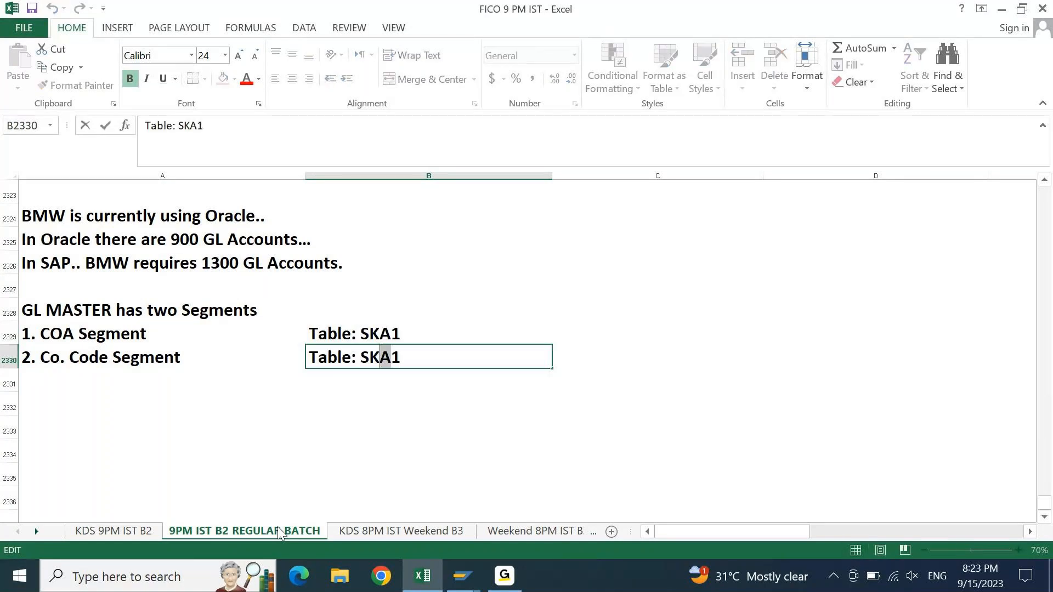
pyautogui.press('BackSpace')
pyautogui.write('B')
pyautogui.press('Return')
# - Fill the GL MASTER notes in A2328:B2330 with yellow and put a thick box border around them
pyautogui.press('Left')
pyautogui.press('Up')
pyautogui.press('Up')
pyautogui.press('Up')
pyautogui.press('Up')
pyautogui.press('Down')
pyautogui.hotkey('shift', 'Right')
pyautogui.hotkey('shift', 'Down')
pyautogui.hotkey('shift', 'Down')
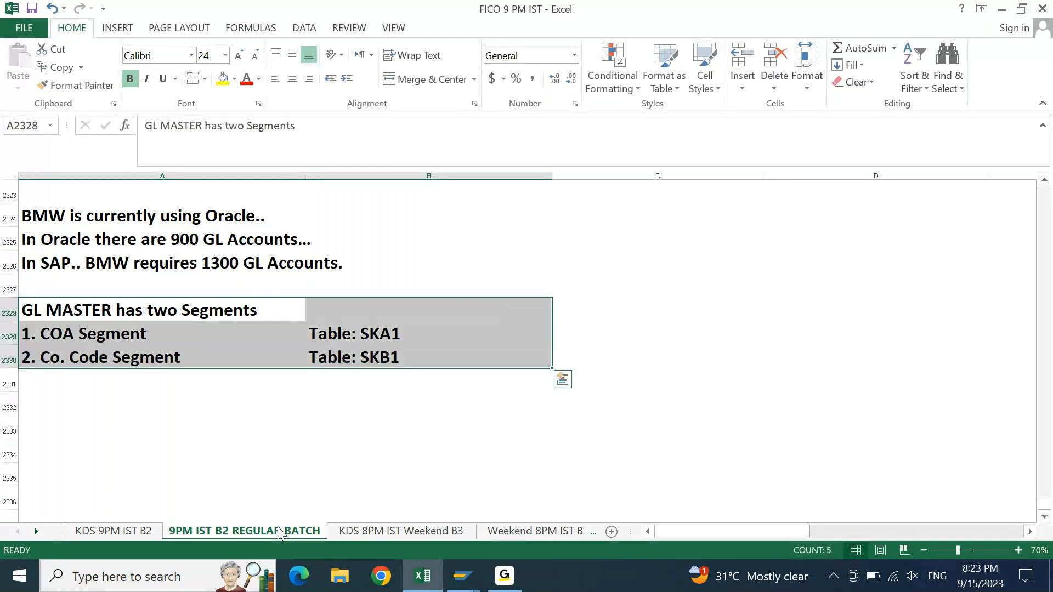
pyautogui.click(223, 78)
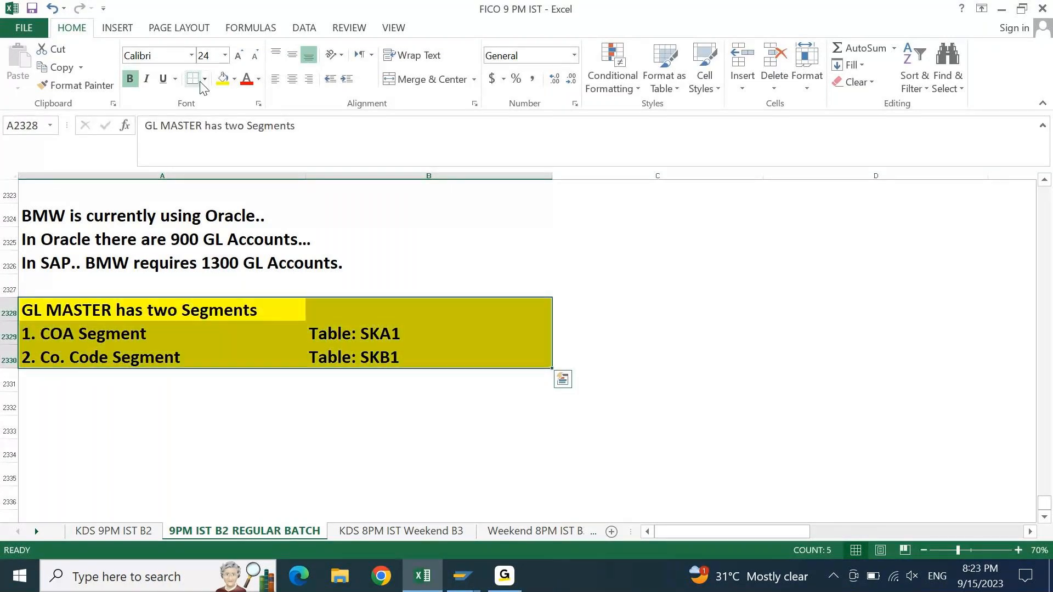
pyautogui.click(204, 80)
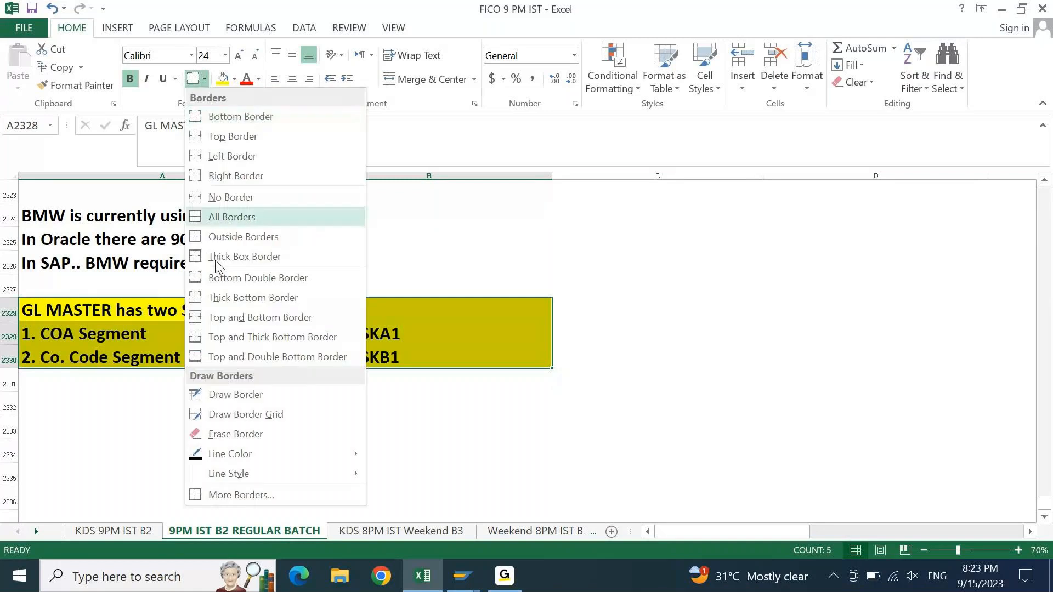
pyautogui.click(229, 256)
pyautogui.click(352, 420)
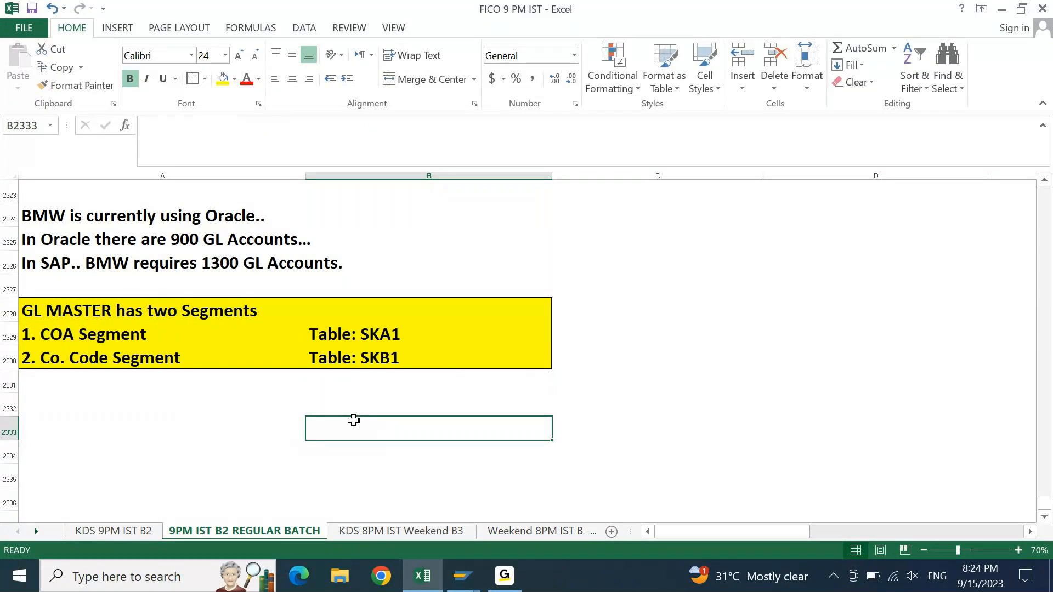
pyautogui.press('Left')
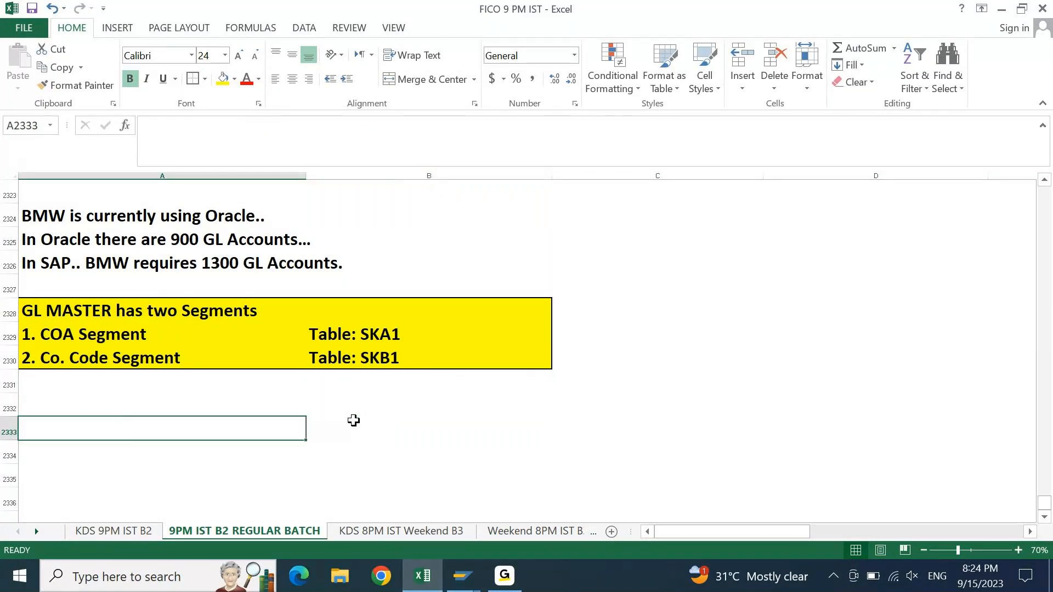
pyautogui.hotkey('ctrl', 'Up')
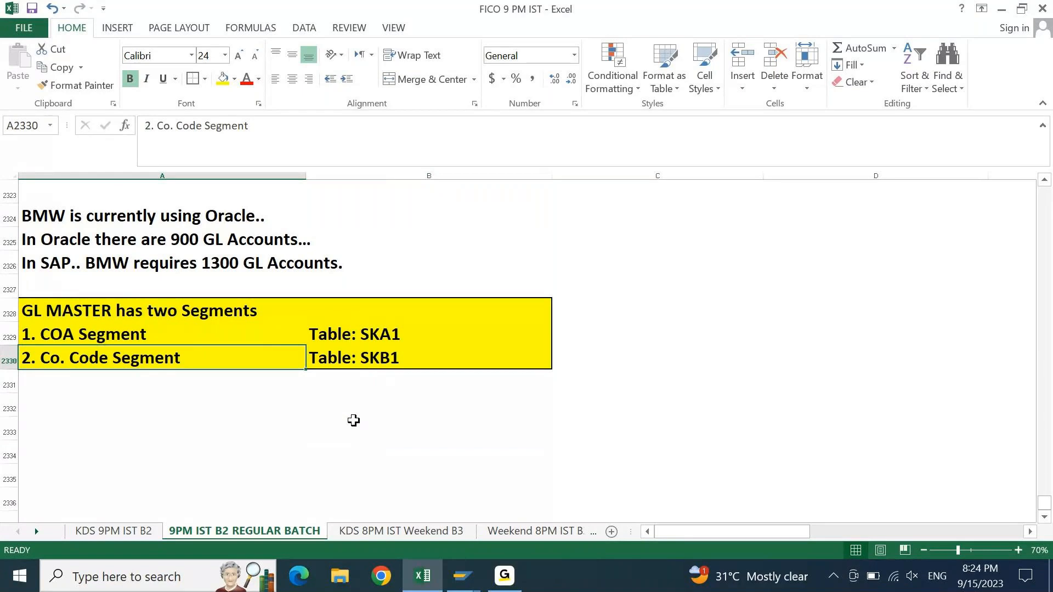
pyautogui.press('Up')
pyautogui.press('Down')
# - Switch to SAP, open a new GUI window from the G/L account display, and start transaction SE16N
pyautogui.moveTo(462, 576)
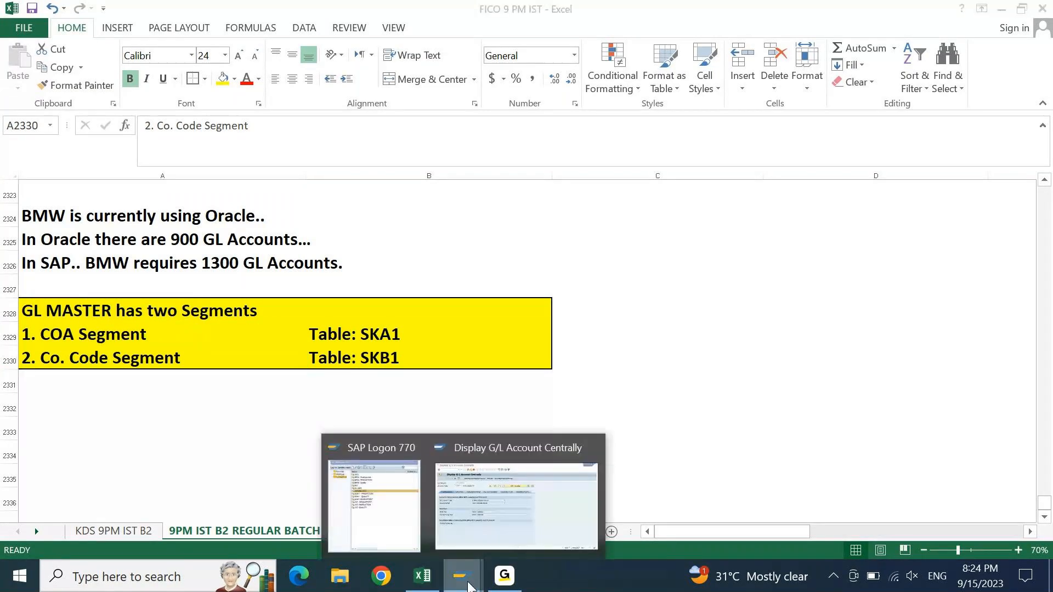
pyautogui.click(513, 503)
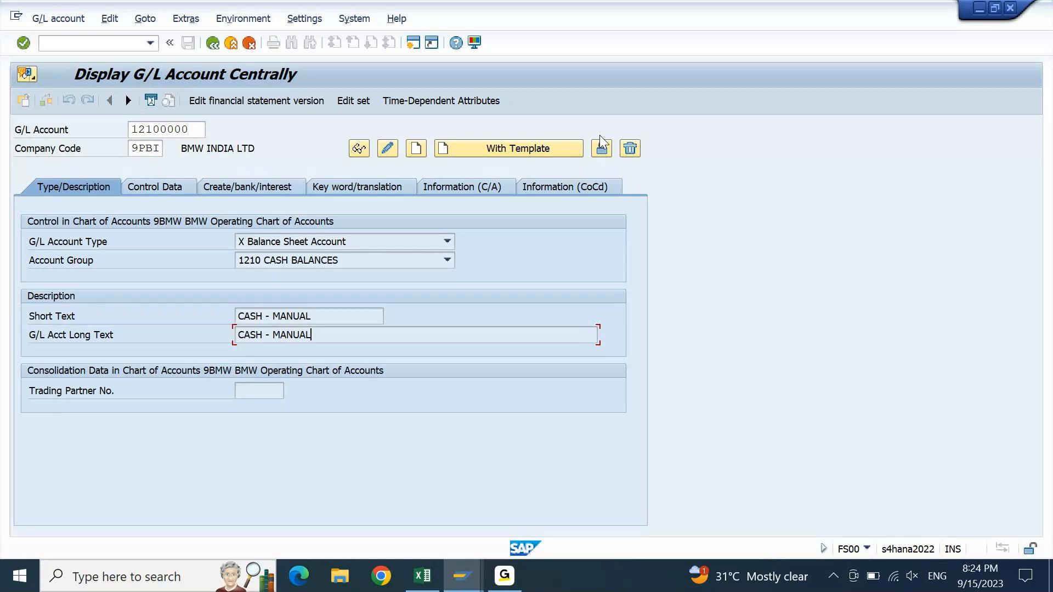
pyautogui.click(414, 44)
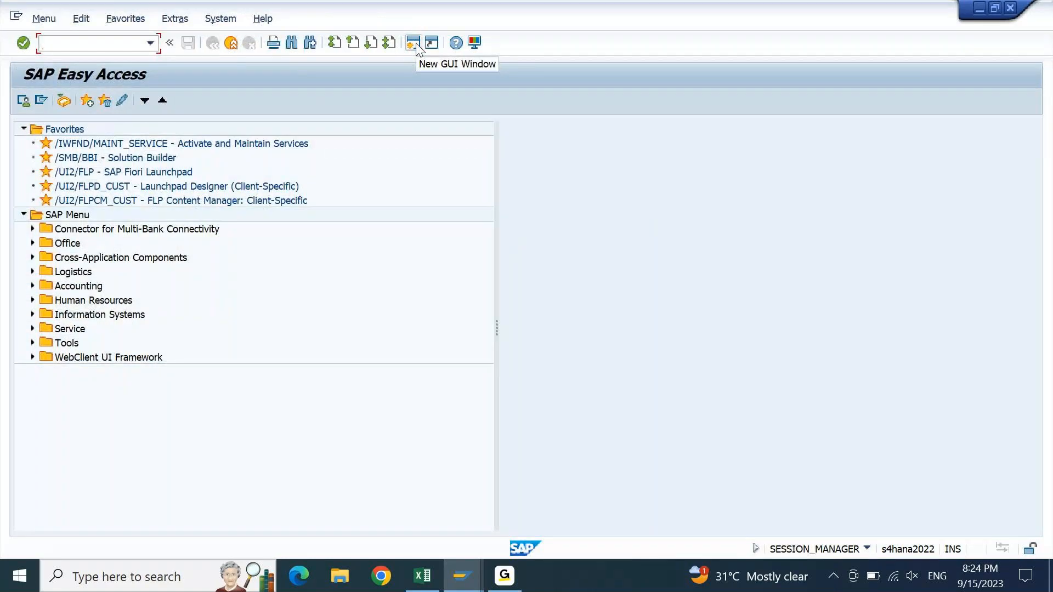
pyautogui.write('SE16N')
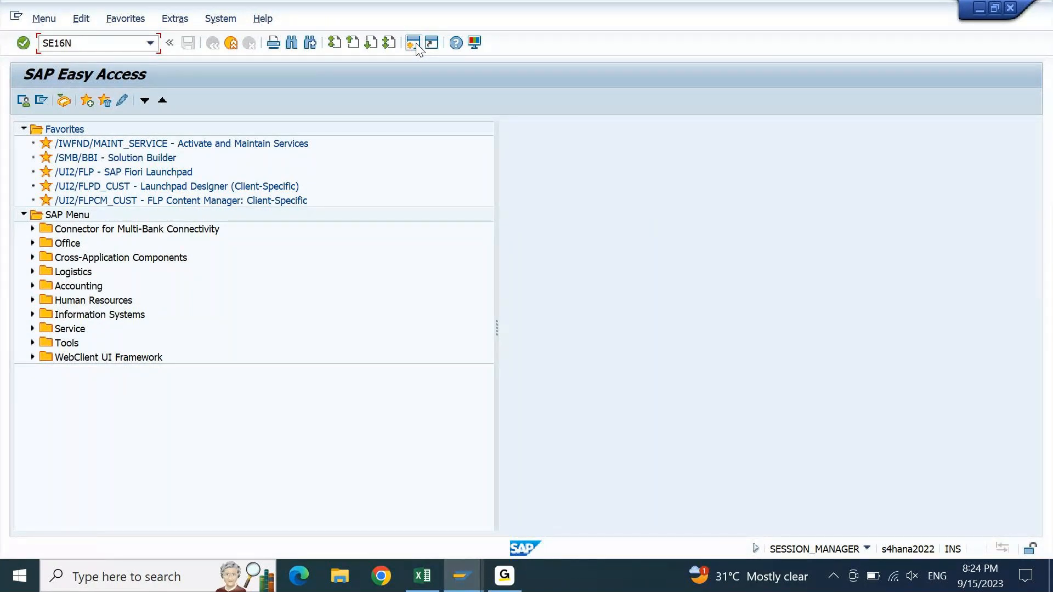
pyautogui.click(414, 44)
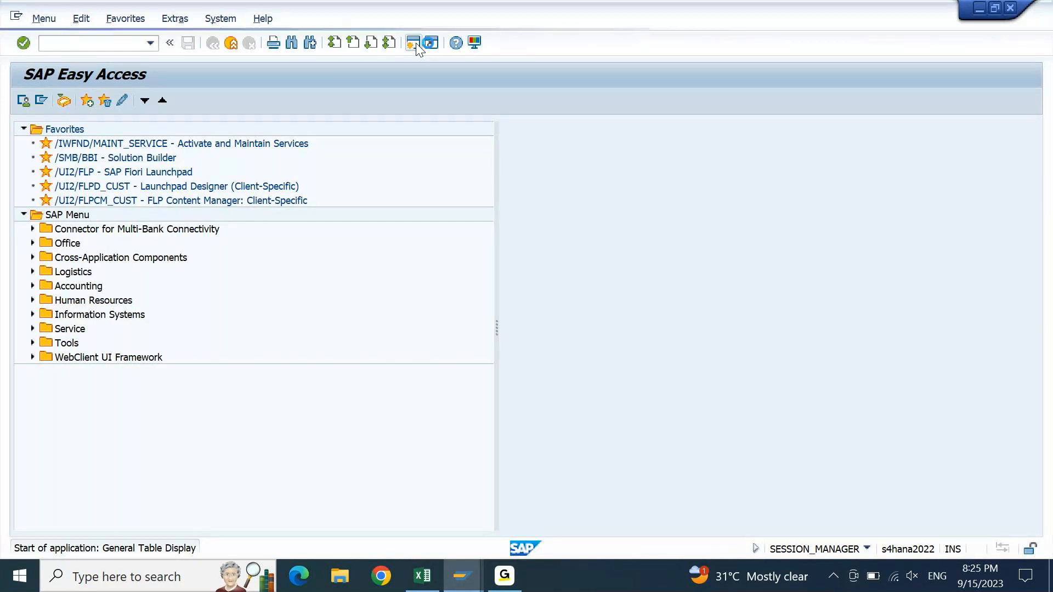
pyautogui.click(462, 576)
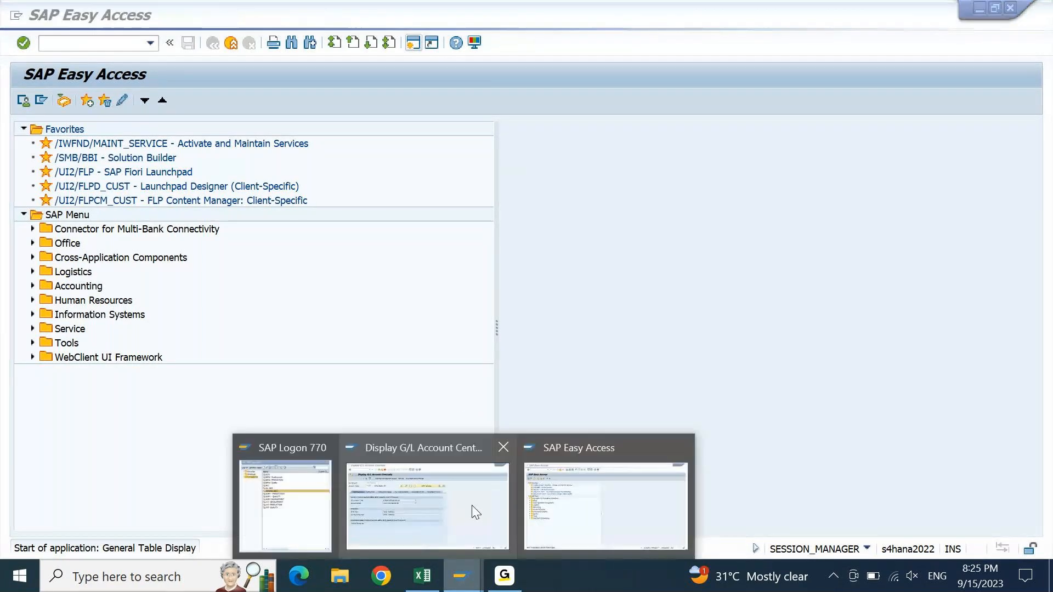
pyautogui.click(472, 507)
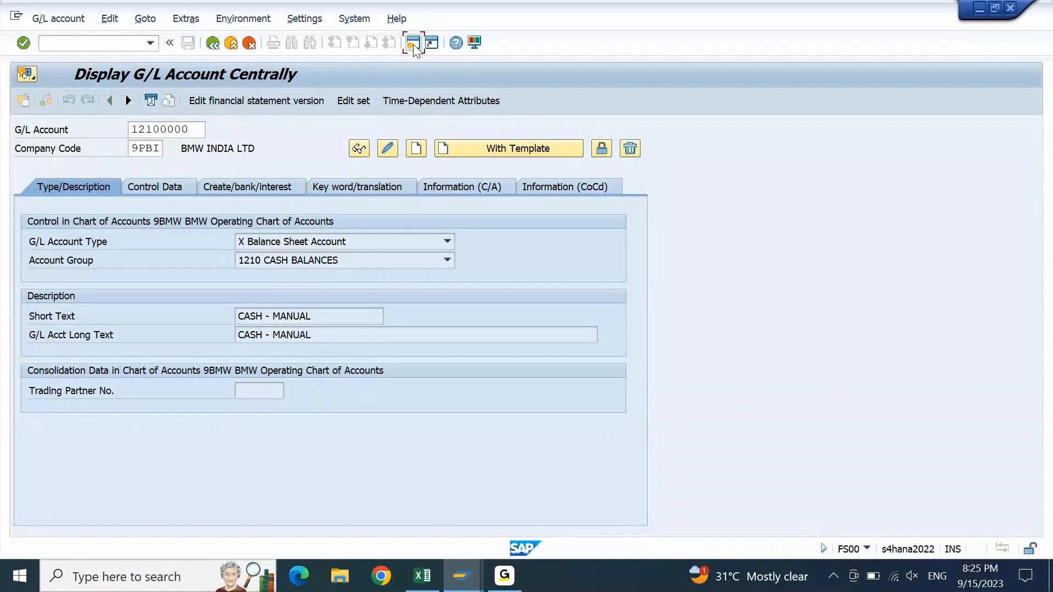
pyautogui.click(463, 576)
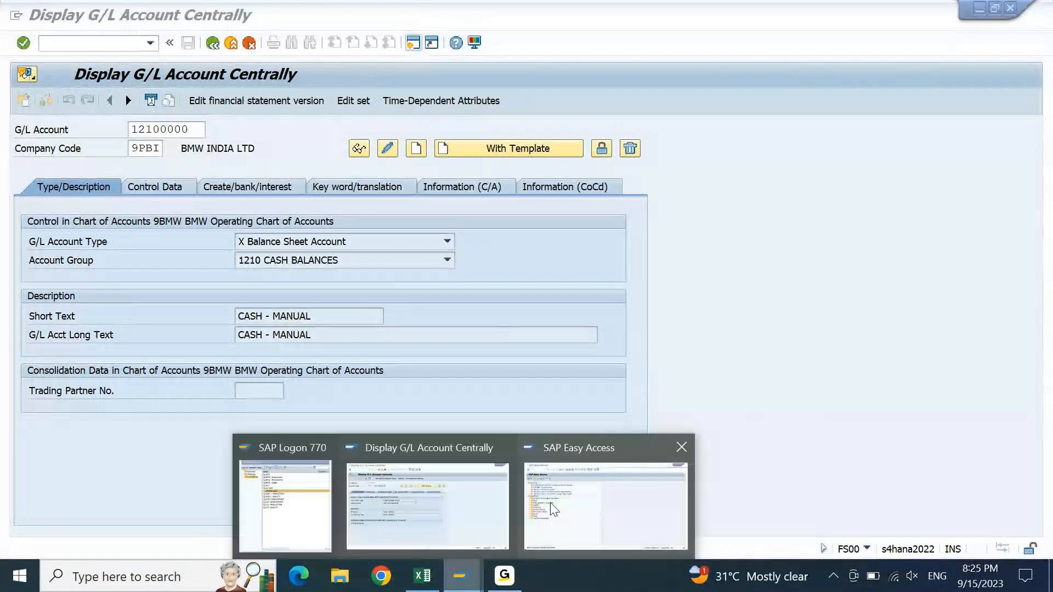
pyautogui.click(388, 332)
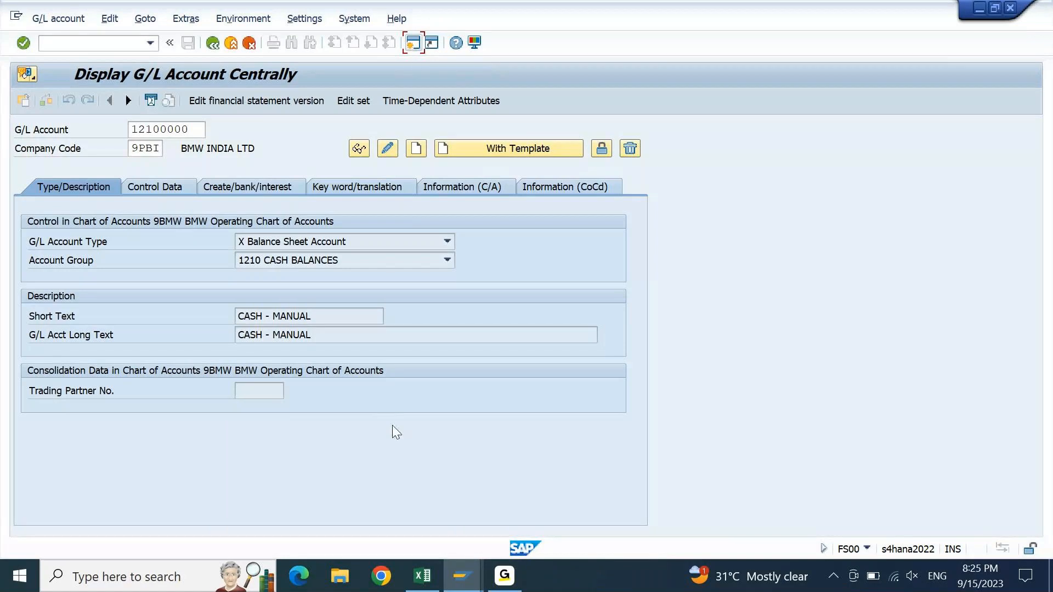
pyautogui.click(463, 576)
pyautogui.click(604, 467)
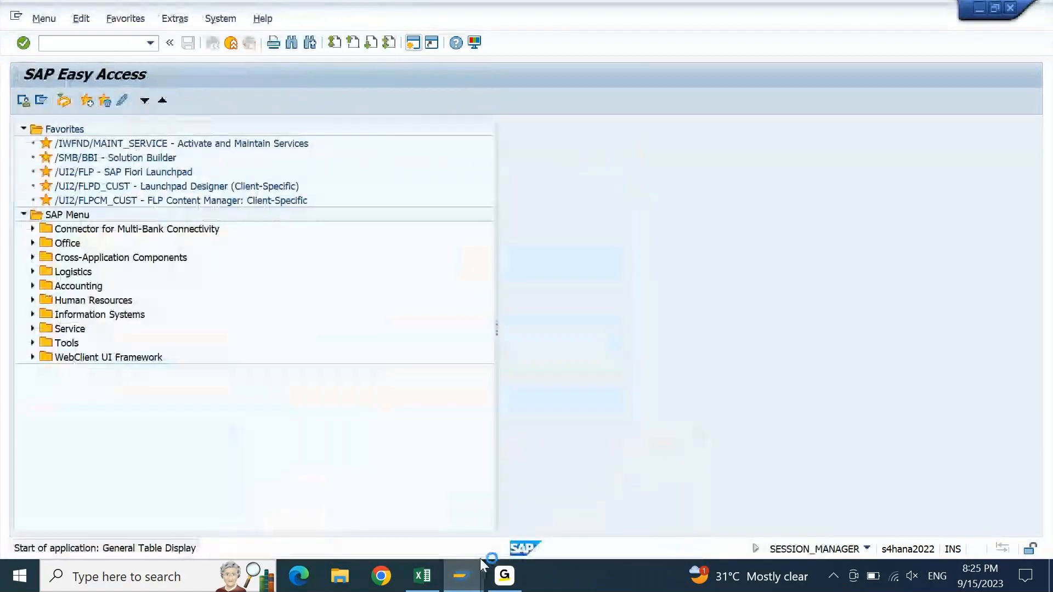
pyautogui.moveTo(463, 575)
pyautogui.click(282, 502)
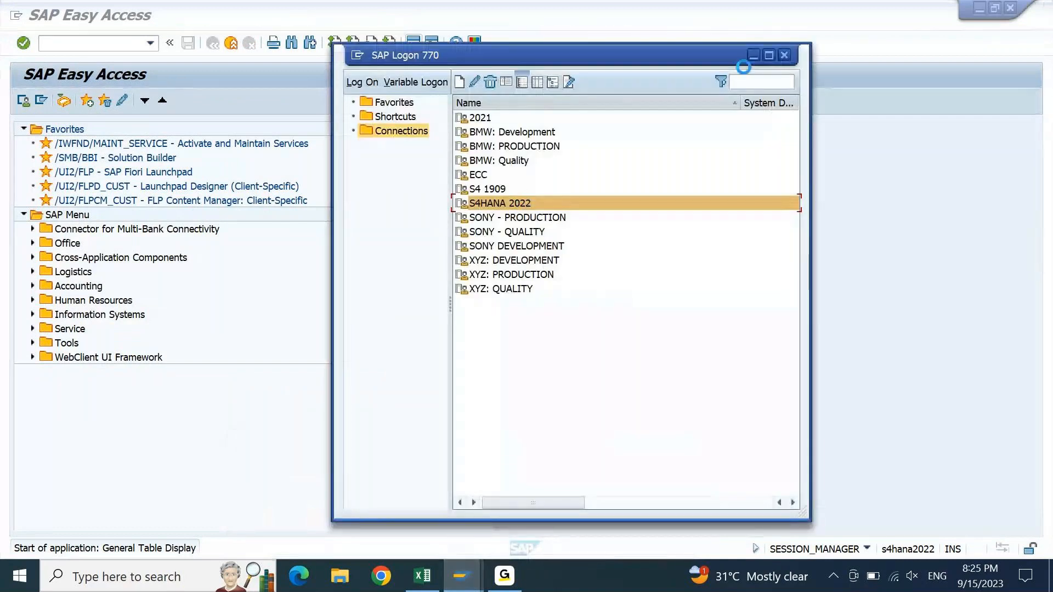
pyautogui.click(753, 56)
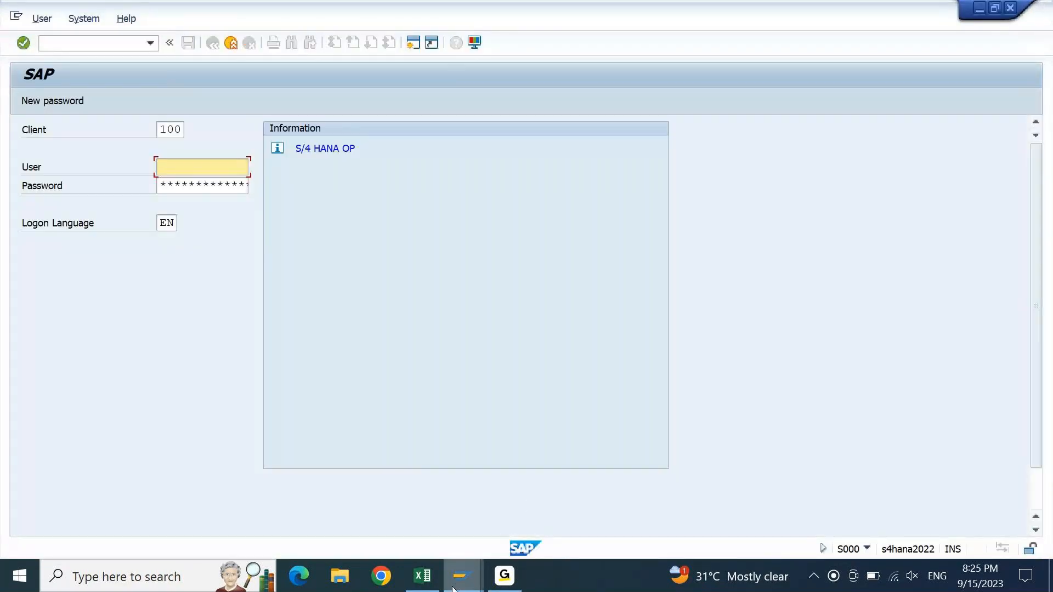
pyautogui.click(453, 588)
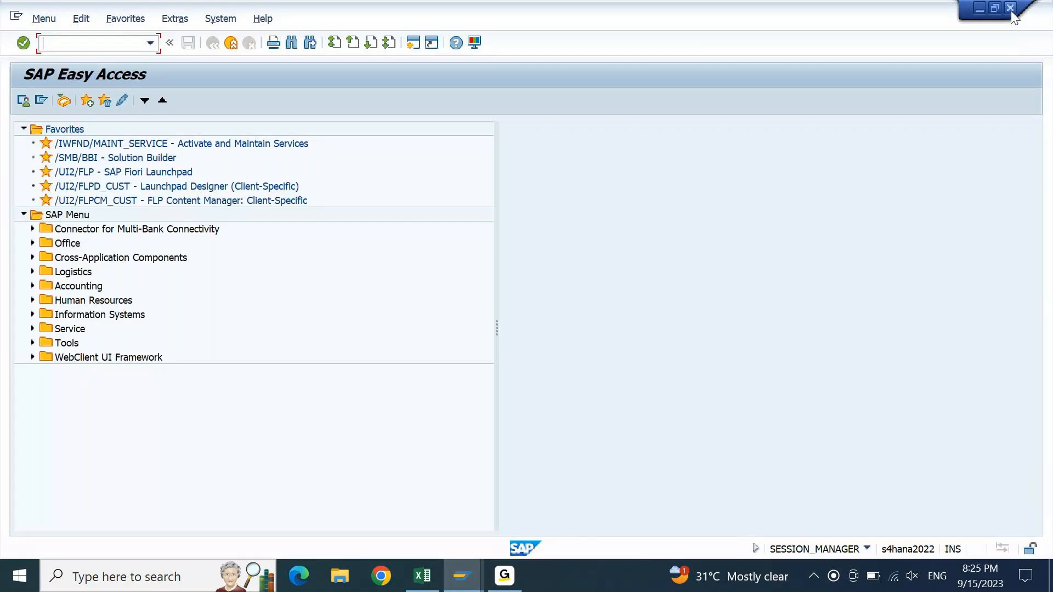
# - Close the extra SAP login window and one of the surplus SAP Easy Access windows
pyautogui.click(462, 576)
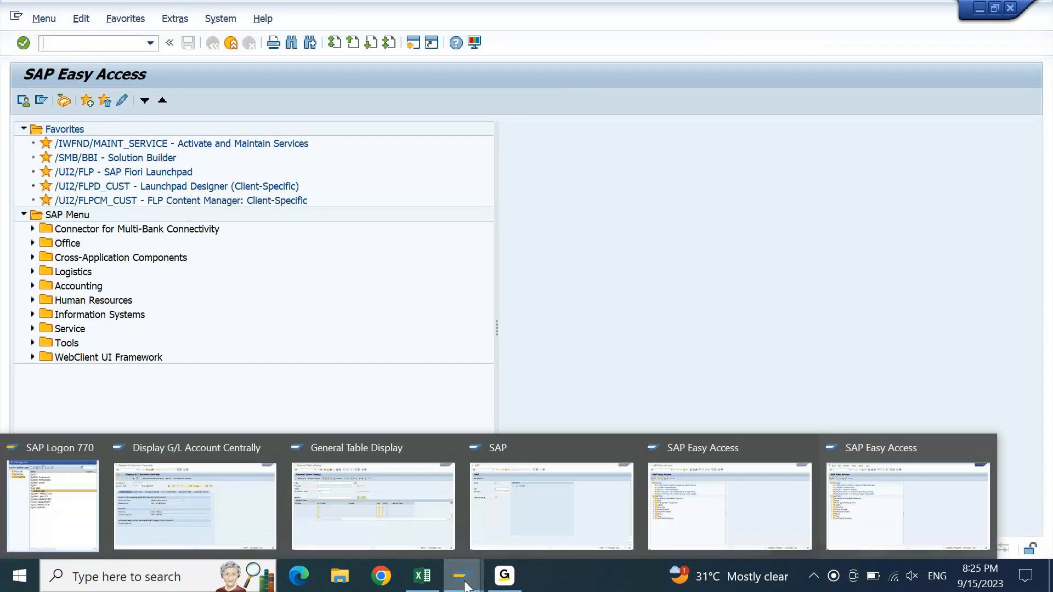
pyautogui.click(621, 453)
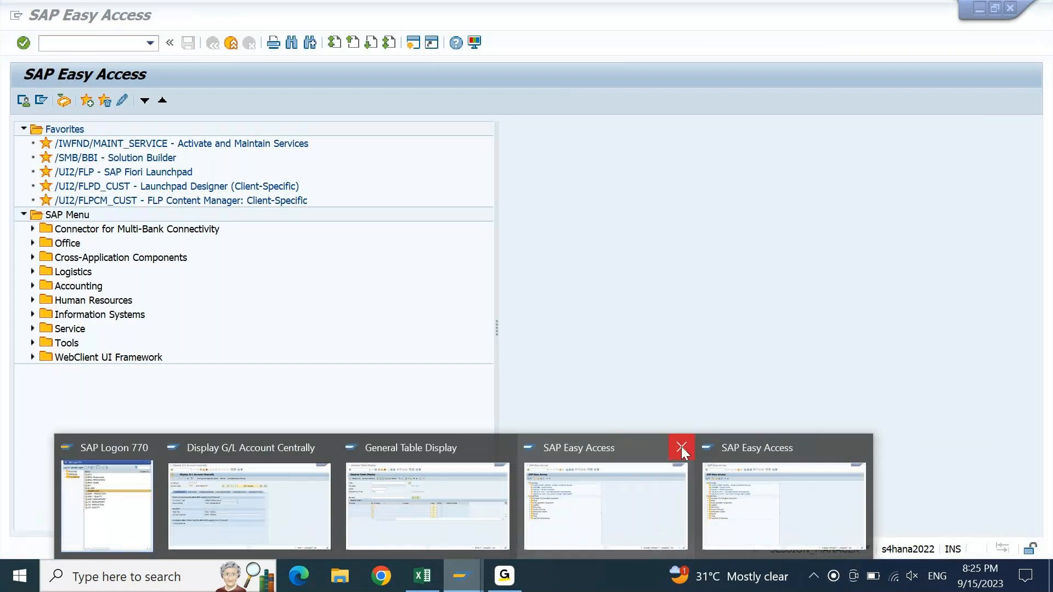
pyautogui.click(680, 447)
# - Switch to the General Table Display window and load the selection fields of table SKA1
pyautogui.click(466, 489)
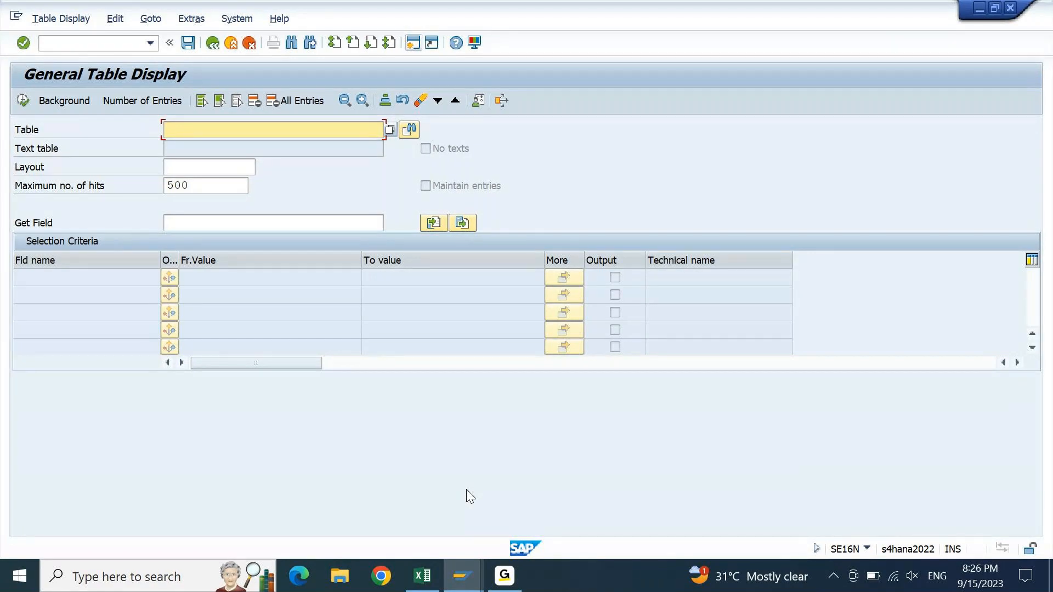
pyautogui.write('SKA1')
pyautogui.press('Return')
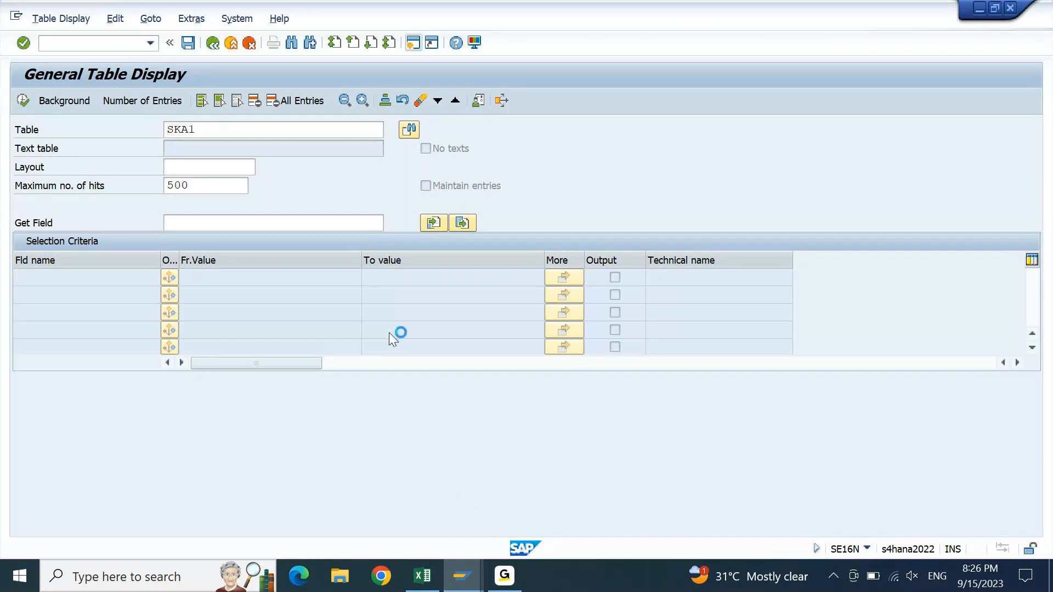
pyautogui.moveTo(461, 575)
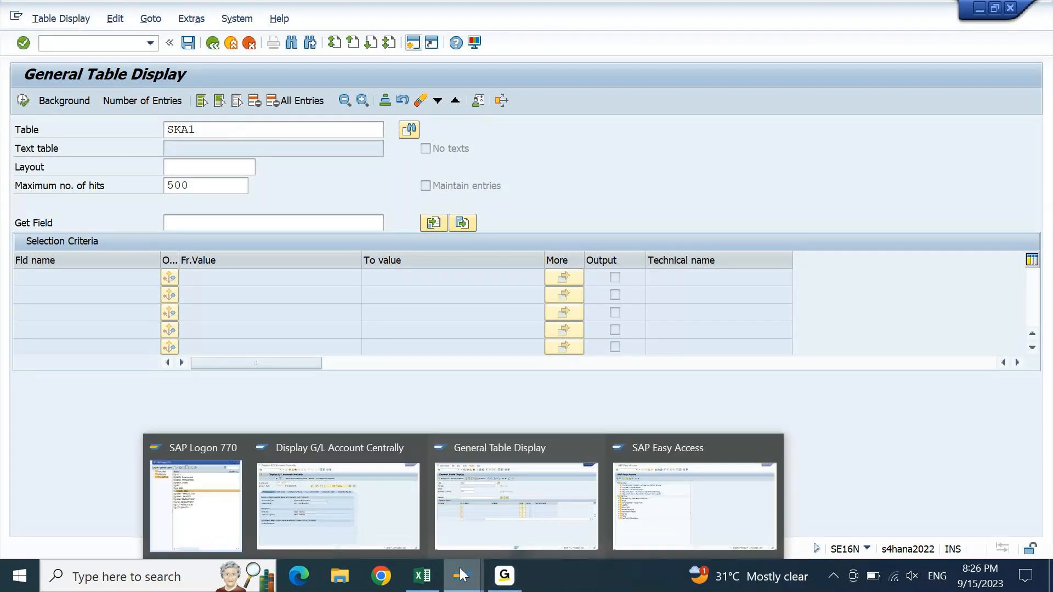
pyautogui.click(512, 504)
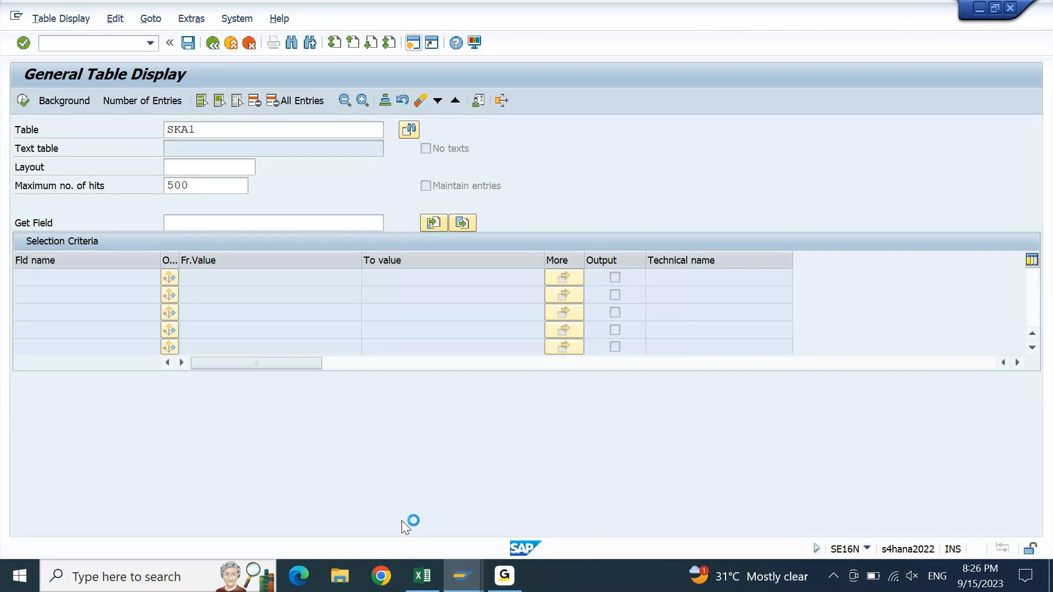
pyautogui.click(454, 577)
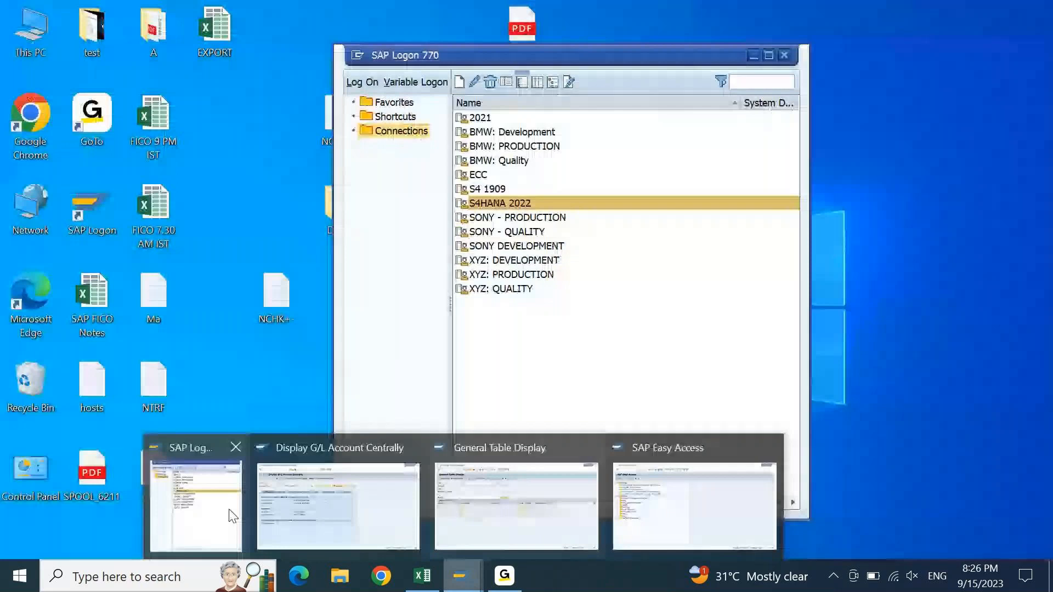
pyautogui.click(232, 516)
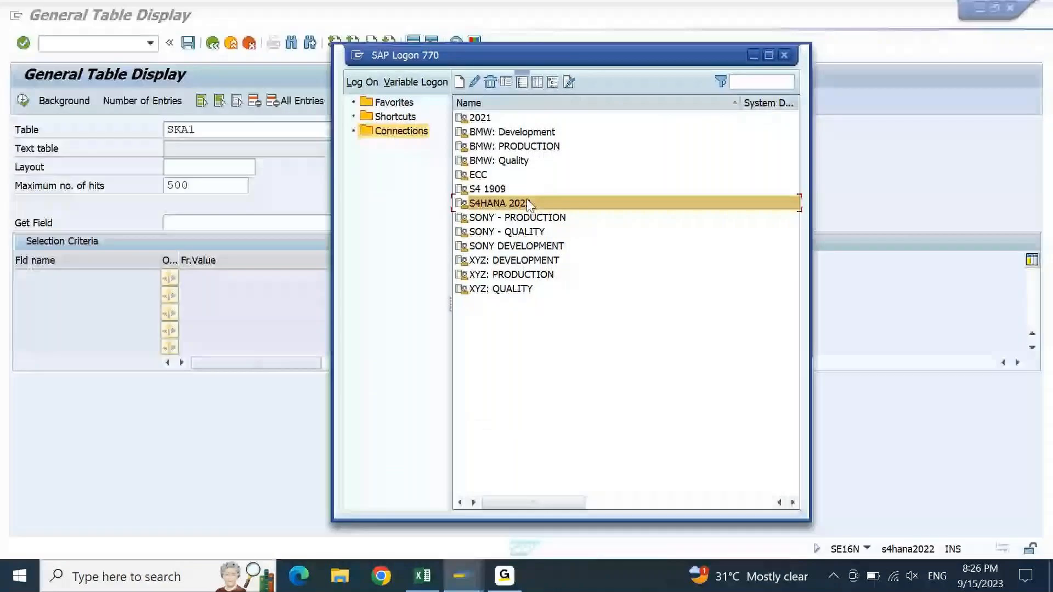
pyautogui.doubleClick(499, 203)
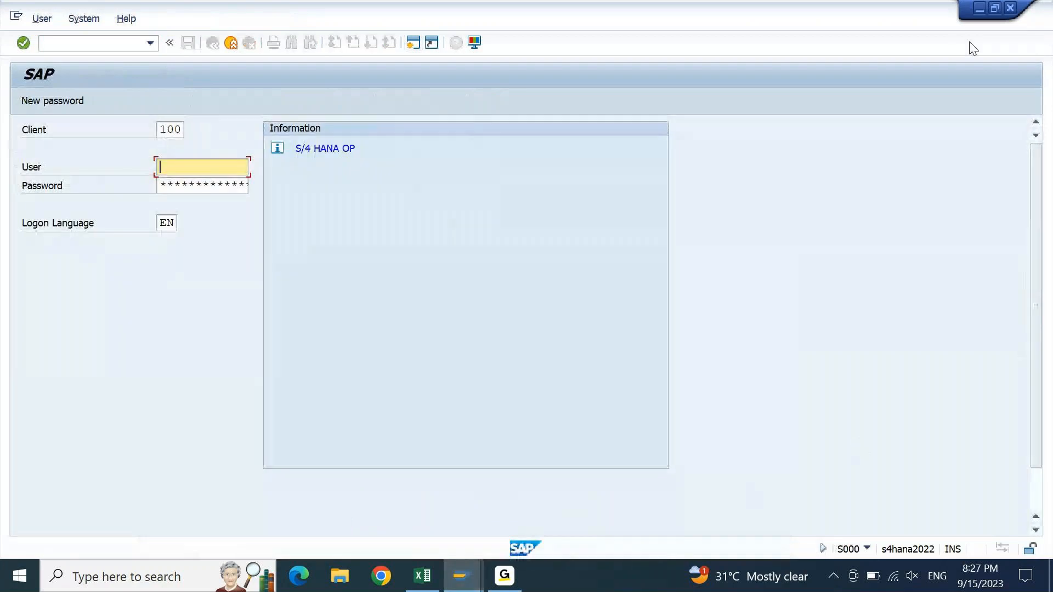
pyautogui.click(1011, 7)
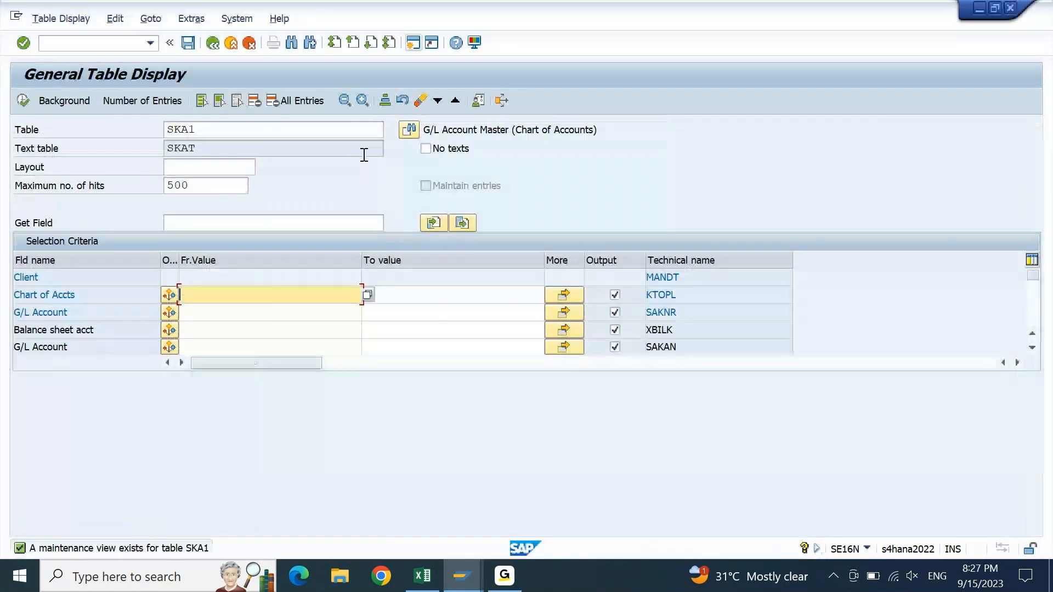
# - Review the table name, its description, and the G/L account and balance sheet account selection fields of SKA1
pyautogui.click(279, 128)
pyautogui.press('Return')
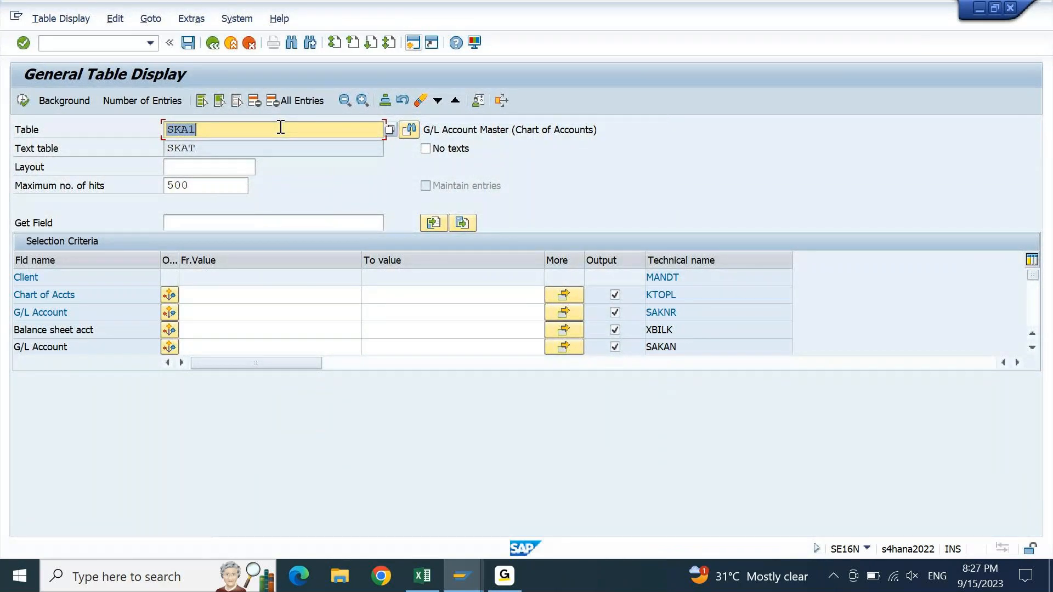
pyautogui.moveTo(615, 130); pyautogui.dragTo(421, 130)
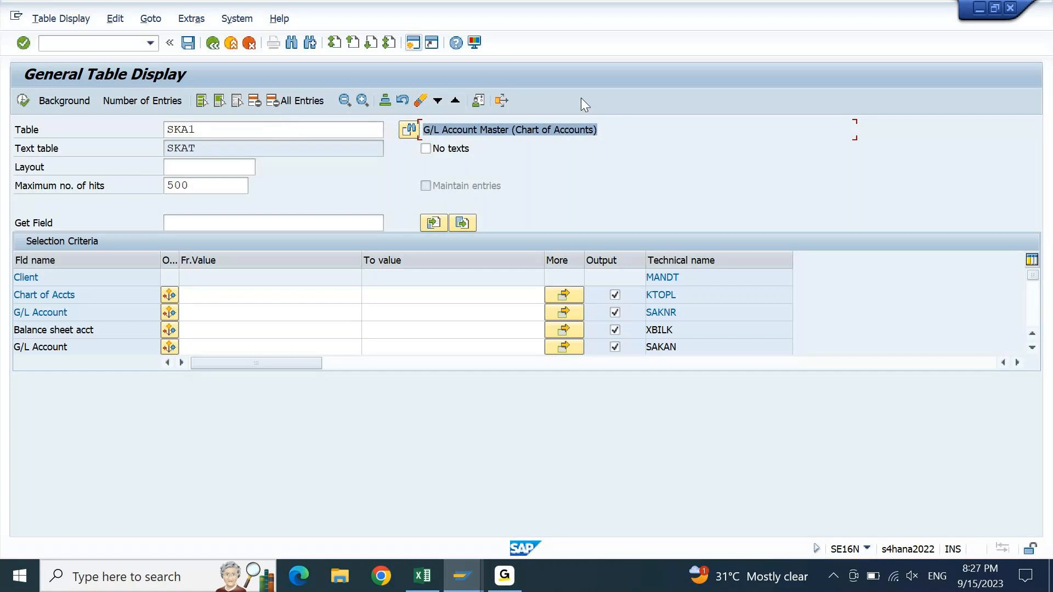
pyautogui.click(617, 128)
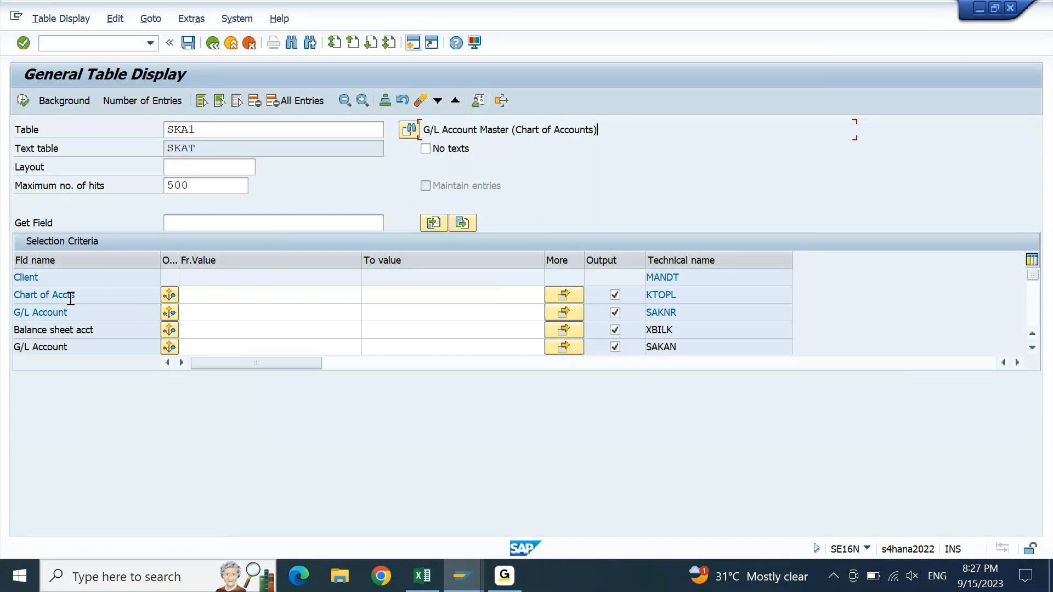
pyautogui.click(205, 313)
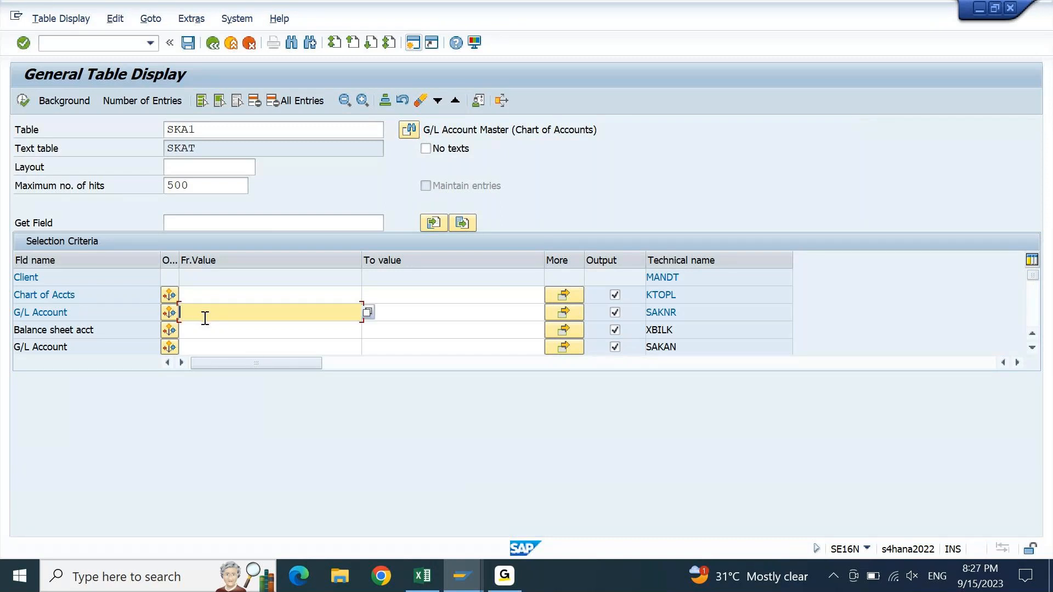
pyautogui.click(204, 332)
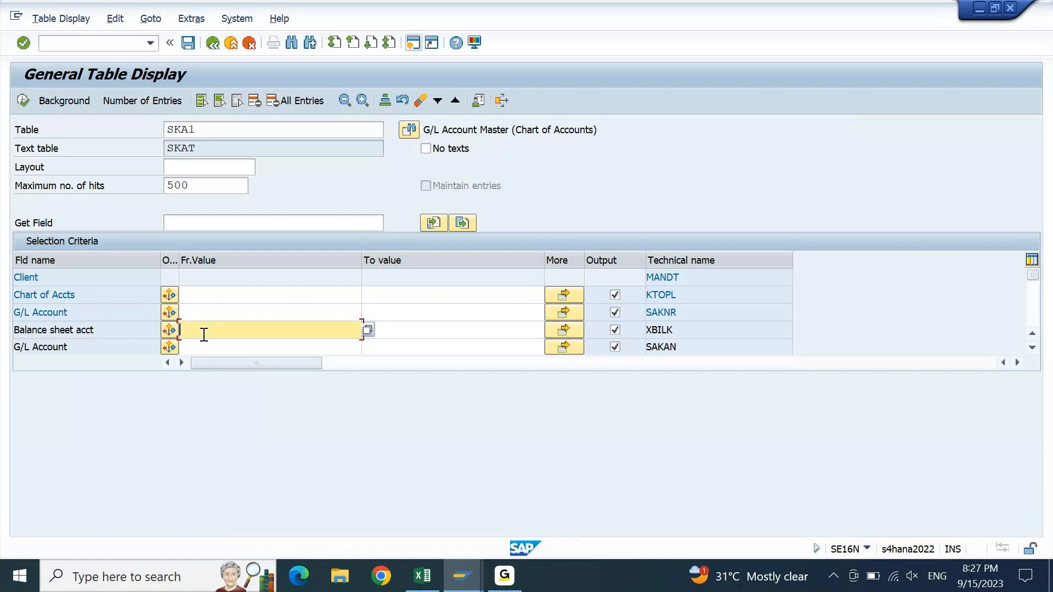
# - Restrict the SKA1 selection to chart of accounts 9BMW
pyautogui.click(201, 296)
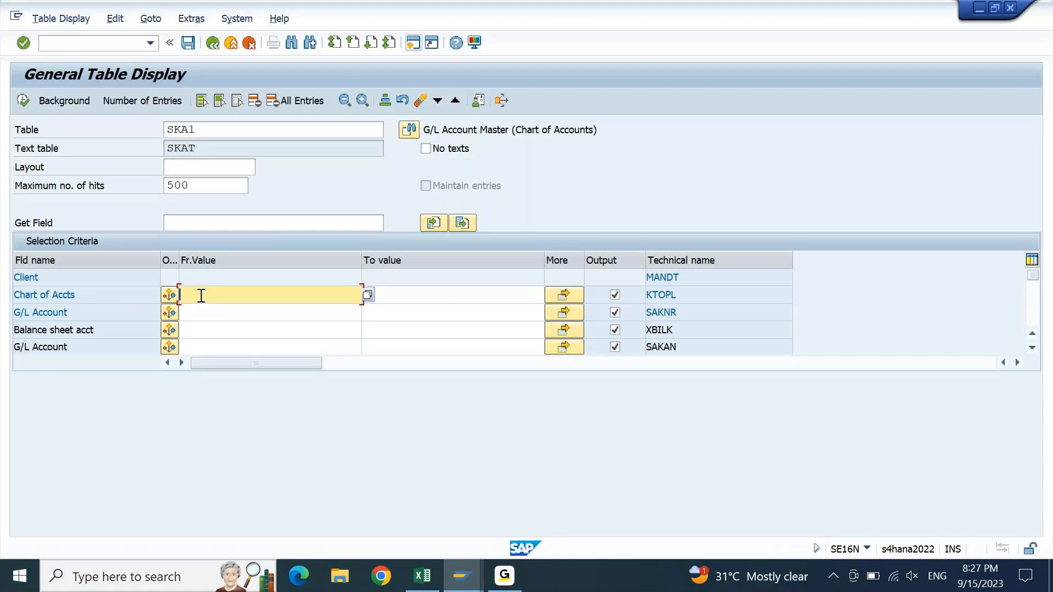
pyautogui.write('9')
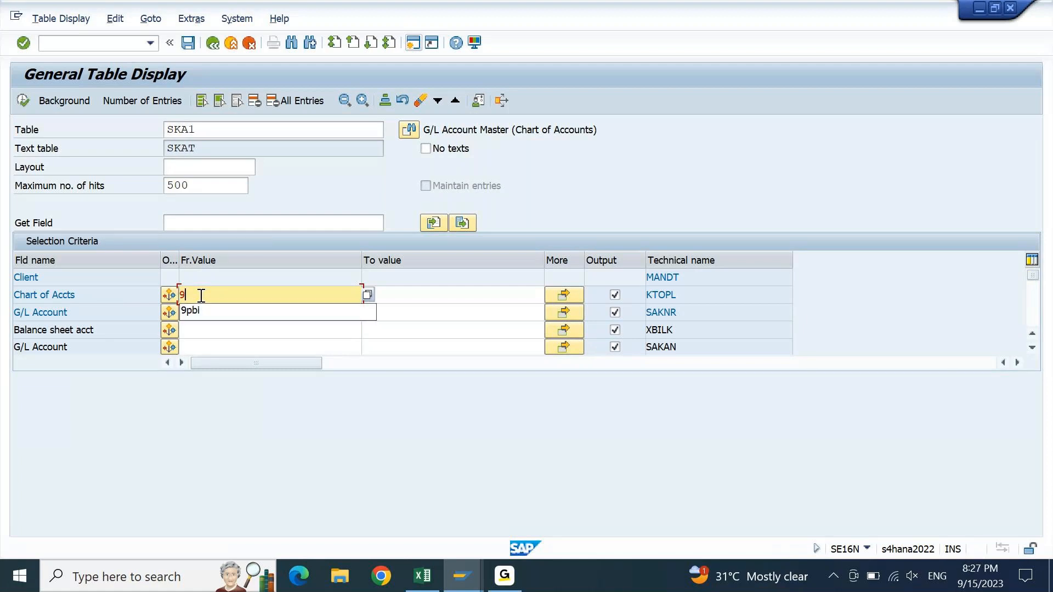
pyautogui.write('BMW')
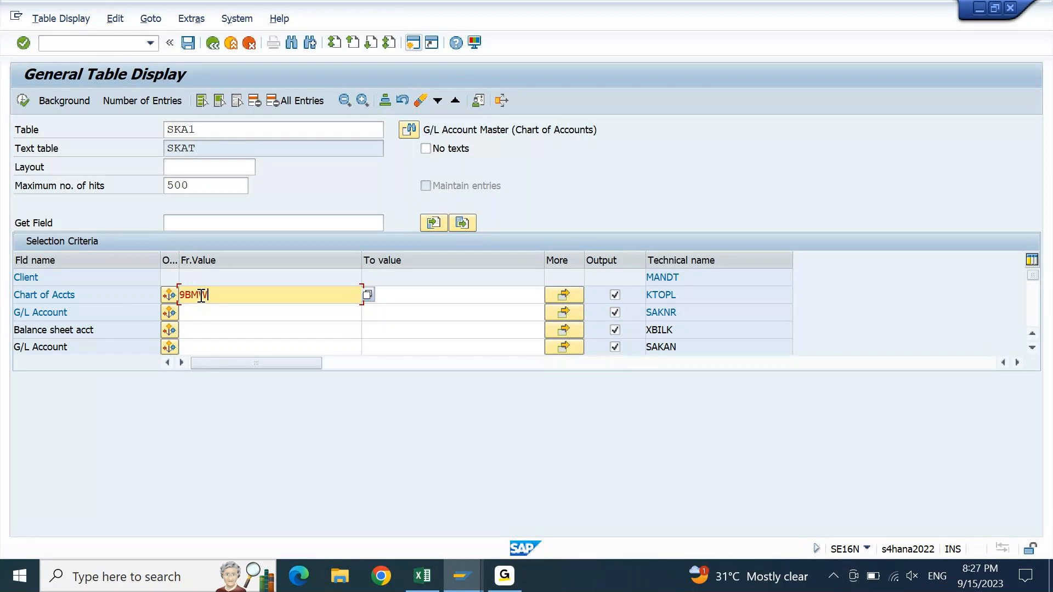
pyautogui.doubleClick(201, 296)
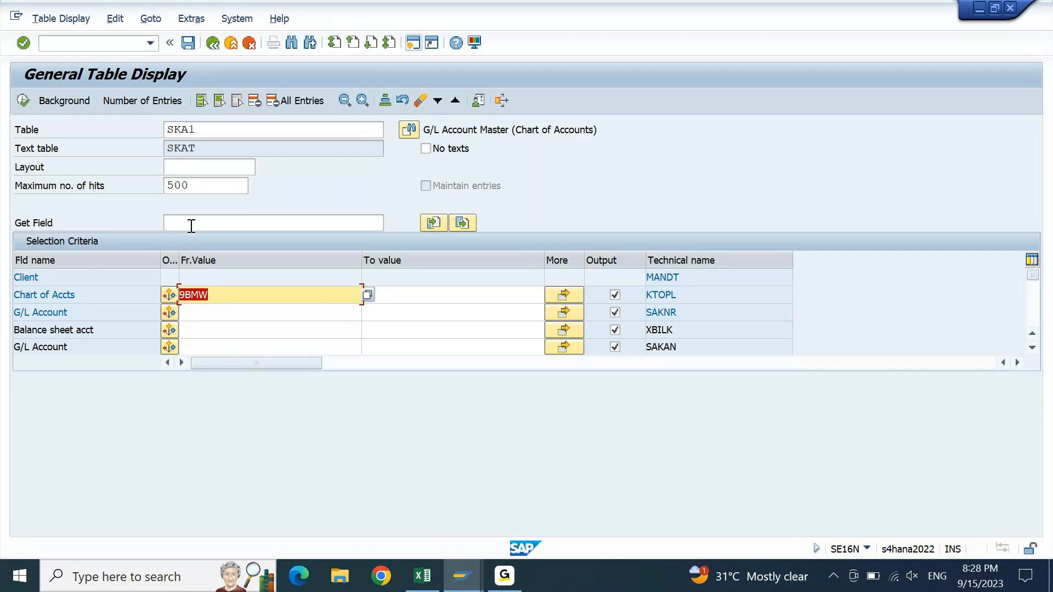
# - Check how many SKA1 entries exist for chart of accounts 9BMW, and dismiss the count dialog
pyautogui.click(134, 104)
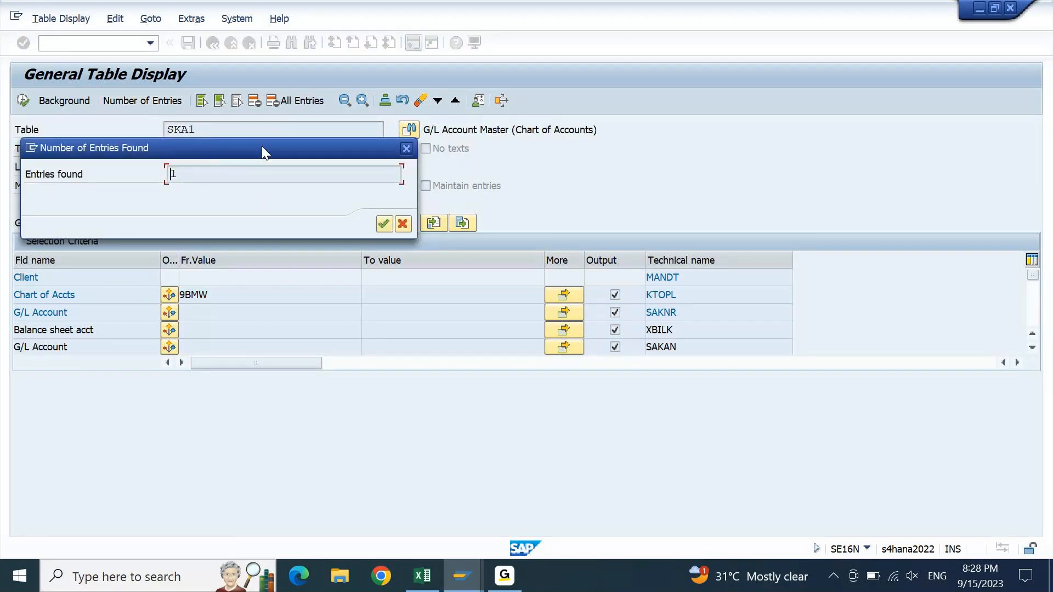
pyautogui.moveTo(268, 147); pyautogui.dragTo(324, 187)
pyautogui.moveTo(261, 216); pyautogui.dragTo(216, 234)
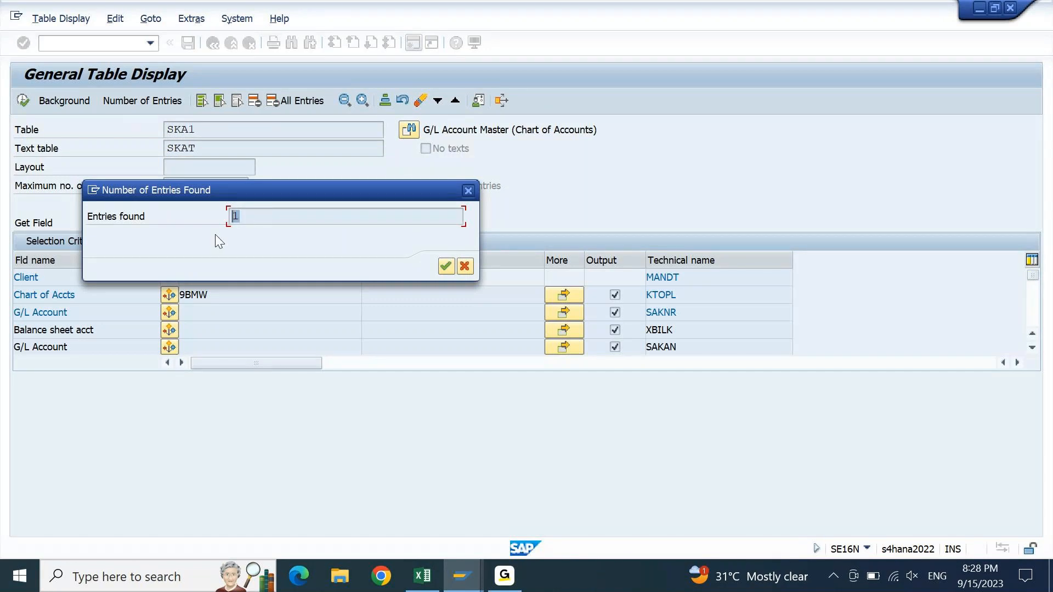
pyautogui.click(444, 267)
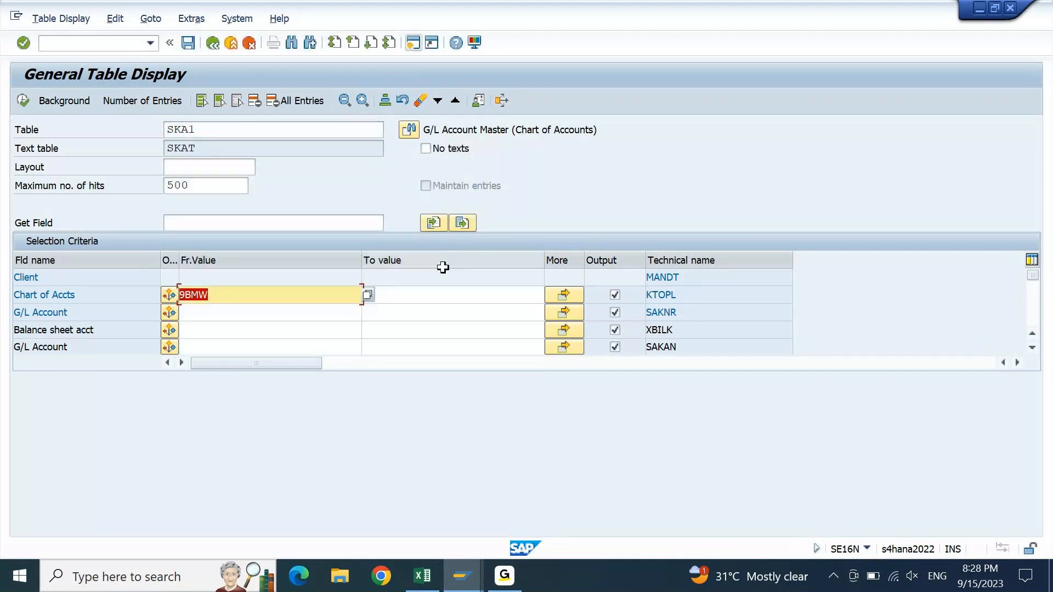
# - Display the SKA1 entries for 9BMW and examine the chart of accounts, G/L account and balance sheet account columns
pyautogui.click(25, 105)
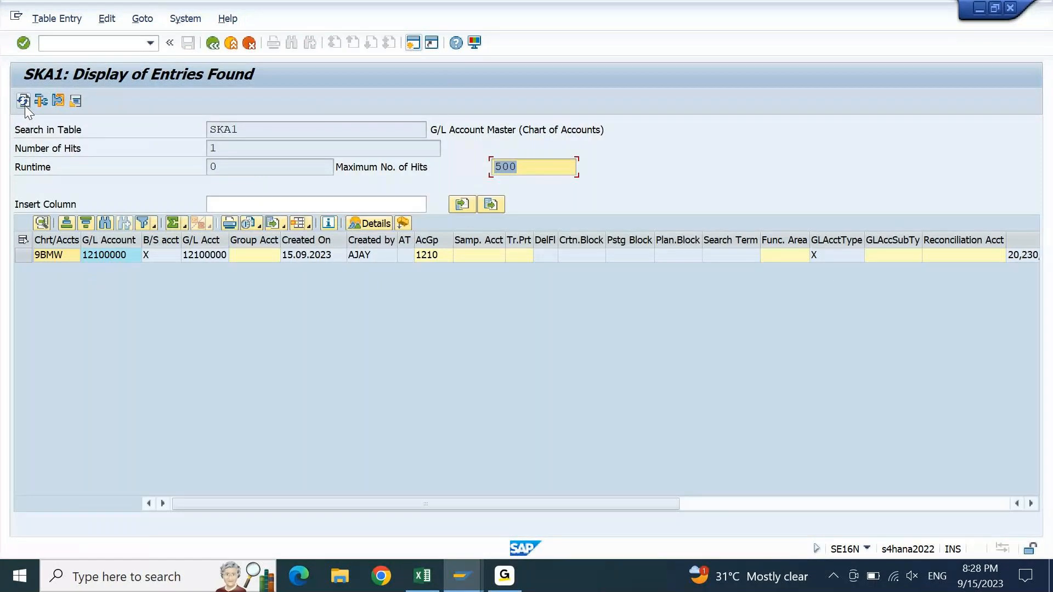
pyautogui.click(57, 255)
pyautogui.click(104, 257)
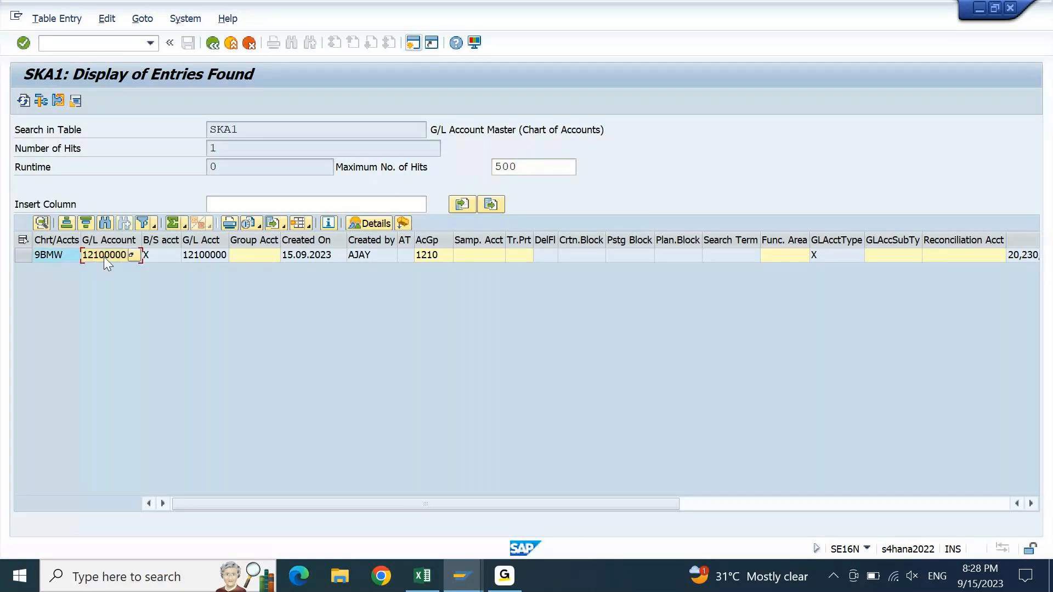
pyautogui.click(164, 254)
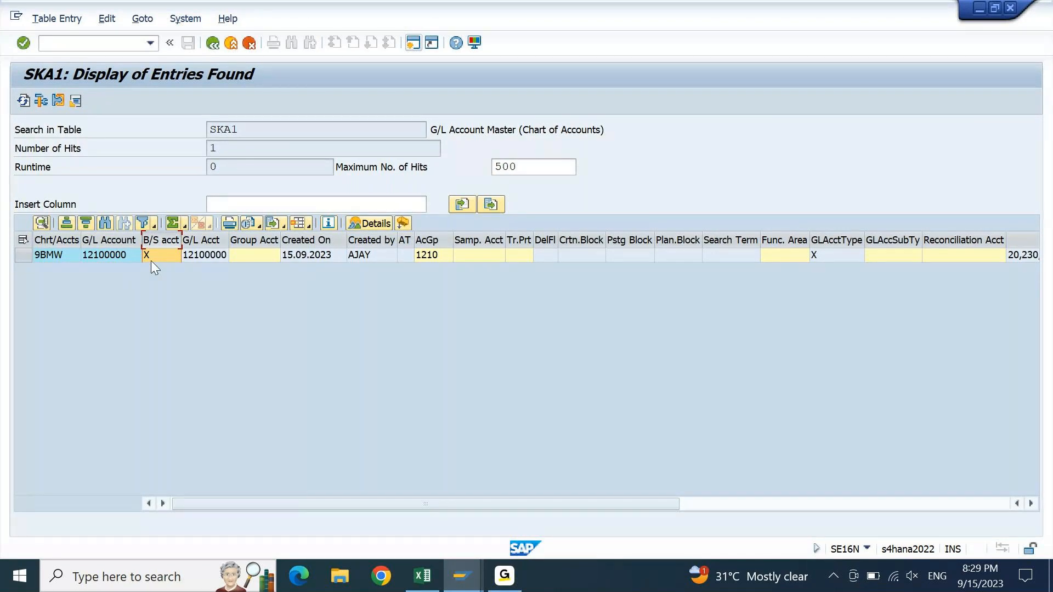
pyautogui.click(204, 256)
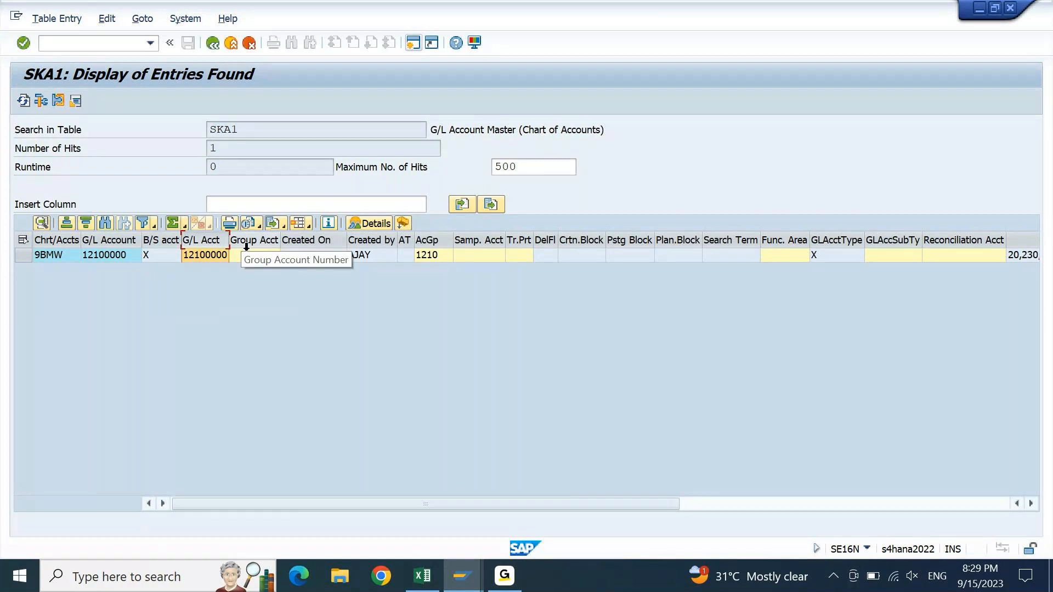
# - Check the creation date and creator of the SKA1 entry, and view the possible values for its G/L account type
pyautogui.click(306, 256)
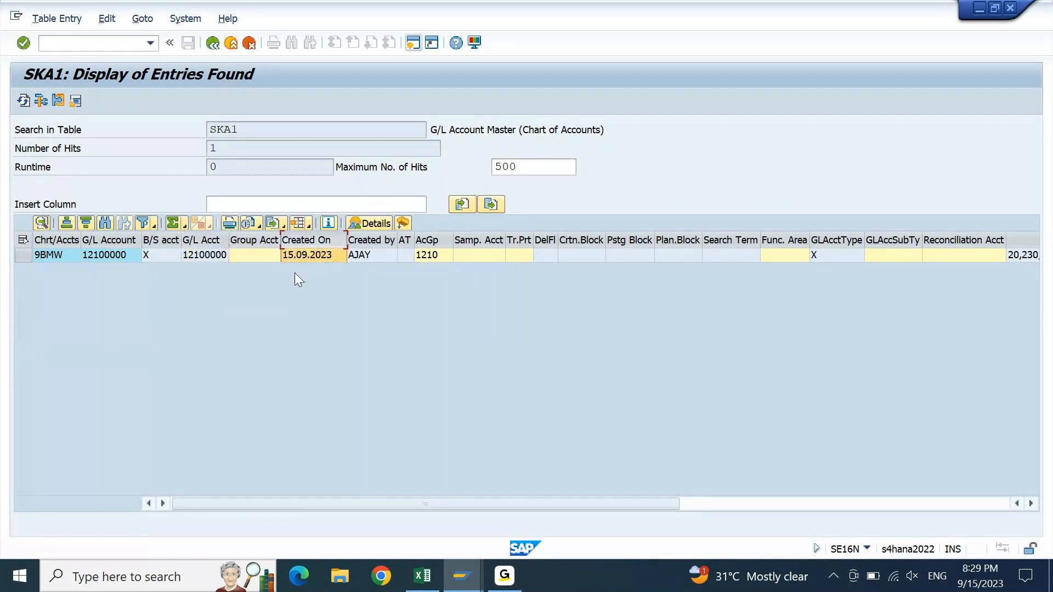
pyautogui.click(360, 256)
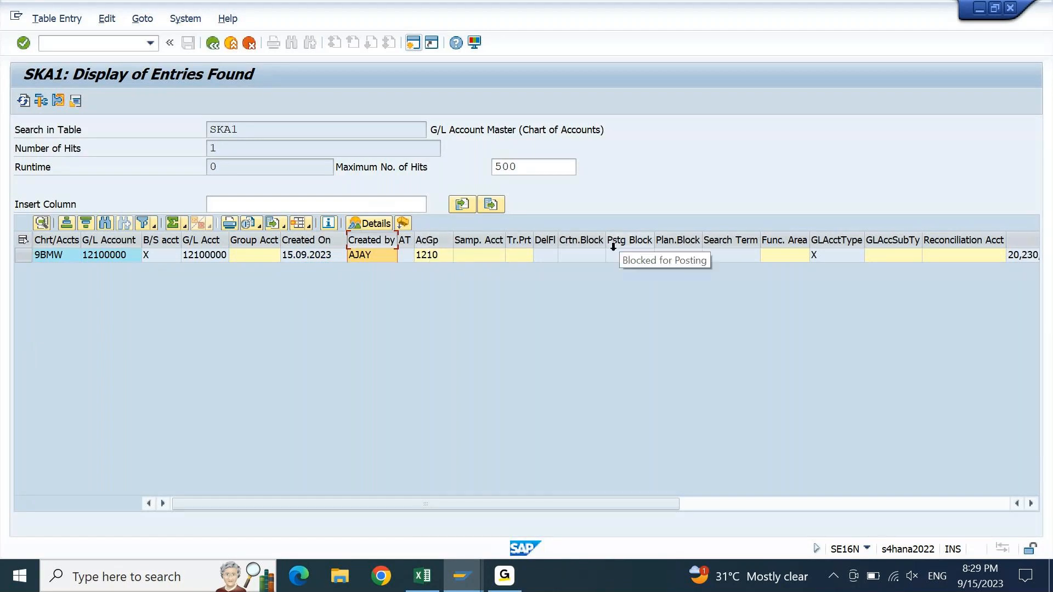
pyautogui.click(828, 256)
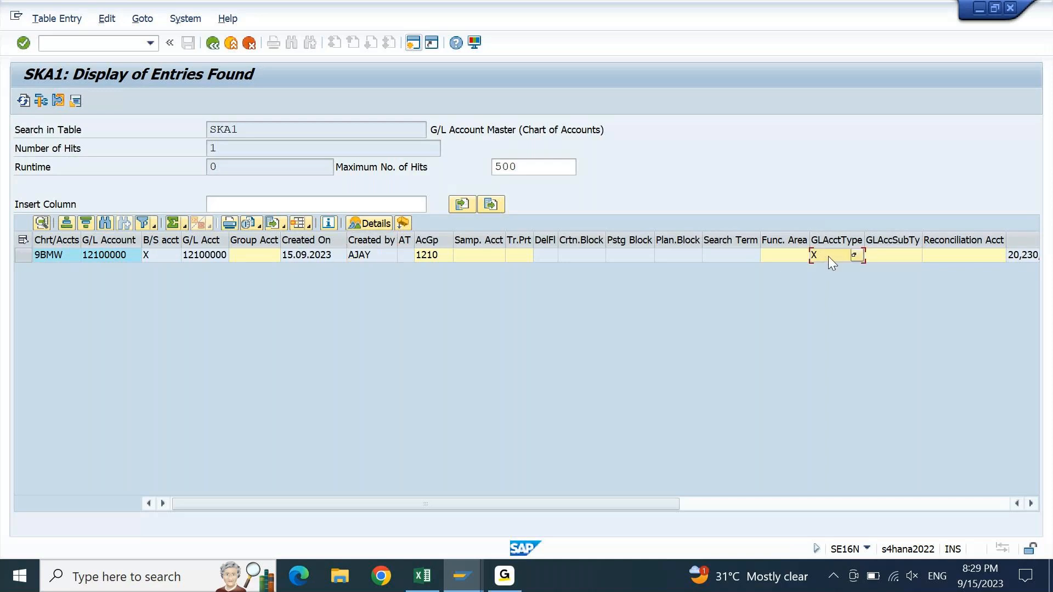
pyautogui.press('F4')
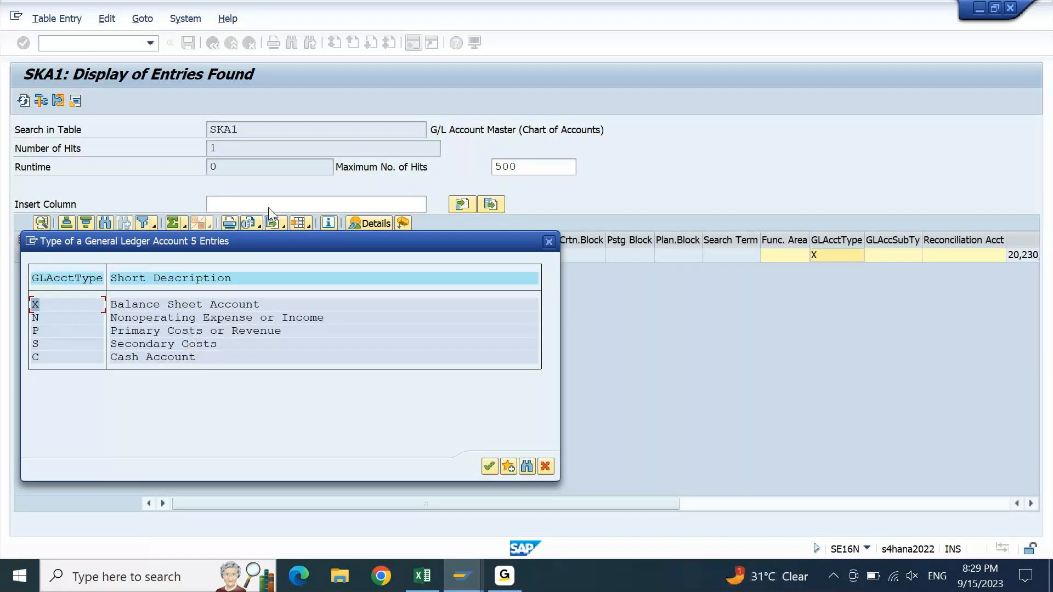
pyautogui.press('Escape')
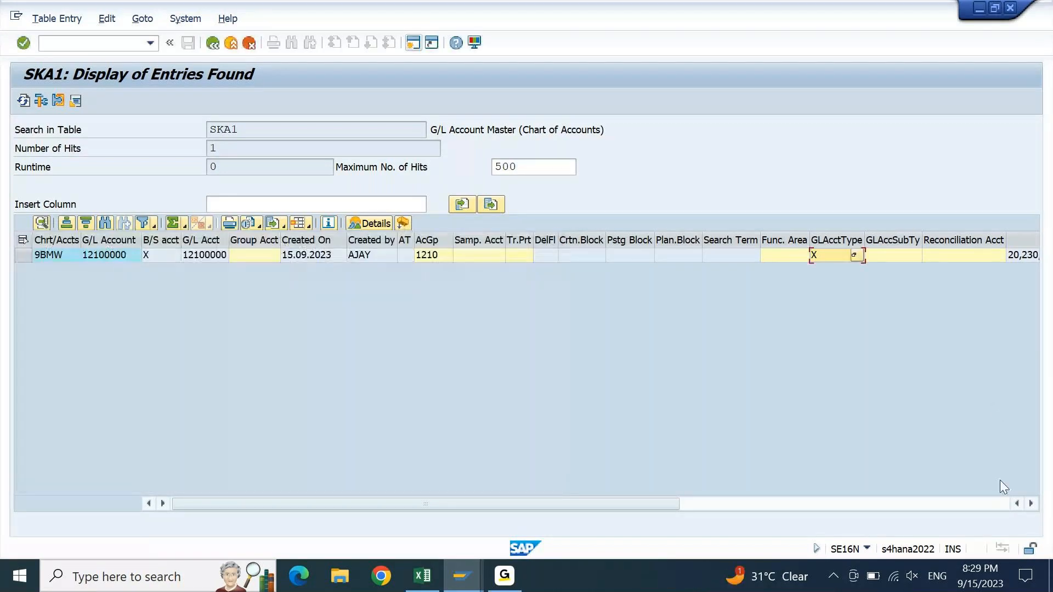
# - Examine the remaining columns of the SKA1 entry, highlighting the Short Text and Long Text columns
pyautogui.click(1031, 504)
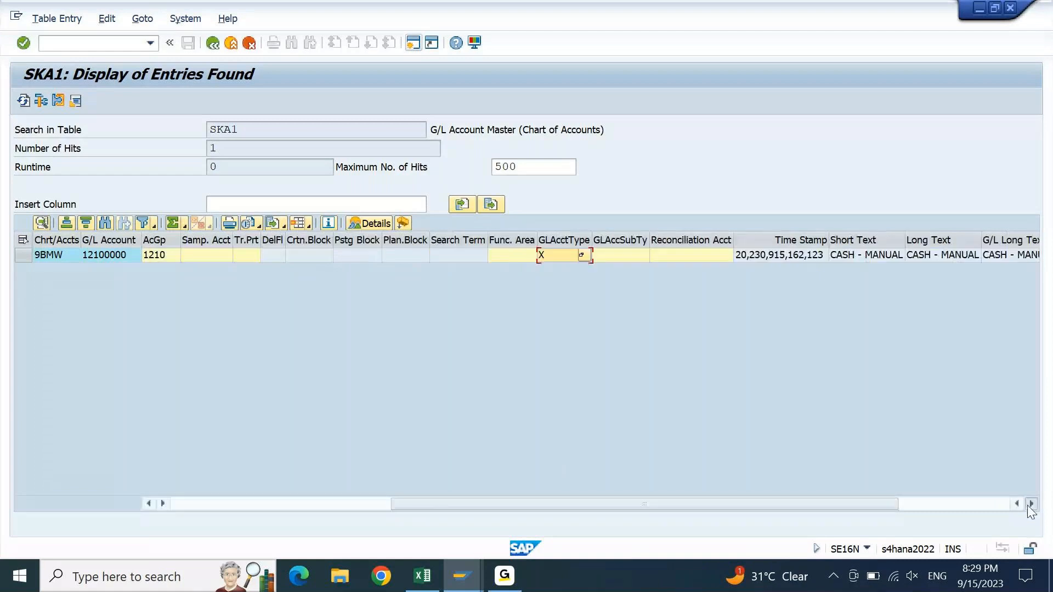
pyautogui.click(1031, 504)
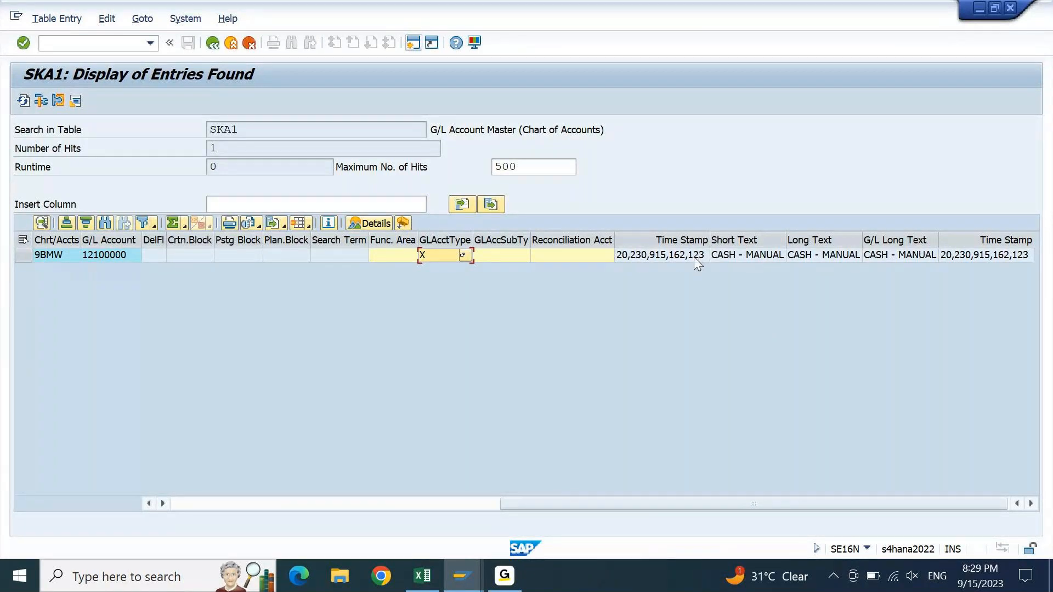
pyautogui.click(727, 241)
pyautogui.moveTo(726, 242); pyautogui.dragTo(788, 238)
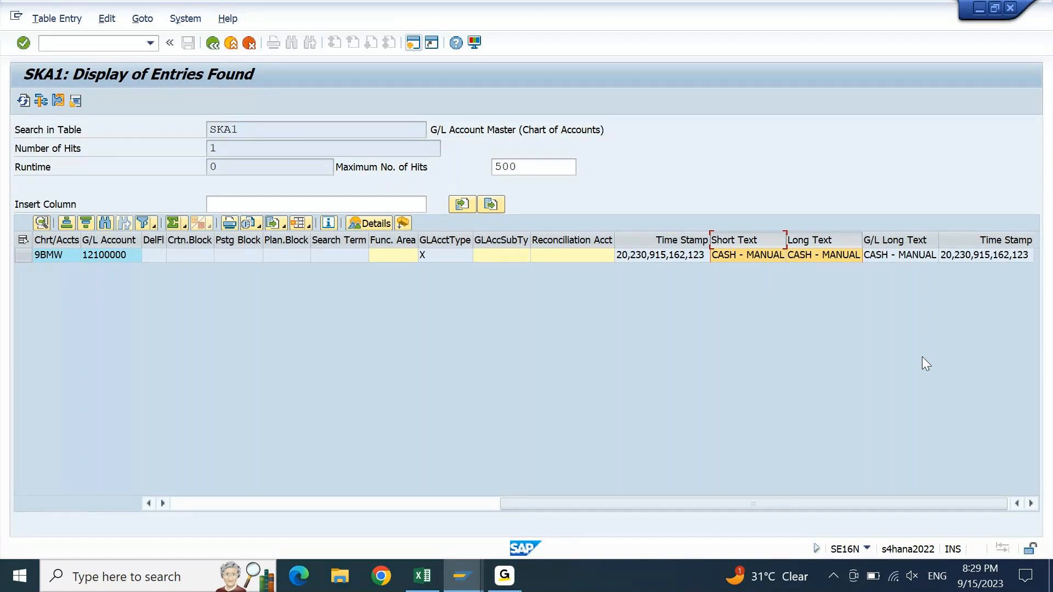
pyautogui.click(488, 505)
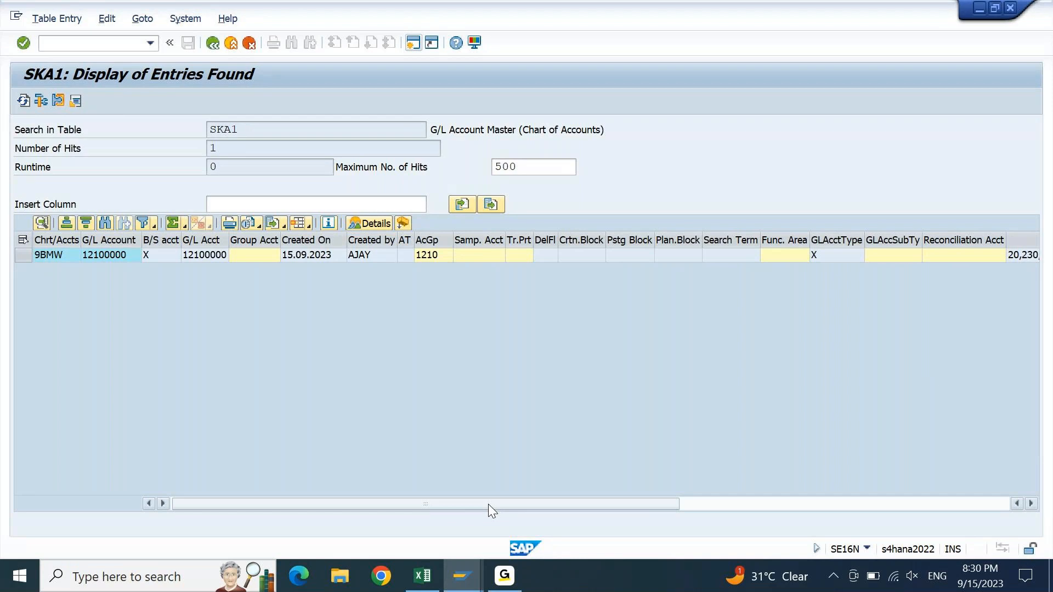
# - Return to the table selection, load table SKB1 instead, and highlight the company code wording in its description
pyautogui.press('F3')
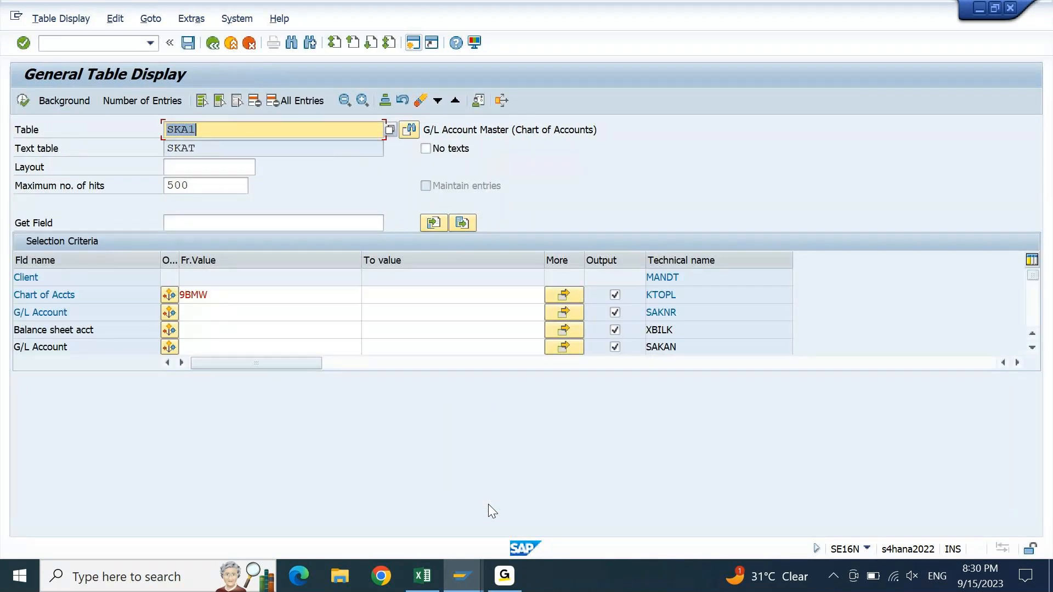
pyautogui.press('F3')
pyautogui.press('BackSpace')
pyautogui.write('B')
pyautogui.press('Return')
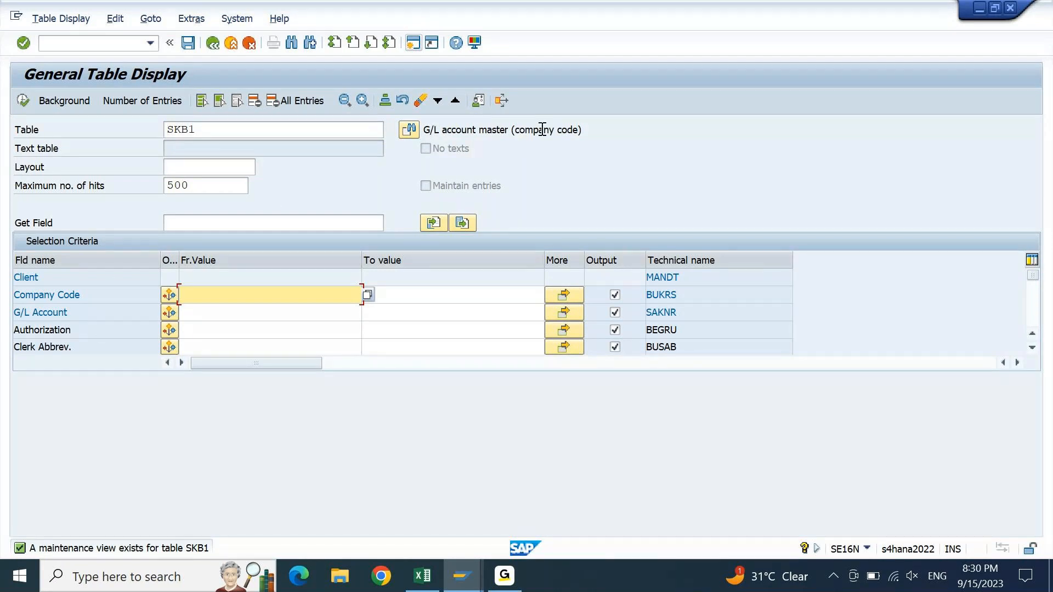
pyautogui.moveTo(511, 132); pyautogui.dragTo(562, 134)
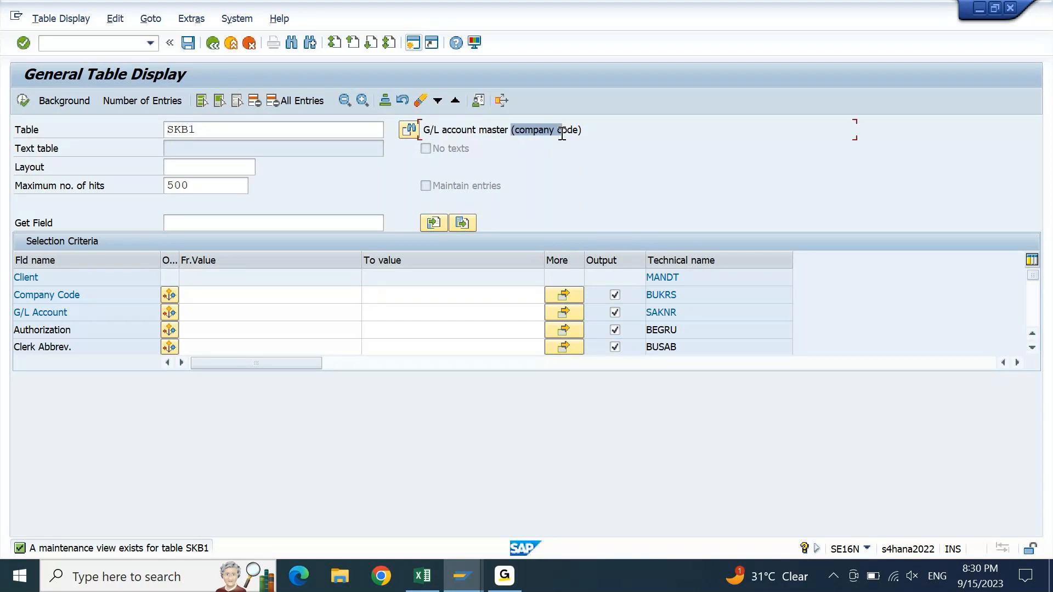
# - Restrict the SKB1 selection to company code 9PBI
pyautogui.click(211, 295)
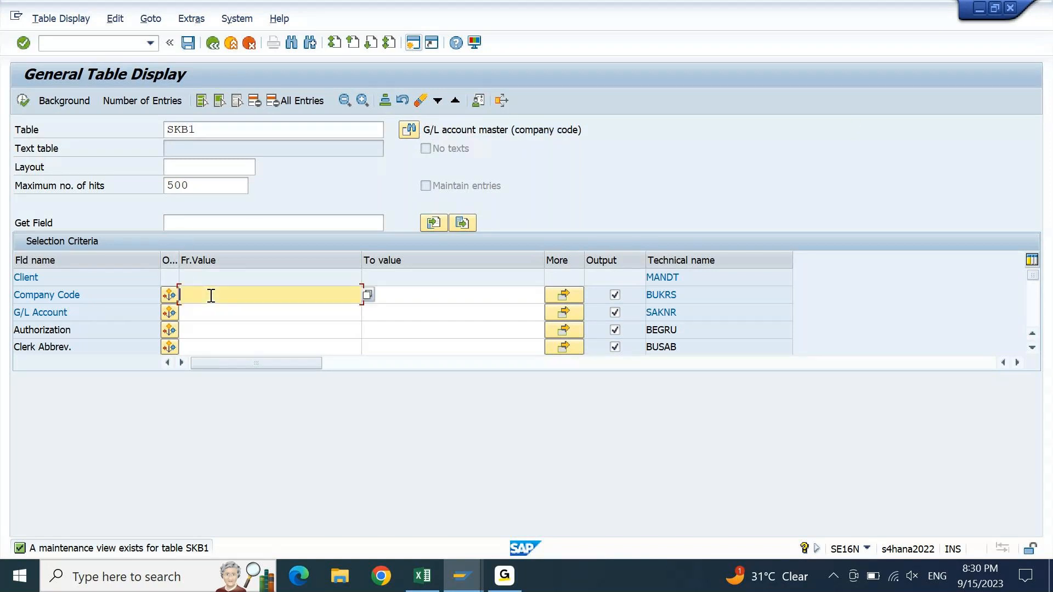
pyautogui.write('9')
pyautogui.press('Down')
pyautogui.press('Down')
pyautogui.press('Return')
pyautogui.doubleClick(211, 295)
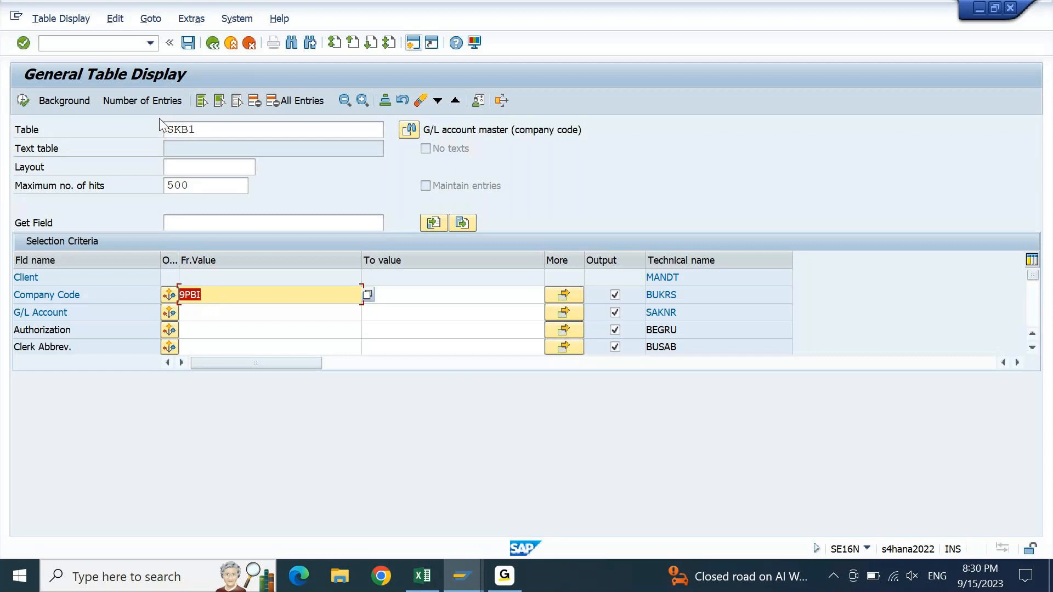
# - Check the number of entries matching the SKB1 selection and display the table entries
pyautogui.click(142, 101)
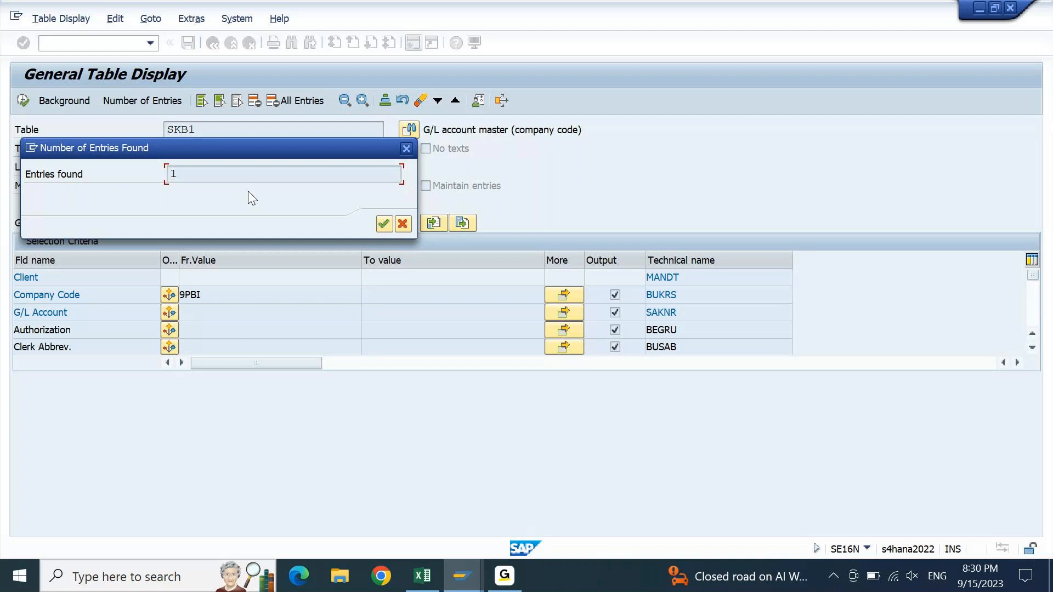
pyautogui.click(385, 221)
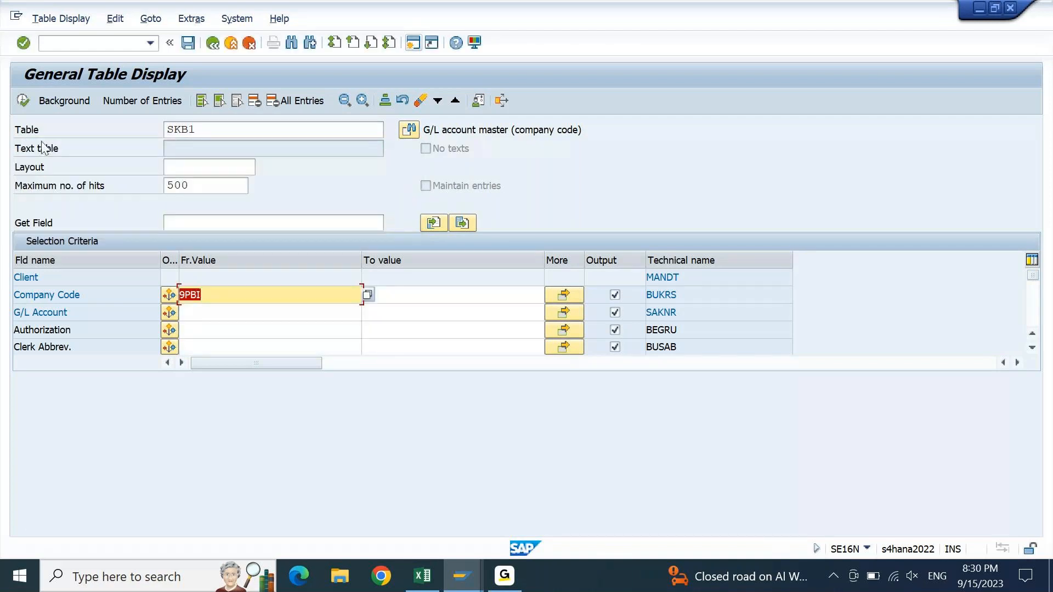
pyautogui.click(22, 99)
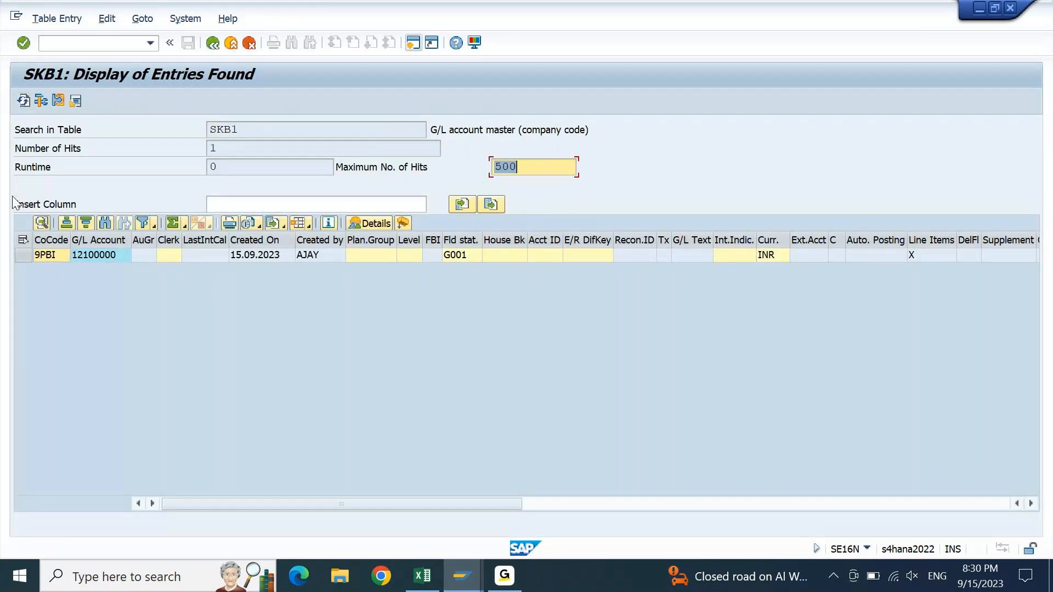
# - Examine the SKB1 entry's company code, G/L account, creation data, field status group, currency and line items fields
pyautogui.click(51, 268)
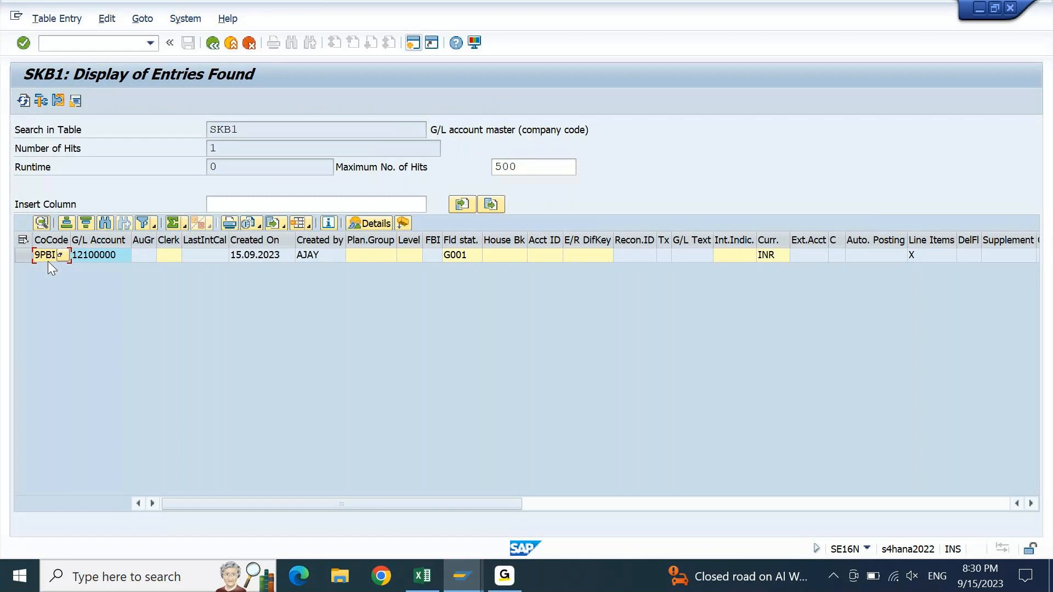
pyautogui.click(111, 255)
pyautogui.click(257, 254)
pyautogui.click(314, 253)
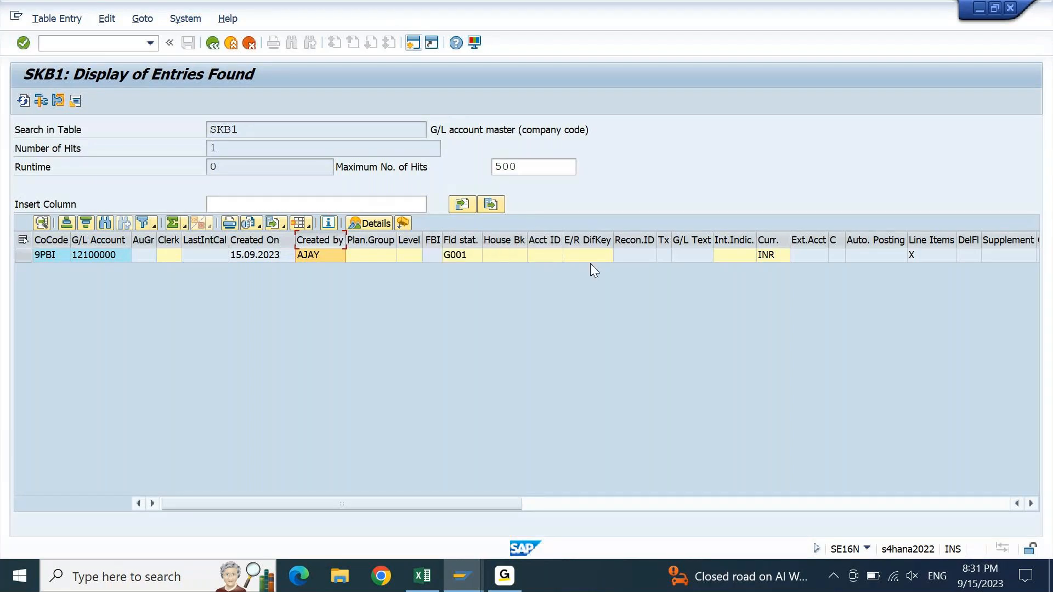
pyautogui.click(466, 246)
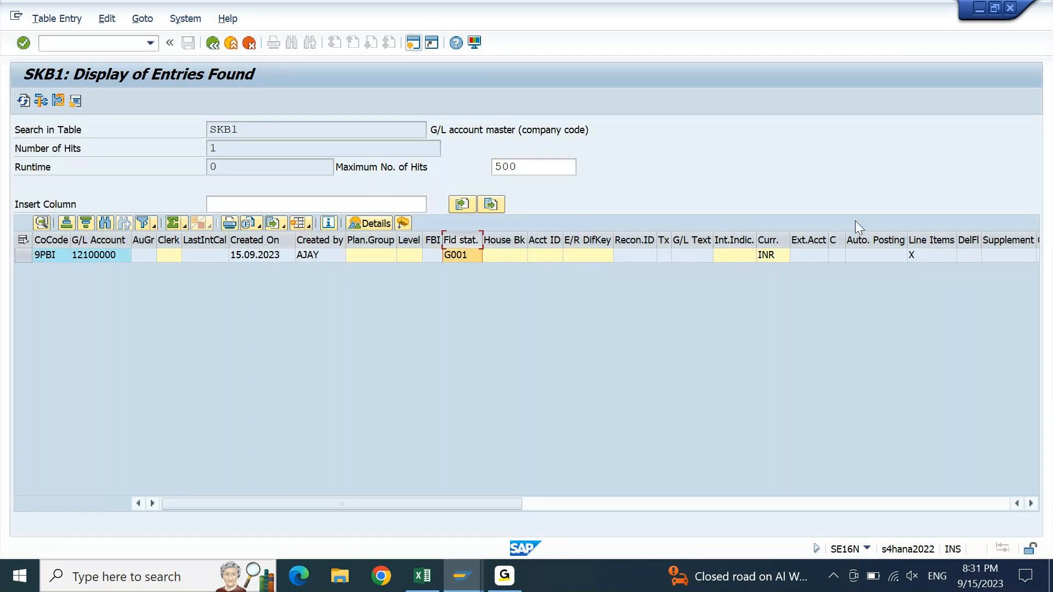
pyautogui.click(774, 244)
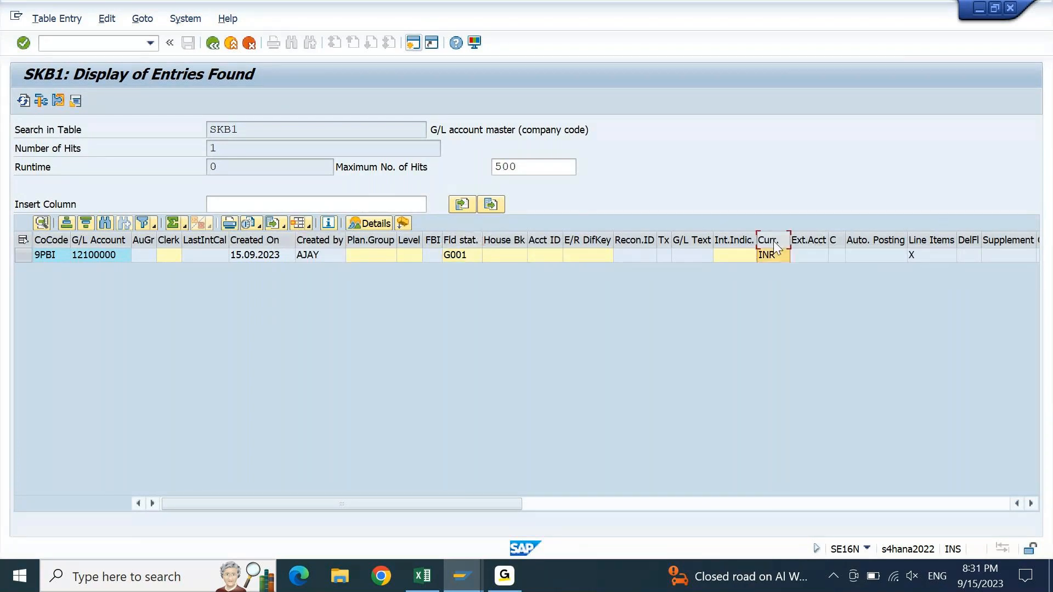
pyautogui.click(931, 244)
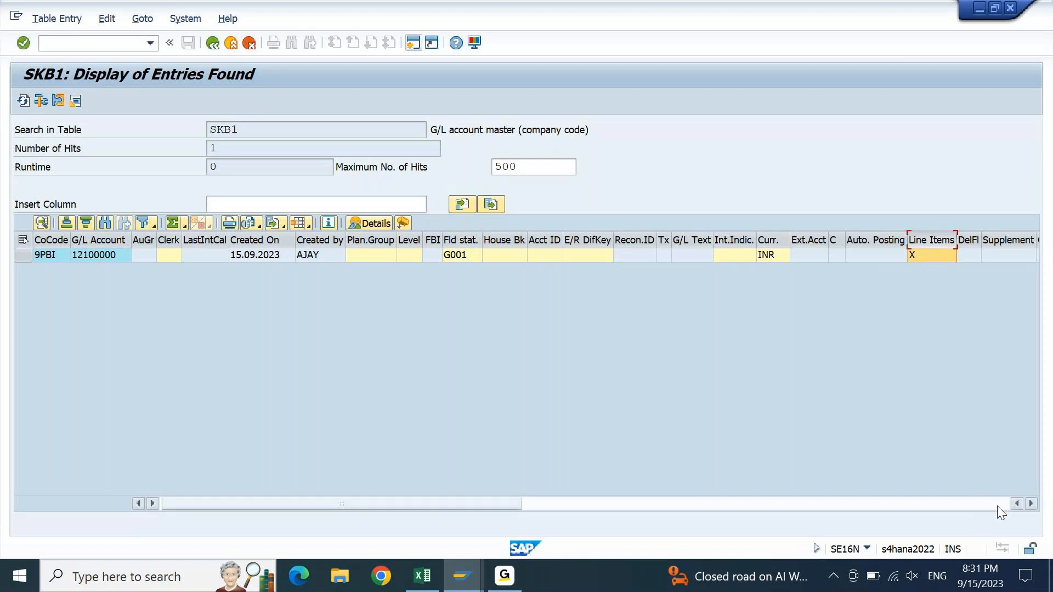
# - Examine the remaining SKB1 columns, including the sort key, and go back to the table selection
pyautogui.click(1030, 503)
pyautogui.click(1030, 505)
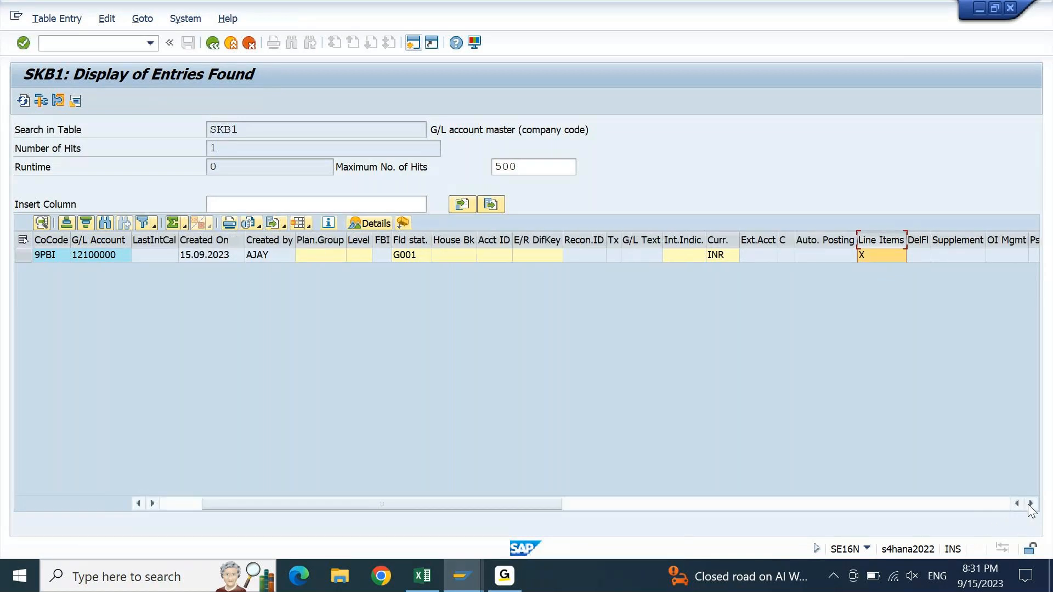
pyautogui.click(1030, 504)
pyautogui.click(1030, 505)
pyautogui.click(1030, 505)
pyautogui.click(1030, 504)
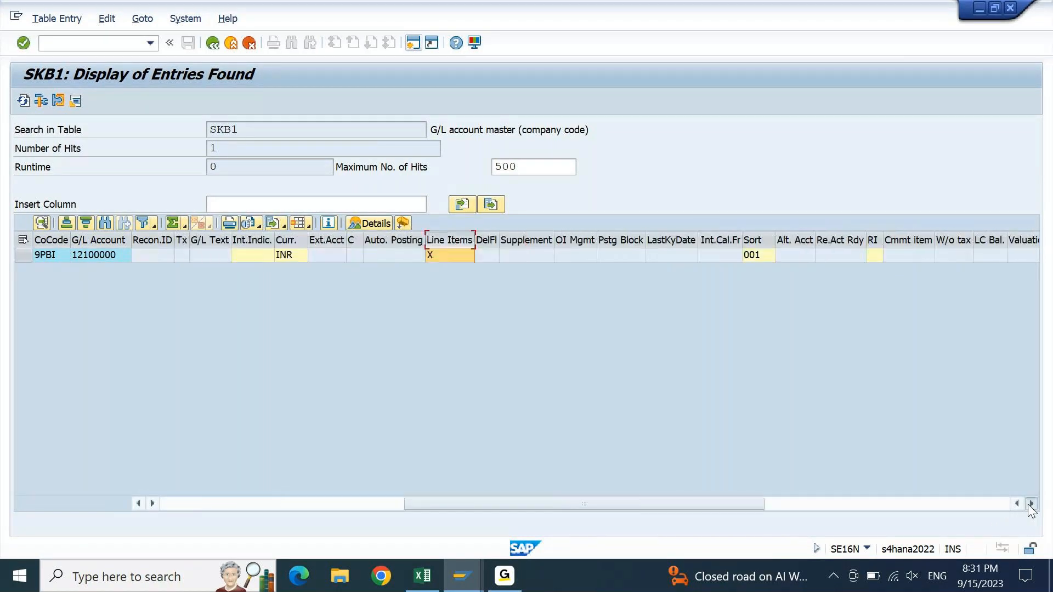
pyautogui.click(1030, 505)
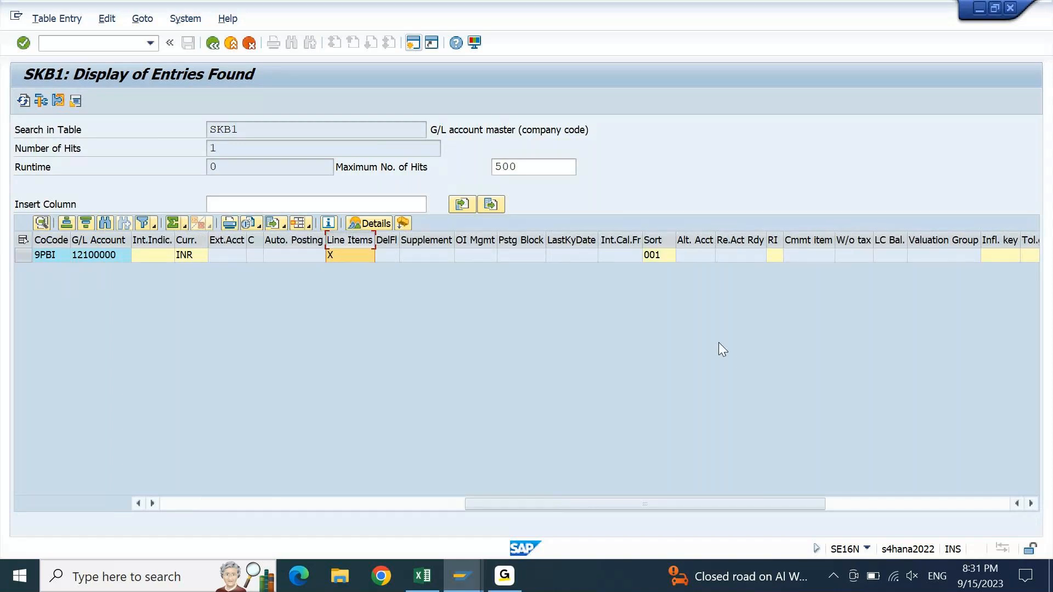
pyautogui.click(656, 255)
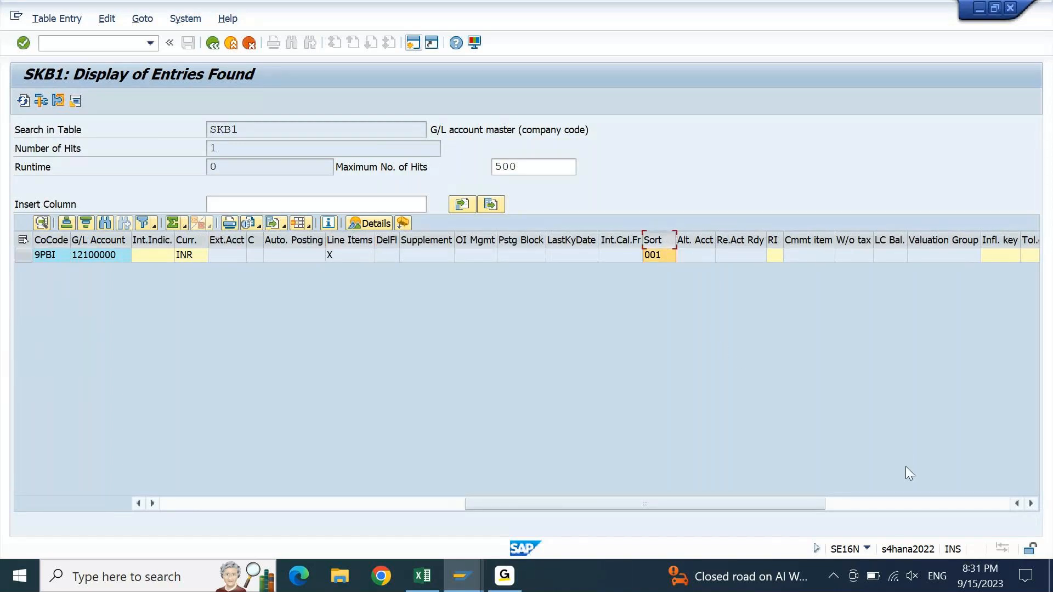
pyautogui.click(985, 504)
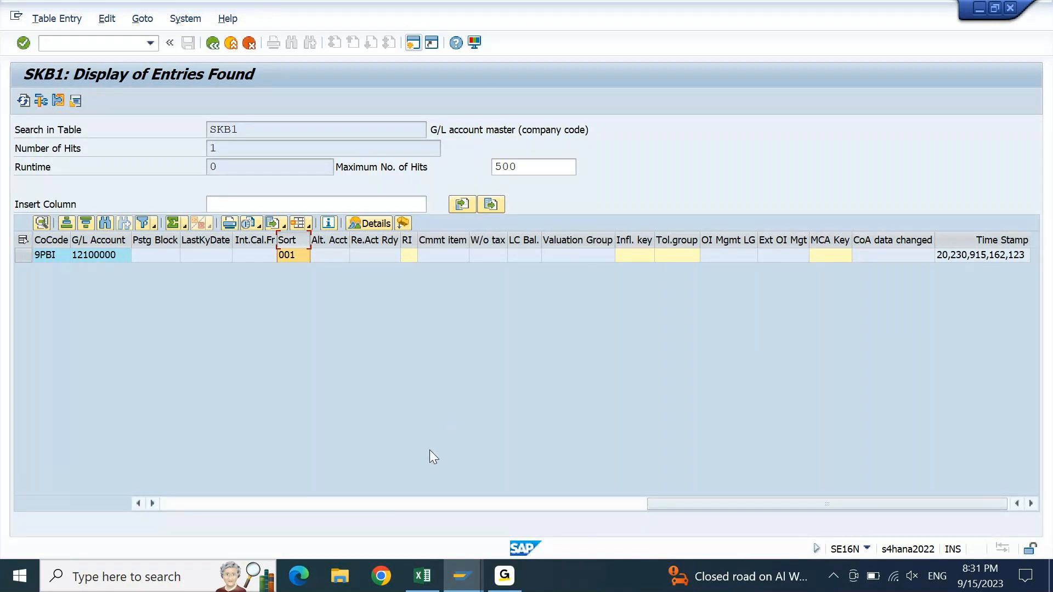
pyautogui.click(398, 497)
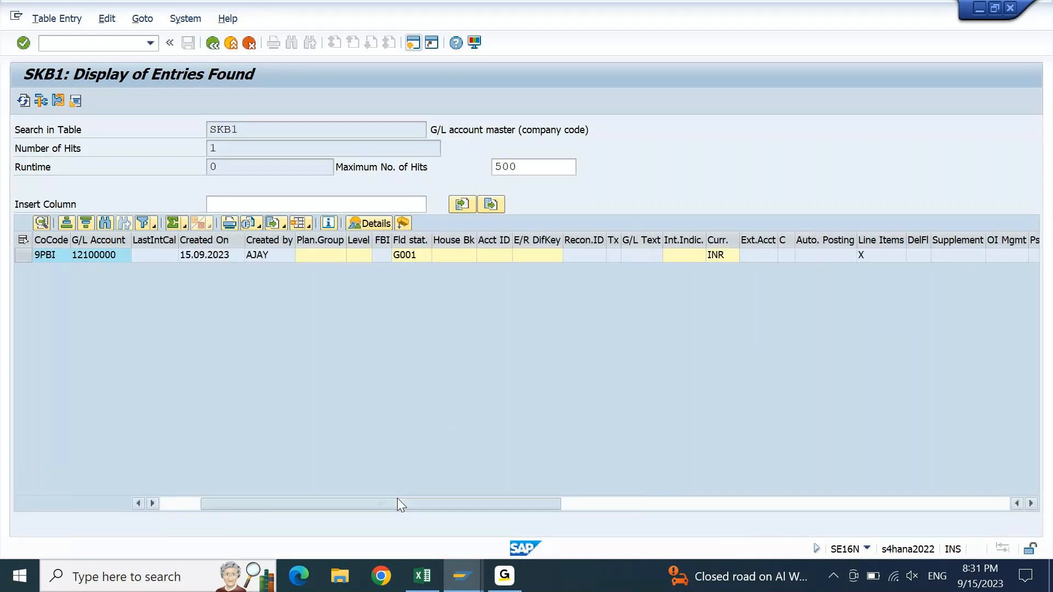
pyautogui.moveTo(398, 499); pyautogui.dragTo(279, 497)
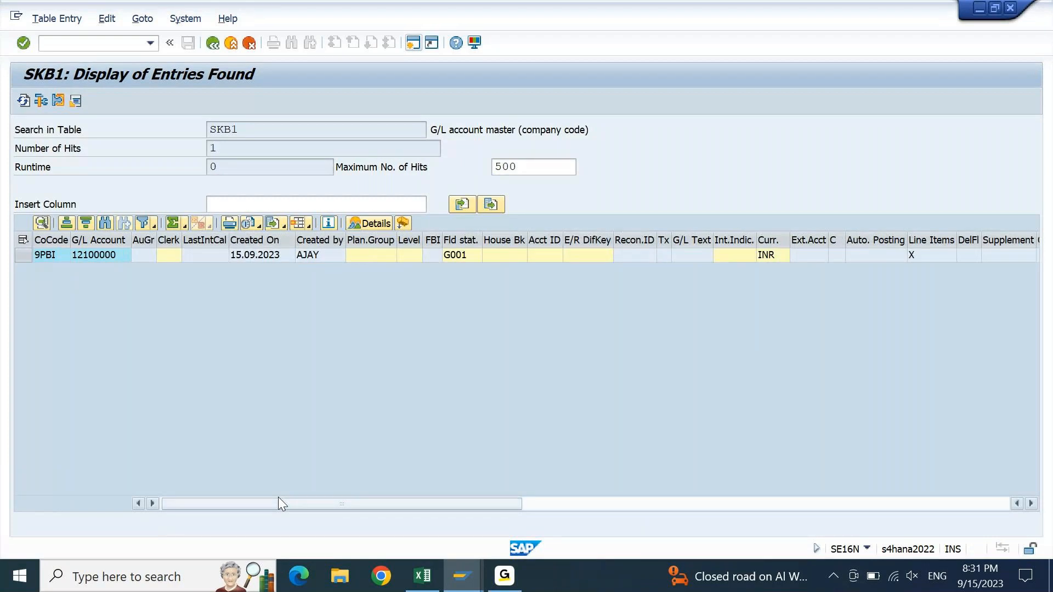
pyautogui.press('F3')
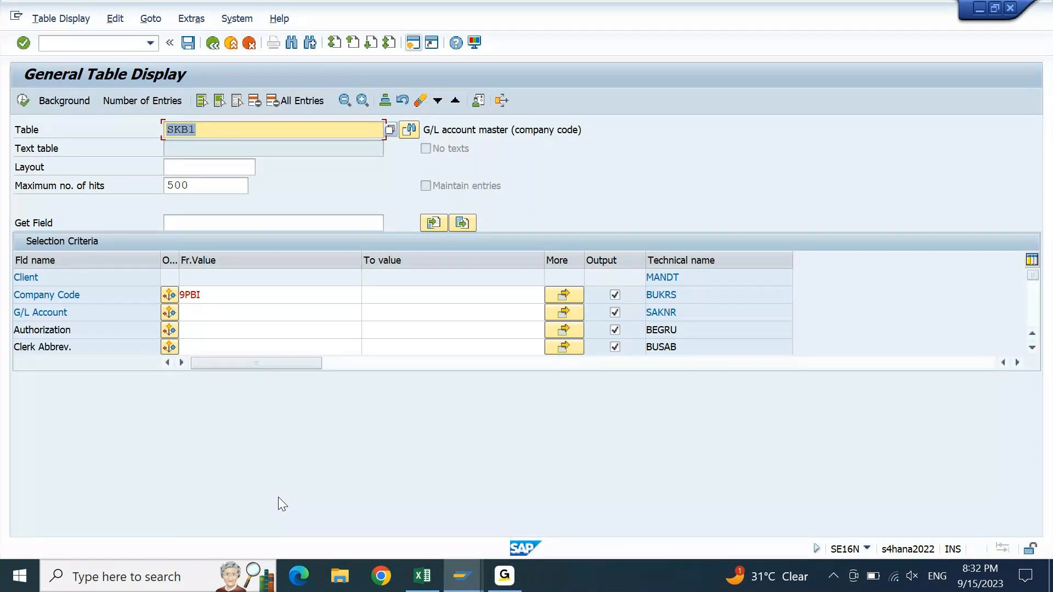
# - Switch to the FICO 9 PM IST workbook in Excel and copy the "GL Creation with LSMW" cell together with its adjacent note
pyautogui.click(429, 585)
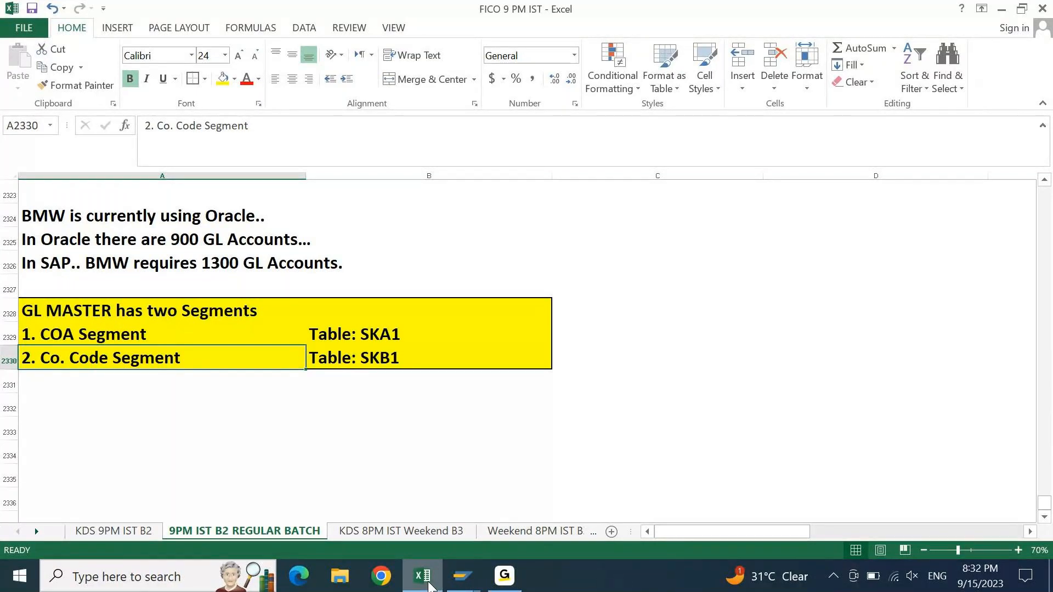
pyautogui.press('Up')
pyautogui.press('Up')
pyautogui.press('Up')
pyautogui.press('Up')
pyautogui.press('Up')
pyautogui.press('Up')
pyautogui.press('Up')
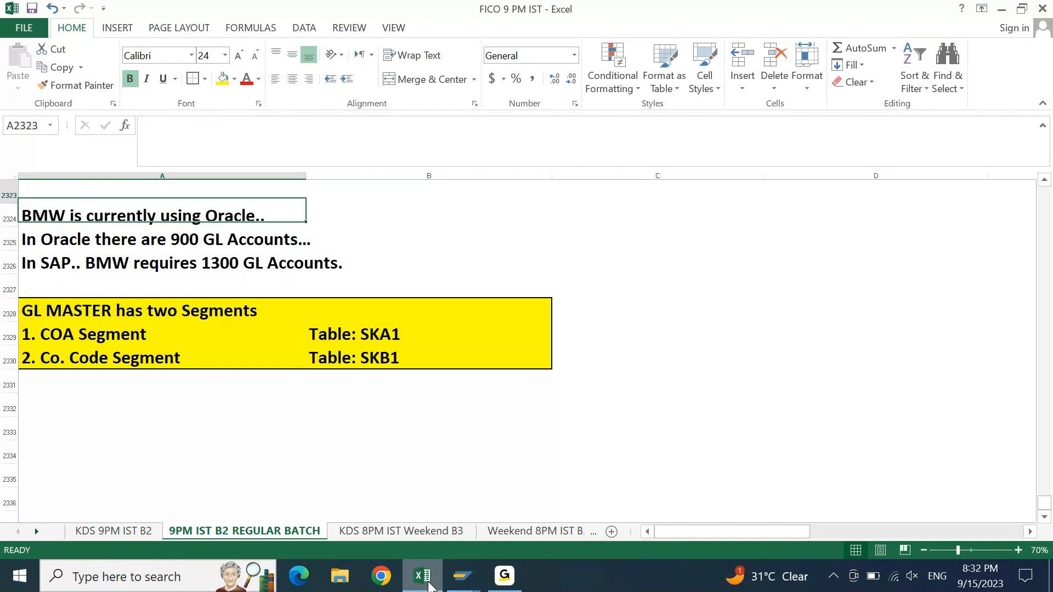
pyautogui.press('Up')
pyautogui.press('Up')
pyautogui.press('Up')
pyautogui.press('Up')
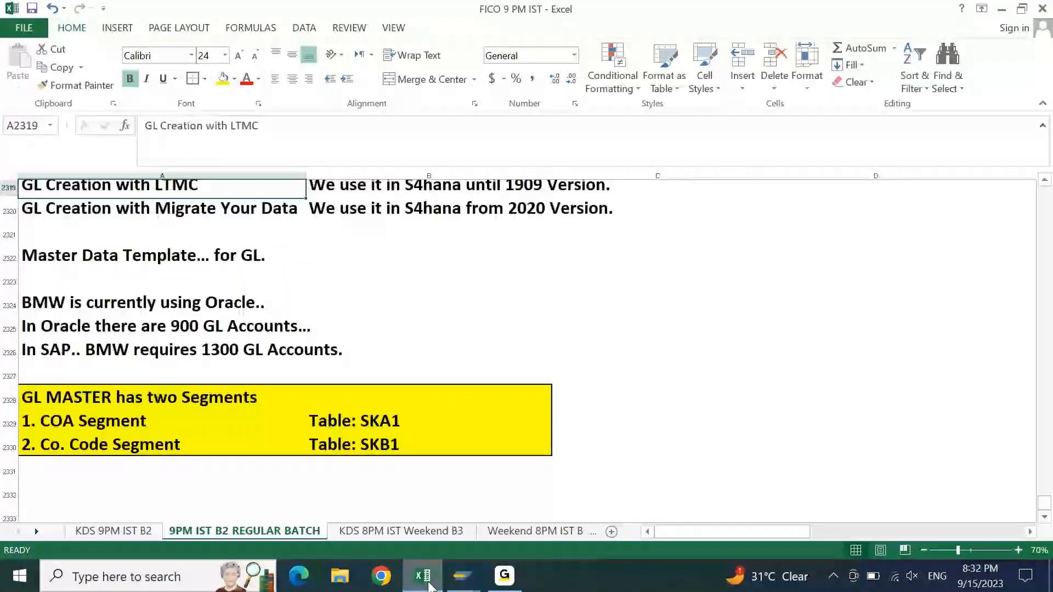
pyautogui.press('Up')
pyautogui.press('Up')
pyautogui.press('Down')
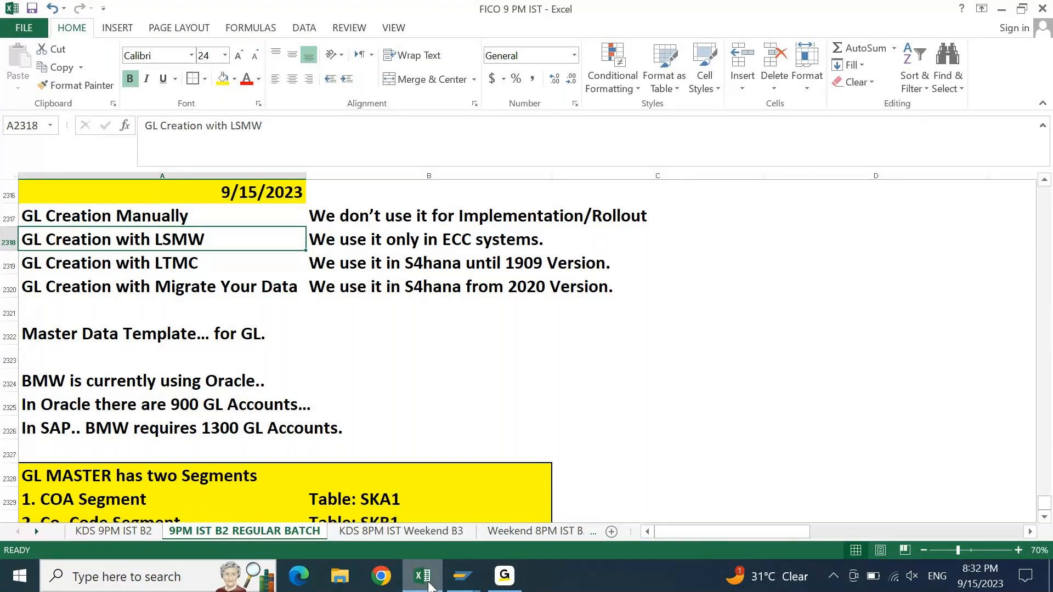
pyautogui.hotkey('shift', 'Right')
pyautogui.hotkey('ctrl', 'c')
# - Paste the copied "GL Creation with LSMW" row into cell A2334, below the yellow GL MASTER segments block
pyautogui.press('pagedown')
pyautogui.press('Down')
pyautogui.press('Down')
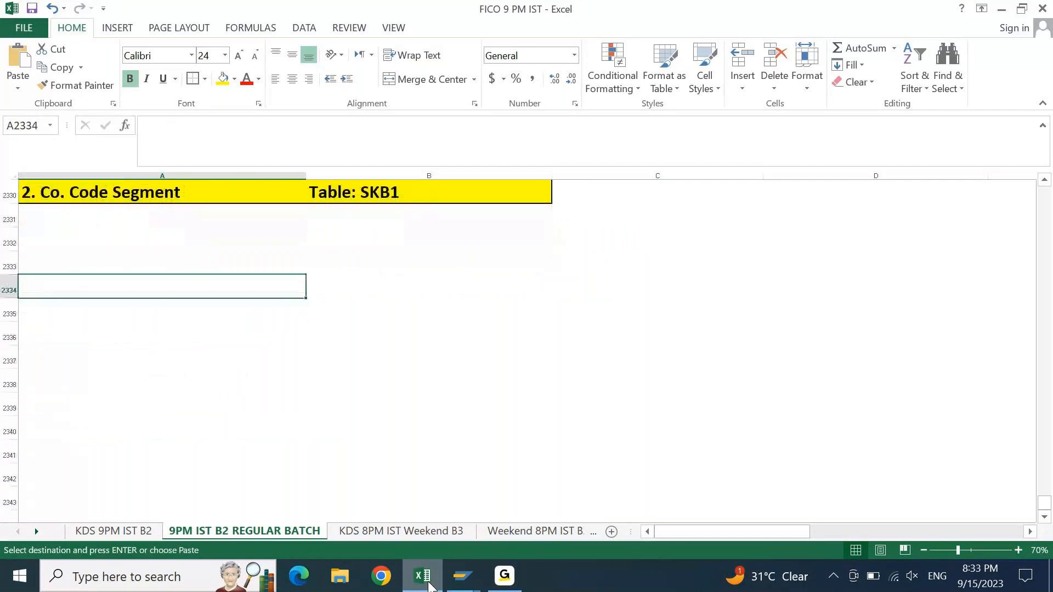
pyautogui.hotkey('ctrl', 'v')
pyautogui.press('Escape')
pyautogui.press('Down')
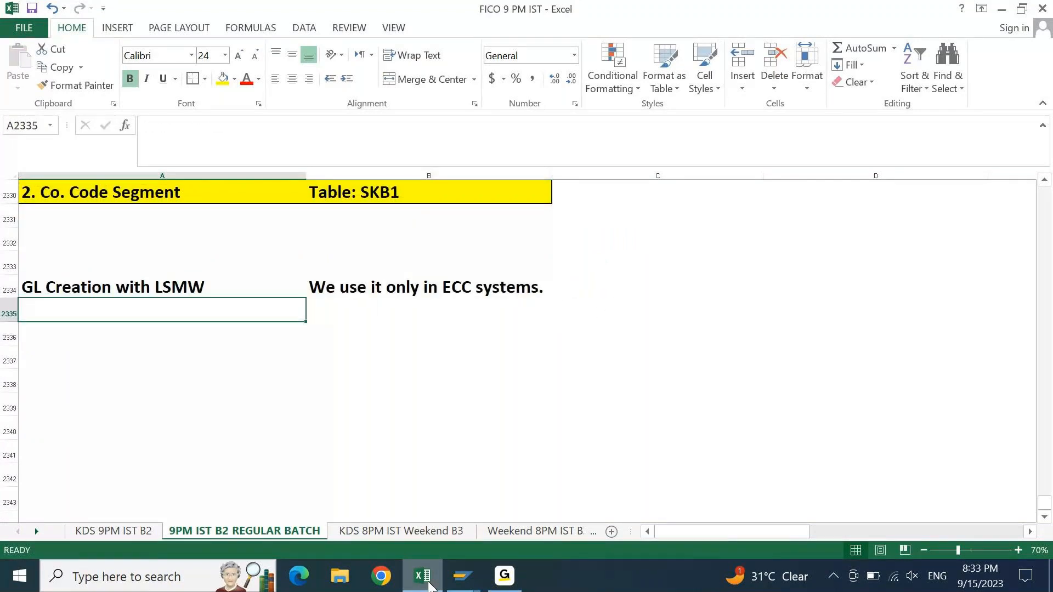
# - Review the notes on the GL master segments above the pasted row and look at the G/L account displayed in SAP
pyautogui.press('Up')
pyautogui.press('Up')
pyautogui.press('Up')
pyautogui.press('Up')
pyautogui.press('Up')
pyautogui.press('Up')
pyautogui.press('Up')
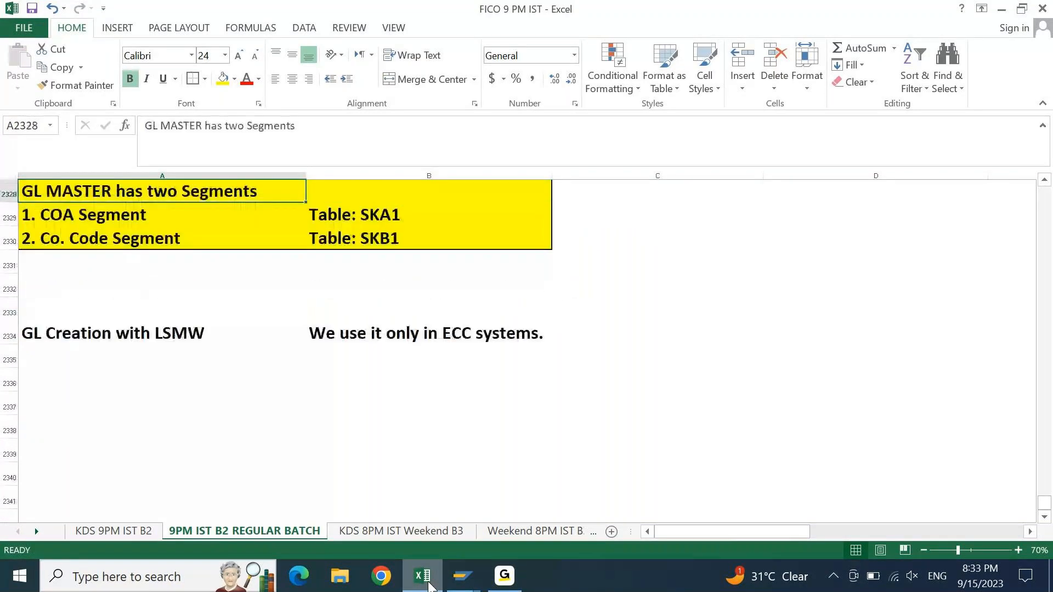
pyautogui.press('Up')
pyautogui.press('Up')
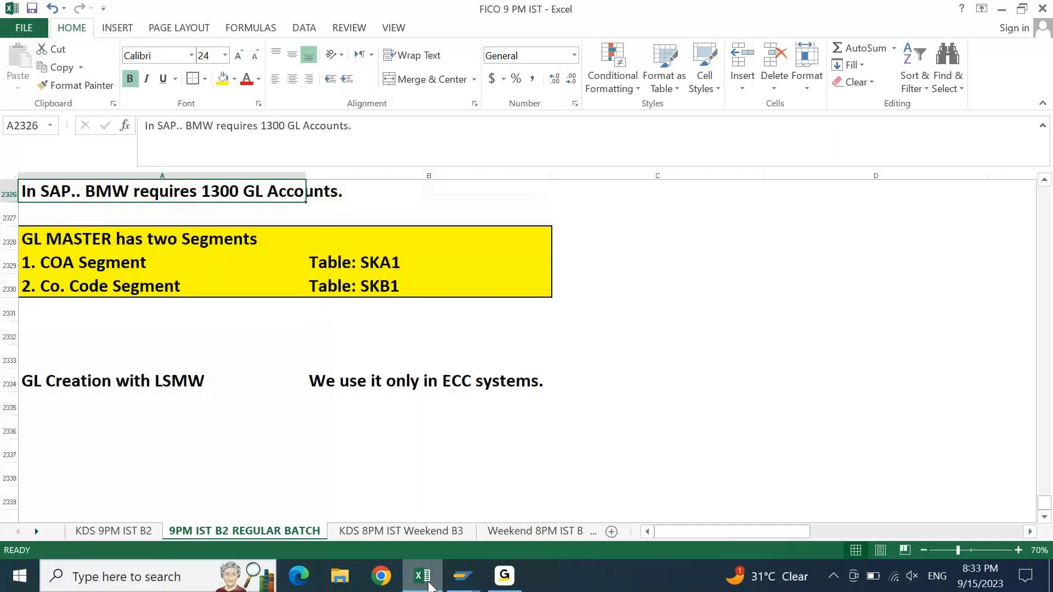
pyautogui.press('Down')
pyautogui.press('Down')
pyautogui.press('Down')
pyautogui.press('Down')
pyautogui.press('Down')
pyautogui.press('Down')
pyautogui.press('Down')
pyautogui.press('Down')
pyautogui.press('Down')
pyautogui.press('Down')
pyautogui.press('Down')
pyautogui.press('Down')
pyautogui.press('Down')
pyautogui.press('Down')
pyautogui.press('Down')
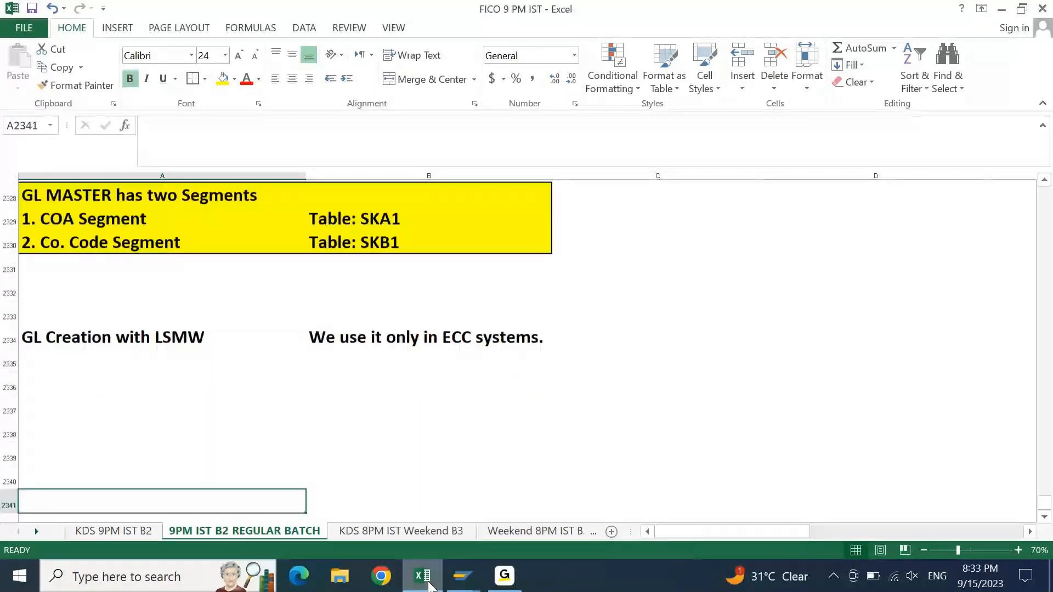
pyautogui.moveTo(462, 576)
pyautogui.click(377, 521)
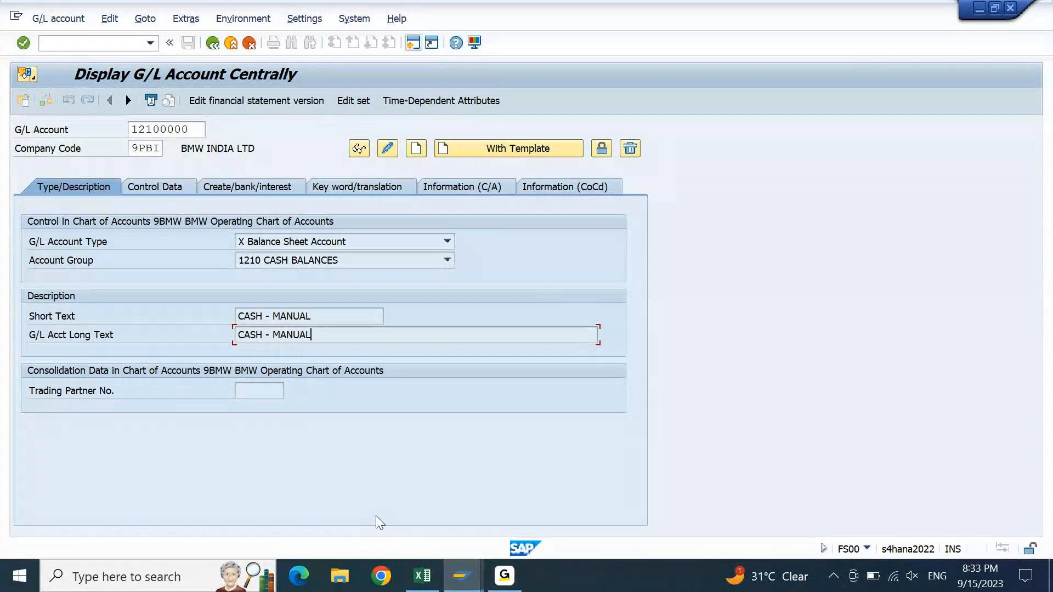
# - Switch back to Excel and enter "For any GL creation with LSMW.. We must have a screen recording.." in cell A2335
pyautogui.click(439, 577)
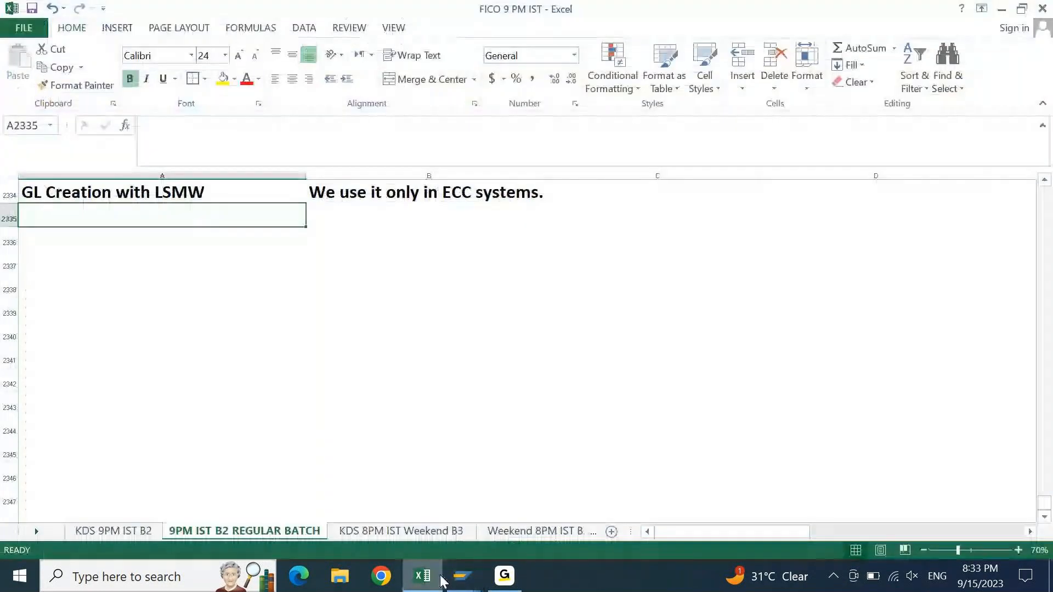
pyautogui.write('fR')
pyautogui.press('BackSpace')
pyautogui.press('BackSpace')
pyautogui.write('For ant')
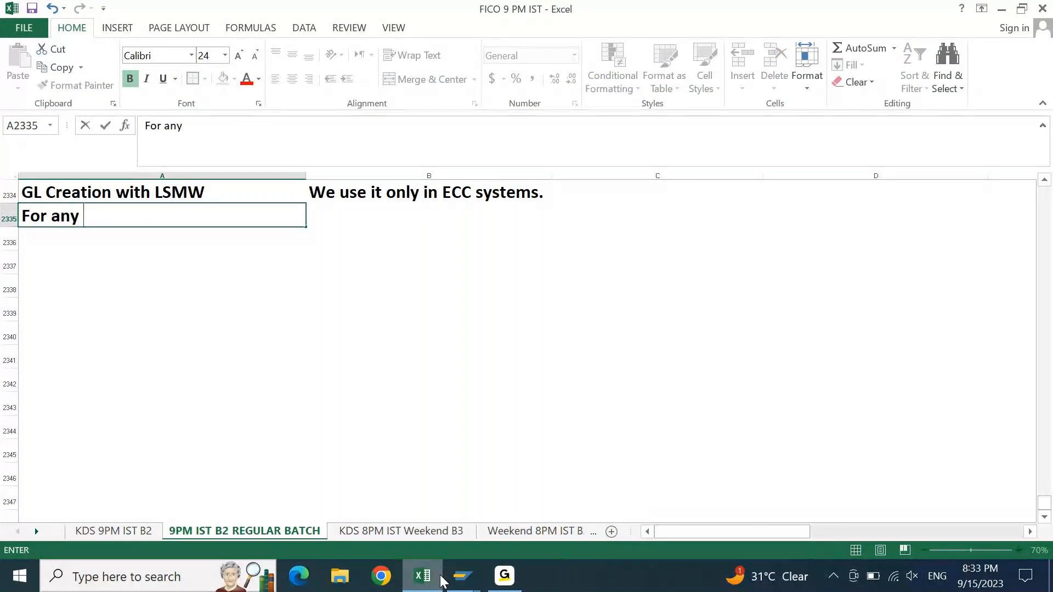
pyautogui.write('GL creation with LSMW')
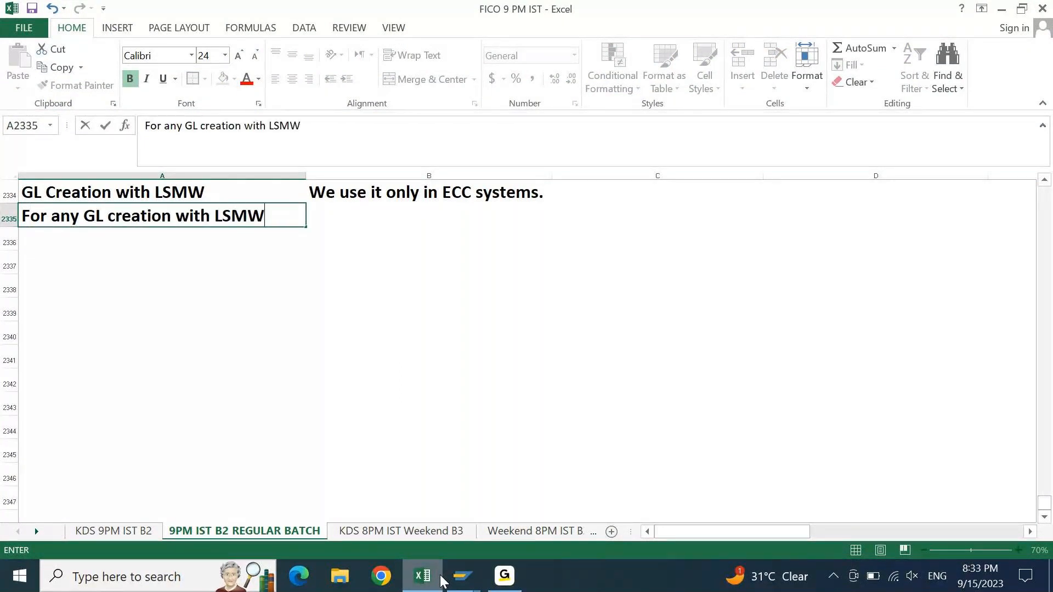
pyautogui.write('>')
pyautogui.press('BackSpace')
pyautogui.write('.. Me must a')
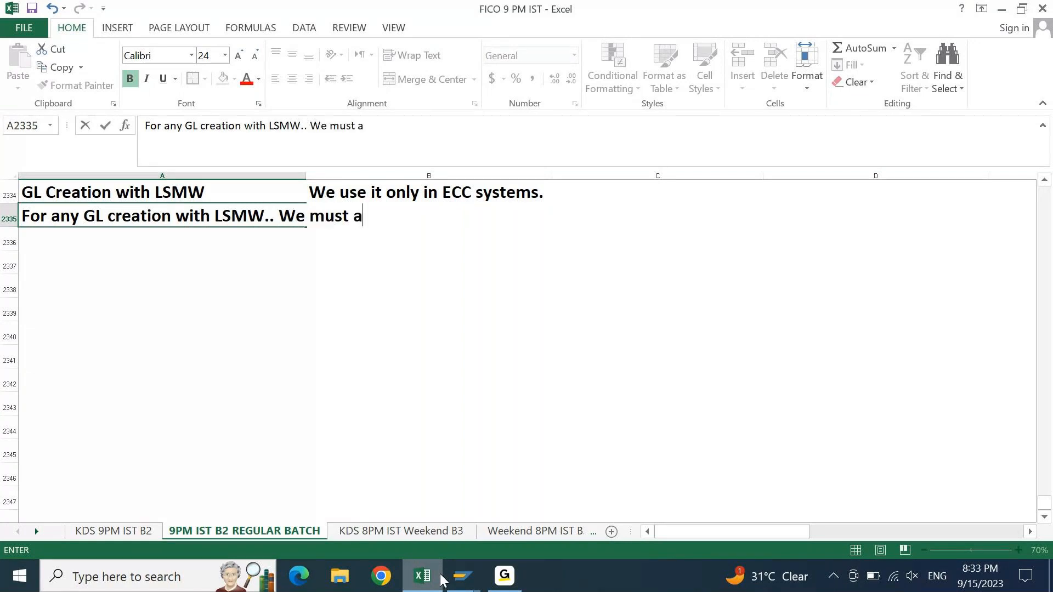
pyautogui.press('BackSpace')
pyautogui.write('have a s')
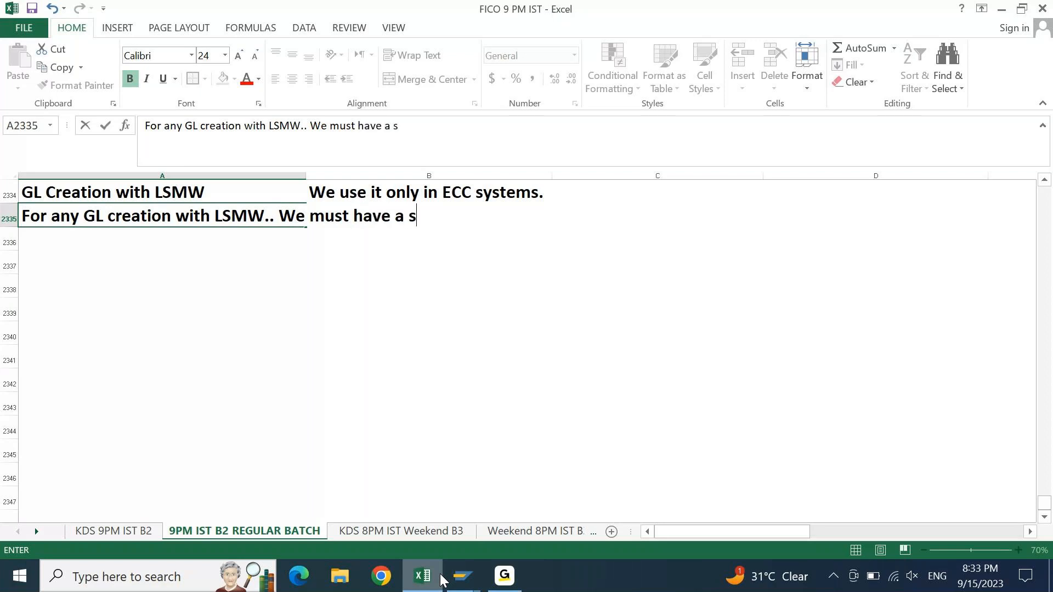
pyautogui.write('creen recording..')
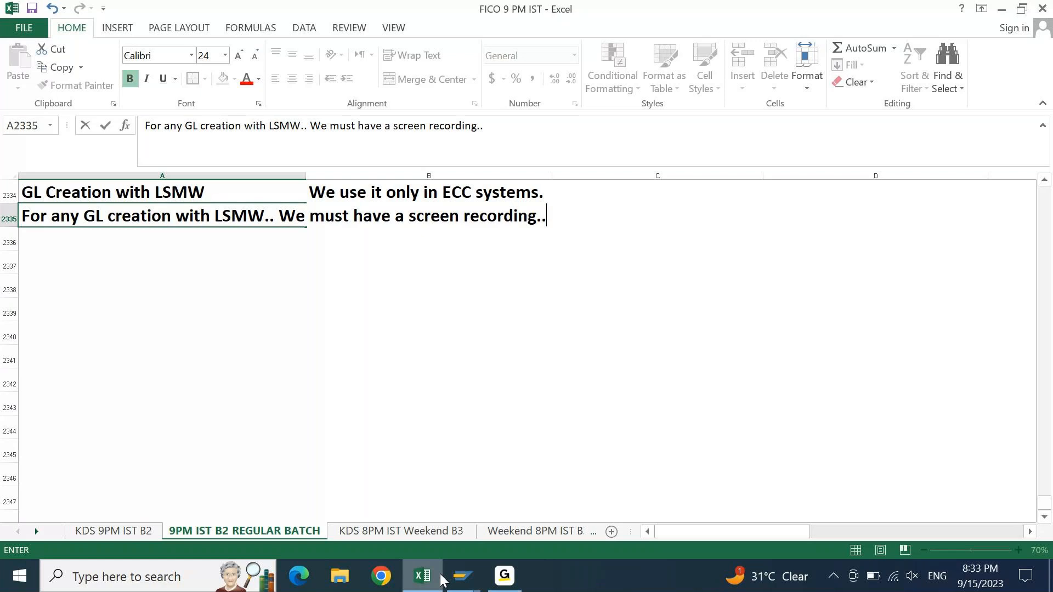
pyautogui.press('Return')
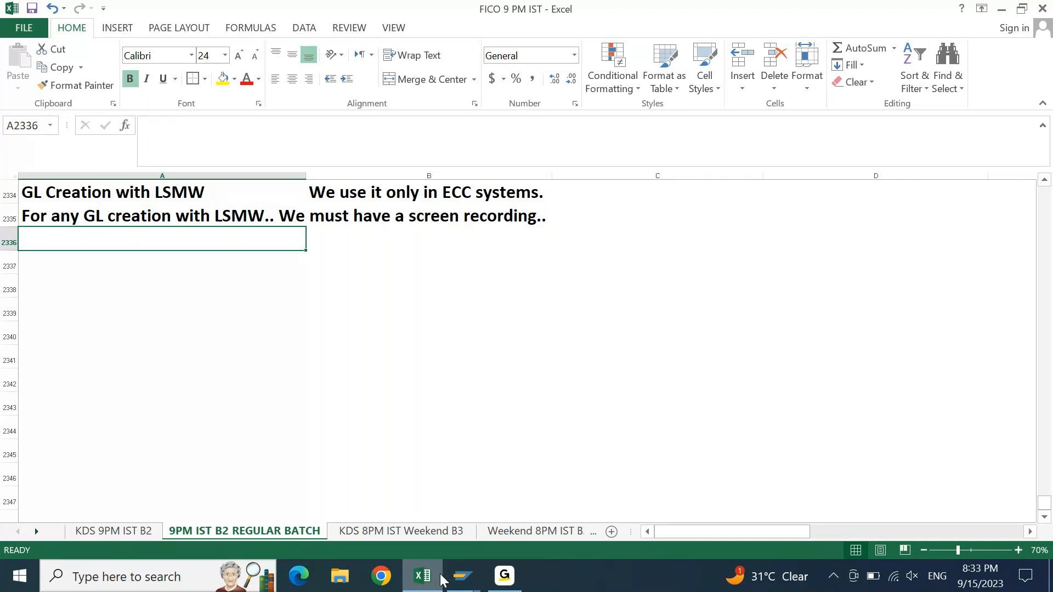
# - Add the note "while doing a screen recording, we will be creating another GL Account." in cell A2336
pyautogui.write('while c')
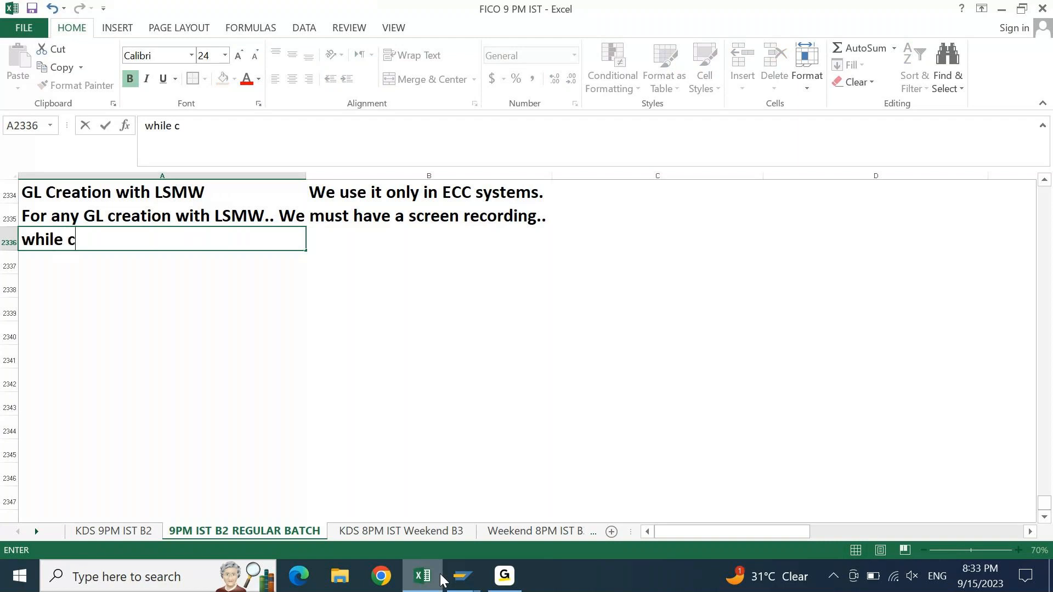
pyautogui.write('reati')
pyautogui.press('BackSpace')
pyautogui.press('BackSpace')
pyautogui.press('BackSpace')
pyautogui.press('BackSpace')
pyautogui.press('BackSpace')
pyautogui.press('BackSpace')
pyautogui.write('doing a s')
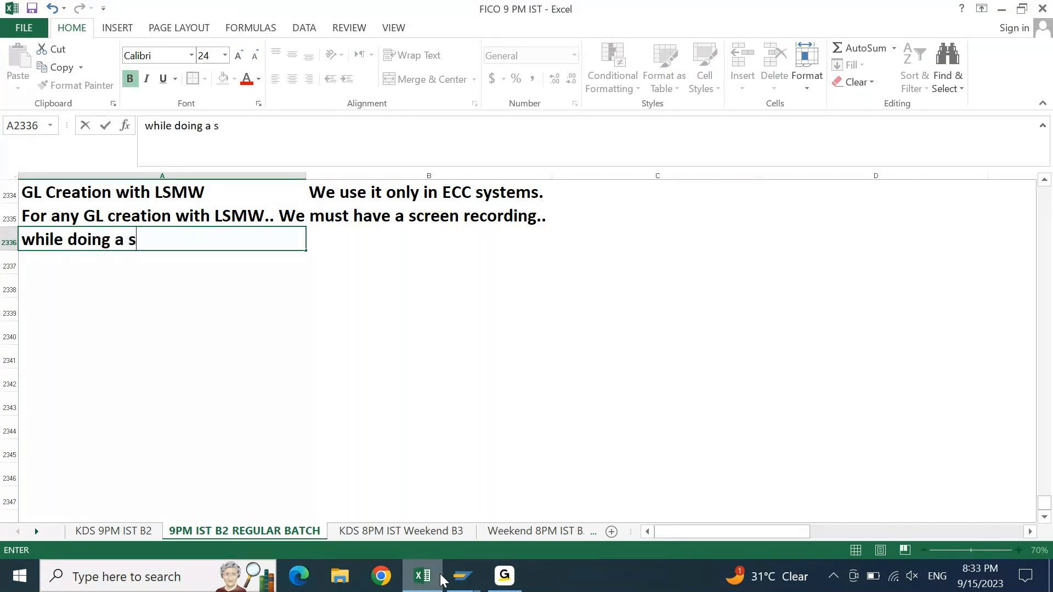
pyautogui.write('creen recording')
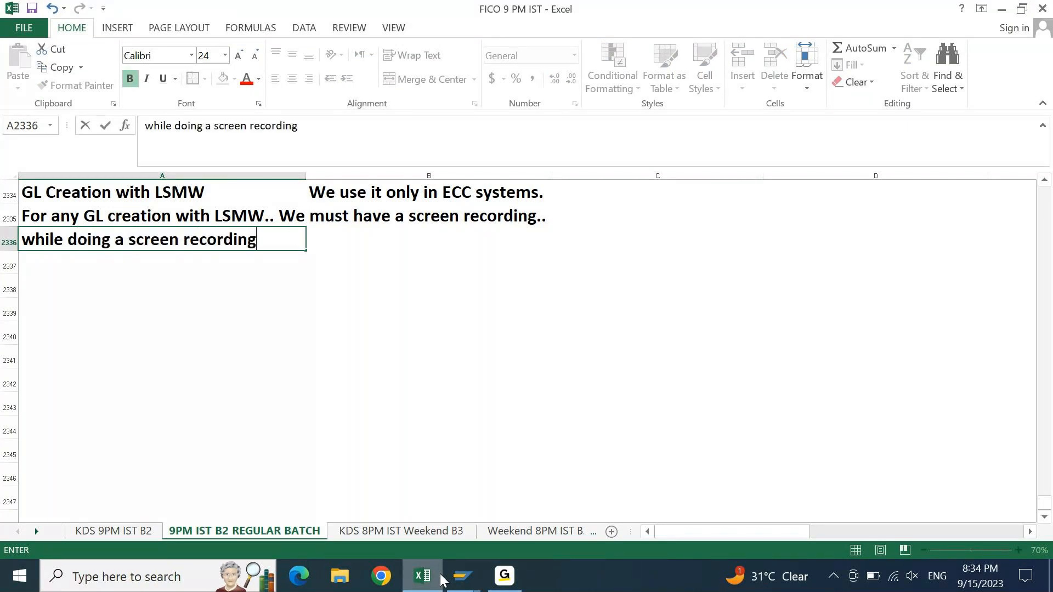
pyautogui.write(', we will be creatin')
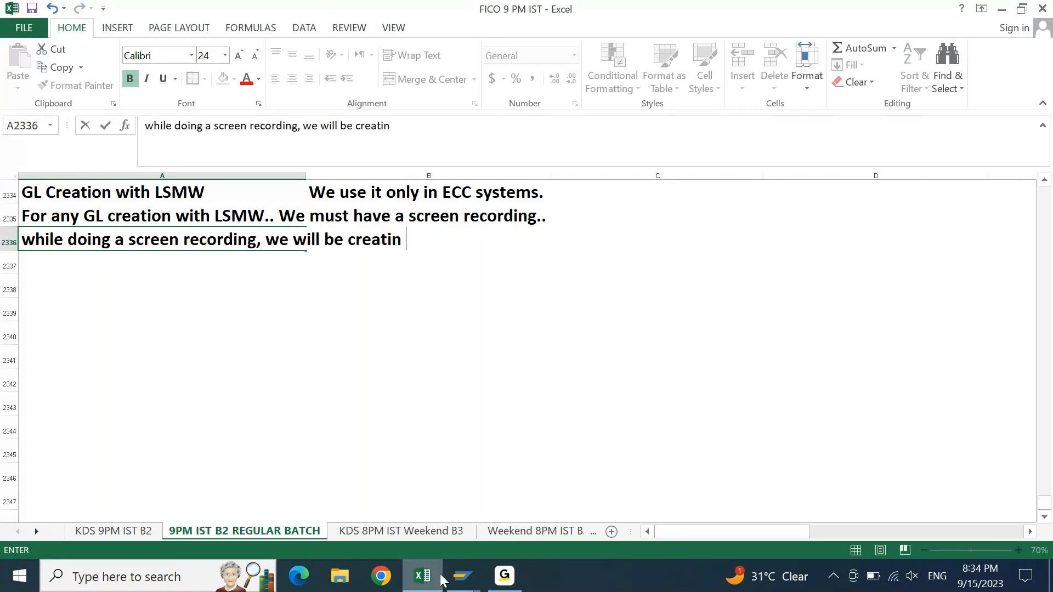
pyautogui.write('g another GL')
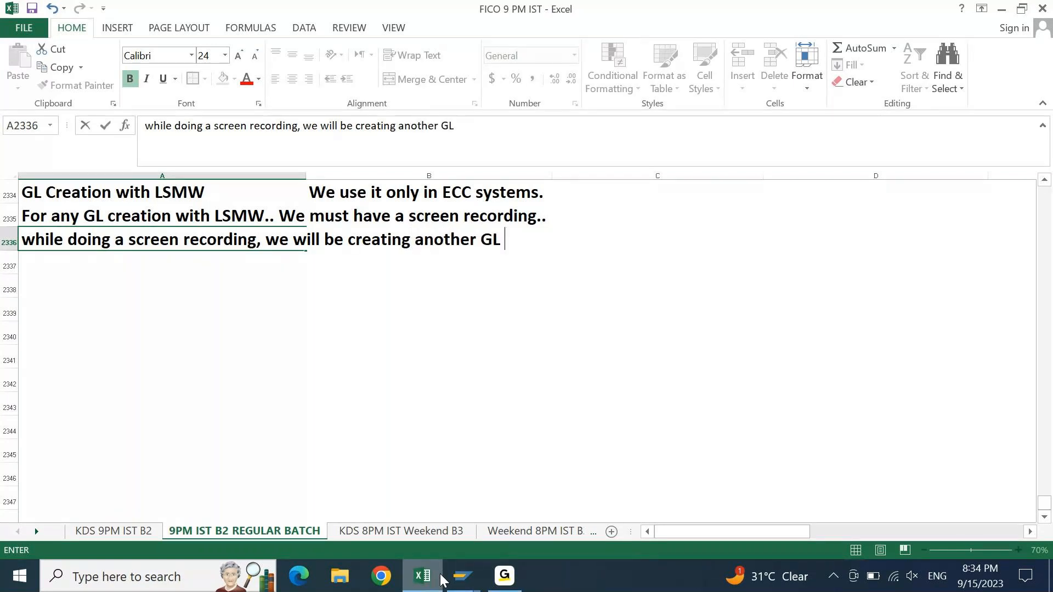
pyautogui.write(' Account.')
pyautogui.press('Return')
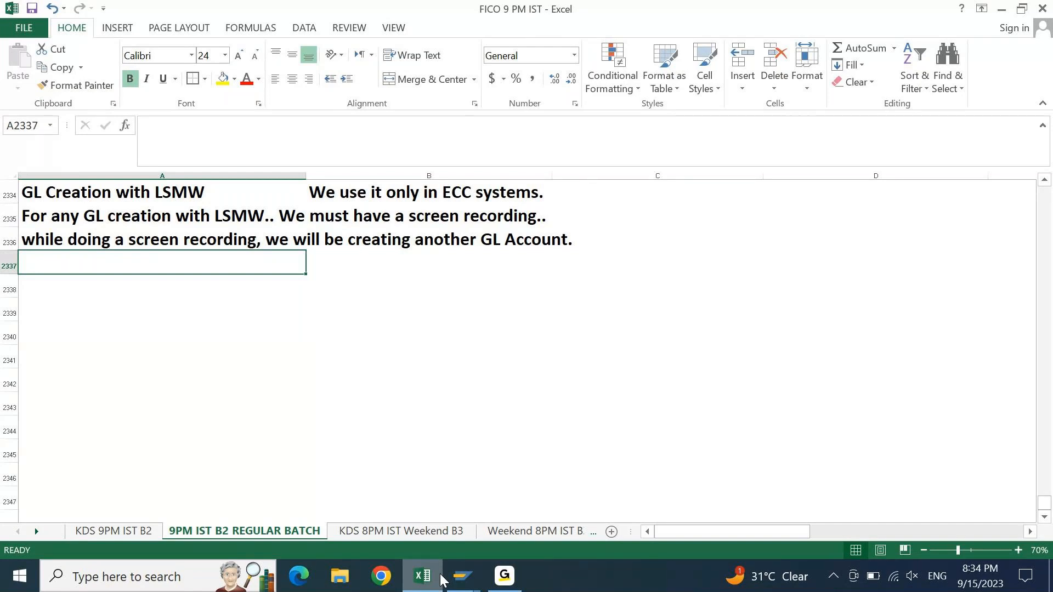
# - Copy the G/L account number from the Display G/L Account Centrally screen in SAP and paste it into cell A2338 in Excel
pyautogui.moveTo(462, 577)
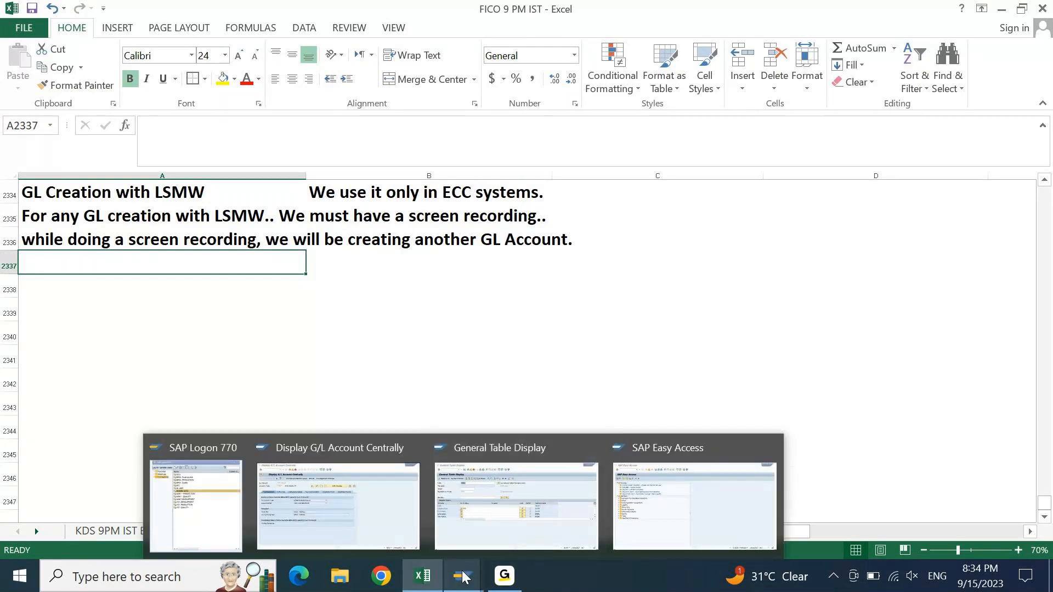
pyautogui.click(396, 522)
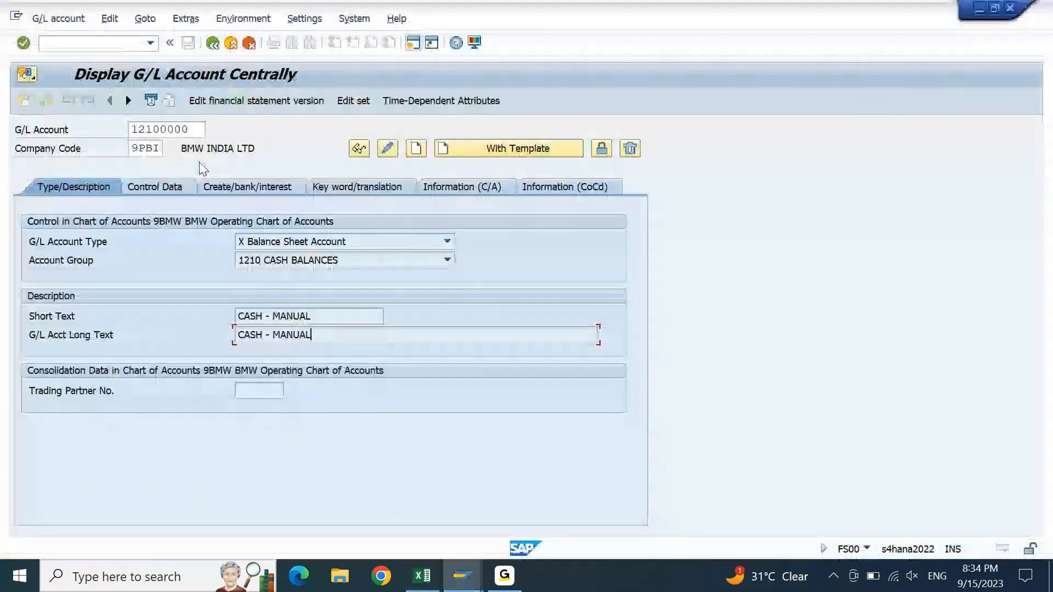
pyautogui.moveTo(193, 131); pyautogui.dragTo(122, 136)
pyautogui.hotkey('ctrl', 'c')
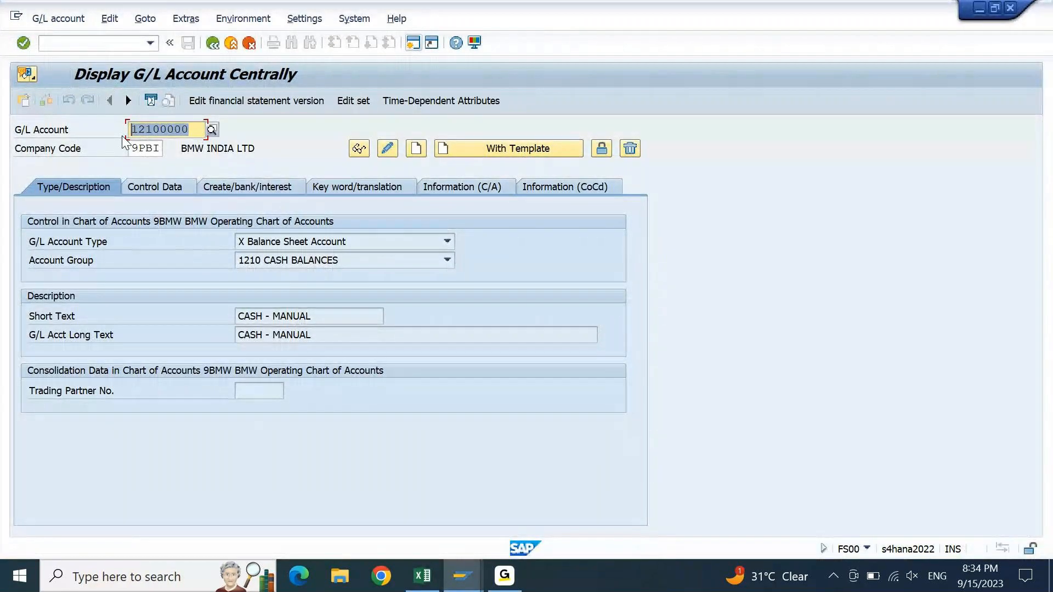
pyautogui.click(414, 578)
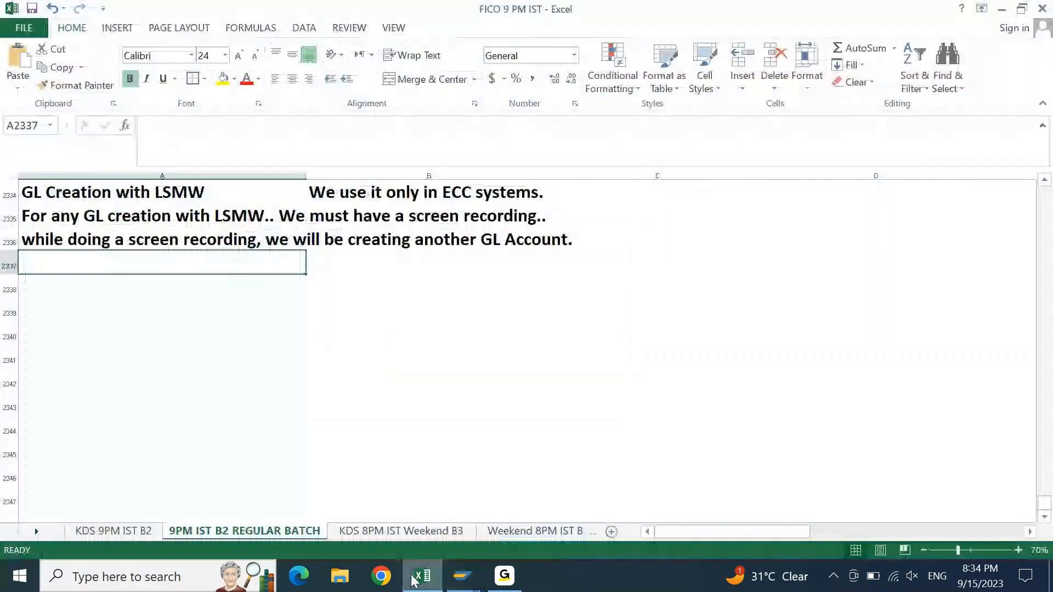
pyautogui.press('Down')
pyautogui.hotkey('ctrl', 'v')
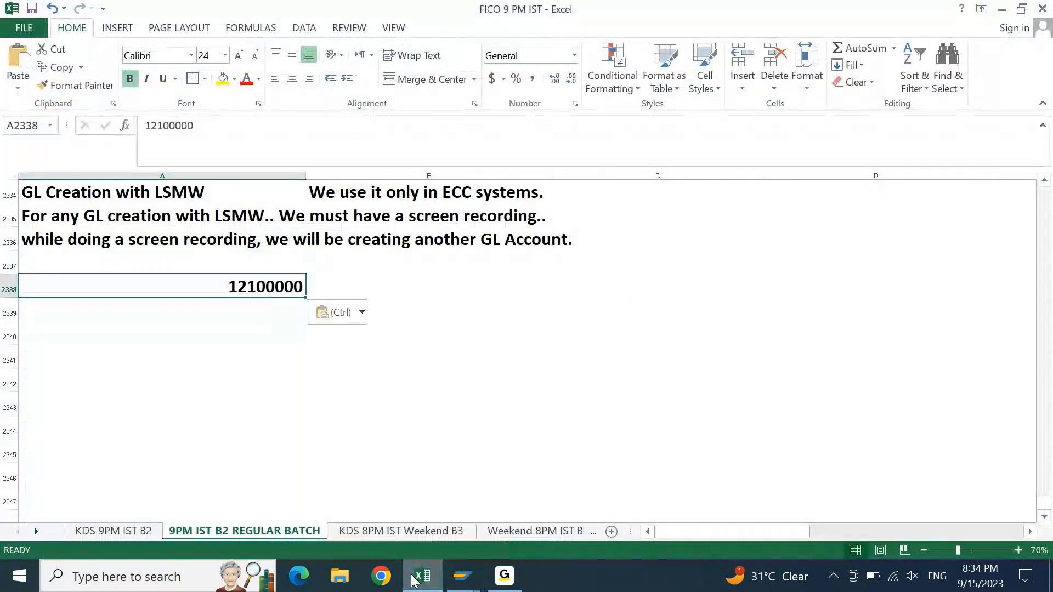
# - Append "- CASH LSMW RECORDING" to the G/L account number in cell A2338
pyautogui.press('F2')
pyautogui.write('- CASH LSMW RECORDING')
pyautogui.hotkey('ctrl', 'Return')
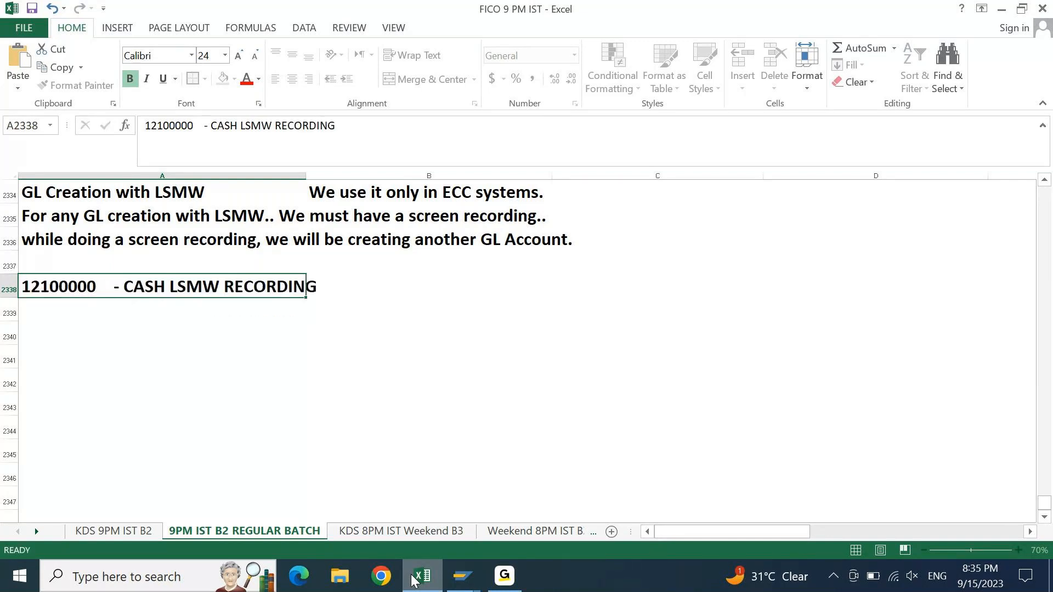
pyautogui.press('Down')
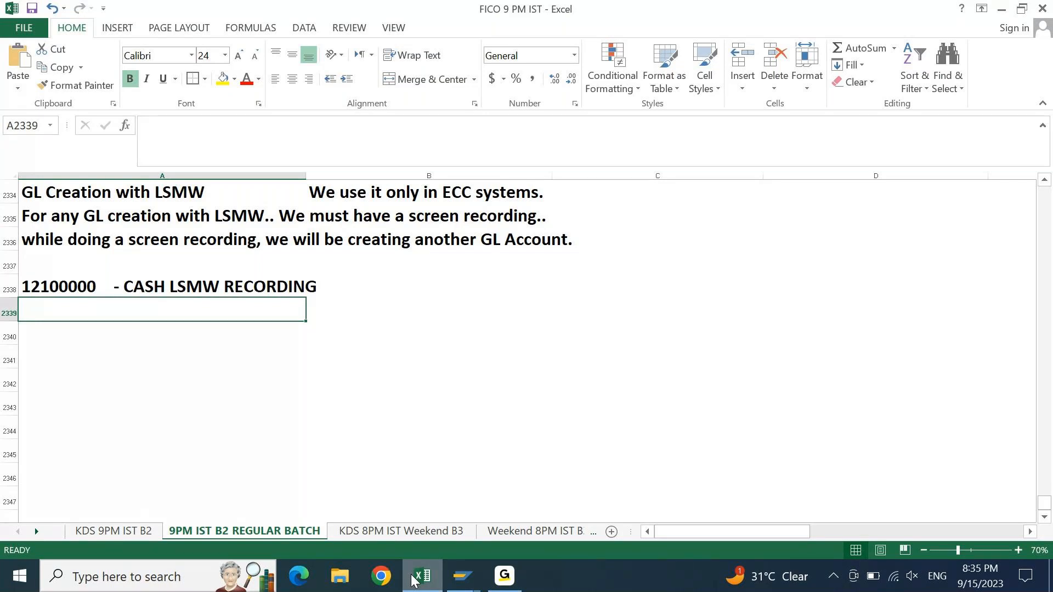
# - Enter the note "T. Code for LSMW is LSMW" in cell A2340
pyautogui.press('Return')
pyautogui.write('T')
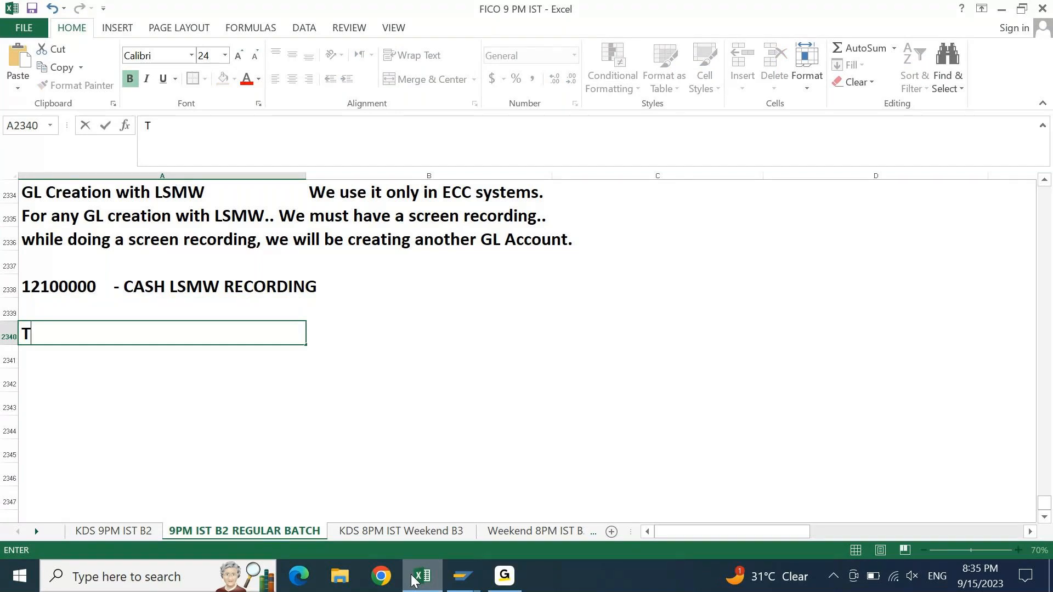
pyautogui.write('. Code fo')
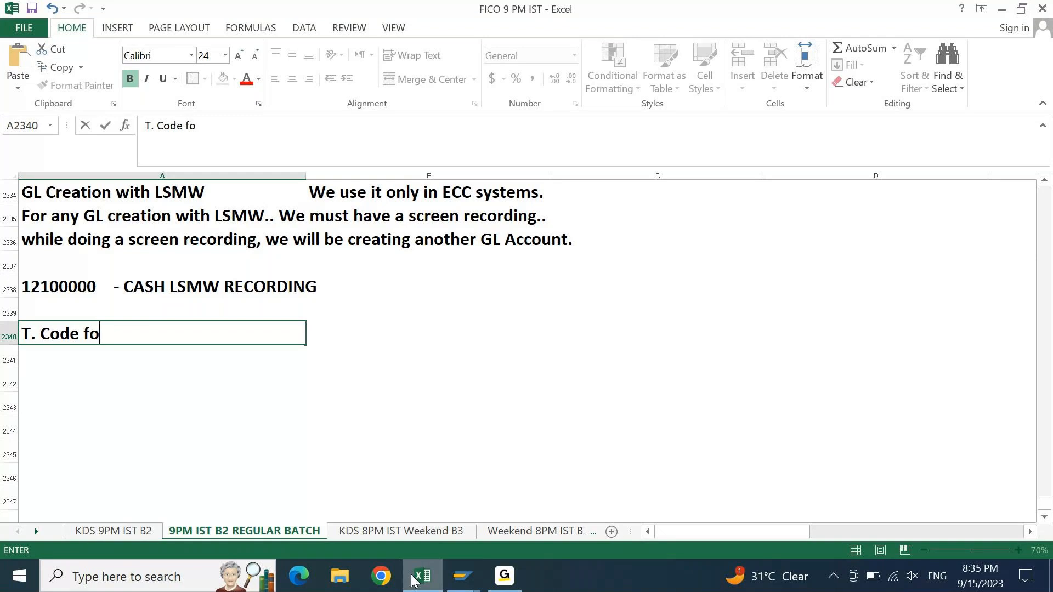
pyautogui.write('r LSMW is LSMW')
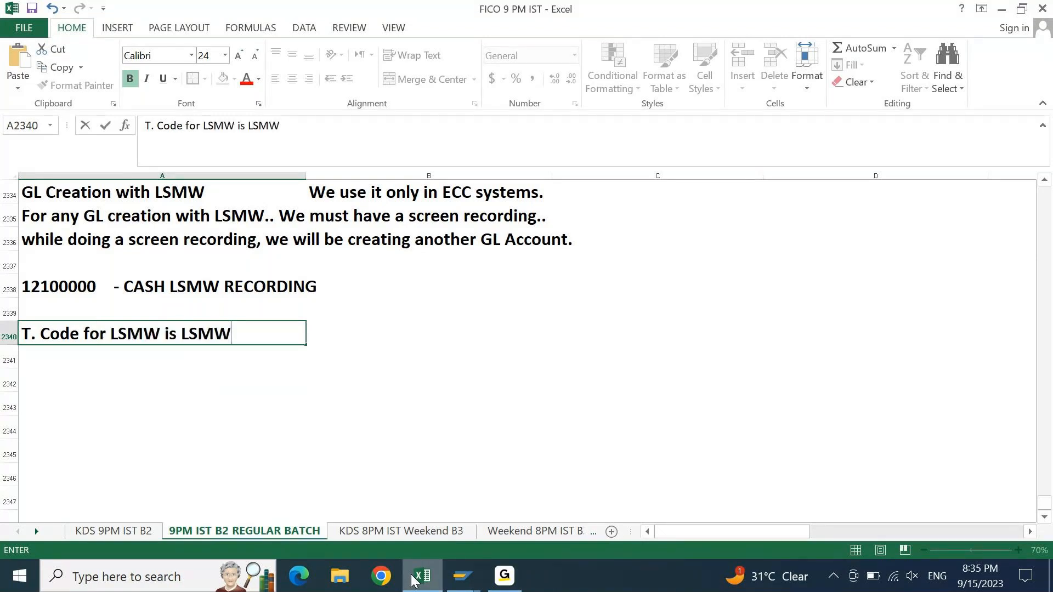
pyautogui.press('Return')
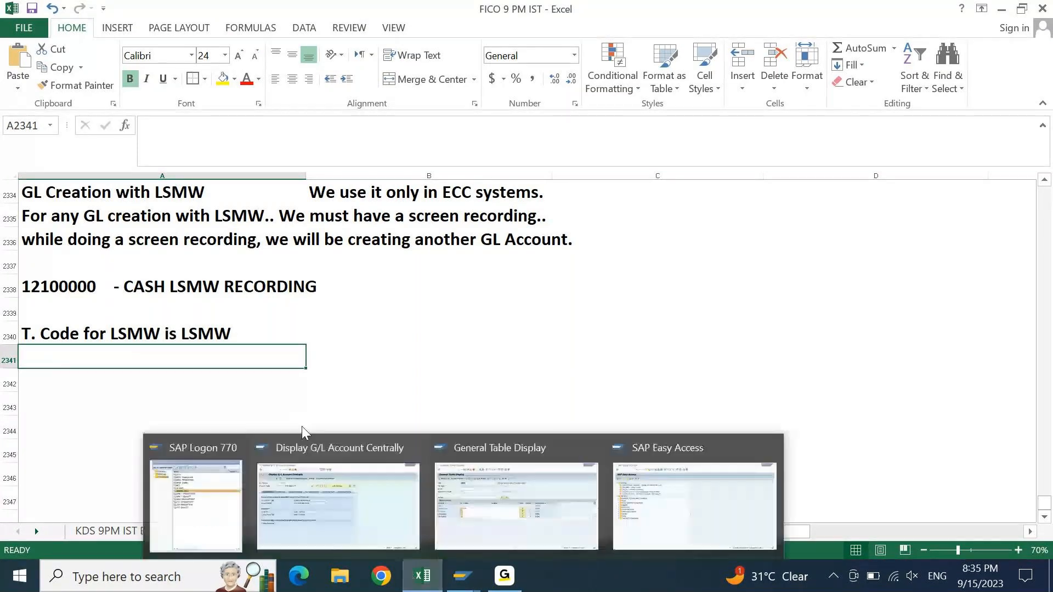
# - Change the last digit of the G/L account number in the CASH LSMW RECORDING note to 1, and select the whole number within the cell
pyautogui.click(50, 281)
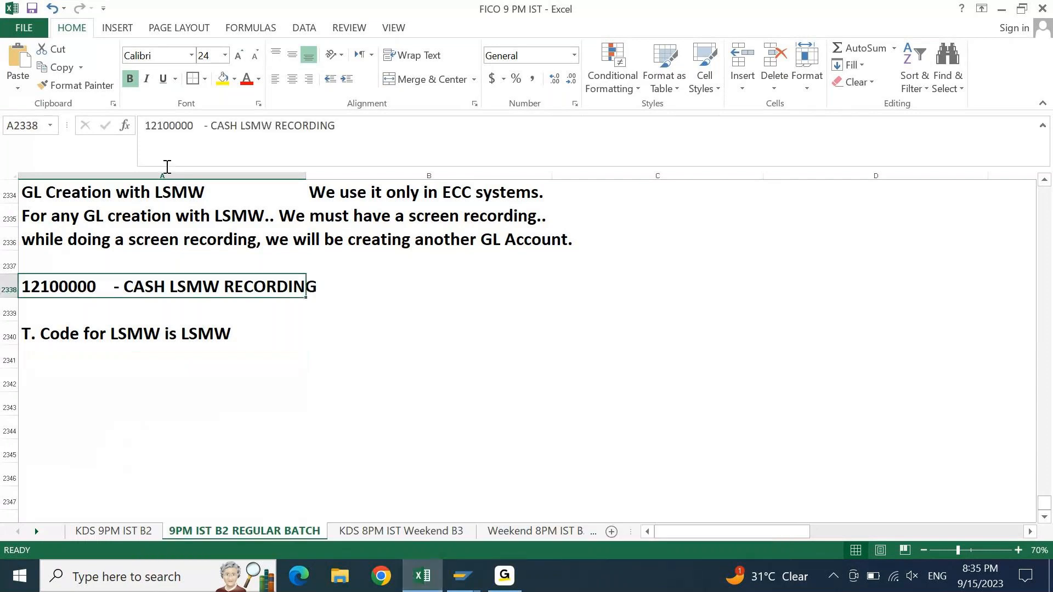
pyautogui.click(195, 126)
pyautogui.press('BackSpace')
pyautogui.write('1')
pyautogui.press('Return')
pyautogui.press('Up')
pyautogui.press('F2')
pyautogui.hotkey('ctrl', 'Left')
pyautogui.hotkey('ctrl', 'Left')
pyautogui.hotkey('ctrl', 'Left')
pyautogui.hotkey('ctrl', 'Left')
pyautogui.hotkey('ctrl', 'Left')
pyautogui.press('Left')
pyautogui.hotkey('shift', 'Home')
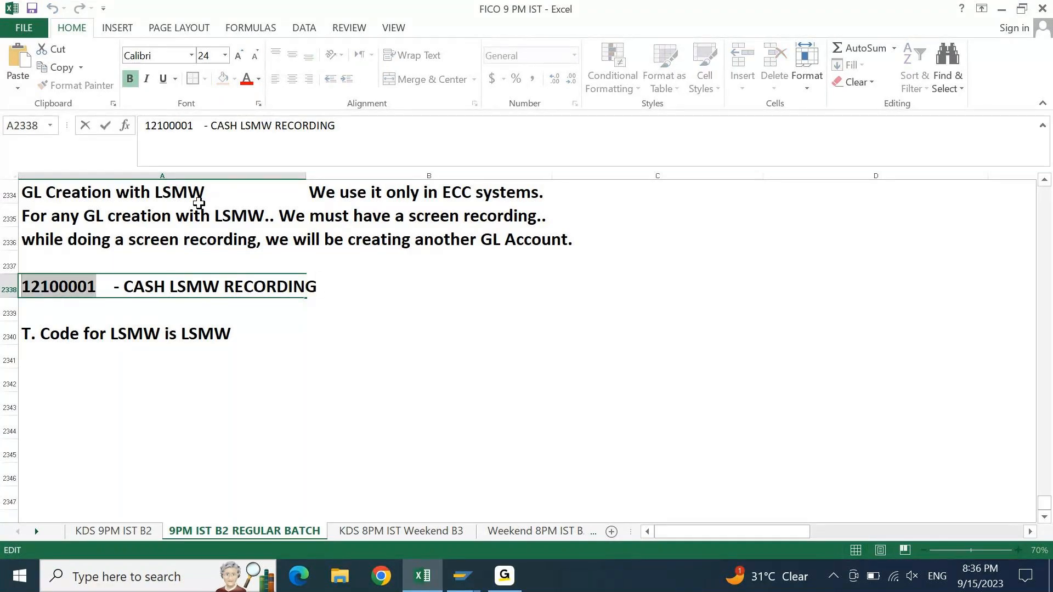
pyautogui.press('Return')
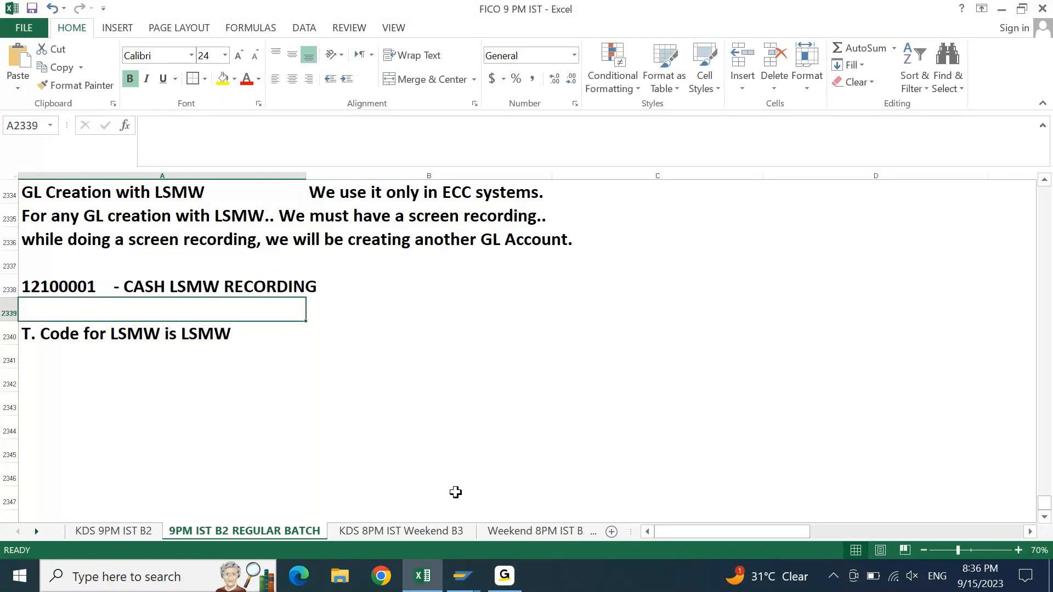
# - Switch to the SAP Easy Access window and run transaction LSMW to open the Legacy System Migration Workbench
pyautogui.click(472, 587)
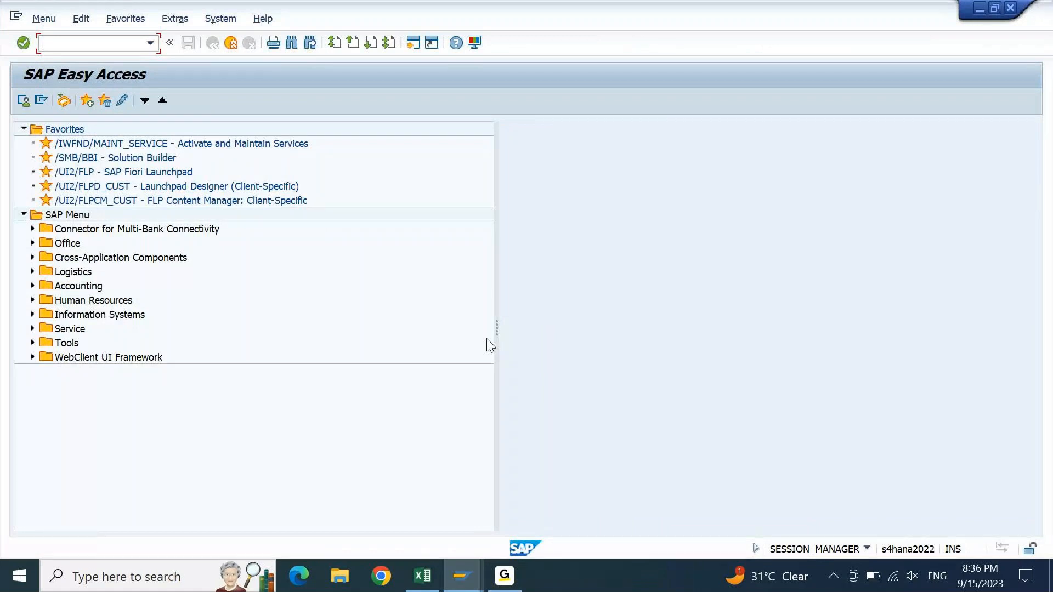
pyautogui.write('LSMW')
pyautogui.press('Return')
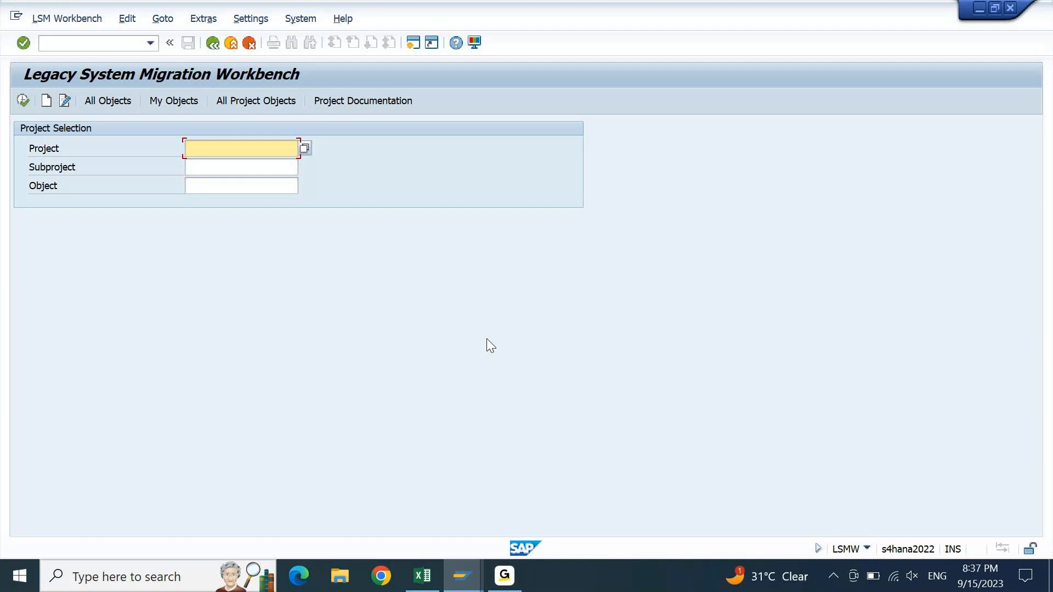
# - Enter 9BGL as the project, subproject and object in the project selection and confirm the entries
pyautogui.write('9')
pyautogui.write('G')
pyautogui.press('BackSpace')
pyautogui.write('BGL')
pyautogui.hotkey('shift', 'Home')
pyautogui.hotkey('ctrl', 'c')
pyautogui.press('Tab')
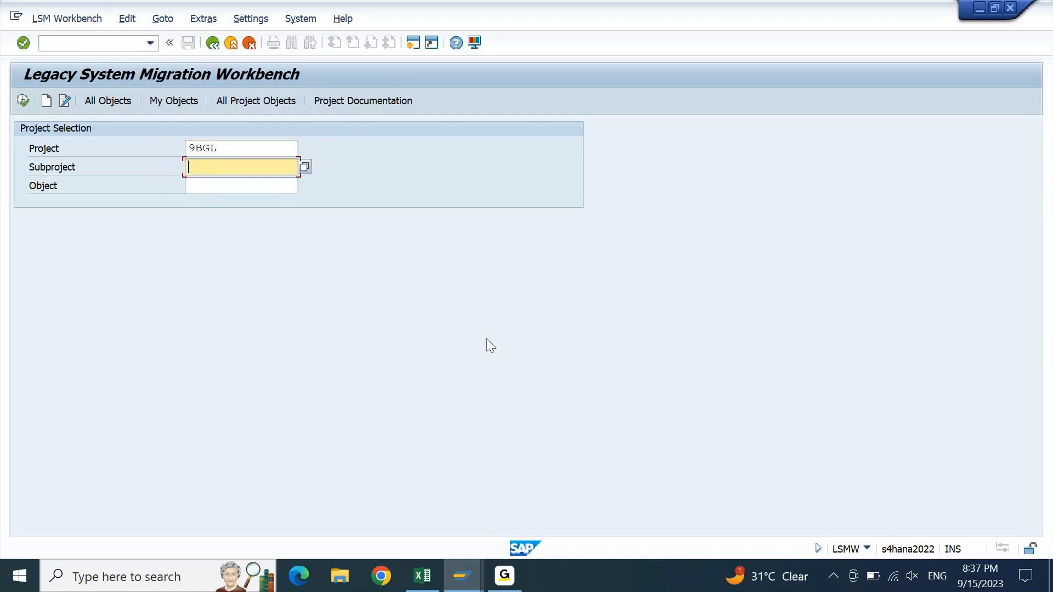
pyautogui.hotkey('ctrl', 'v')
pyautogui.press('Tab')
pyautogui.hotkey('ctrl', 'v')
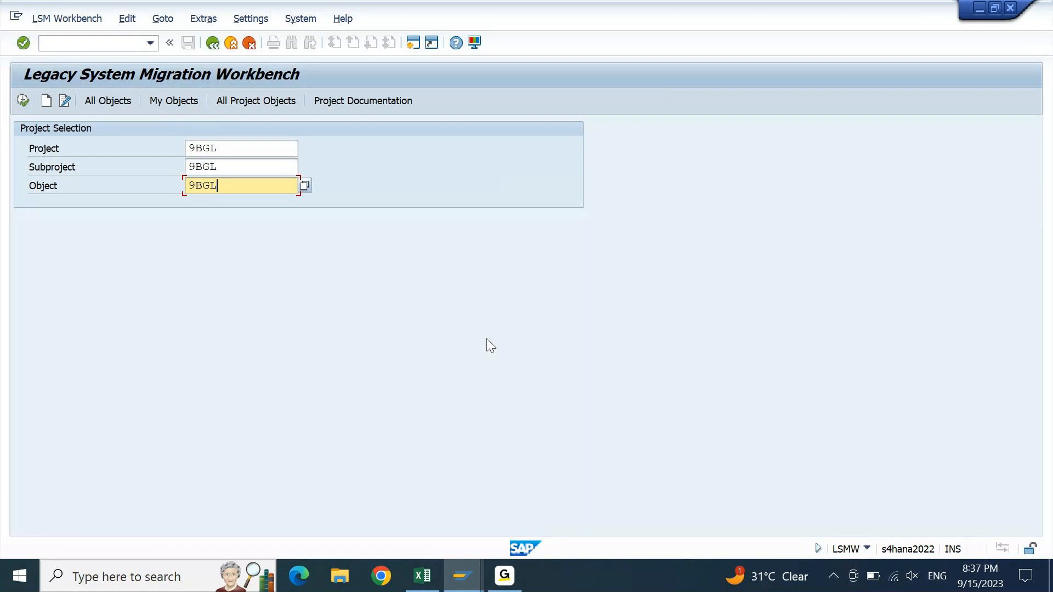
pyautogui.press('Return')
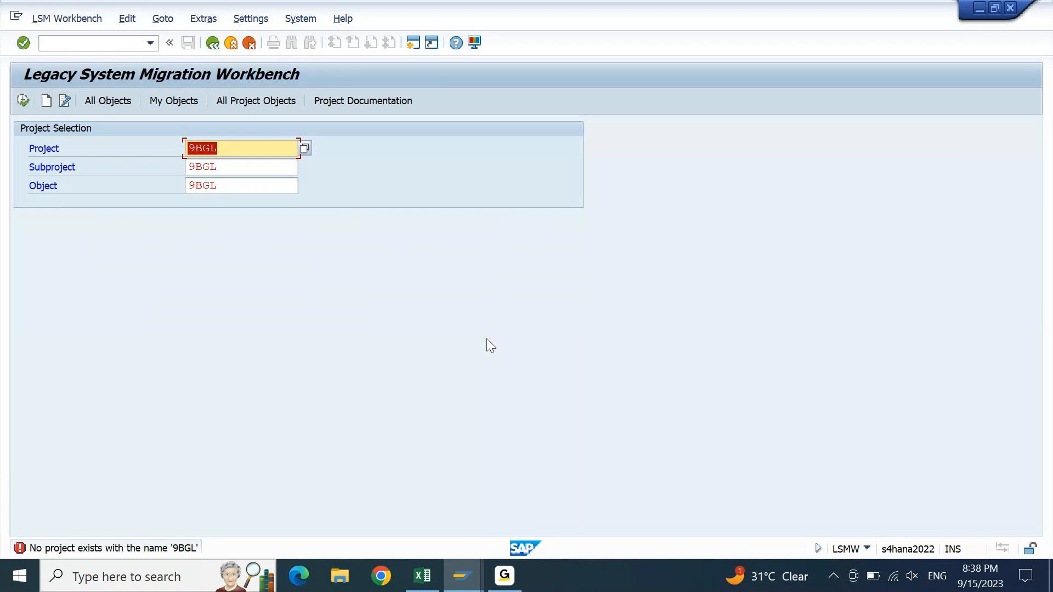
# - Create the project 9BGL with the description 9BGL
pyautogui.click(48, 107)
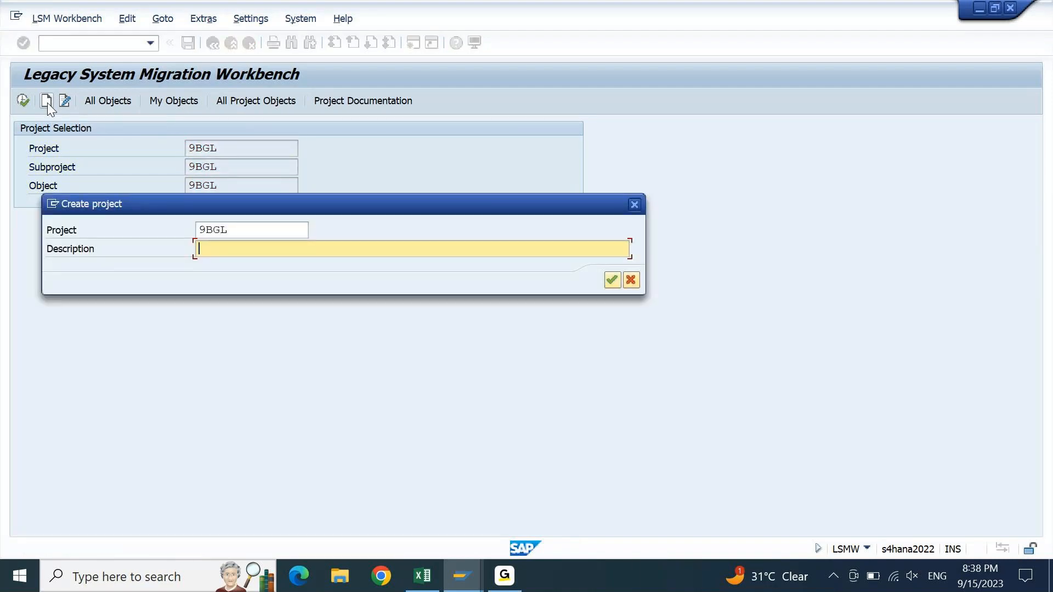
pyautogui.moveTo(249, 203); pyautogui.dragTo(508, 223)
pyautogui.hotkey('ctrl', 'c')
pyautogui.press('Tab')
pyautogui.hotkey('ctrl', 'v')
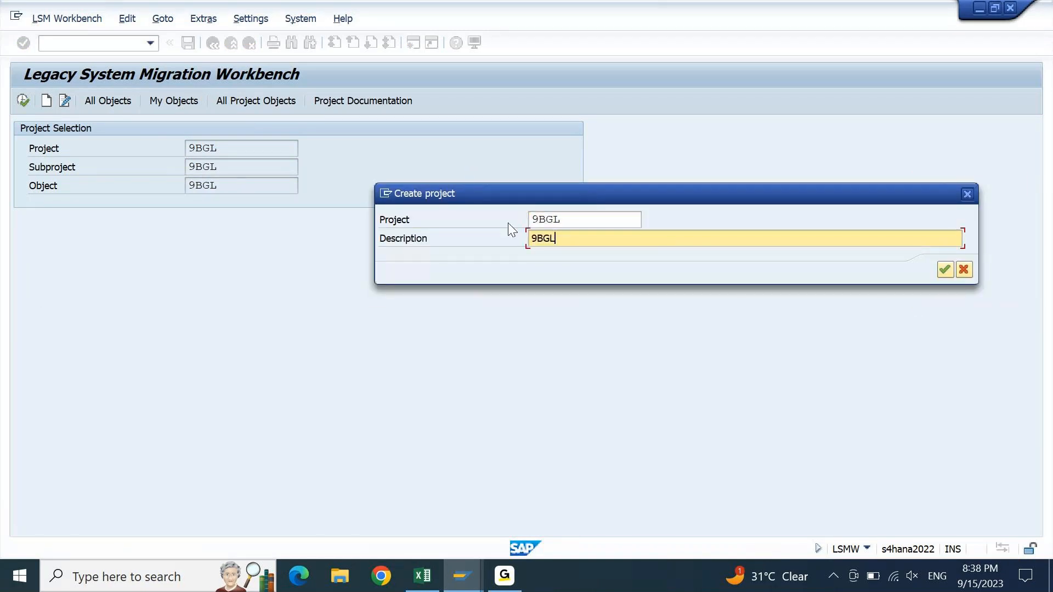
pyautogui.press('Return')
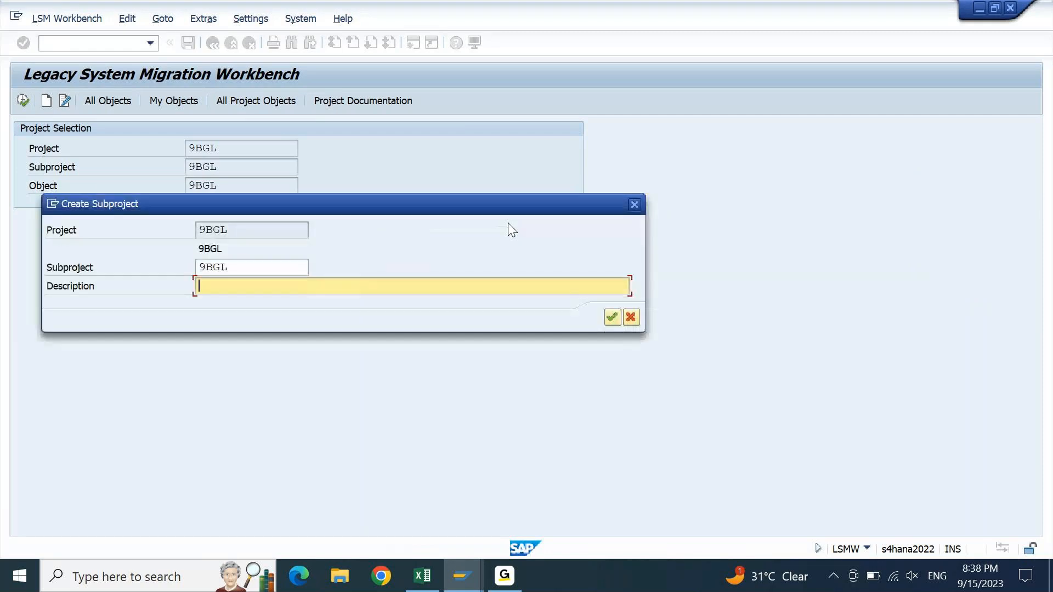
# - Create the subproject with description 9BGL and the object with name 9BGL
pyautogui.hotkey('ctrl', 'v')
pyautogui.press('Return')
pyautogui.hotkey('ctrl', 'v')
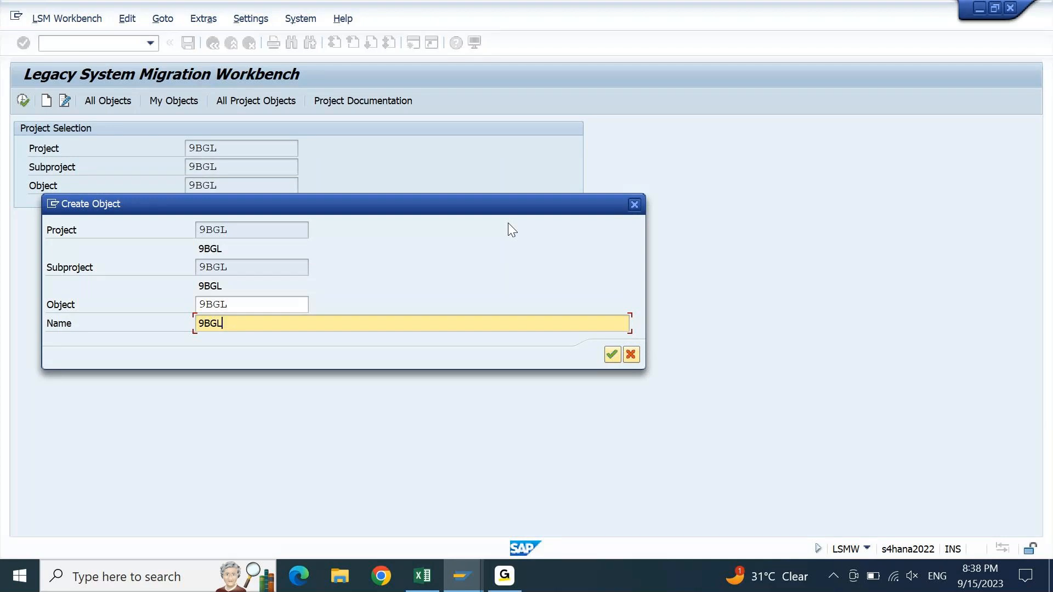
pyautogui.click(610, 355)
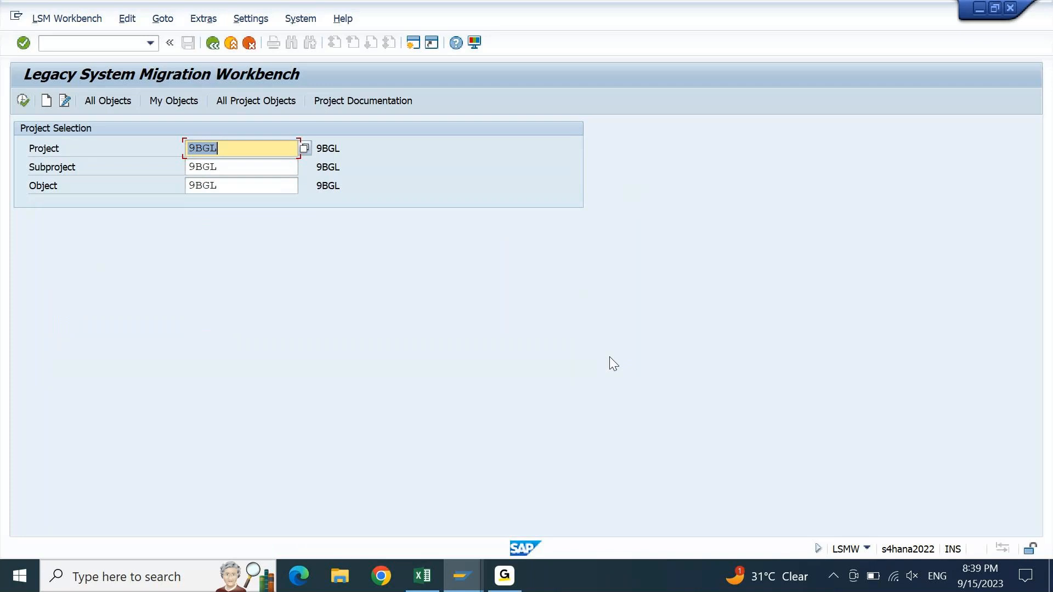
pyautogui.click(352, 150)
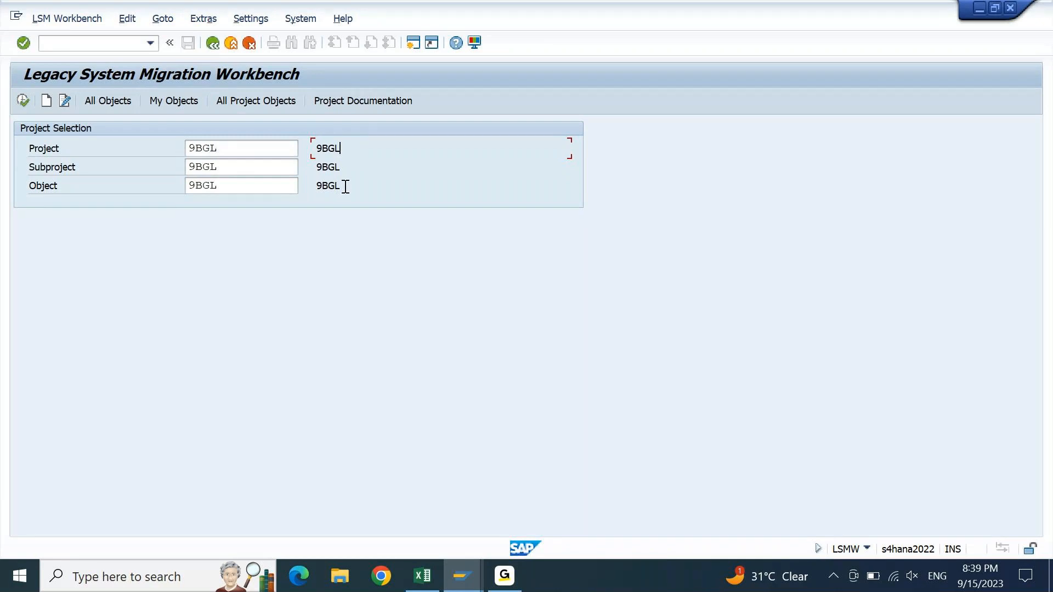
# - Open the process steps of the 9BGL object and look over the whole list
pyautogui.click(23, 101)
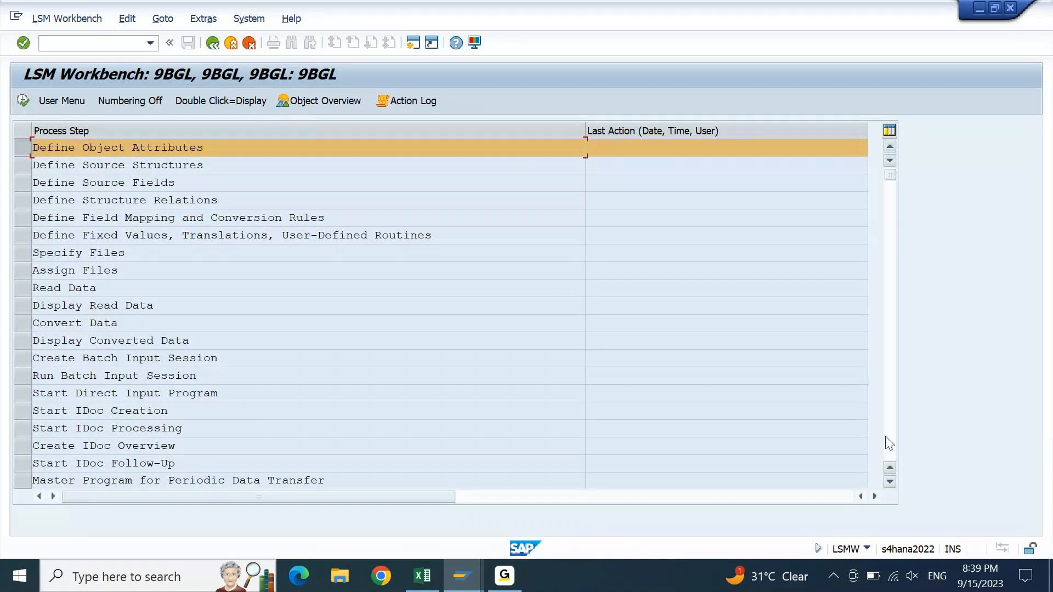
pyautogui.click(890, 482)
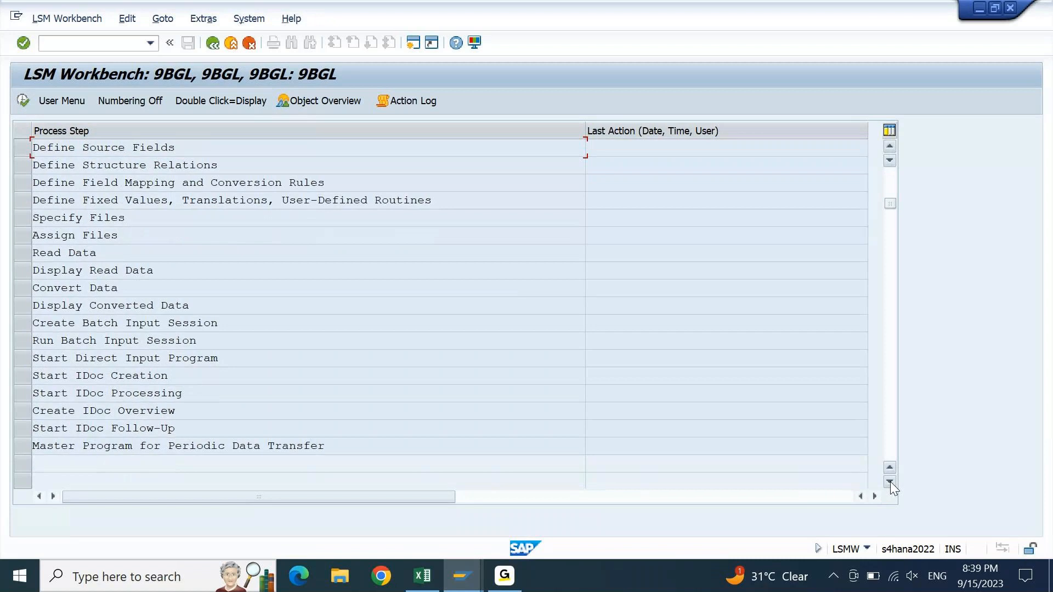
pyautogui.moveTo(894, 204); pyautogui.dragTo(894, 186)
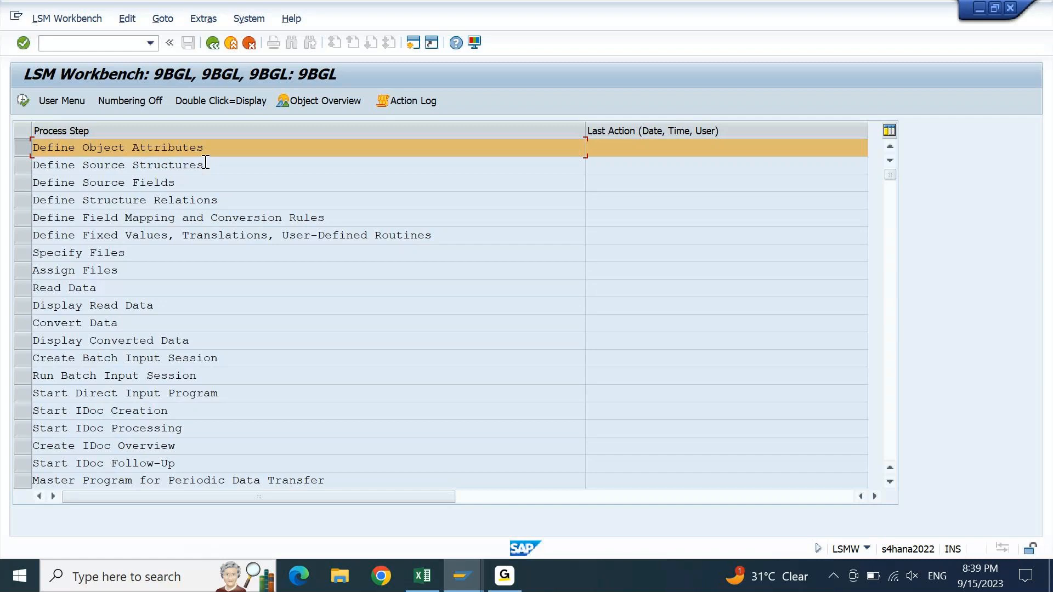
# - View the Define Object Attributes step in display mode and return to the process step list
pyautogui.click(25, 164)
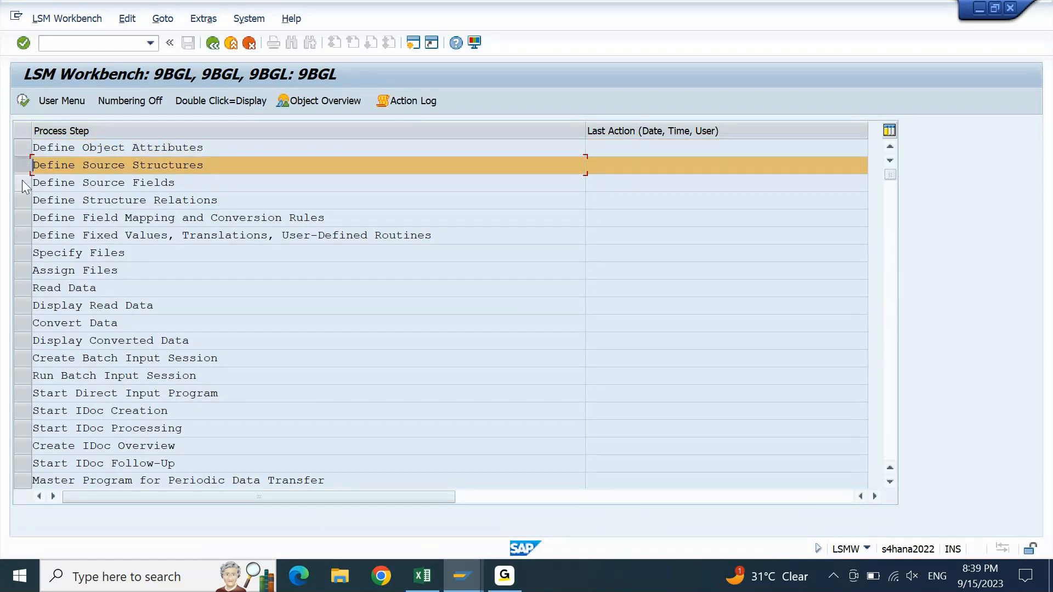
pyautogui.click(23, 182)
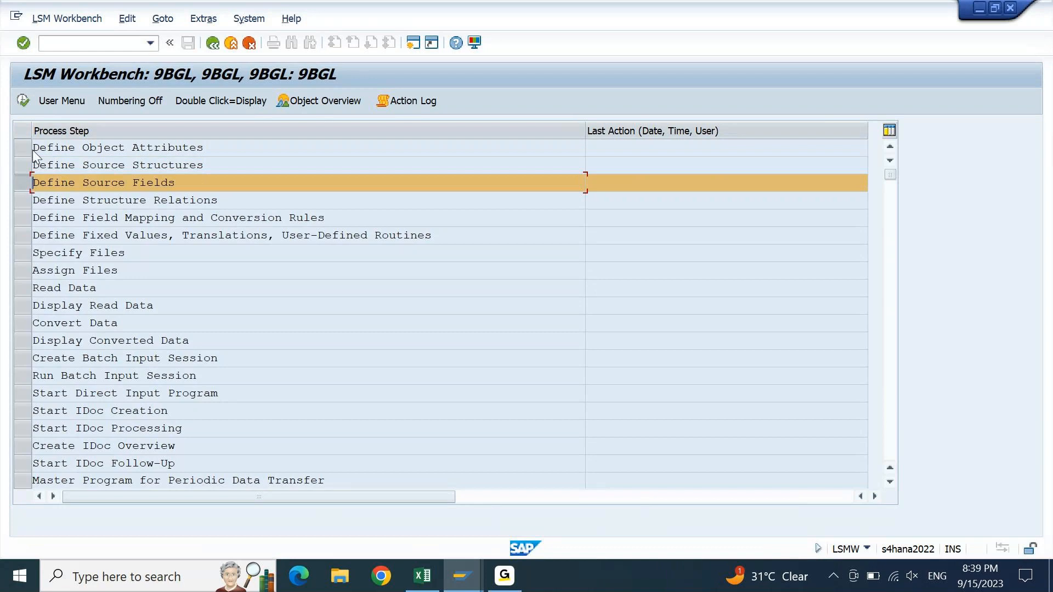
pyautogui.click(25, 153)
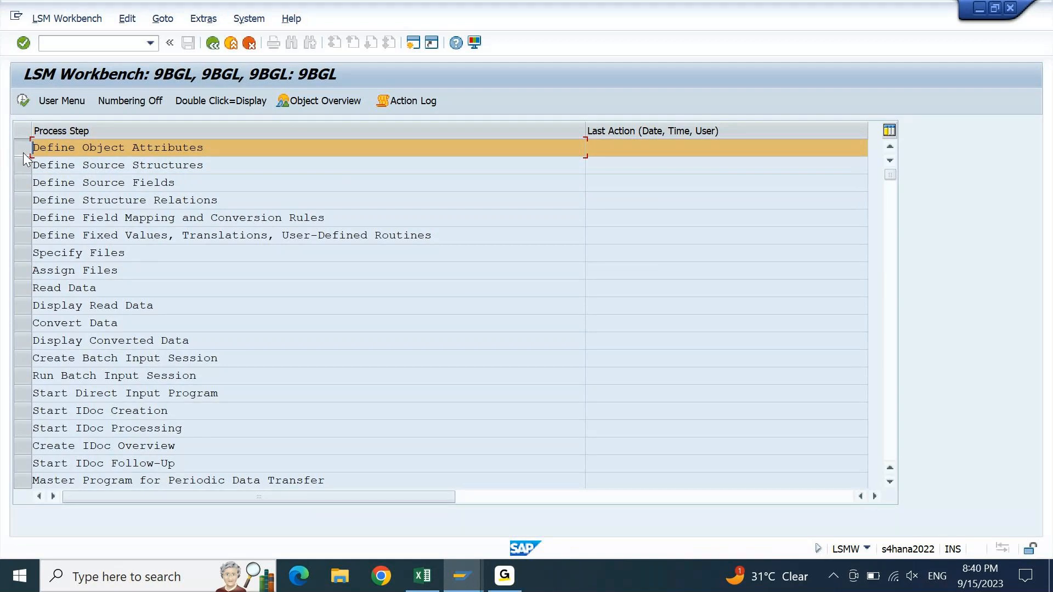
pyautogui.doubleClick(159, 149)
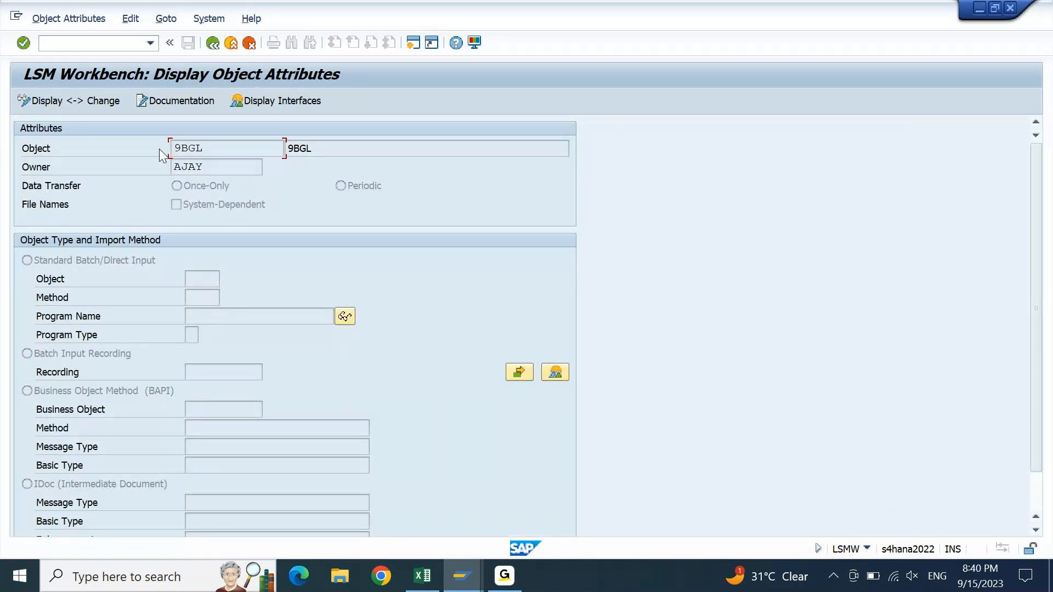
pyautogui.click(217, 47)
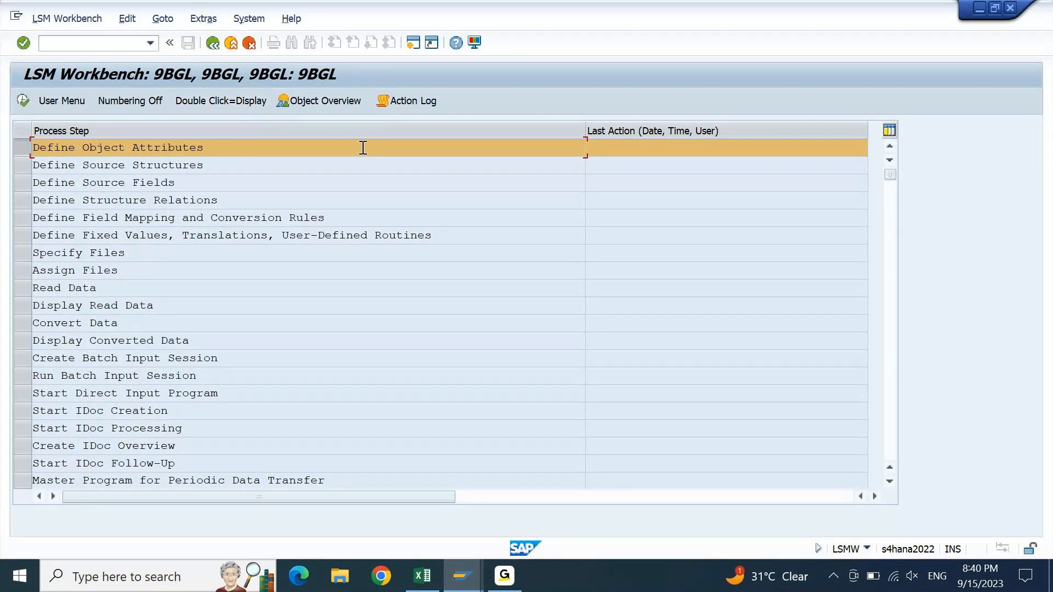
# - Open Define Object Attributes in change mode and set the import method to Batch Input Recording
pyautogui.click(21, 100)
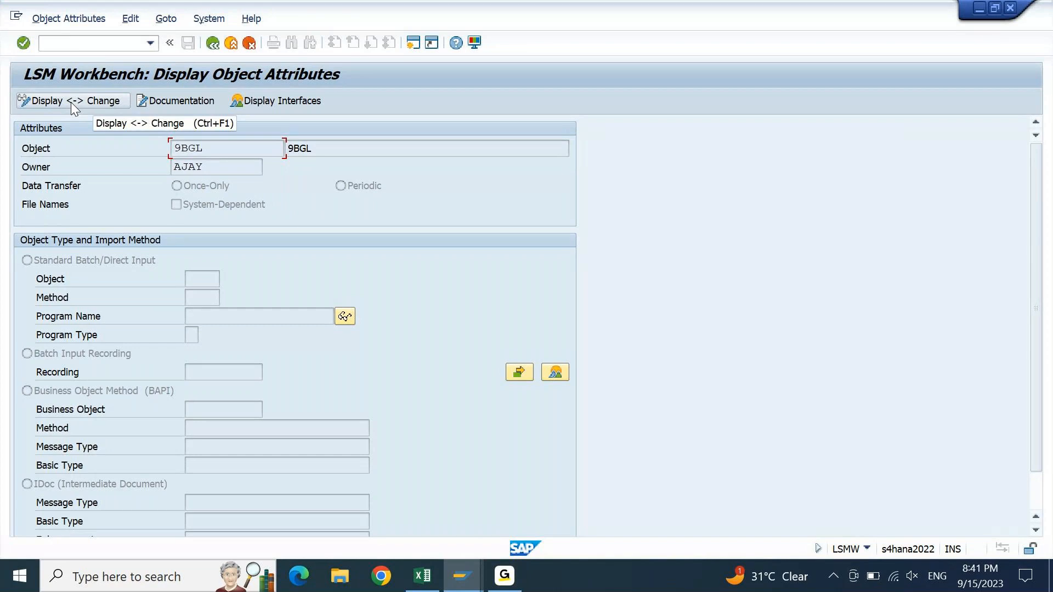
pyautogui.click(71, 102)
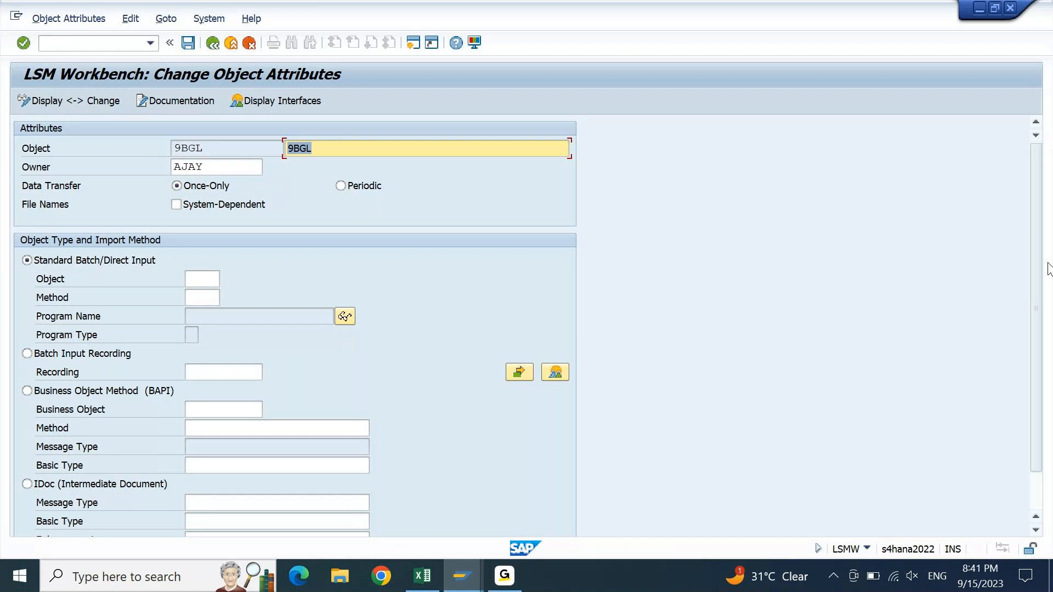
pyautogui.scroll(-3, 1041, 326)
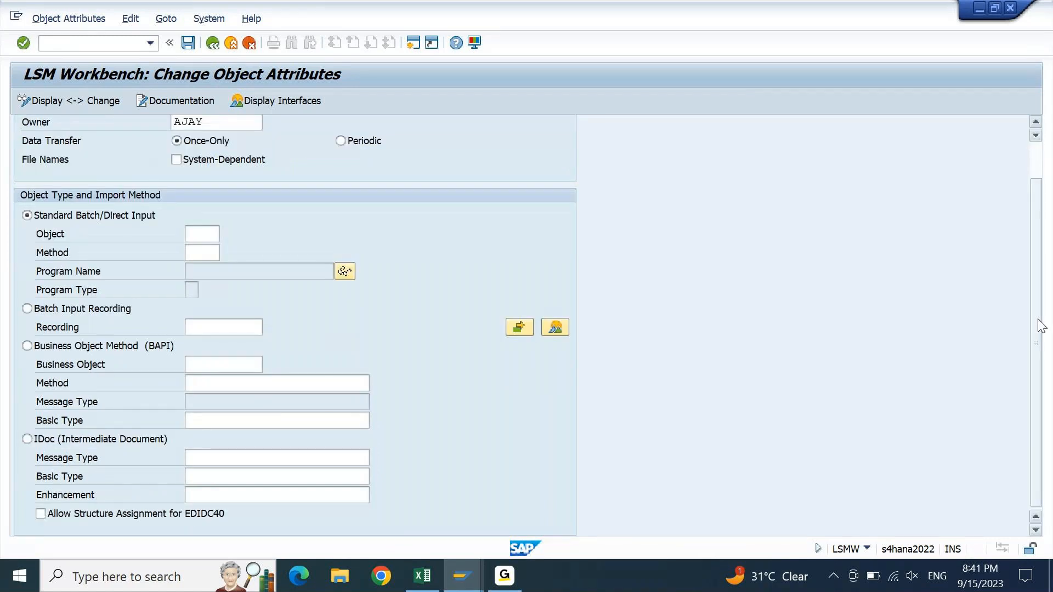
pyautogui.click(73, 218)
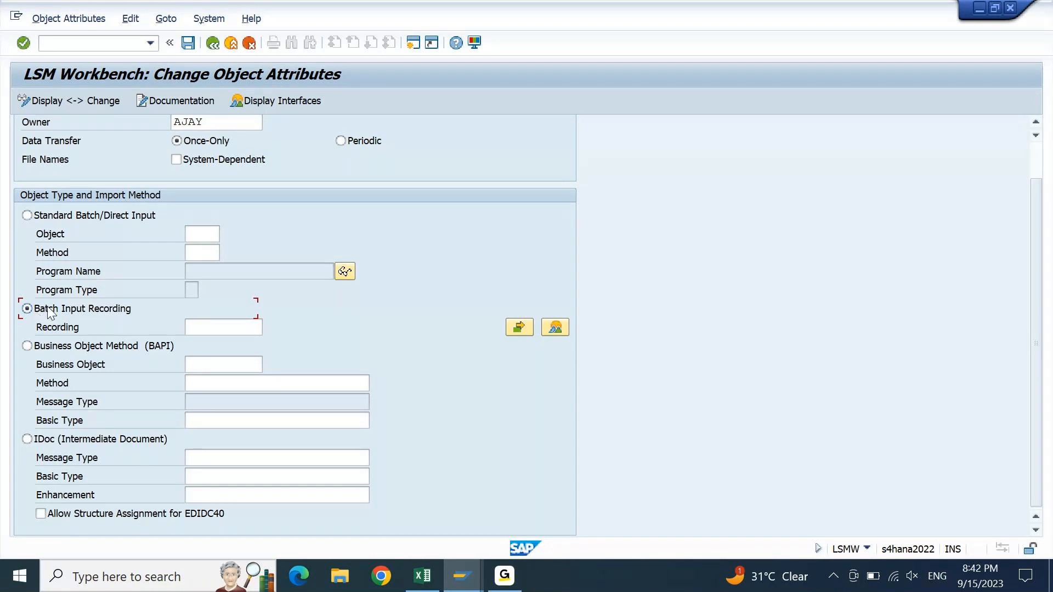
# - Look up the available input values for the batch input Recording name
pyautogui.click(220, 329)
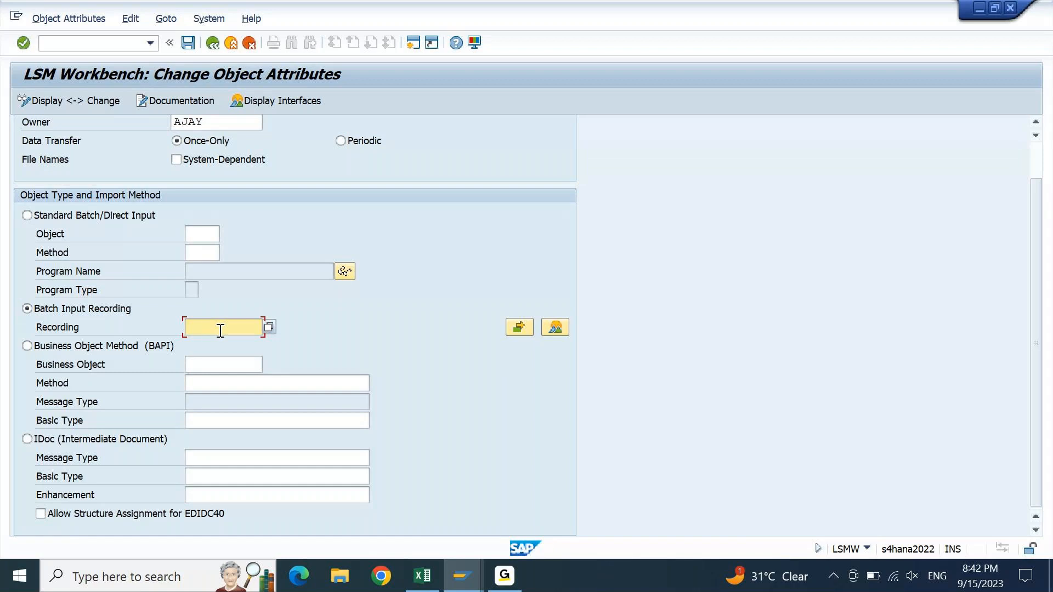
pyautogui.click(268, 328)
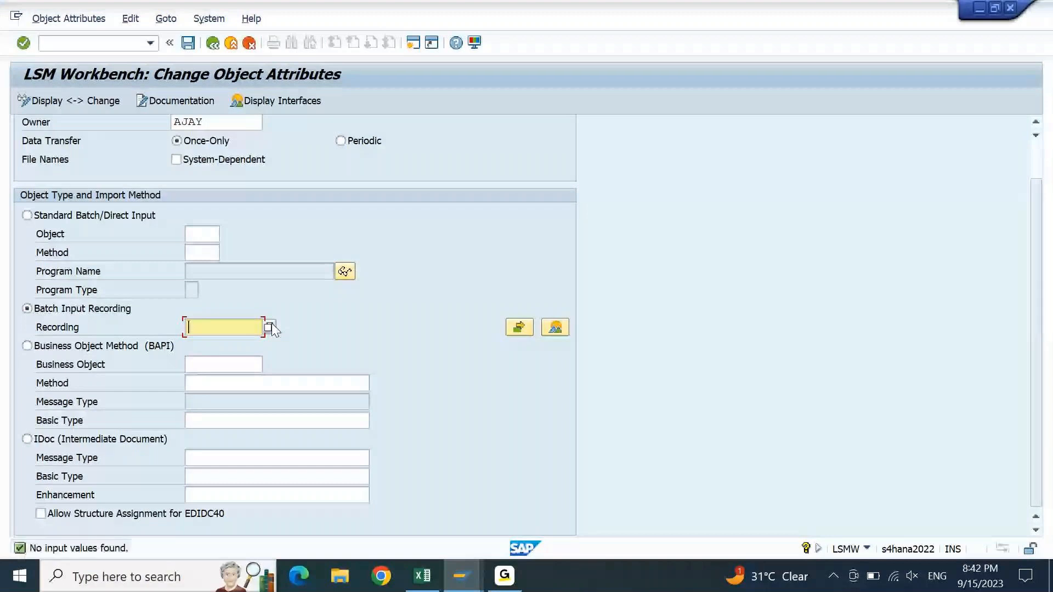
pyautogui.click(268, 327)
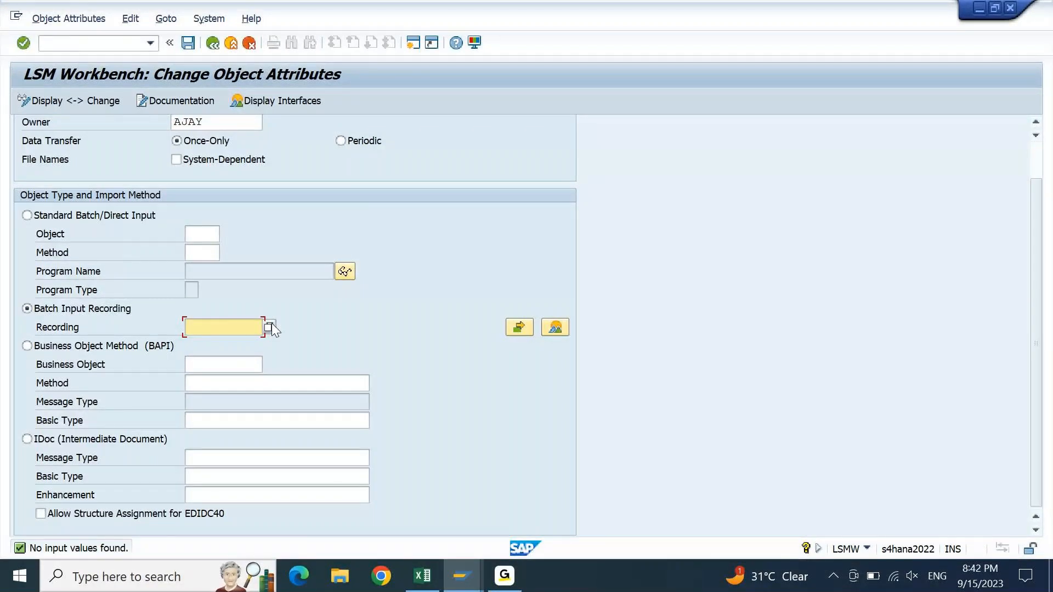
# - Open the project's recordings overview and start creating a new recording
pyautogui.click(555, 327)
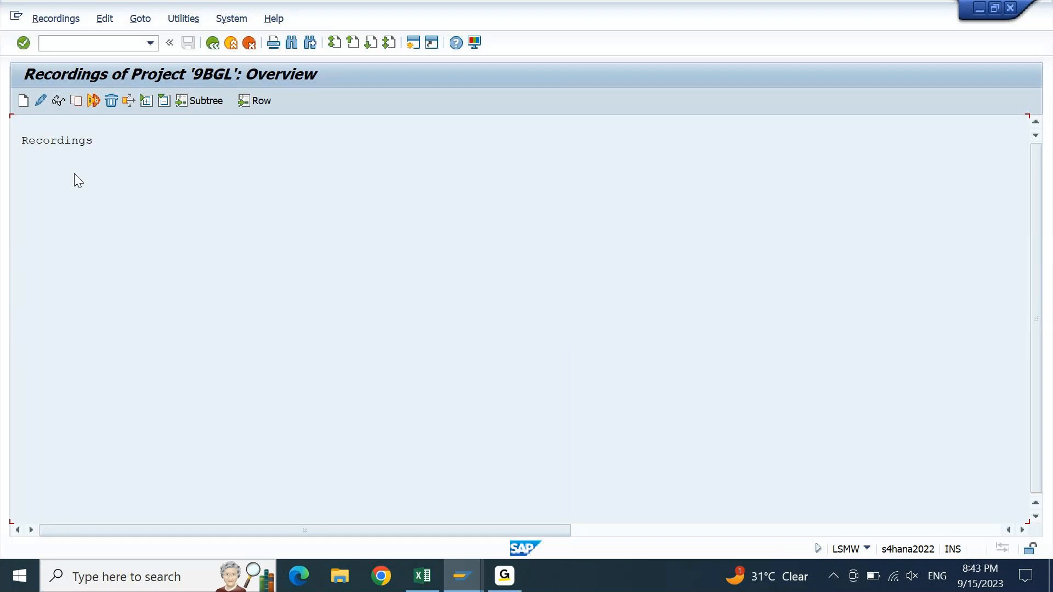
pyautogui.click(24, 102)
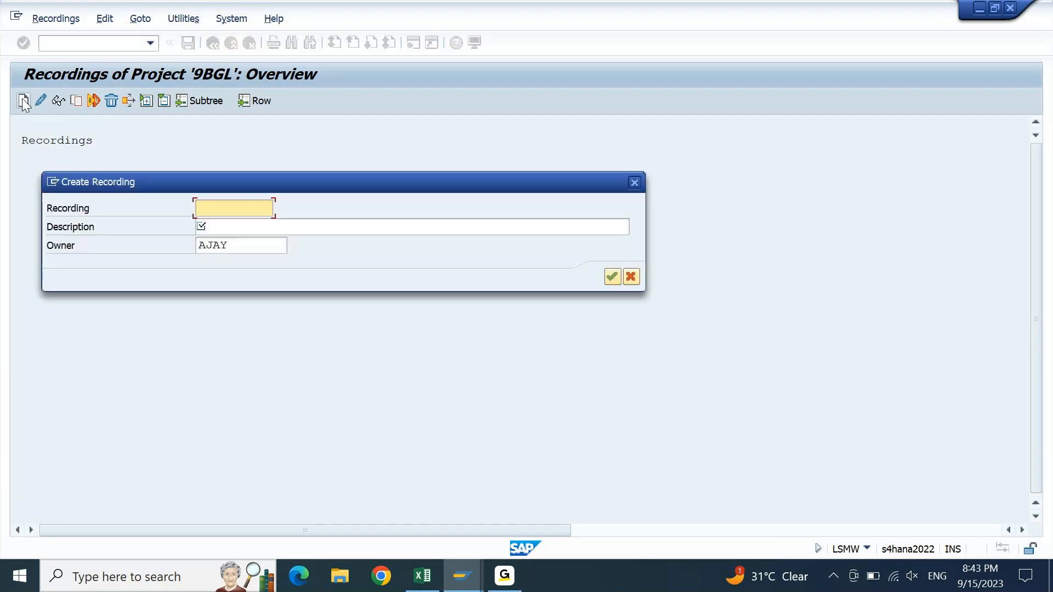
pyautogui.moveTo(422, 183); pyautogui.dragTo(507, 205)
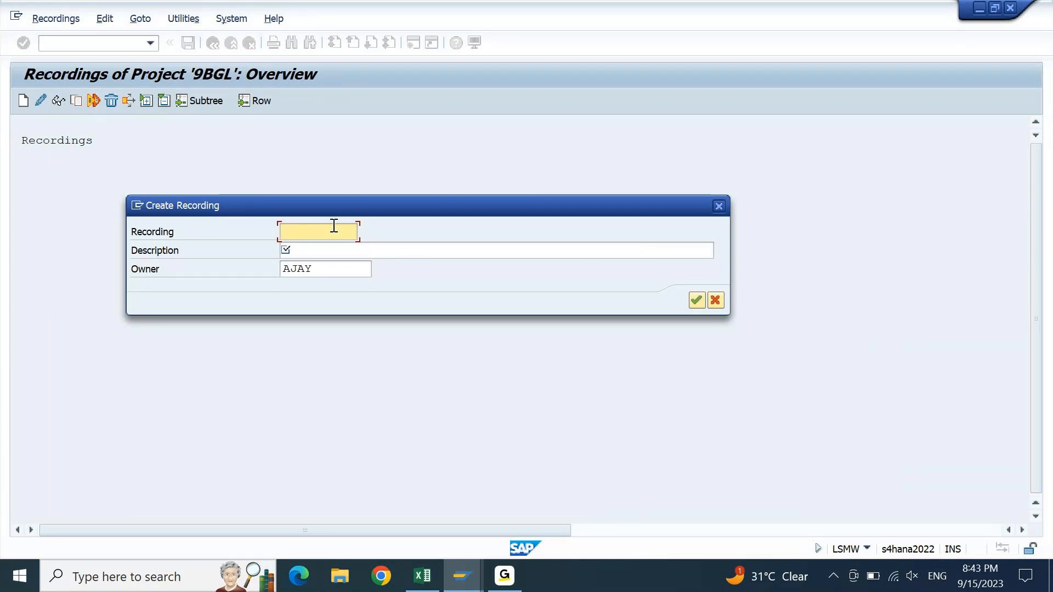
# - Try to create the recording with the name 9PGL and the description 9PGL
pyautogui.write('Z')
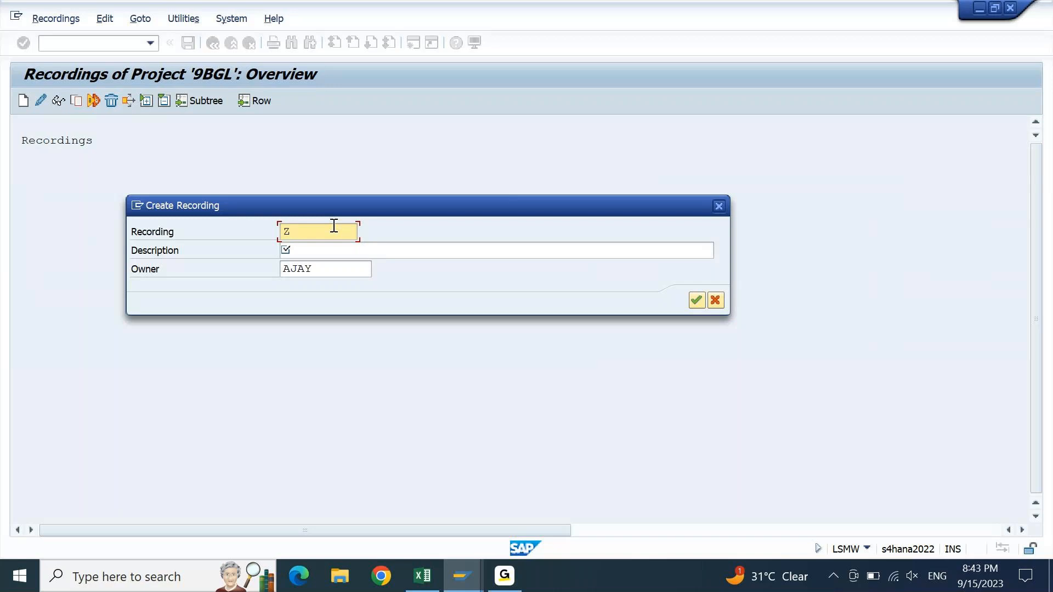
pyautogui.press('BackSpace')
pyautogui.write('9PGL')
pyautogui.press('Tab')
pyautogui.write('9')
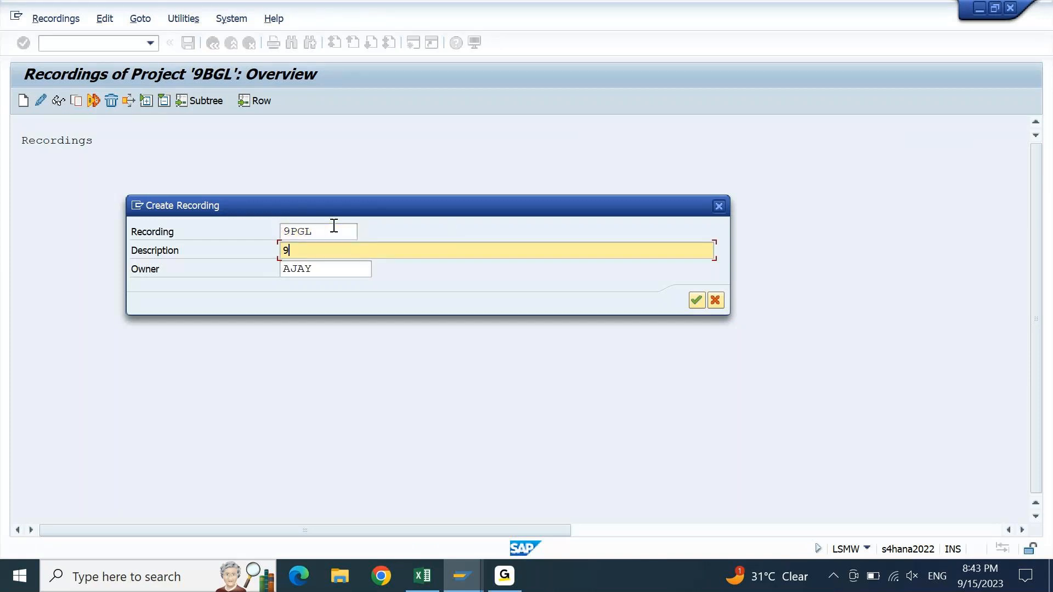
pyautogui.write('PGL')
pyautogui.click(696, 300)
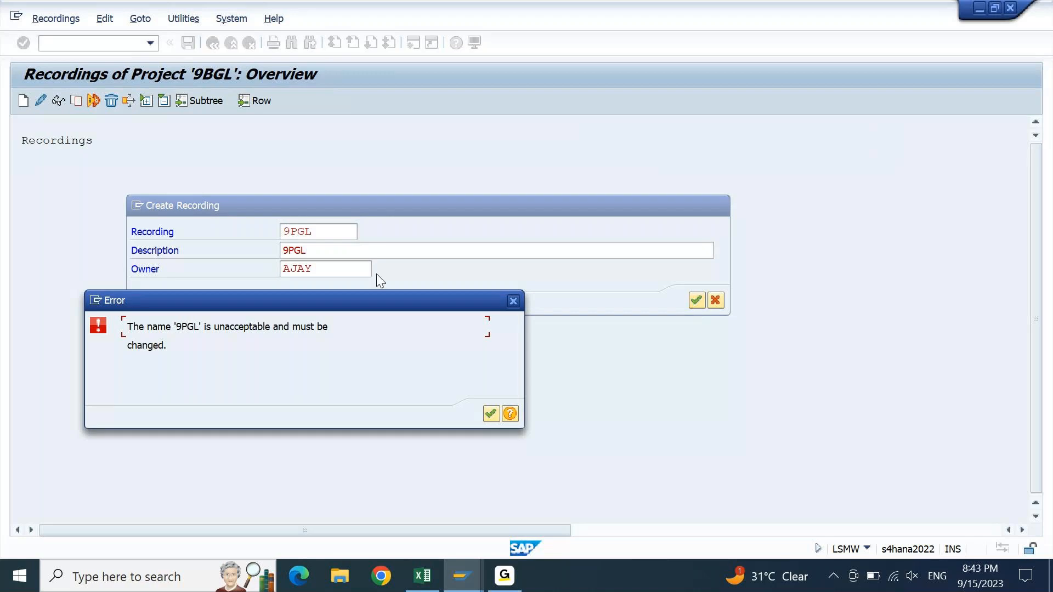
# - Read the help for the recording name error, close it and dismiss the error message
pyautogui.moveTo(267, 299); pyautogui.dragTo(391, 311)
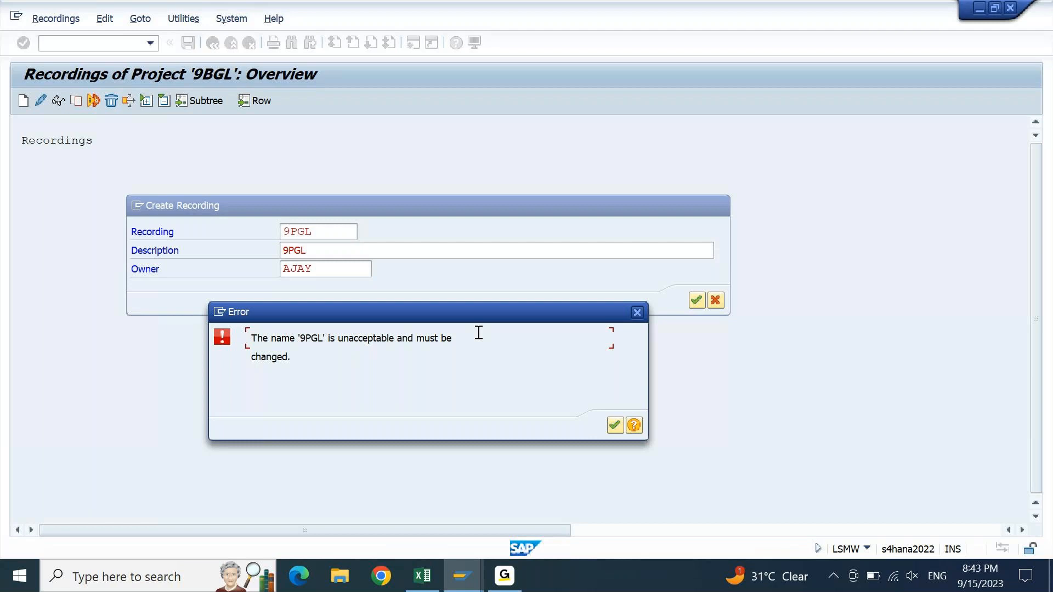
pyautogui.moveTo(479, 315); pyautogui.dragTo(463, 266)
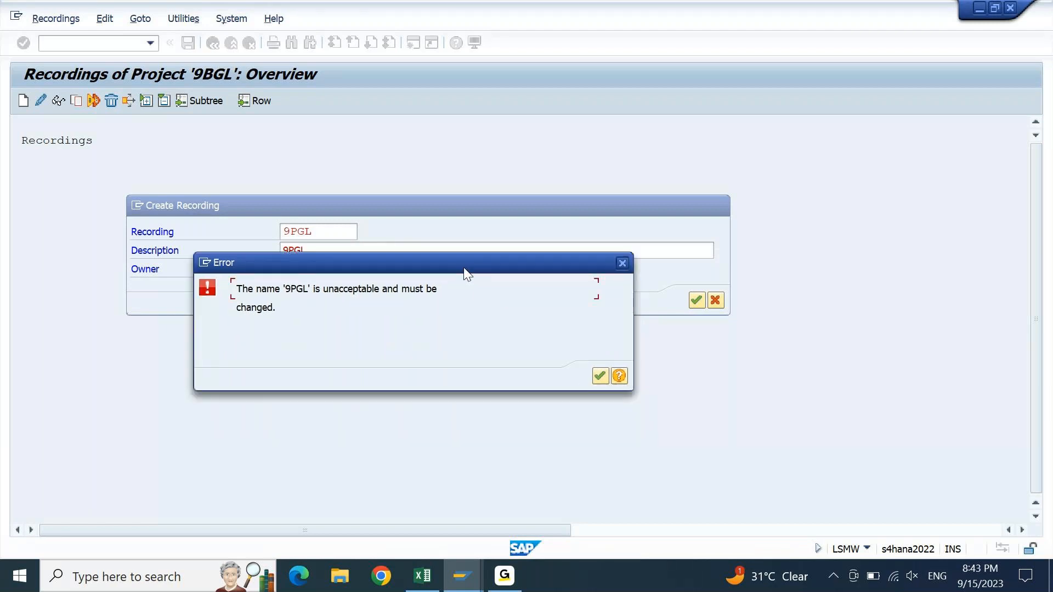
pyautogui.click(618, 376)
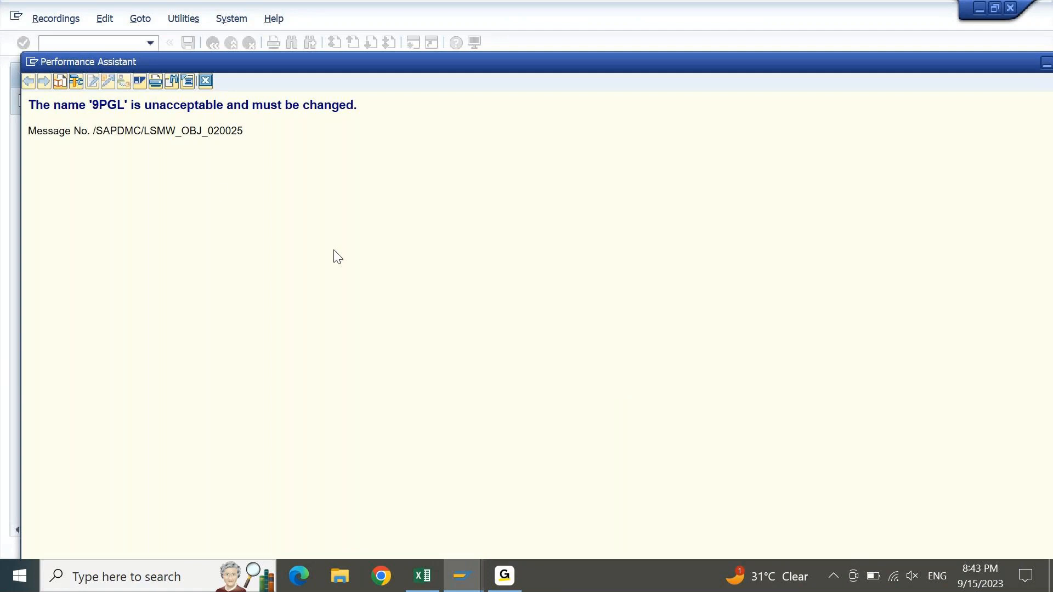
pyautogui.click(207, 81)
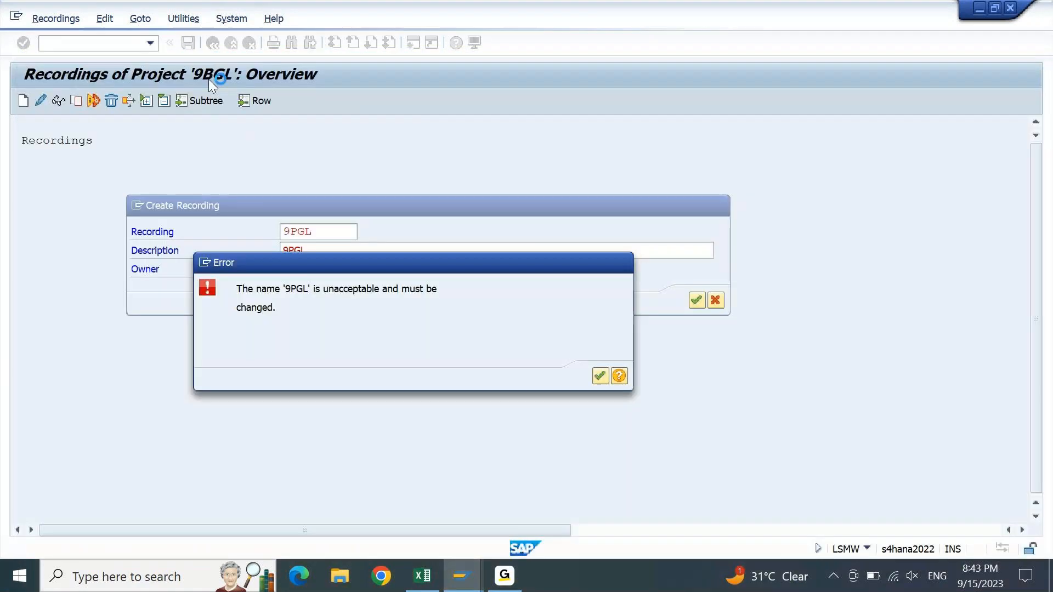
pyautogui.press('Return')
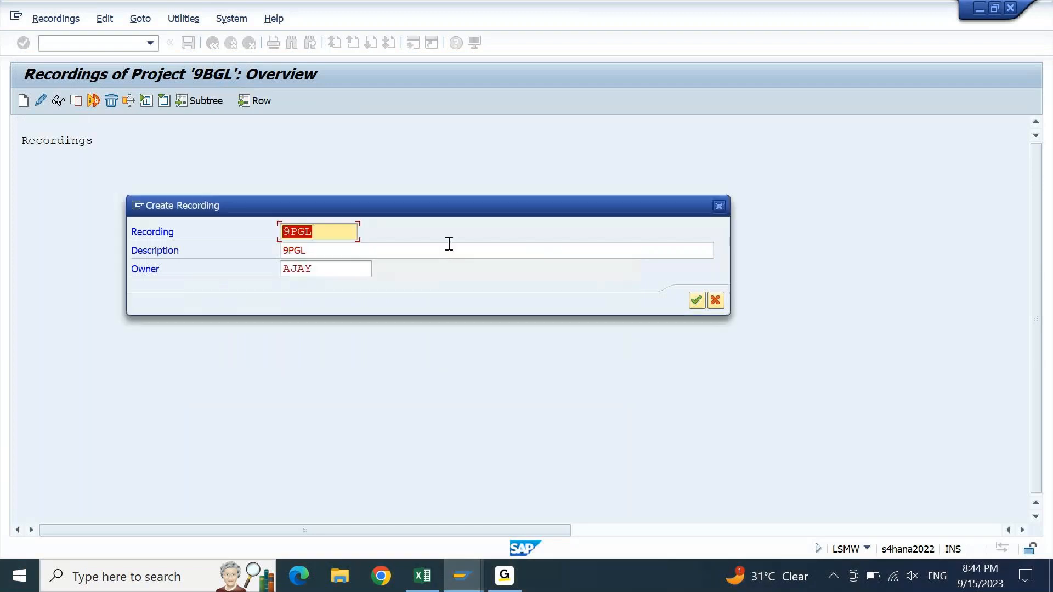
# - Create the recording under the name Z9PGL and start it for transaction code FS01
pyautogui.click(337, 232)
pyautogui.press('Home')
pyautogui.write('Z')
pyautogui.click(702, 302)
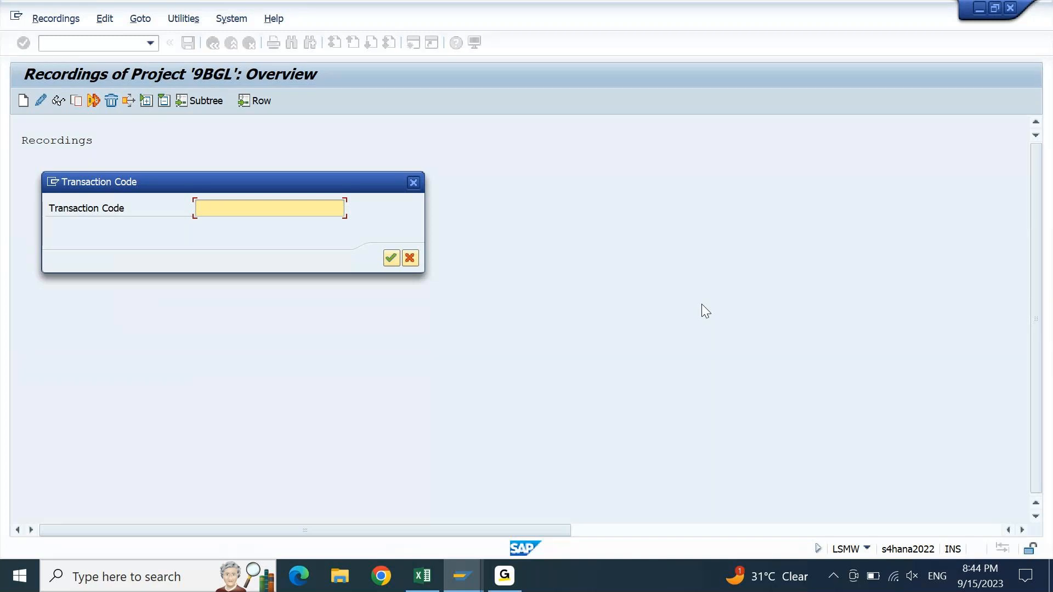
pyautogui.write('FS01')
pyautogui.click(391, 258)
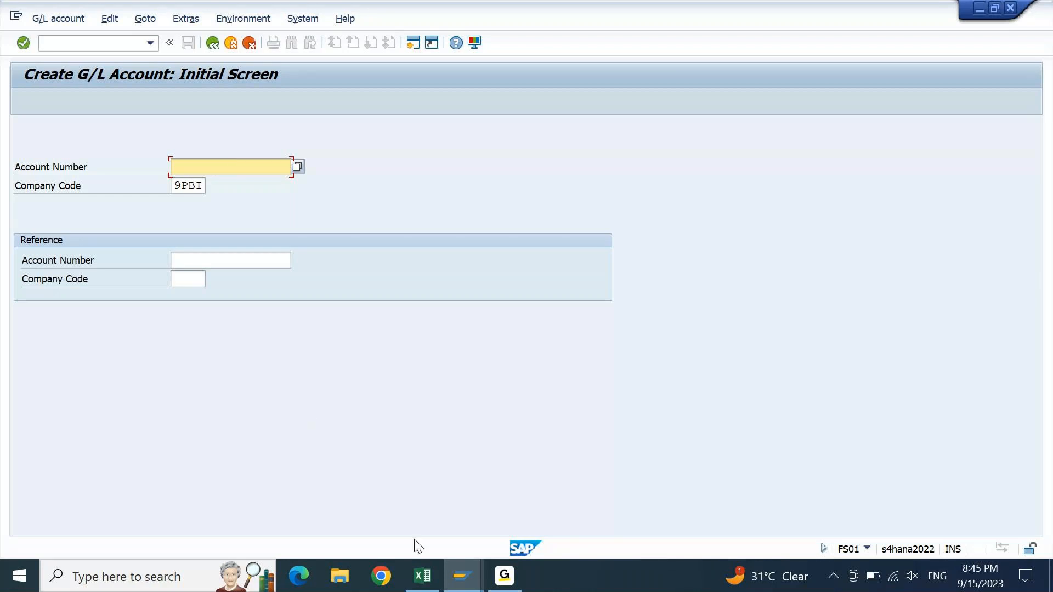
# - Switch to Excel, copy the G/L account number of the CASH LSMW RECORDING entry and return to the SAP account creation screen
pyautogui.click(422, 576)
pyautogui.click(89, 282)
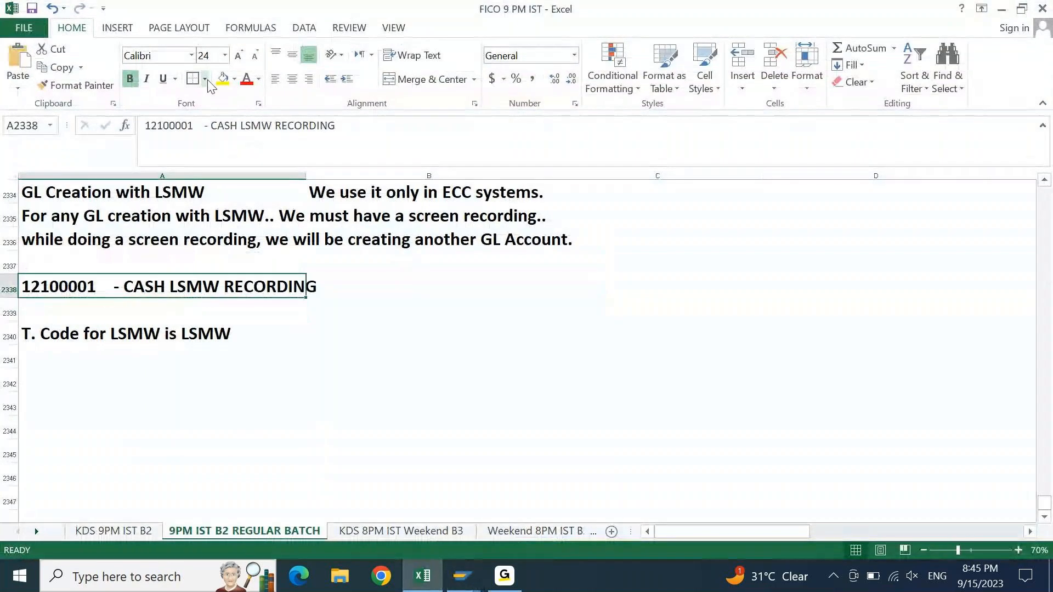
pyautogui.click(193, 126)
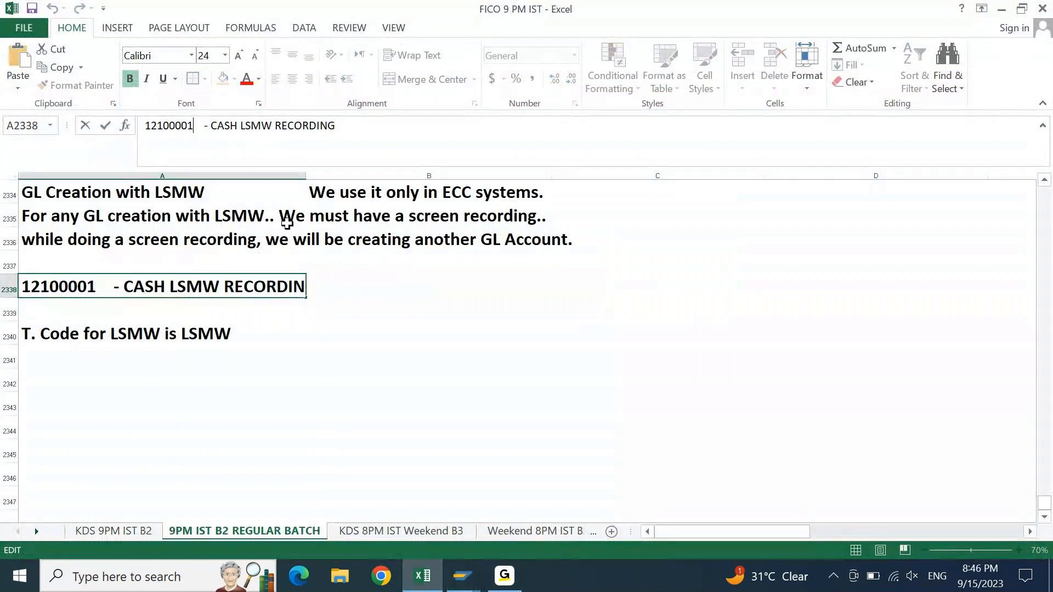
pyautogui.hotkey('shift', 'Home')
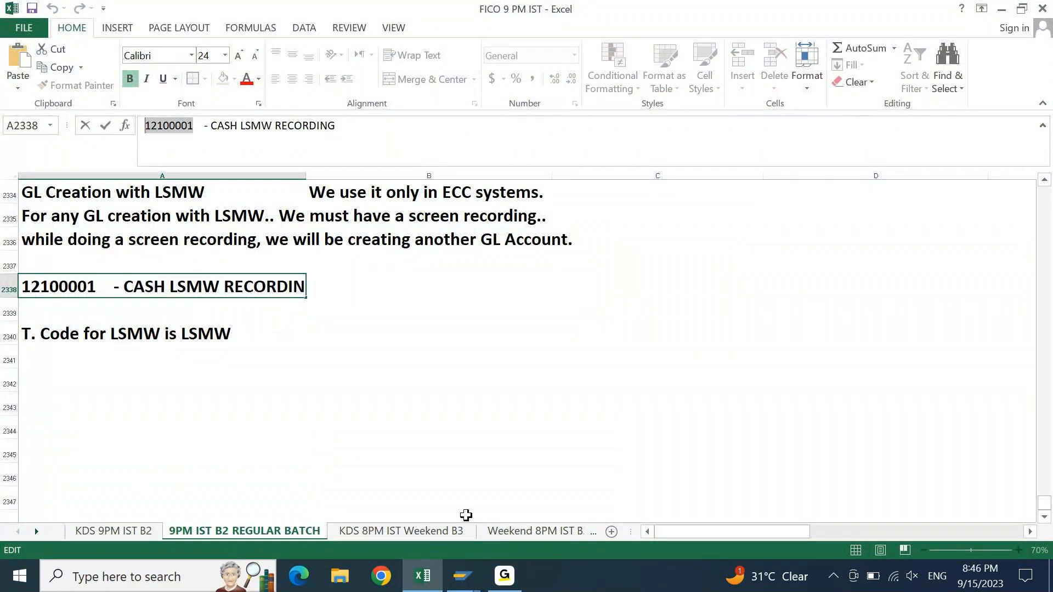
pyautogui.click(459, 587)
pyautogui.click(665, 498)
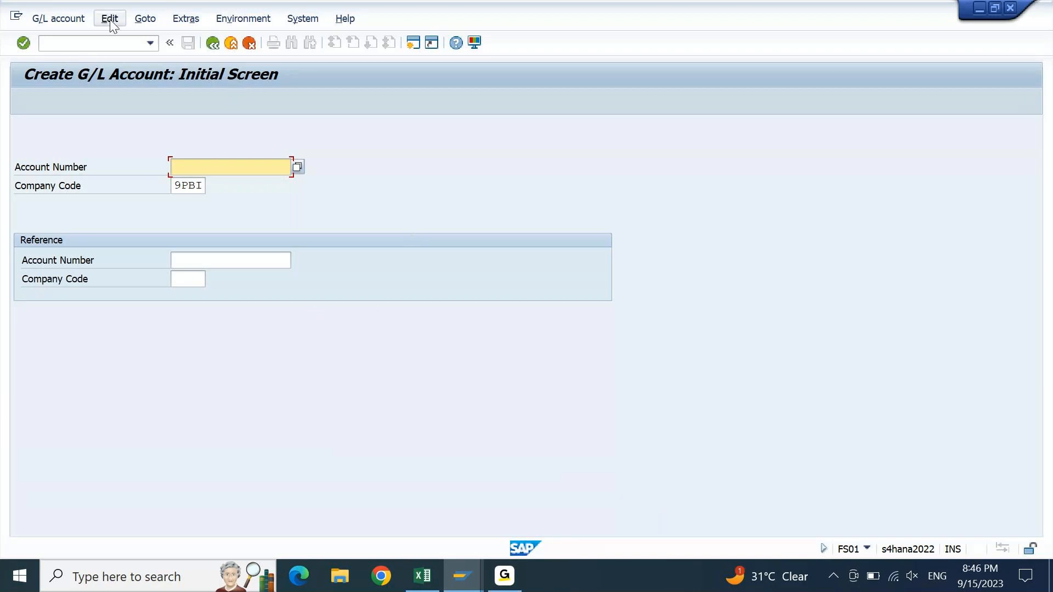
# - Enter the copied G/L account number with company code 9PBI and continue to the chart of accounts data
pyautogui.click(189, 171)
pyautogui.write('12100001')
pyautogui.press('Tab')
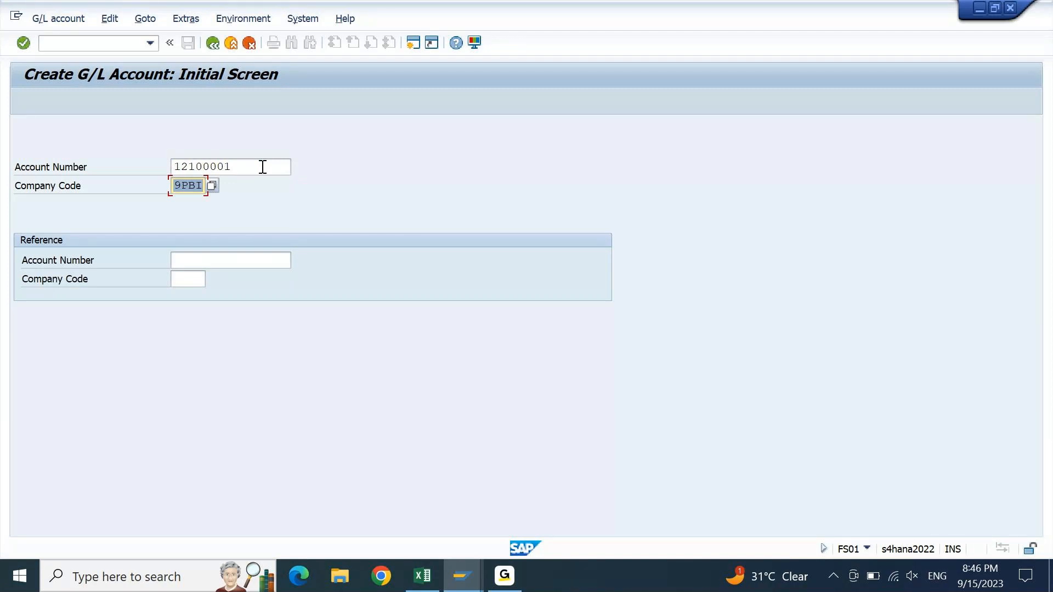
pyautogui.write('9PBI')
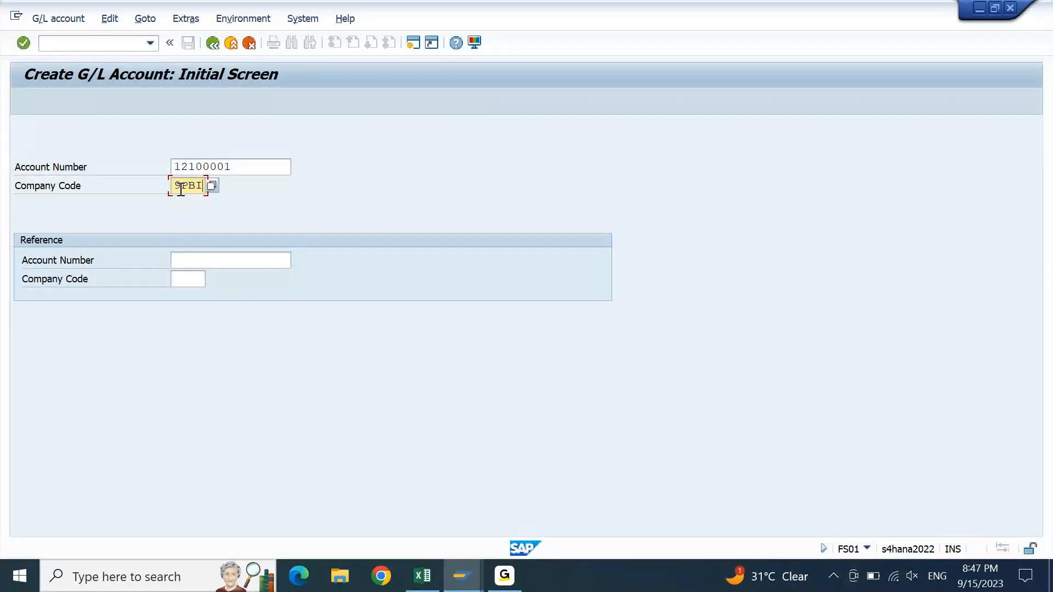
pyautogui.click(21, 44)
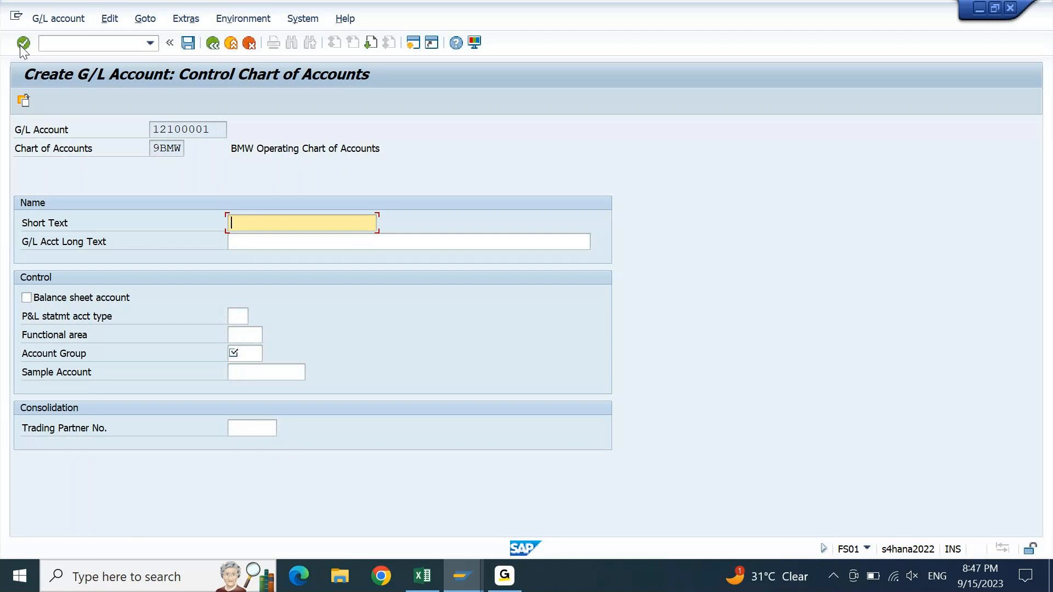
# - Fill in the short text and the G/L account long text with CASH -LSMW RECORDING
pyautogui.write('GL - LSMW RECORDING')
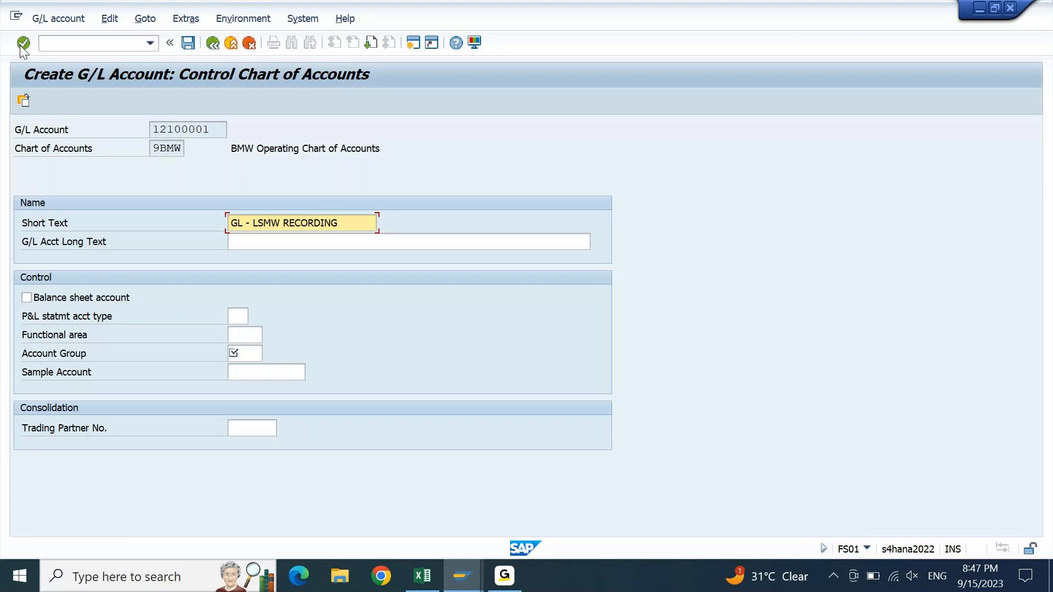
pyautogui.press('BackSpace')
pyautogui.press('BackSpace')
pyautogui.write('CAS')
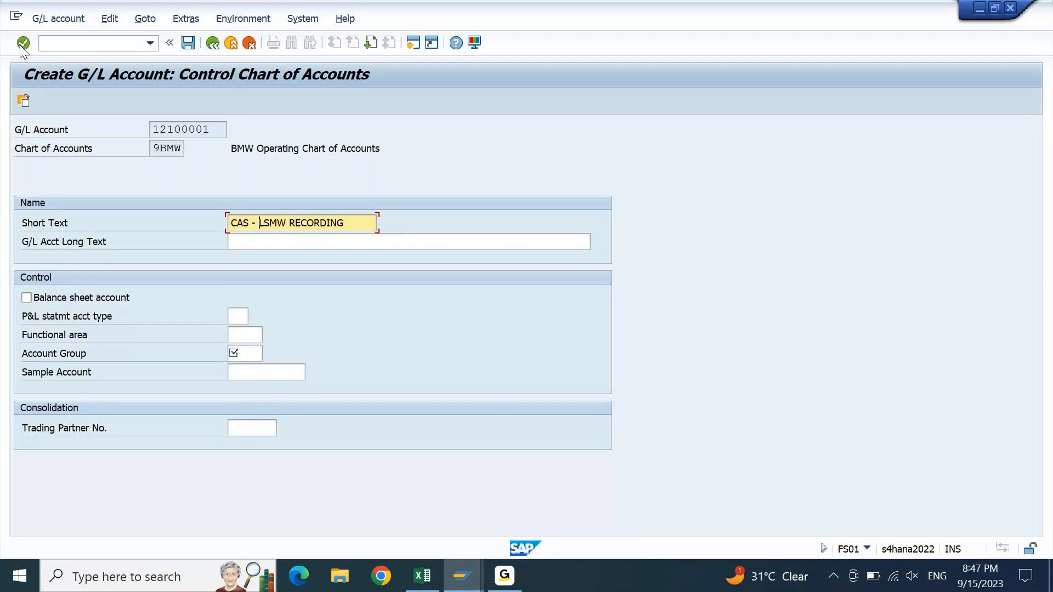
pyautogui.press('BackSpace')
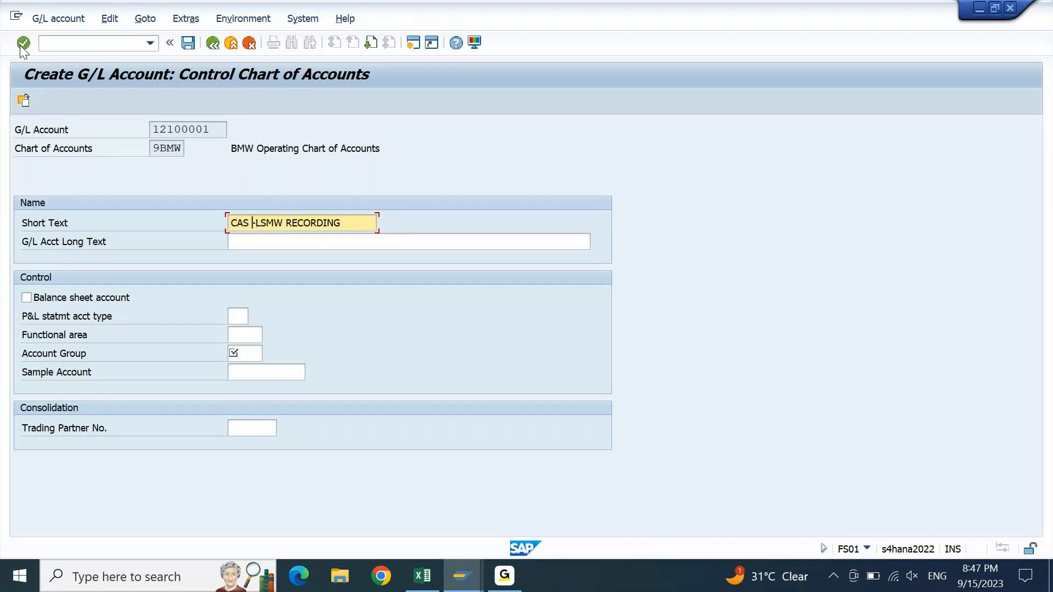
pyautogui.press('Left')
pyautogui.write('H')
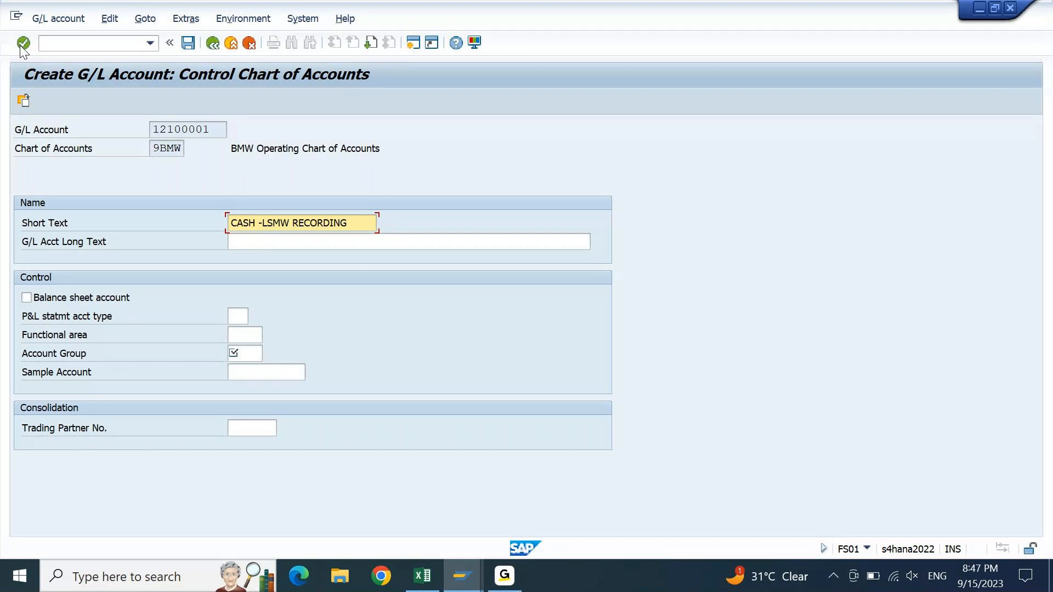
pyautogui.hotkey('ctrl', 'a')
pyautogui.hotkey('ctrl', 'c')
pyautogui.press('Tab')
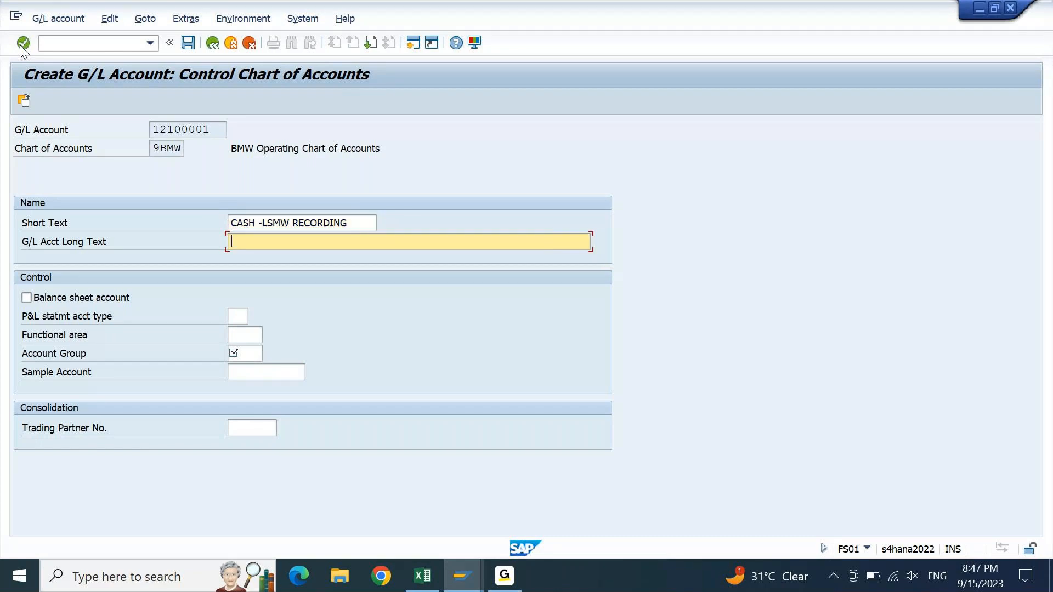
pyautogui.hotkey('ctrl', 'v')
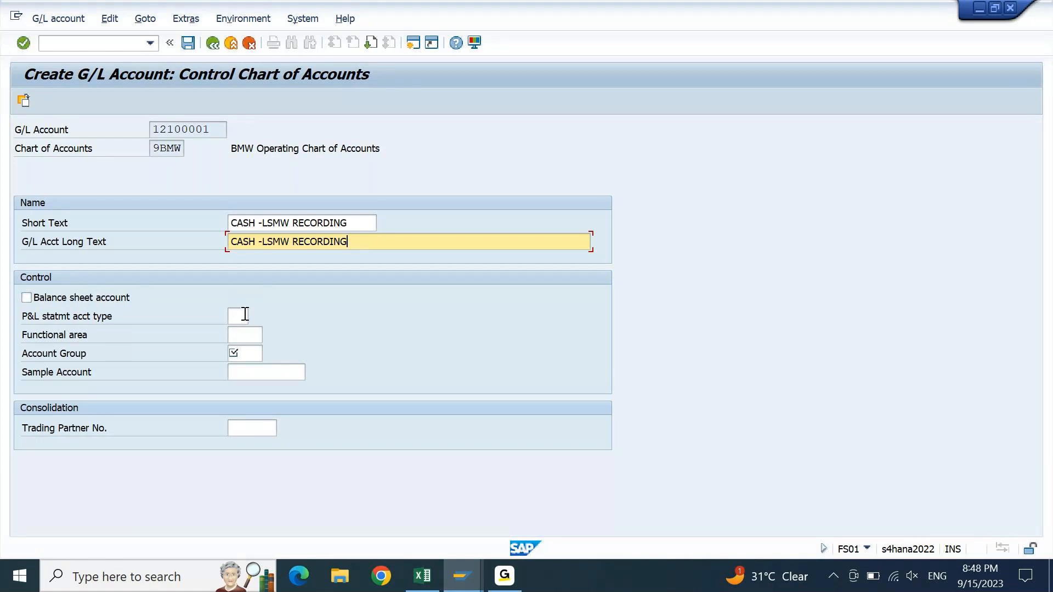
# - Mark the account as a balance sheet account and look up the P&L statement account type values without choosing one
pyautogui.click(26, 298)
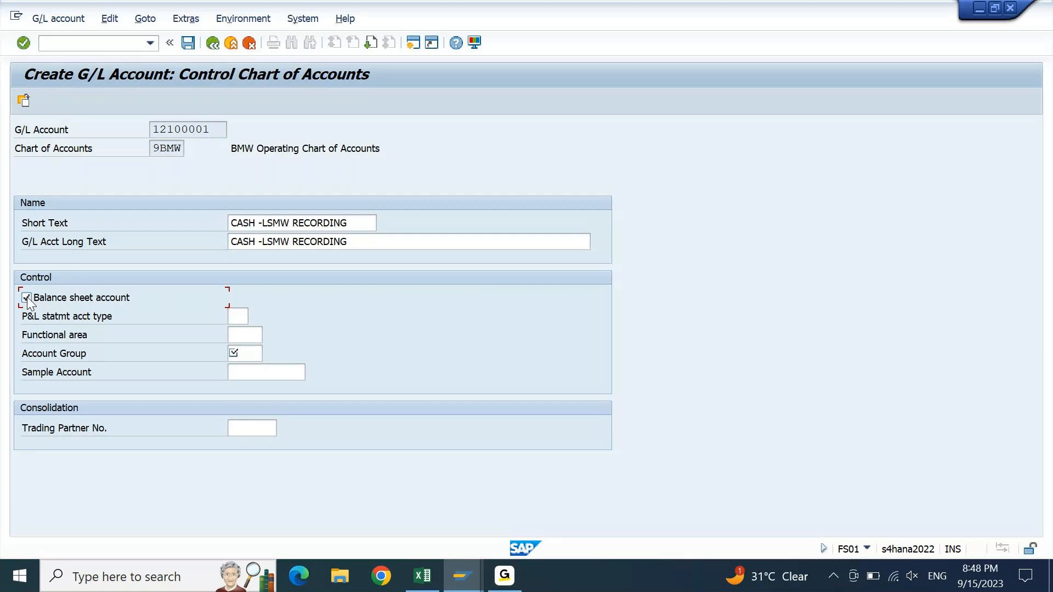
pyautogui.click(241, 318)
pyautogui.click(256, 317)
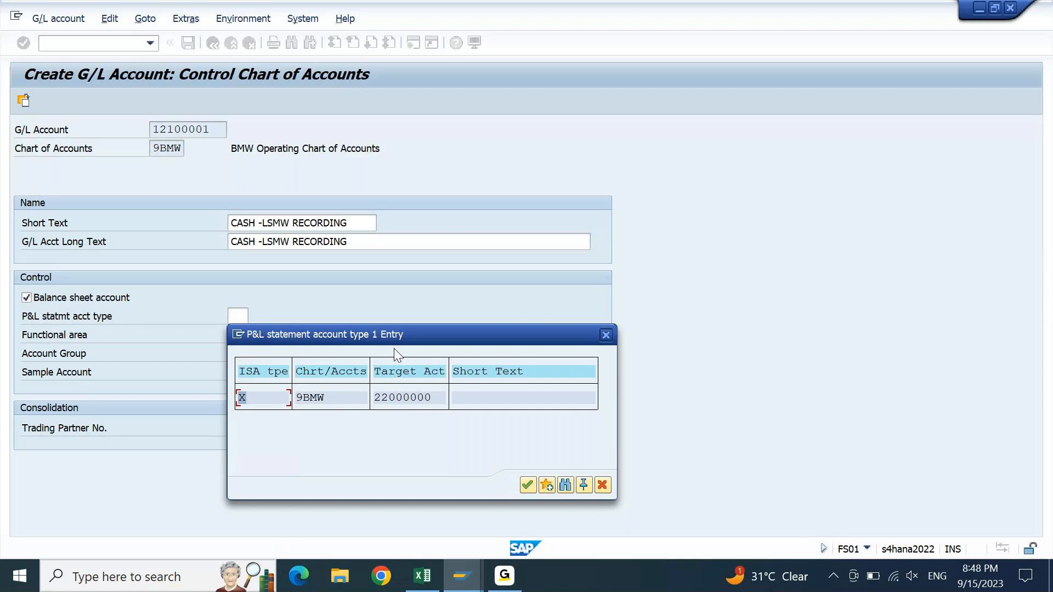
pyautogui.click(606, 335)
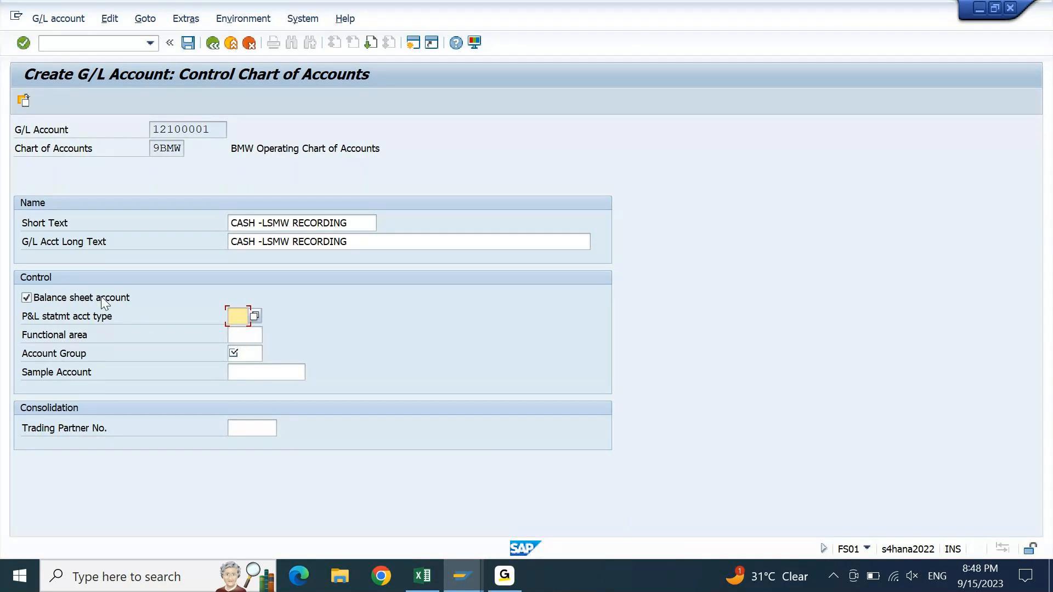
pyautogui.click(236, 339)
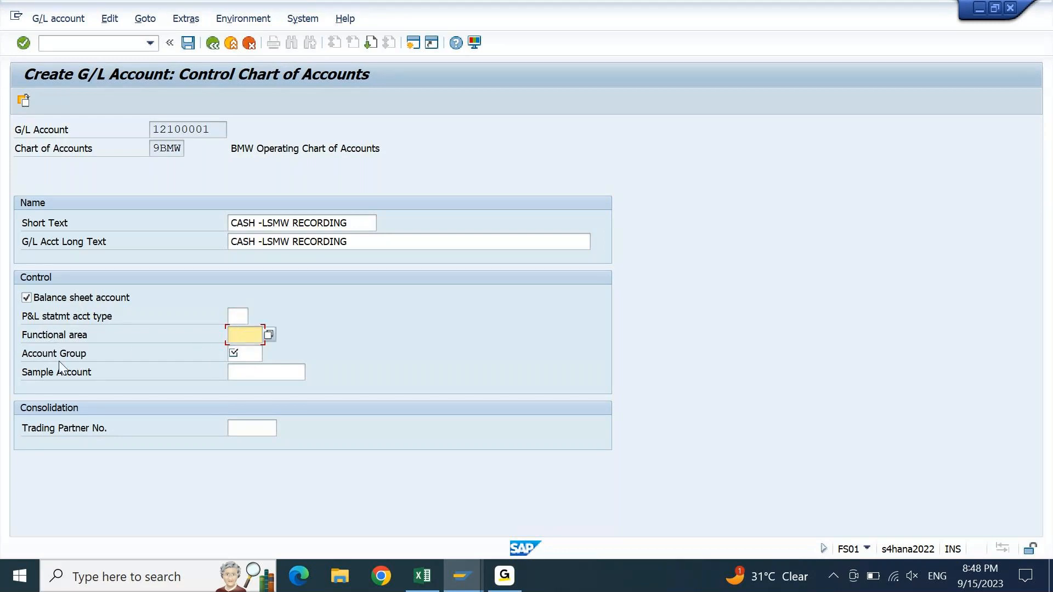
# - Assign account group 1210 CASH BALANCES and continue to the company code data
pyautogui.click(255, 353)
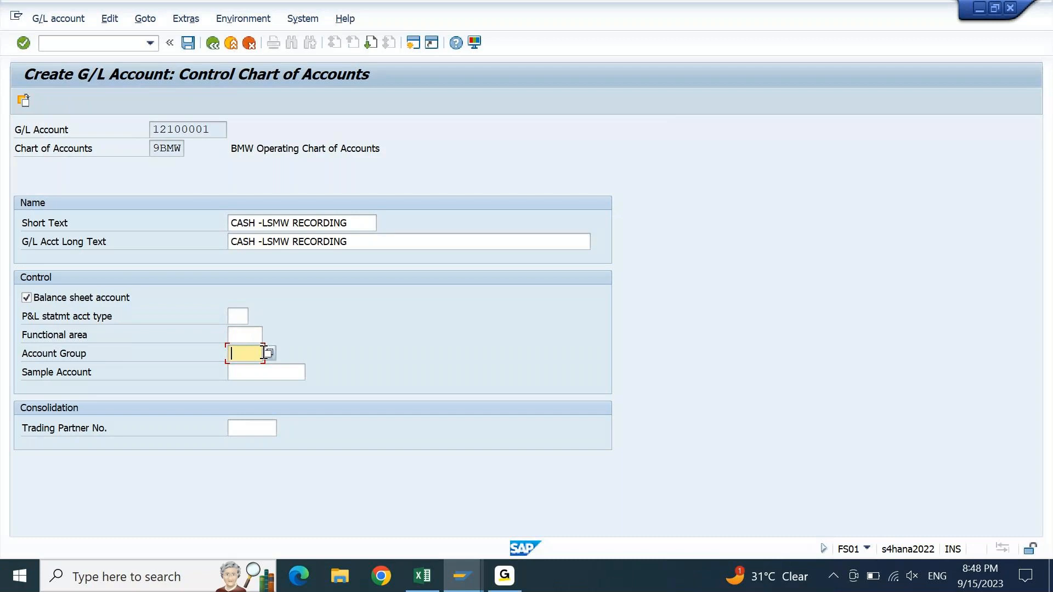
pyautogui.click(269, 354)
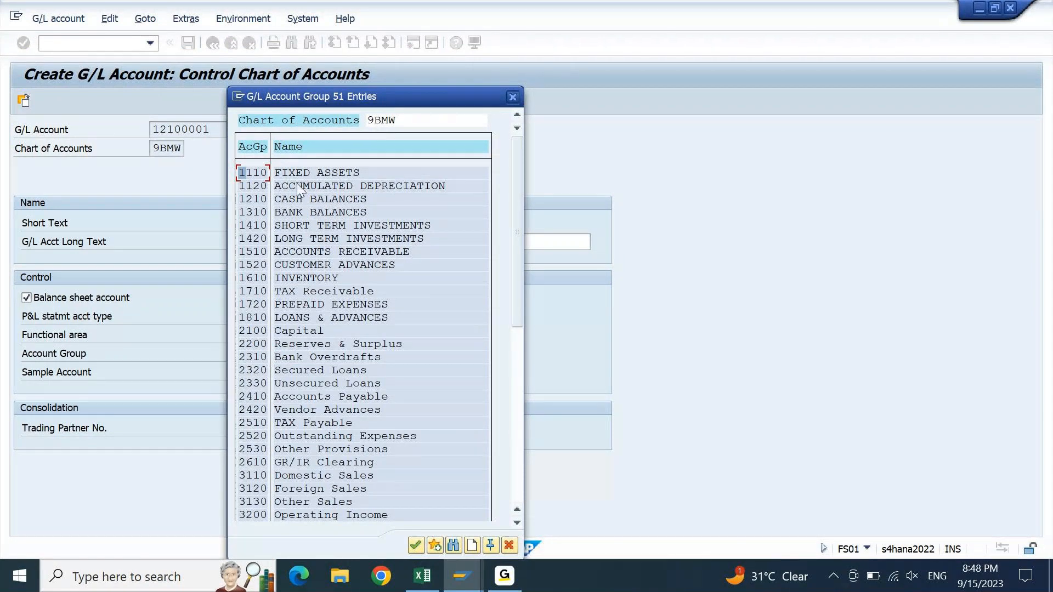
pyautogui.moveTo(378, 101); pyautogui.dragTo(578, 84)
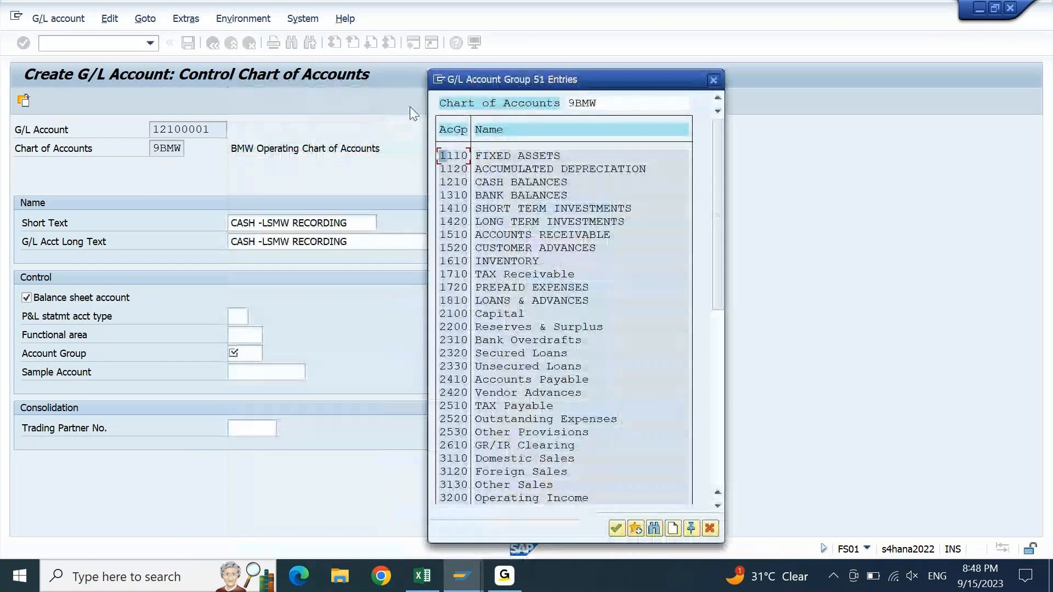
pyautogui.doubleClick(501, 183)
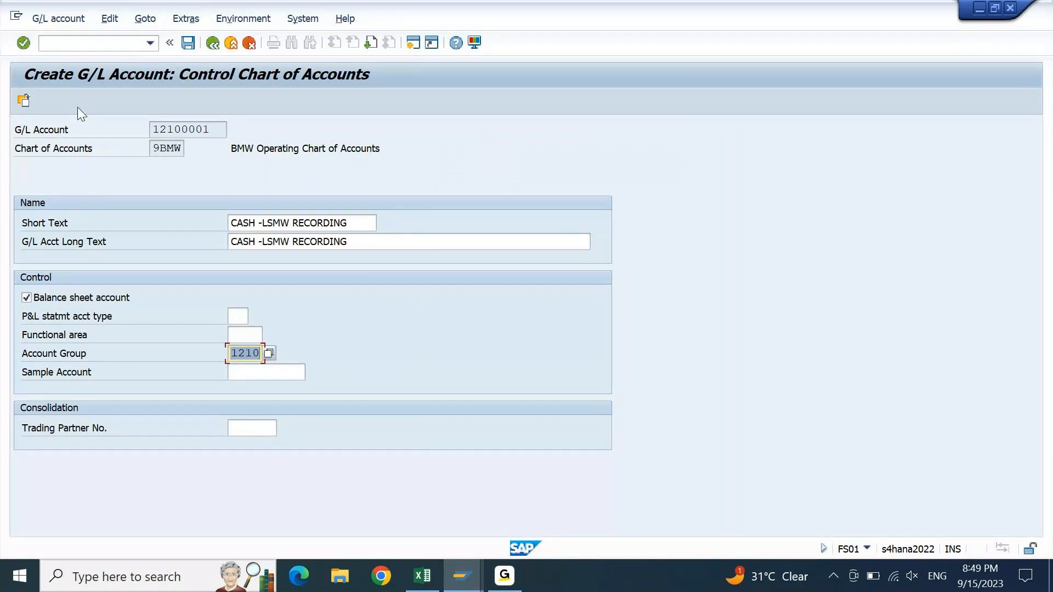
pyautogui.click(24, 42)
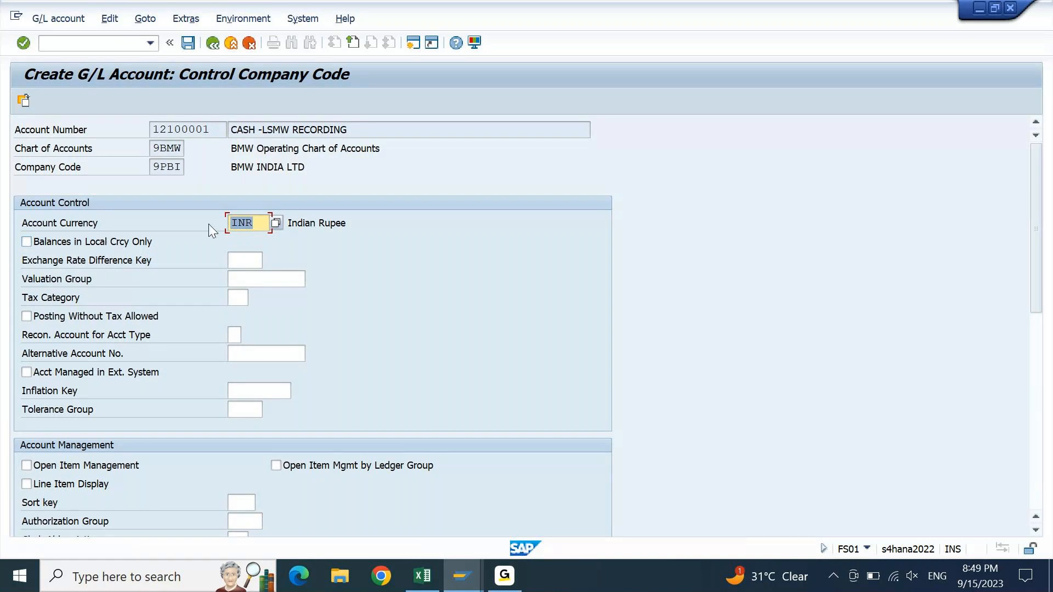
# - Set the sort key to 001 and the field status group to G001 in the company code data
pyautogui.click(257, 225)
pyautogui.click(240, 502)
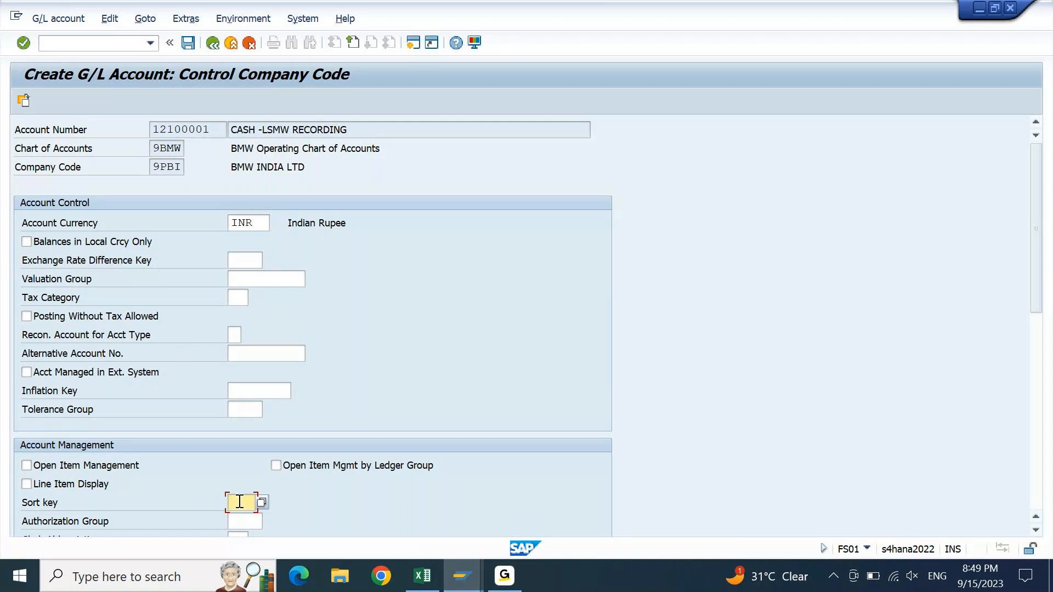
pyautogui.write('001')
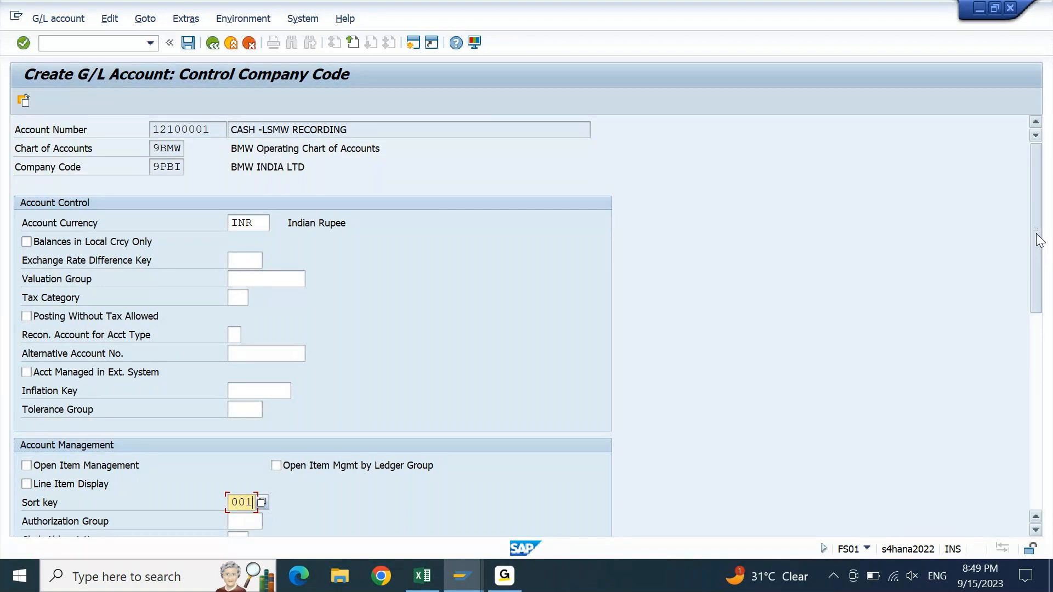
pyautogui.moveTo(1036, 234); pyautogui.dragTo(1028, 344)
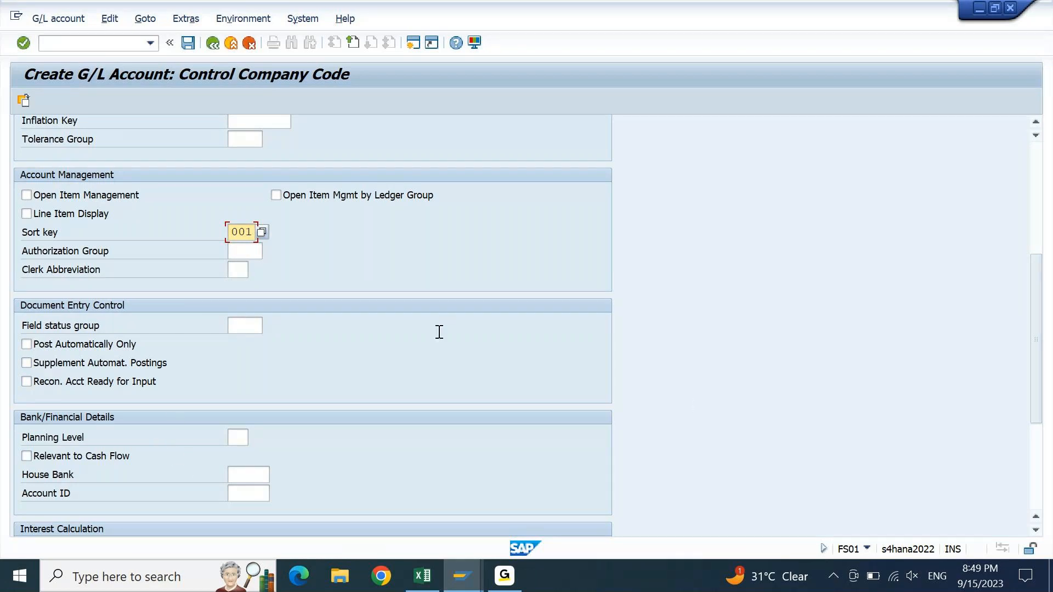
pyautogui.click(251, 325)
pyautogui.write('G001')
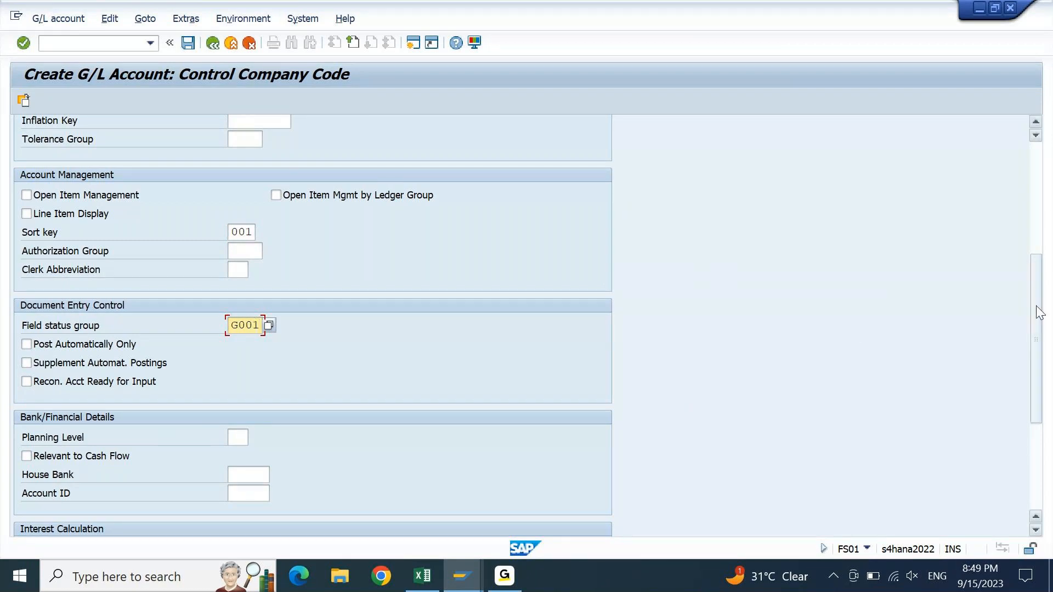
pyautogui.moveTo(1040, 313); pyautogui.dragTo(1039, 197)
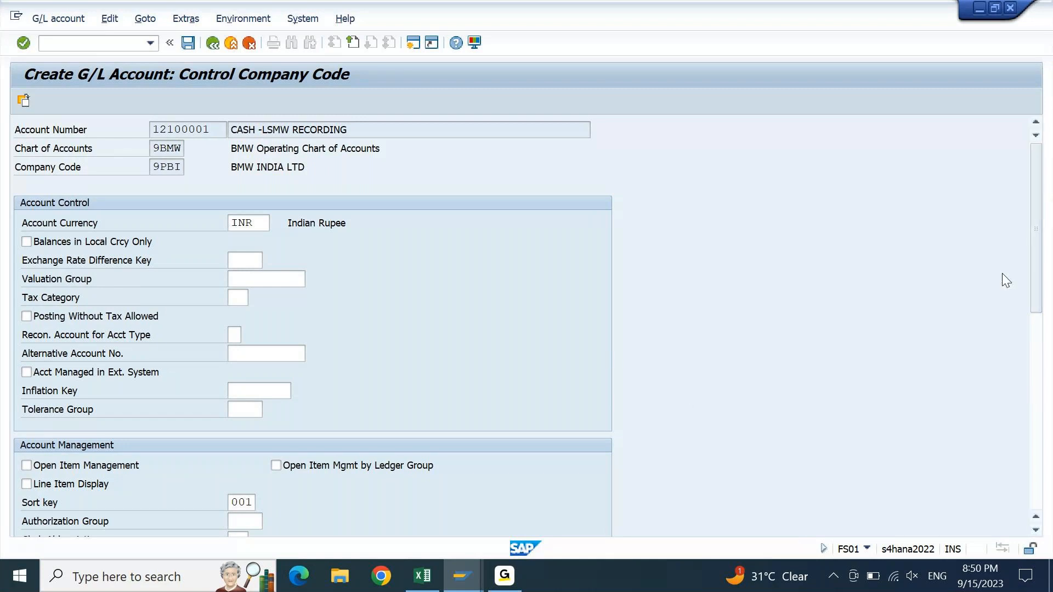
# - Check the G/L account type of the CASH - MANUAL account in the central display session, and return to the recording
pyautogui.moveTo(463, 576)
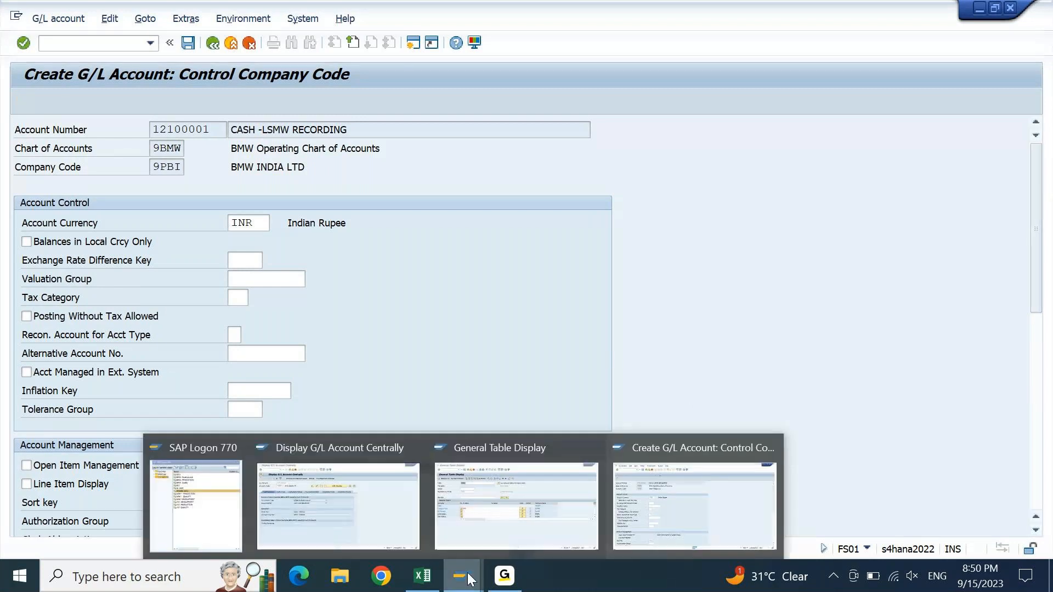
pyautogui.click(377, 503)
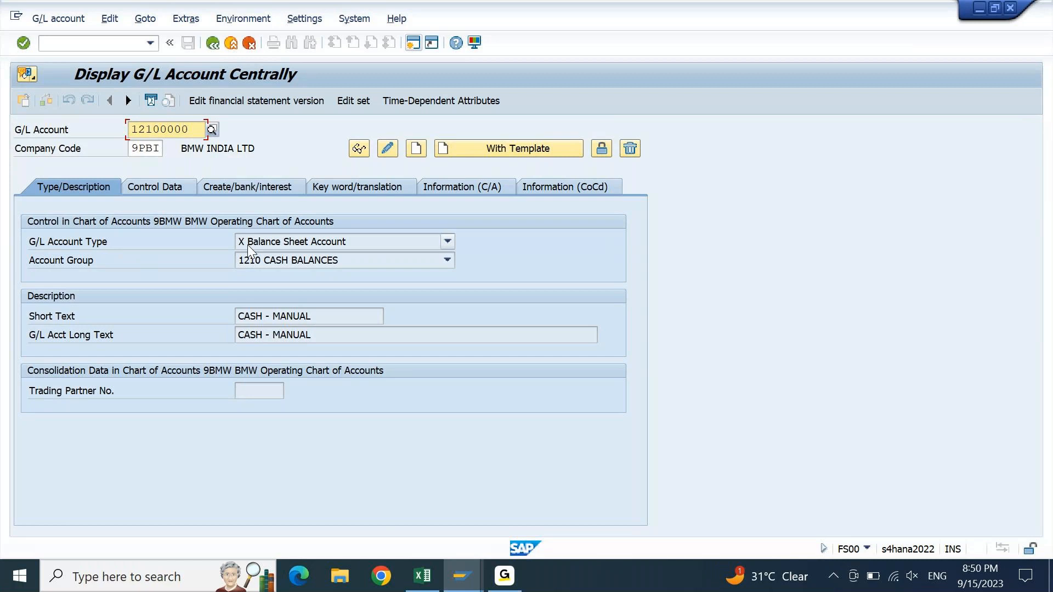
pyautogui.click(447, 242)
pyautogui.click(293, 321)
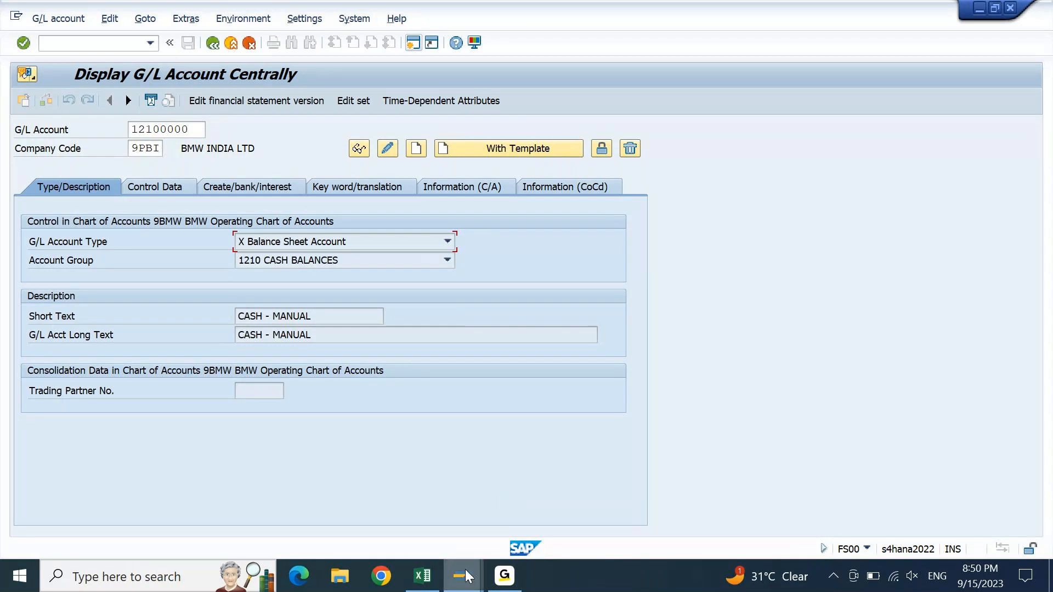
pyautogui.moveTo(465, 573)
pyautogui.click(702, 492)
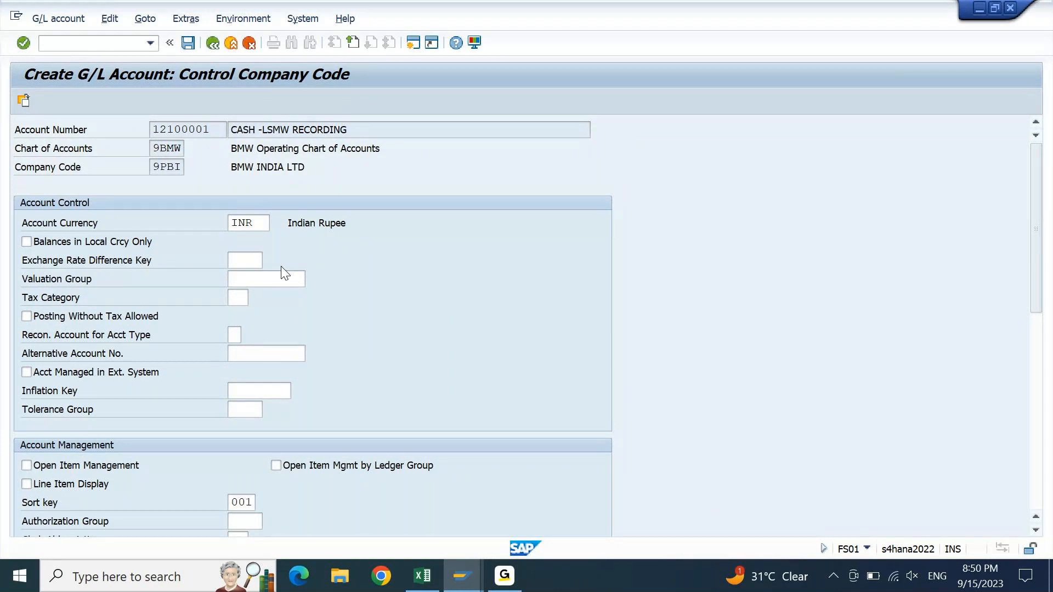
# - Save the new G/L account, accepting the warnings, and save the finished FS01 recording
pyautogui.click(188, 43)
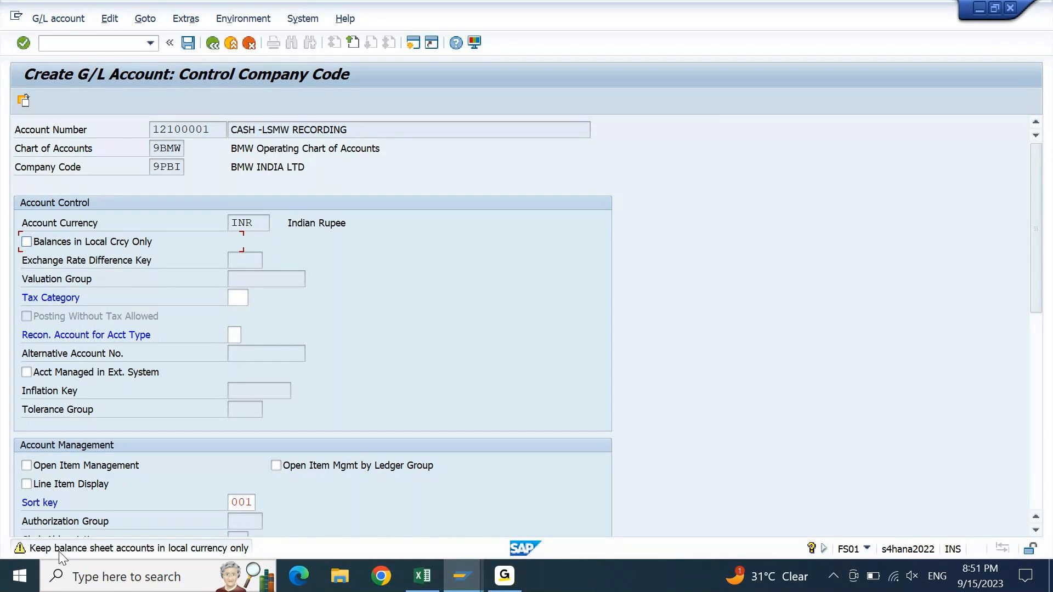
pyautogui.click(24, 46)
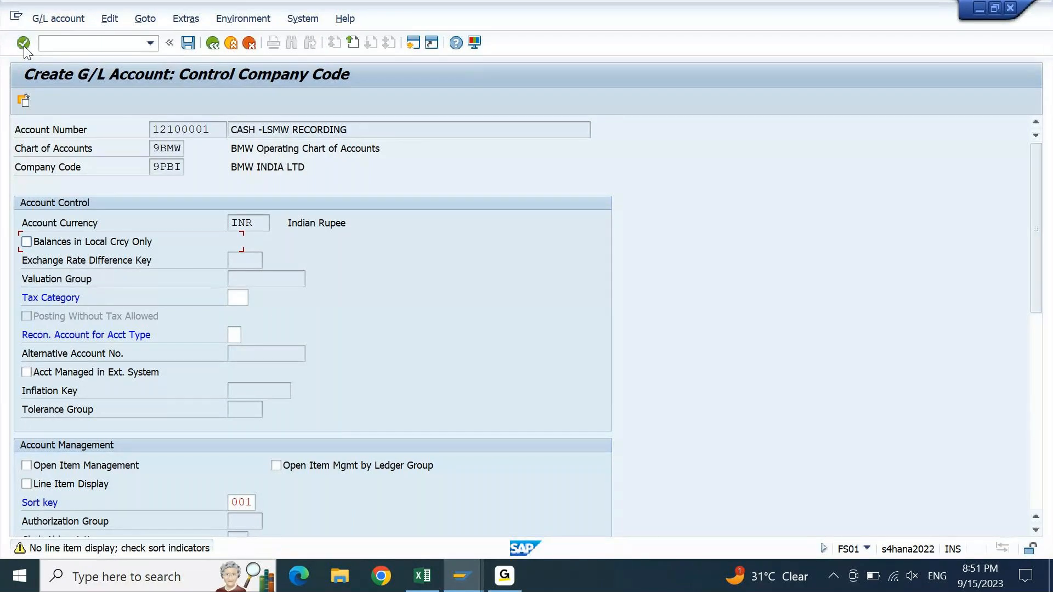
pyautogui.hotkey('ctrl', 's')
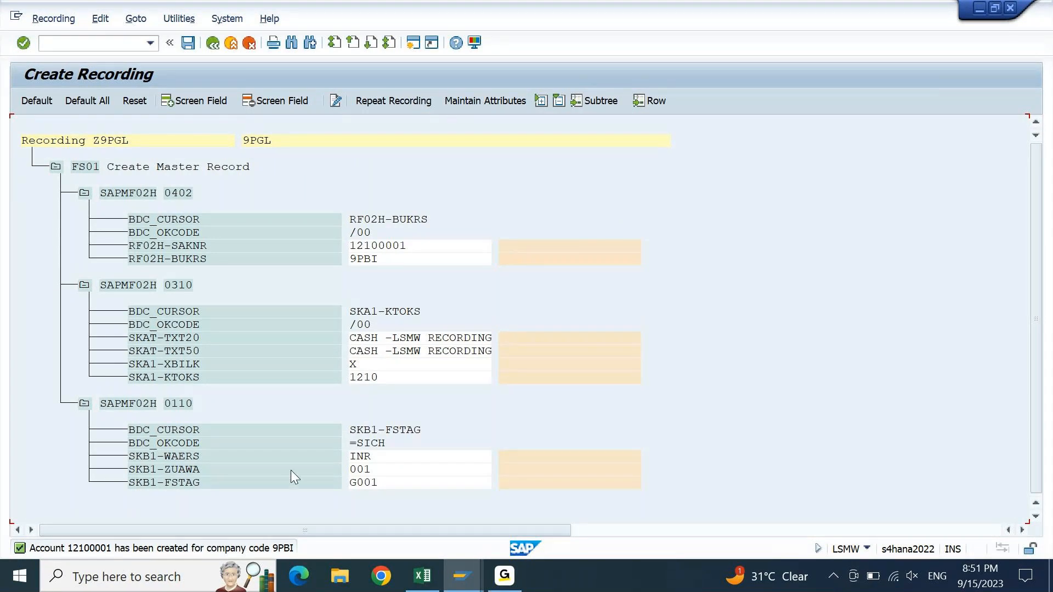
pyautogui.click(189, 47)
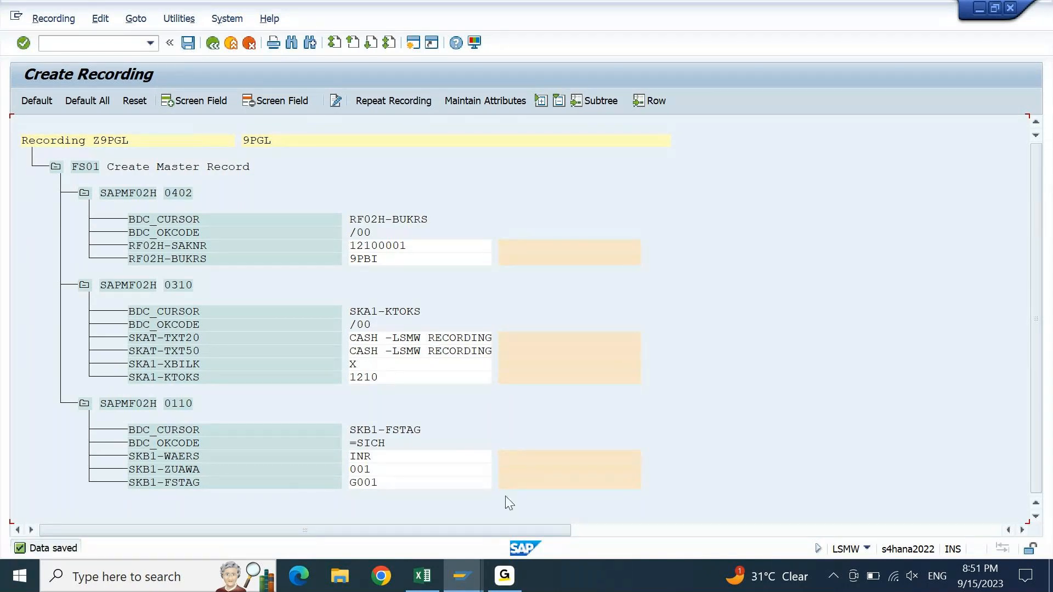
# - In the General Table Display session, count and list the SKB1 entries for company code 9PBI and compare the accounts' Line Items values
pyautogui.click(462, 576)
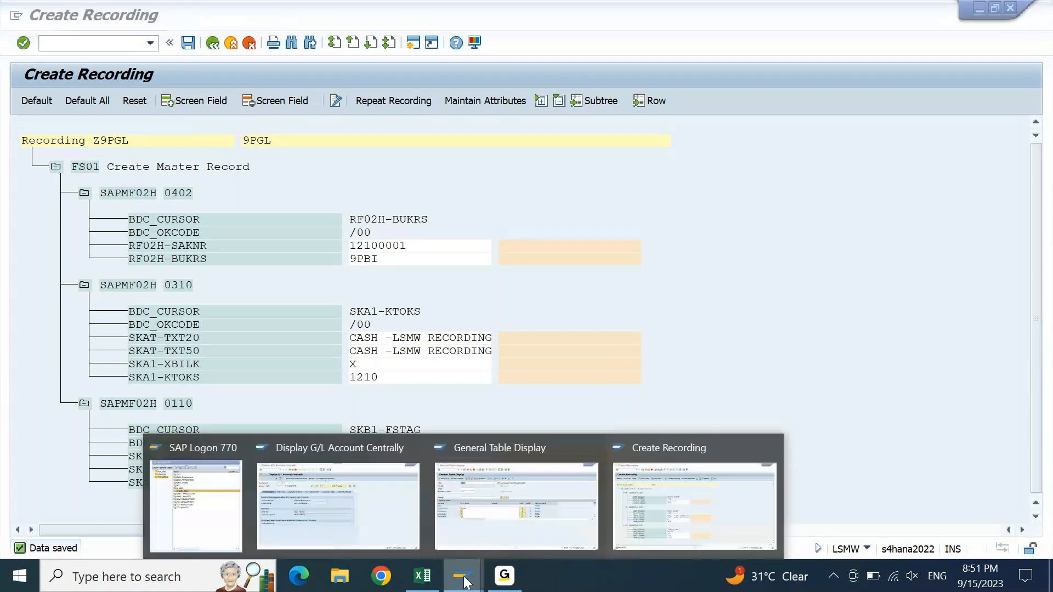
pyautogui.click(553, 522)
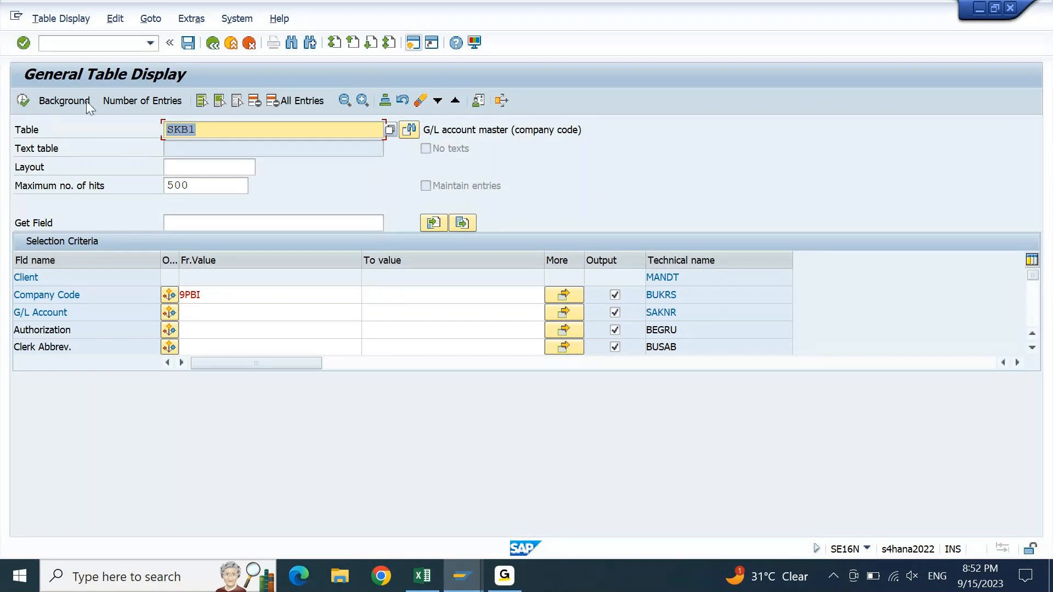
pyautogui.click(123, 101)
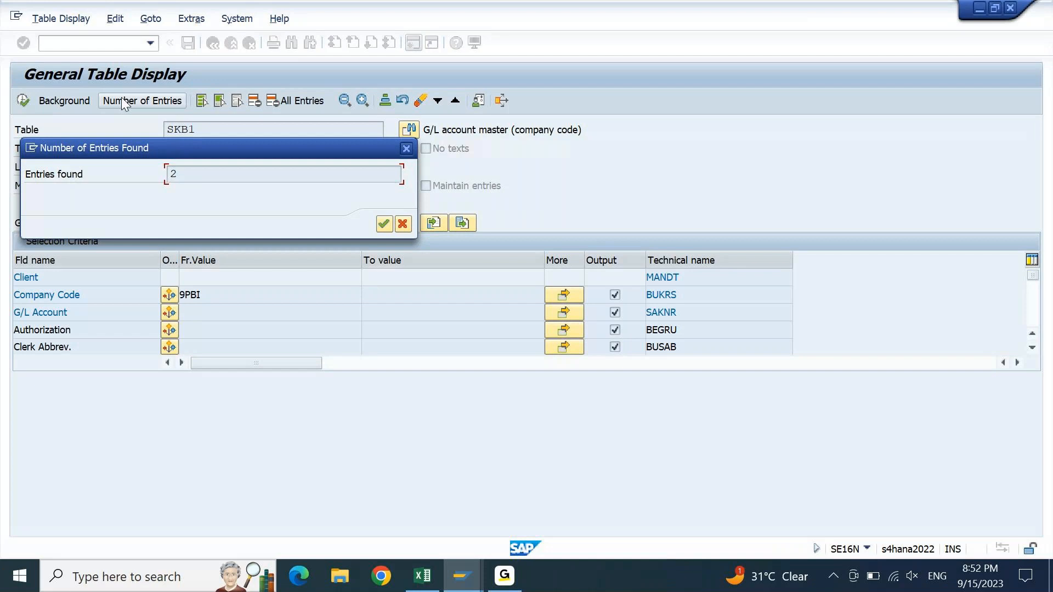
pyautogui.press('Return')
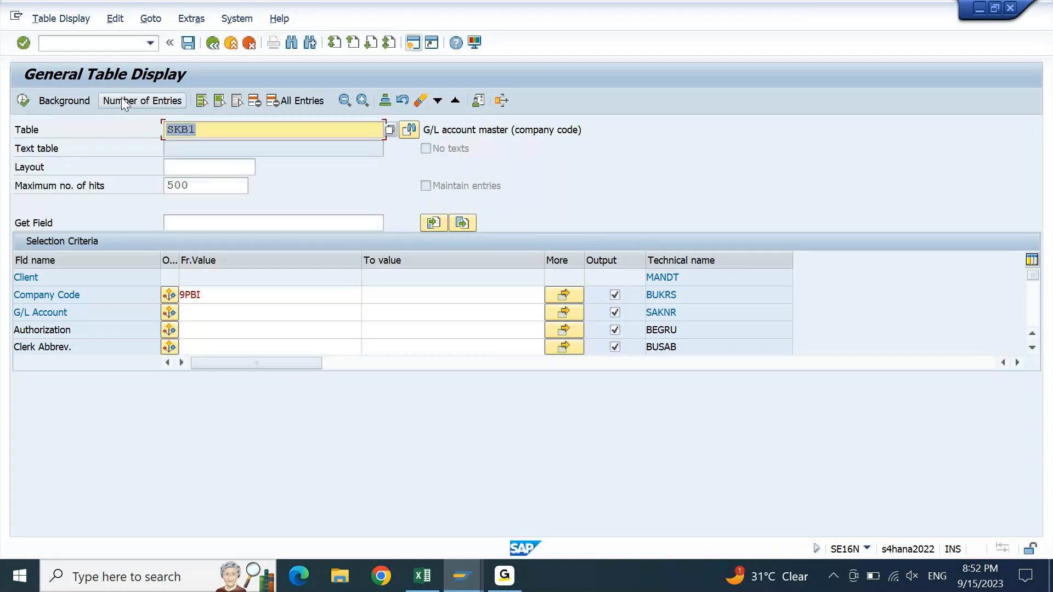
pyautogui.click(23, 102)
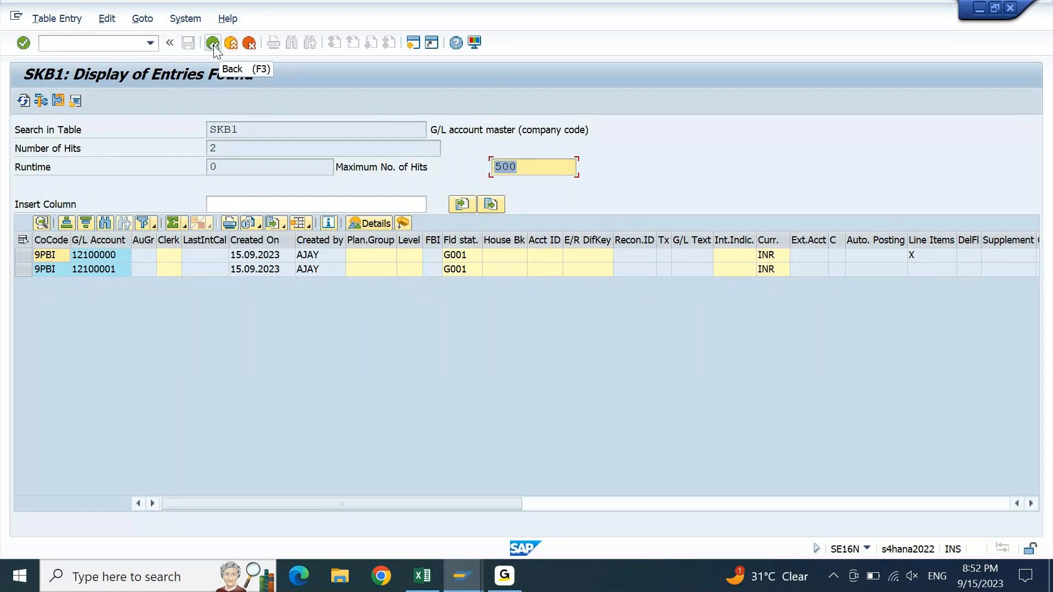
pyautogui.click(944, 259)
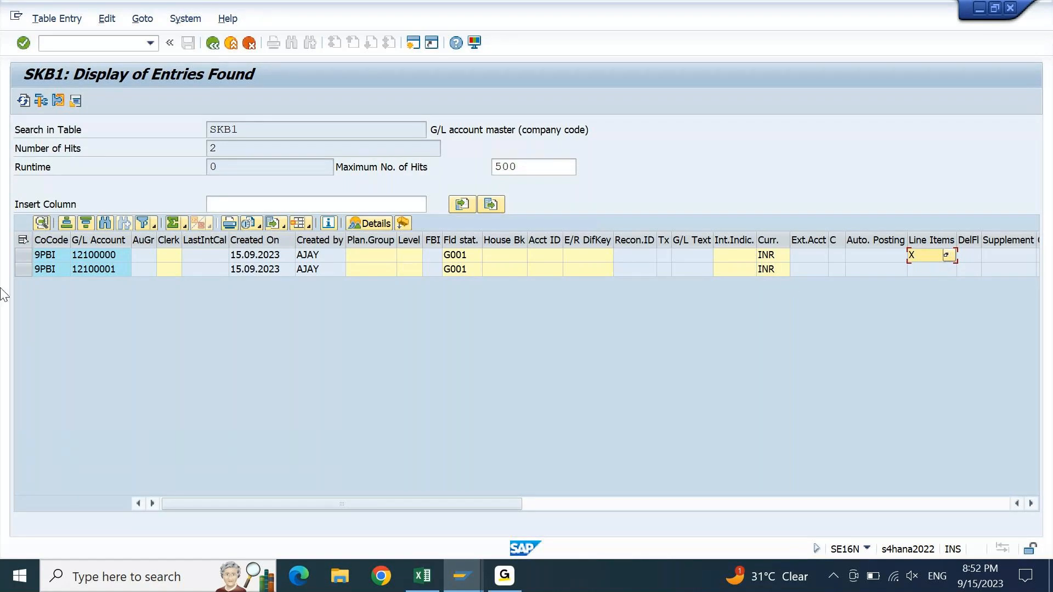
pyautogui.click(22, 255)
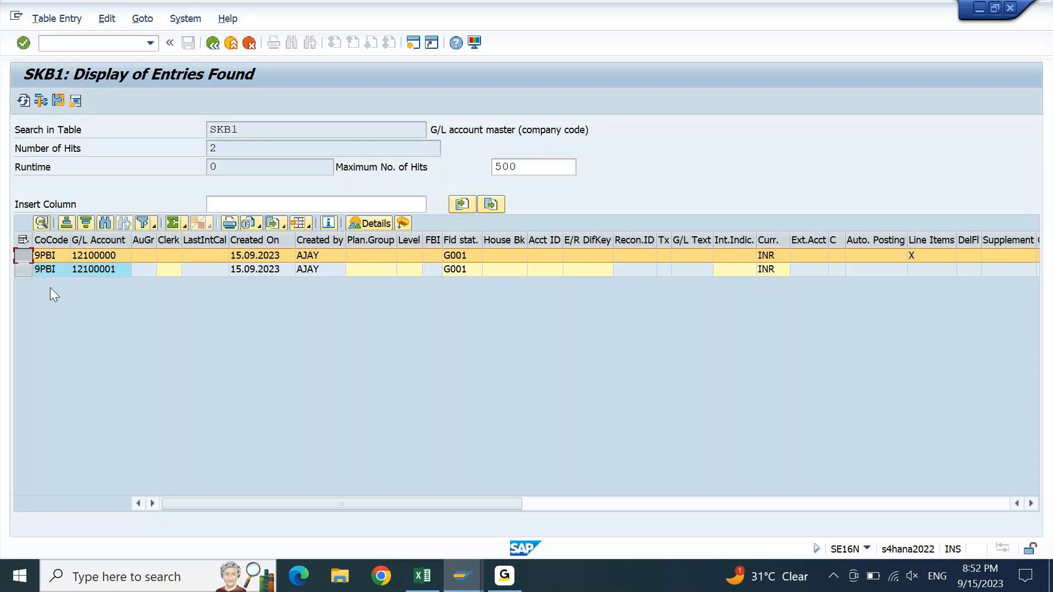
pyautogui.click(24, 269)
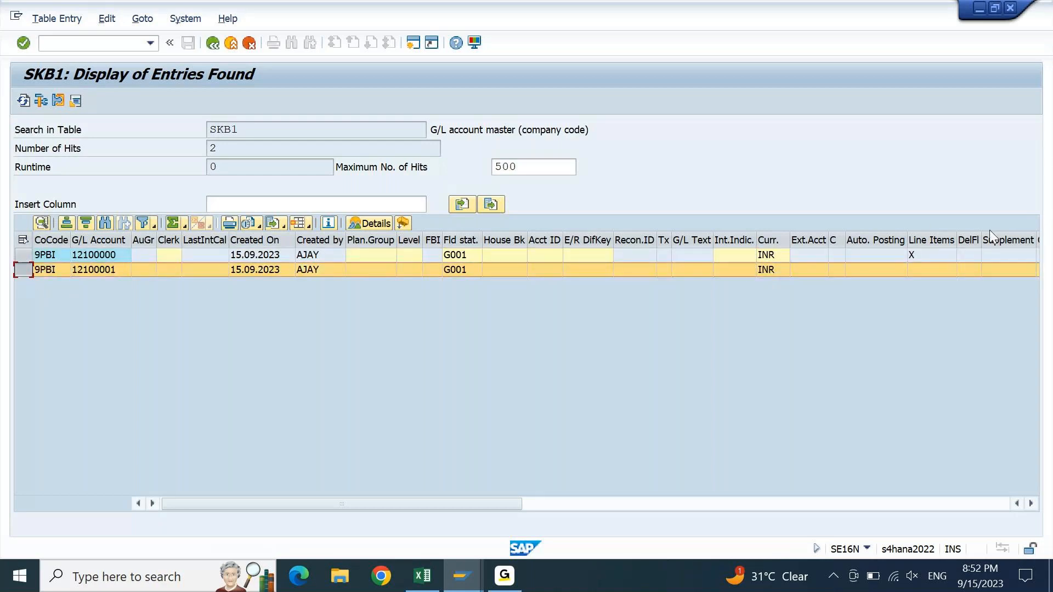
pyautogui.click(940, 269)
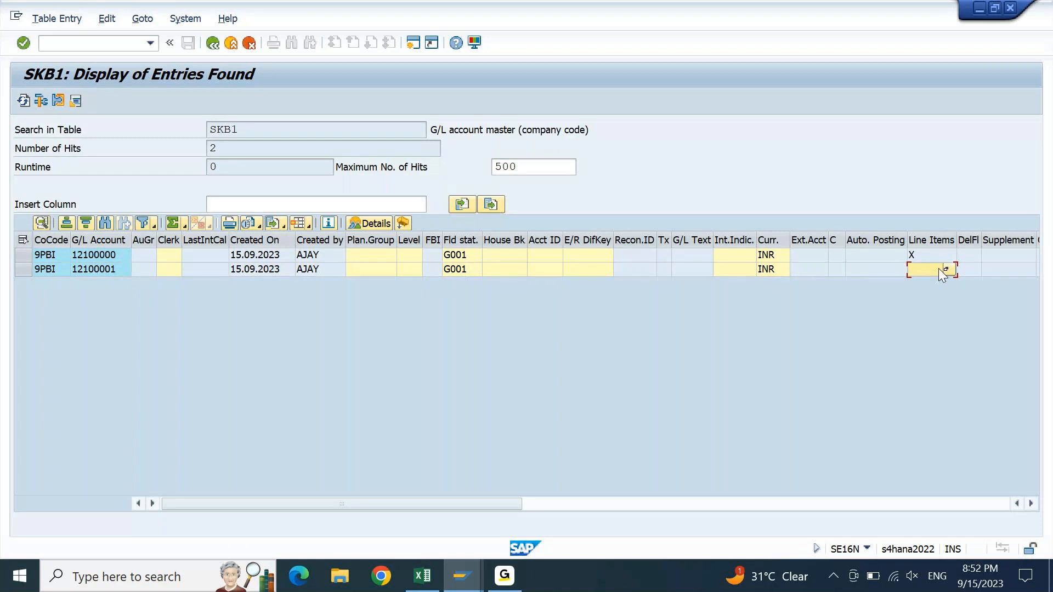
# - List the entries of table SKA1 for chart of accounts 9BMW
pyautogui.press('F3')
pyautogui.press('Left')
pyautogui.press('BackSpace')
pyautogui.write('A')
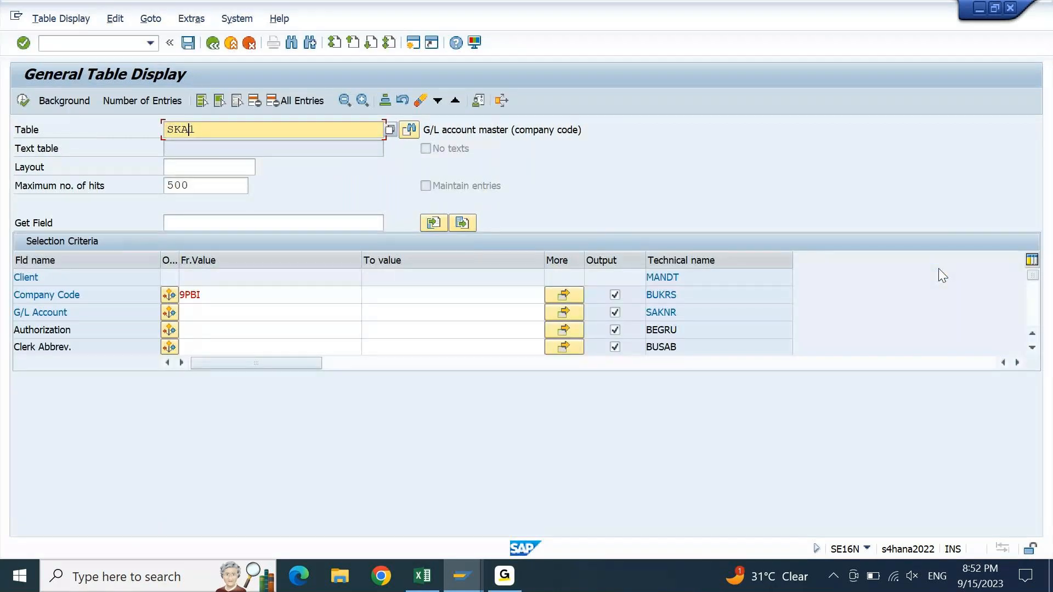
pyautogui.press('Return')
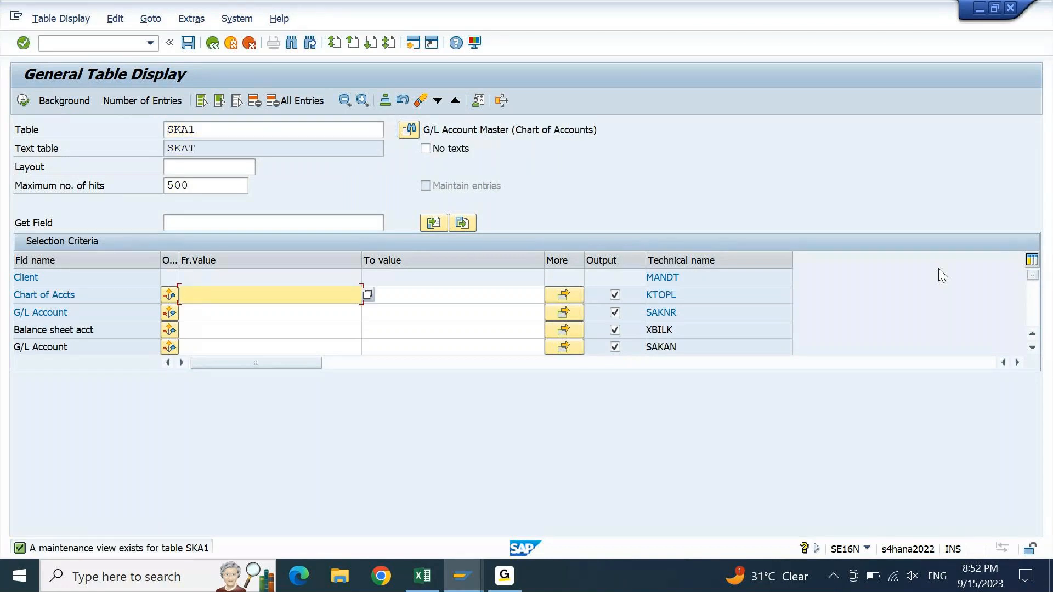
pyautogui.write('9BMW')
pyautogui.hotkey('shift', 'Home')
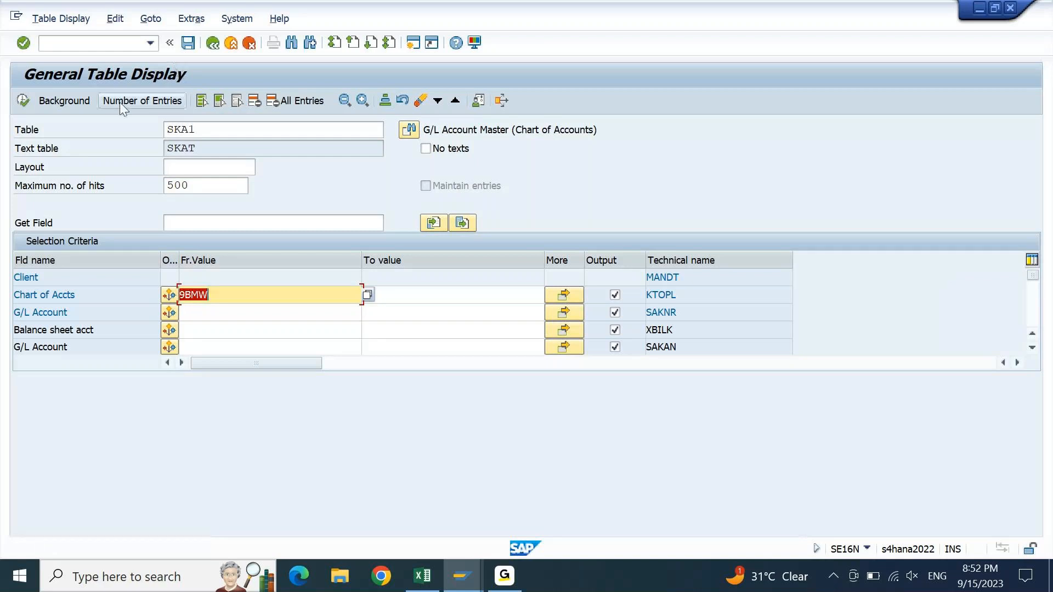
pyautogui.click(22, 100)
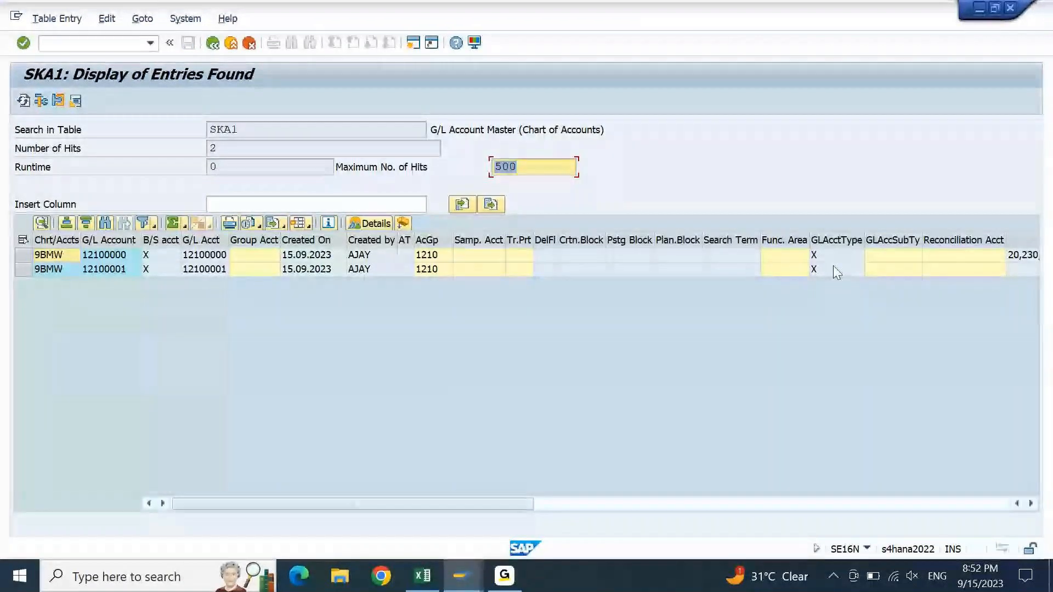
# - Compare the G/L long texts of the manually created and the LSMW-recorded cash accounts in the SKA1 entries
pyautogui.click(724, 505)
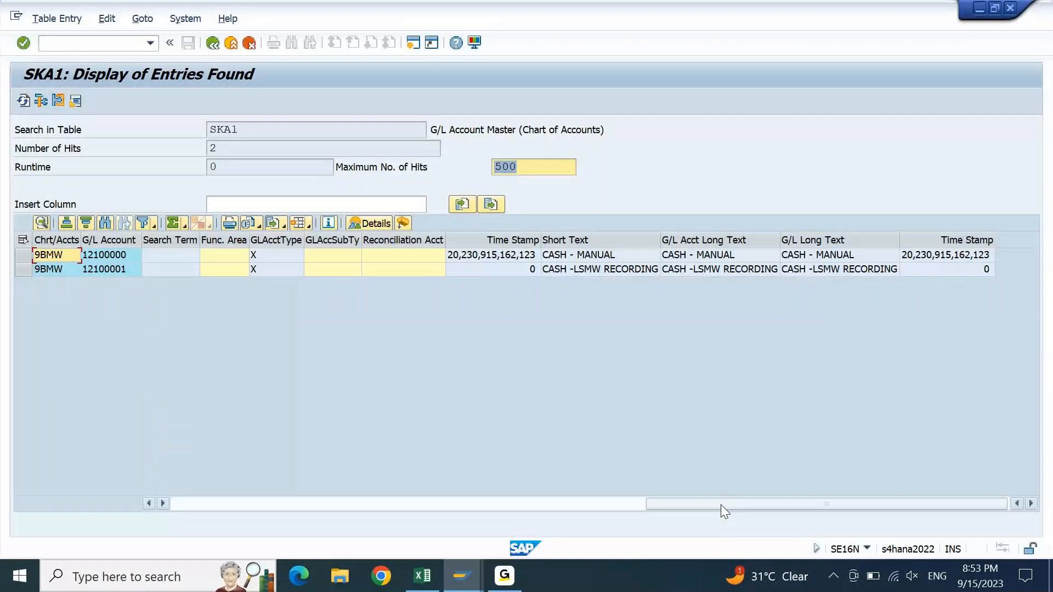
pyautogui.click(869, 271)
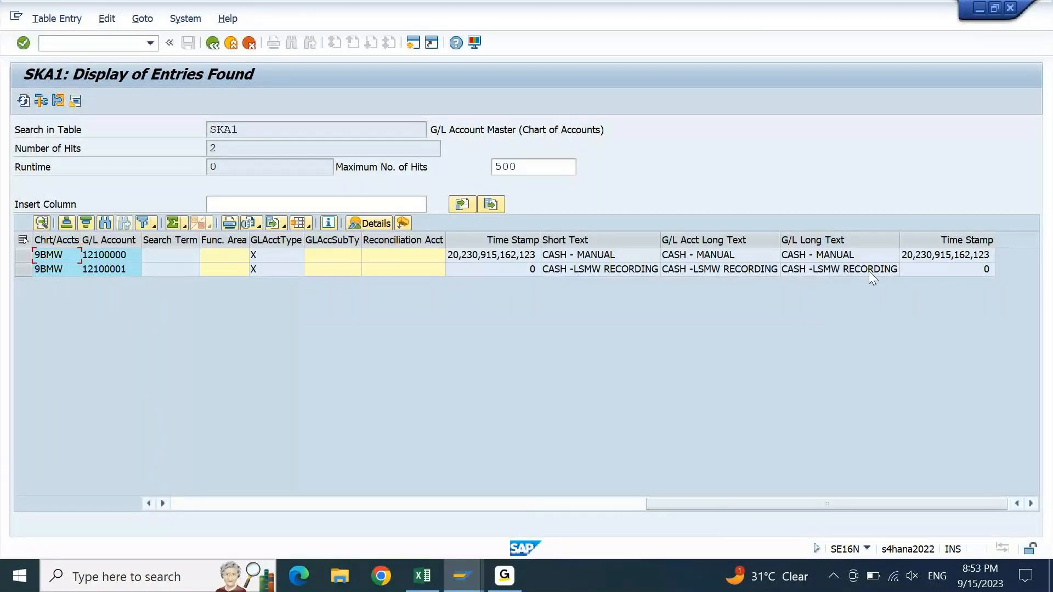
pyautogui.click(828, 255)
pyautogui.click(827, 271)
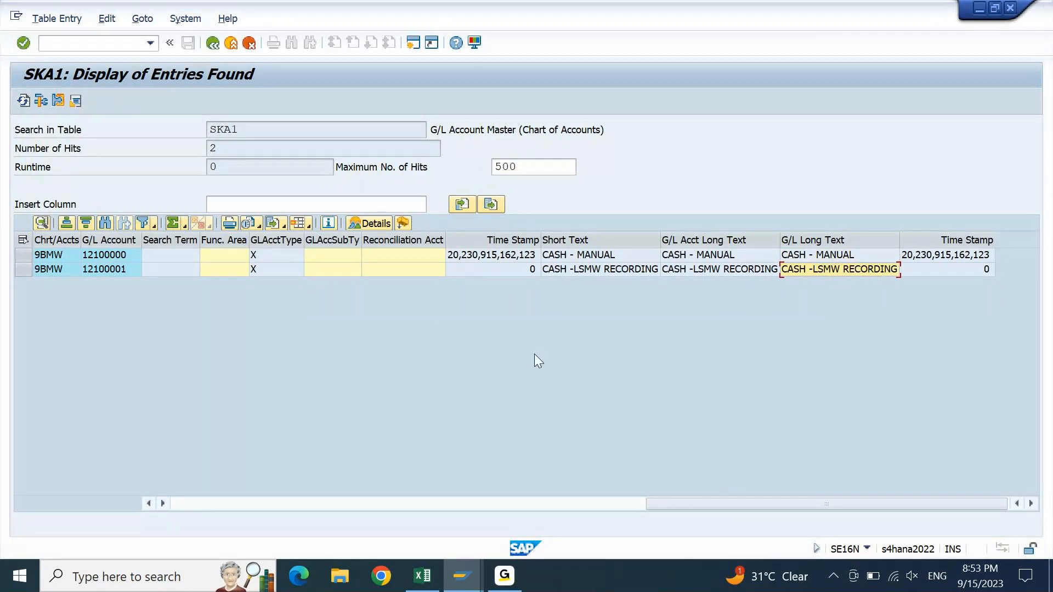
# - Return to the Create Recording session and assign default names and descriptions to all recorded fields
pyautogui.moveTo(465, 578)
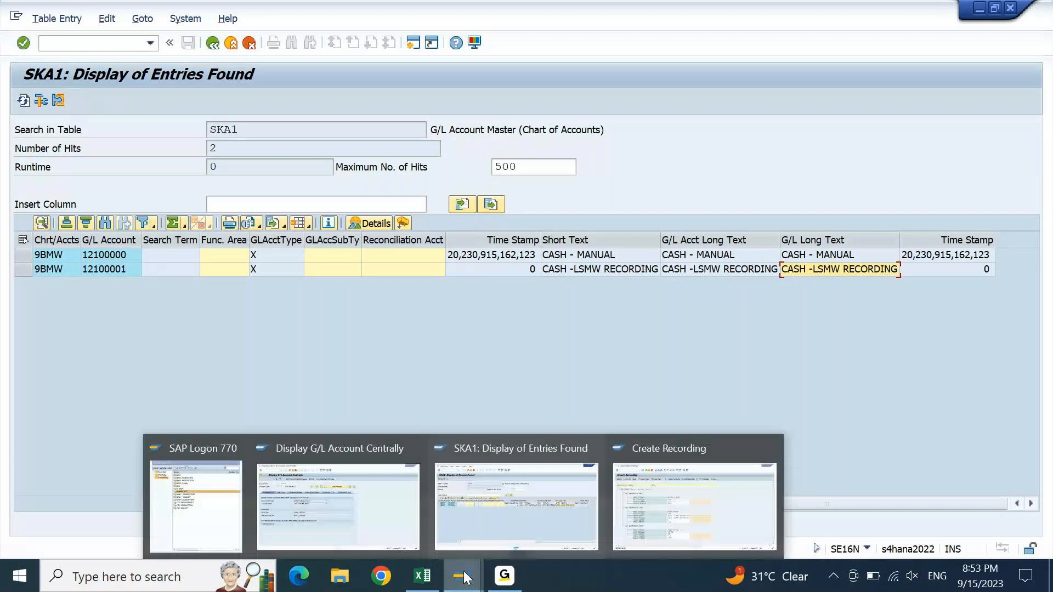
pyautogui.click(663, 503)
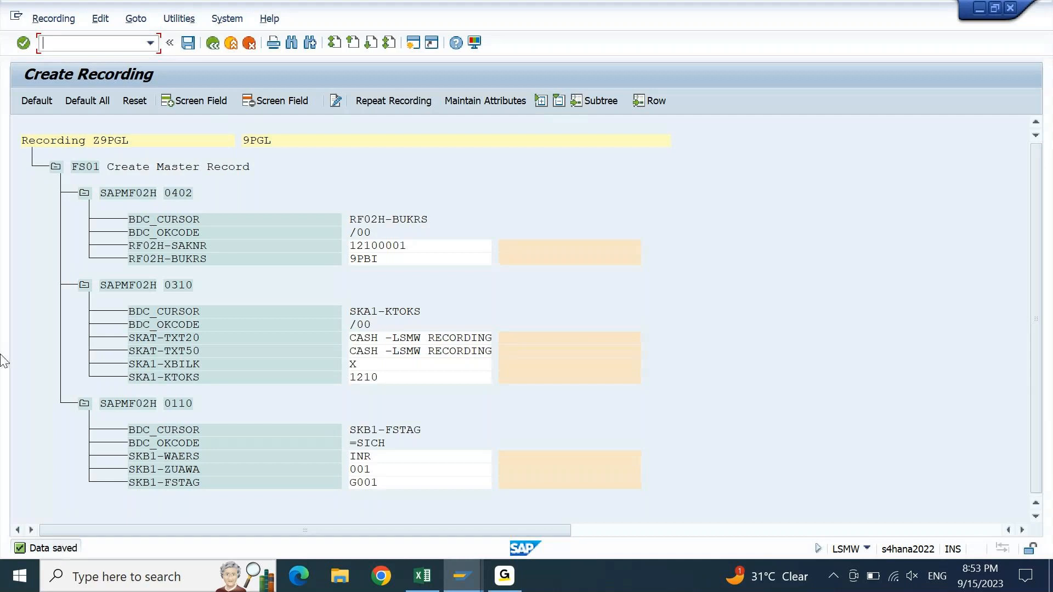
pyautogui.click(85, 104)
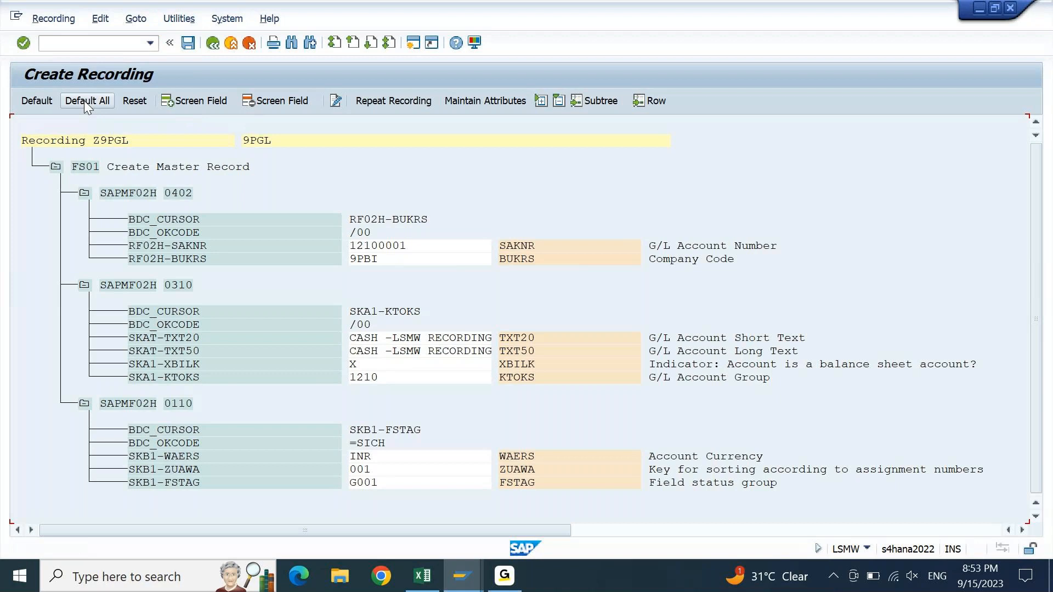
pyautogui.click(510, 250)
pyautogui.click(724, 248)
# - Switch to the Excel notes, leave cell editing, and select empty cell A2342 below the LSMW transaction code line
pyautogui.click(423, 577)
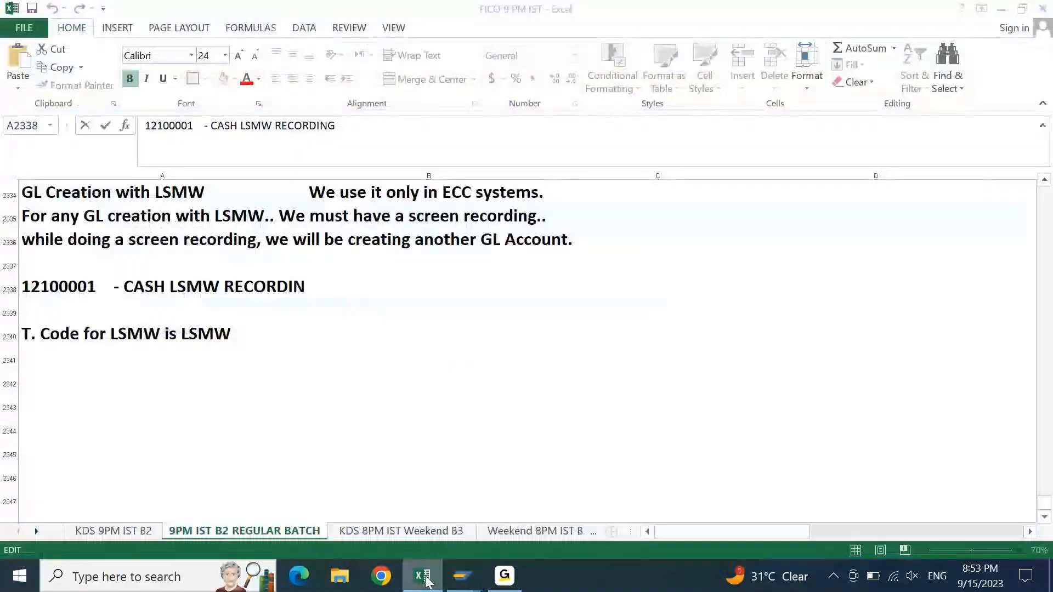
pyautogui.press('Escape')
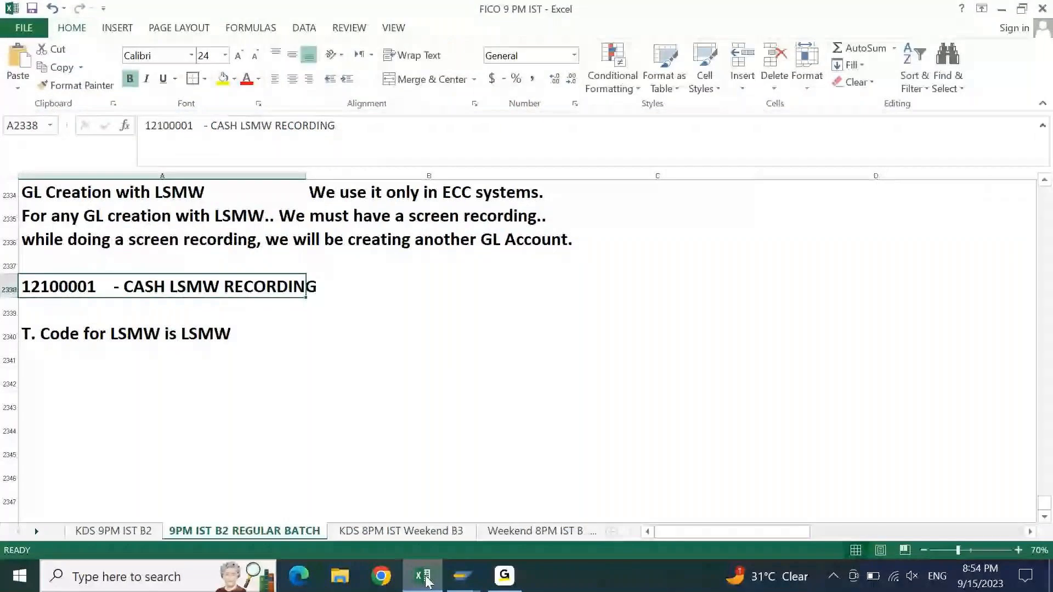
pyautogui.click(137, 336)
pyautogui.scroll(-2, 135, 376)
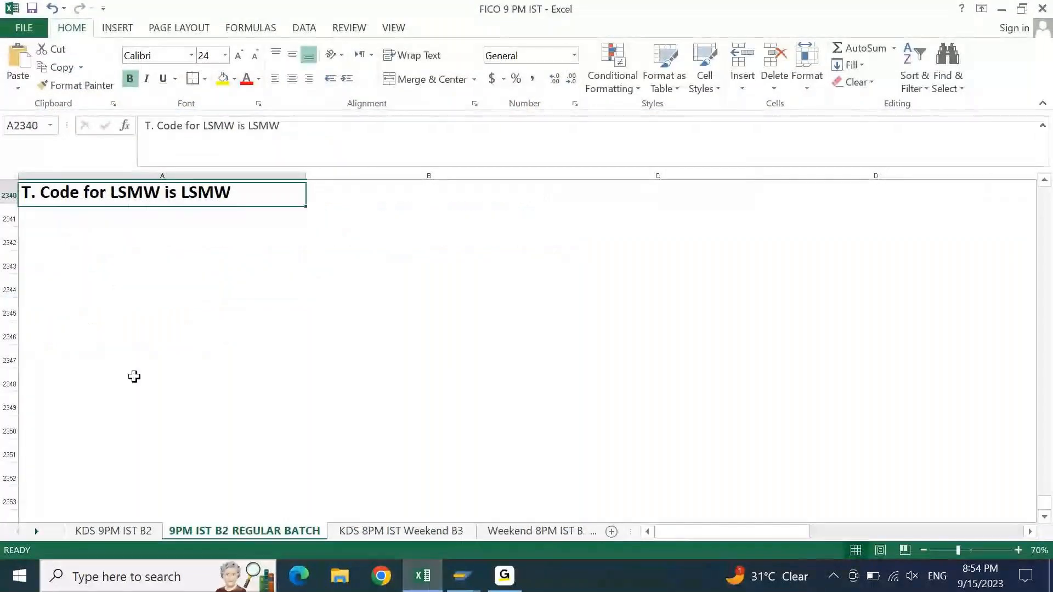
pyautogui.press('Down')
pyautogui.press('Down')
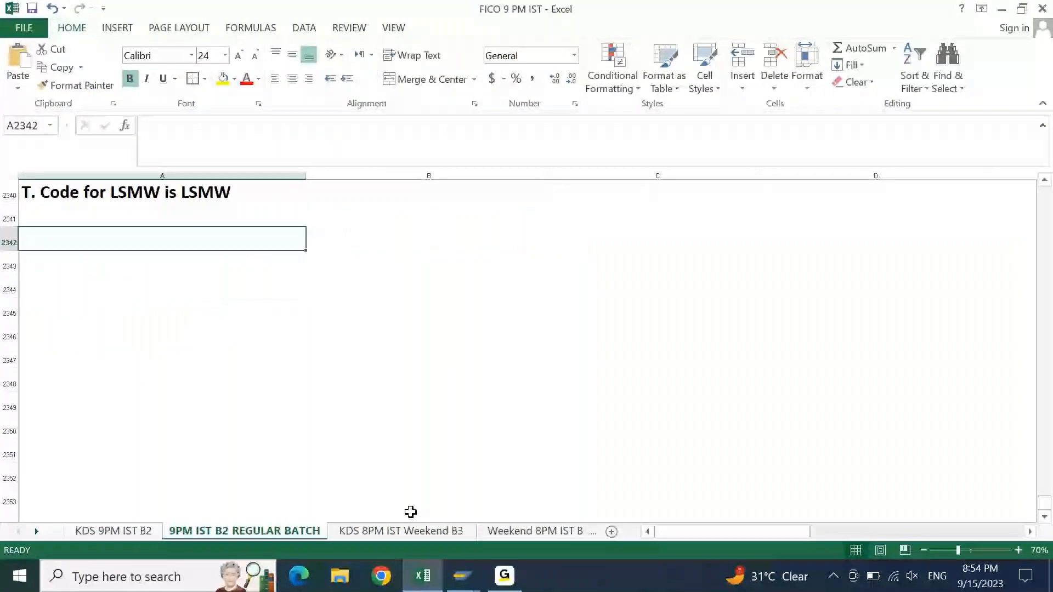
# - Copy the recorded G/L account number and company code values from the recording into Excel at A2342, and return to the recording
pyautogui.click(462, 576)
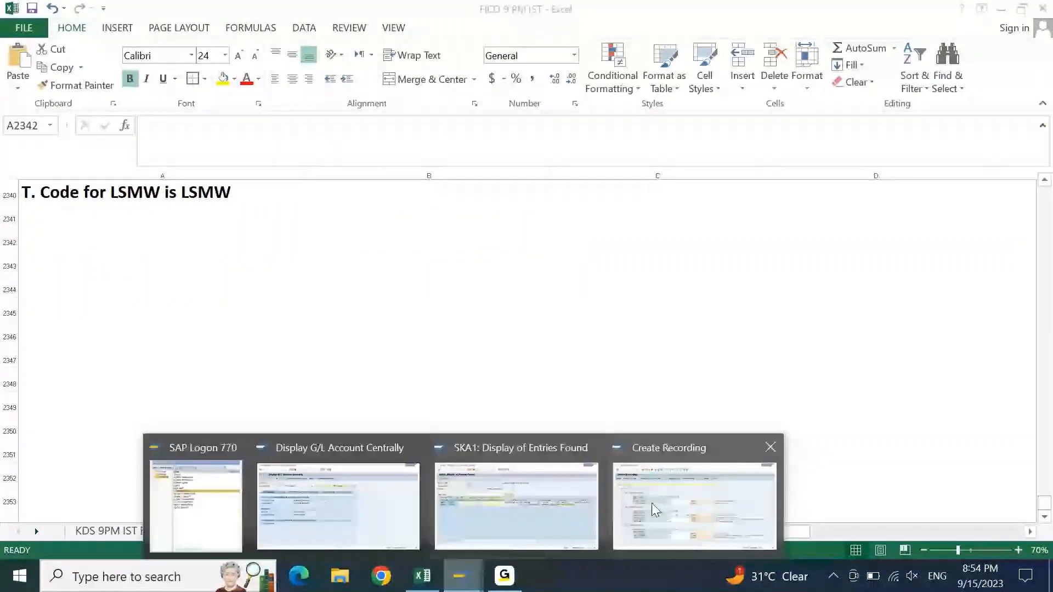
pyautogui.click(652, 502)
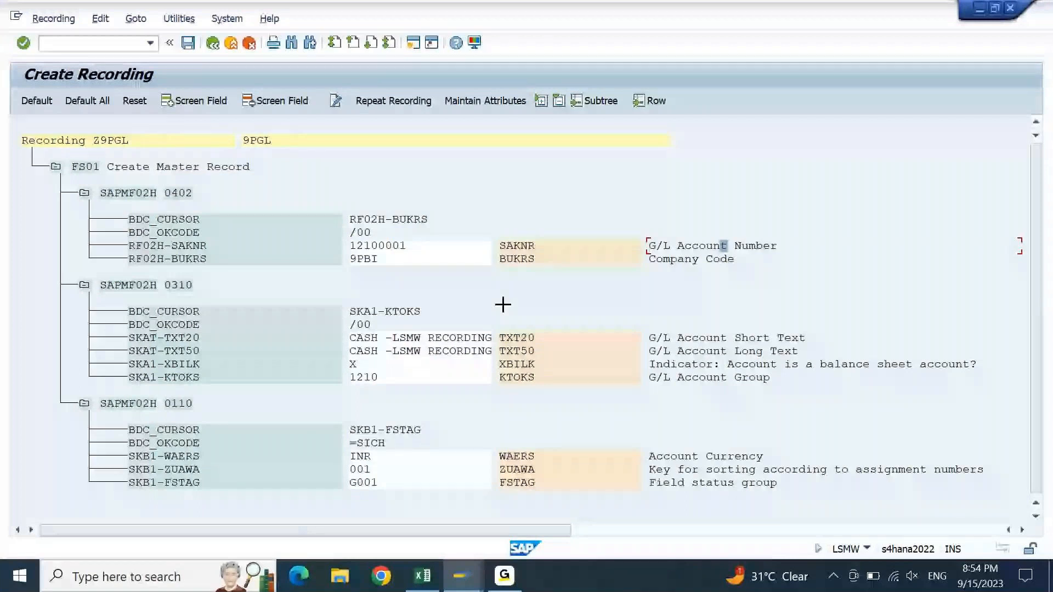
pyautogui.moveTo(350, 241); pyautogui.dragTo(424, 261)
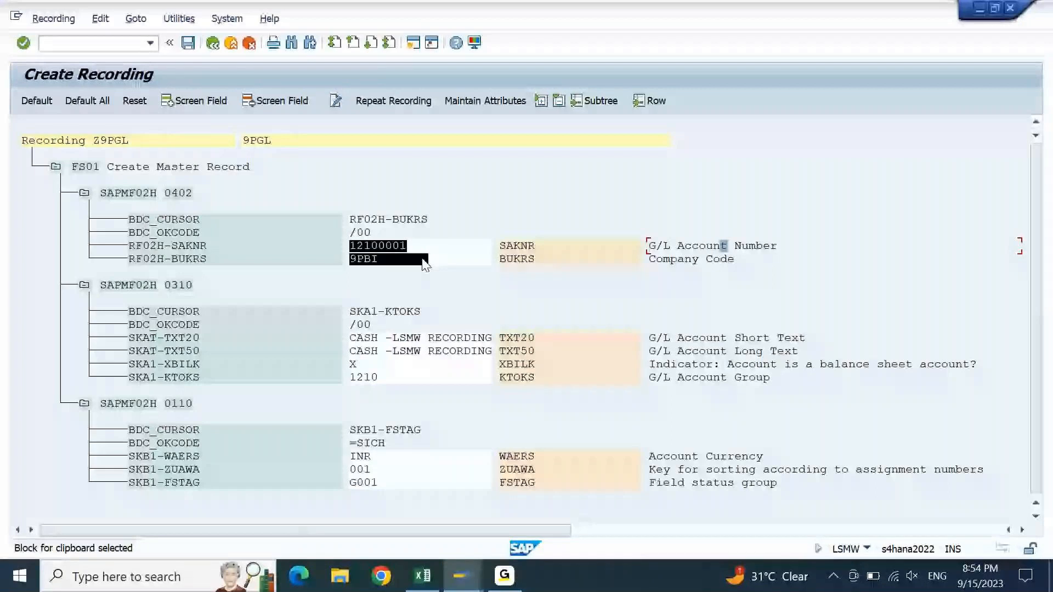
pyautogui.hotkey('ctrl', 'c')
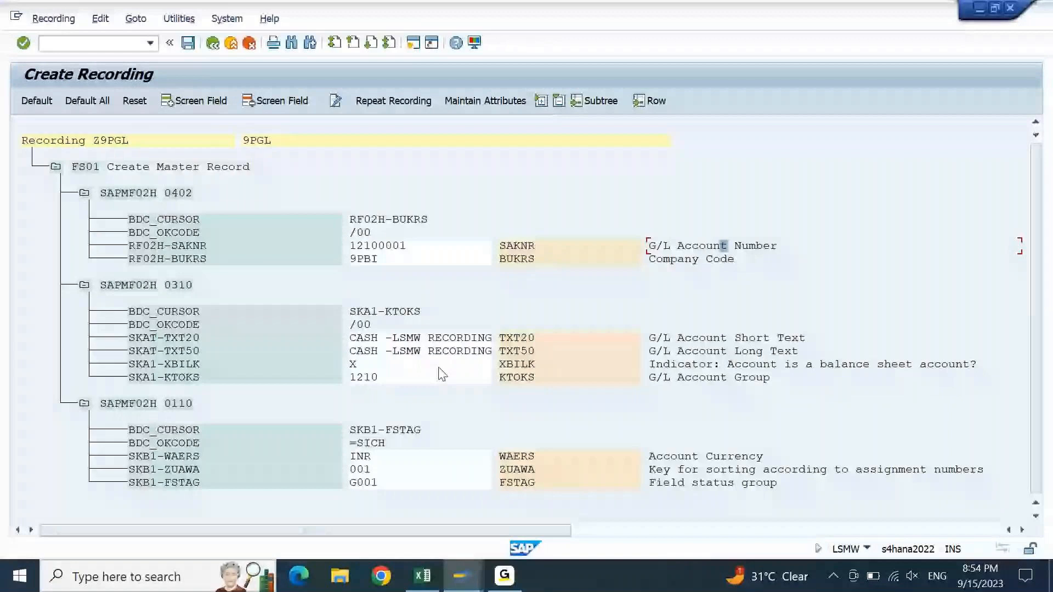
pyautogui.click(431, 583)
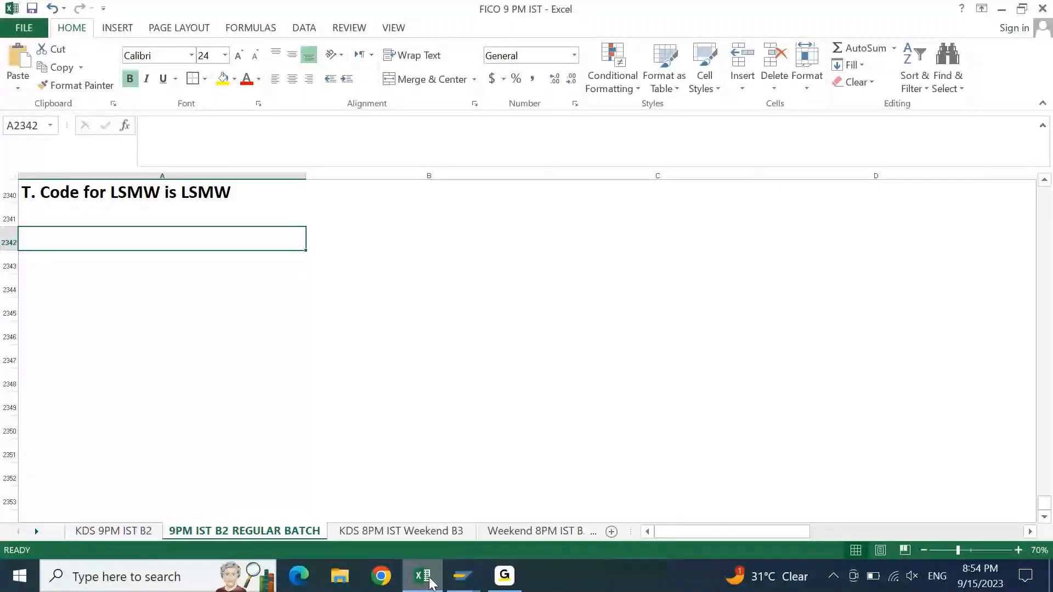
pyautogui.hotkey('ctrl', 'v')
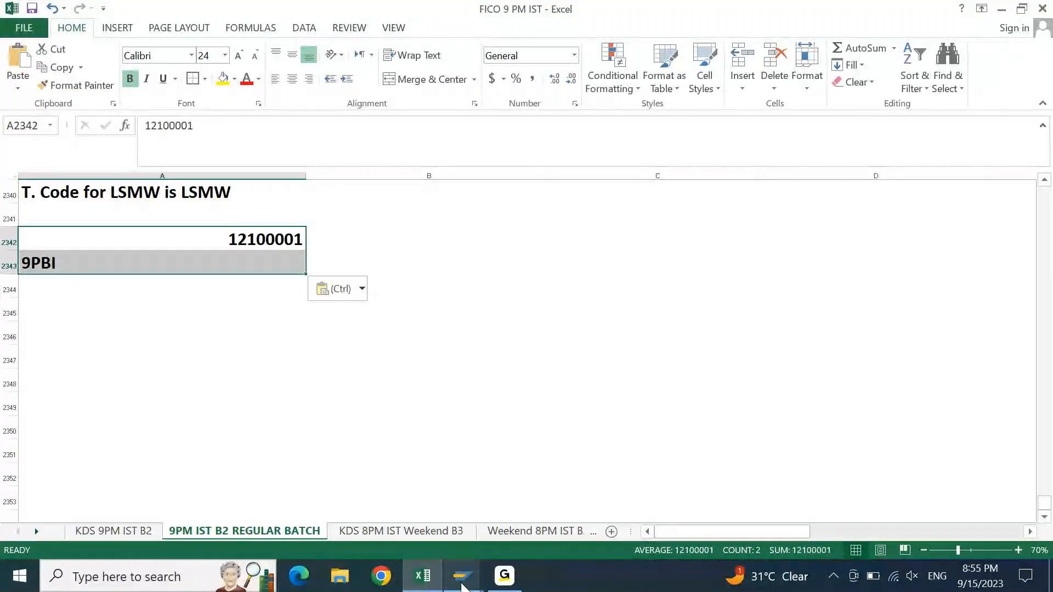
pyautogui.moveTo(463, 587)
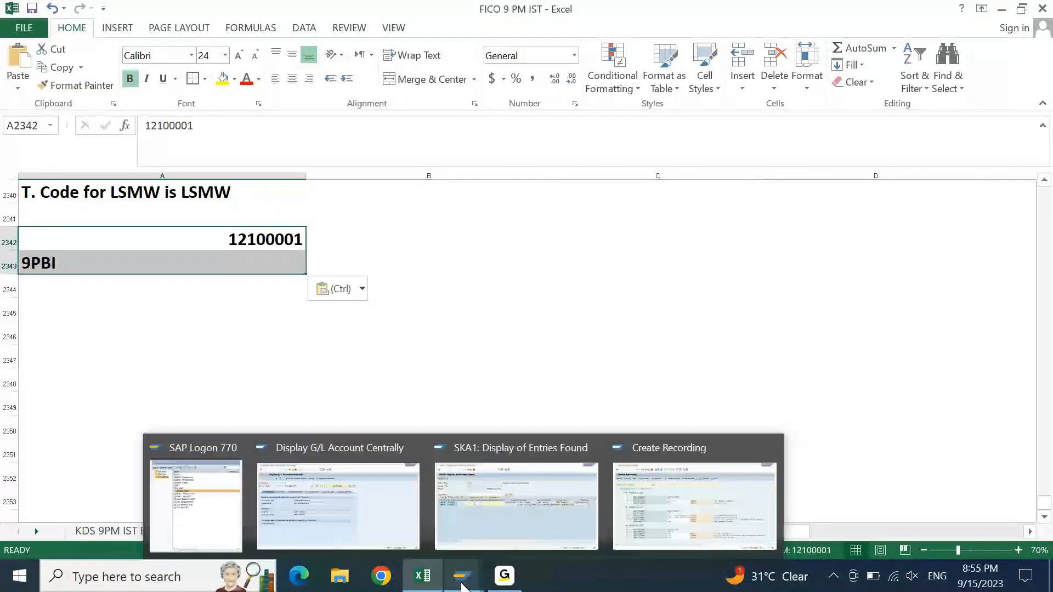
pyautogui.click(694, 505)
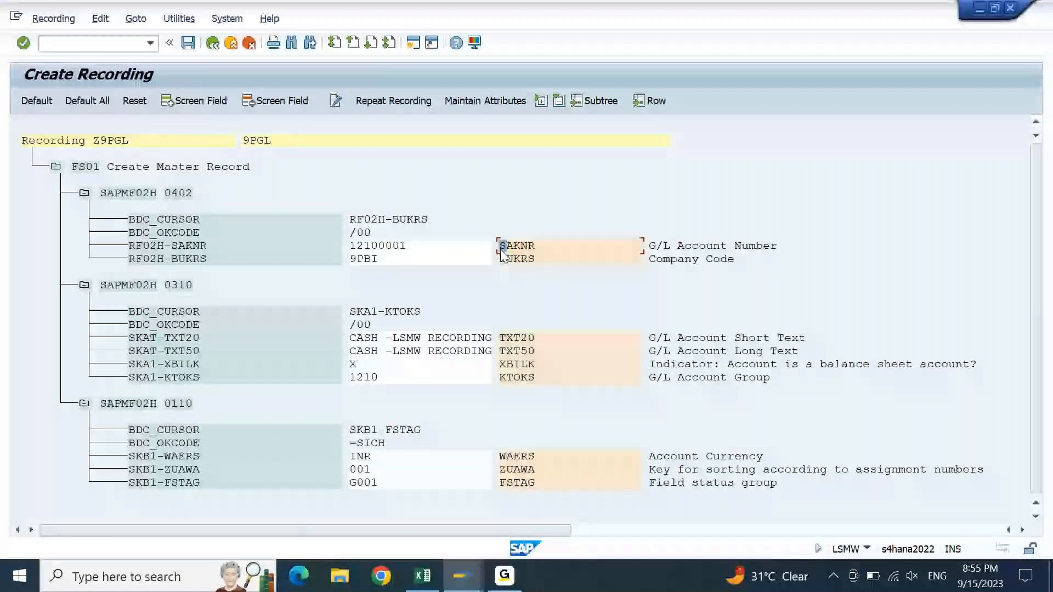
# - Copy the field names SAKNR and BUKRS from the recording into the Excel notes at B2342
pyautogui.moveTo(502, 252); pyautogui.dragTo(545, 263)
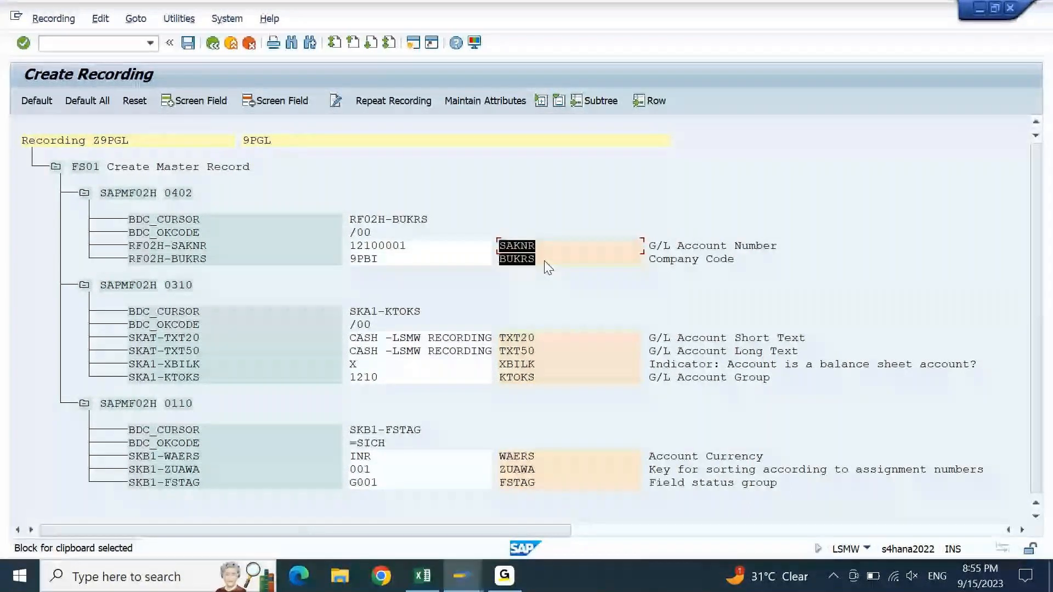
pyautogui.hotkey('ctrl', 'c')
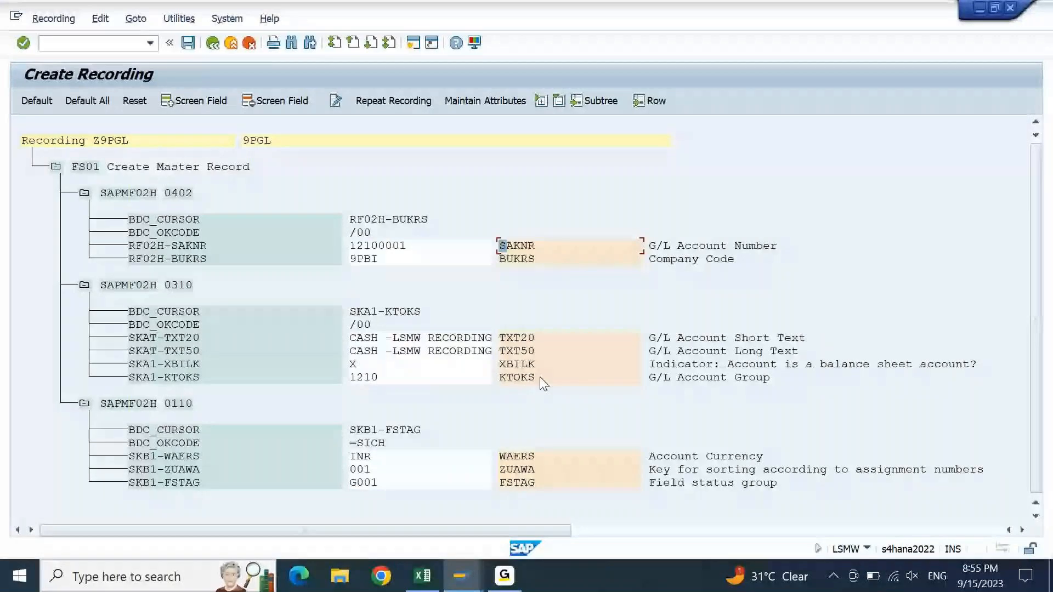
pyautogui.click(427, 583)
pyautogui.press('Right')
pyautogui.hotkey('ctrl', 'v')
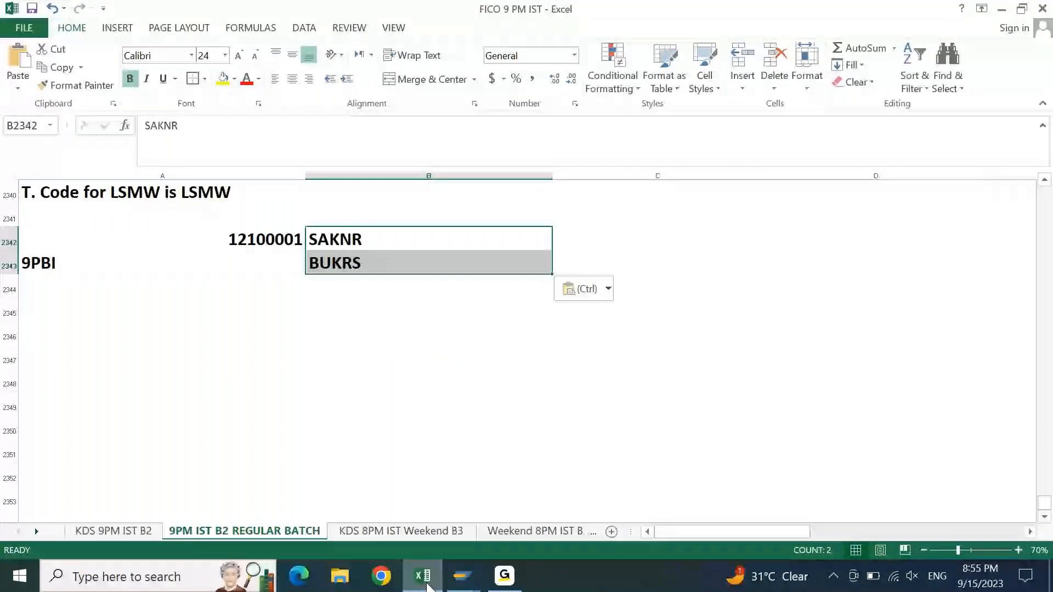
# - Copy the descriptions G/L Account Number and Company Code from the recording into Excel at C2342
pyautogui.click(462, 576)
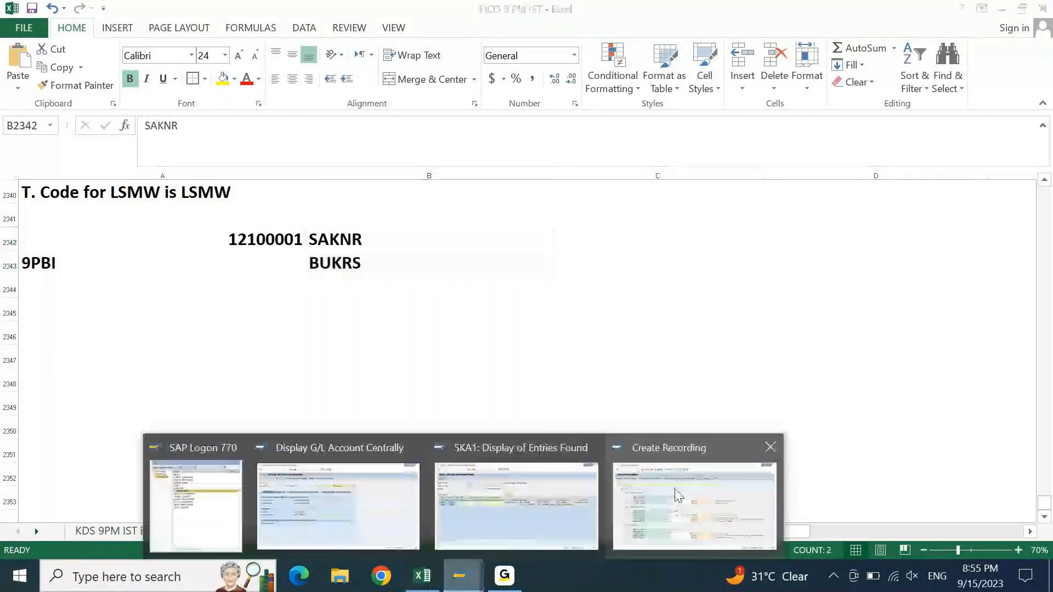
pyautogui.click(679, 495)
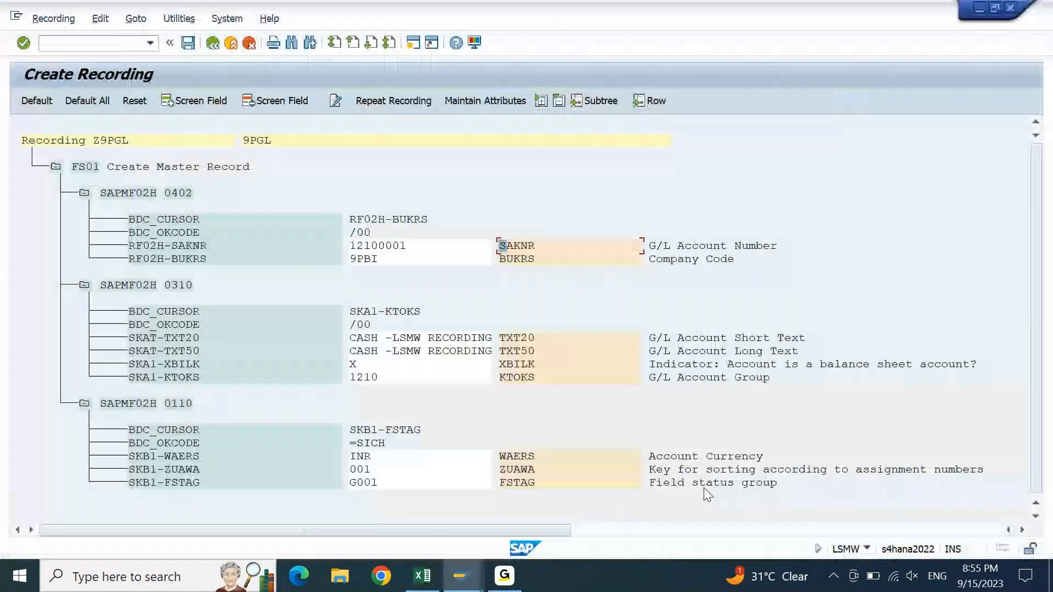
pyautogui.click(650, 243)
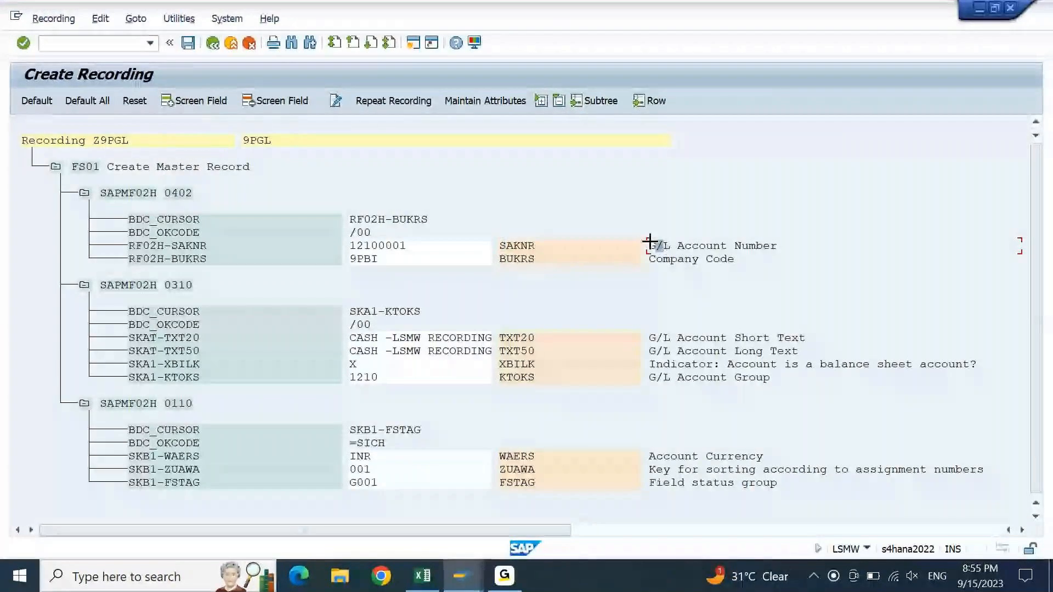
pyautogui.moveTo(650, 241); pyautogui.dragTo(777, 261)
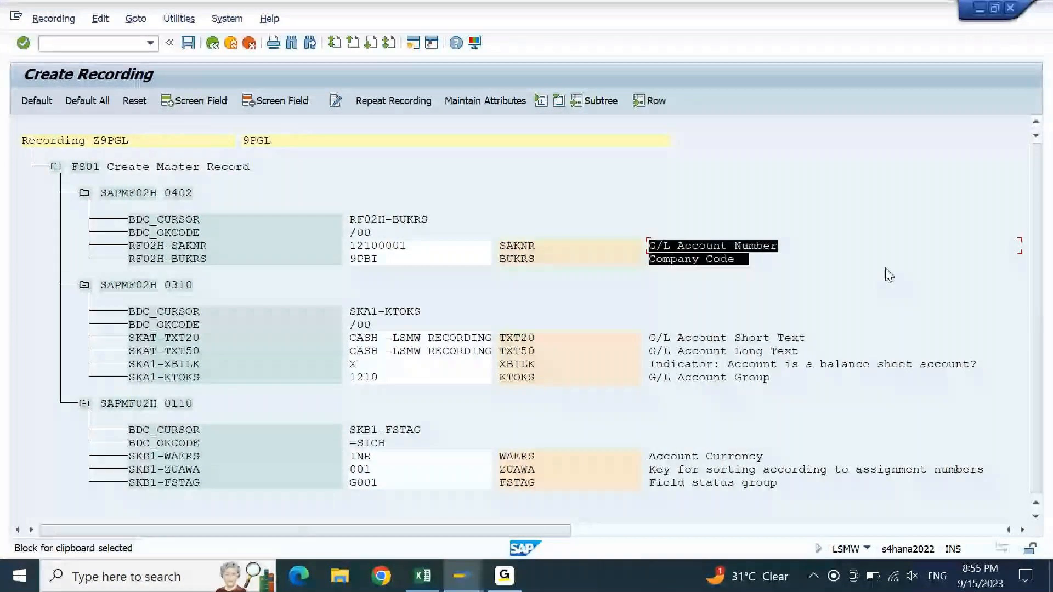
pyautogui.hotkey('ctrl', 'c')
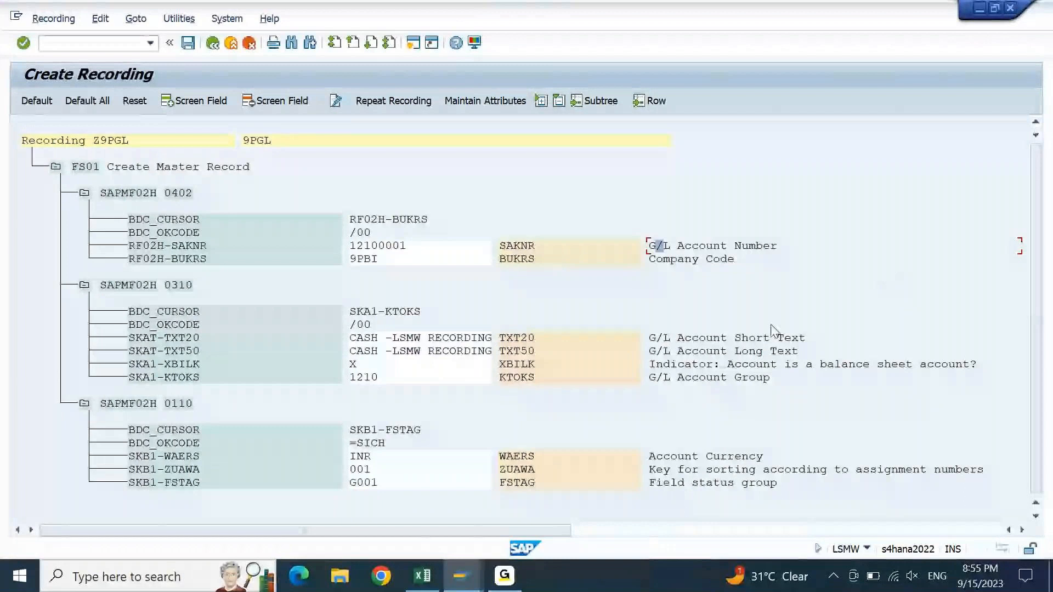
pyautogui.click(416, 574)
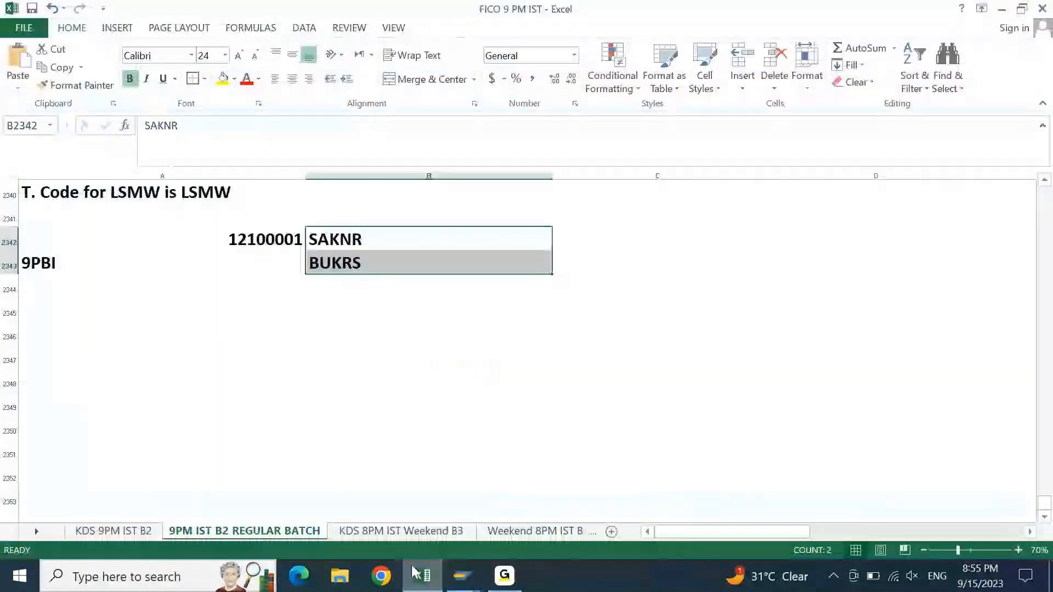
pyautogui.press('Right')
pyautogui.hotkey('ctrl', 'v')
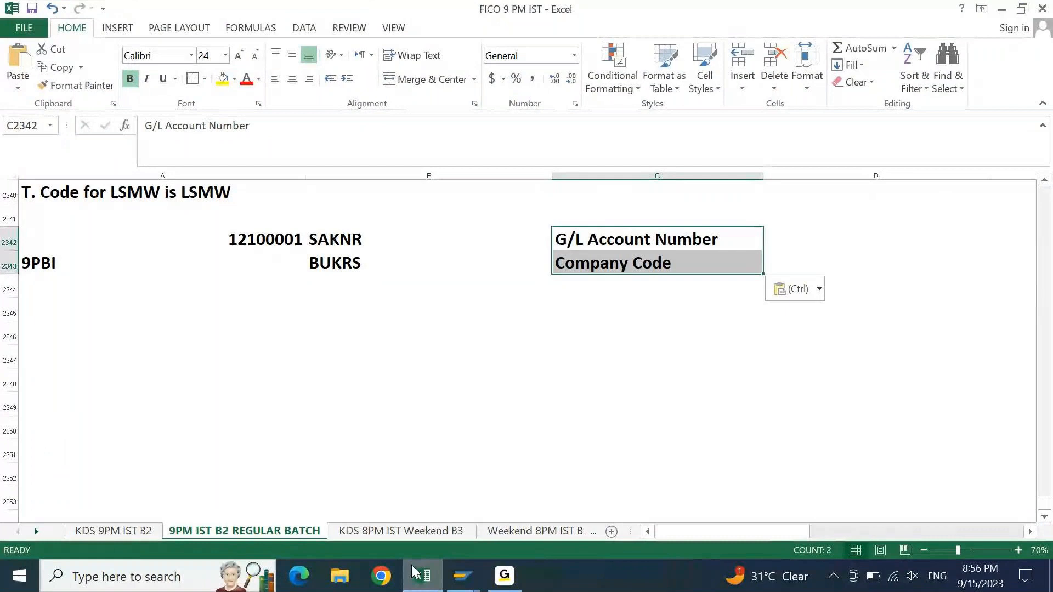
# - Copy the four recorded values of screen SAPMF02H 0310, from the short text to account group 1210, into Excel at A2344
pyautogui.click(85, 288)
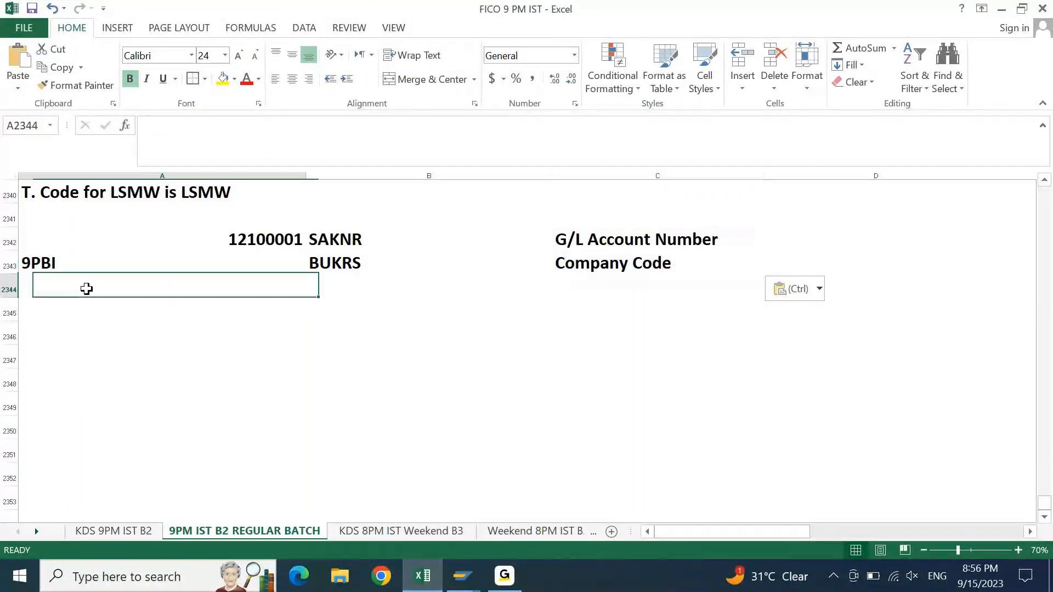
pyautogui.moveTo(462, 575)
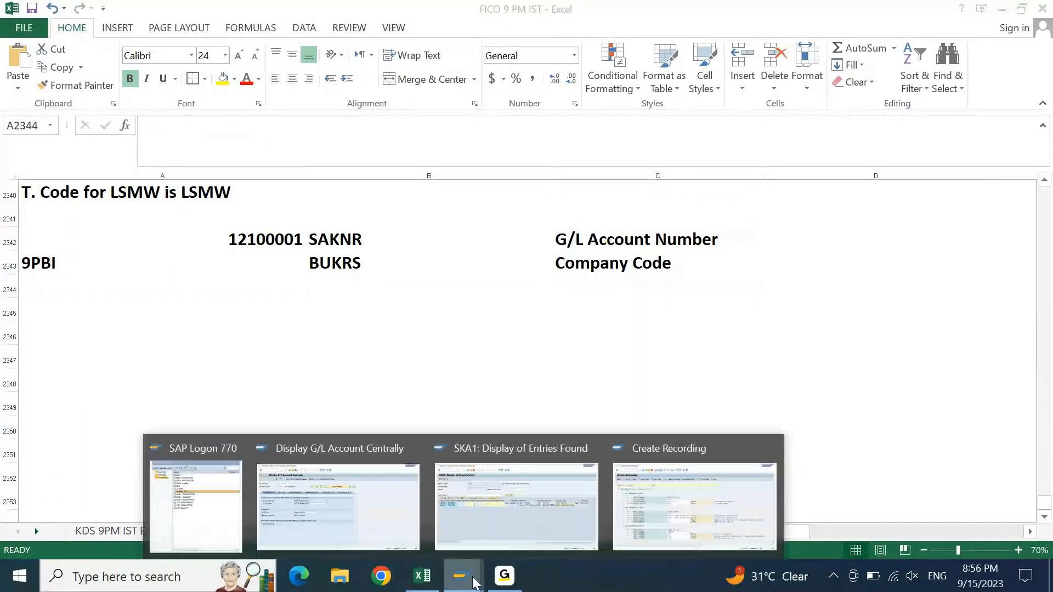
pyautogui.click(729, 466)
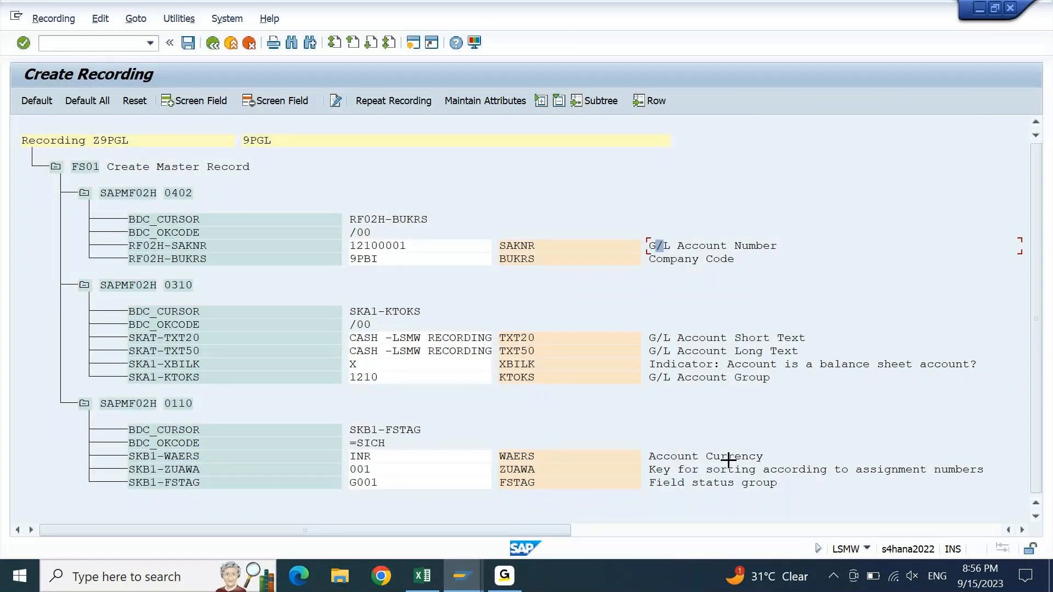
pyautogui.hotkey('ctrl', 'y')
pyautogui.moveTo(349, 337); pyautogui.dragTo(485, 386)
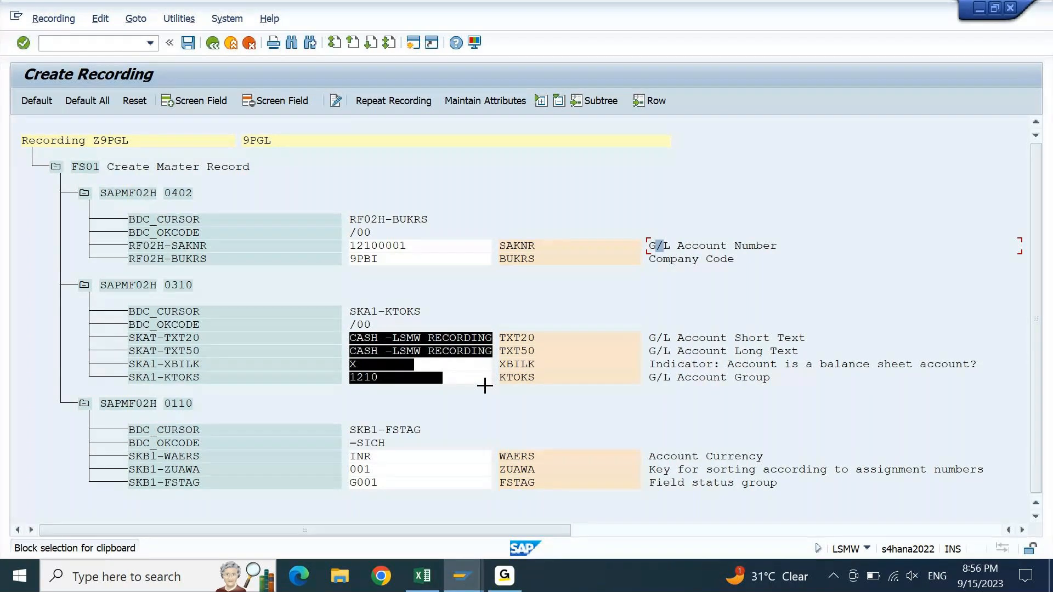
pyautogui.hotkey('ctrl', 'c')
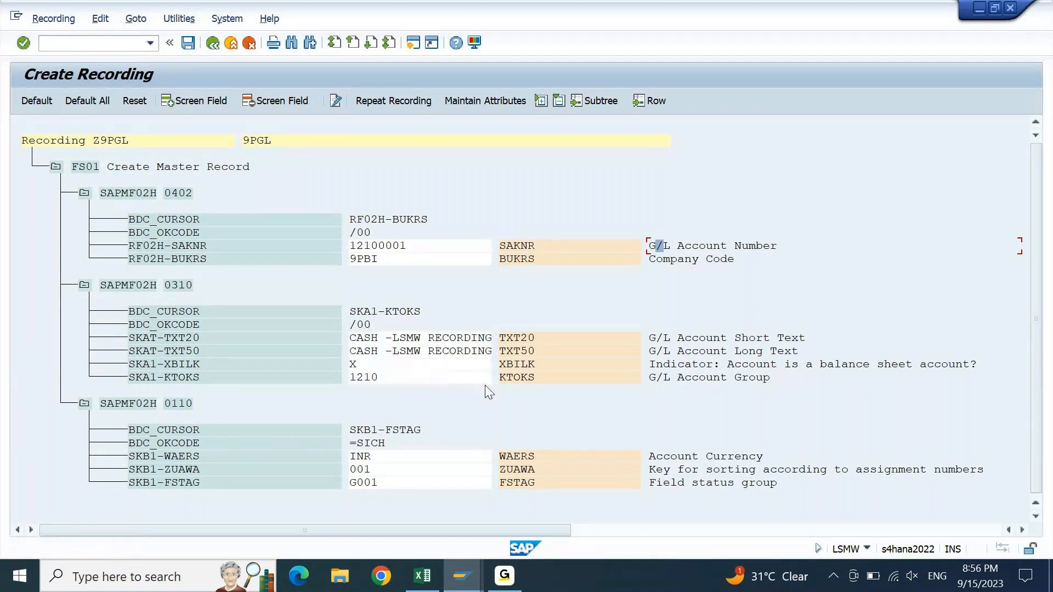
pyautogui.click(434, 573)
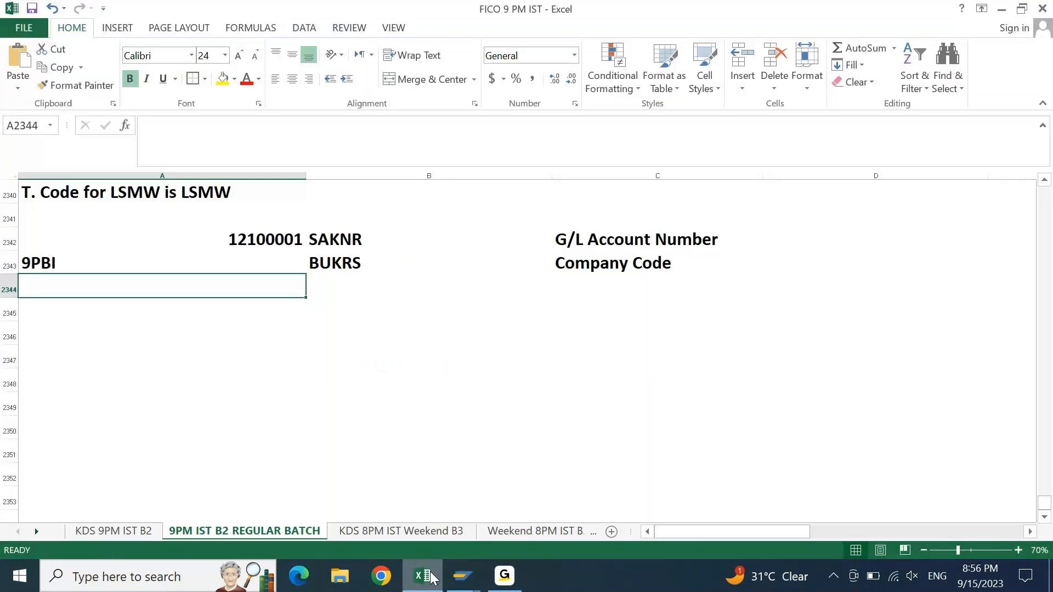
pyautogui.hotkey('ctrl', 'v')
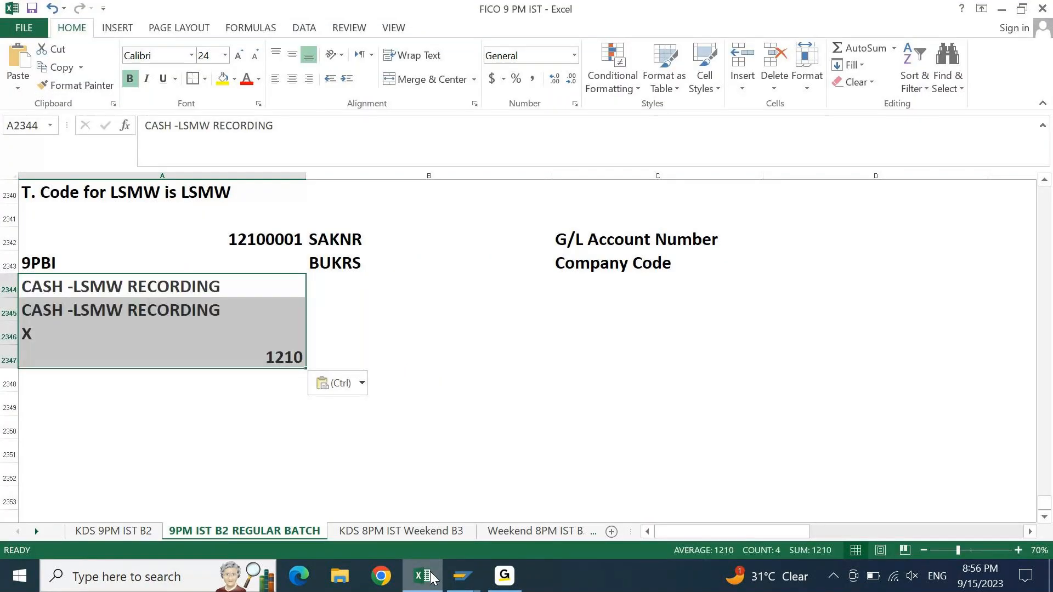
# - Copy the field names TXT20, TXT50, XBILK and KTOKS from the recording into Excel at B2344
pyautogui.press('Right')
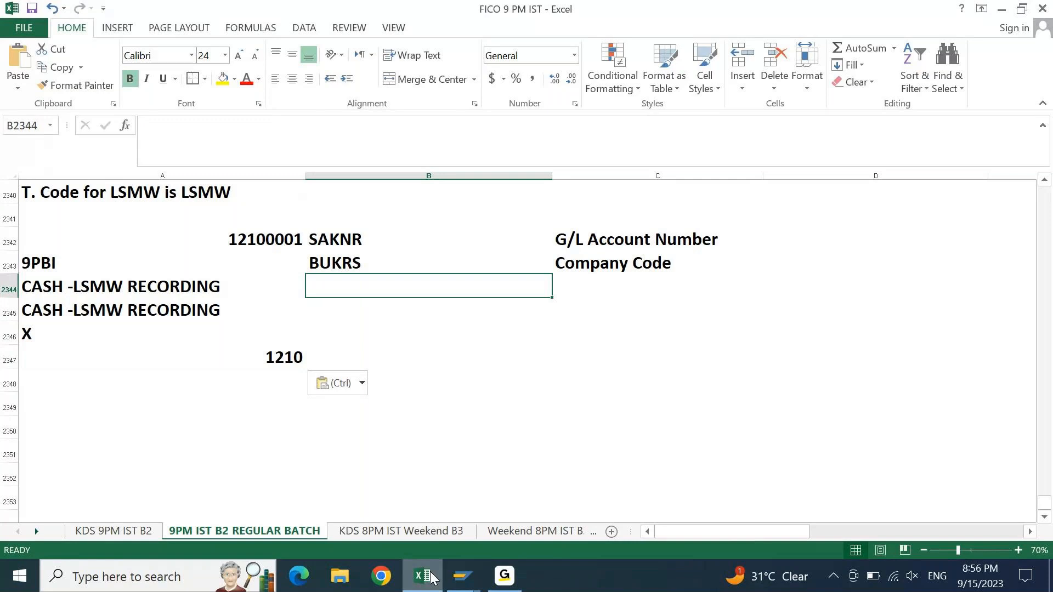
pyautogui.click(432, 576)
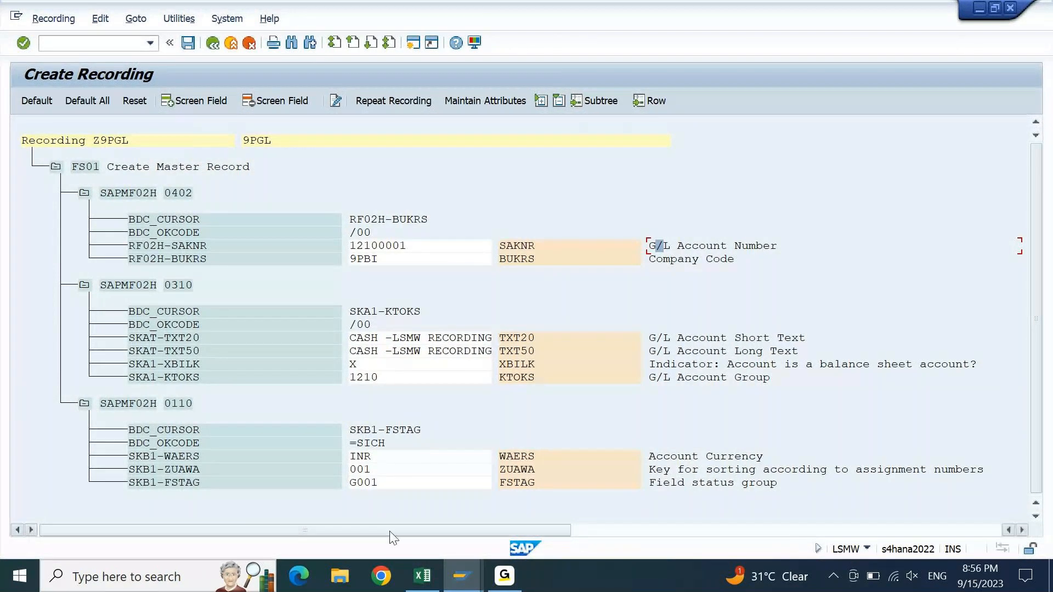
pyautogui.click(418, 585)
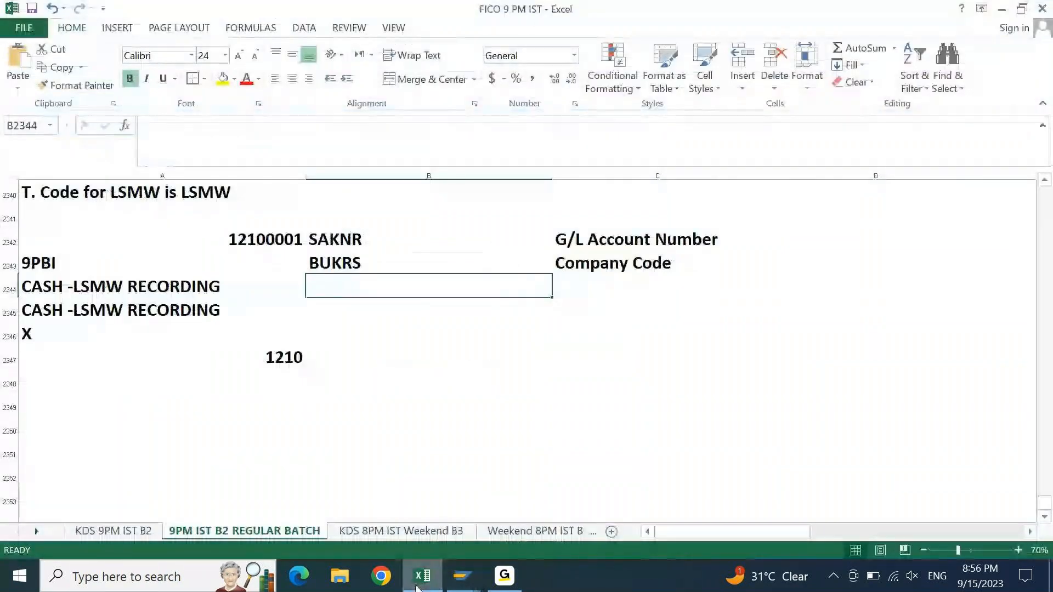
pyautogui.hotkey('ctrl', 'v')
# - Copy the four descriptions of screen 0310, from G/L Account Short Text to G/L Account Group, into Excel at C2344
pyautogui.press('Right')
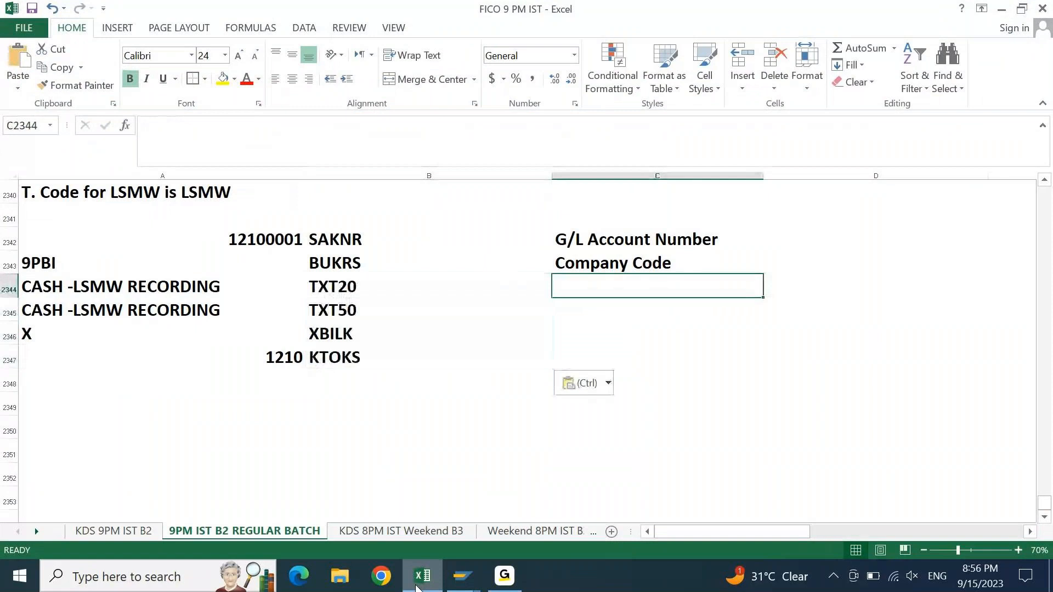
pyautogui.click(418, 584)
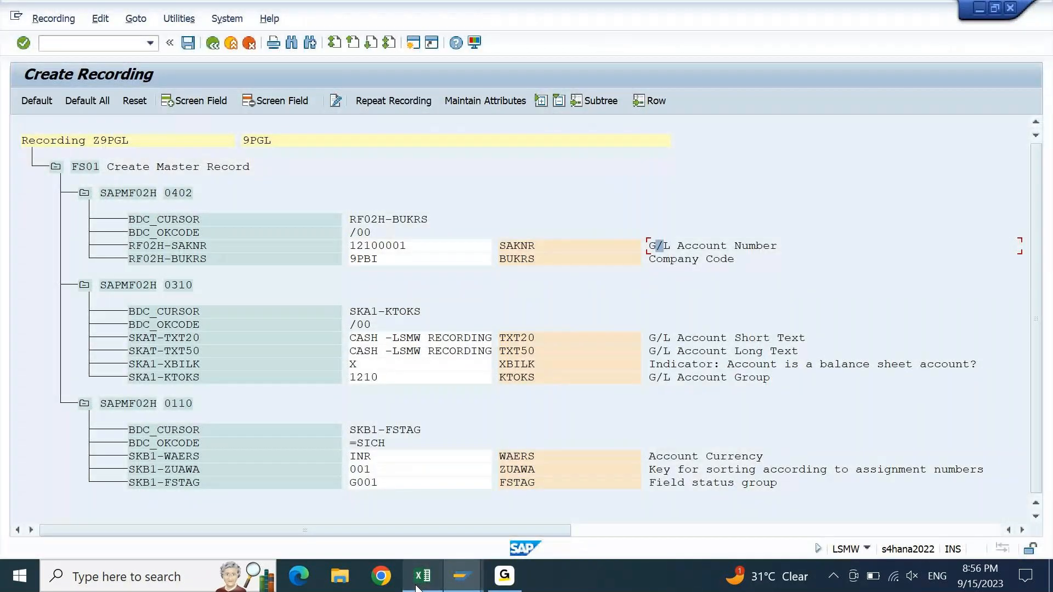
pyautogui.moveTo(650, 338); pyautogui.dragTo(989, 384)
pyautogui.hotkey('ctrl', 'c')
pyautogui.click(422, 577)
pyautogui.hotkey('ctrl', 'v')
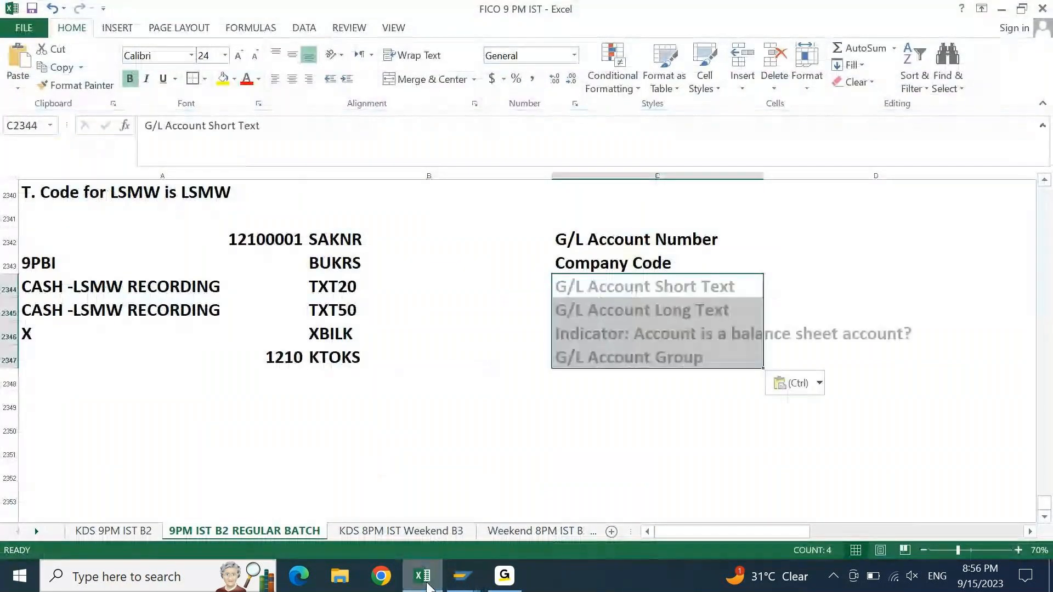
# - Copy the recorded values INR, 001 and G001 of screen SAPMF02H 0110 into Excel at A2348
pyautogui.hotkey('ctrl', 'Left')
pyautogui.hotkey('ctrl', 'Down')
pyautogui.press('Down')
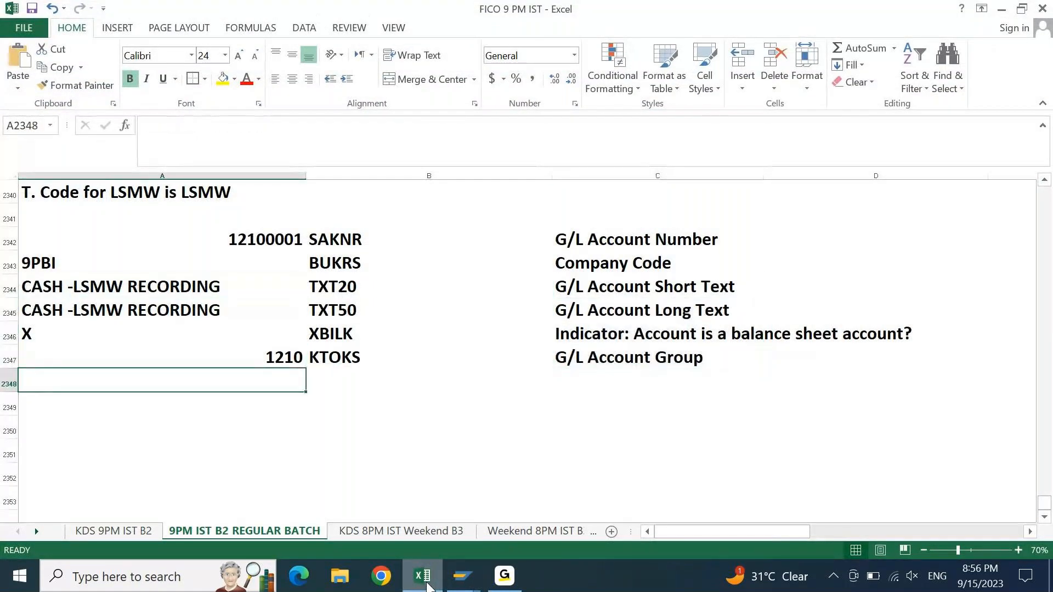
pyautogui.click(428, 587)
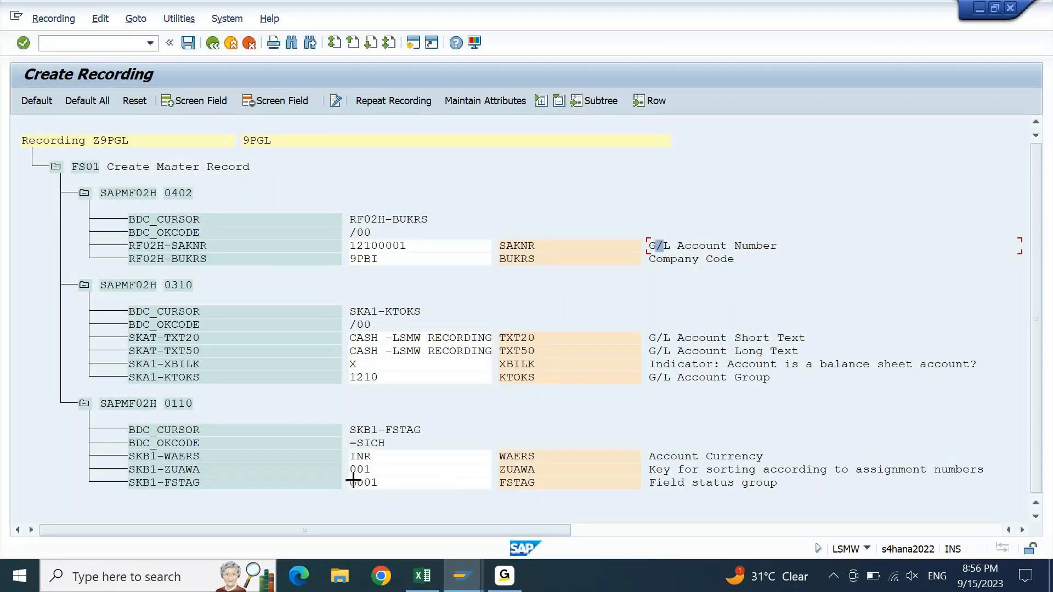
pyautogui.moveTo(350, 453); pyautogui.dragTo(386, 485)
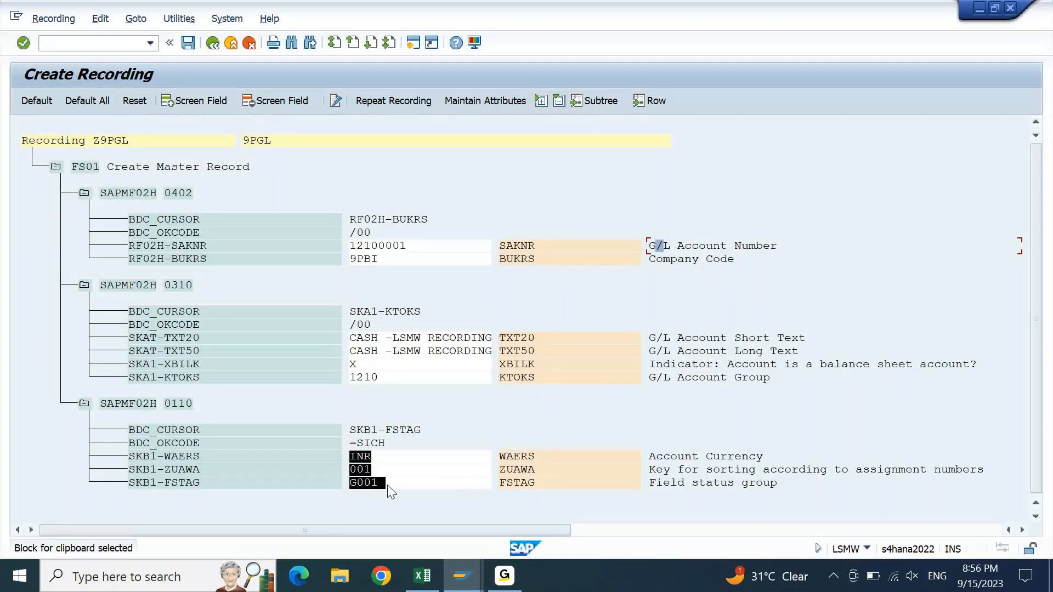
pyautogui.hotkey('ctrl', 'c')
pyautogui.click(421, 583)
pyautogui.hotkey('ctrl', 'v')
# - Copy the field names WAERS, ZUAWA and FSTAG from the recording into Excel at B2348
pyautogui.press('Right')
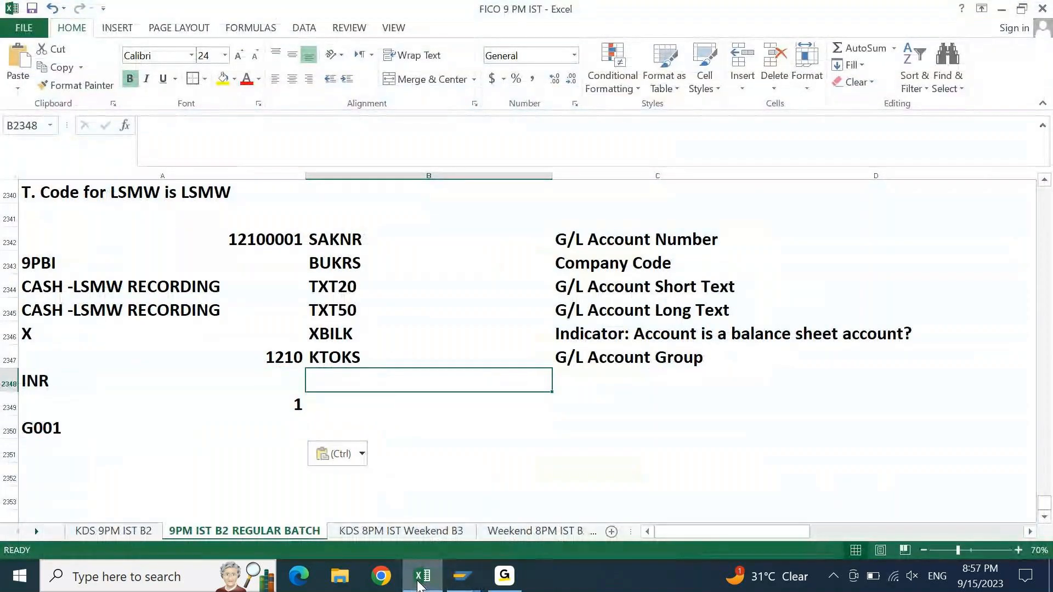
pyautogui.click(420, 583)
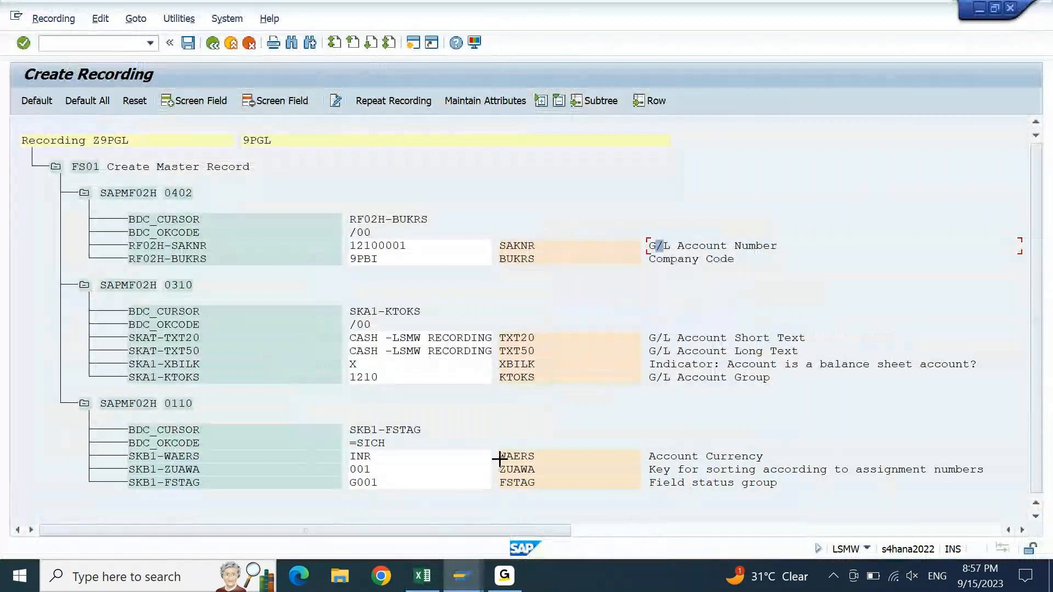
pyautogui.moveTo(499, 453); pyautogui.dragTo(536, 483)
pyautogui.hotkey('ctrl', 'c')
pyautogui.click(428, 568)
pyautogui.hotkey('ctrl', 'v')
# - Copy the account currency, sort key and field status group descriptions from the recording into Excel at C2348
pyautogui.press('Right')
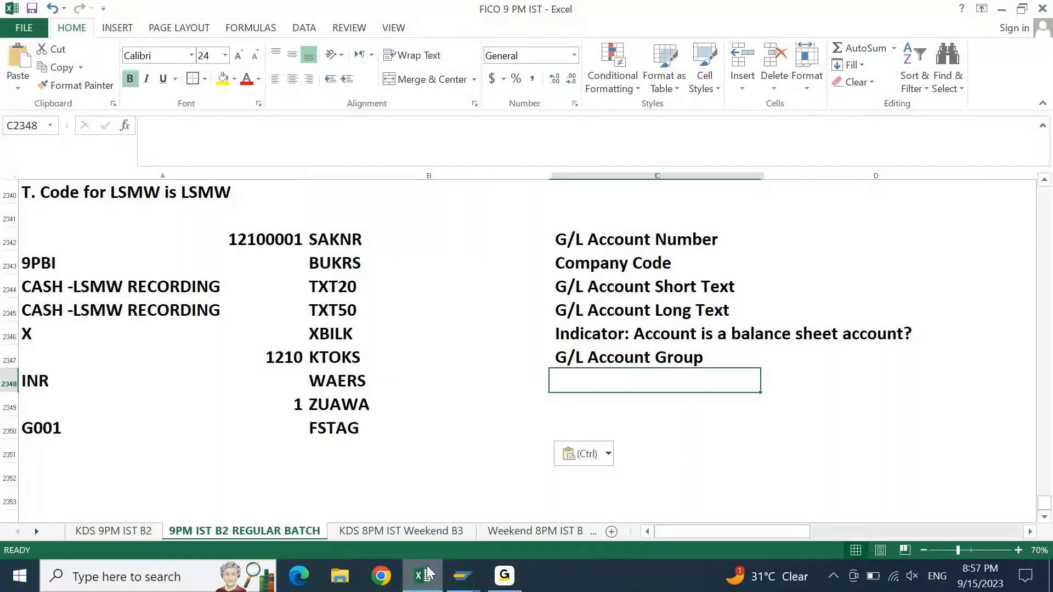
pyautogui.click(427, 574)
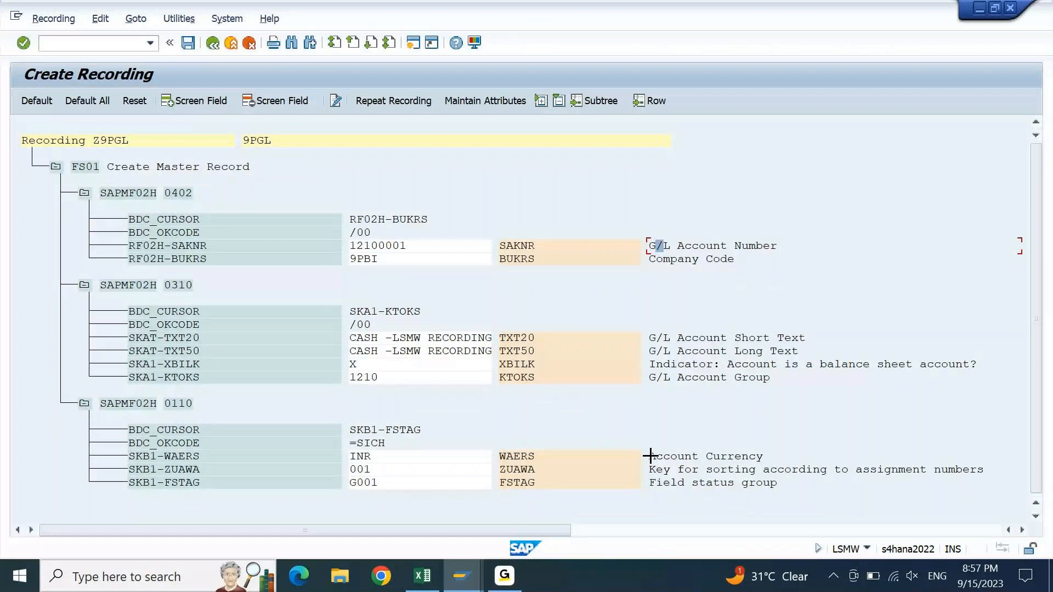
pyautogui.moveTo(651, 456); pyautogui.dragTo(987, 505)
pyautogui.hotkey('ctrl', 'c')
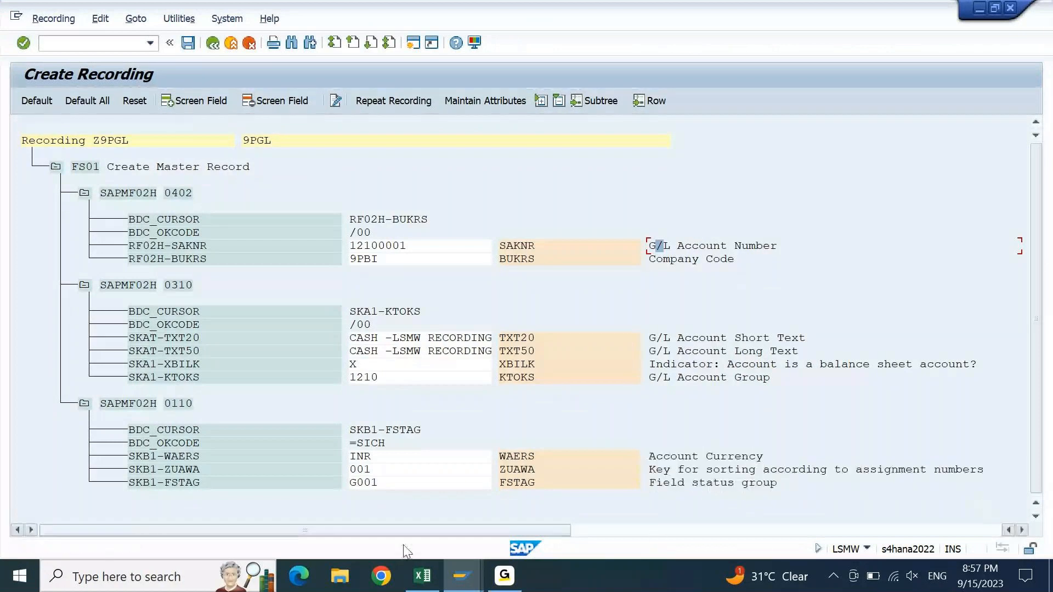
pyautogui.click(423, 576)
pyautogui.hotkey('ctrl', 'v')
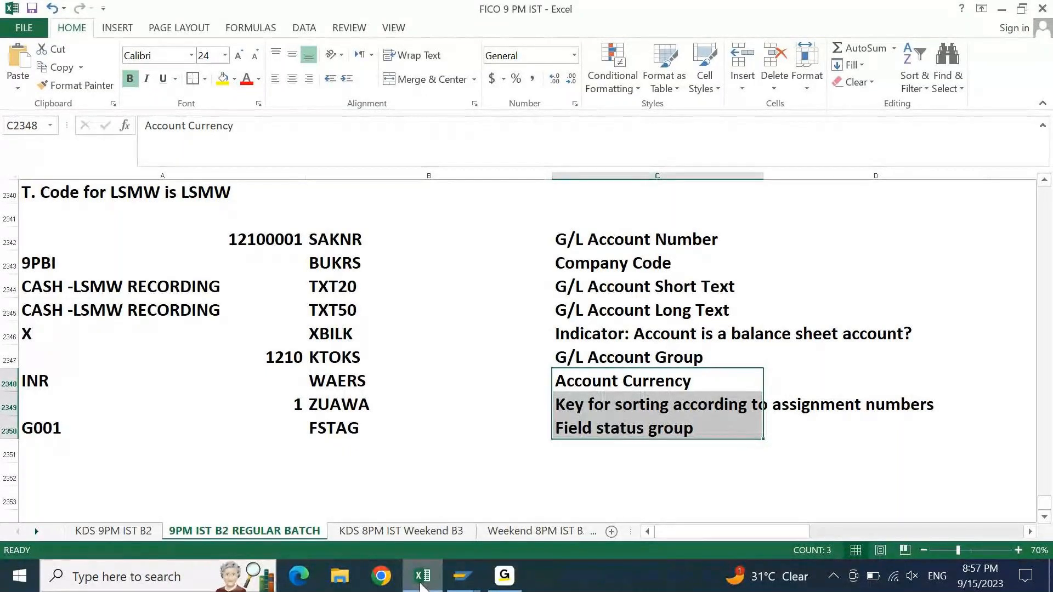
# - Select the complete list of recorded values, field names and descriptions in A2342:C2350 and copy it to the clipboard
pyautogui.press('Left')
pyautogui.press('Left')
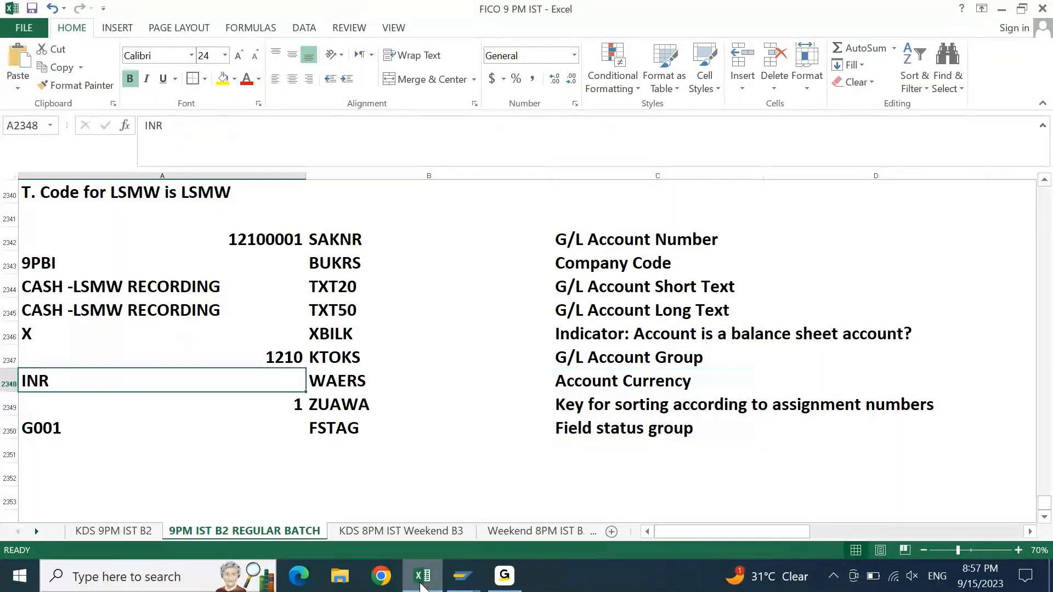
pyautogui.press('Up')
pyautogui.press('Up')
pyautogui.press('Up')
pyautogui.press('Up')
pyautogui.press('Up')
pyautogui.press('Up')
pyautogui.hotkey('shift', 'Right')
pyautogui.hotkey('shift', 'Right')
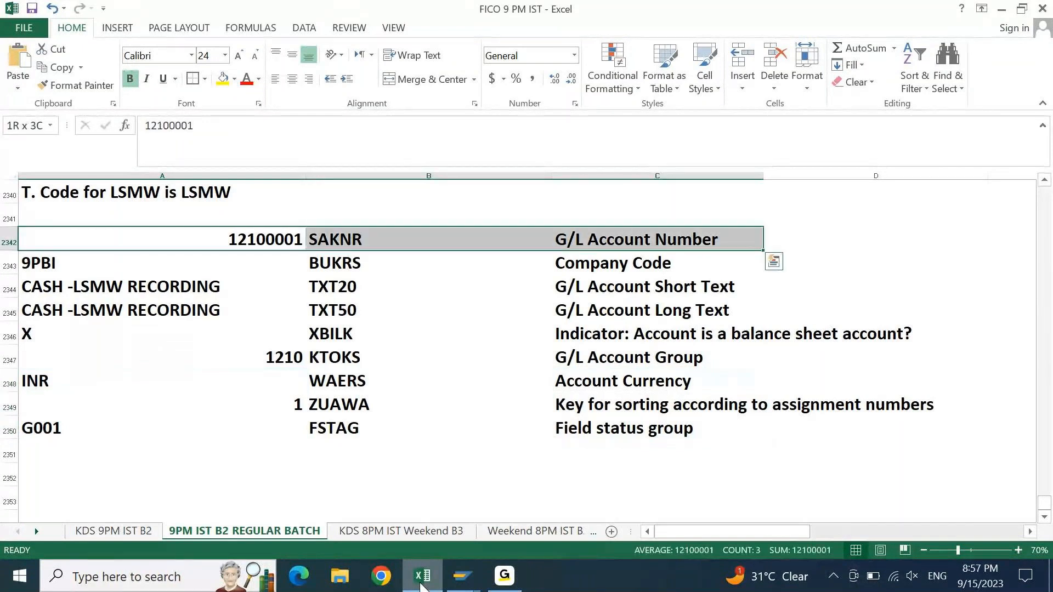
pyautogui.hotkey('ctrl', 'shift', 'Down')
pyautogui.hotkey('ctrl', 'c')
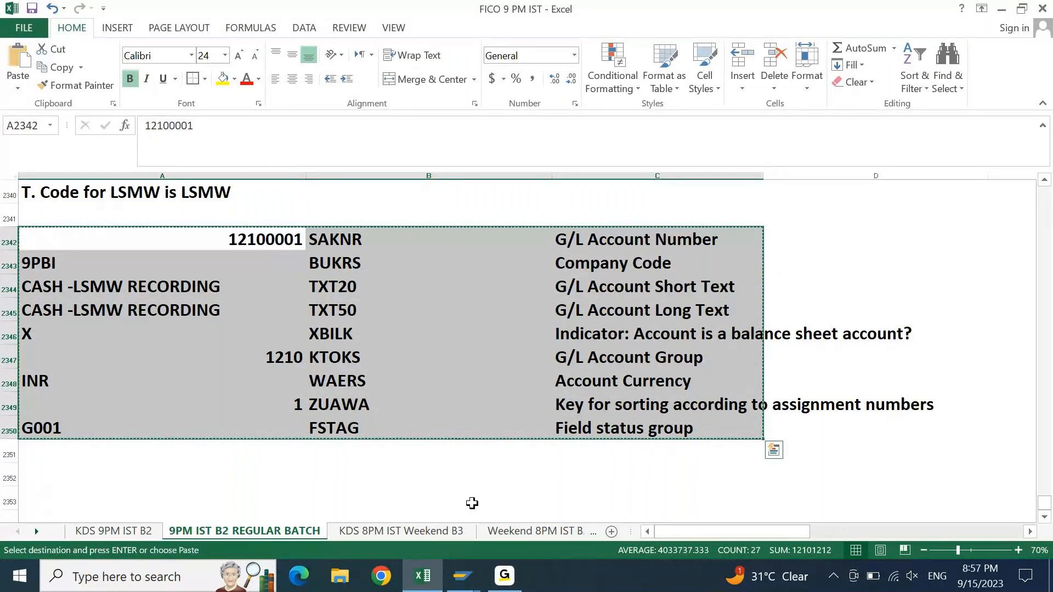
# - Add a new worksheet after the 9PM IST B2 REGULAR BATCH sheet and name it LSMW
pyautogui.click(611, 531)
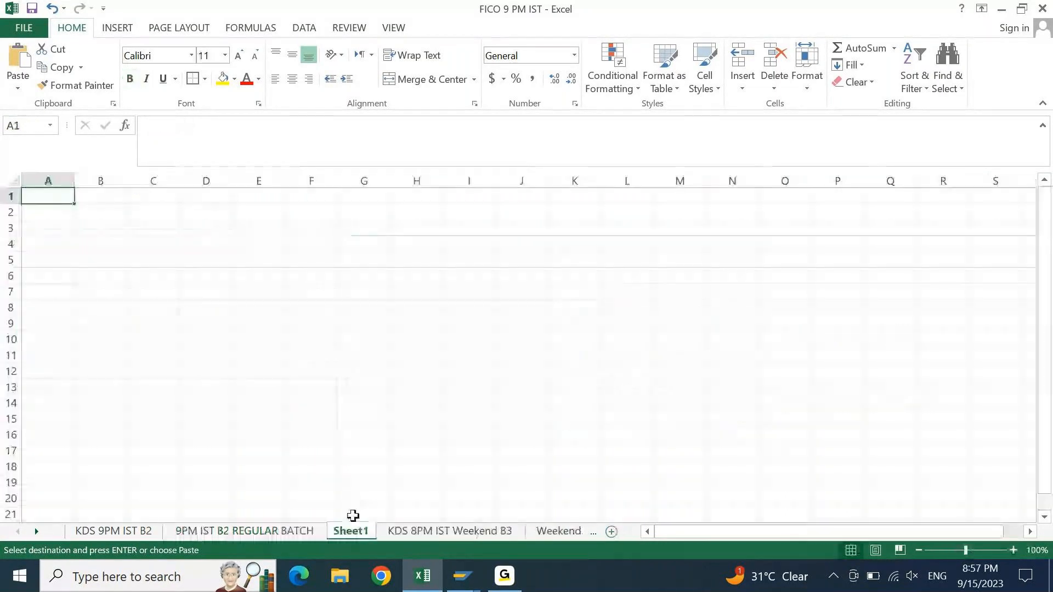
pyautogui.press('BackSpace')
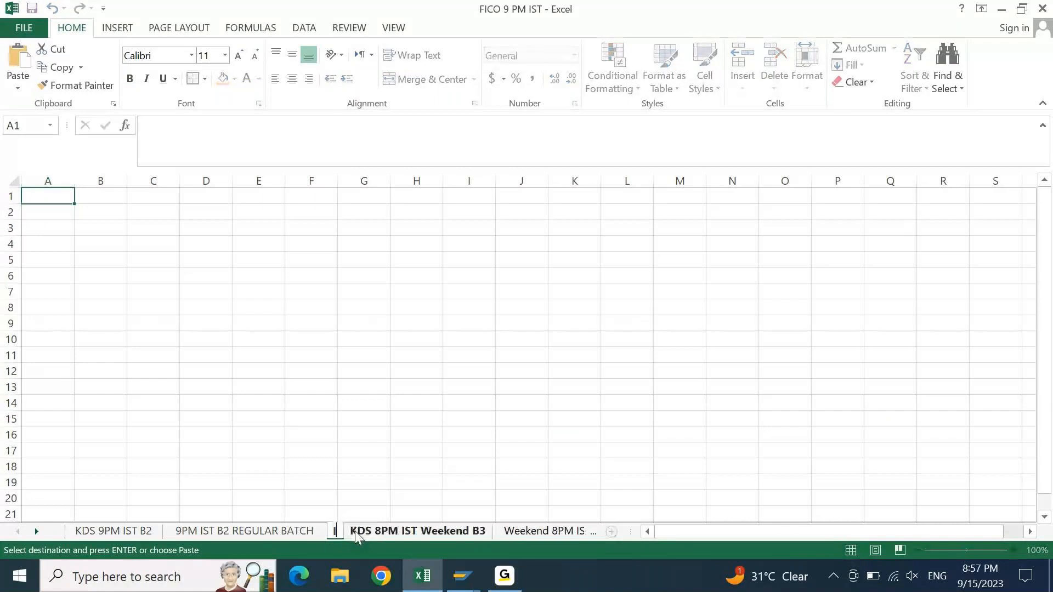
pyautogui.write('LSMW')
pyautogui.press('Return')
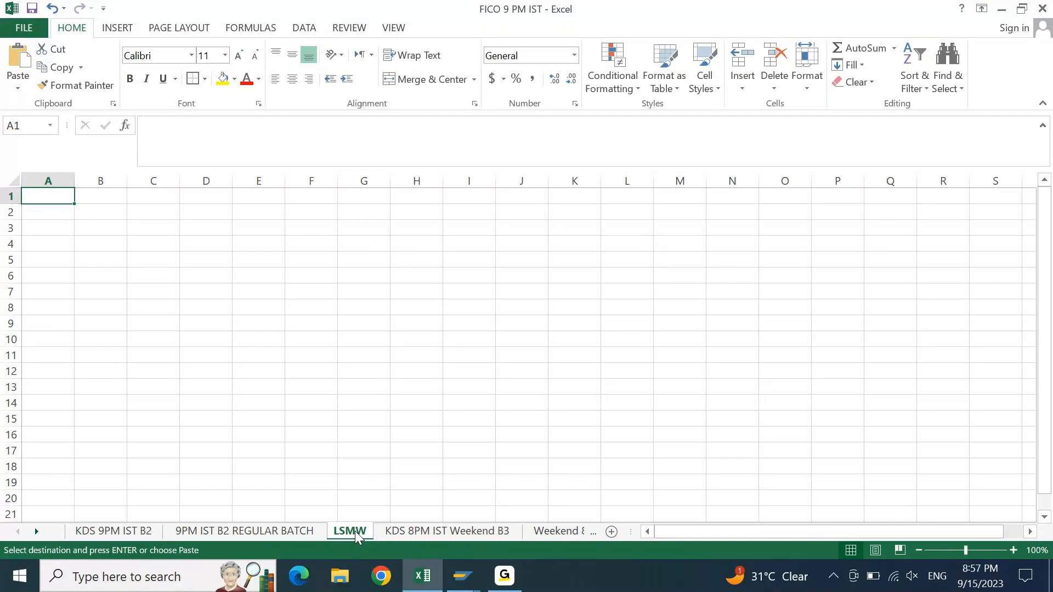
# - Paste the copied field list at A1 of the LSMW sheet and fit the column widths to its contents
pyautogui.hotkey('ctrl', 'v')
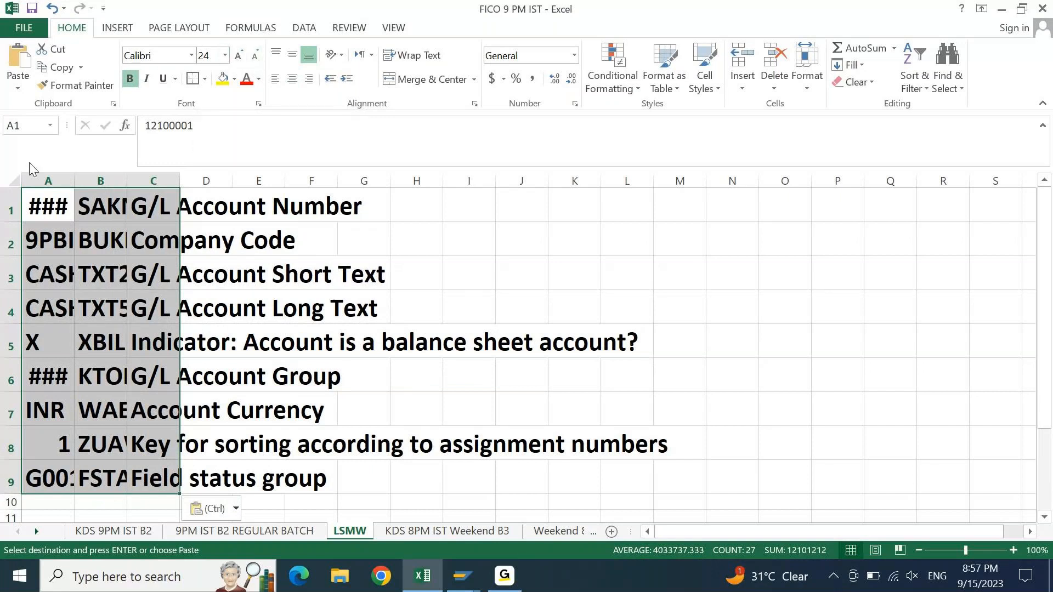
pyautogui.doubleClick(18, 179)
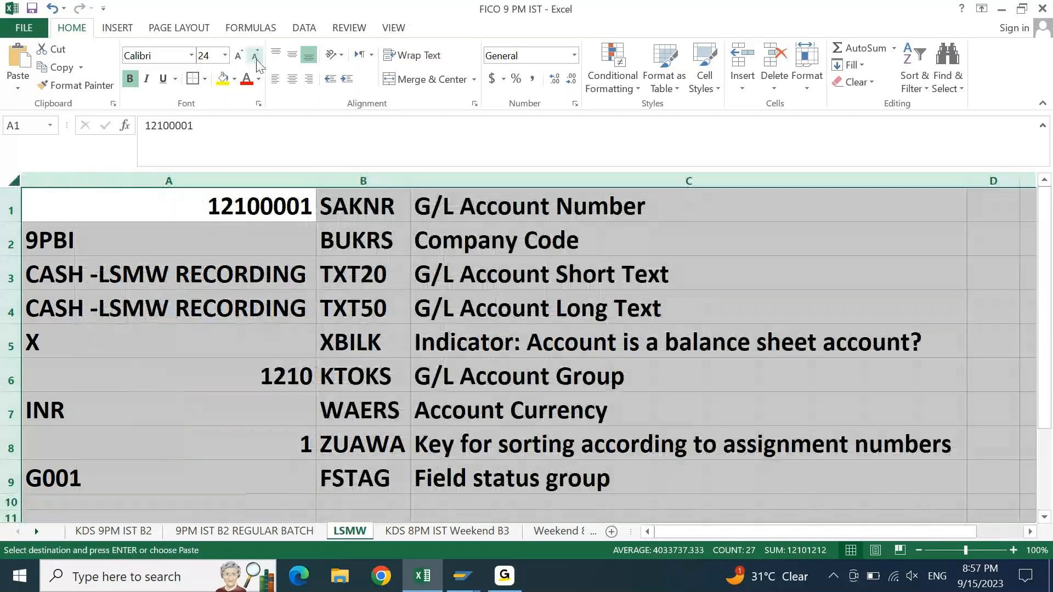
pyautogui.press('Escape')
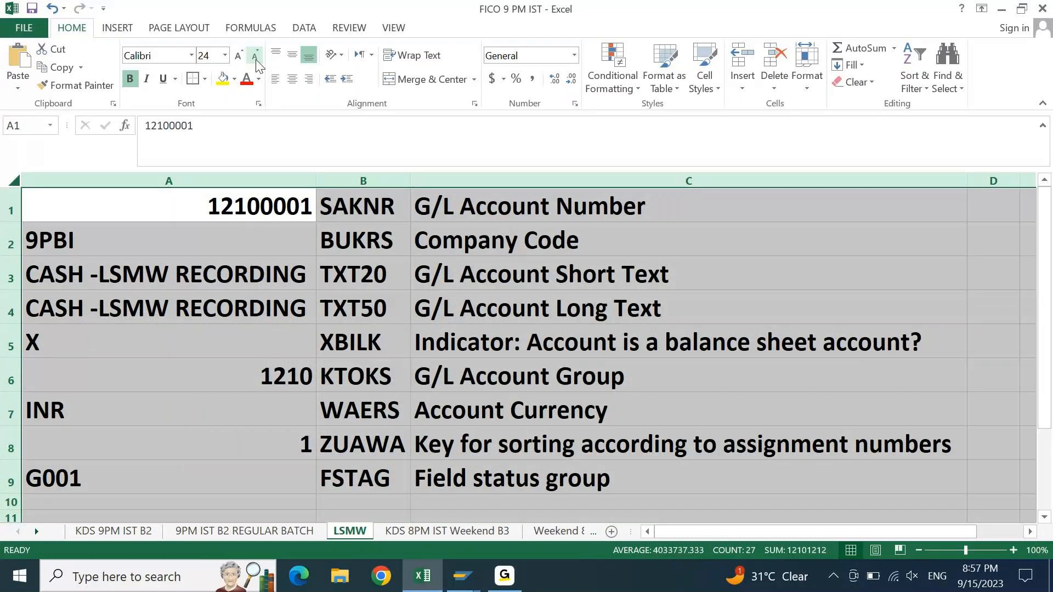
# - Reduce the whole sheet's font size to 14 and left-align the recorded values in A1:A9
pyautogui.click(255, 57)
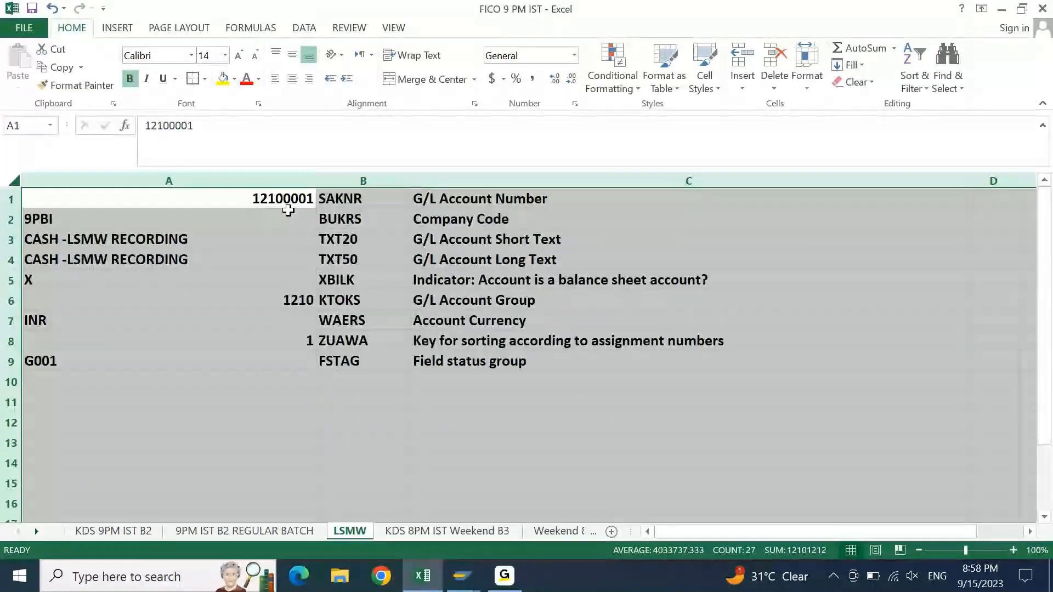
pyautogui.click(275, 400)
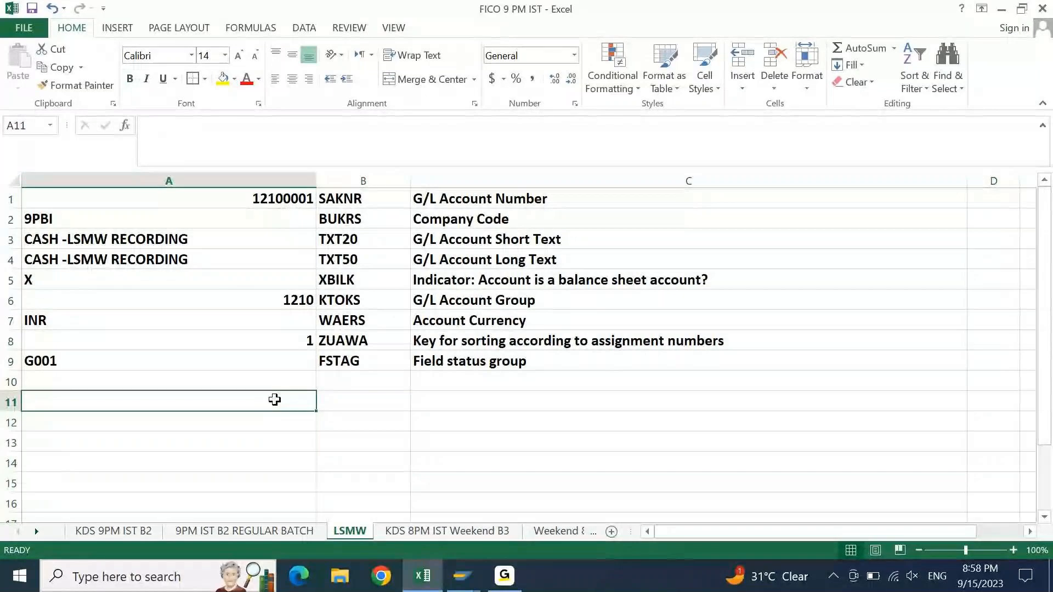
pyautogui.hotkey('ctrl', 'Home')
pyautogui.hotkey('ctrl', 'shift', 'Down')
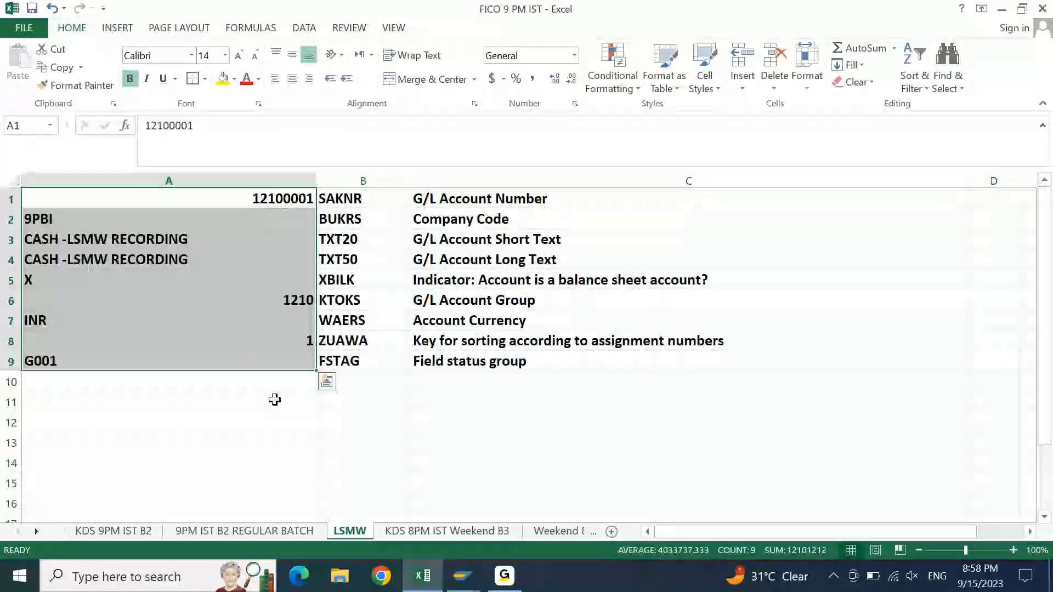
pyautogui.click(276, 79)
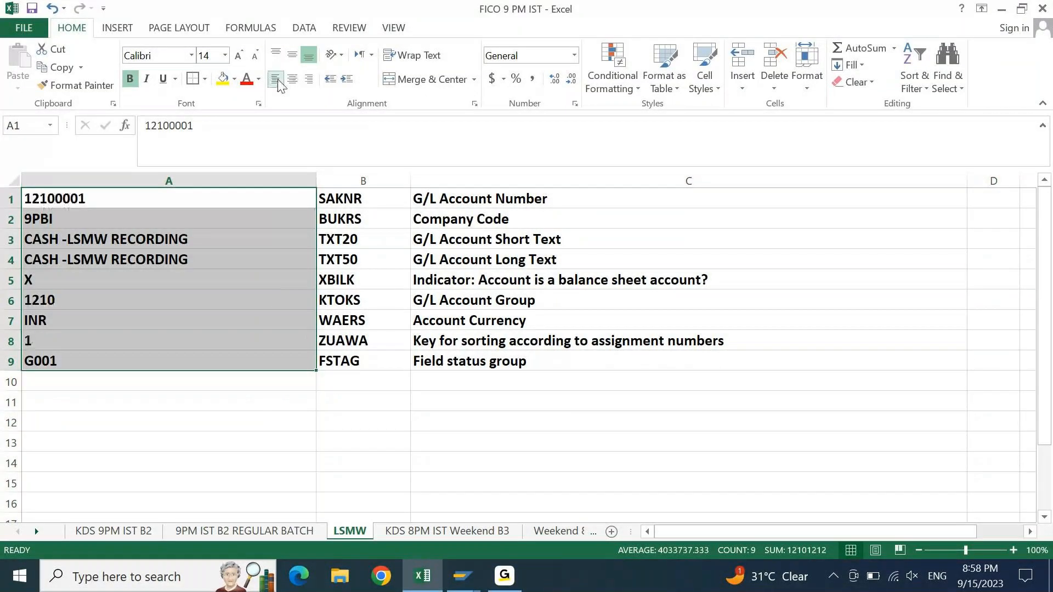
# - Fit the widths of columns A to C to the contents of the list in A1:C9
pyautogui.hotkey('ctrl', 'shift', 'Right')
pyautogui.hotkey('alt', 'h')
pyautogui.press('o')
pyautogui.press('i')
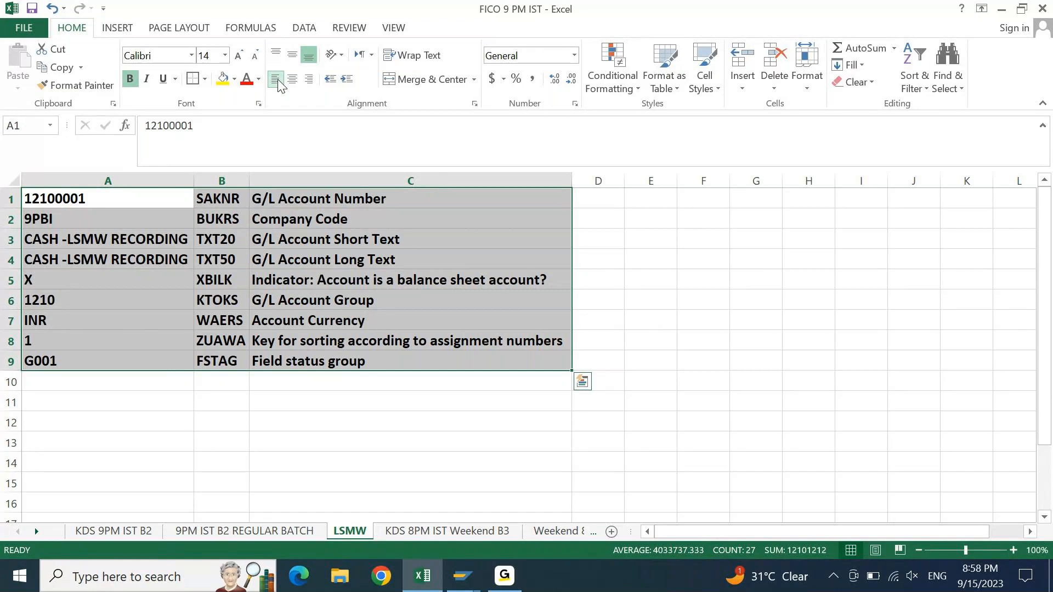
pyautogui.hotkey('ctrl', 'Home')
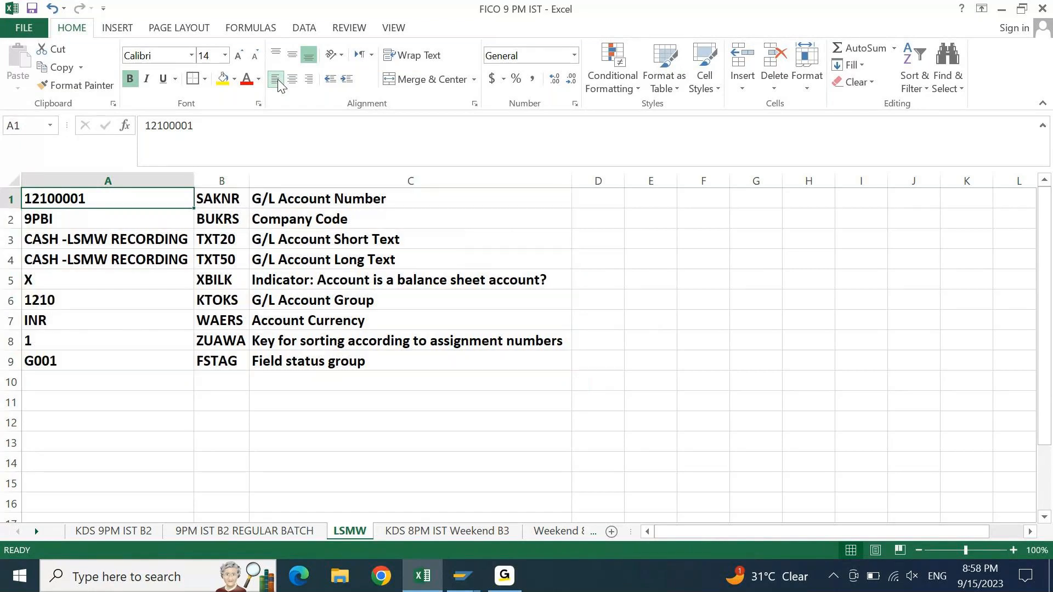
pyautogui.press('Right')
pyautogui.hotkey('ctrl', 'shift', 'Down')
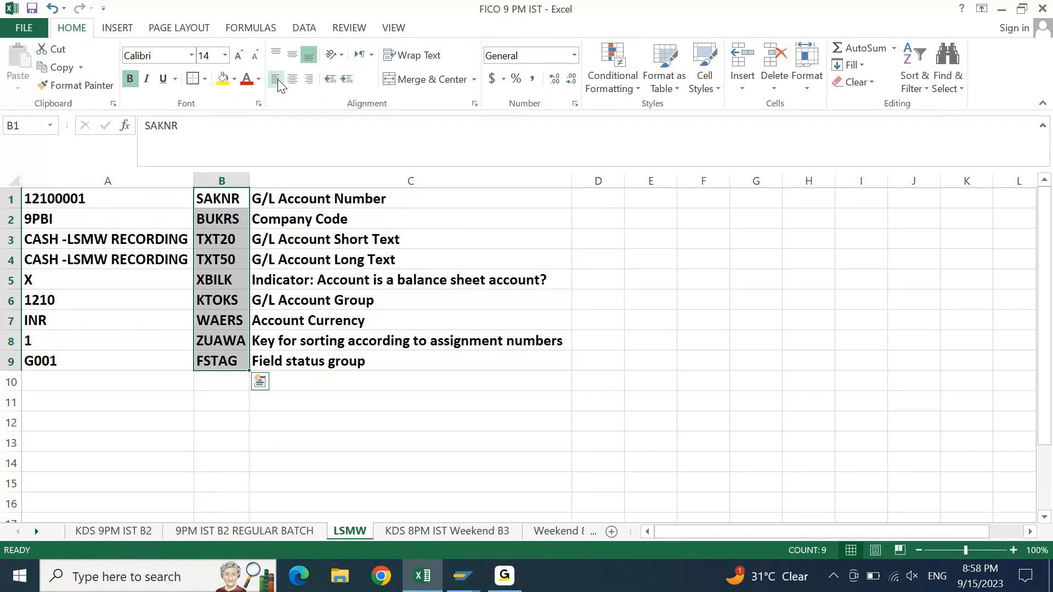
pyautogui.hotkey('ctrl', 'c')
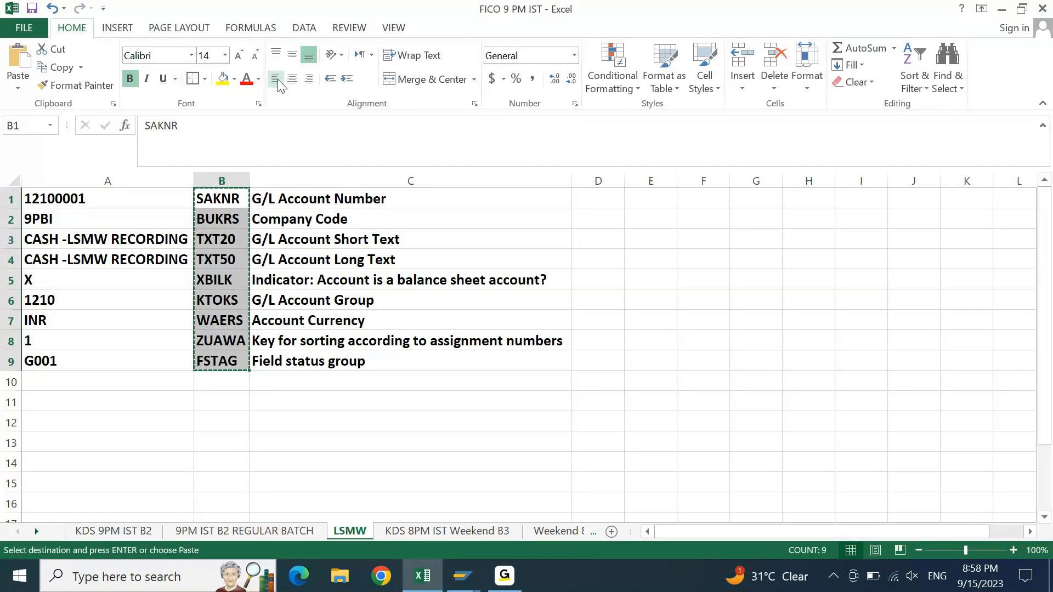
pyautogui.press('Escape')
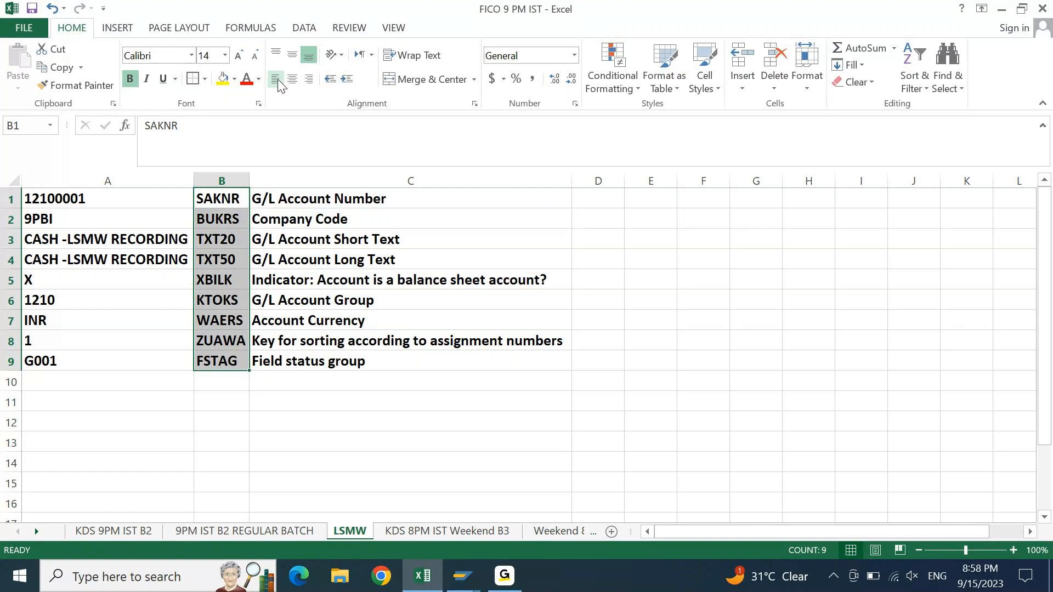
# - Enter the note "Remove additional Spaces from data.." in cell E1
pyautogui.press('Right')
pyautogui.press('Right')
pyautogui.press('Right')
pyautogui.write('uS')
pyautogui.press('Escape')
pyautogui.write('Ren')
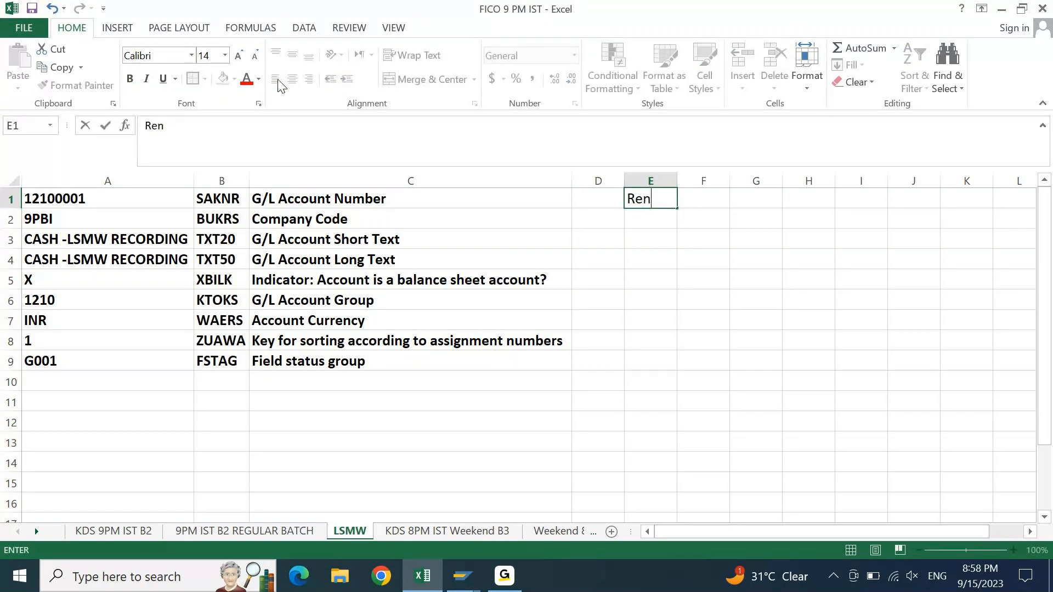
pyautogui.write('ove addi')
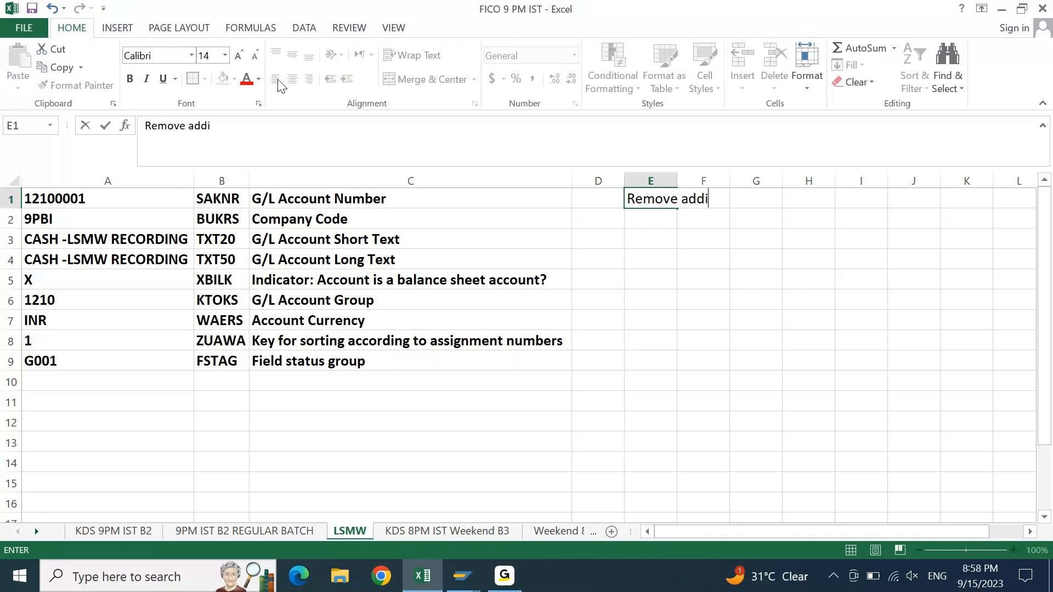
pyautogui.write('tional Spa')
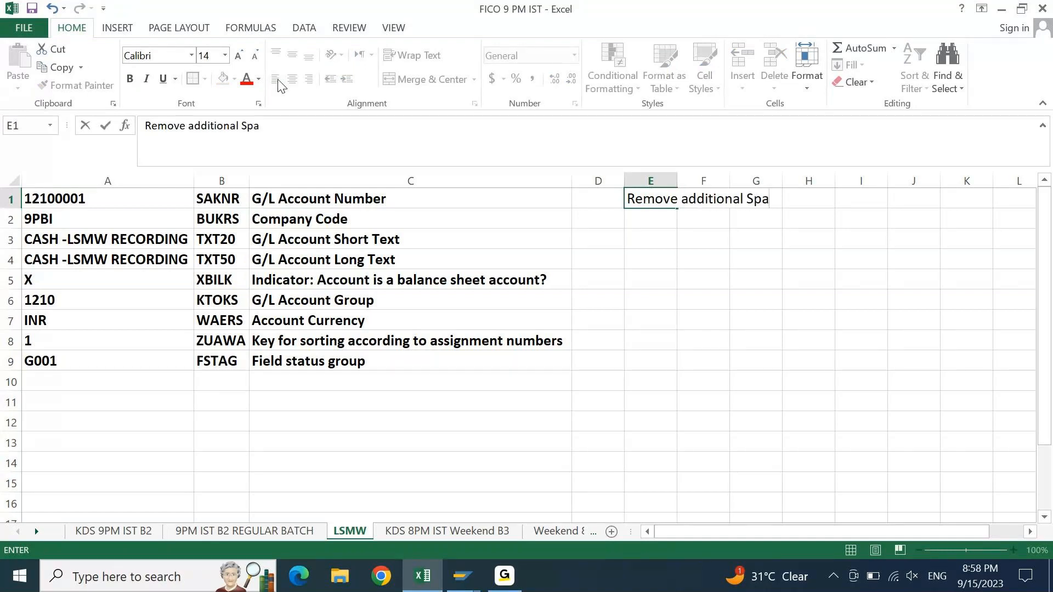
pyautogui.write('ces from data..')
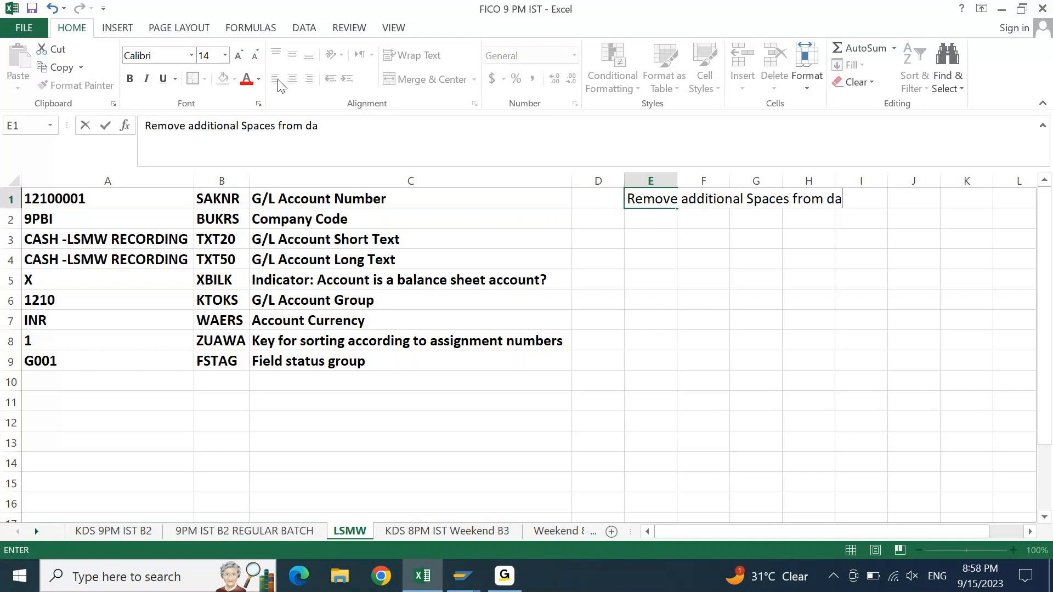
pyautogui.press('Return')
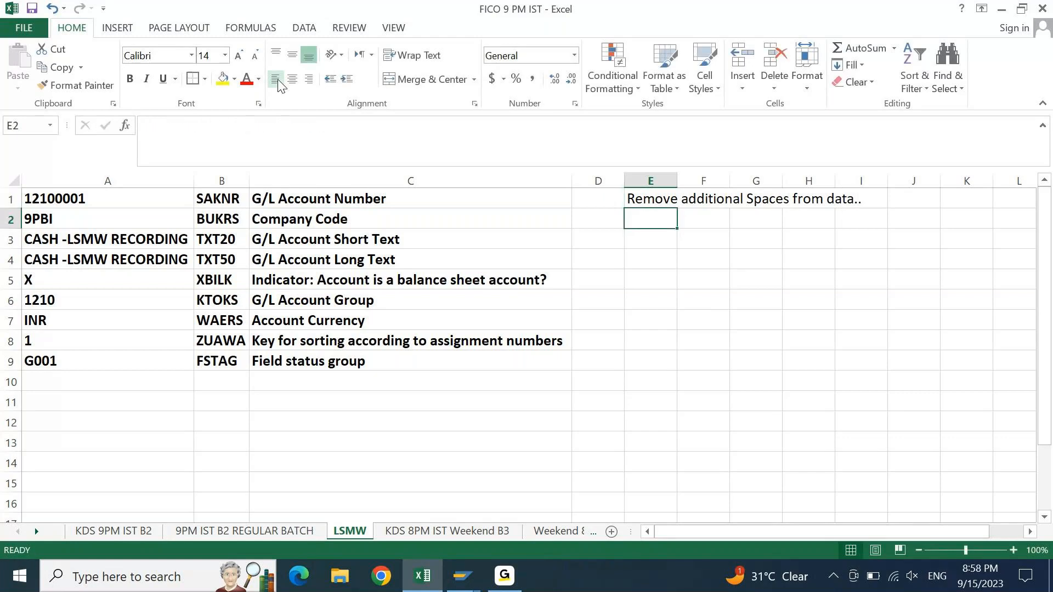
# - Extend the note in E1 with the words "By applying TRIM Formula."
pyautogui.press('Up')
pyautogui.press('F2')
pyautogui.write('Y')
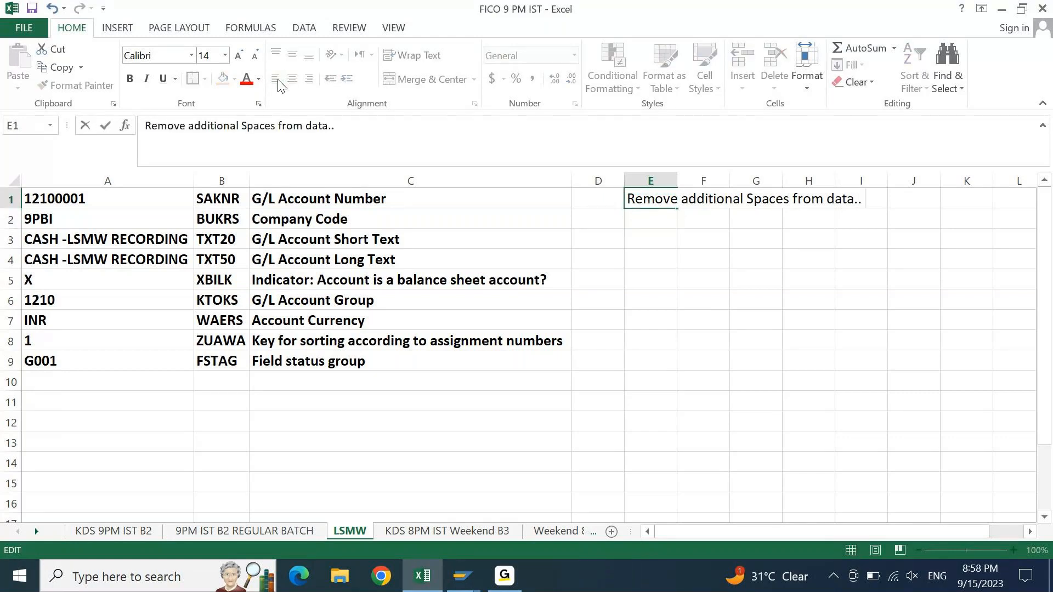
pyautogui.press('BackSpace')
pyautogui.press('BackSpace')
pyautogui.write('y')
pyautogui.press('BackSpace')
pyautogui.write('By applying')
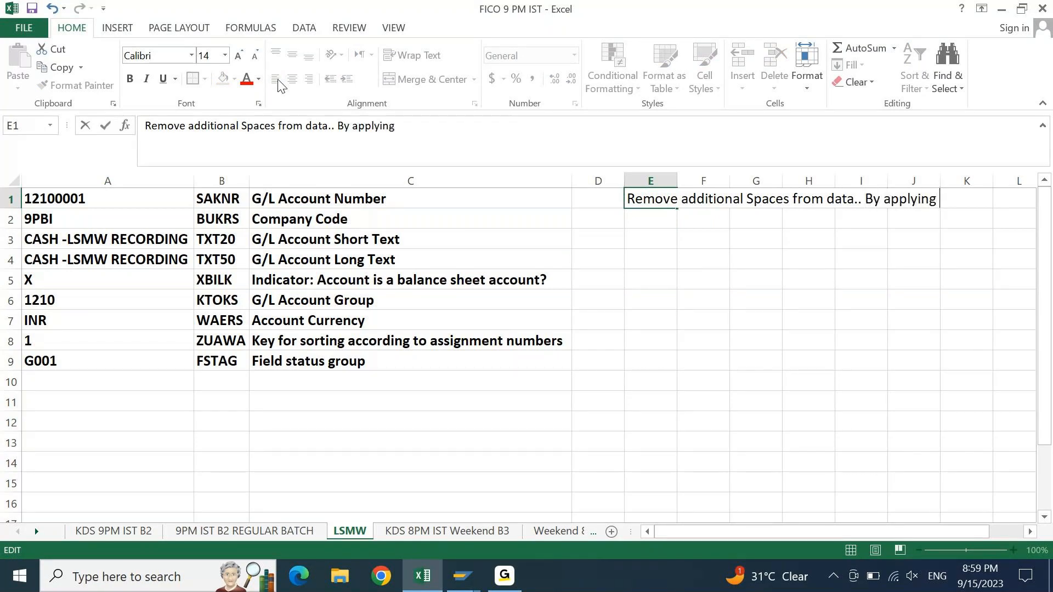
pyautogui.write(' TRIM Formula.')
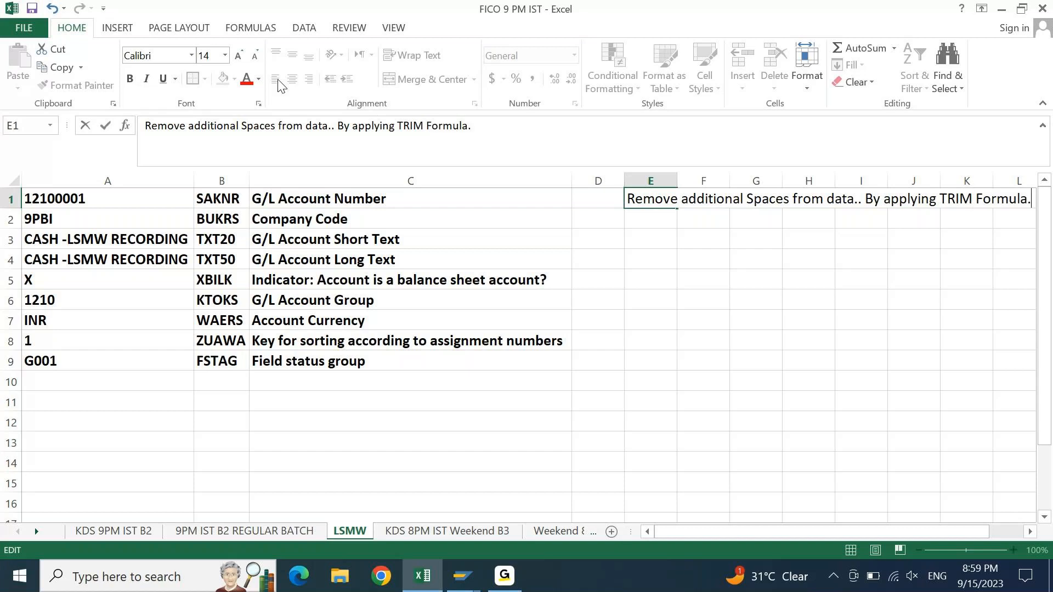
pyautogui.press('Return')
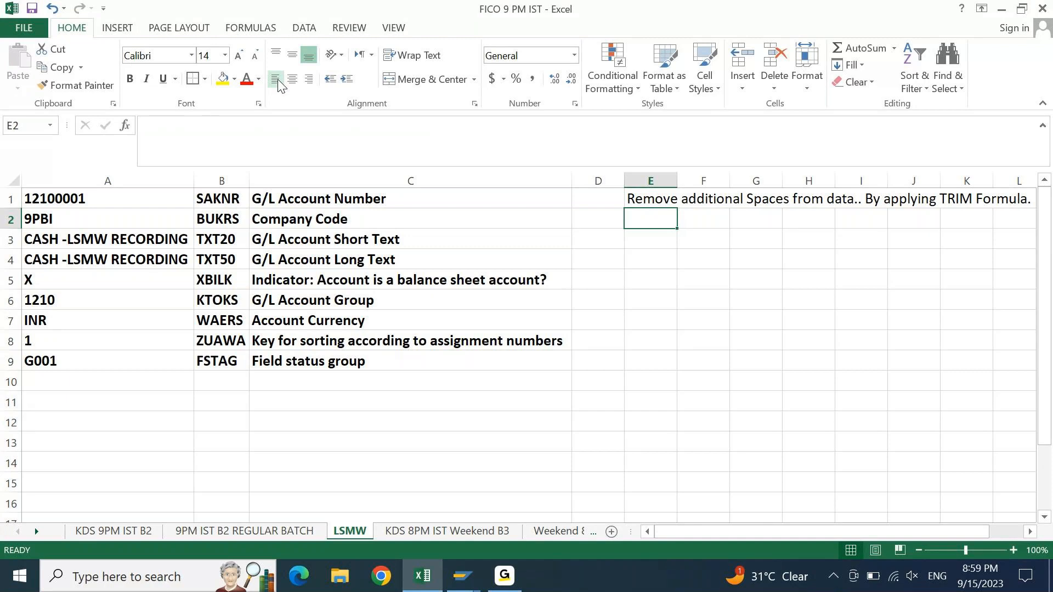
# - Enter the formula =TRIM(A1) in cell D1 to strip extra spaces from the first recorded value
pyautogui.press('Left')
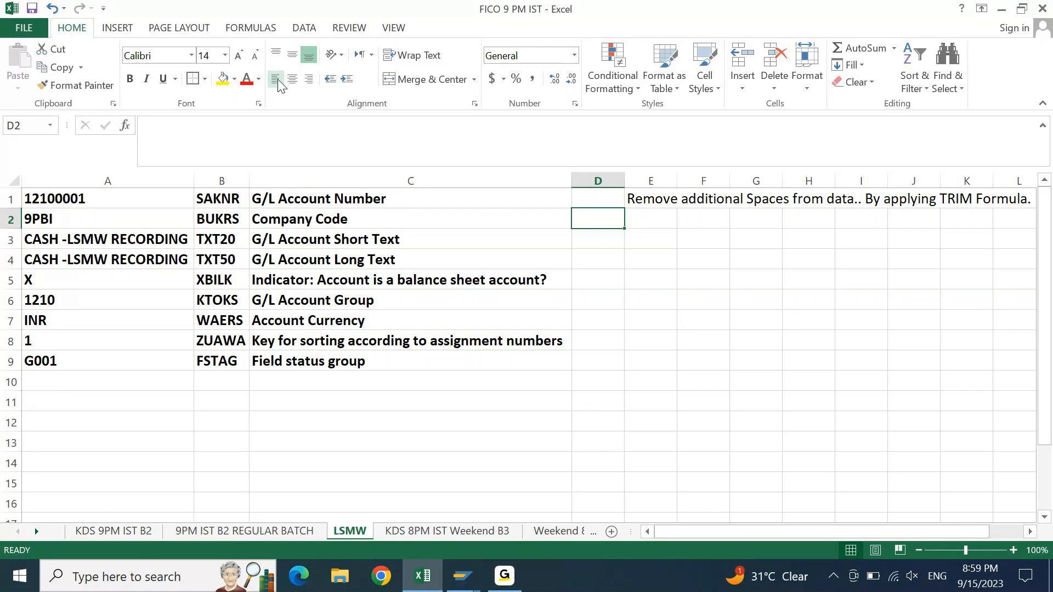
pyautogui.press('Up')
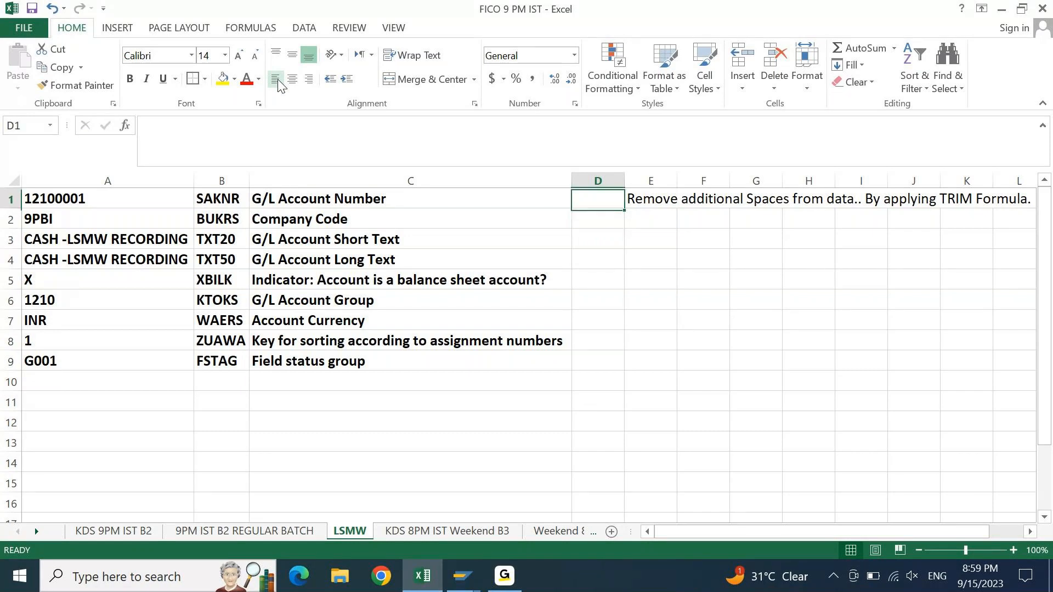
pyautogui.write('=')
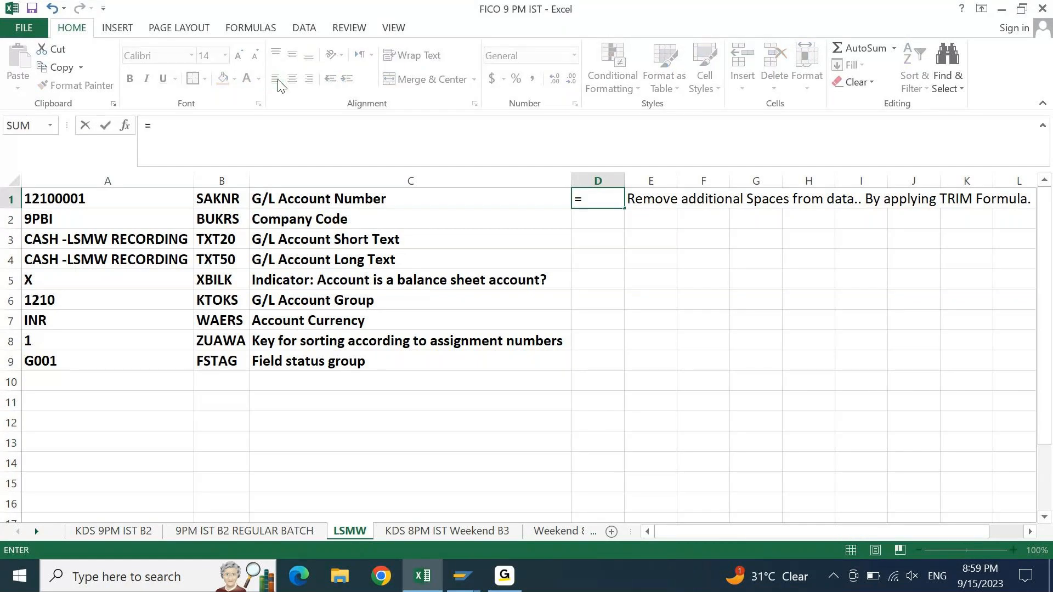
pyautogui.write('TRIM')
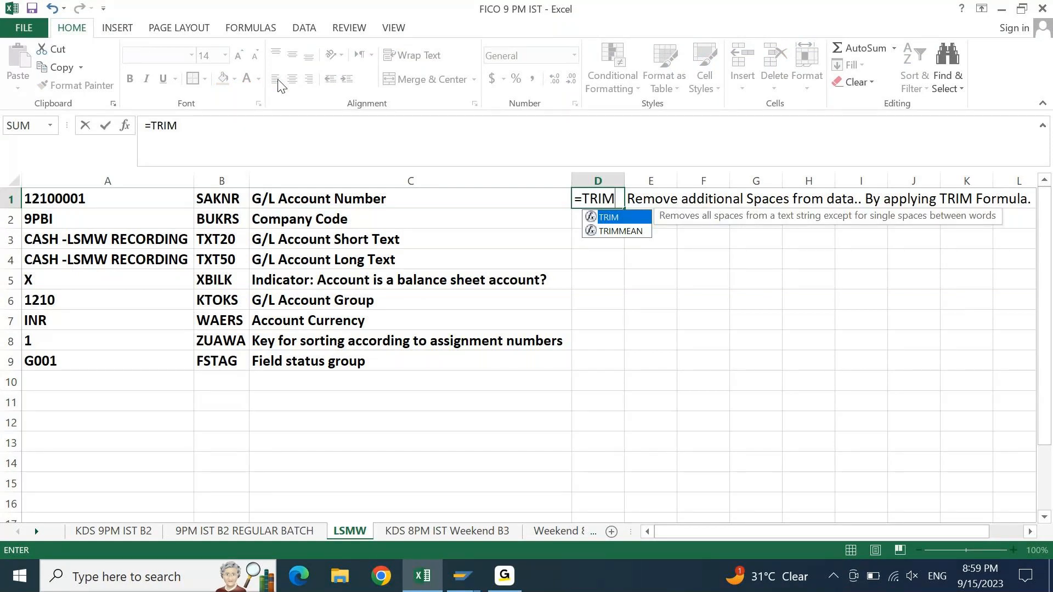
pyautogui.write('(')
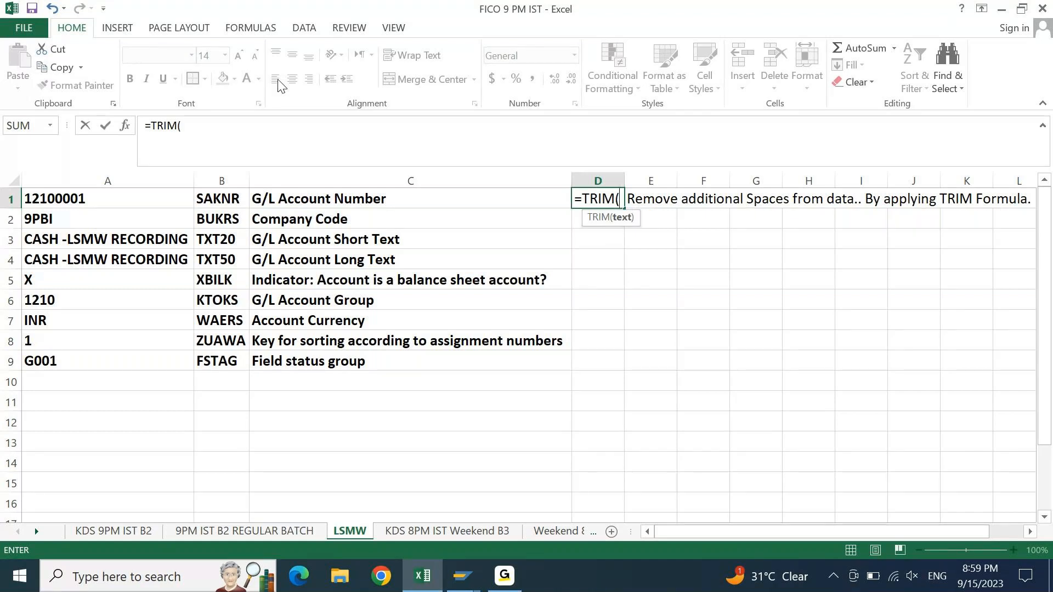
pyautogui.press('Left')
pyautogui.press('Left')
pyautogui.press('Left')
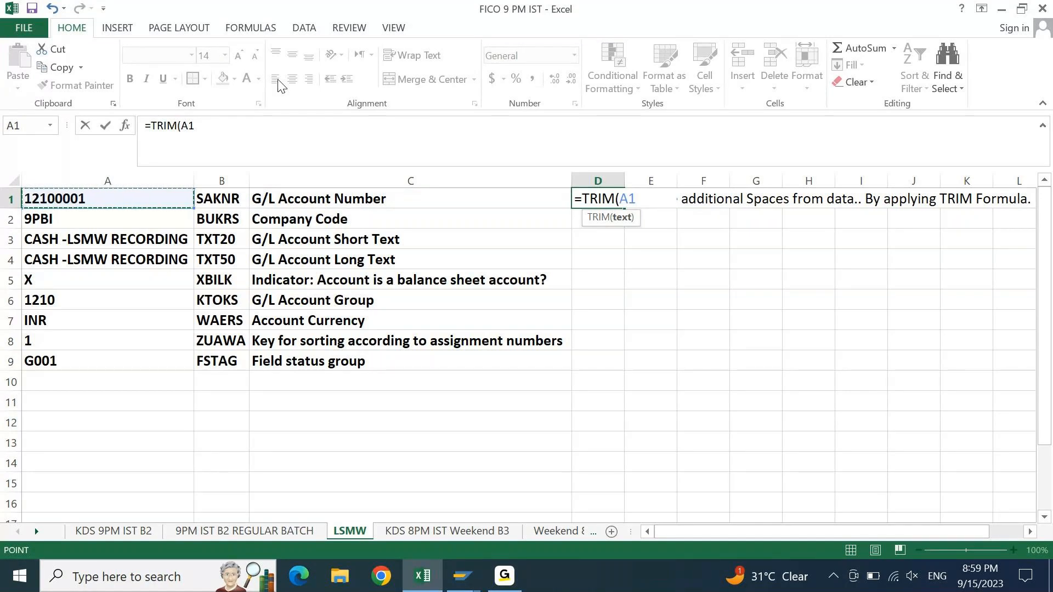
pyautogui.press('Return')
# - Fit the width of column D to the trimmed value in D1
pyautogui.press('Up')
pyautogui.hotkey('alt', 'o')
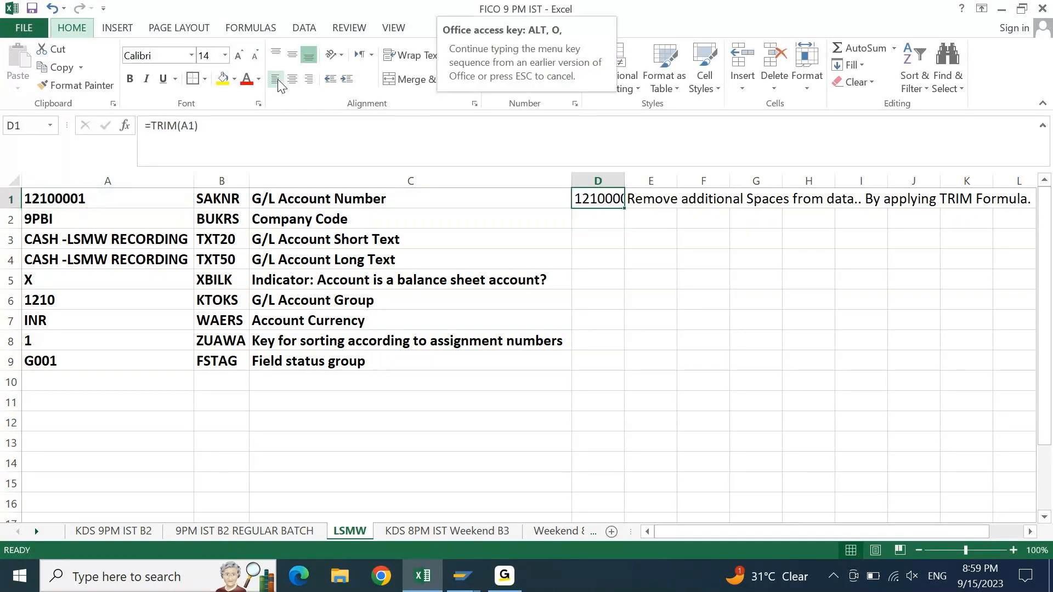
pyautogui.press('c')
pyautogui.press('a')
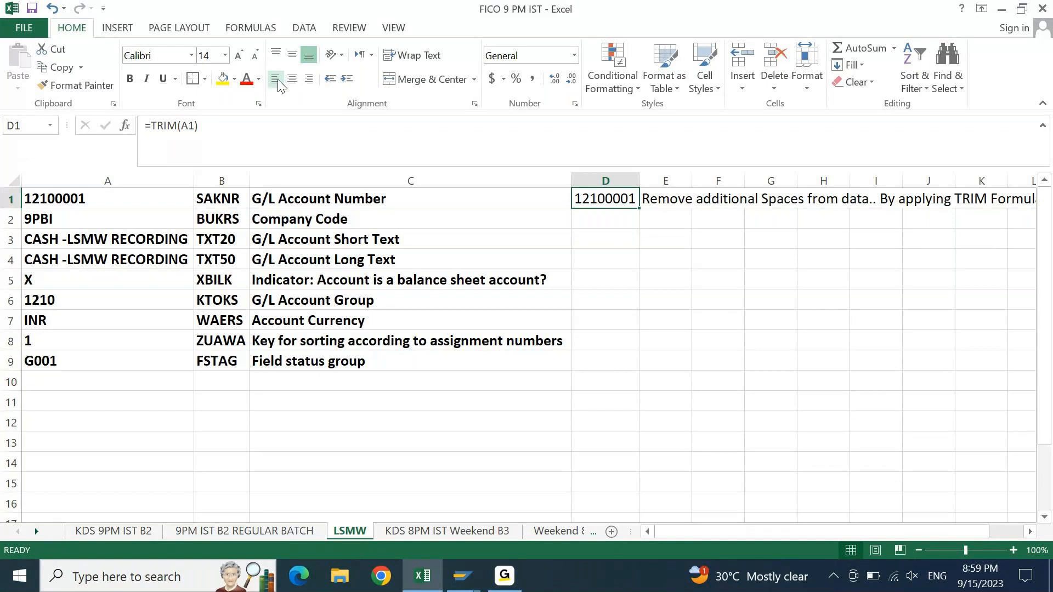
# - Copy the TRIM formula from D1 down through D9 so every recorded value in column A is trimmed
pyautogui.hotkey('ctrl', 'c')
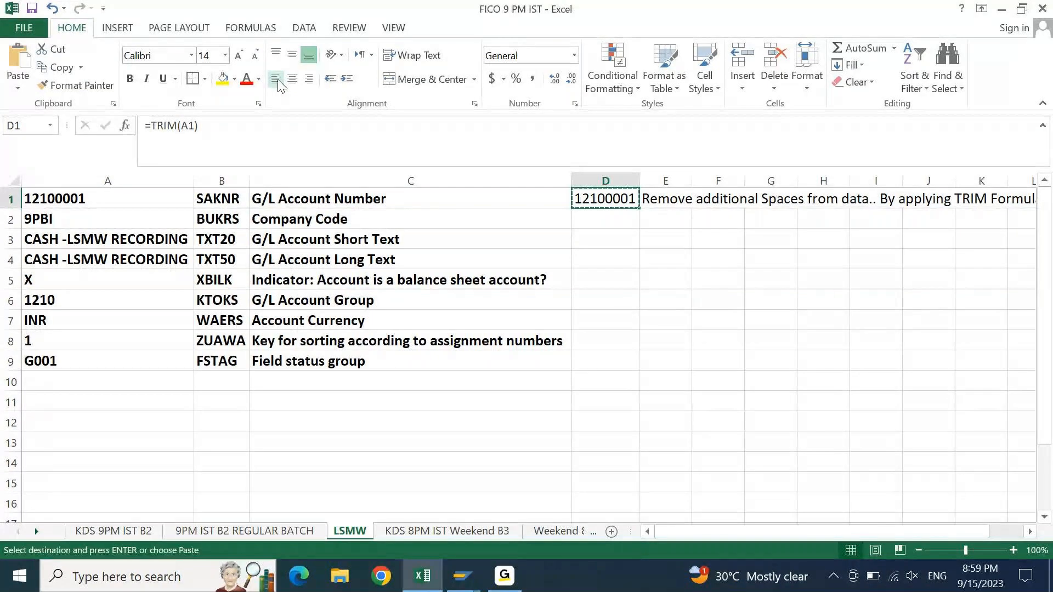
pyautogui.hotkey('shift', 'Down')
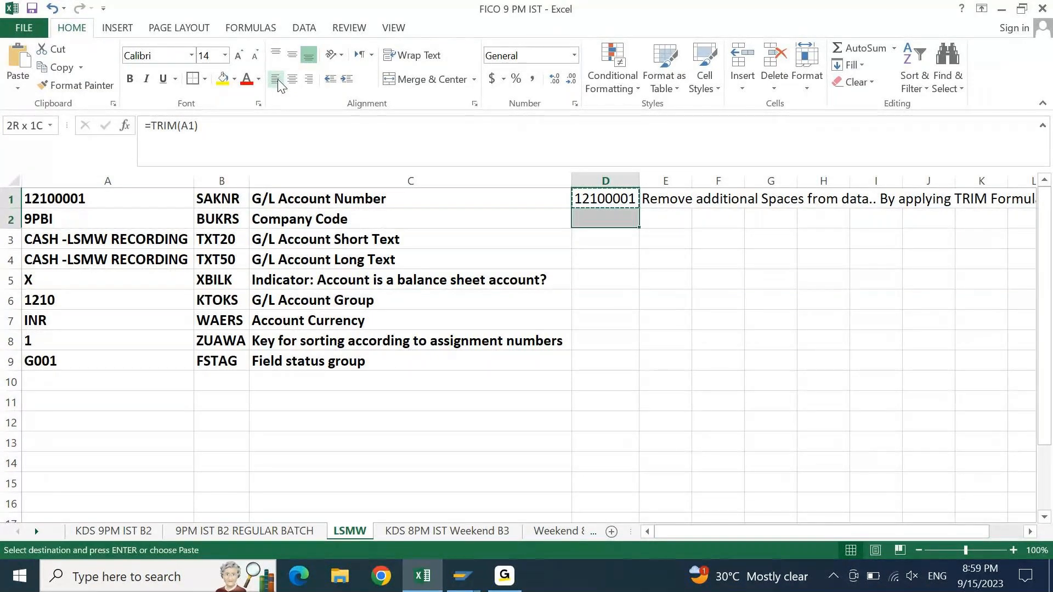
pyautogui.hotkey('shift', 'Down')
pyautogui.hotkey('shift', 'Down')
pyautogui.hotkey('shift', 'Down')
pyautogui.hotkey('shift', 'Down')
pyautogui.hotkey('shift', 'Down')
pyautogui.hotkey('shift', 'Down')
pyautogui.hotkey('shift', 'Down')
pyautogui.press('Return')
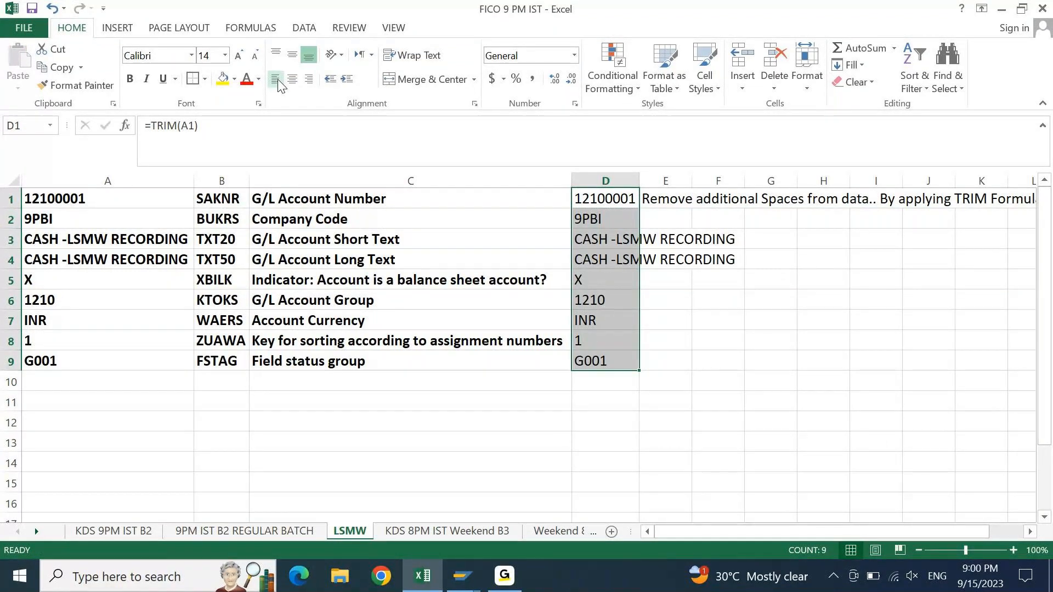
# - Replace the TRIM formulas in D1:D9 with their plain values, pasting values only over the same cells
pyautogui.hotkey('ctrl', 'c')
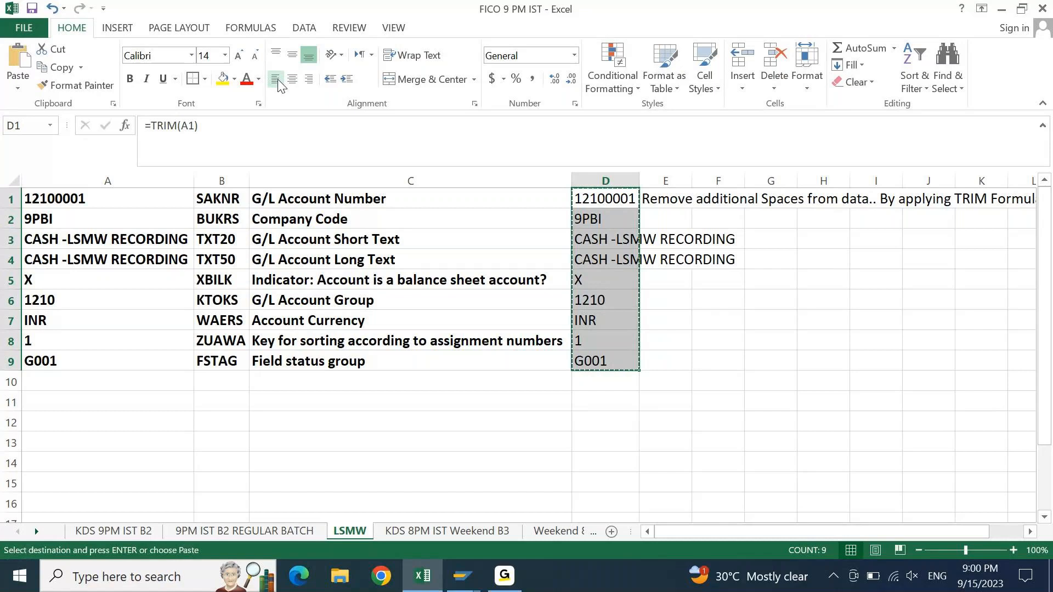
pyautogui.press('Return')
pyautogui.hotkey('ctrl', 'q')
pyautogui.press('Escape')
pyautogui.hotkey('ctrl', 'alt', 'v')
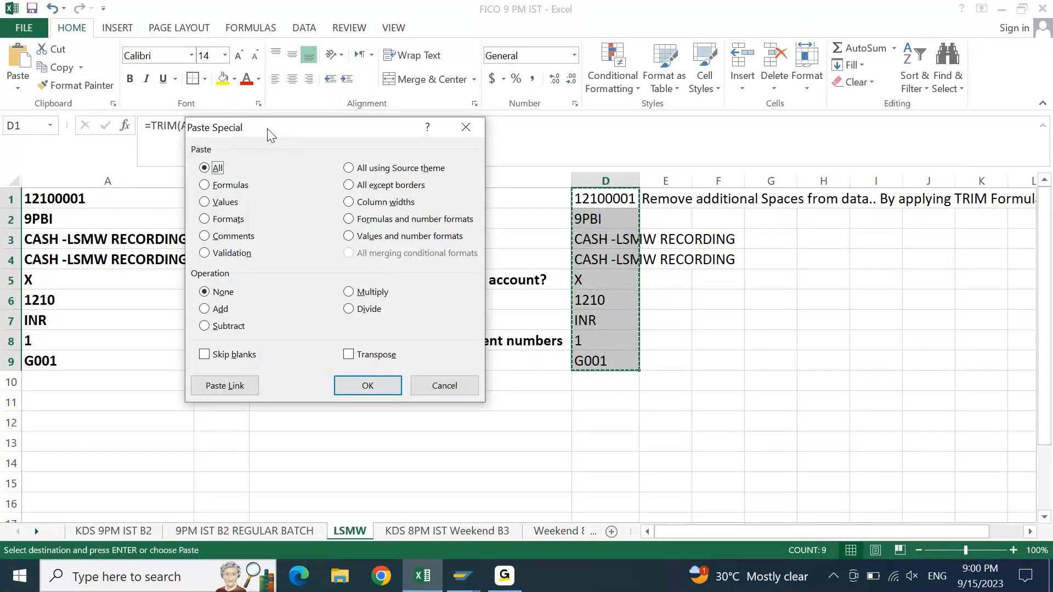
pyautogui.click(209, 204)
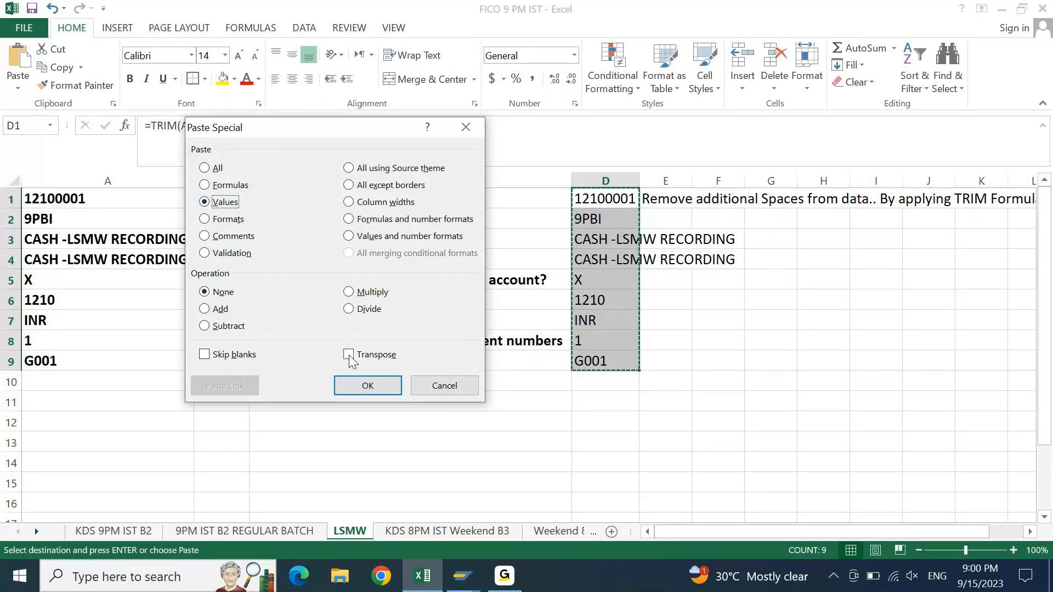
pyautogui.click(350, 378)
pyautogui.press('Escape')
# - Check the contents of cells D2 through D9 one by one for plain values instead of formulas
pyautogui.press('Down')
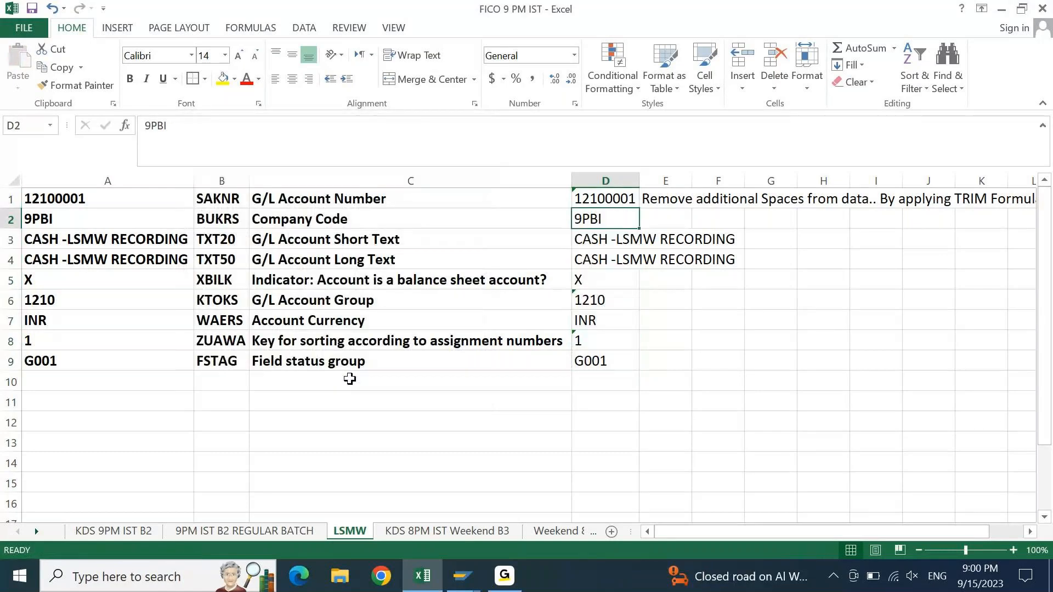
pyautogui.press('Down')
pyautogui.press('Down')
pyautogui.press('Down')
pyautogui.press('Down')
pyautogui.press('Down')
pyautogui.press('Down')
pyautogui.press('Down')
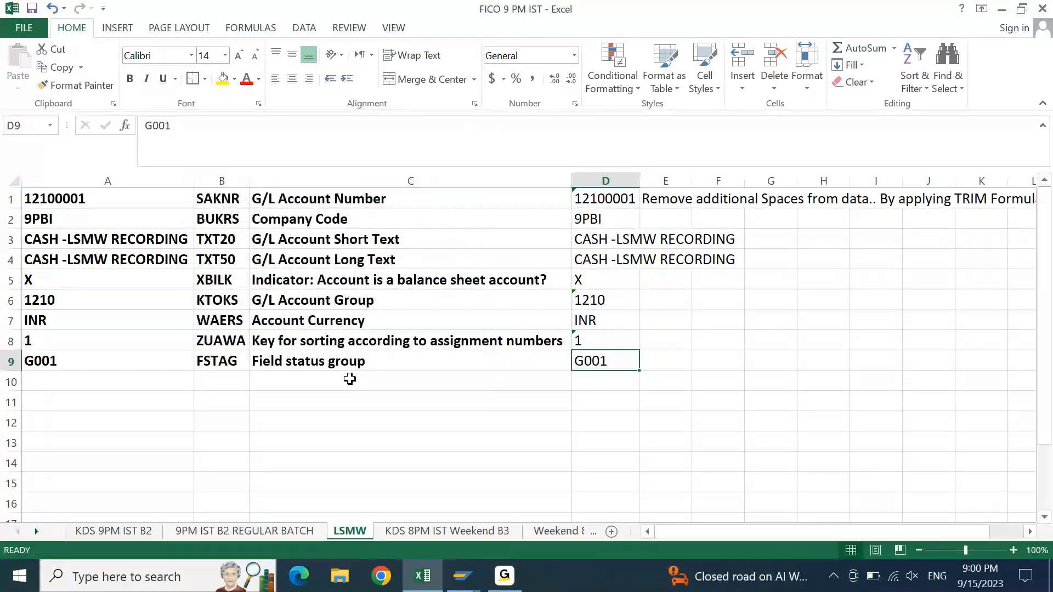
# - Copy the trimmed values in D1:D9 over the original recorded values in A1:A9
pyautogui.hotkey('ctrl', 'Up')
pyautogui.hotkey('ctrl', 'shift', 'Down')
pyautogui.hotkey('ctrl', 'c')
pyautogui.hotkey('ctrl', 'Home')
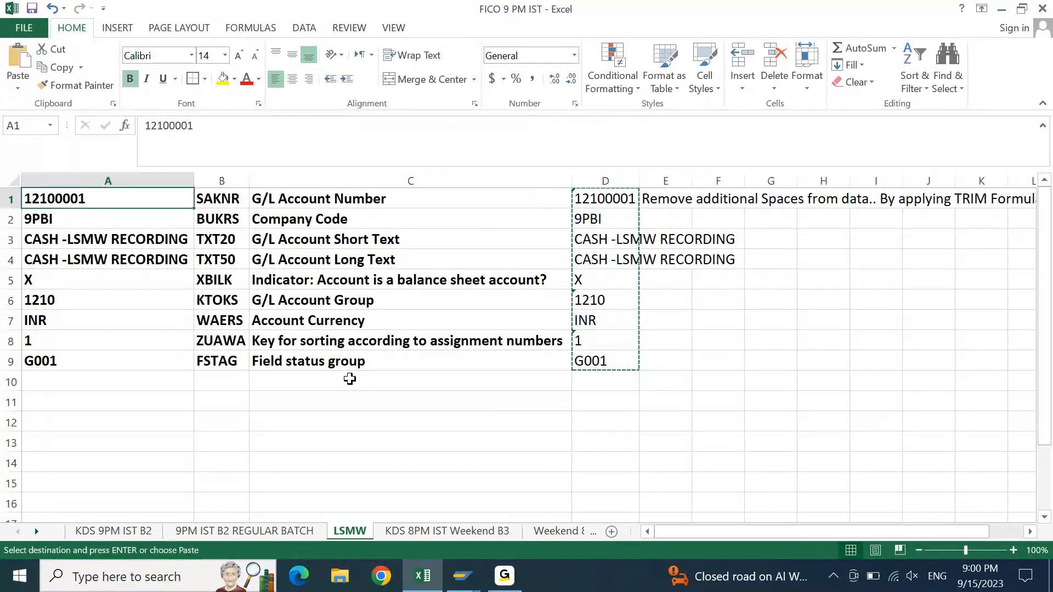
pyautogui.hotkey('ctrl', 'v')
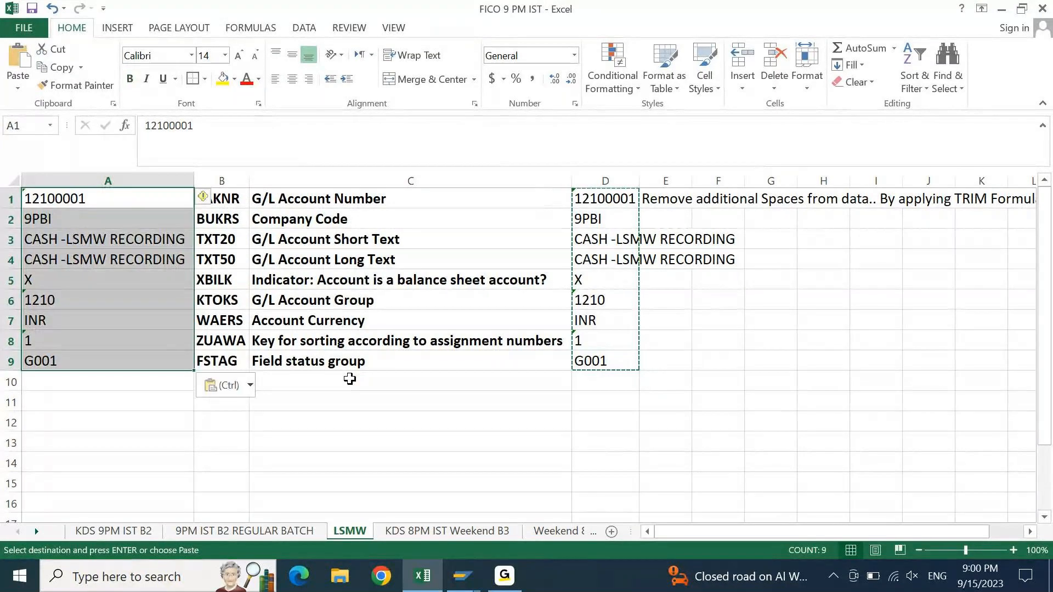
pyautogui.press('Escape')
# - Clear the helper values from D1:D9
pyautogui.press('Right')
pyautogui.press('Right')
pyautogui.press('Right')
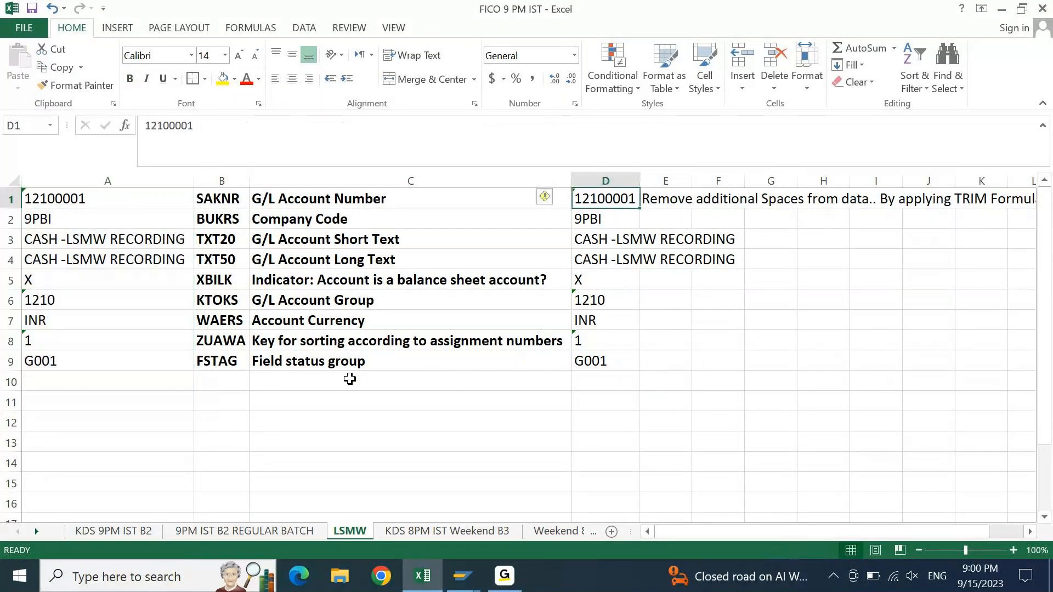
pyautogui.hotkey('ctrl', 'shift', 'Down')
pyautogui.press('Delete')
# - Make the recorded values in A1:A9 bold
pyautogui.press('Left')
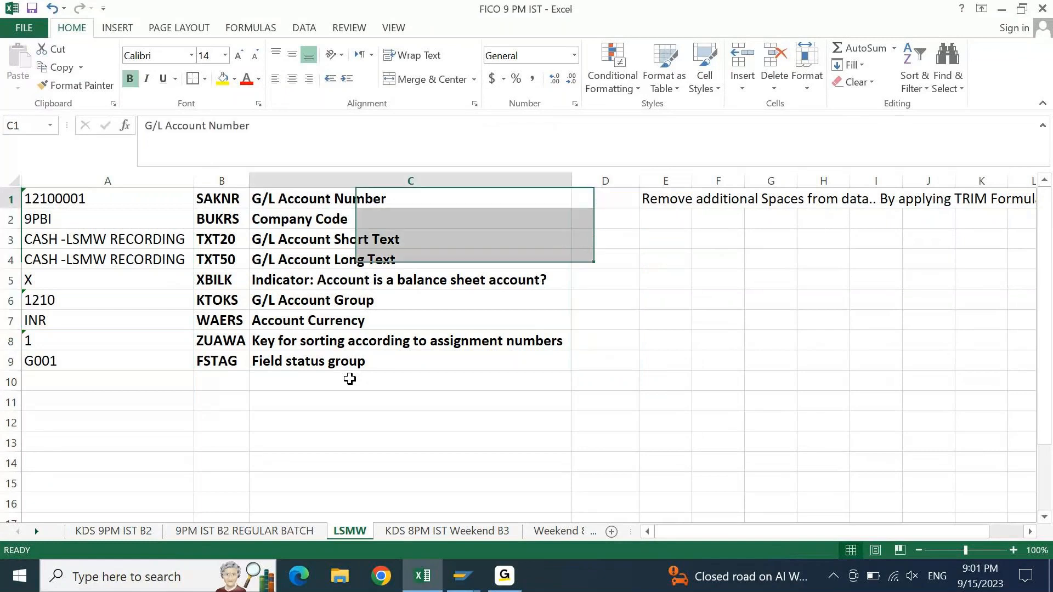
pyautogui.press('Left')
pyautogui.press('Left')
pyautogui.hotkey('ctrl', 'v')
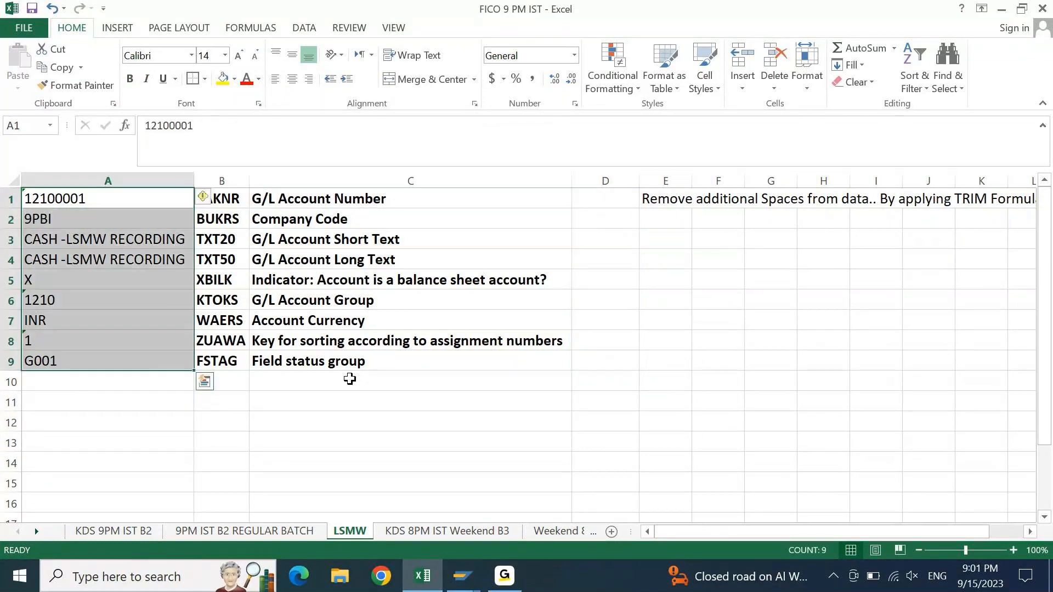
pyautogui.hotkey('ctrl', 'b')
pyautogui.press('Up')
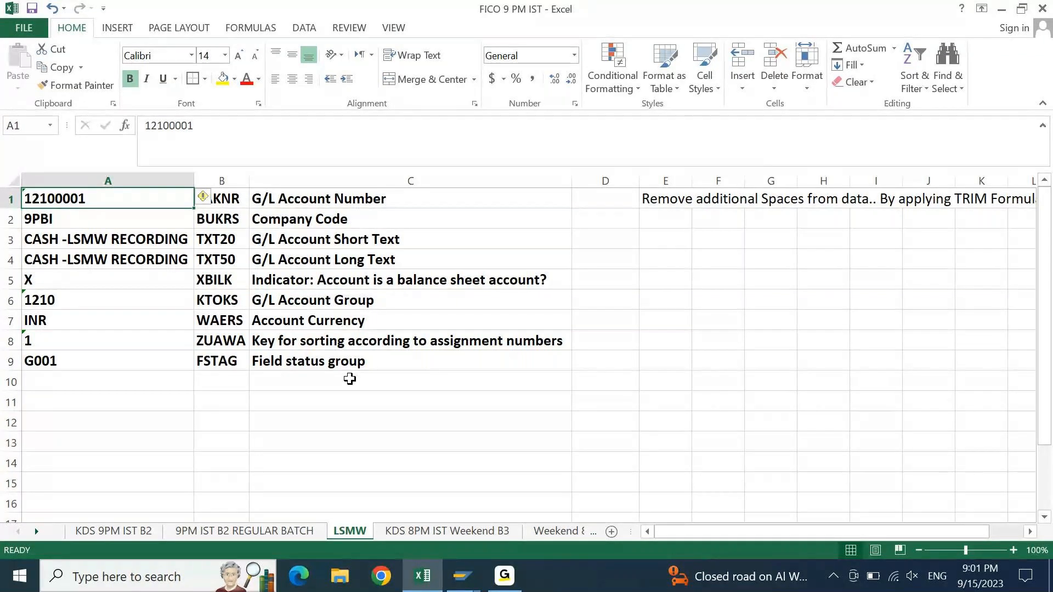
# - Review the field names in column B from B1 down to B7
pyautogui.press('Right')
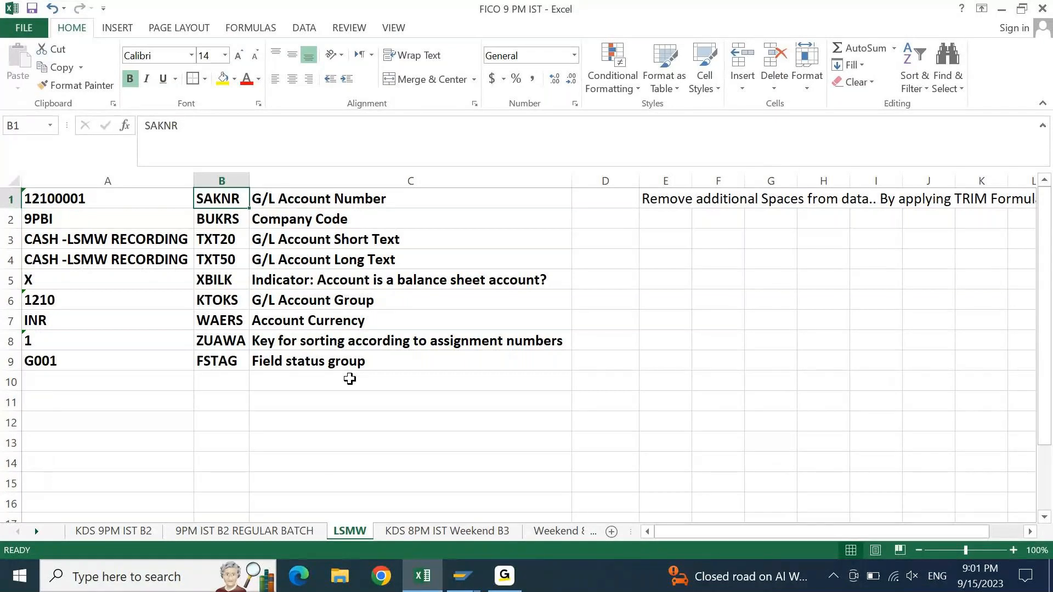
pyautogui.press('Down')
pyautogui.press('Down')
pyautogui.press('Down')
pyautogui.press('Down')
pyautogui.press('Down')
pyautogui.press('Down')
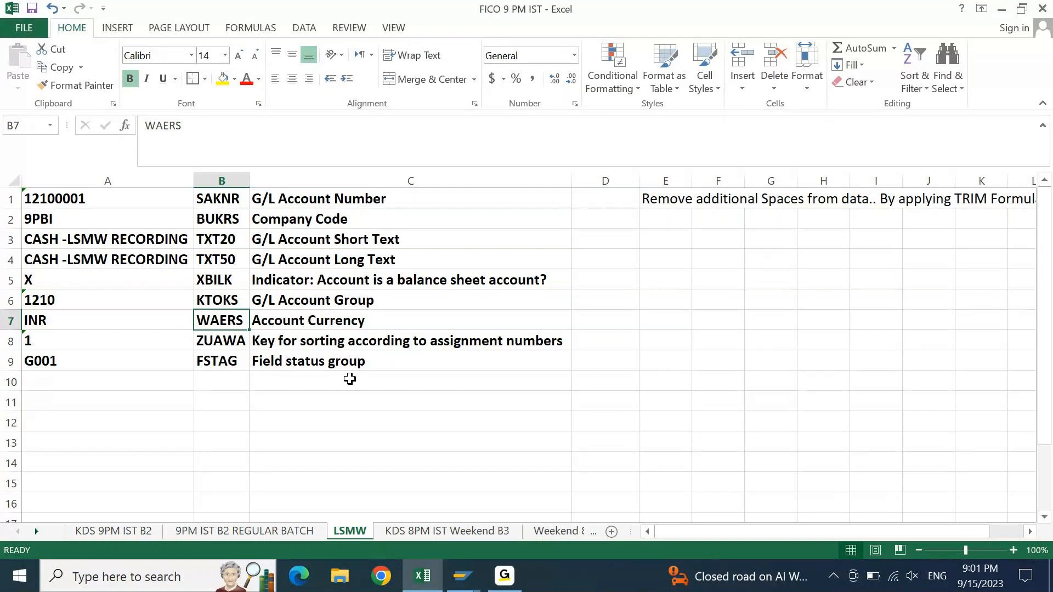
# - Enter the title "LSMW Template for GL Account Creation" in cell A12
pyautogui.press('Left')
pyautogui.press('Down')
pyautogui.press('Down')
pyautogui.press('Down')
pyautogui.press('Down')
pyautogui.press('Down')
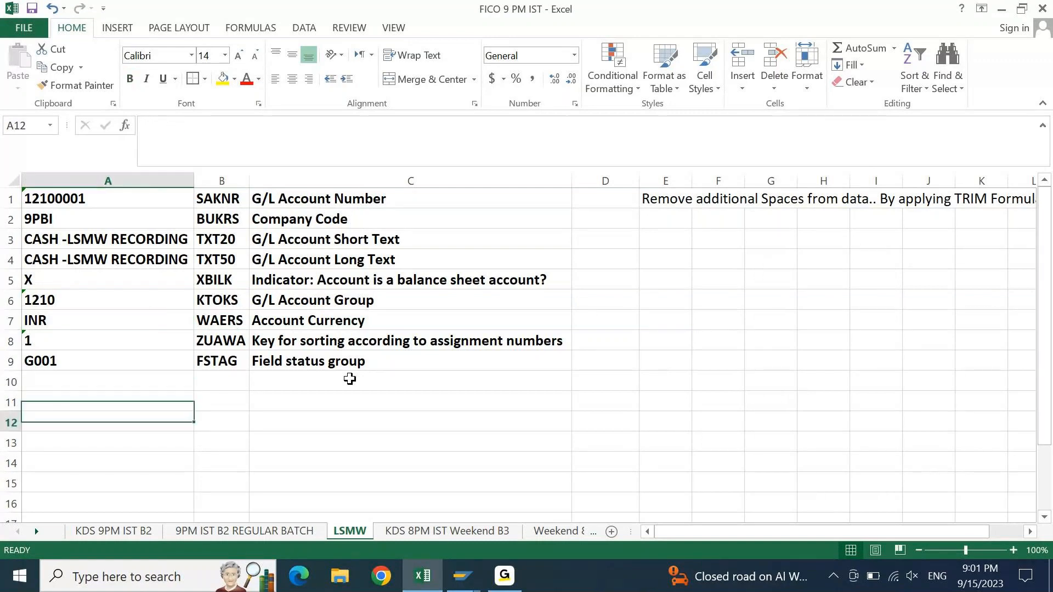
pyautogui.write('LSMW Templ')
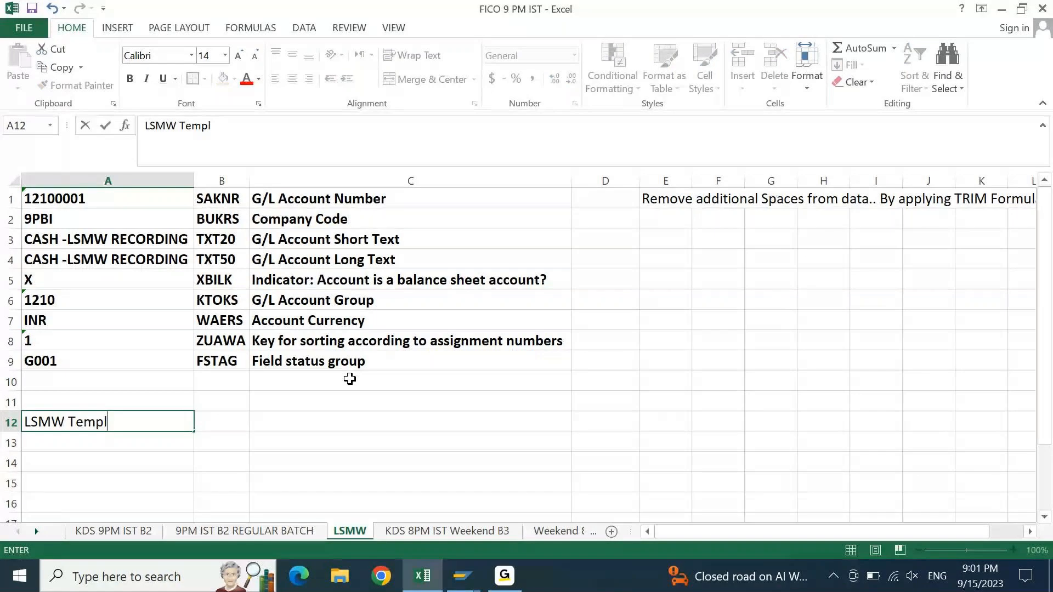
pyautogui.write('ate for GL ')
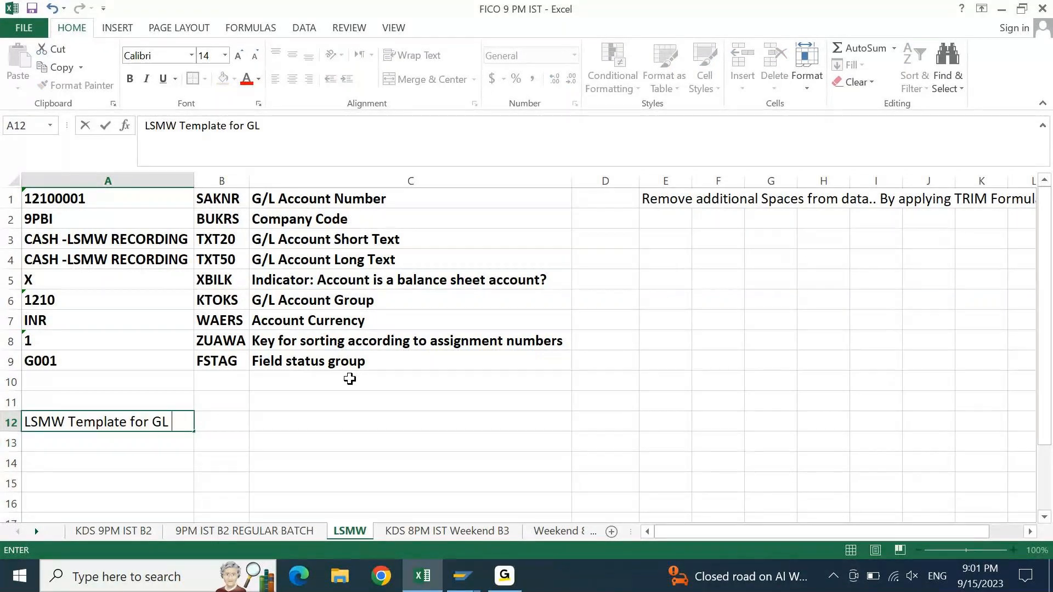
pyautogui.write('Account Cr')
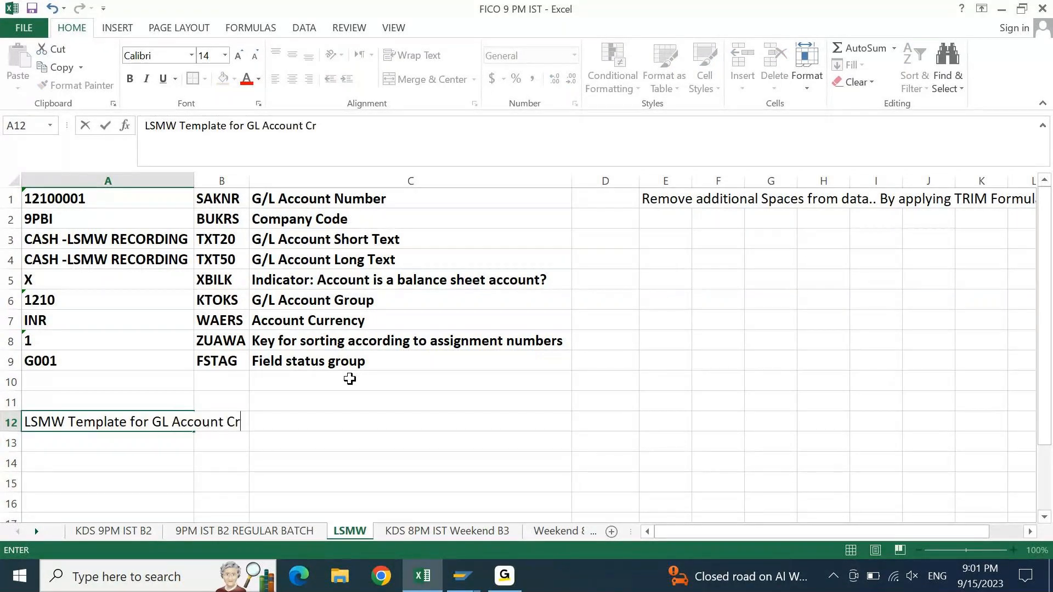
pyautogui.write('eation')
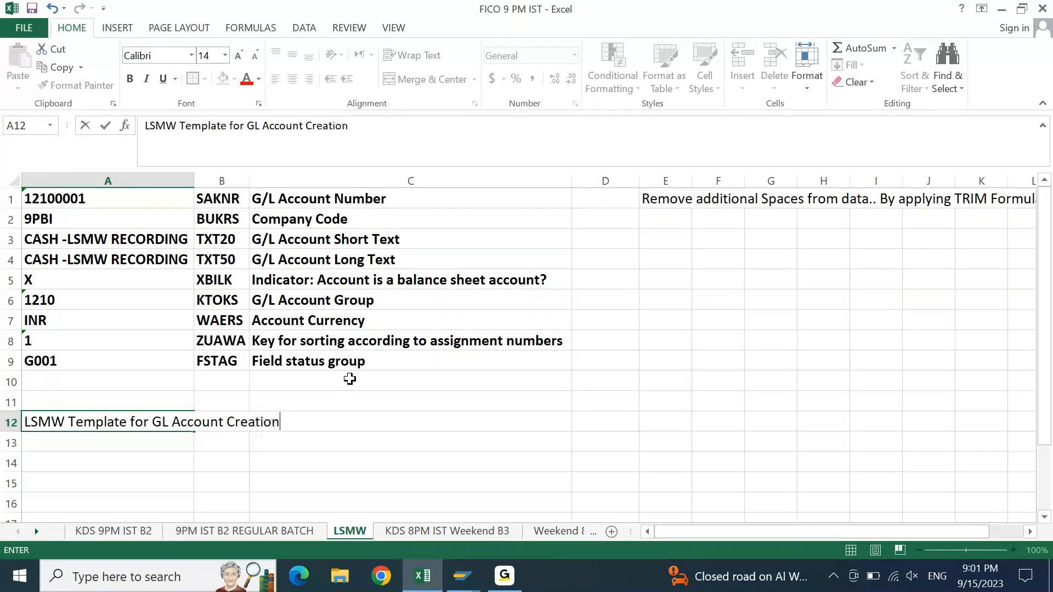
pyautogui.press('Return')
# - Merge and center the template title across A12:E12, with a yellow fill and bold text
pyautogui.press('Up')
pyautogui.hotkey('shift', 'Right')
pyautogui.hotkey('shift', 'Right')
pyautogui.hotkey('shift', 'Right')
pyautogui.hotkey('shift', 'Right')
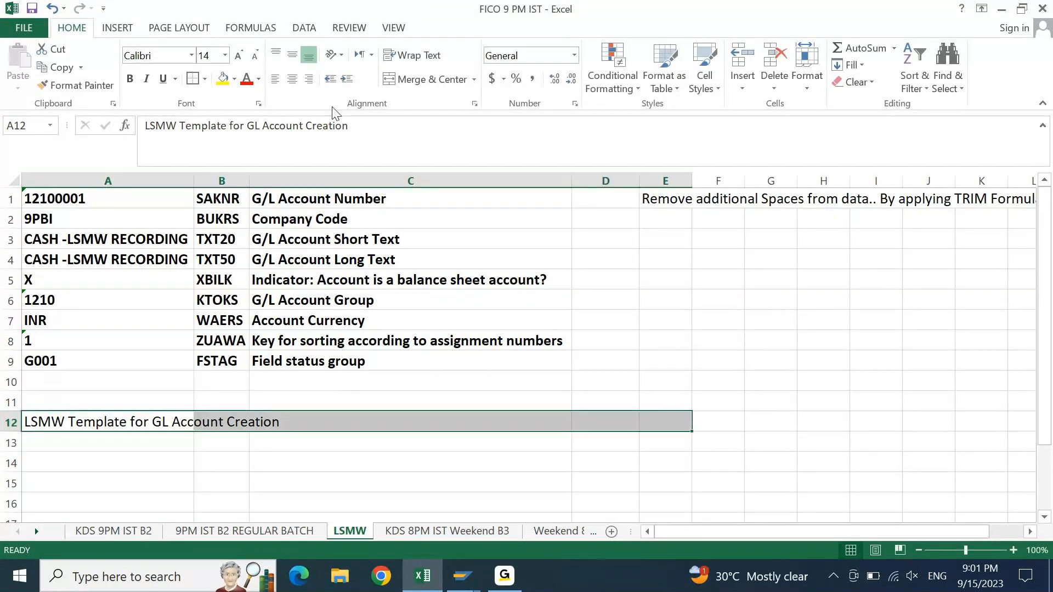
pyautogui.click(432, 79)
pyautogui.click(223, 79)
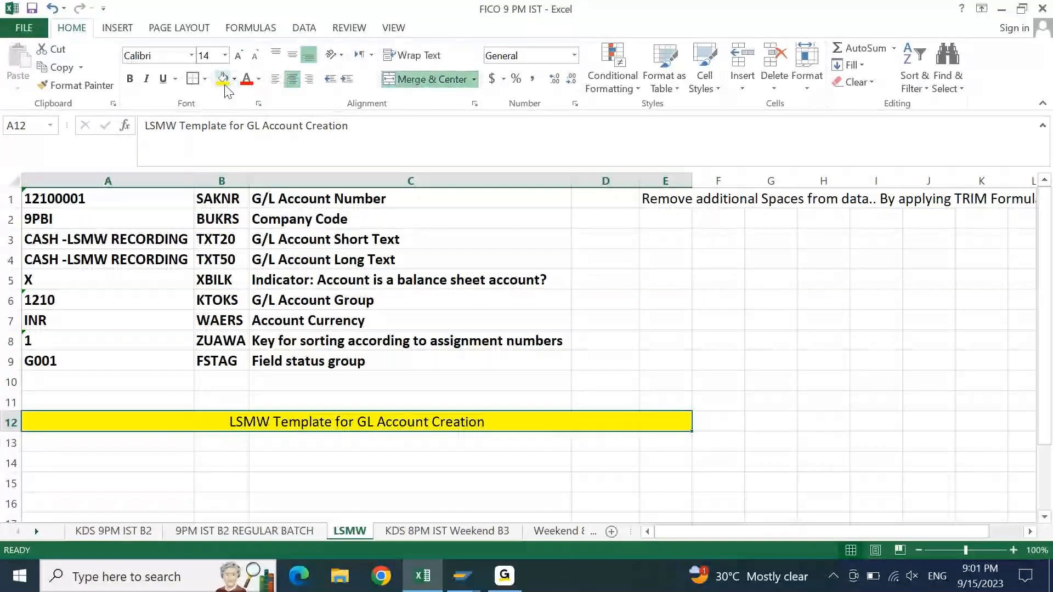
pyautogui.click(130, 79)
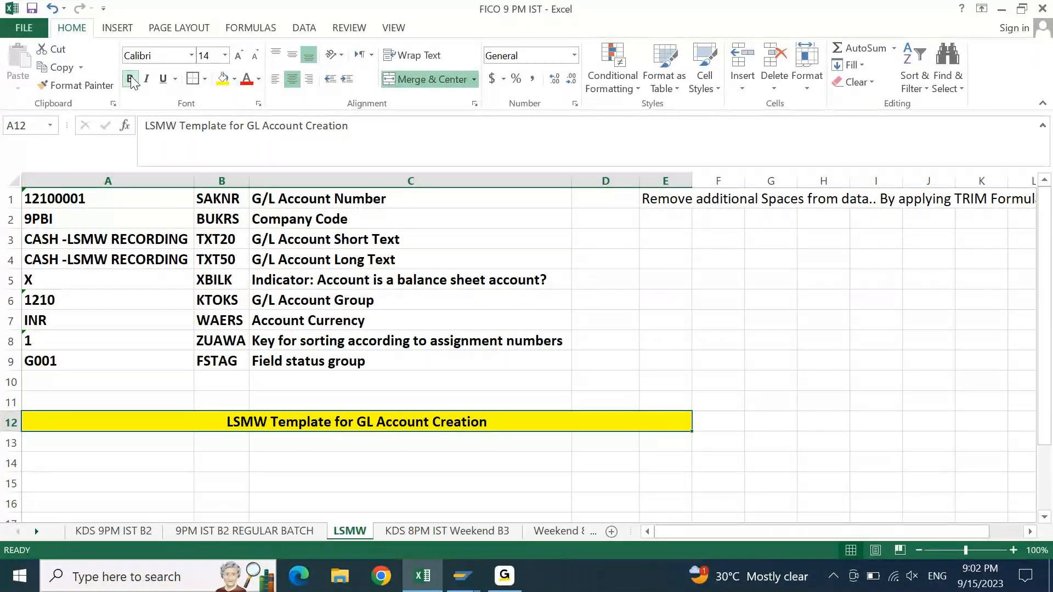
# - Copy the field names in B1:B9 and paste them transposed as a header row starting at A14
pyautogui.hotkey('ctrl', 'Up')
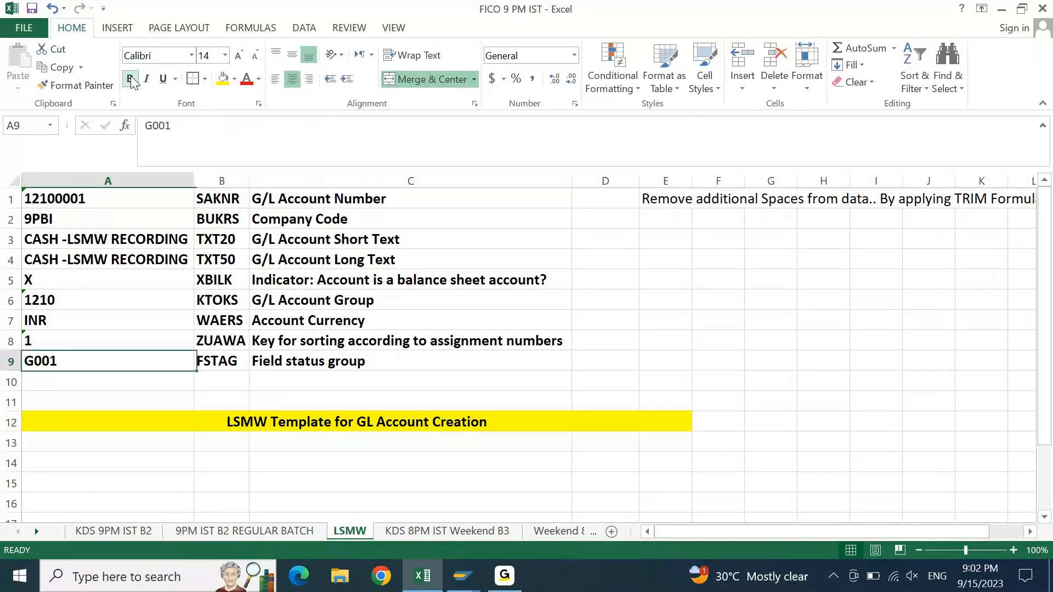
pyautogui.hotkey('ctrl', 'Up')
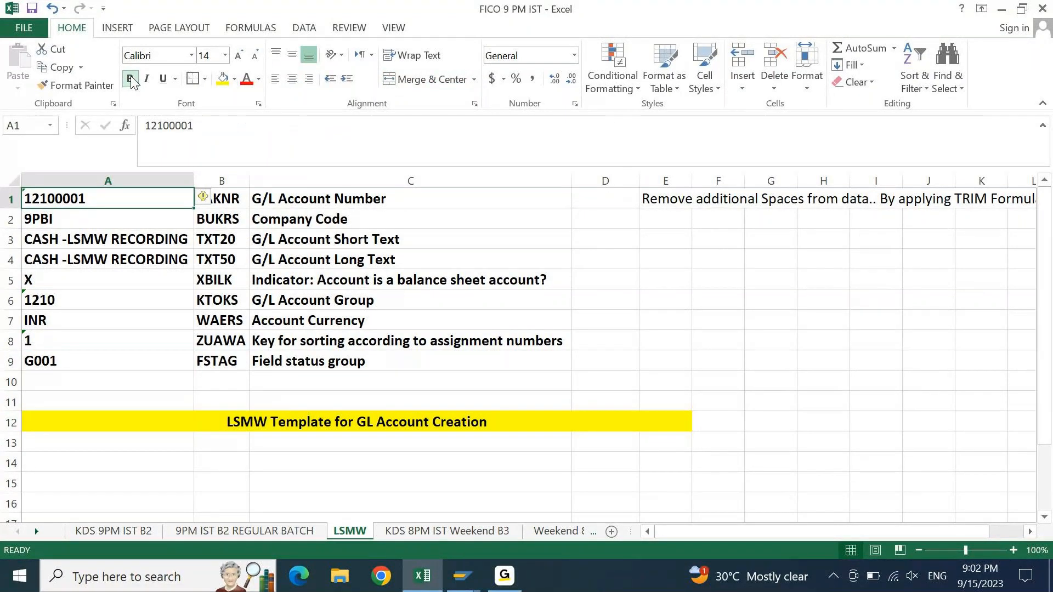
pyautogui.press('Right')
pyautogui.hotkey('ctrl', 'shift', 'Down')
pyautogui.hotkey('ctrl', 'c')
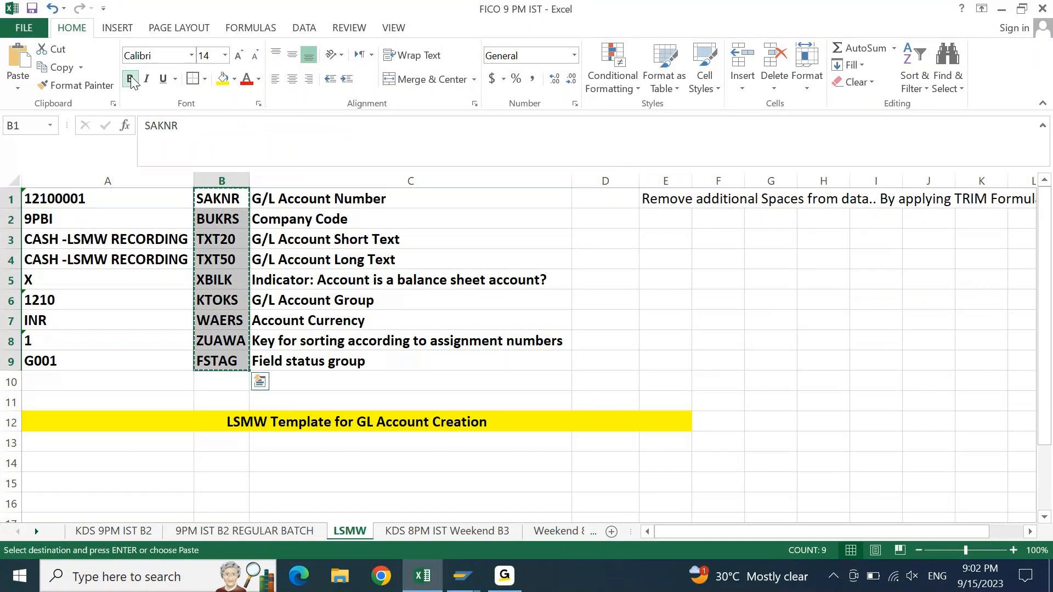
pyautogui.press('Left')
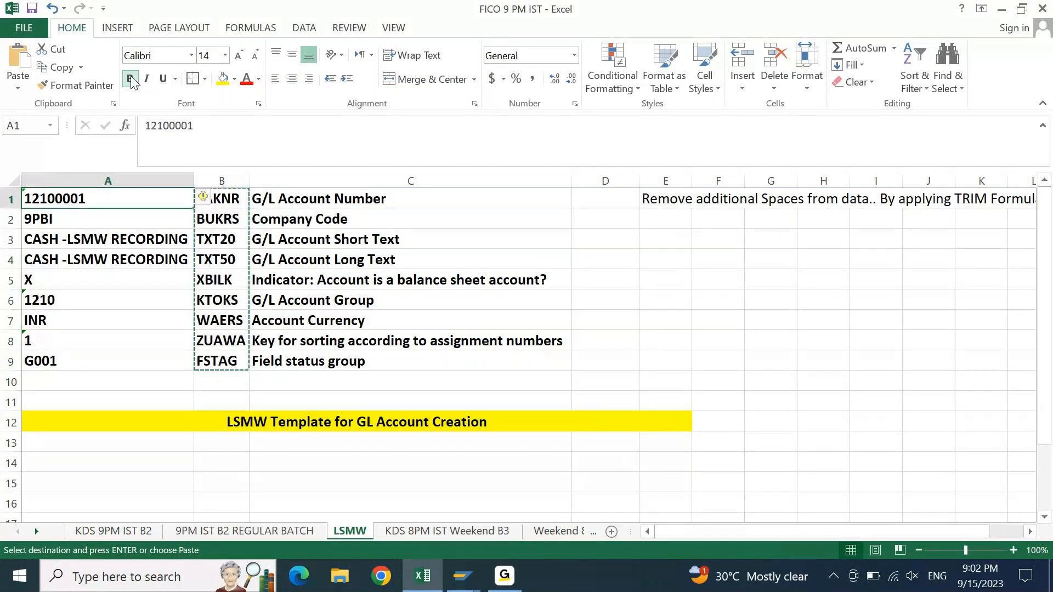
pyautogui.hotkey('ctrl', 'Down')
pyautogui.hotkey('ctrl', 'Down')
pyautogui.press('Down')
pyautogui.press('Down')
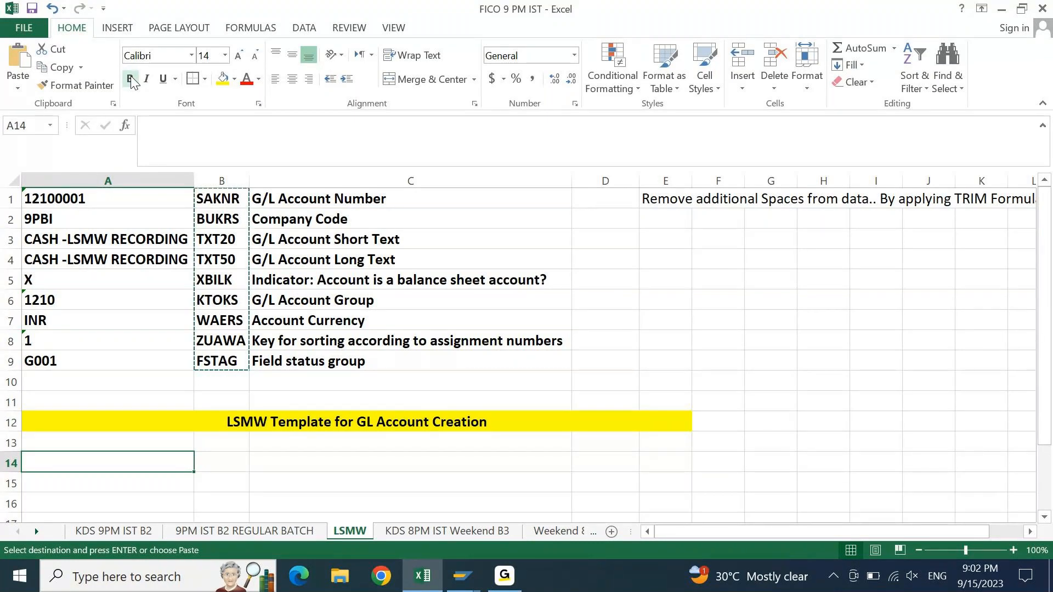
pyautogui.hotkey('ctrl', 'alt', 'v')
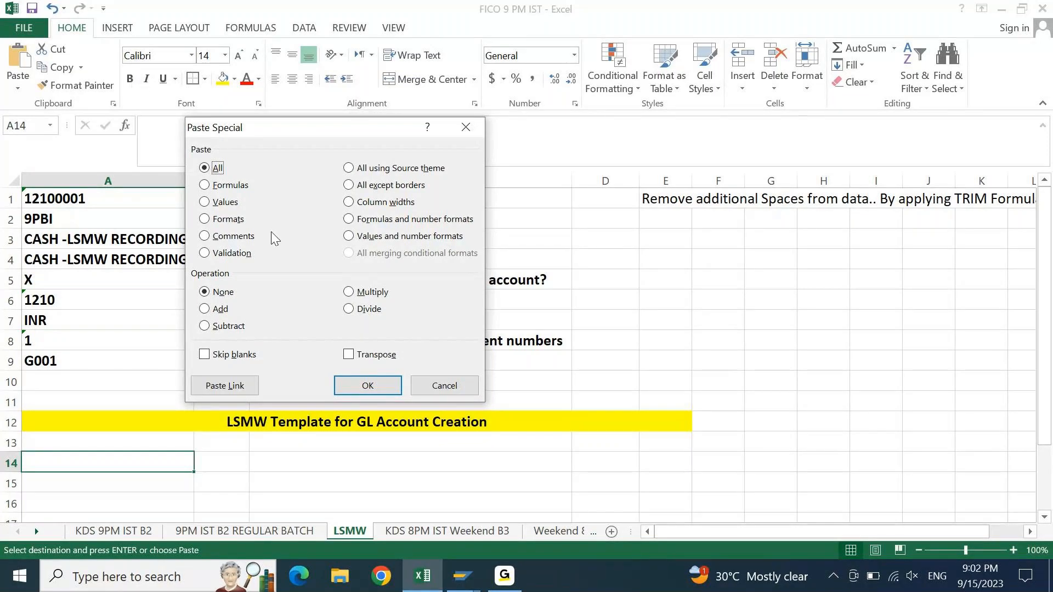
pyautogui.click(356, 361)
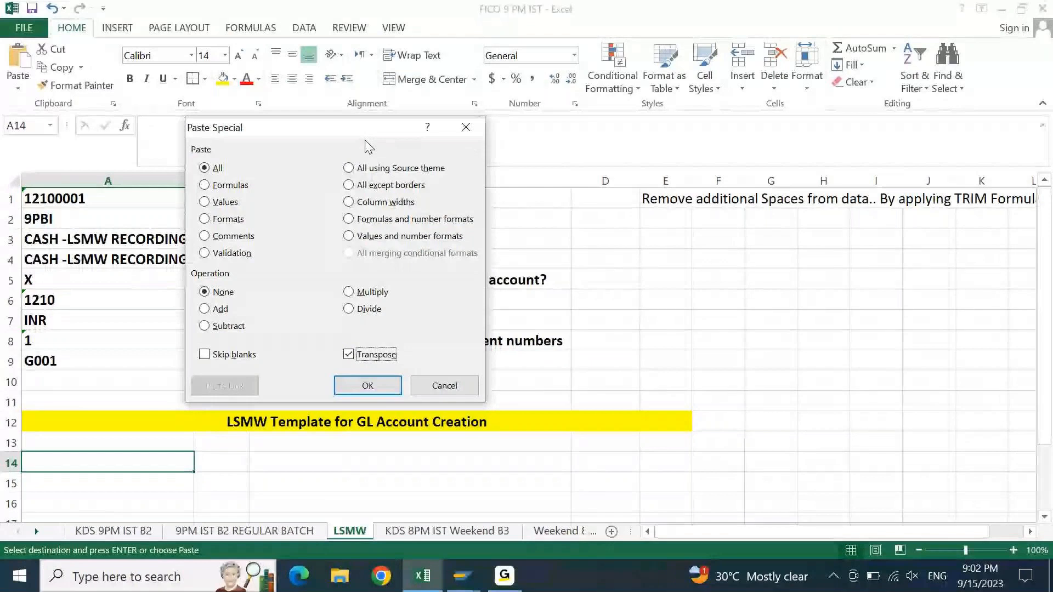
pyautogui.click(360, 384)
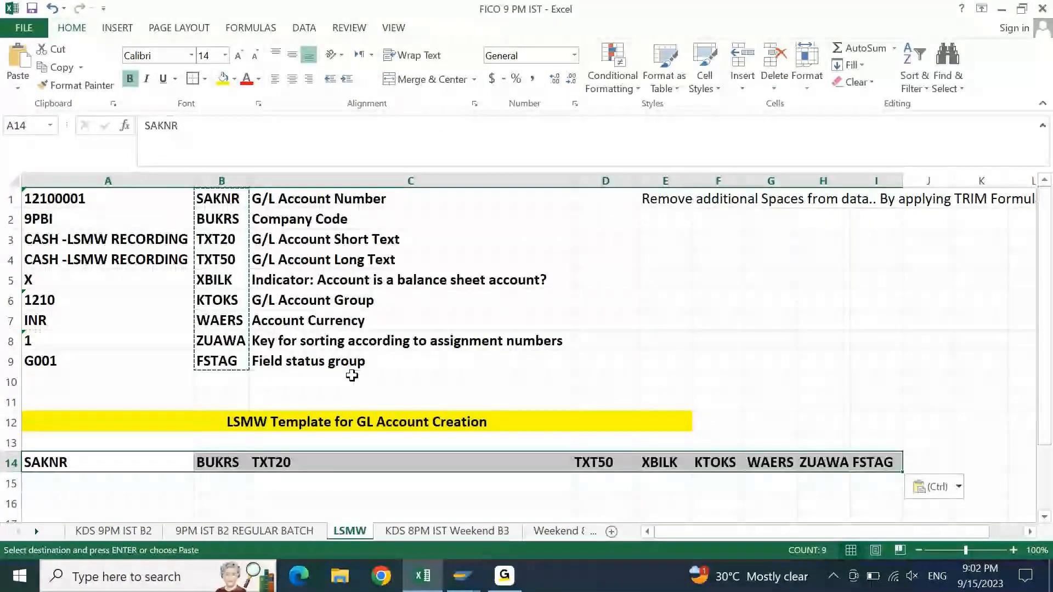
# - Compare the field names in B1:B9 with the transposed headers in row 14
pyautogui.click(305, 283)
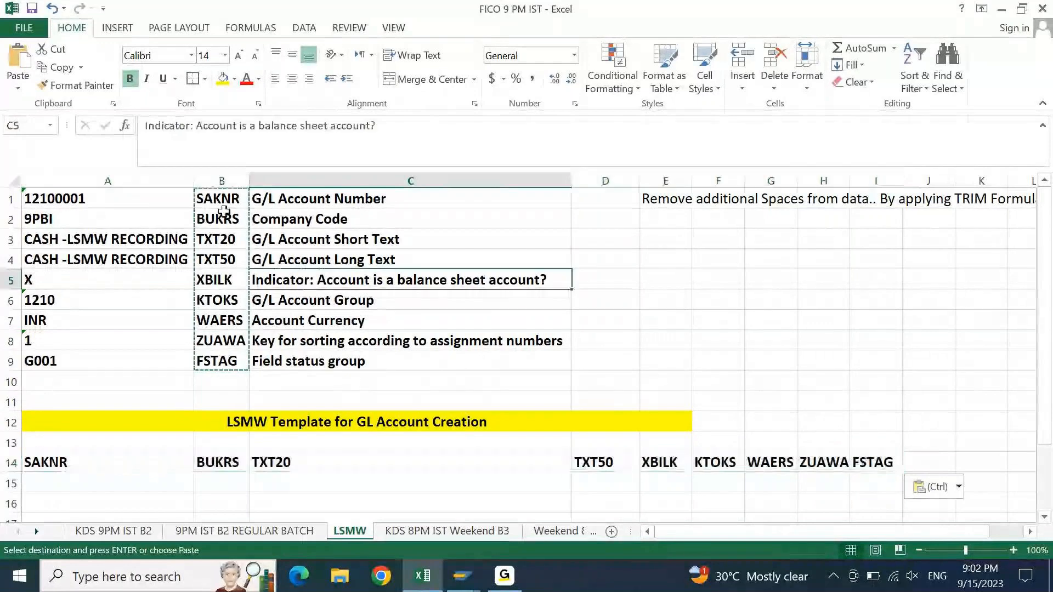
pyautogui.moveTo(223, 200); pyautogui.dragTo(222, 361)
pyautogui.moveTo(103, 466); pyautogui.dragTo(856, 472)
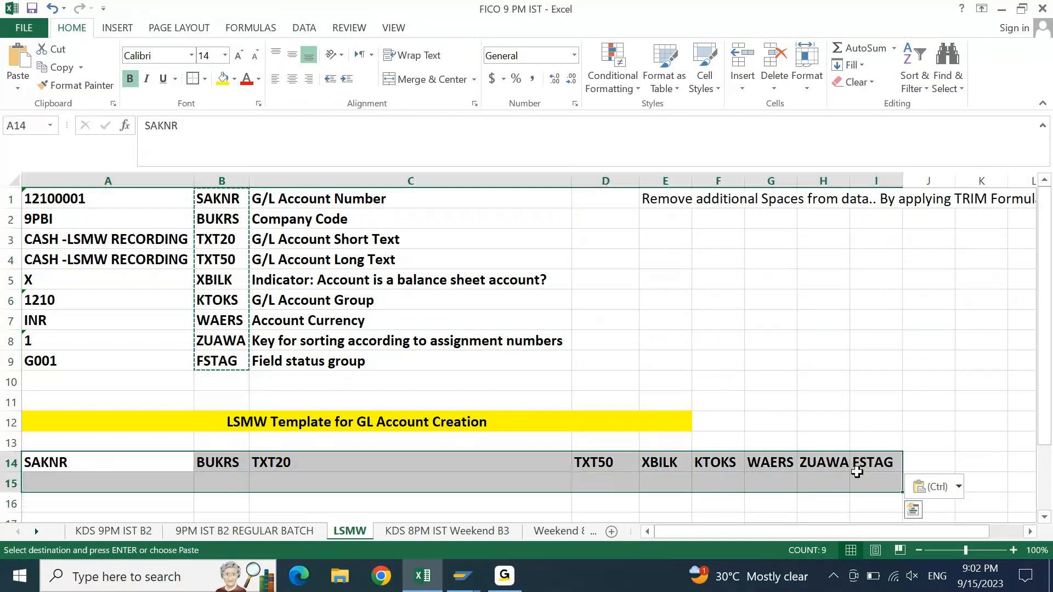
pyautogui.press('Escape')
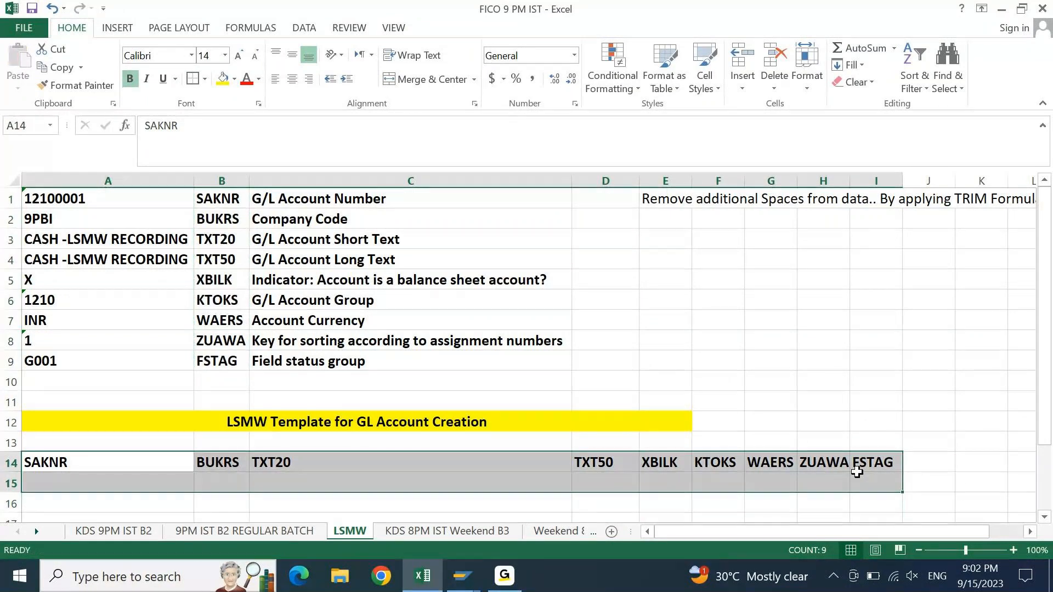
pyautogui.press('Left')
pyautogui.press('F1')
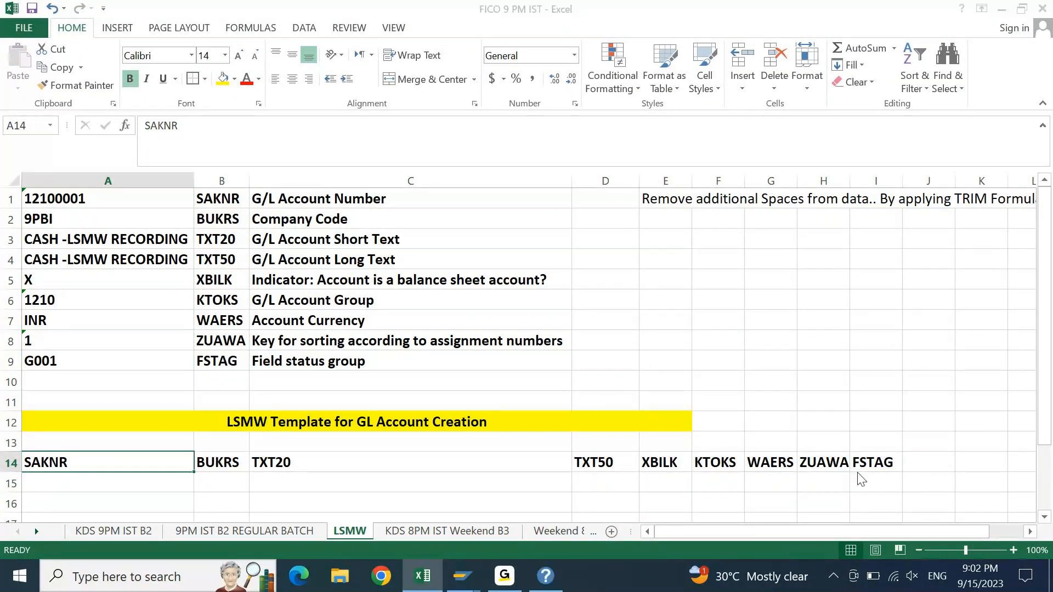
pyautogui.click(291, 463)
pyautogui.click(293, 463)
pyautogui.click(685, 466)
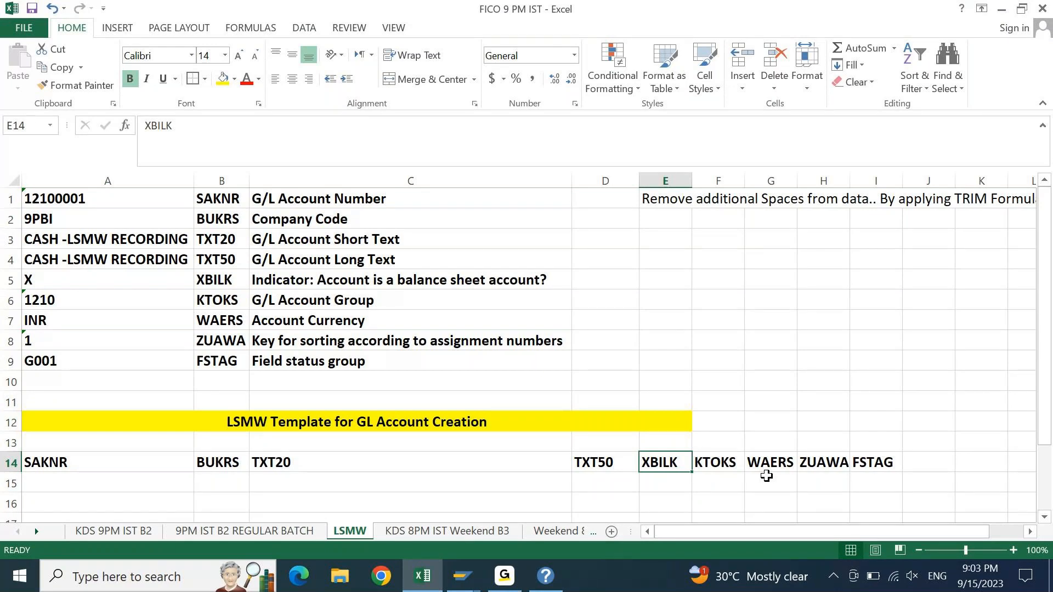
pyautogui.click(112, 482)
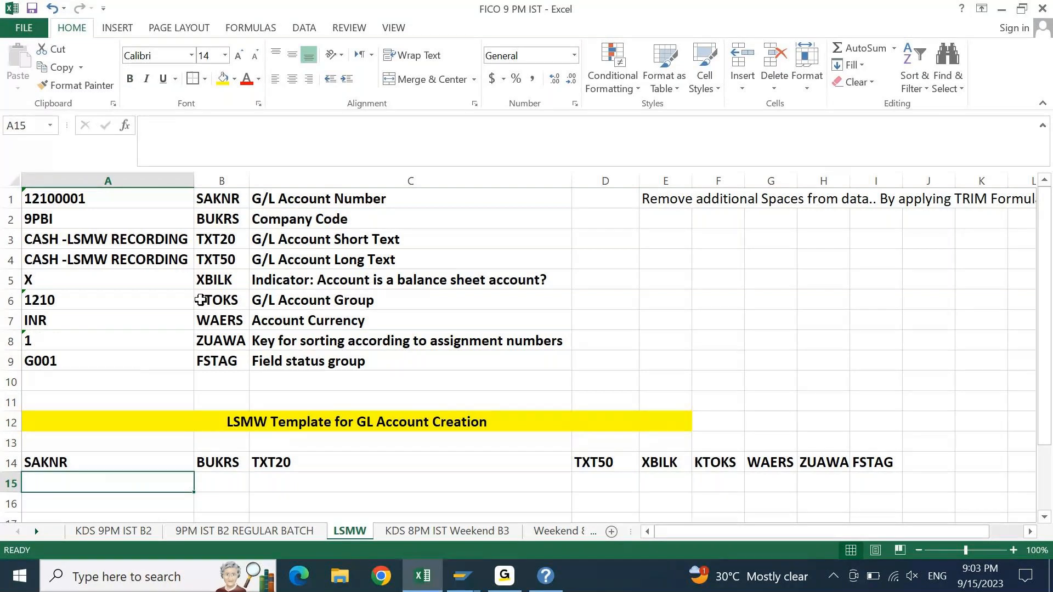
# - Copy the field descriptions in C1:C9 and paste them transposed as a row starting at A15
pyautogui.click(305, 197)
pyautogui.hotkey('ctrl', 'shift', 'Down')
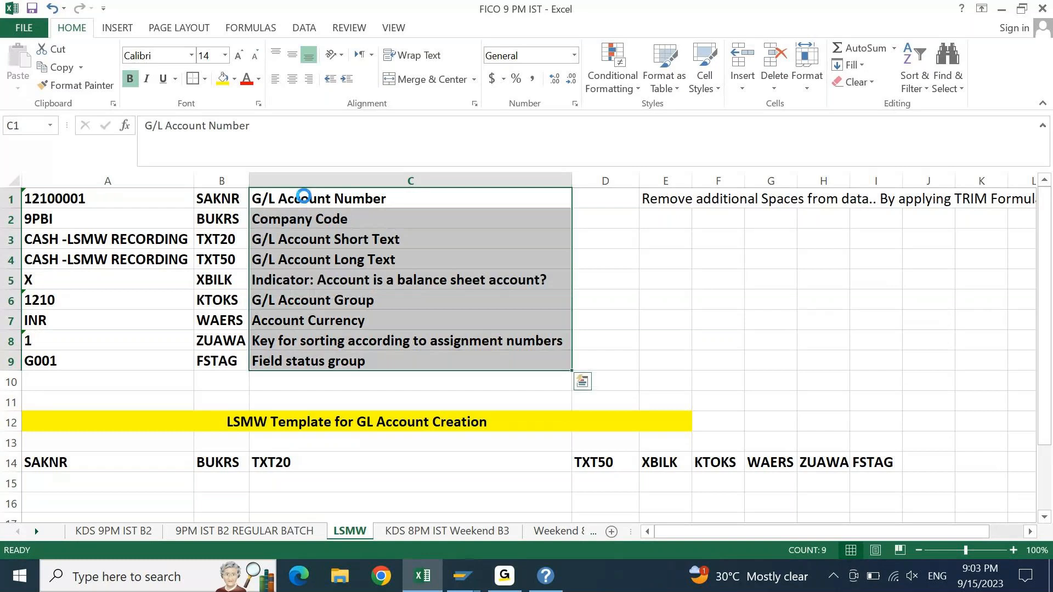
pyautogui.hotkey('ctrl', 'c')
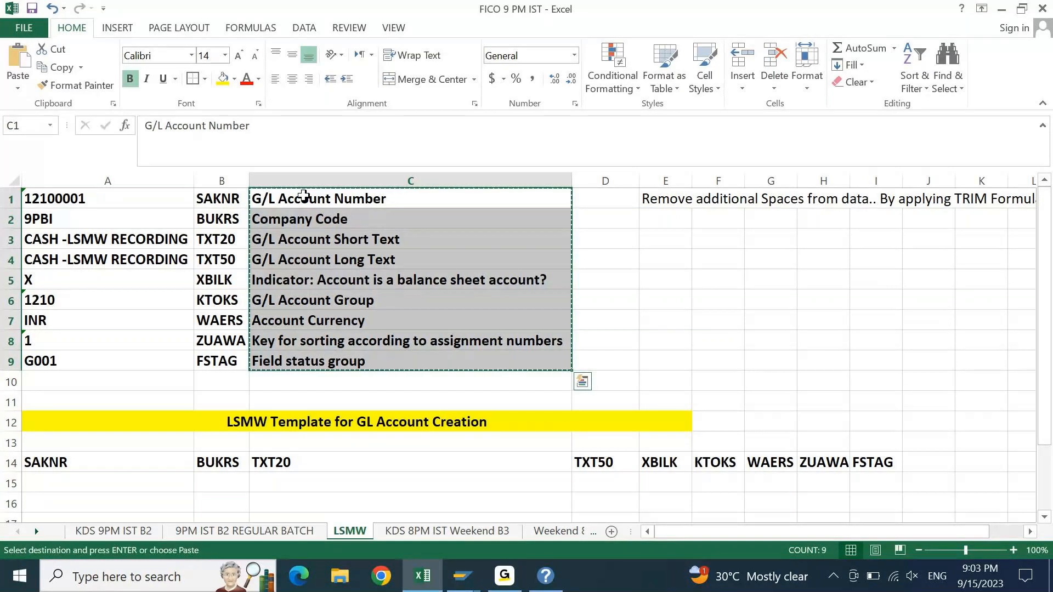
pyautogui.click(64, 492)
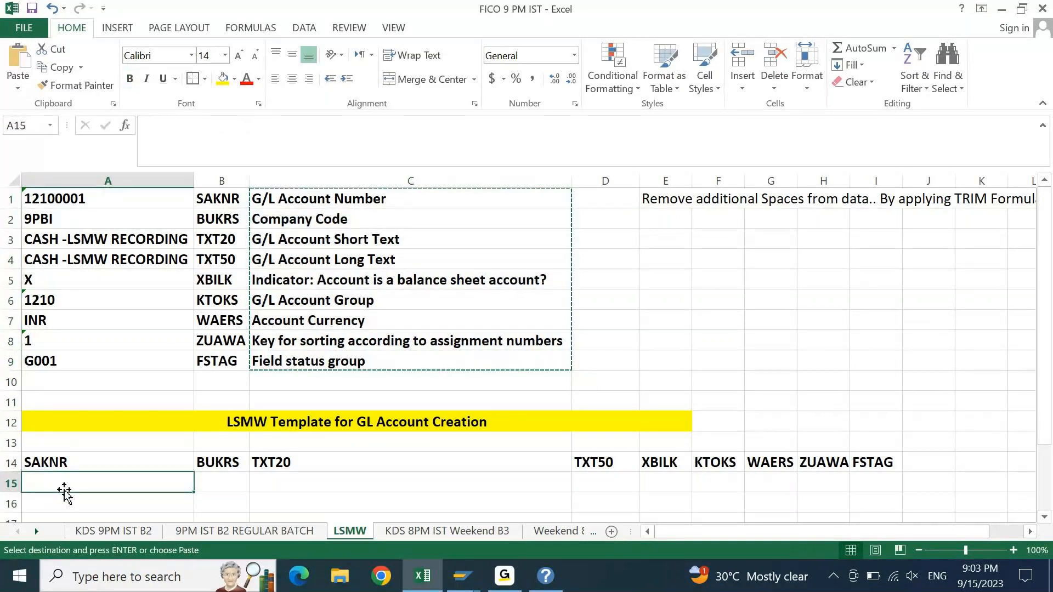
pyautogui.hotkey('ctrl', 'alt', 'v')
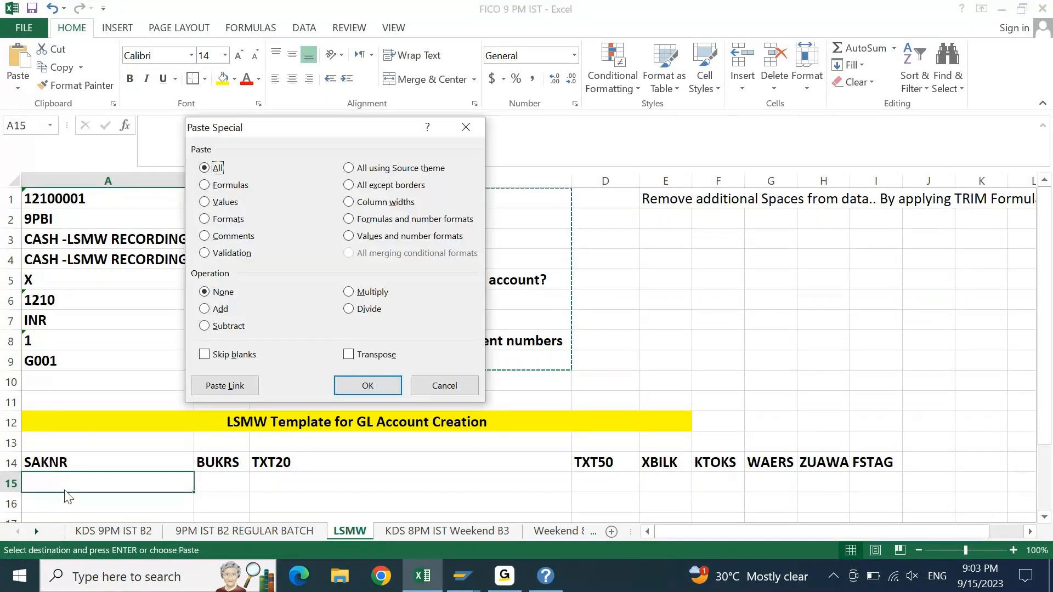
pyautogui.click(391, 356)
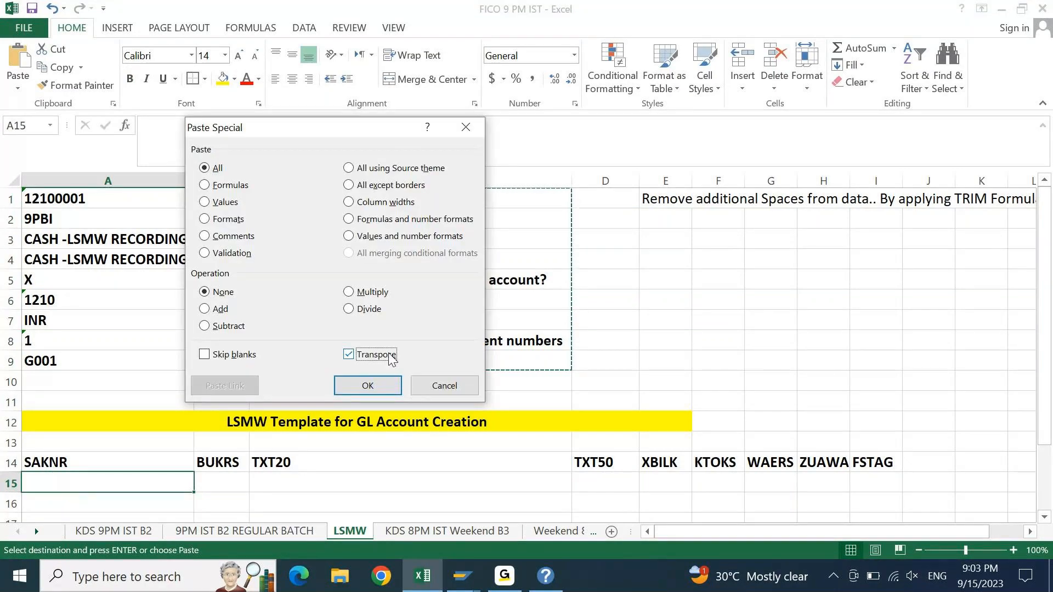
pyautogui.click(372, 385)
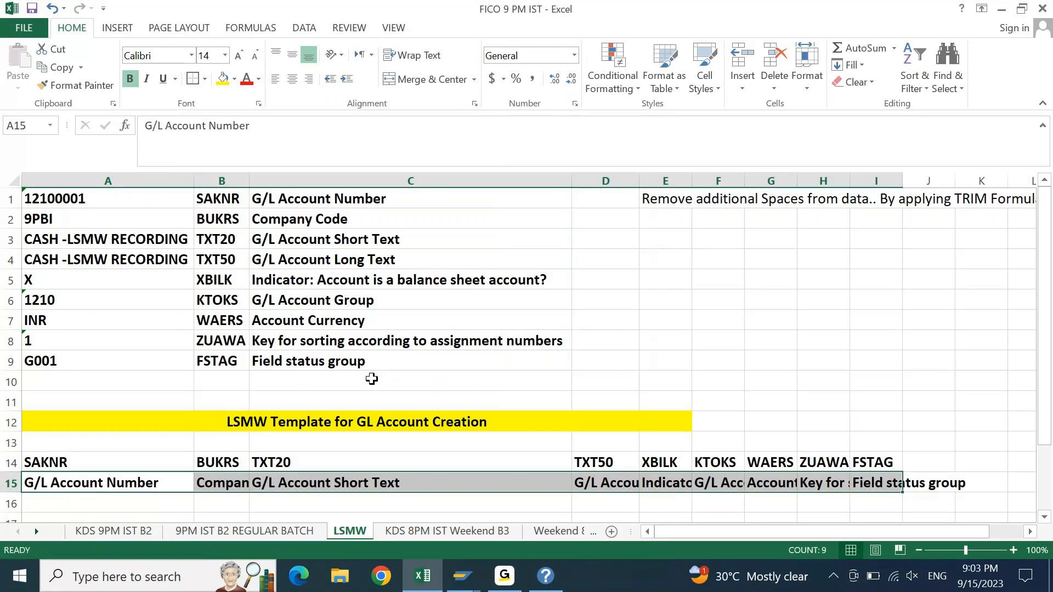
# - AutoFit the column widths to the field names and descriptions in A14:I15
pyautogui.press('Up')
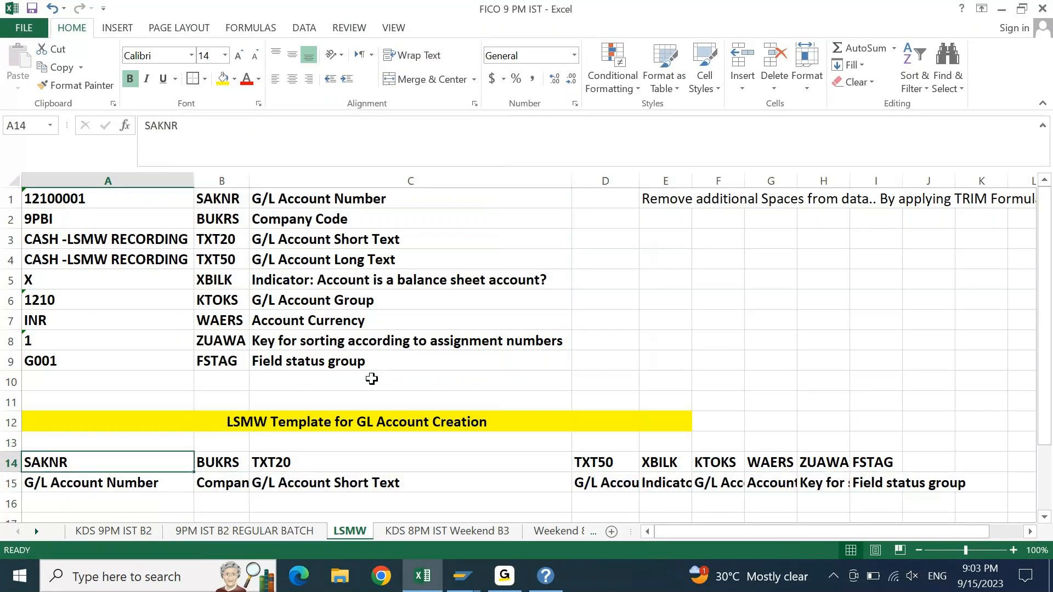
pyautogui.hotkey('ctrl', 'shift', 'Right')
pyautogui.hotkey('shift', 'Down')
pyautogui.hotkey('alt', 'h')
pyautogui.press('o')
pyautogui.press('i')
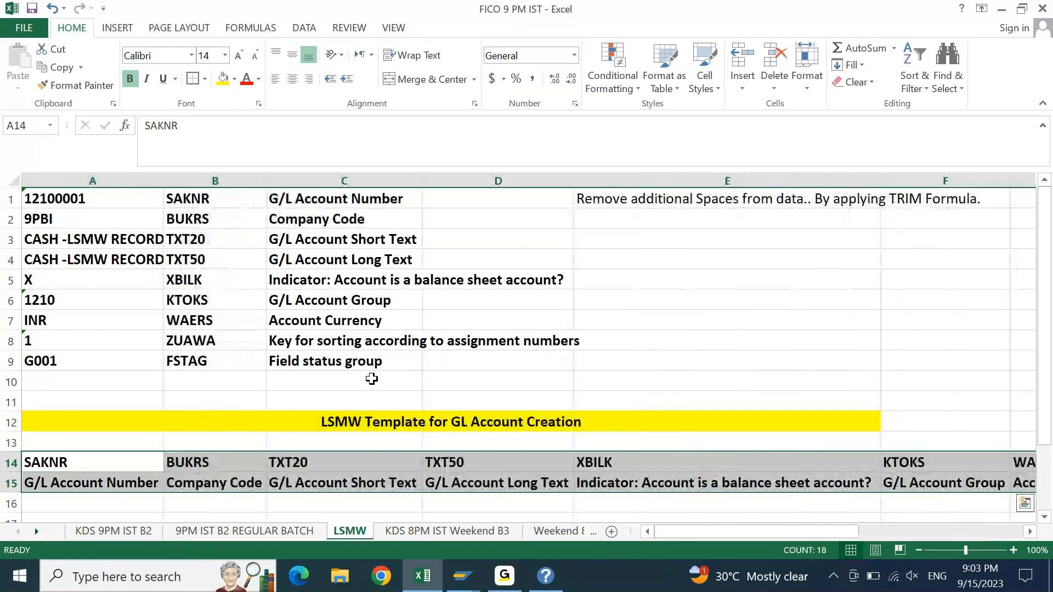
pyautogui.press('Down')
pyautogui.hotkey('ctrl', 'Right')
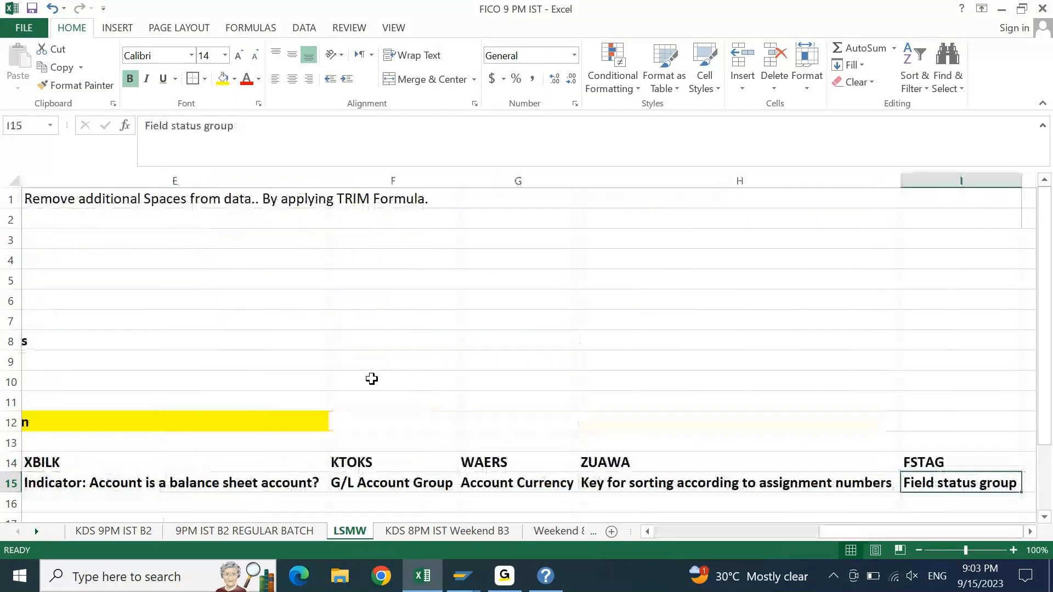
pyautogui.hotkey('ctrl', 'Left')
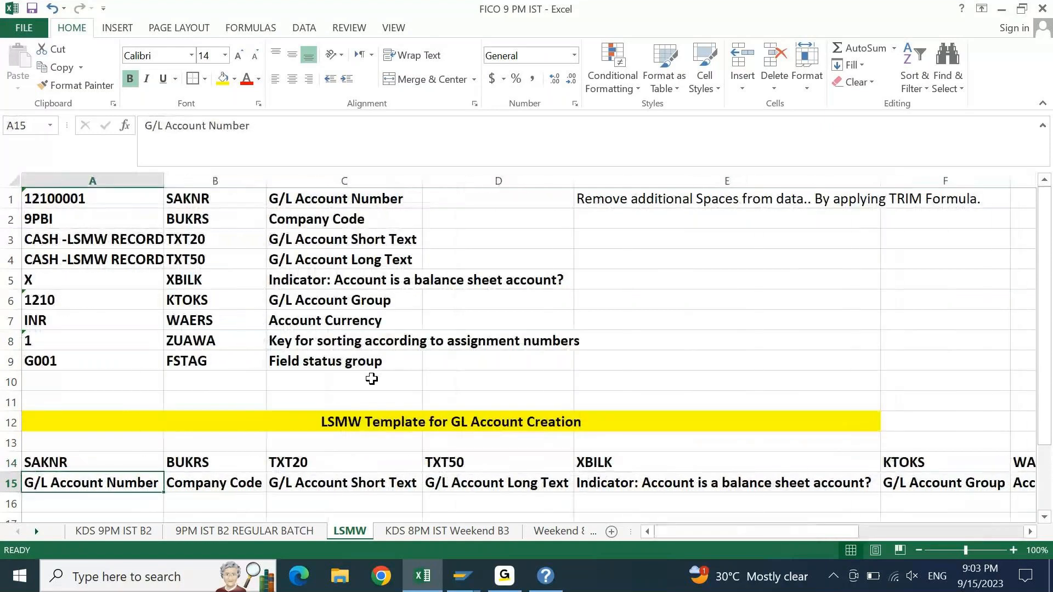
# - Copy the recorded values in A1:A9 and paste them transposed as a row starting at A16
pyautogui.press('Up')
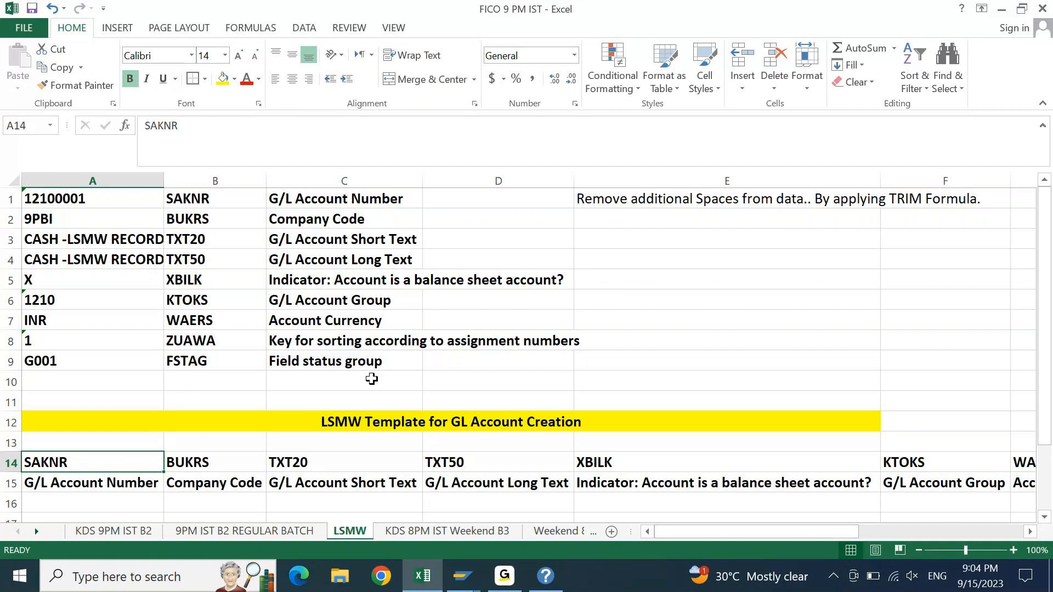
pyautogui.press('Up')
pyautogui.press('Up')
pyautogui.press('Up')
pyautogui.press('Up')
pyautogui.press('Up')
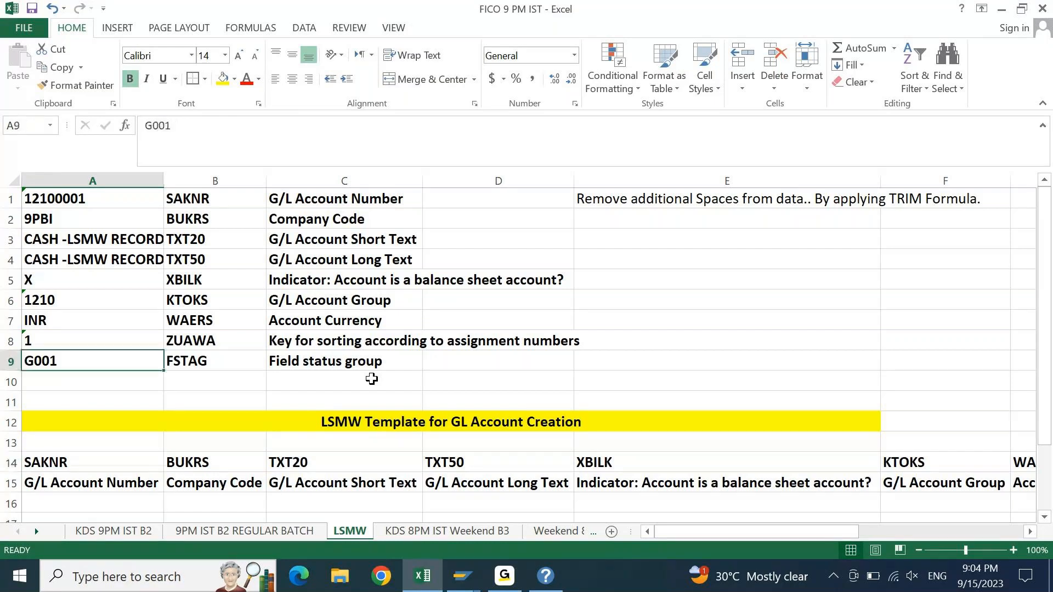
pyautogui.hotkey('ctrl', 'Up')
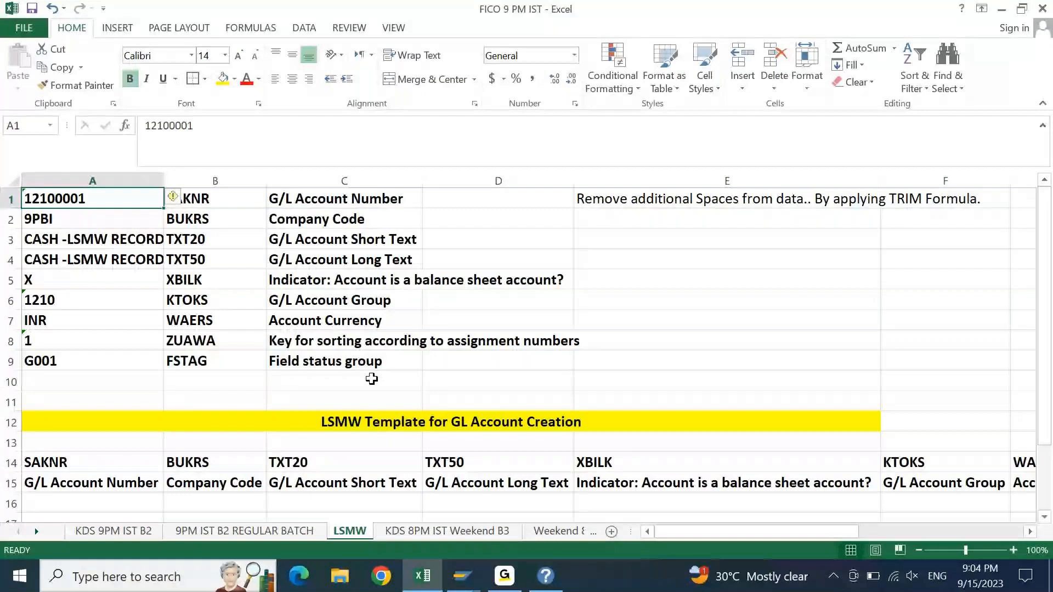
pyautogui.hotkey('ctrl', 'shift', 'Down')
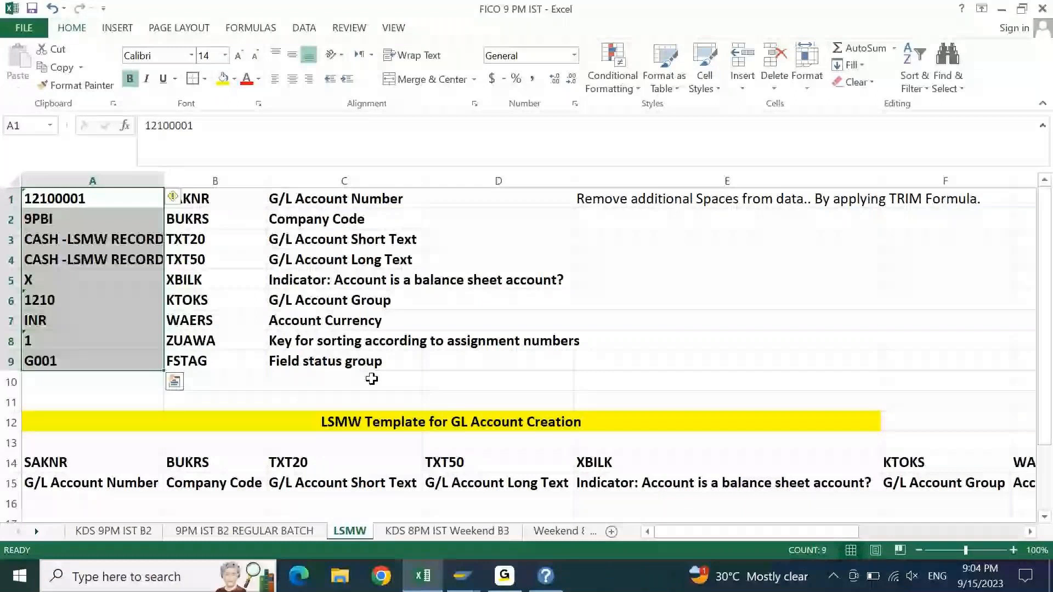
pyautogui.hotkey('ctrl', 'c')
pyautogui.press('Down')
pyautogui.press('Down')
pyautogui.press('Down')
pyautogui.press('Down')
pyautogui.press('Down')
pyautogui.press('Down')
pyautogui.press('Down')
pyautogui.press('Down')
pyautogui.press('Down')
pyautogui.press('Down')
pyautogui.press('Down')
pyautogui.press('Down')
pyautogui.press('Down')
pyautogui.press('Down')
pyautogui.press('Down')
pyautogui.press('Down')
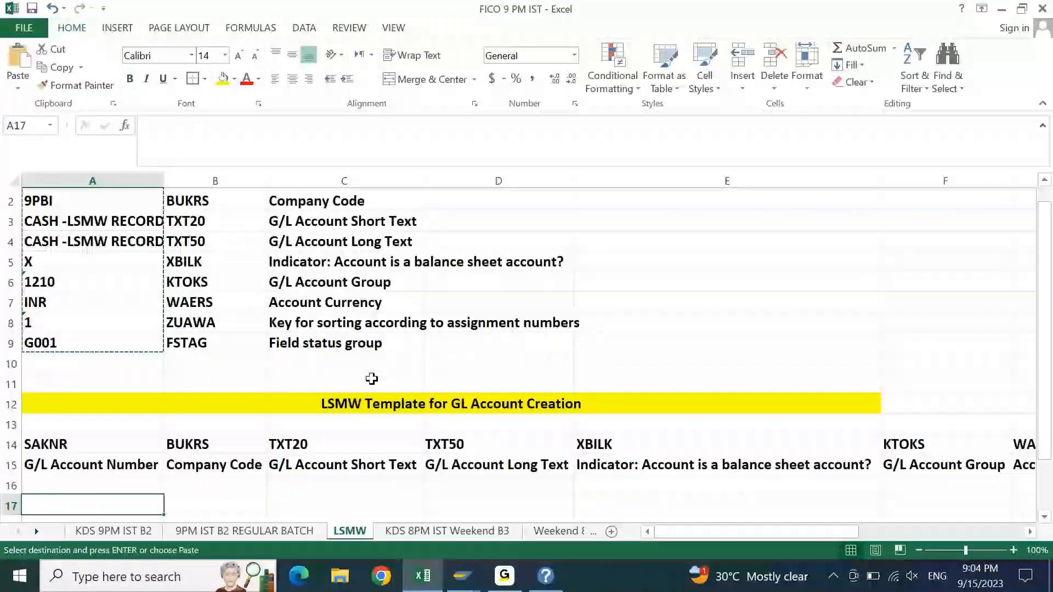
pyautogui.press('Down')
pyautogui.press('Down')
pyautogui.press('Up')
pyautogui.press('Up')
pyautogui.press('Up')
pyautogui.hotkey('ctrl', 'alt', 'v')
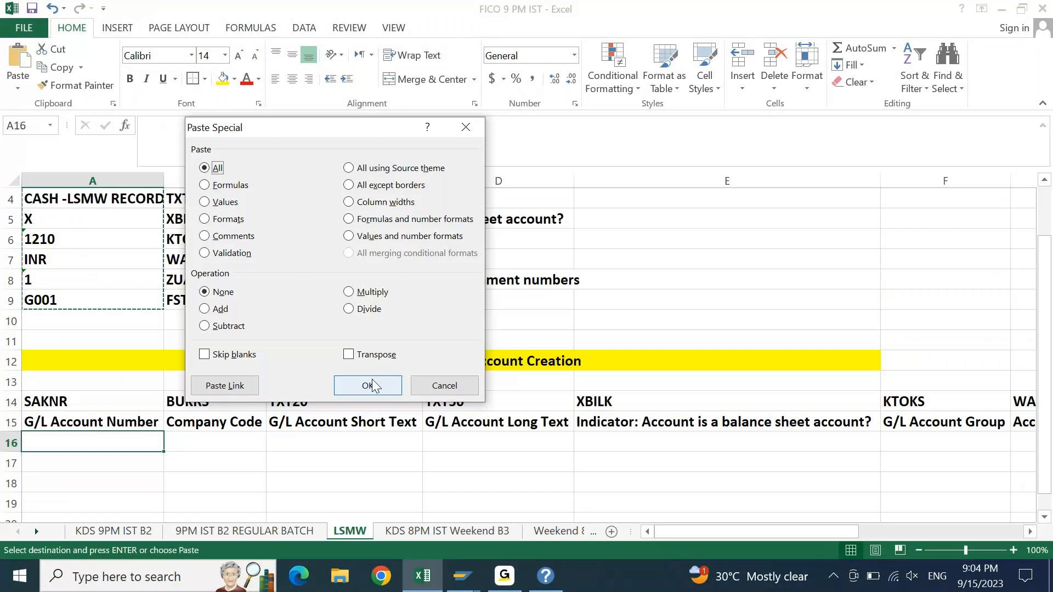
pyautogui.hotkey('alt', 'e')
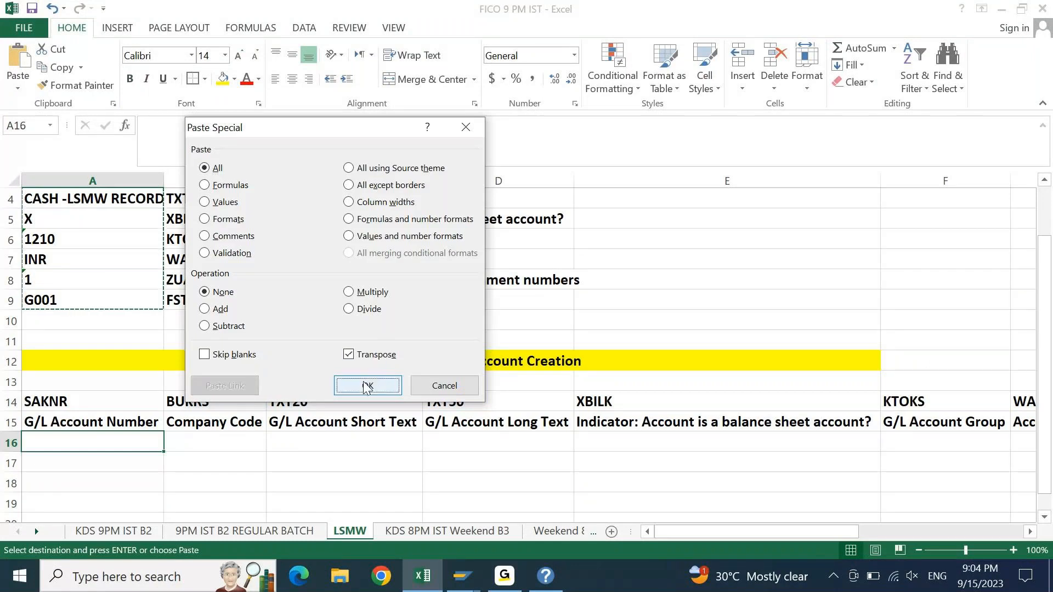
pyautogui.click(367, 386)
pyautogui.press('Escape')
# - AutoFit the column widths to the complete template block A14:I16, including the recorded values
pyautogui.press('Up')
pyautogui.press('Up')
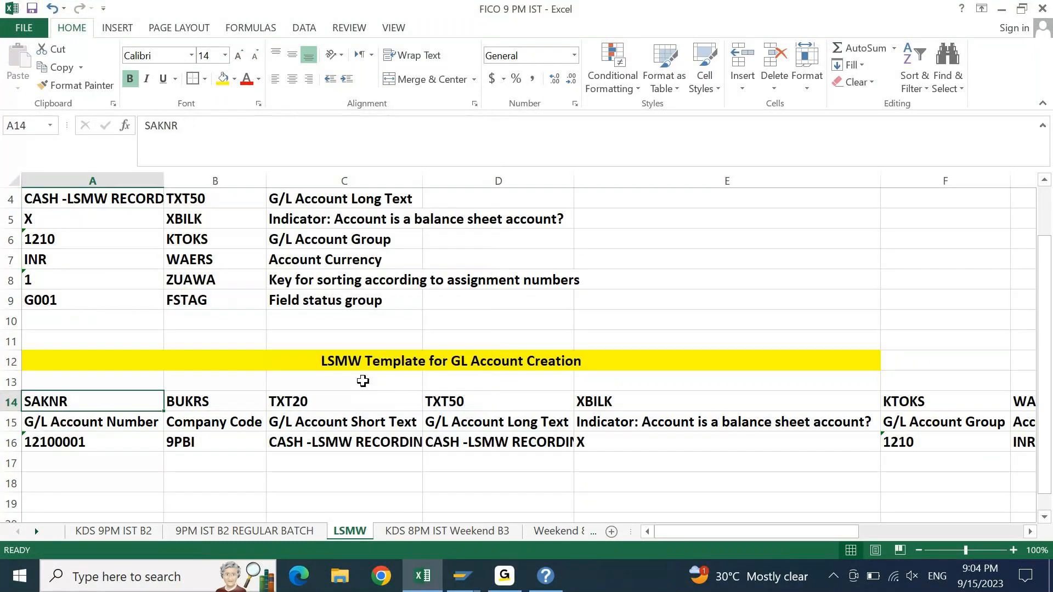
pyautogui.hotkey('ctrl', 'shift', 'Right')
pyautogui.hotkey('ctrl', 'shift', 'Down')
pyautogui.hotkey('alt', 'o')
pyautogui.press('c')
pyautogui.press('a')
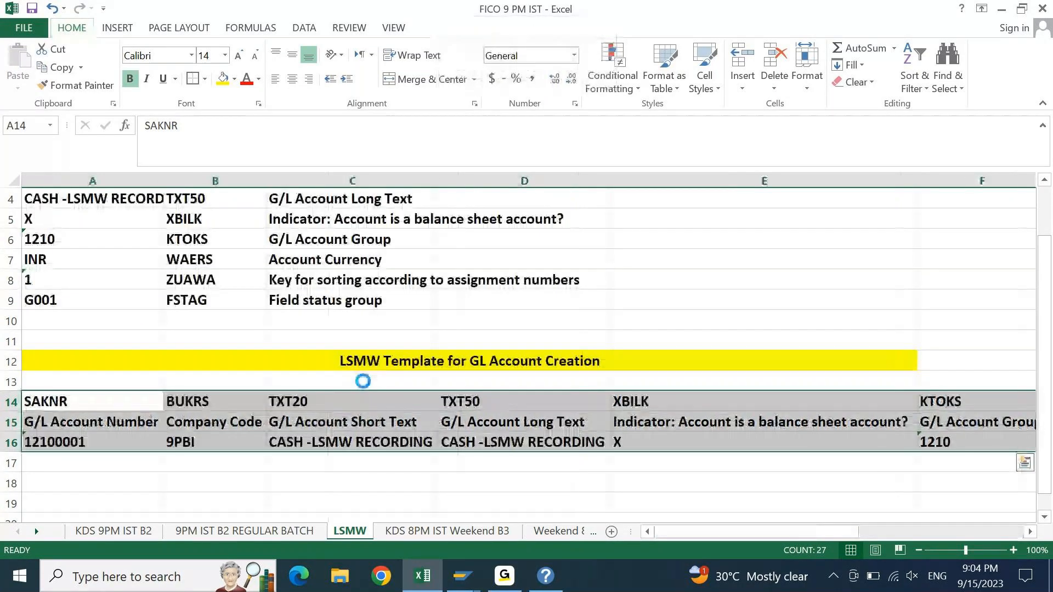
# - Fill the two header rows A14:I15 with the standard light green color
pyautogui.press('Left')
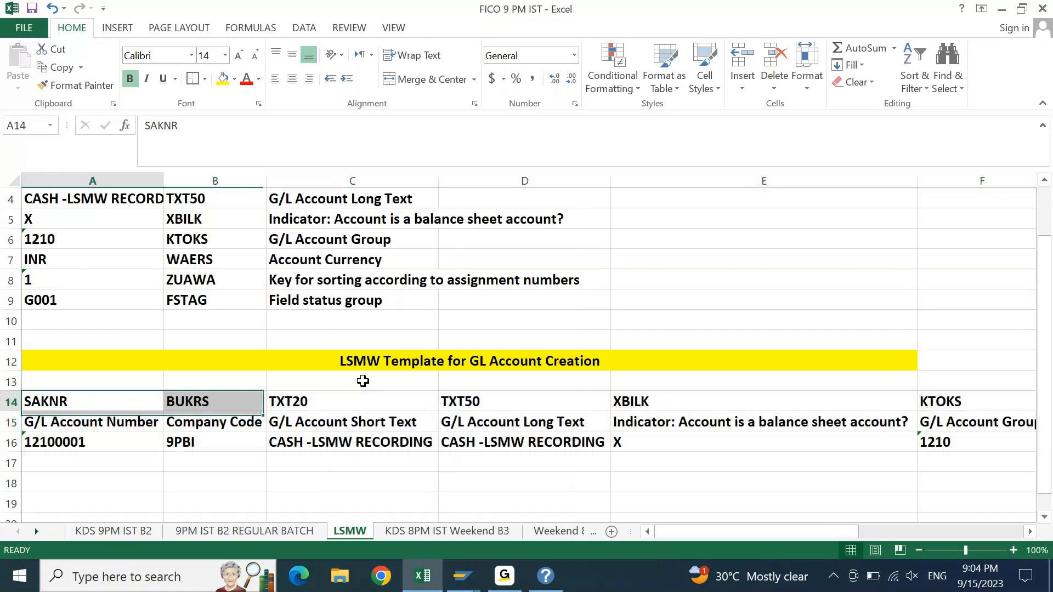
pyautogui.hotkey('ctrl', 'shift', 'Right')
pyautogui.hotkey('shift', 'Down')
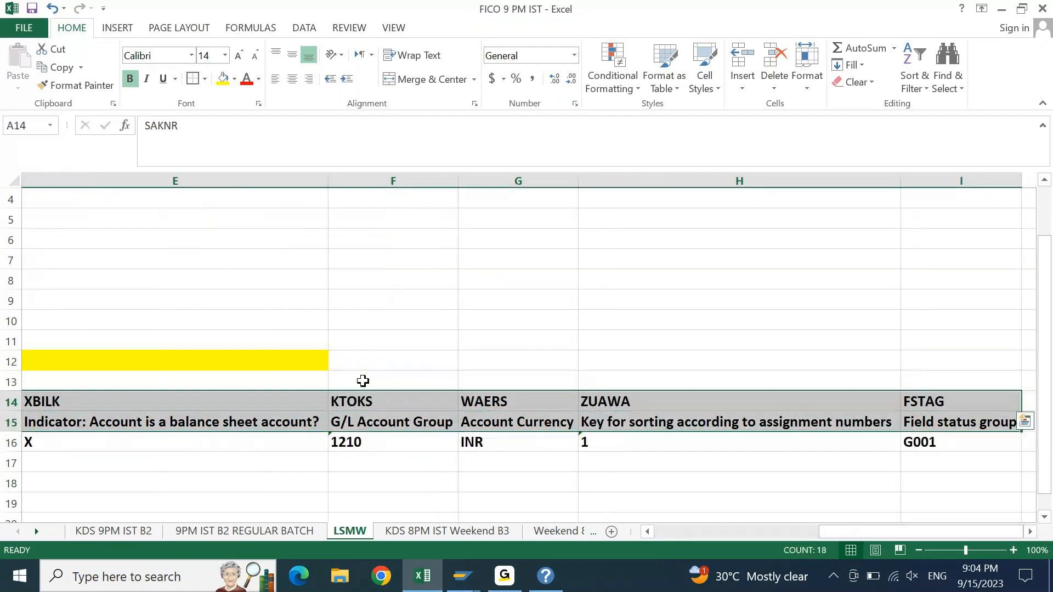
pyautogui.click(234, 78)
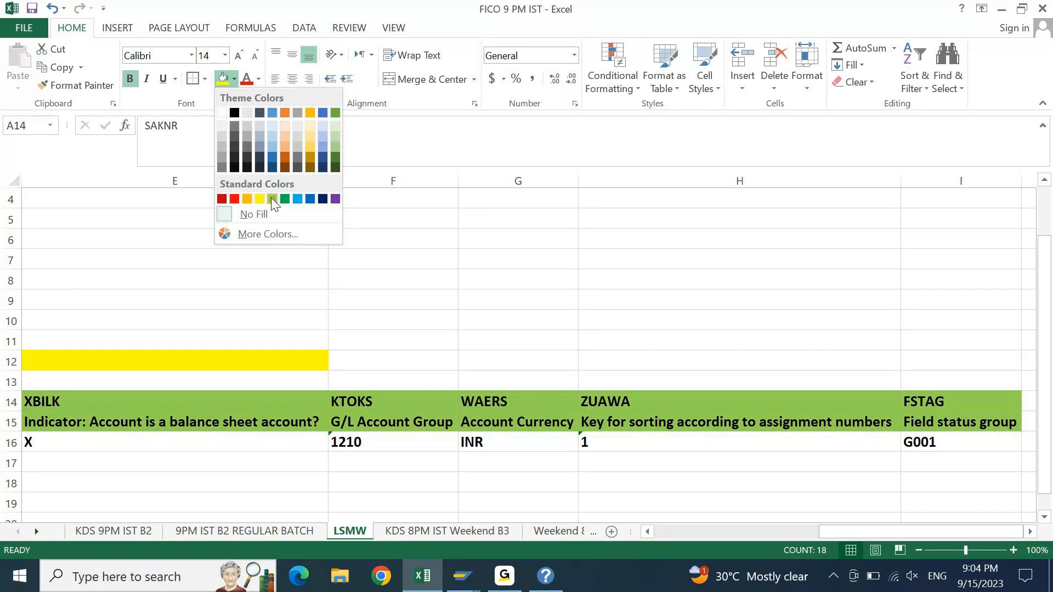
pyautogui.click(271, 199)
pyautogui.press('Left')
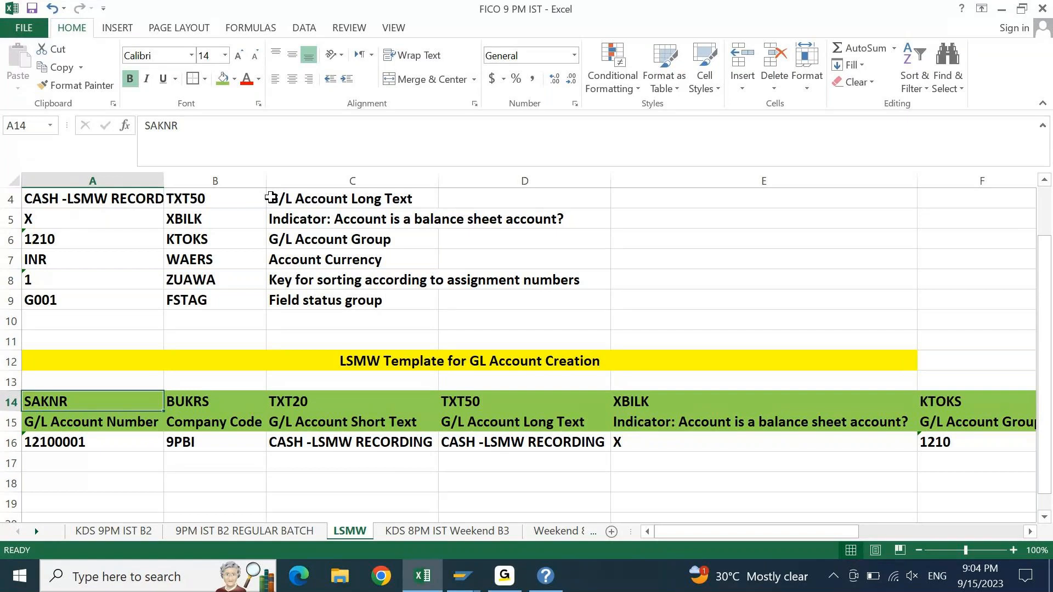
# - Select the row of recorded values in A16:I16 under the headers
pyautogui.press('Down')
pyautogui.press('Down')
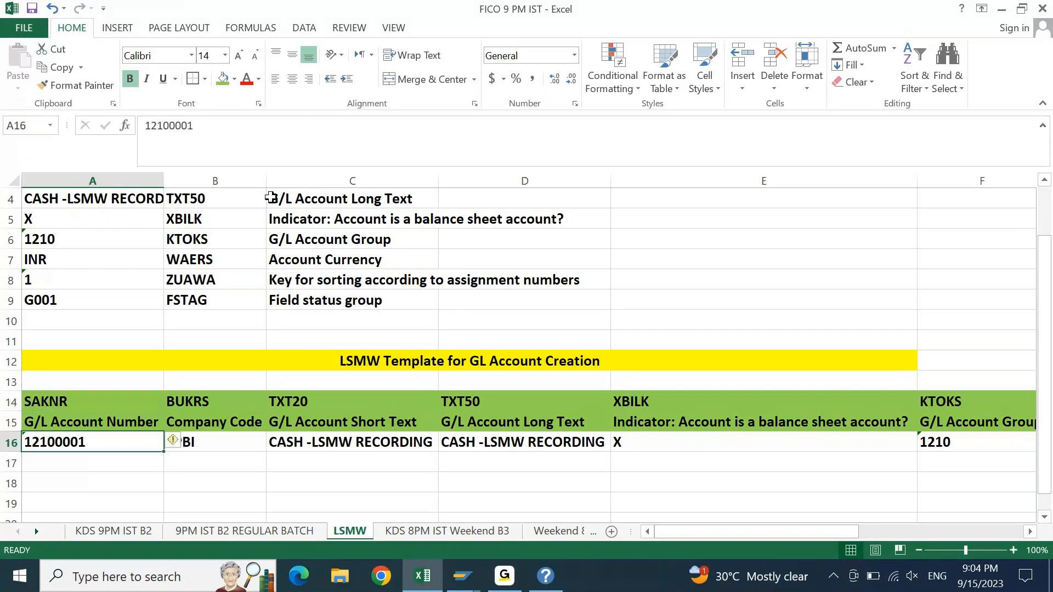
pyautogui.hotkey('ctrl', 'shift', 'Right')
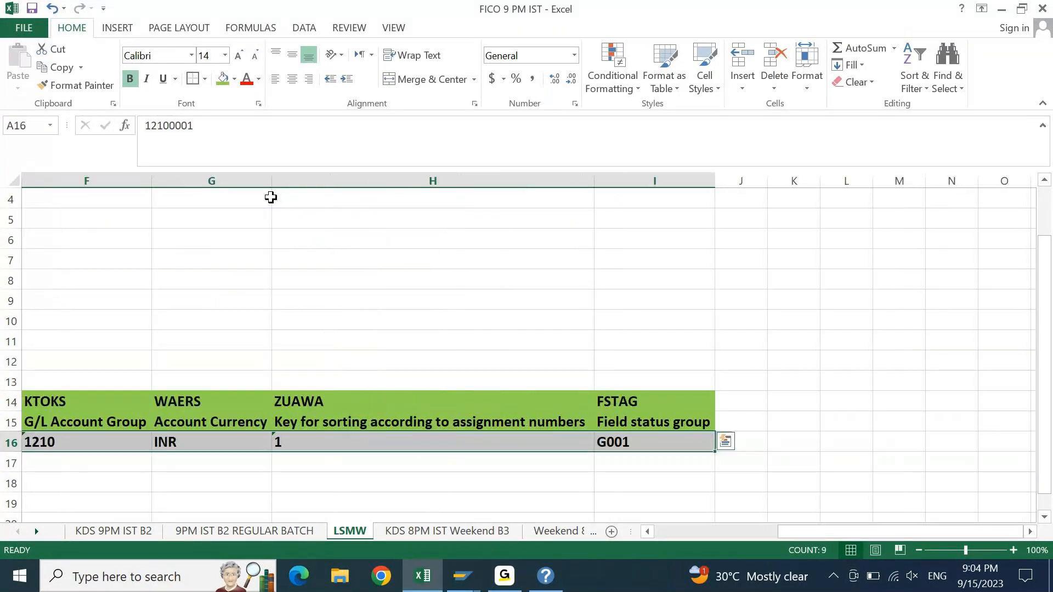
# - Fill the sample data row 16 of the GL account template with the standard light blue colour
pyautogui.click(235, 82)
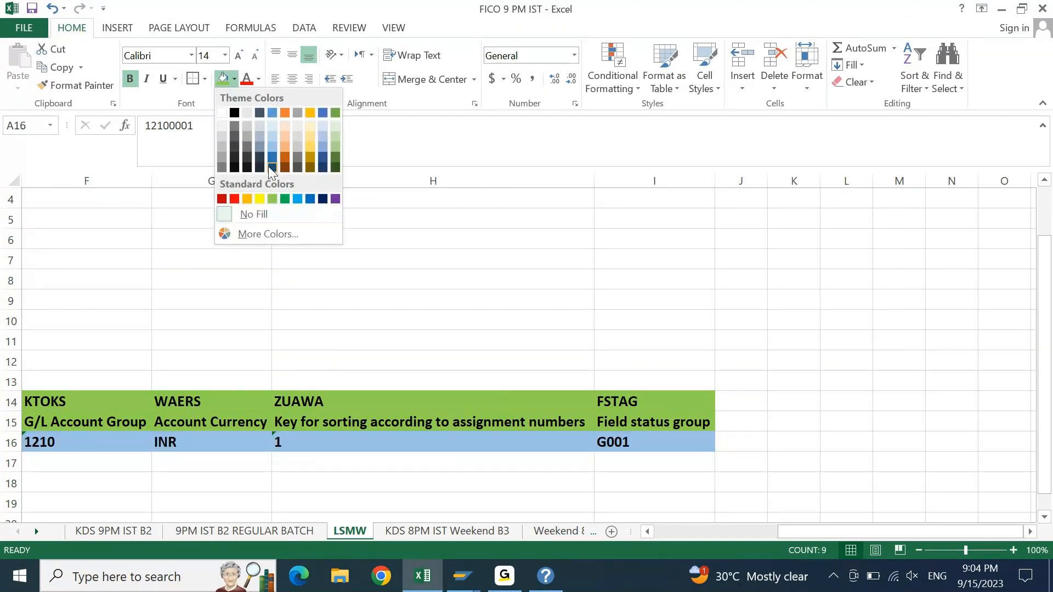
pyautogui.click(298, 202)
pyautogui.press('Down')
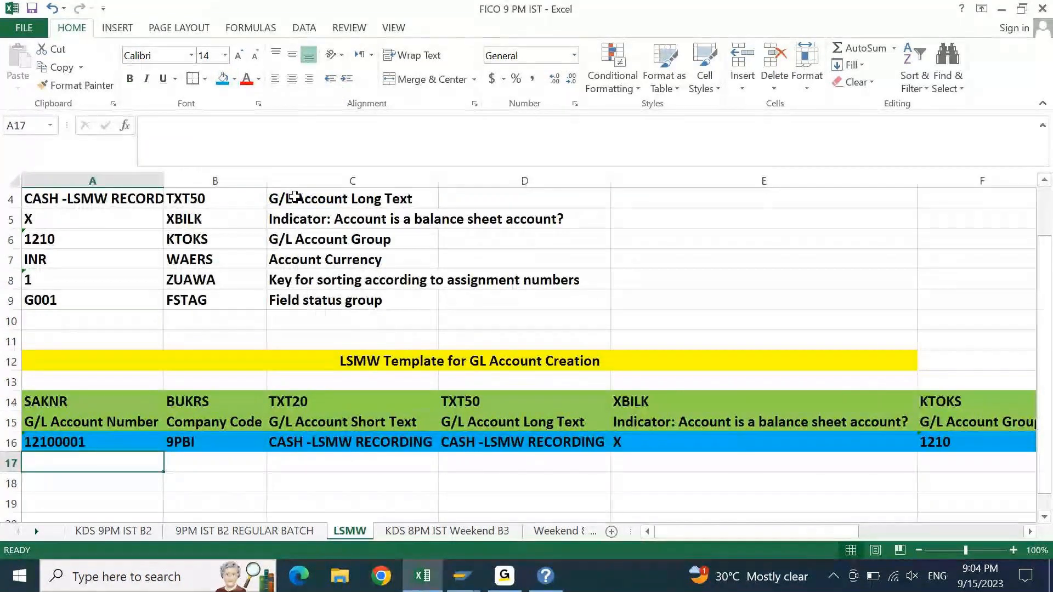
pyautogui.press('Down')
pyautogui.press('Down')
pyautogui.press('Down')
pyautogui.press('Down')
pyautogui.press('Down')
pyautogui.press('Down')
pyautogui.press('Down')
pyautogui.press('Down')
pyautogui.press('Down')
pyautogui.press('Down')
pyautogui.press('Down')
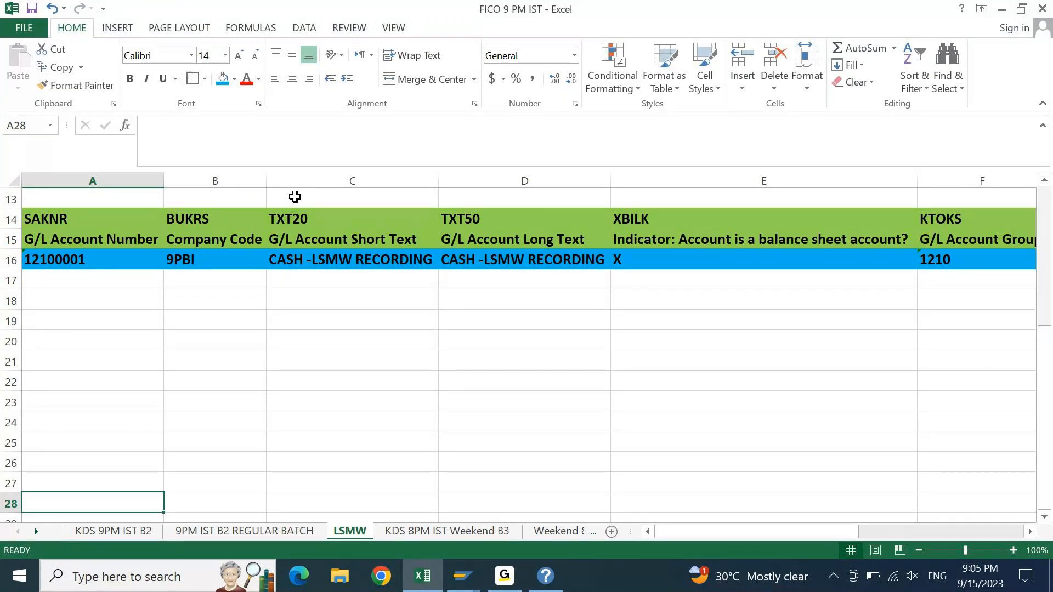
pyautogui.hotkey('ctrl', 'Up')
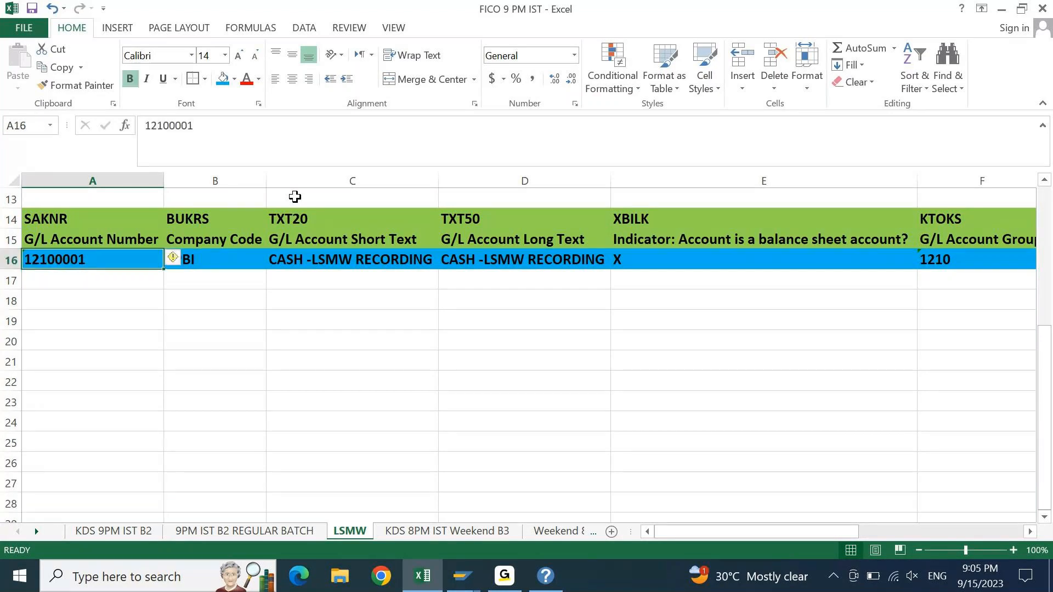
pyautogui.hotkey('ctrl', 'Up')
pyautogui.hotkey('ctrl', 'Up')
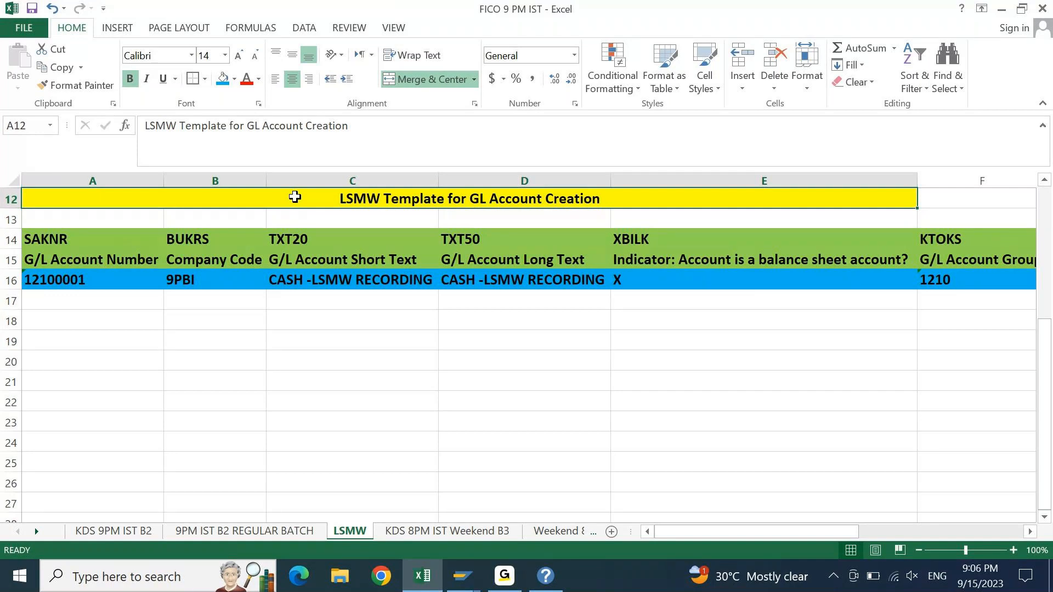
# - Review the template's technical field names, descriptions and sample values from SAKNR through ZUAWA
pyautogui.hotkey('ctrl', 'c')
pyautogui.press('Down')
pyautogui.press('Down')
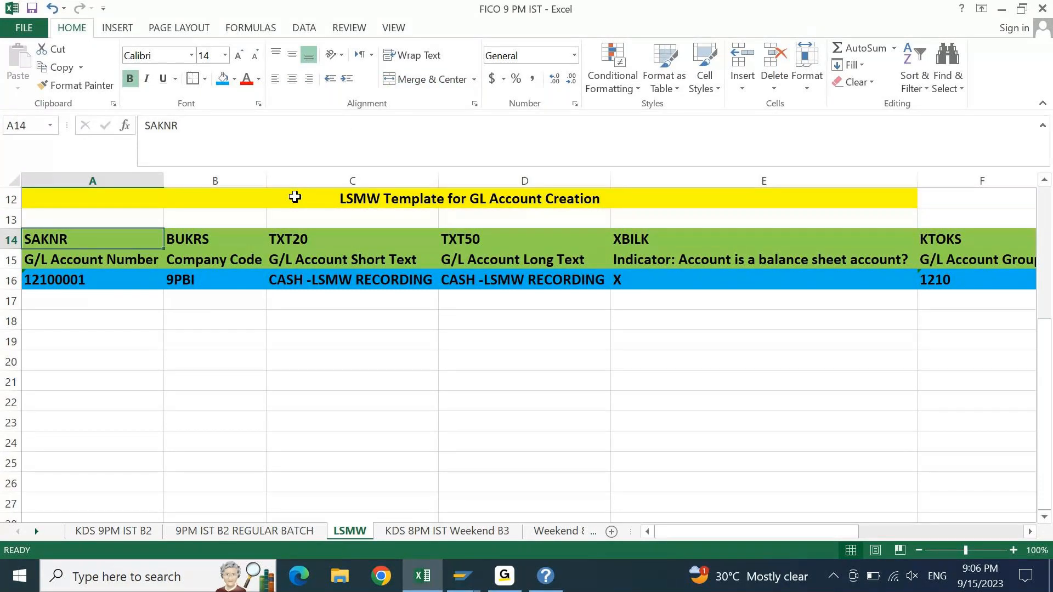
pyautogui.press('Down')
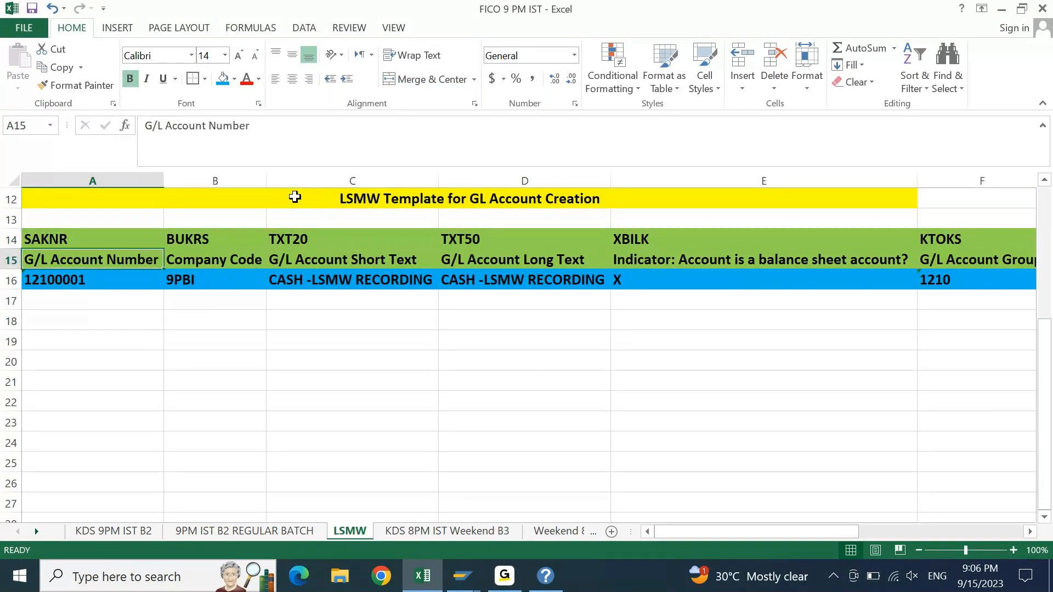
pyautogui.press('Down')
pyautogui.press('Down')
pyautogui.press('Down')
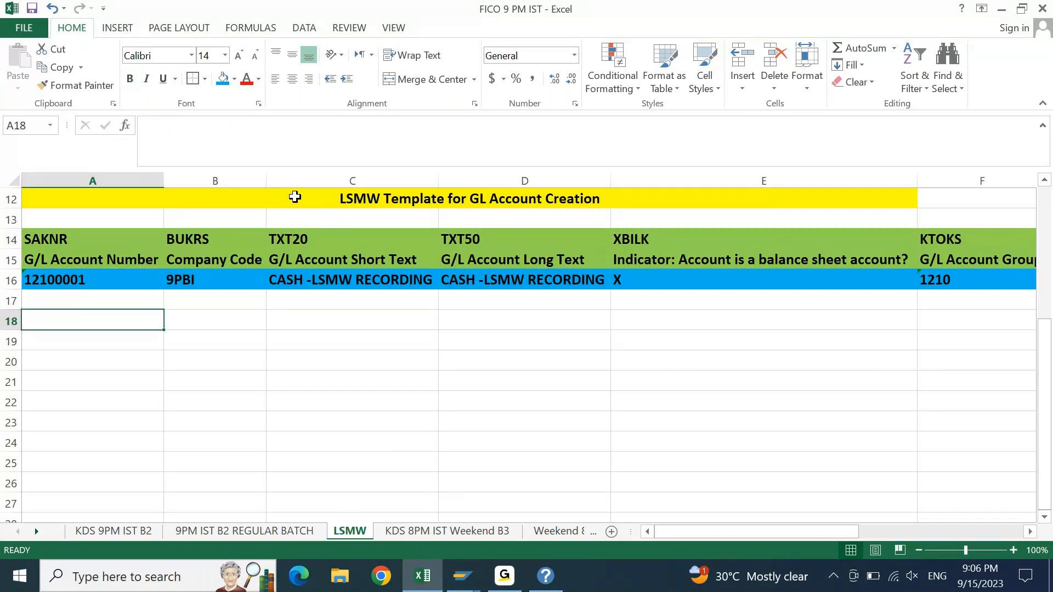
pyautogui.press('Up')
pyautogui.press('Up')
pyautogui.press('Right')
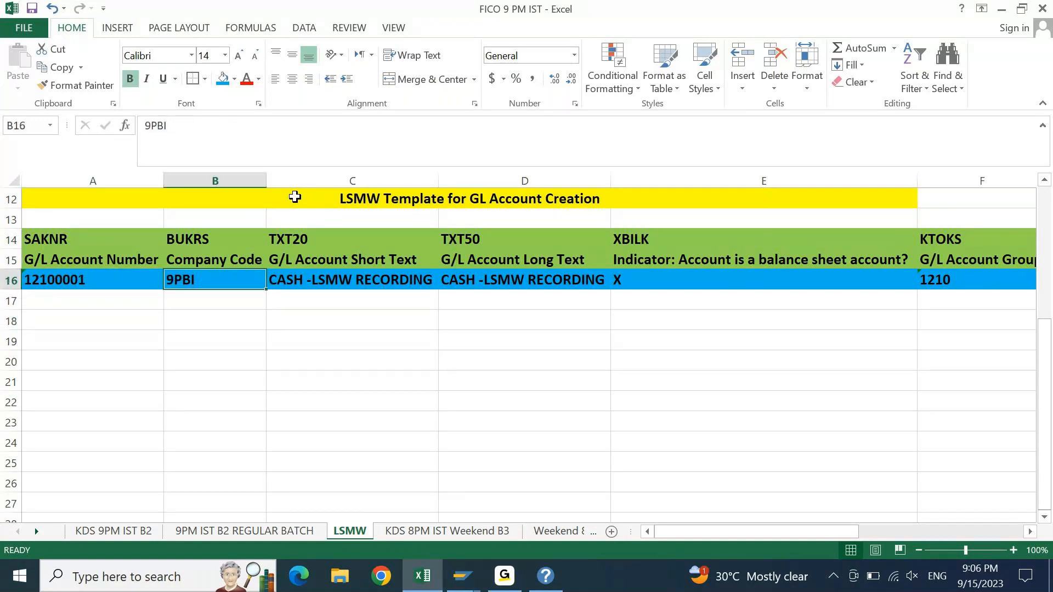
pyautogui.press('Right')
pyautogui.press('Up')
pyautogui.press('Up')
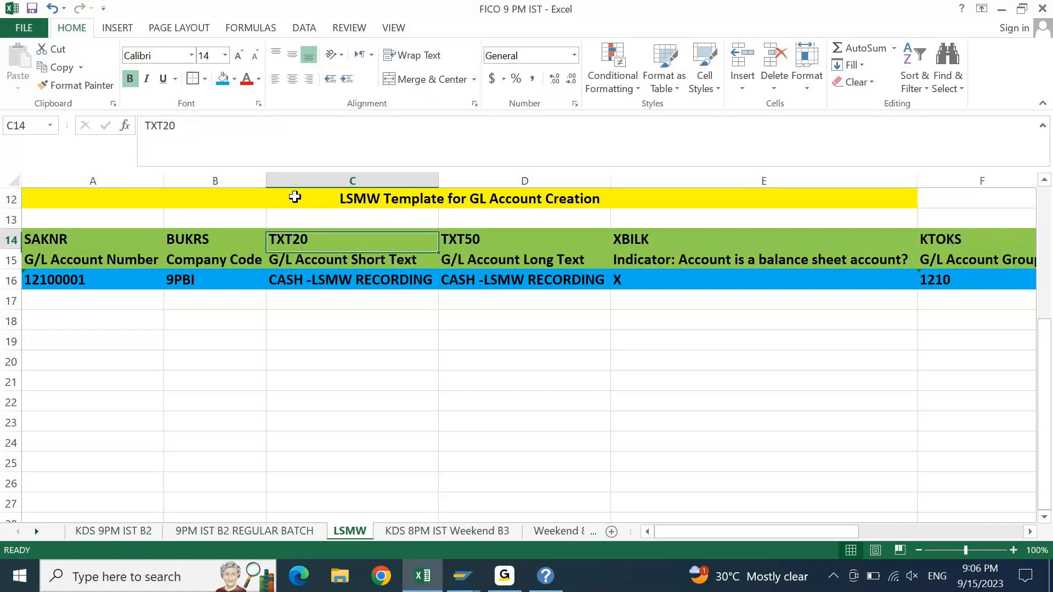
pyautogui.press('Down')
pyautogui.press('Down')
pyautogui.press('Right')
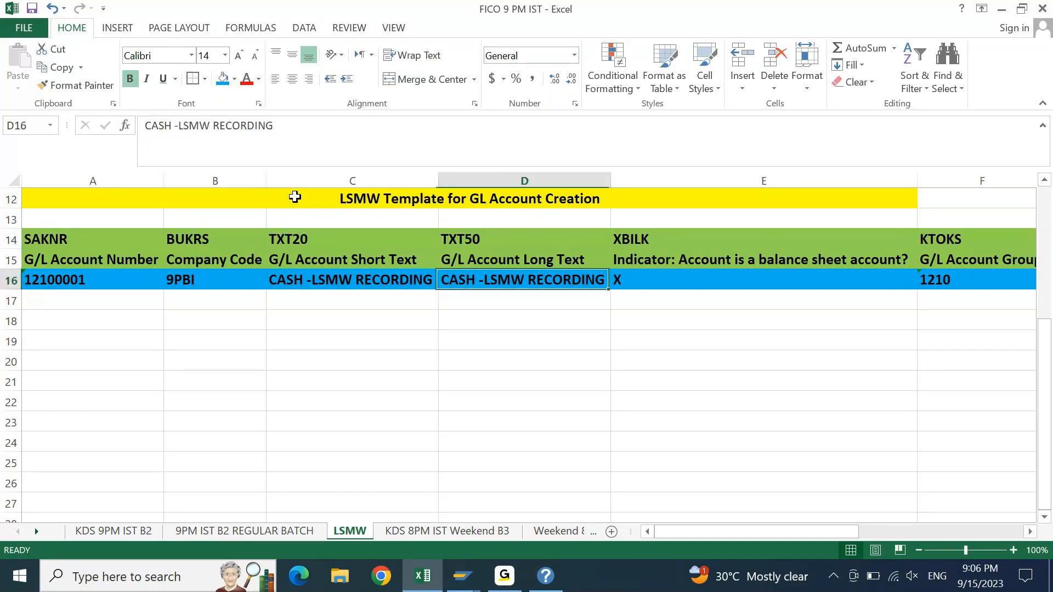
pyautogui.press('Up')
pyautogui.press('Up')
pyautogui.press('Down')
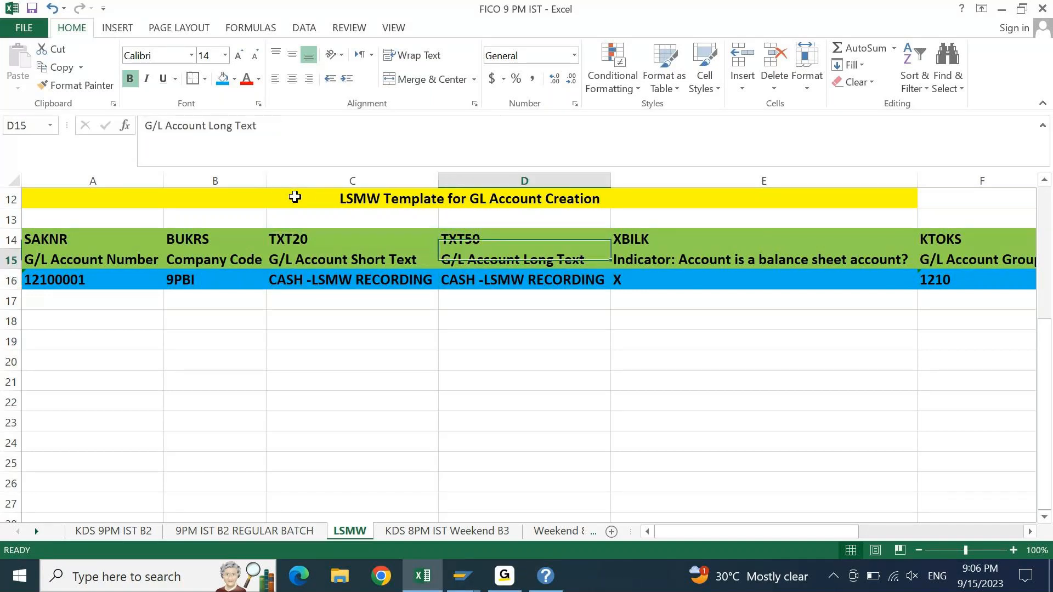
pyautogui.press('Right')
pyautogui.press('Down')
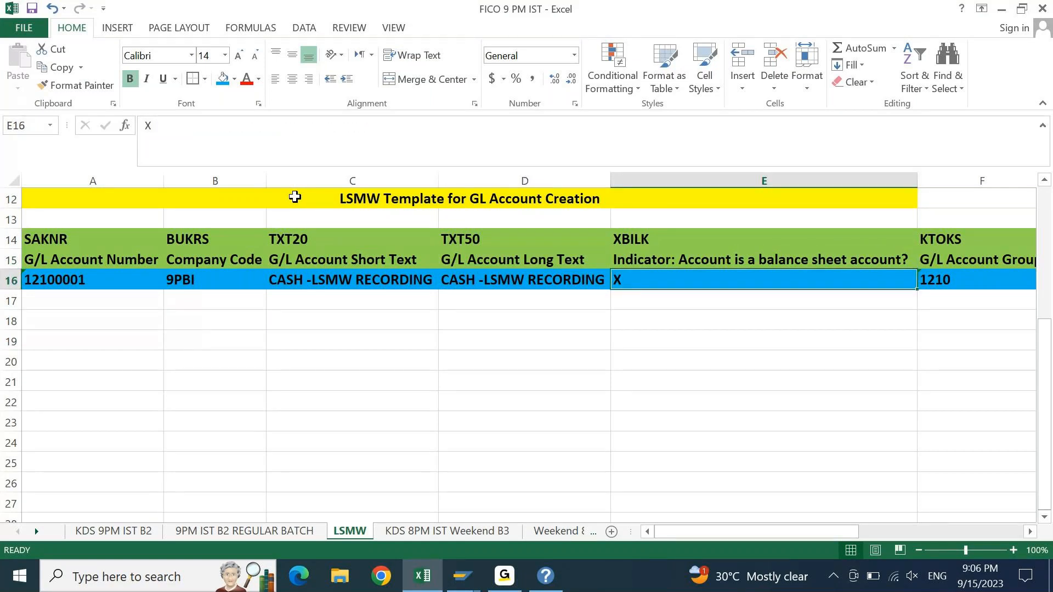
pyautogui.press('Right')
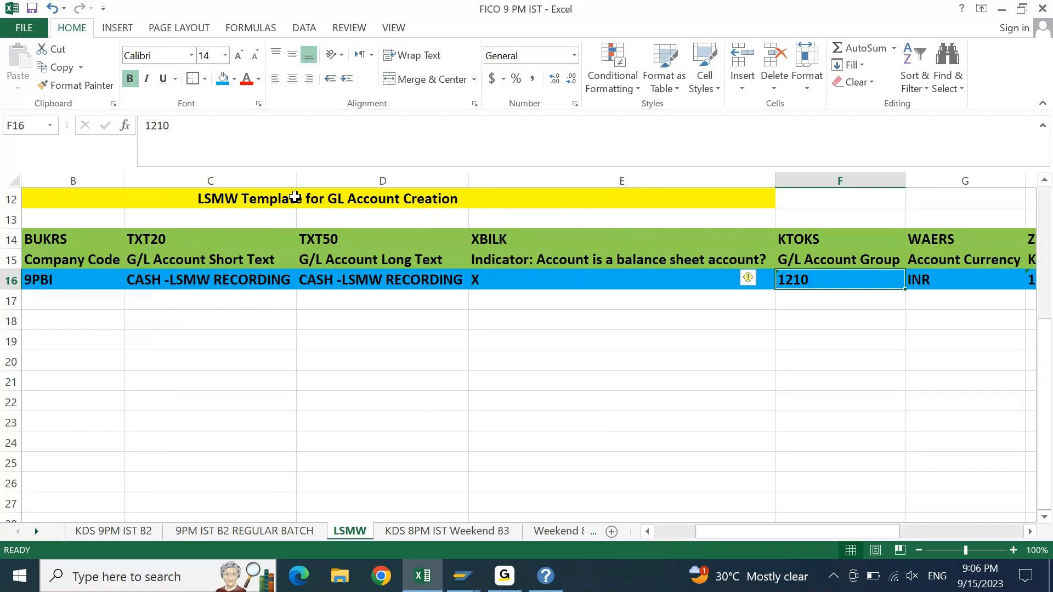
pyautogui.press('Right')
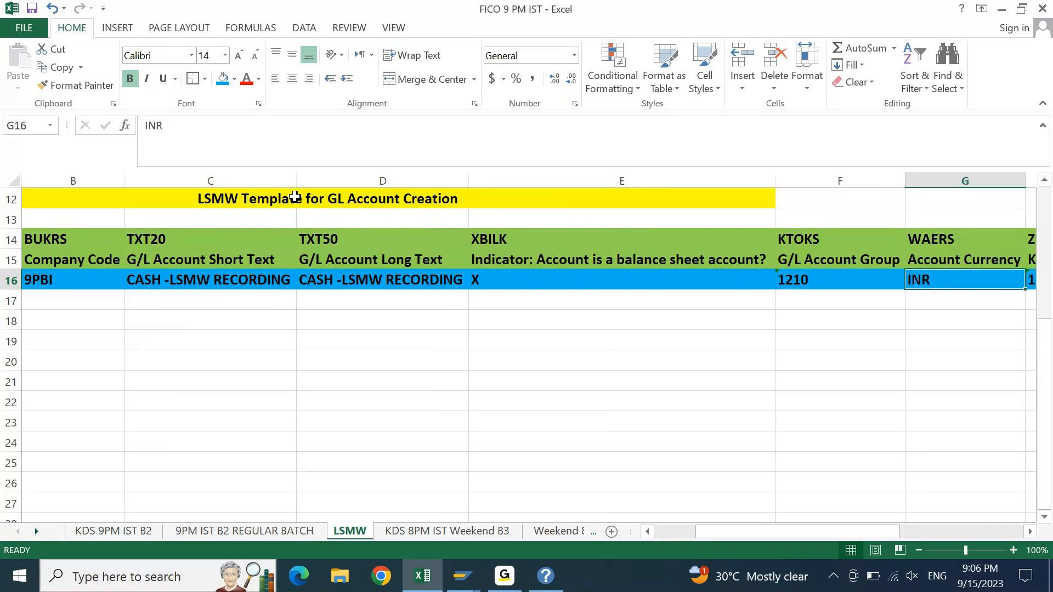
pyautogui.press('Right')
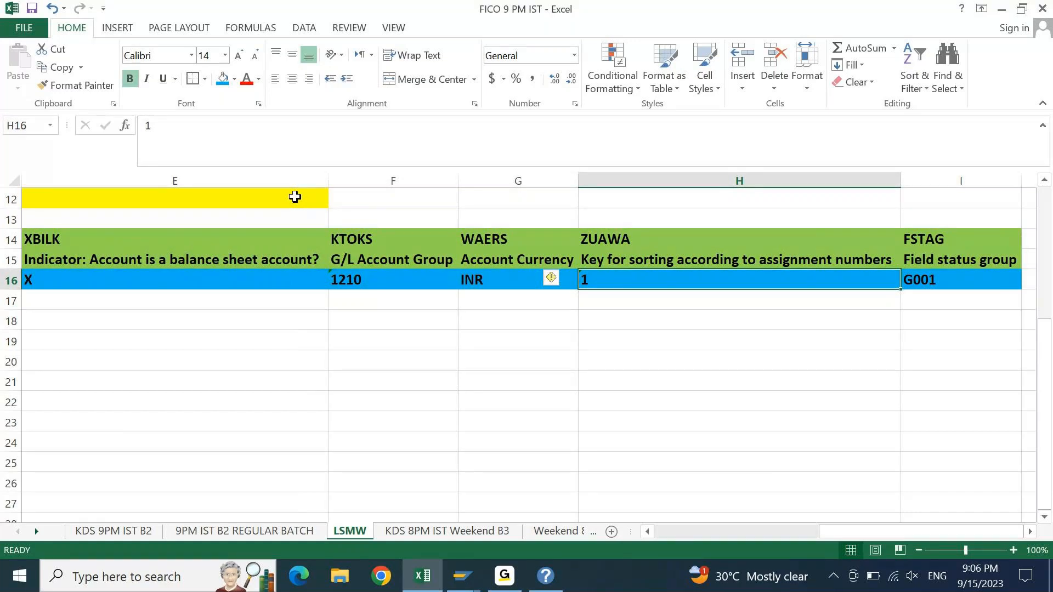
# - Switch to SAP's Display G/L Account Centrally window and check the sort key in the account's control data
pyautogui.click(463, 576)
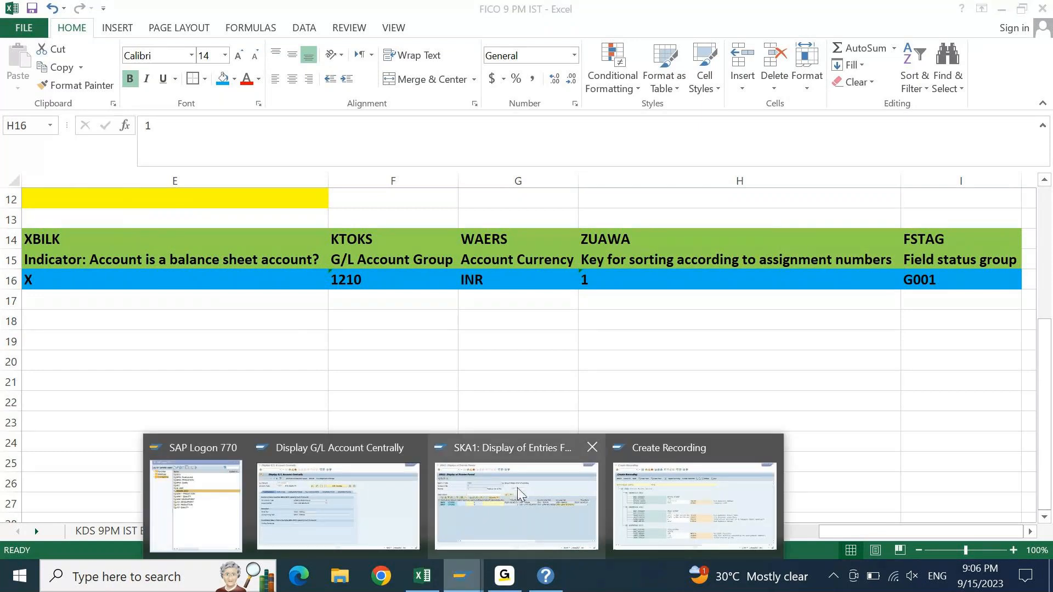
pyautogui.click(338, 504)
pyautogui.click(163, 186)
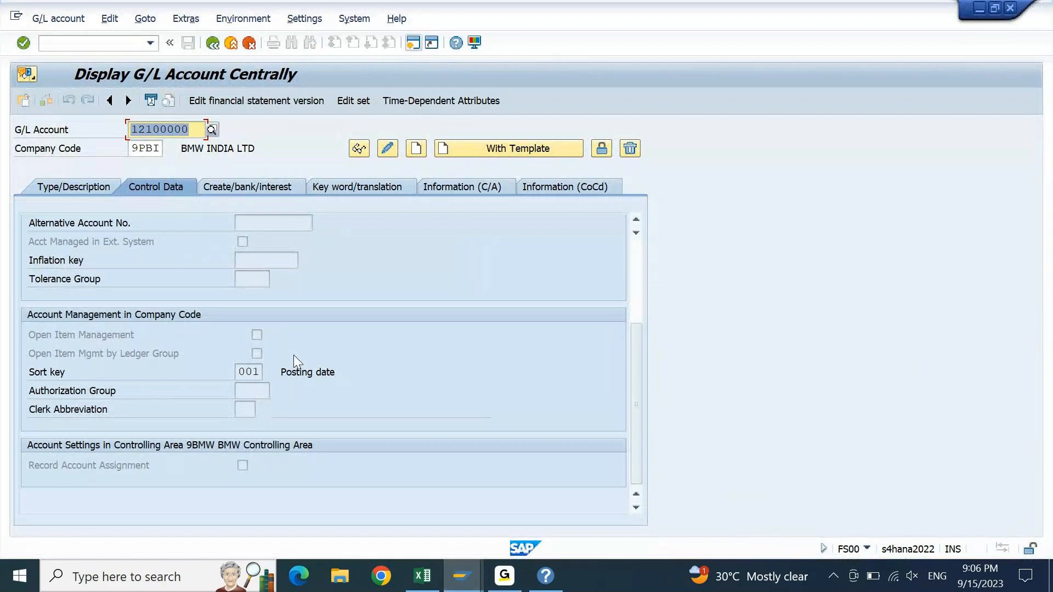
pyautogui.click(245, 372)
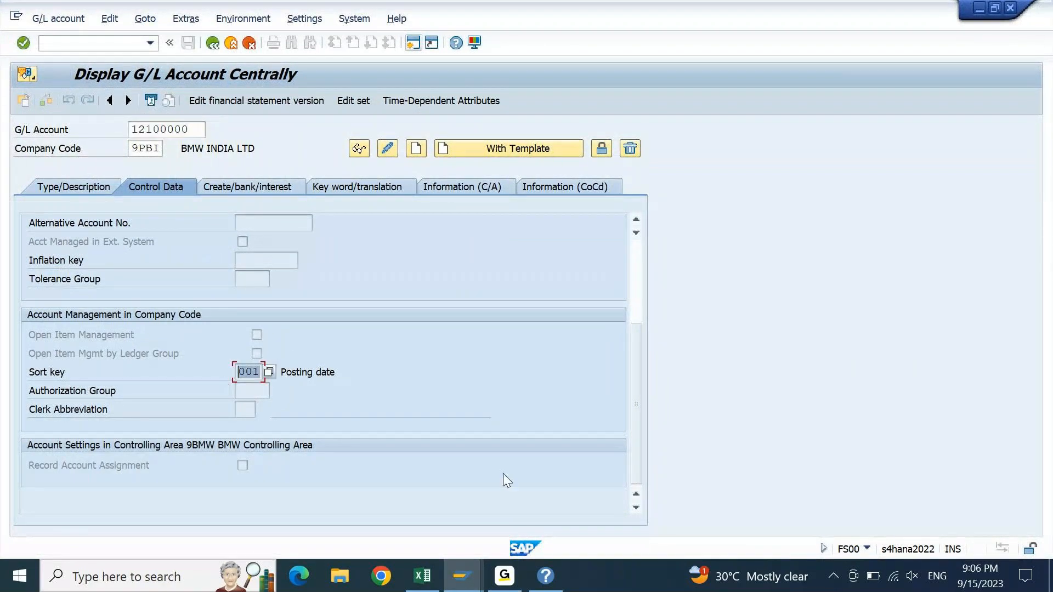
# - Return to the Excel template and change the ZUAWA sample value in H16 to 001, stored as text
pyautogui.click(428, 571)
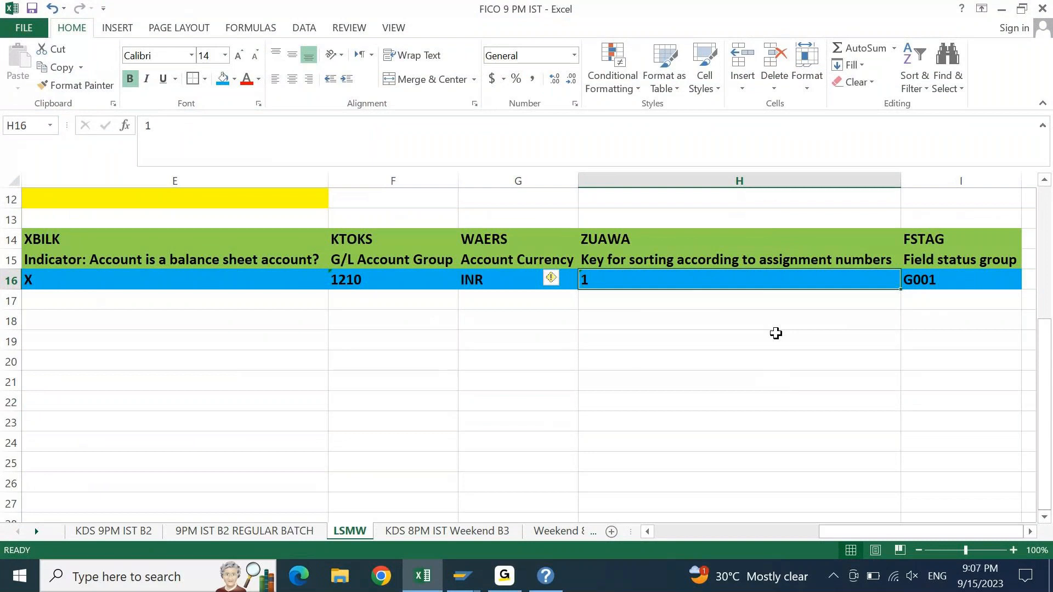
pyautogui.click(147, 129)
pyautogui.write("'")
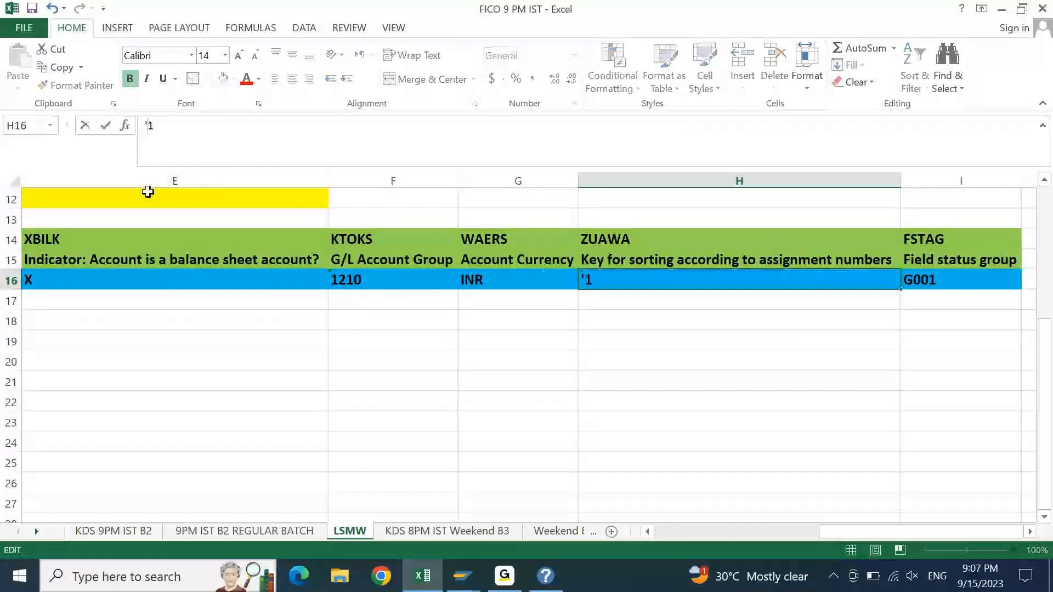
pyautogui.write('00')
pyautogui.press('Return')
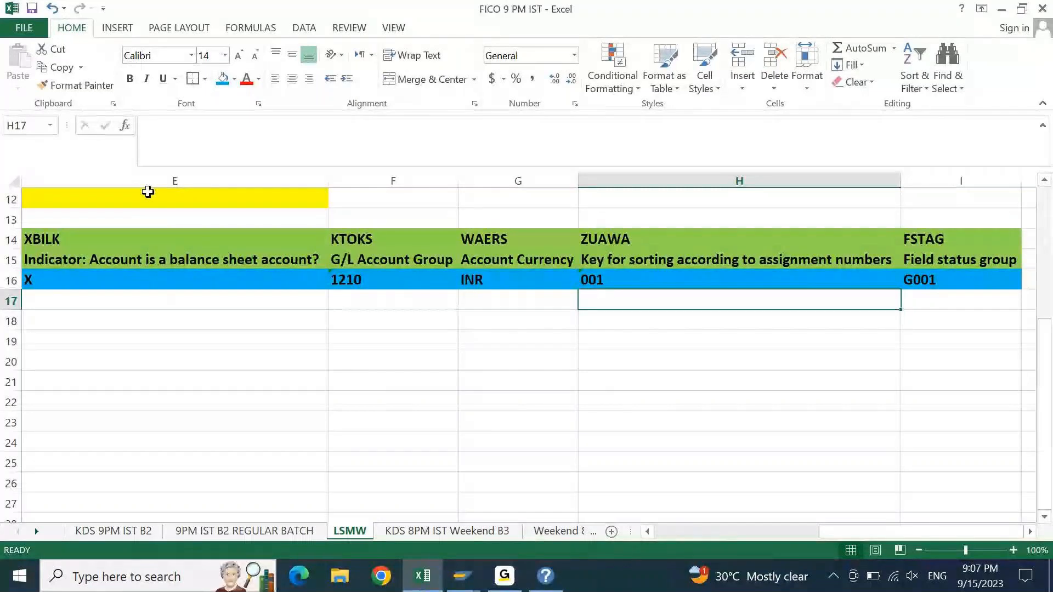
# - Convert the ZUAWA sample value in H16 to a number and apply the Number format
pyautogui.press('Up')
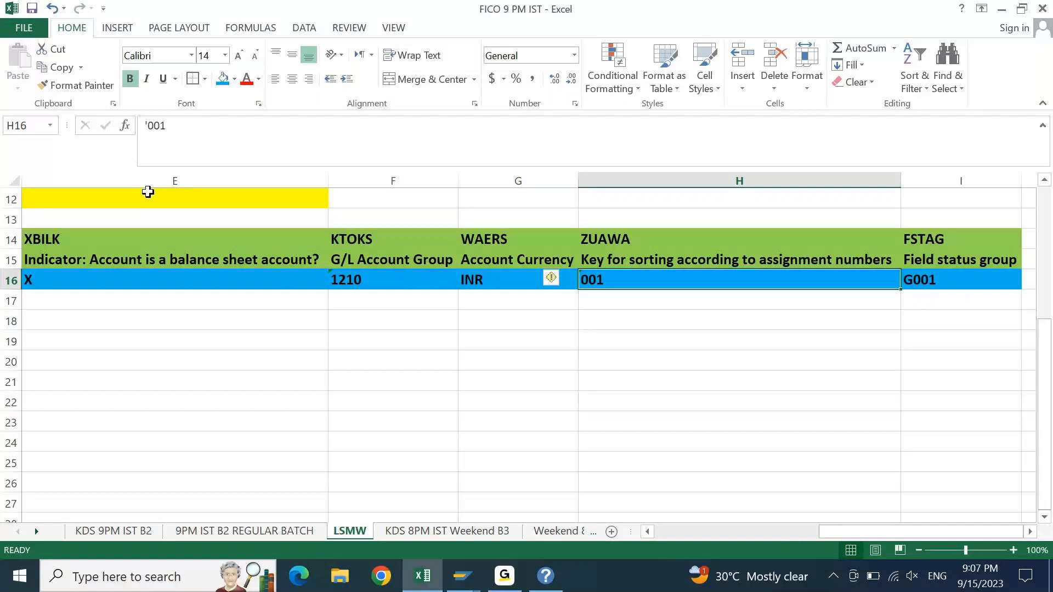
pyautogui.click(574, 61)
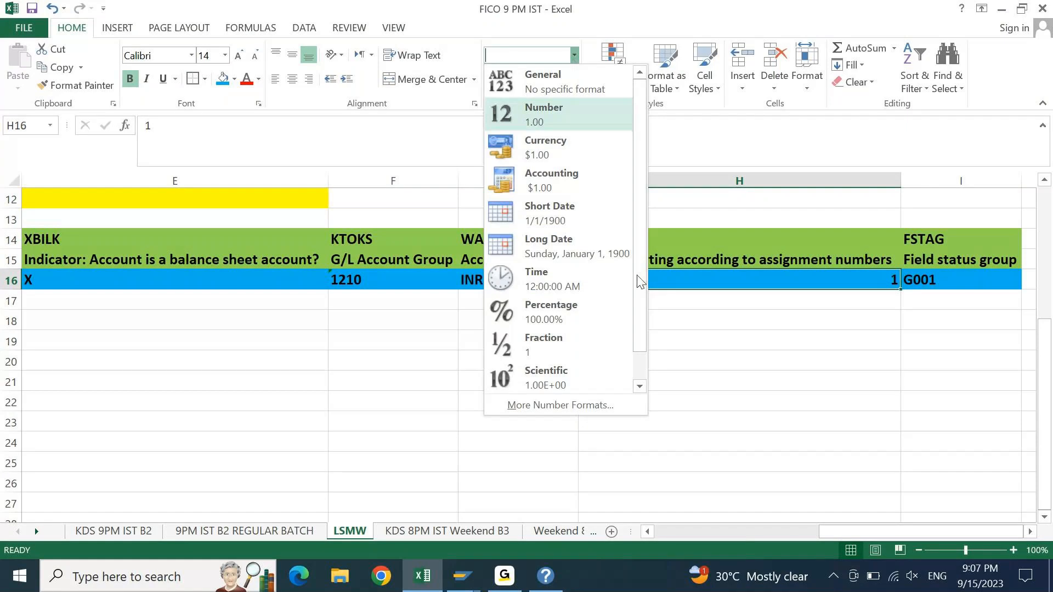
pyautogui.scroll(-1, 640, 282)
pyautogui.scroll(1, 643, 351)
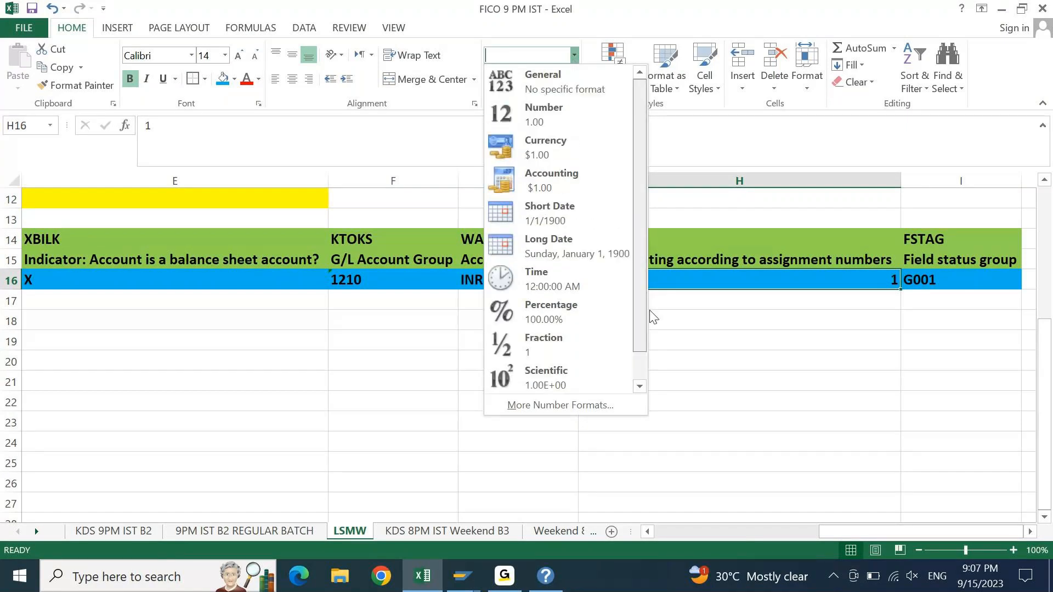
pyautogui.click(551, 127)
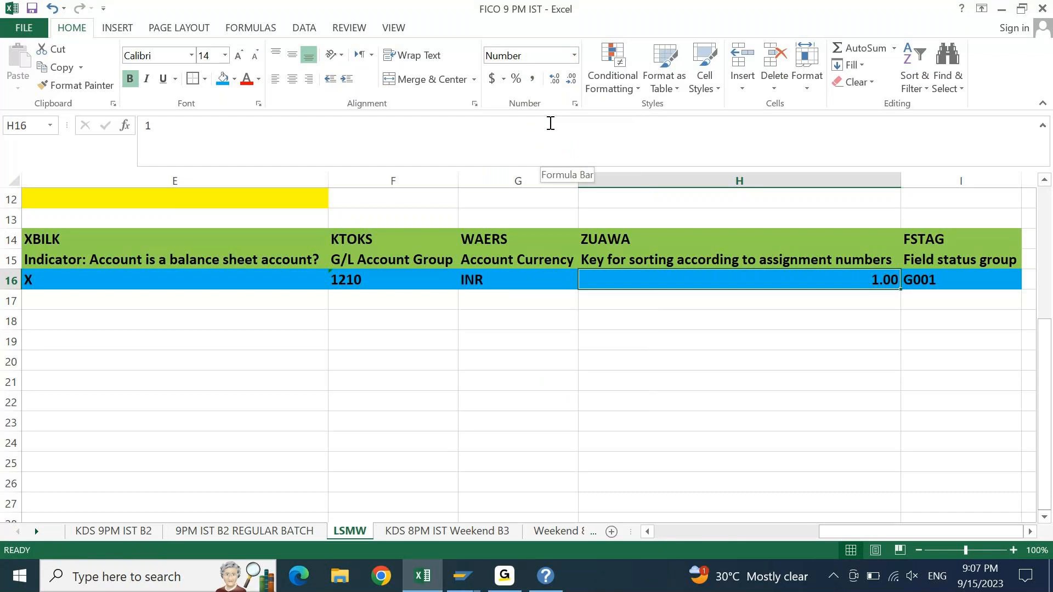
pyautogui.click(784, 350)
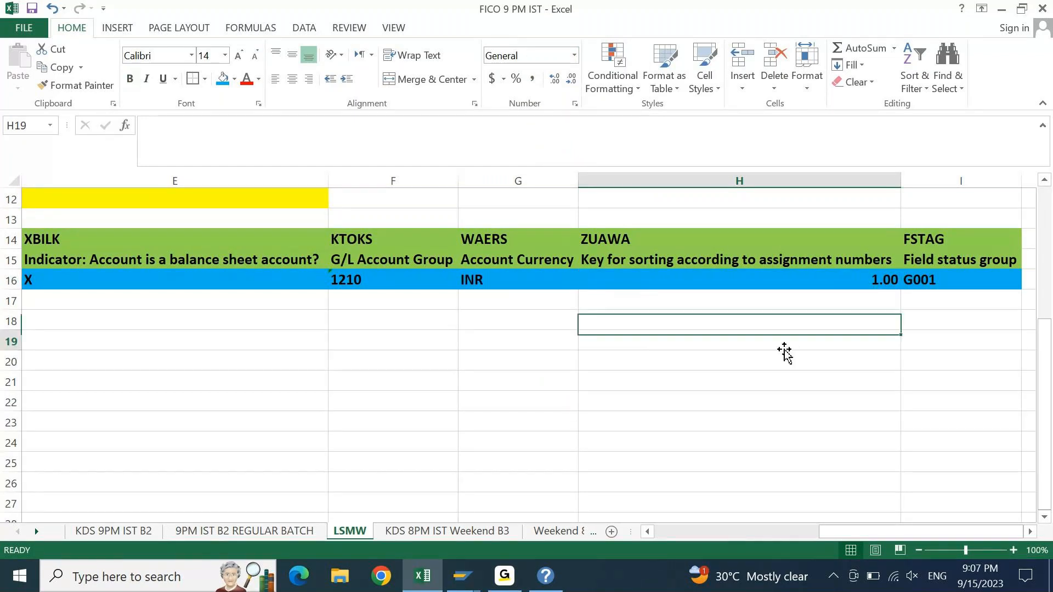
pyautogui.click(737, 281)
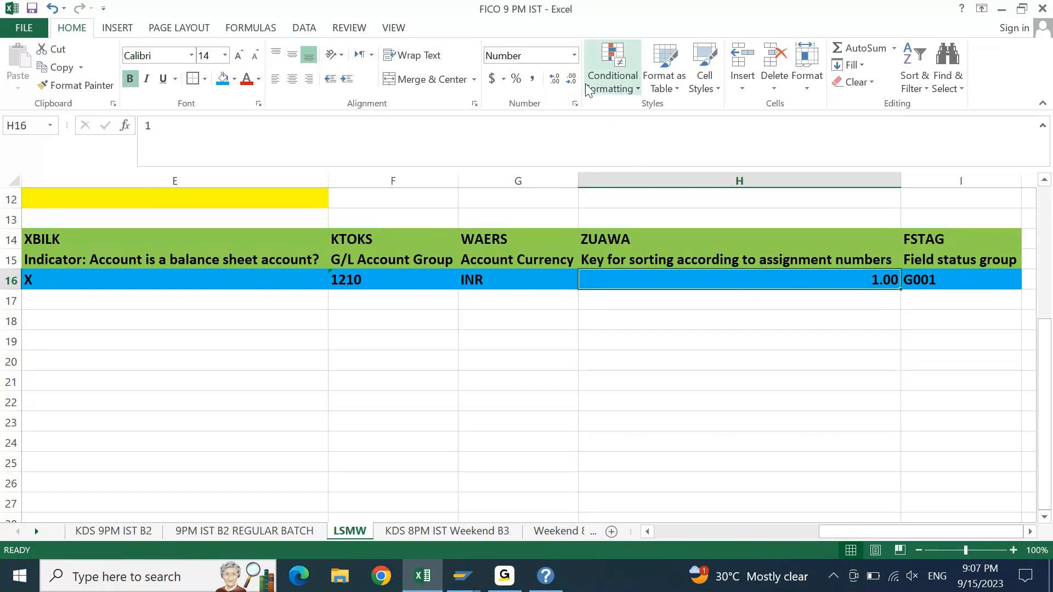
pyautogui.click(573, 55)
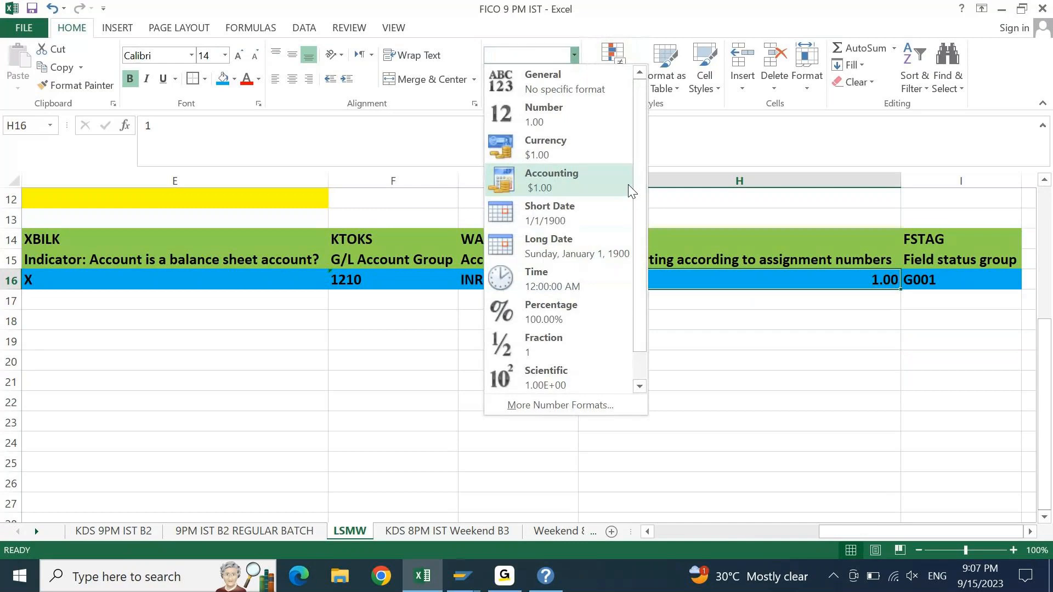
pyautogui.moveTo(636, 203); pyautogui.dragTo(636, 316)
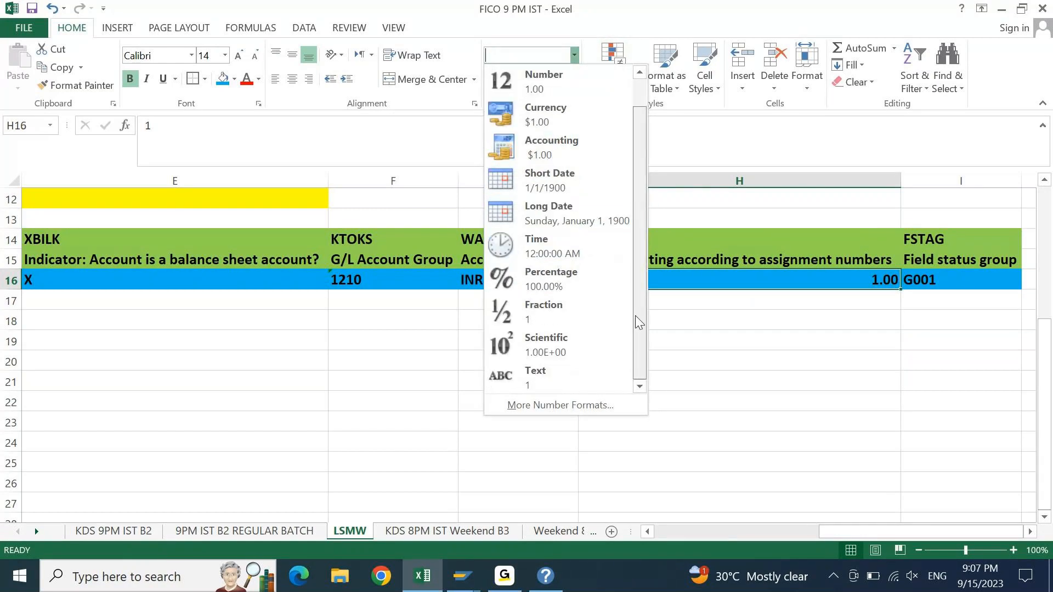
pyautogui.click(559, 405)
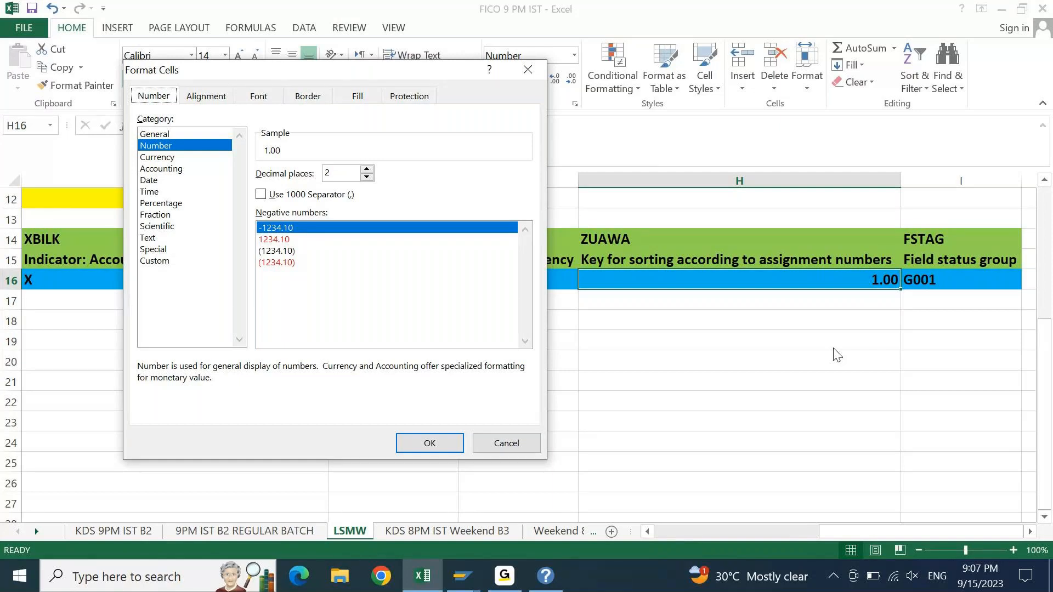
pyautogui.click(528, 70)
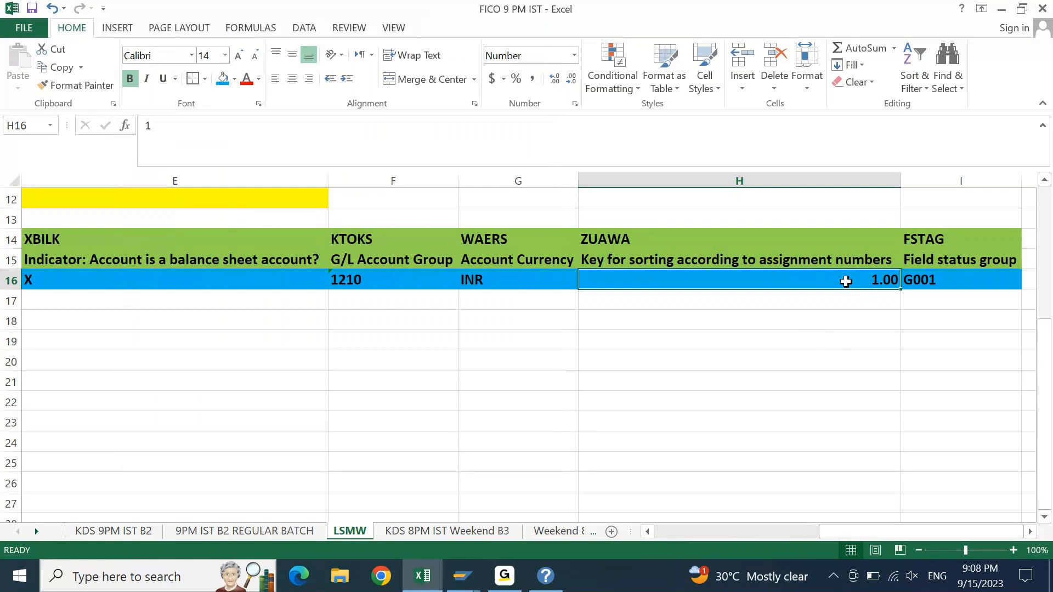
# - Clear the ZUAWA sample value in H16 and re-enter it as 1
pyautogui.press('Delete')
pyautogui.write('1')
pyautogui.hotkey('ctrl', 'Return')
# - Apply the custom number format 000 to the ZUAWA sample value in H16
pyautogui.press('F1')
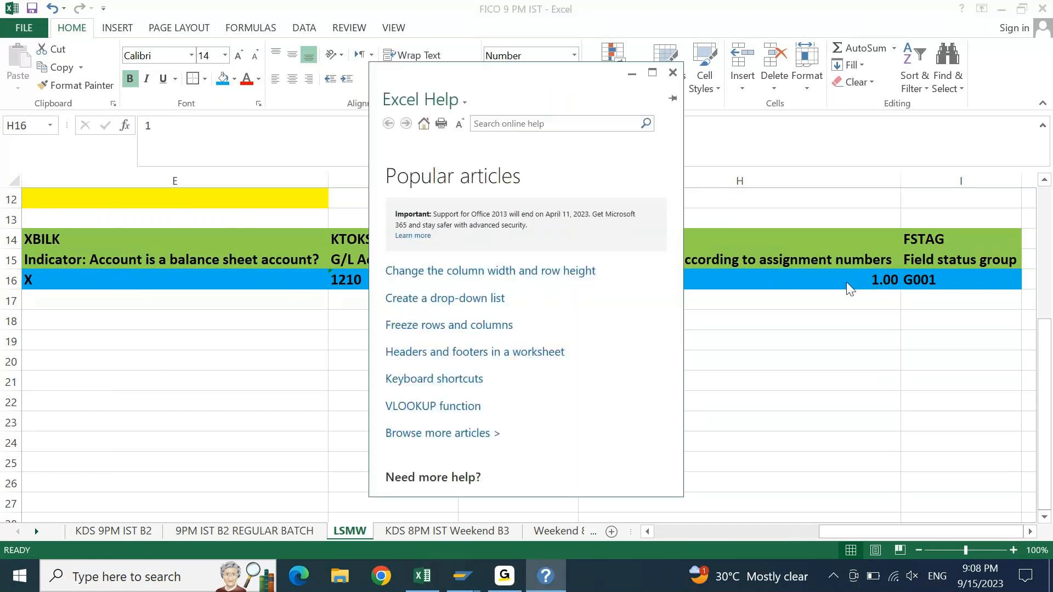
pyautogui.click(672, 72)
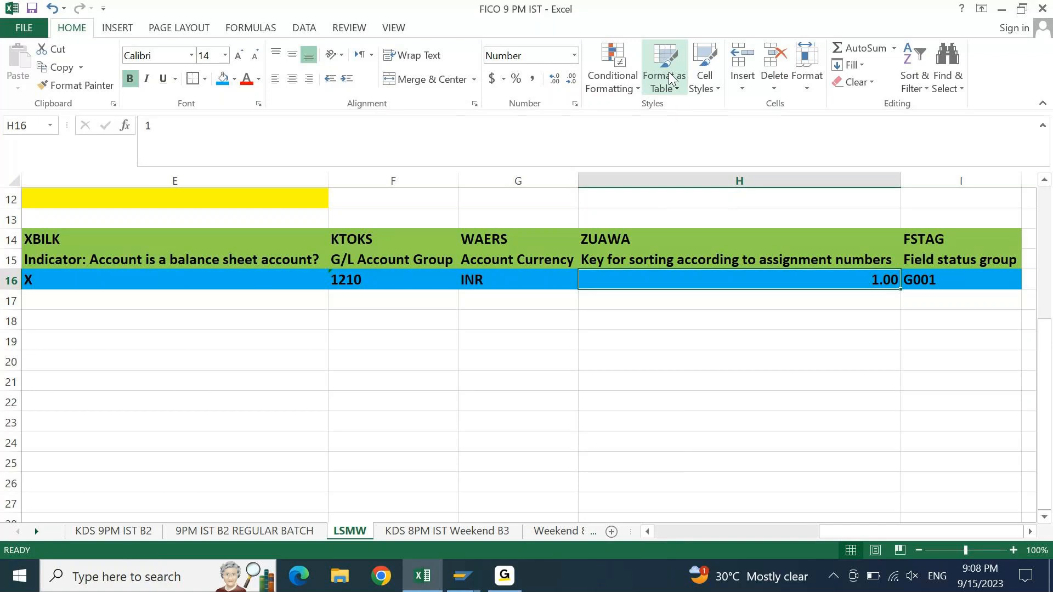
pyautogui.hotkey('ctrl', '1')
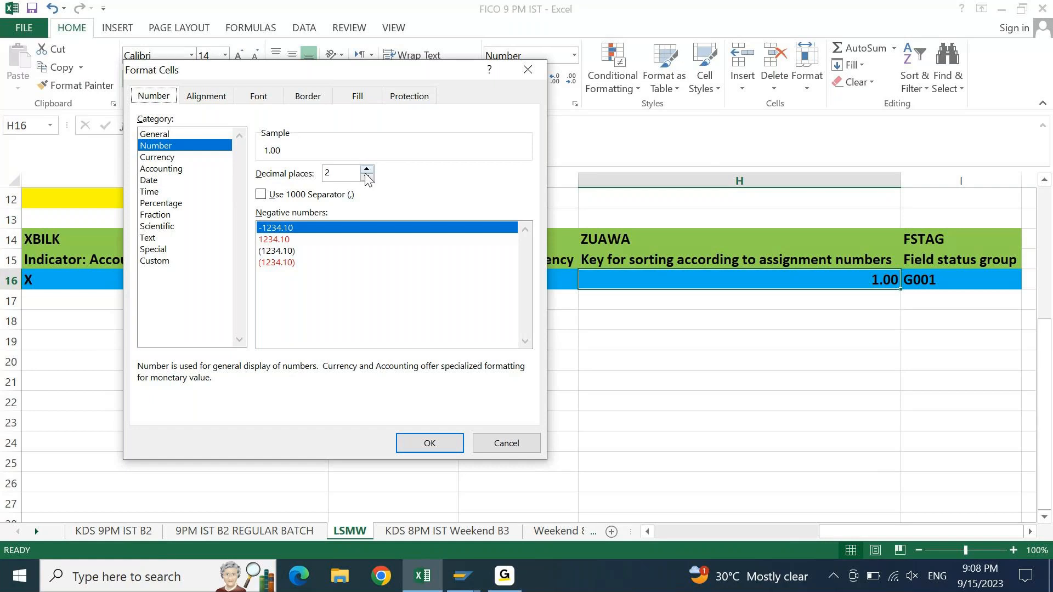
pyautogui.click(344, 171)
pyautogui.press('BackSpace')
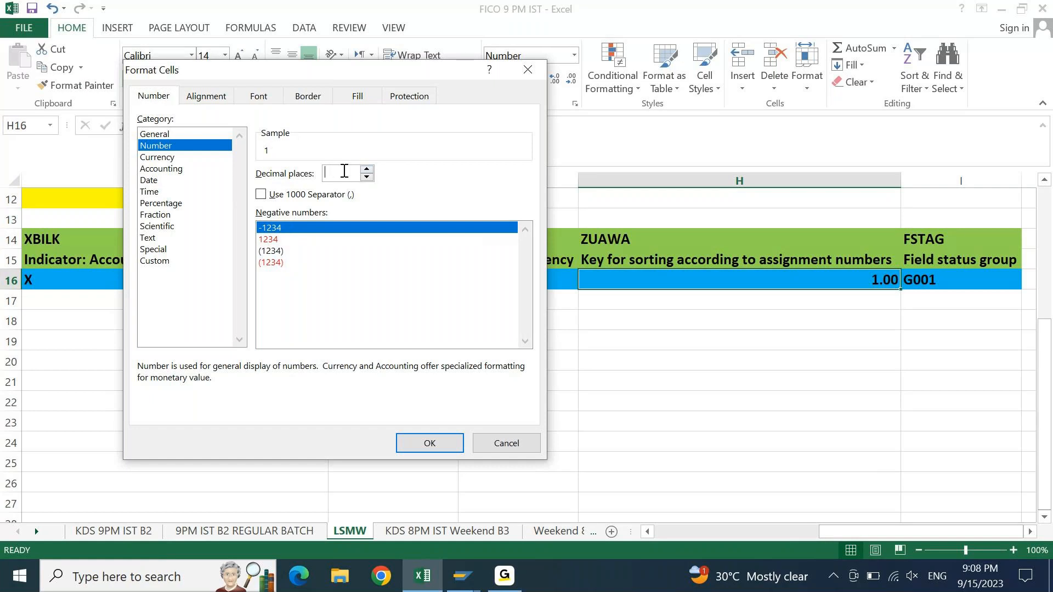
pyautogui.click(154, 262)
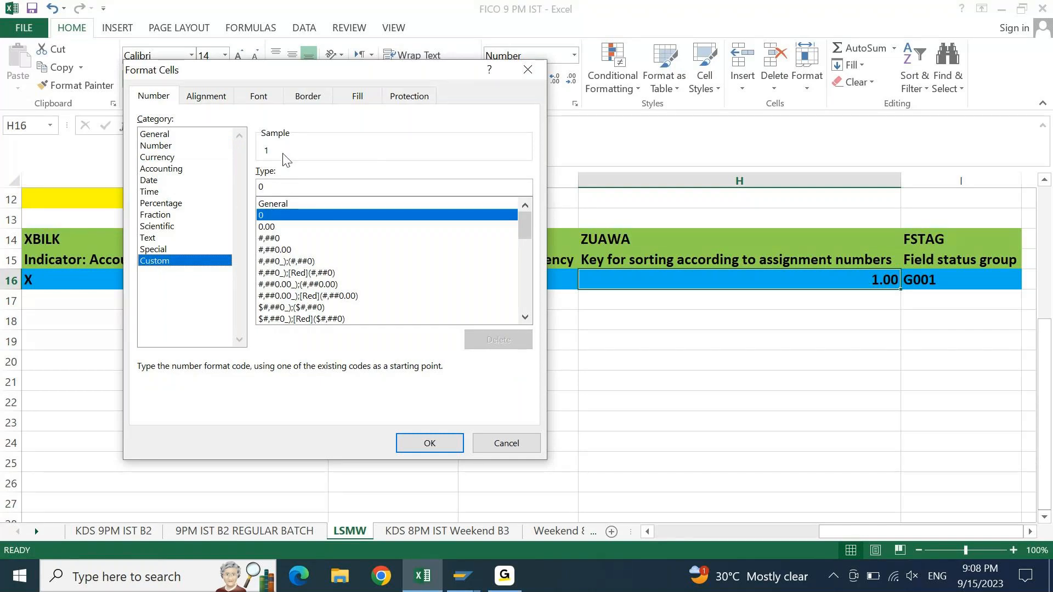
pyautogui.click(269, 187)
pyautogui.write('00')
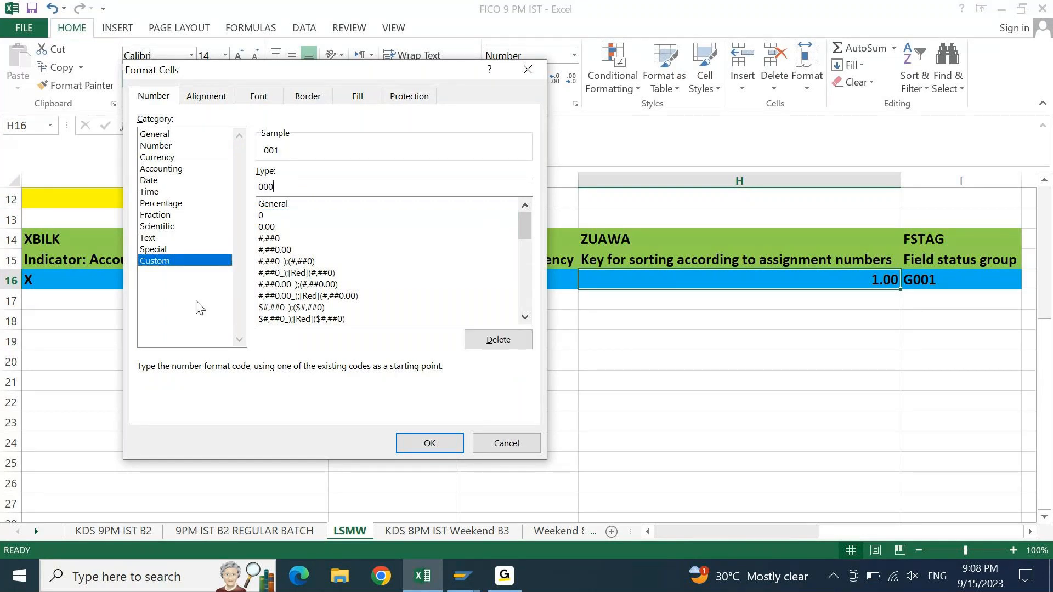
pyautogui.doubleClick(285, 188)
pyautogui.click(417, 443)
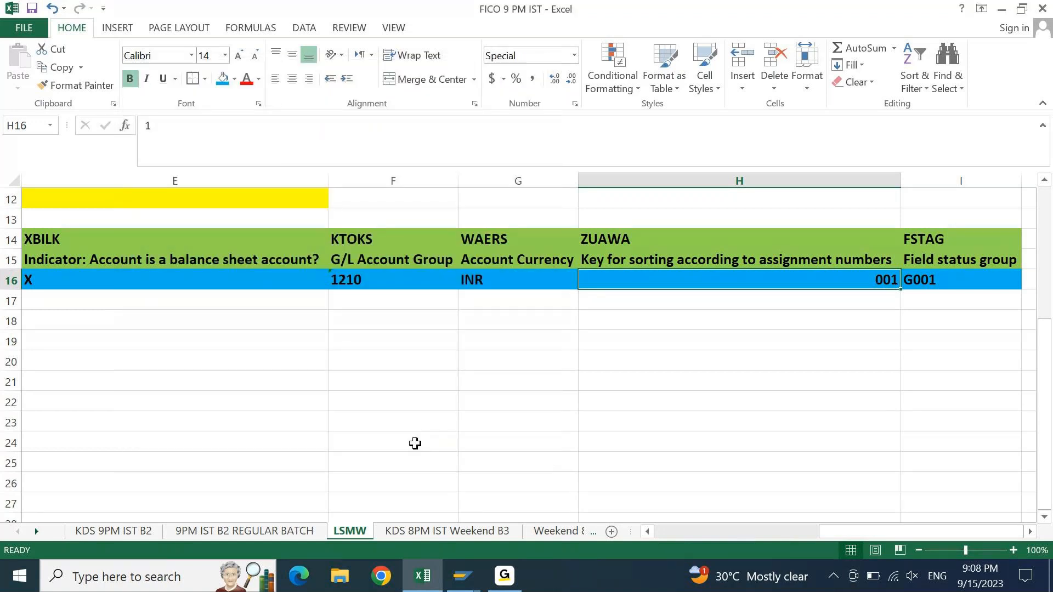
# - Enter 2 as a test sort key in H17, below the ZUAWA sample value
pyautogui.press('Return')
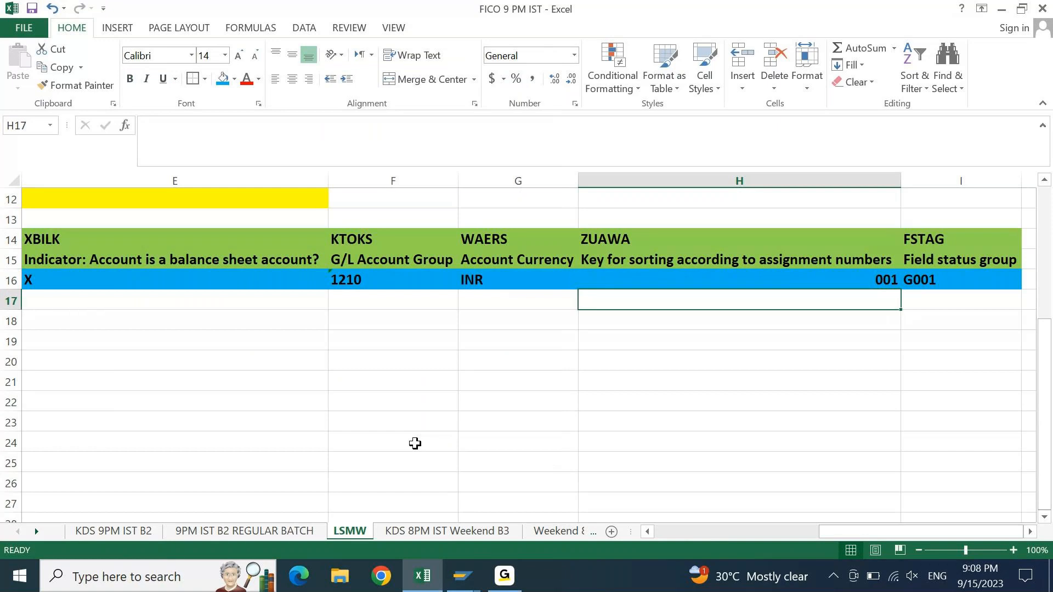
pyautogui.write('2')
pyautogui.press('Return')
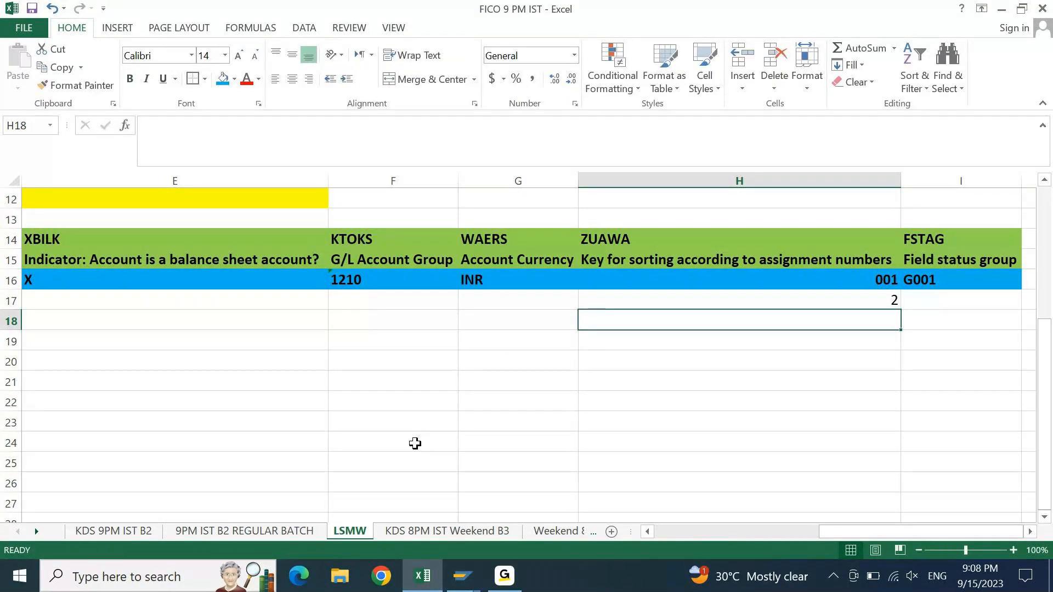
pyautogui.press('Up')
pyautogui.press('Up')
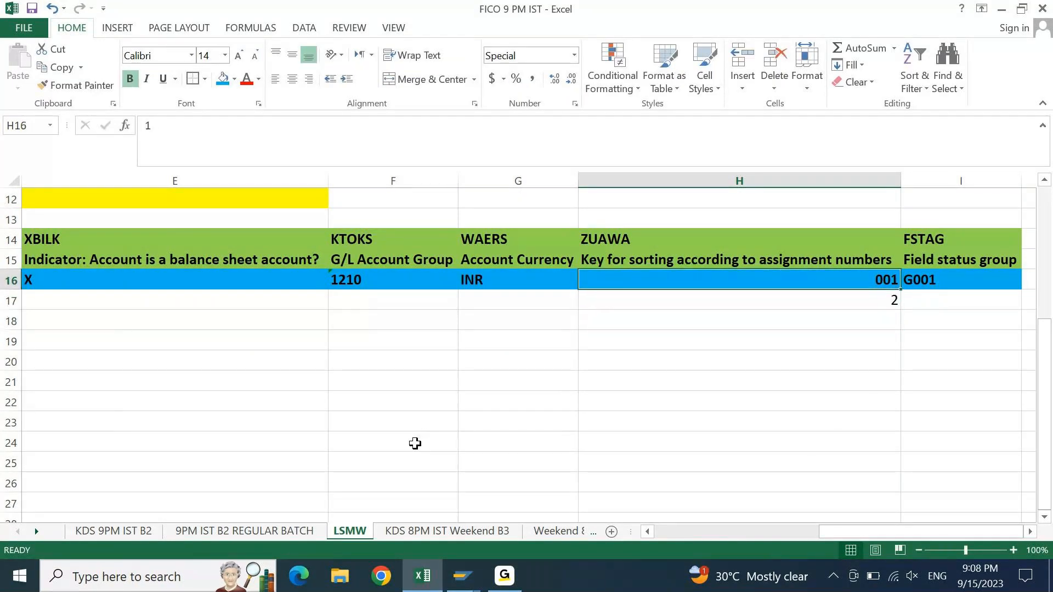
# - Apply the custom number format 000 to the ZUAWA column cells H17 to H27
pyautogui.press('Down')
pyautogui.hotkey('shift', 'Down')
pyautogui.hotkey('shift', 'Down')
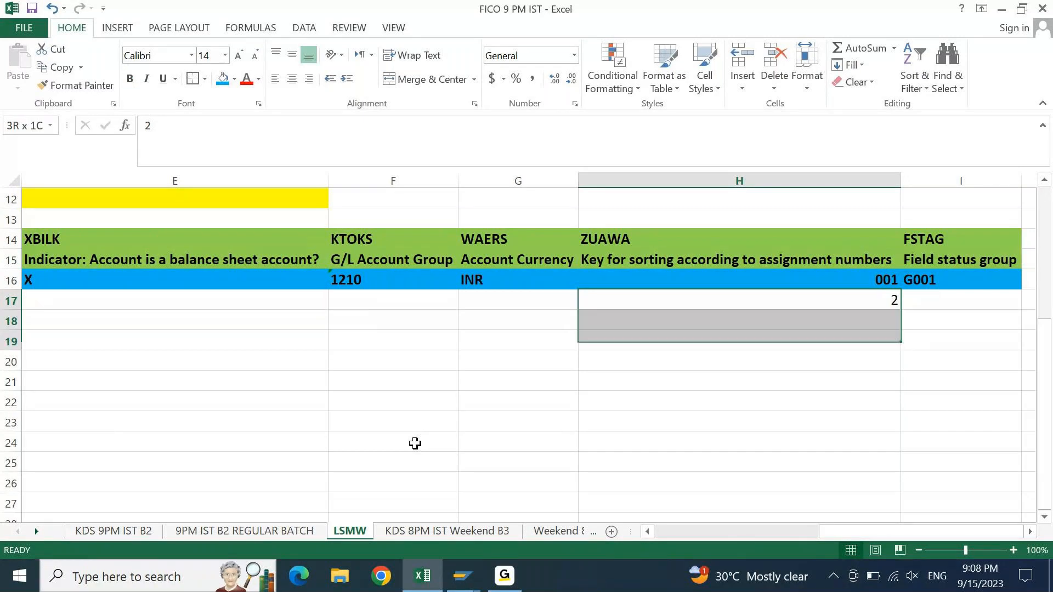
pyautogui.hotkey('shift', 'Down')
pyautogui.hotkey('shift', 'Down')
pyautogui.hotkey('shift', 'Down')
pyautogui.hotkey('shift', 'Down')
pyautogui.hotkey('shift', 'Down')
pyautogui.hotkey('shift', 'Down')
pyautogui.hotkey('shift', 'Down')
pyautogui.hotkey('shift', 'Down')
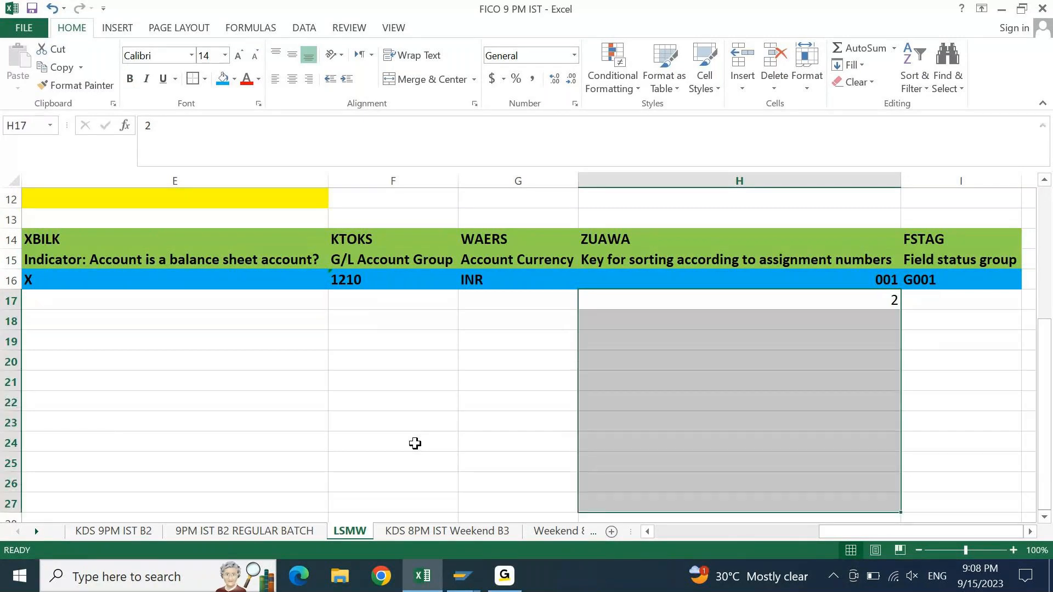
pyautogui.hotkey('ctrl', '1')
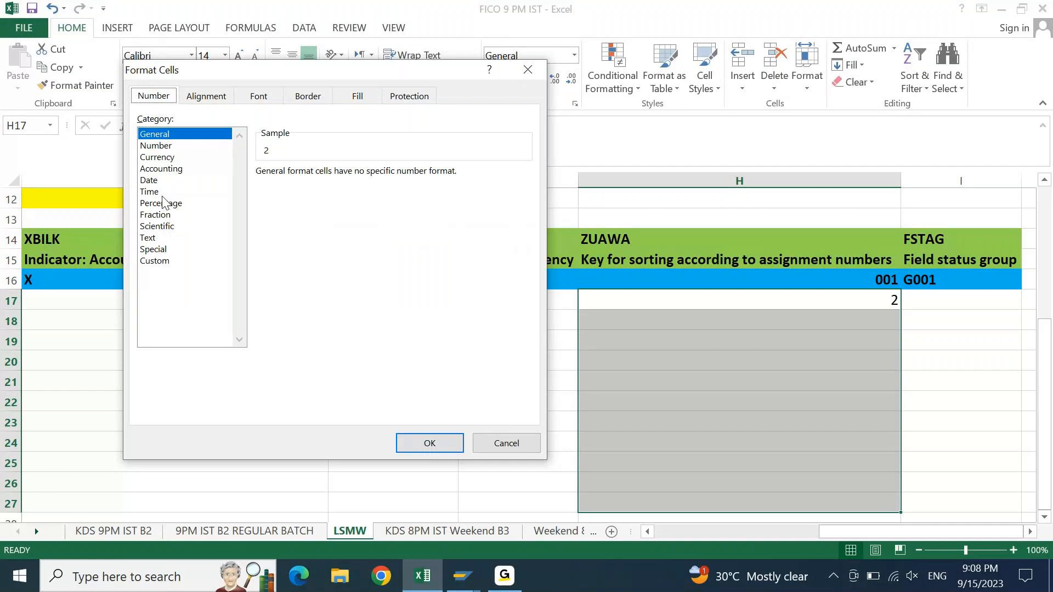
pyautogui.click(153, 147)
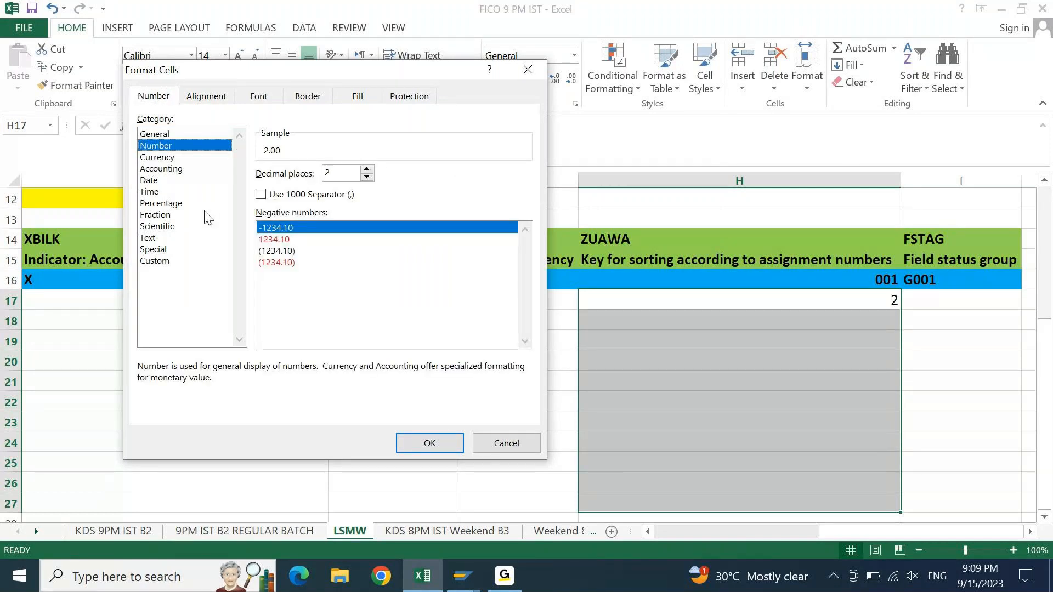
pyautogui.click(157, 261)
pyautogui.click(296, 187)
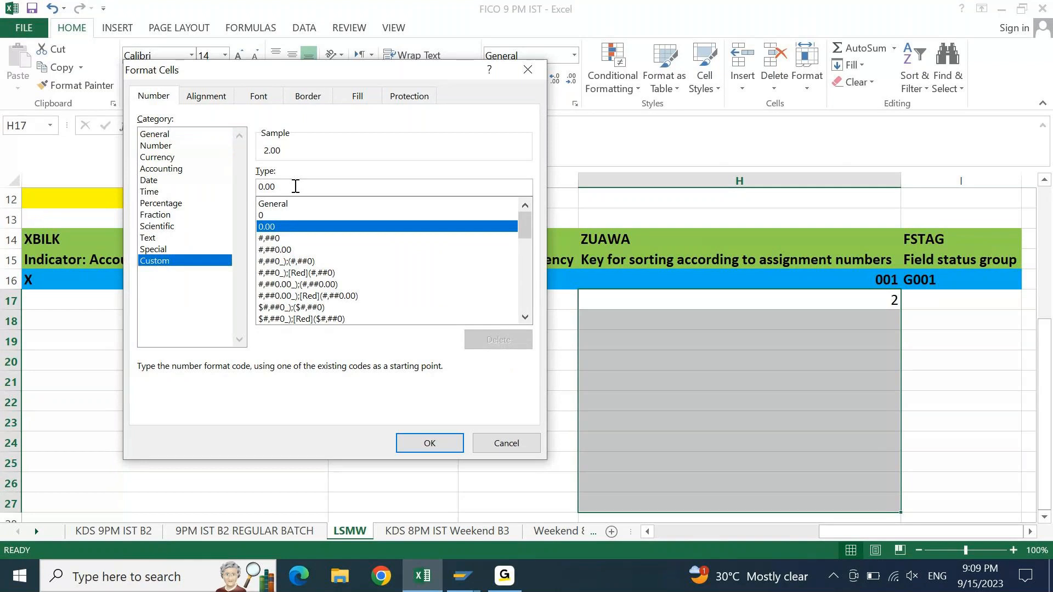
pyautogui.press('BackSpace')
pyautogui.press('BackSpace')
pyautogui.press('BackSpace')
pyautogui.press('BackSpace')
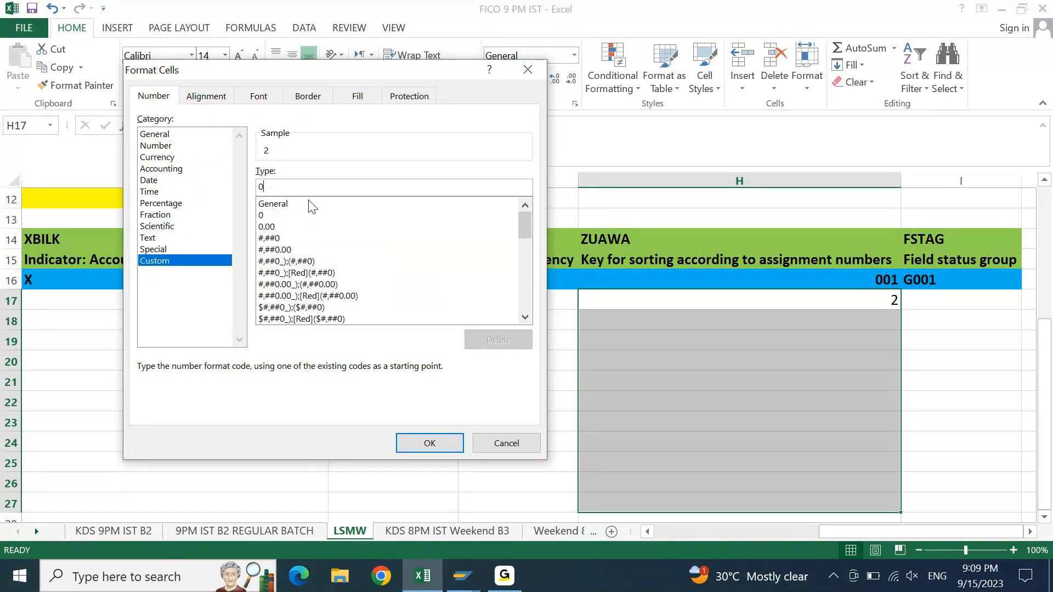
pyautogui.write('000')
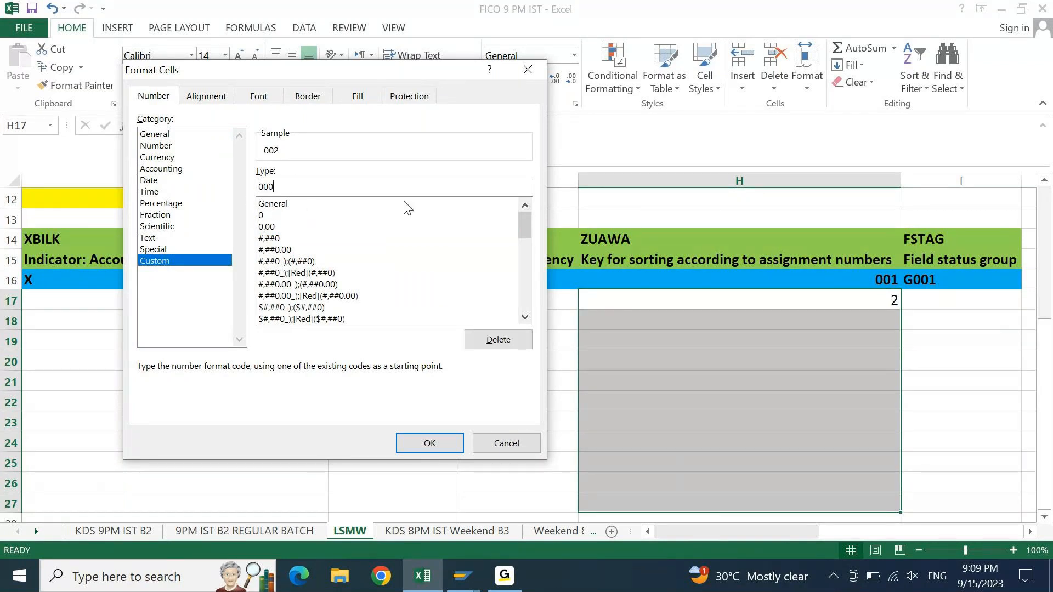
pyautogui.click(430, 444)
# - Test the three-digit format by entering 5 in H20 and 10 in H21
pyautogui.click(867, 361)
pyautogui.write('5')
pyautogui.press('Return')
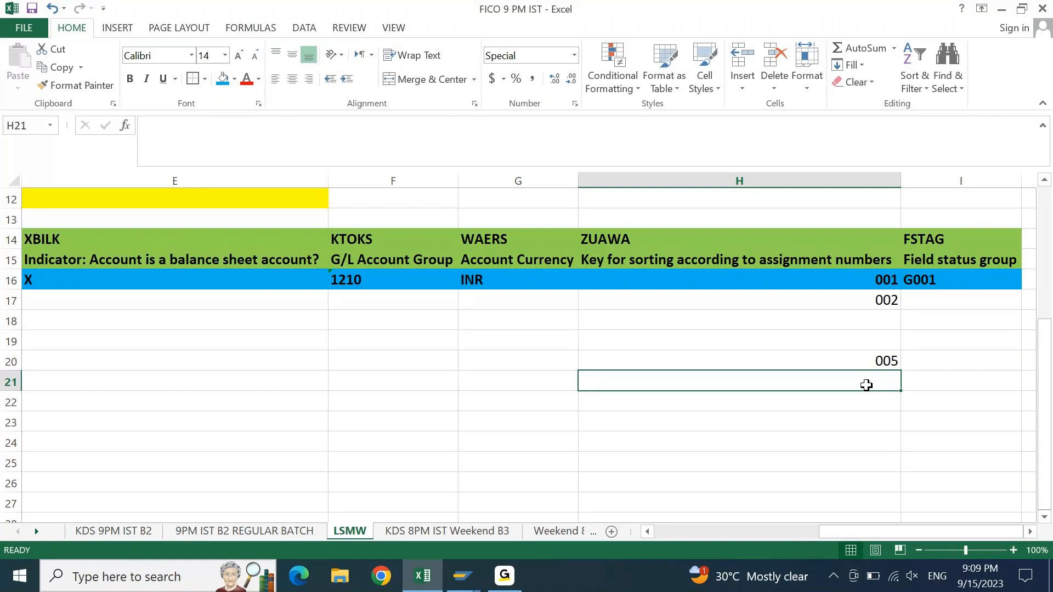
pyautogui.write('10')
pyautogui.press('Return')
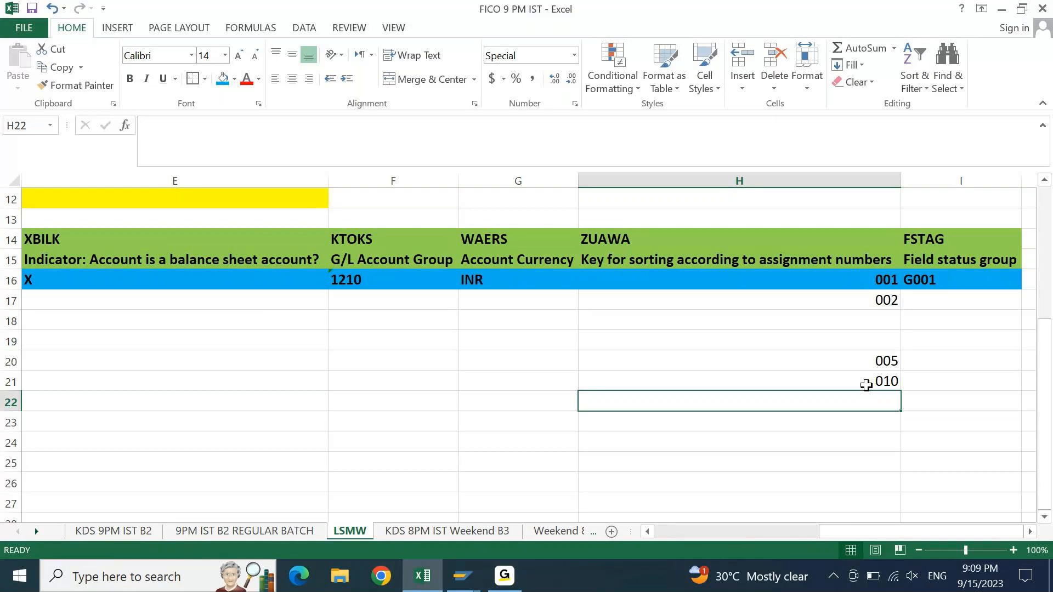
# - Clear the test sort keys from H20, H21 and H17
pyautogui.keyDown('shift'); pyautogui.click(867, 385); pyautogui.keyUp('shift')
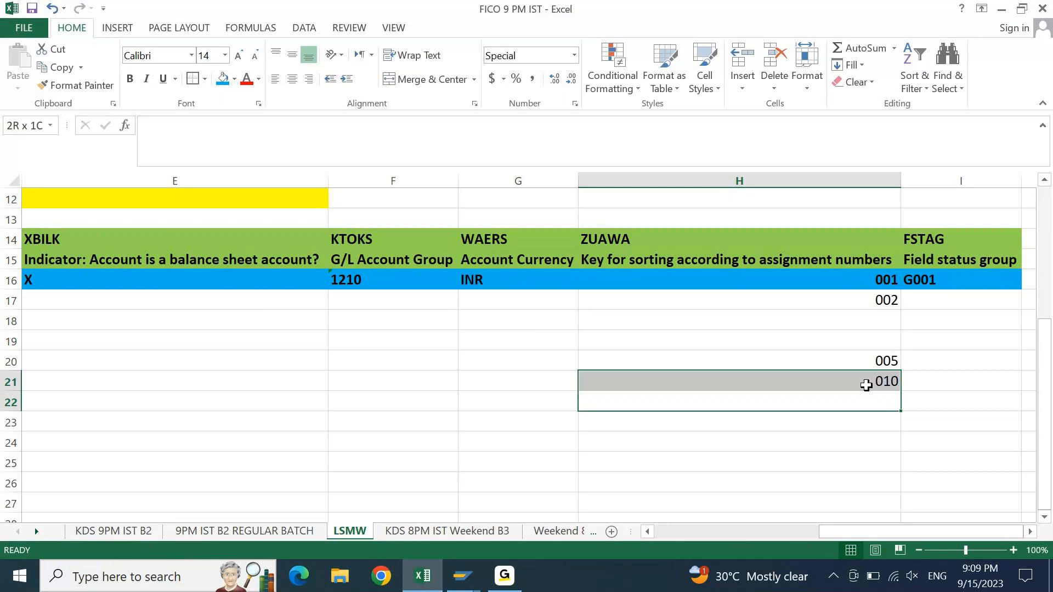
pyautogui.hotkey('shift', 'Up')
pyautogui.press('Delete')
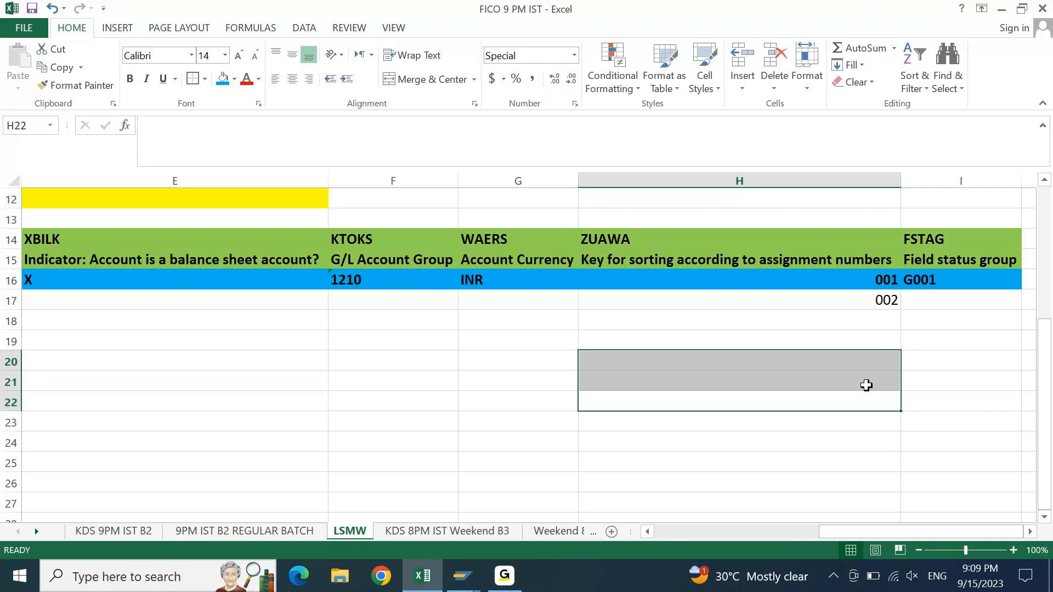
pyautogui.hotkey('ctrl', 'Up')
pyautogui.press('Delete')
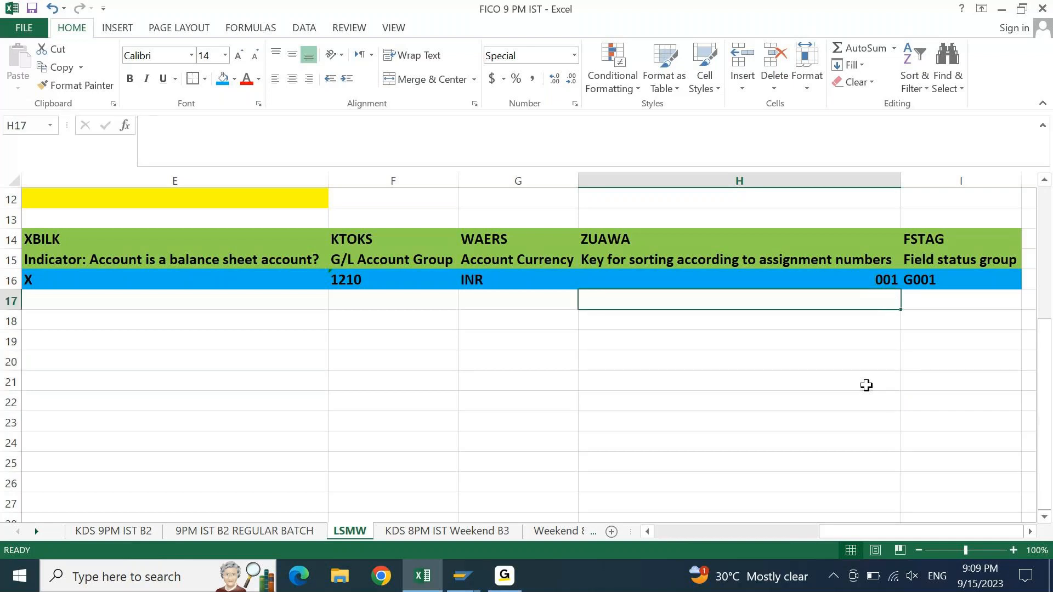
# - Copy the complete sample record in row 16, from SAKNR to FSTAG, into rows 18 and 19
pyautogui.press('Up')
pyautogui.press('Home')
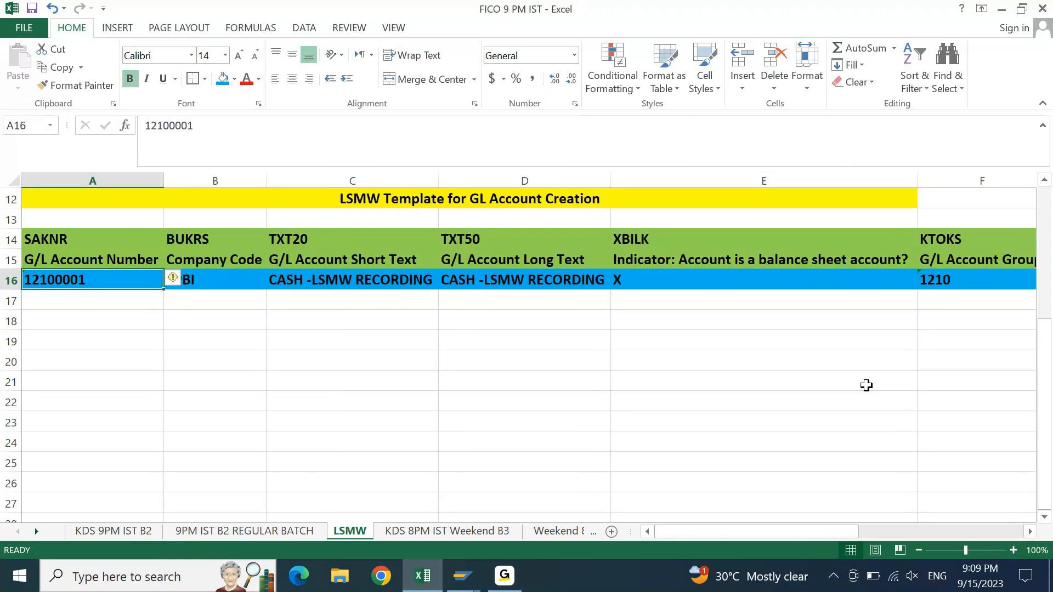
pyautogui.press('Down')
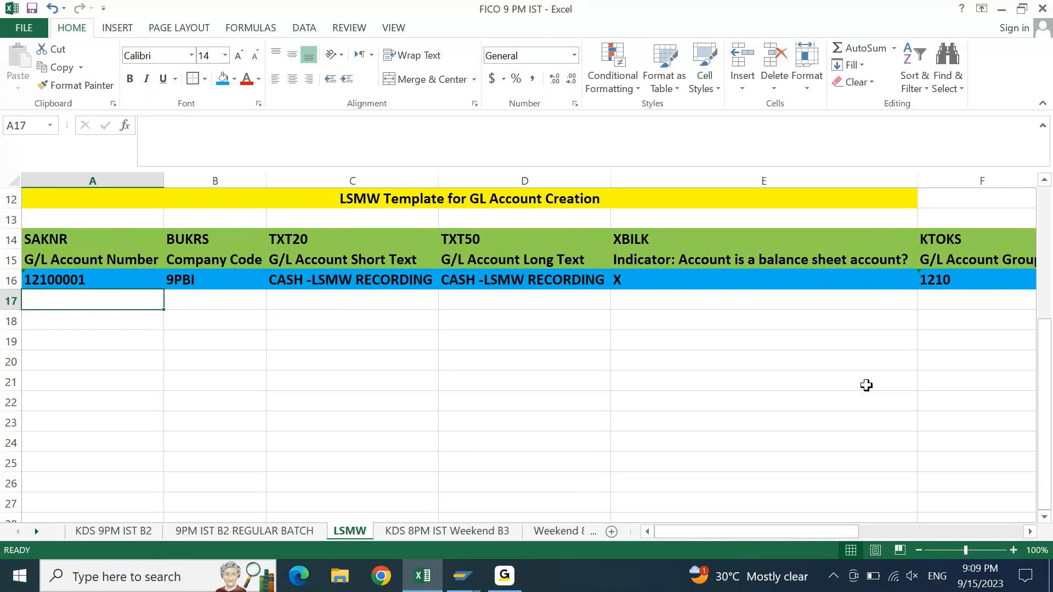
pyautogui.press('Up')
pyautogui.hotkey('ctrl', 'shift', 'Right')
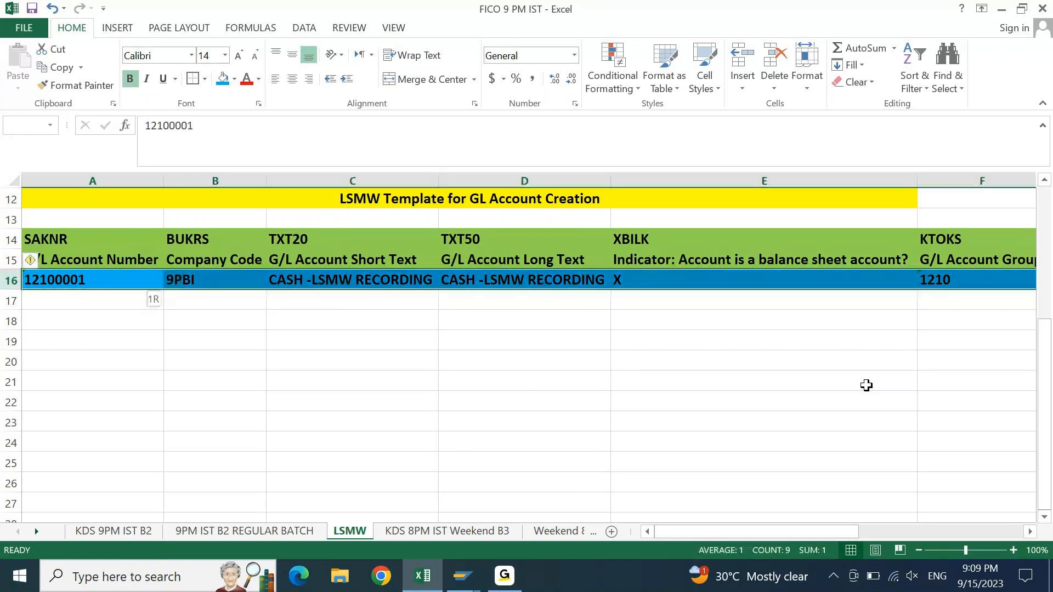
pyautogui.hotkey('ctrl', 'c')
pyautogui.hotkey('ctrl', 'Down')
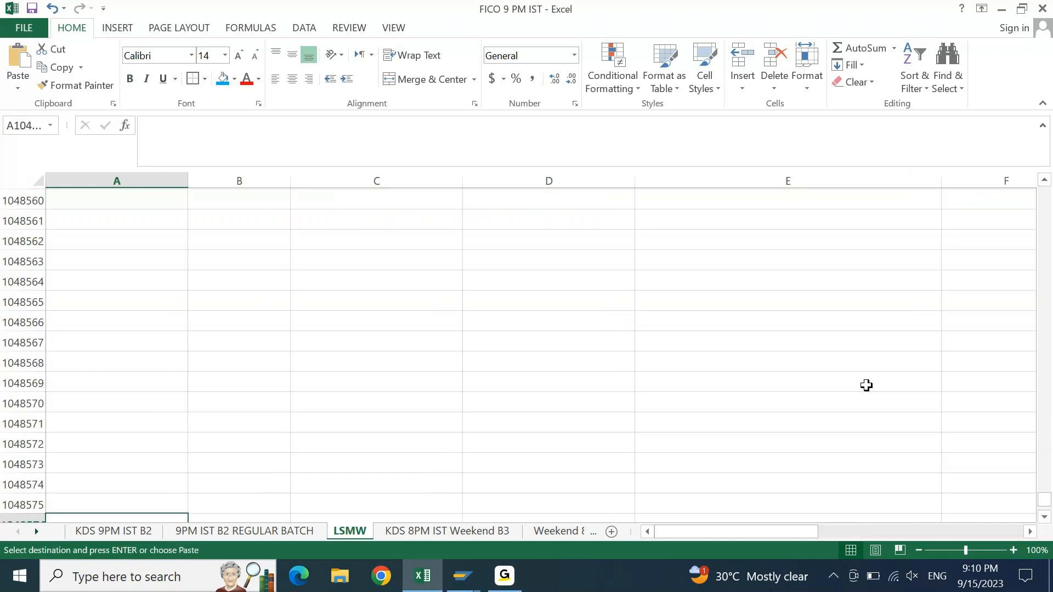
pyautogui.hotkey('ctrl', 'Up')
pyautogui.hotkey('ctrl', 'Up')
pyautogui.press('Down')
pyautogui.press('Down')
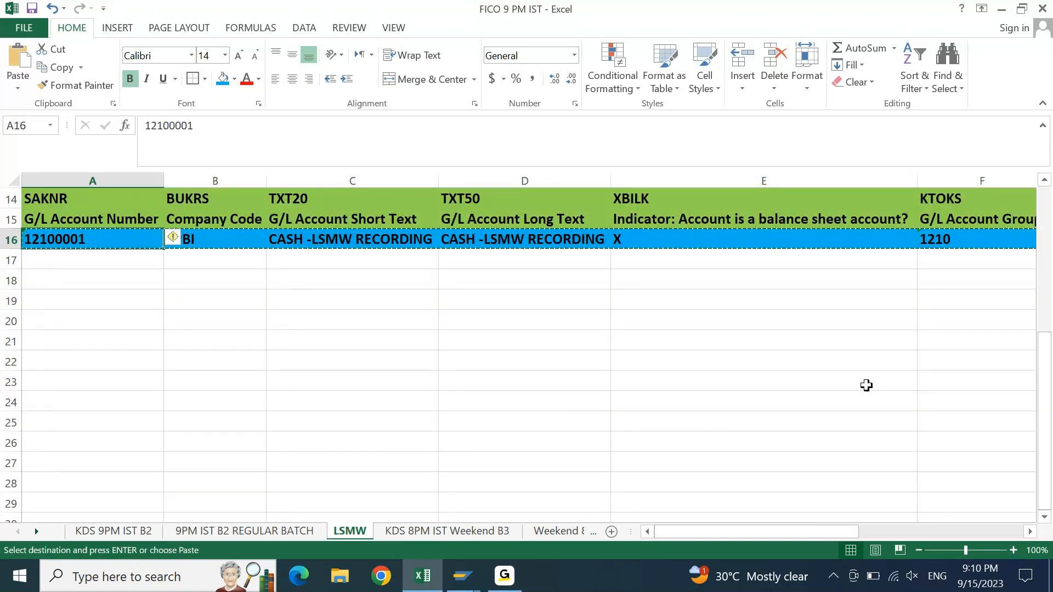
pyautogui.press('Down')
pyautogui.press('Down')
pyautogui.press('Return')
pyautogui.press('Down')
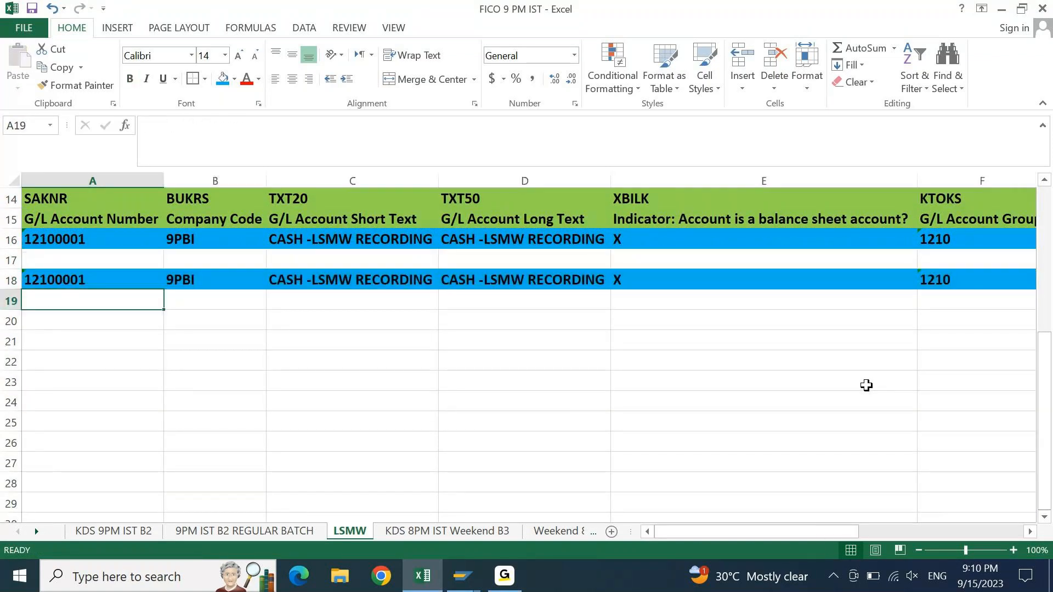
pyautogui.hotkey('ctrl', 'shift', 'Right')
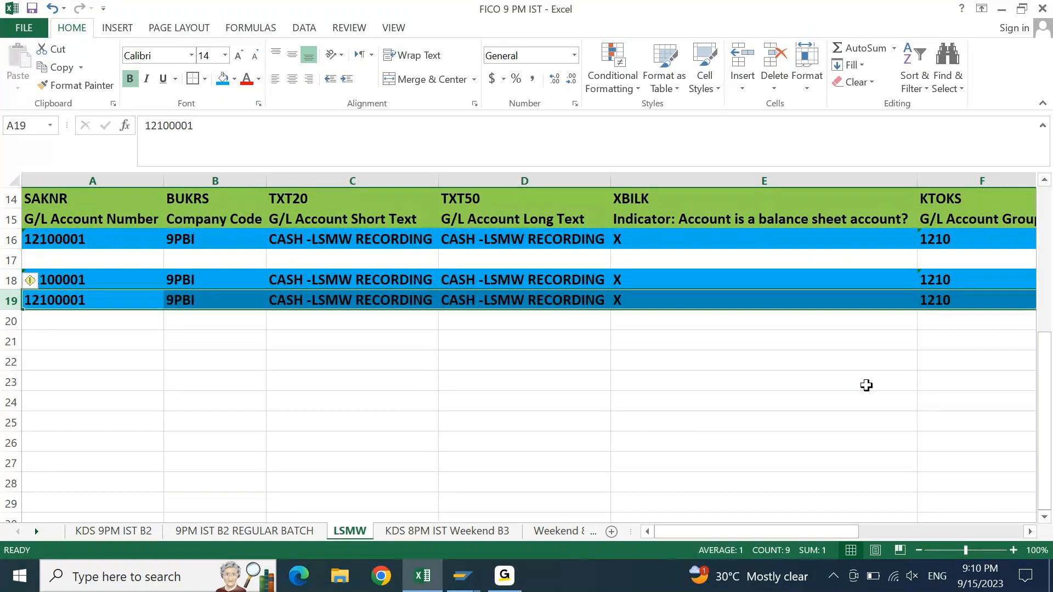
# - Change the last digit of the G/L account number to 2 in A18 and to 3 in A19
pyautogui.press('Up')
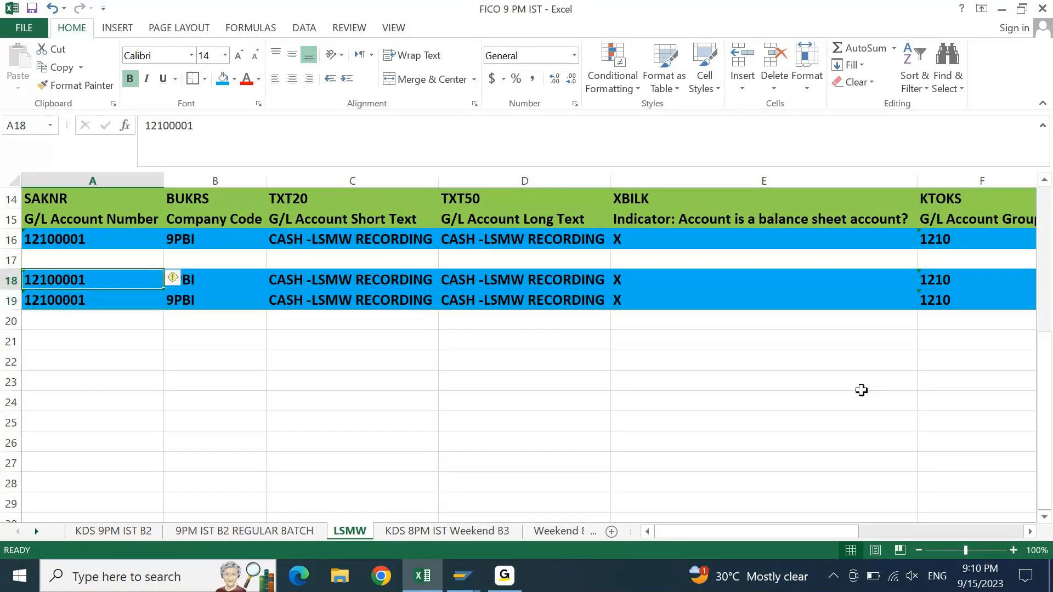
pyautogui.click(234, 125)
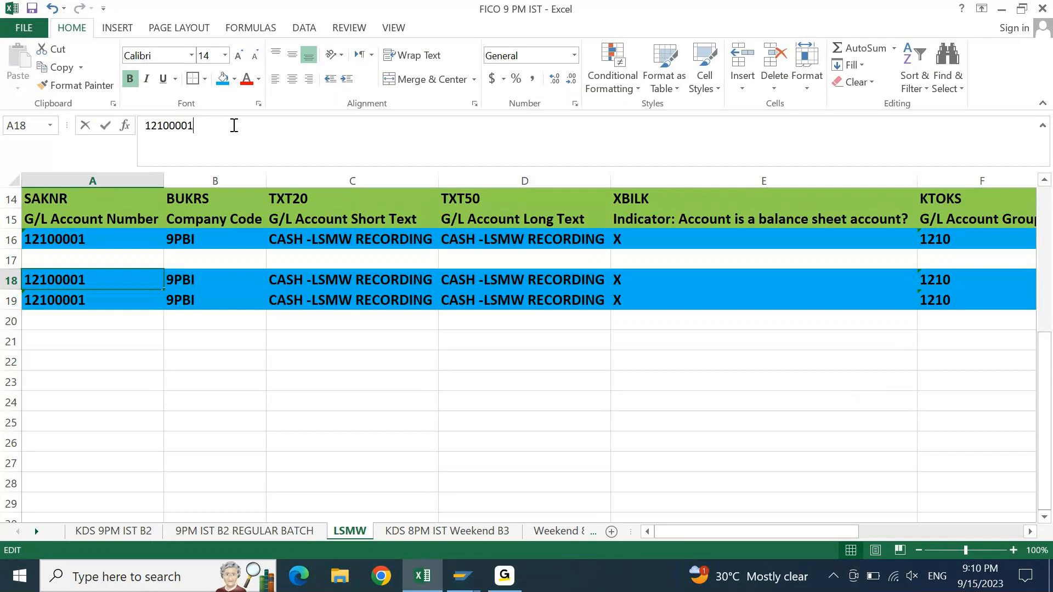
pyautogui.press('BackSpace')
pyautogui.write('2')
pyautogui.press('Return')
pyautogui.press('F2')
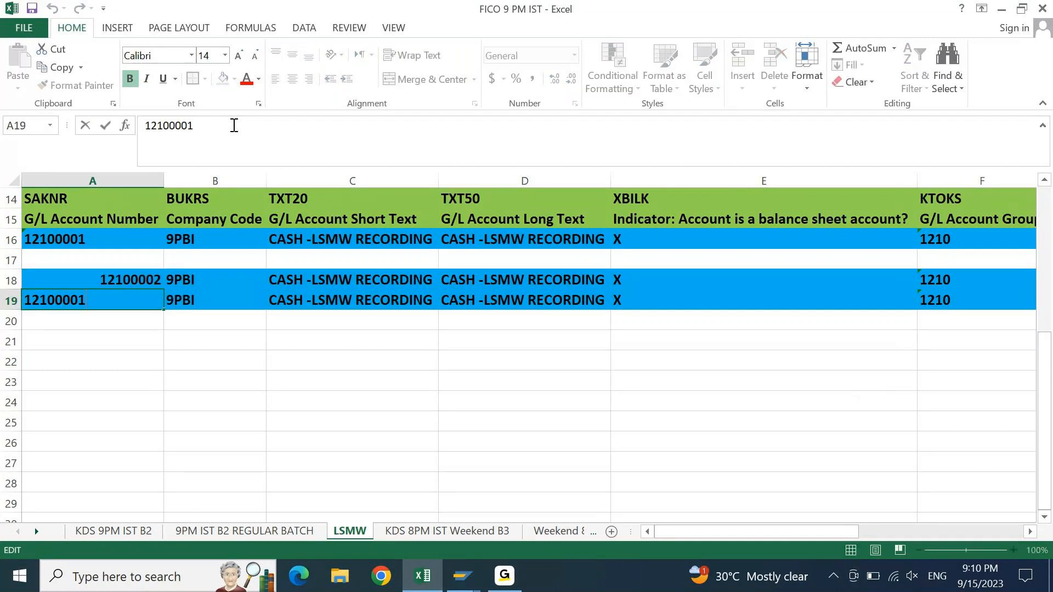
pyautogui.press('BackSpace')
pyautogui.write('3')
pyautogui.hotkey('shift', 'Return')
# - Change the G/L account short texts to "CASH -LSMW 1" in C18 and "CASH -LSMW 2" in C19
pyautogui.press('Right')
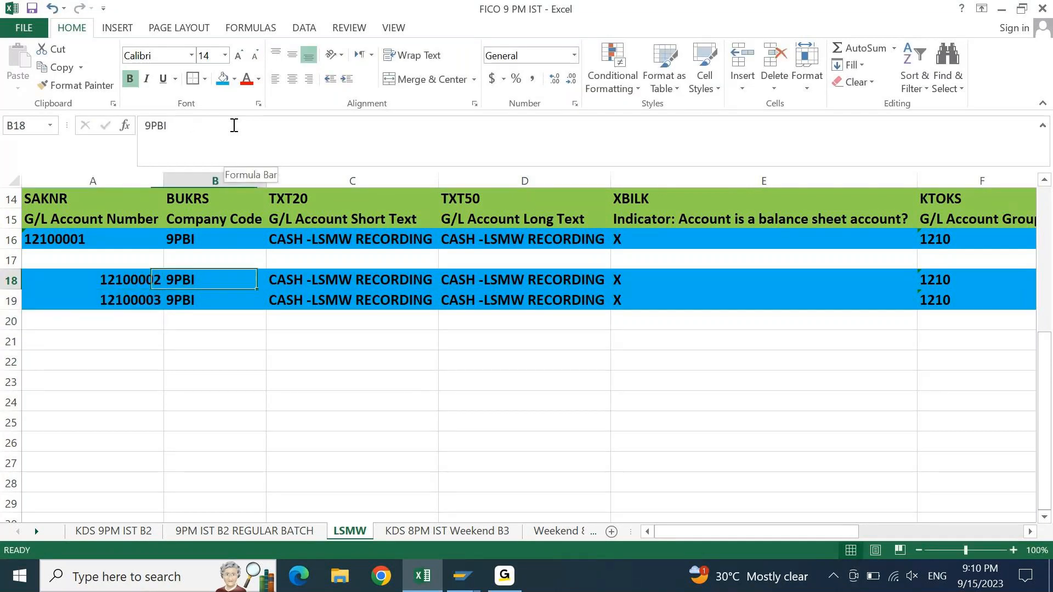
pyautogui.press('Right')
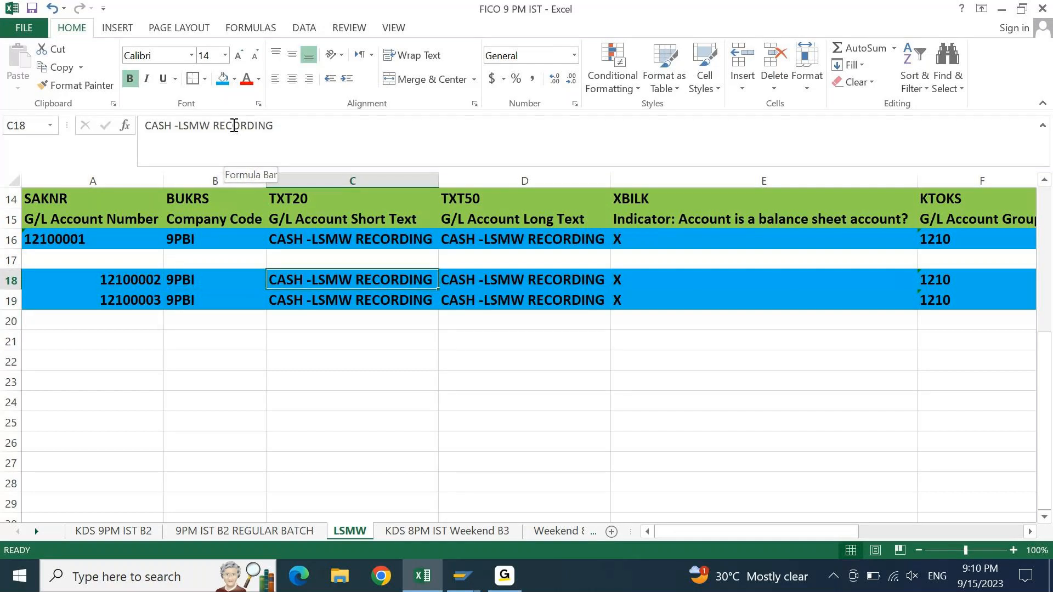
pyautogui.press('F2')
pyautogui.hotkey('ctrl', 'shift', 'Left')
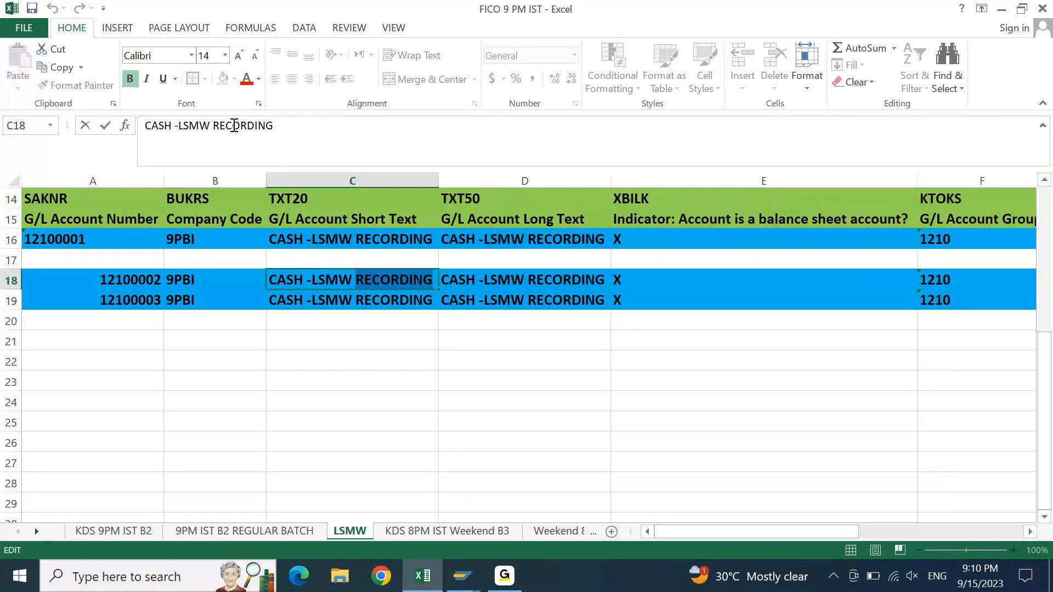
pyautogui.write('1')
pyautogui.press('Return')
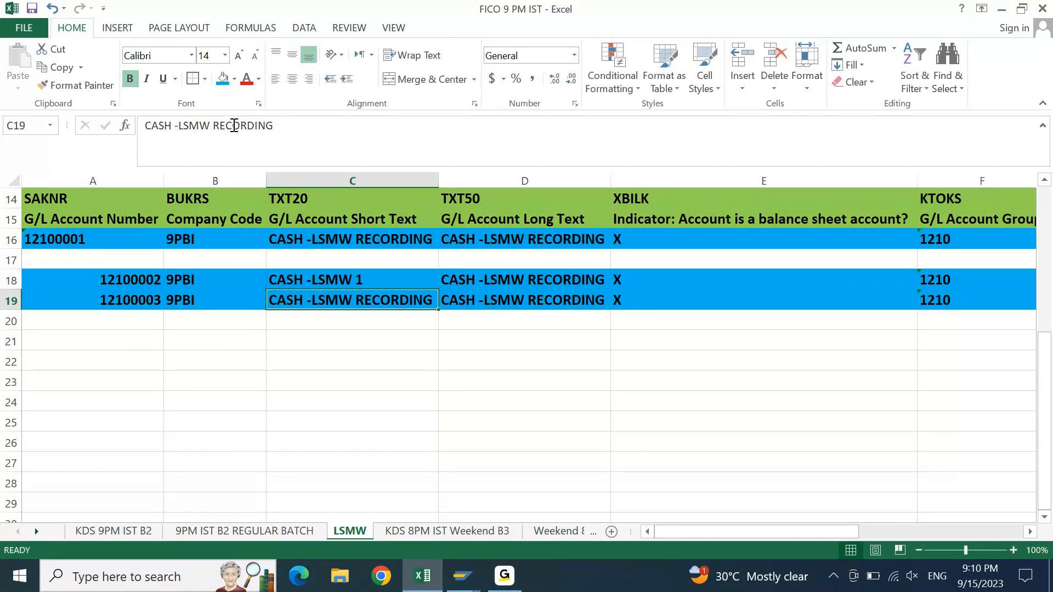
pyautogui.doubleClick(234, 125)
pyautogui.write('2')
pyautogui.press('Return')
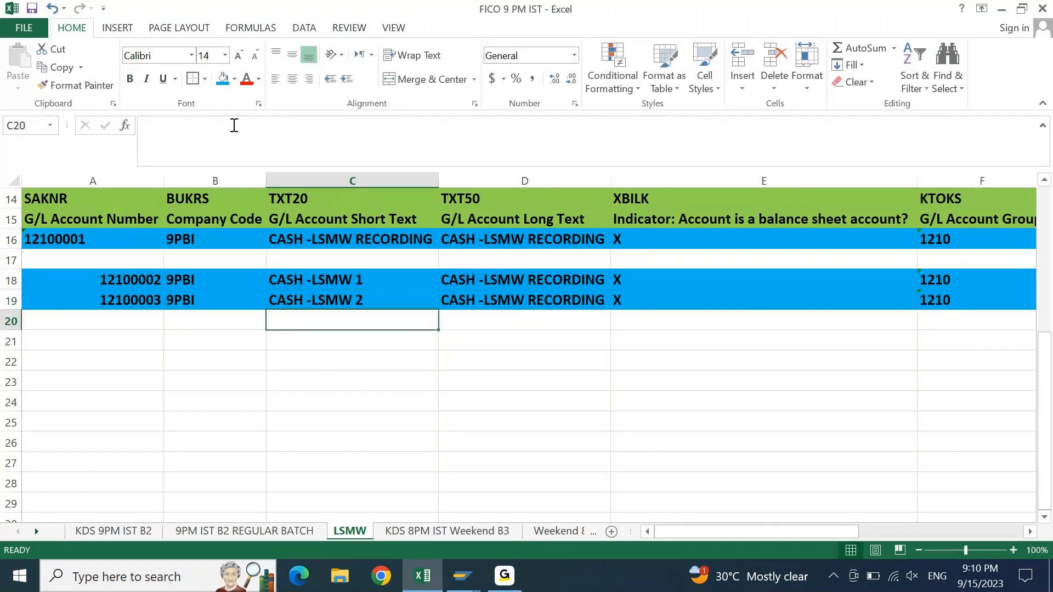
# - Copy the short texts from C18:C19 into the long text cells D18:D19
pyautogui.press('Up')
pyautogui.press('Up')
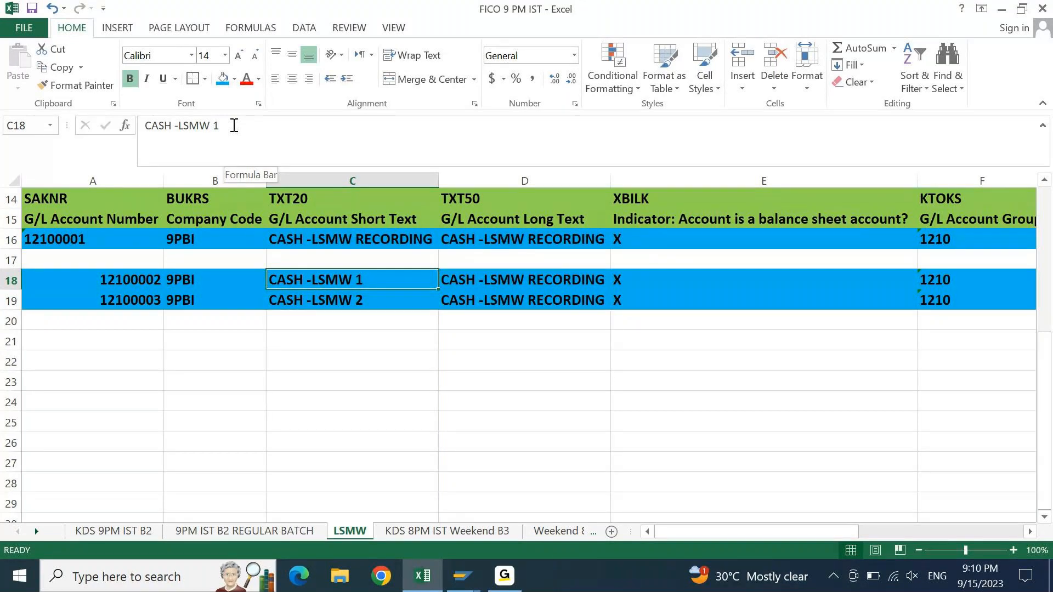
pyautogui.press('Right')
pyautogui.write('CASH -LSMW 1 CASH -LSMW 2')
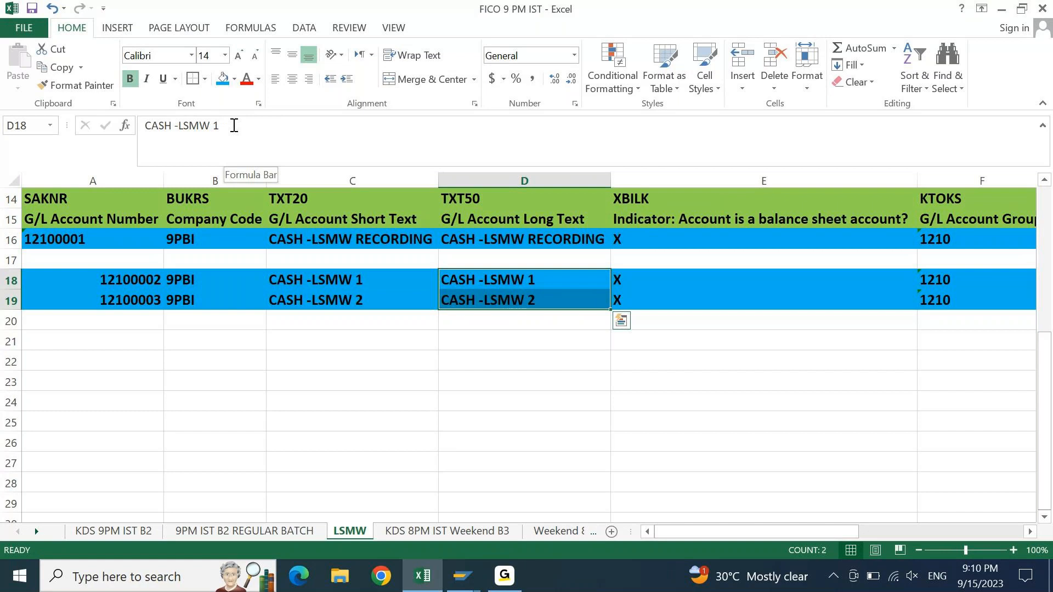
# - Review the remaining fields of the row 18 record from XBILK to FSTAG, and save the workbook
pyautogui.press('Right')
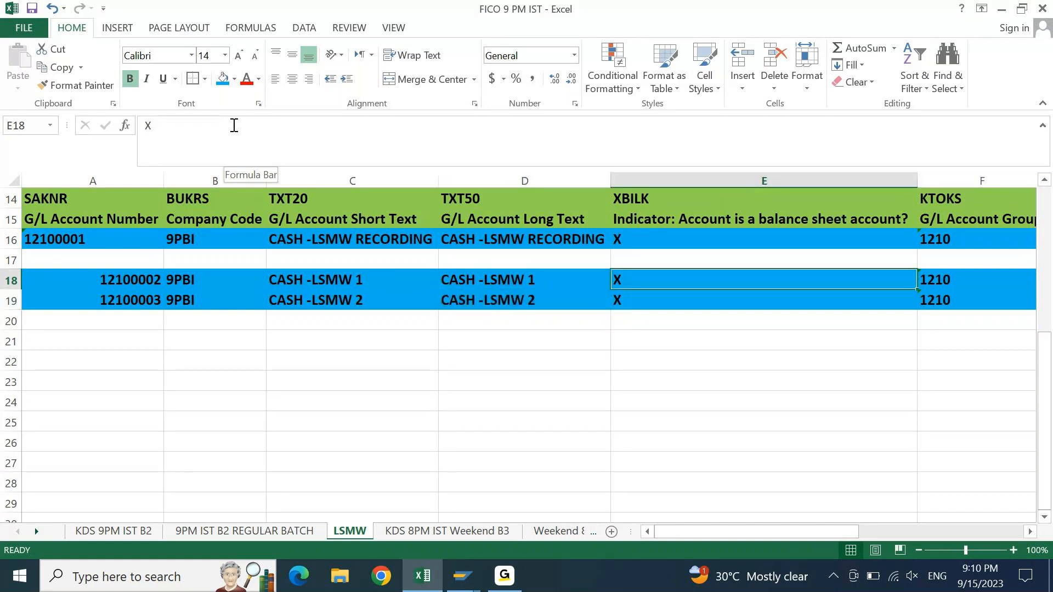
pyautogui.press('Right')
pyautogui.press('Right')
pyautogui.press('Right')
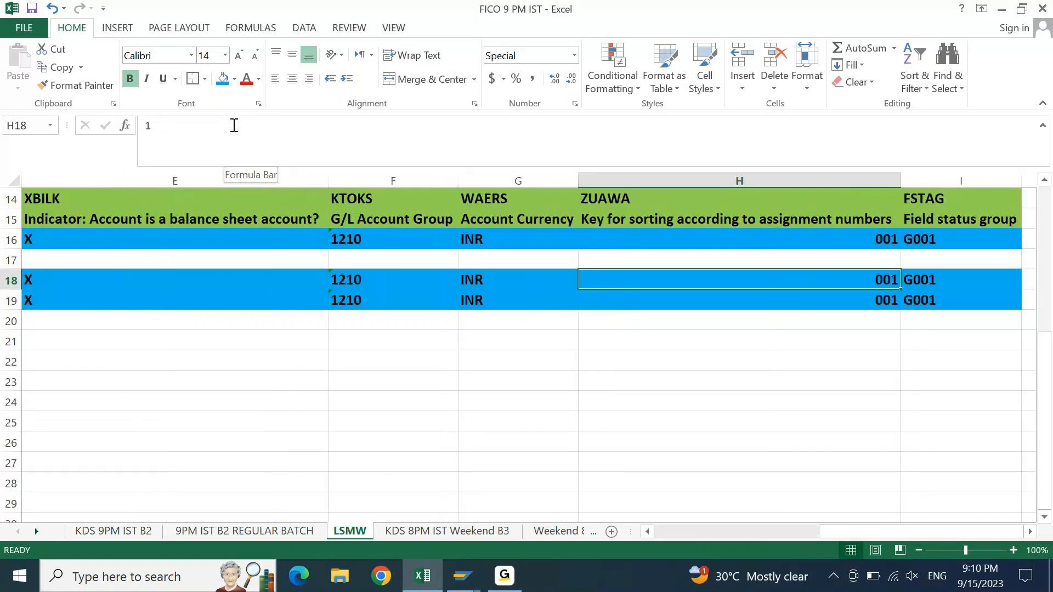
pyautogui.press('Right')
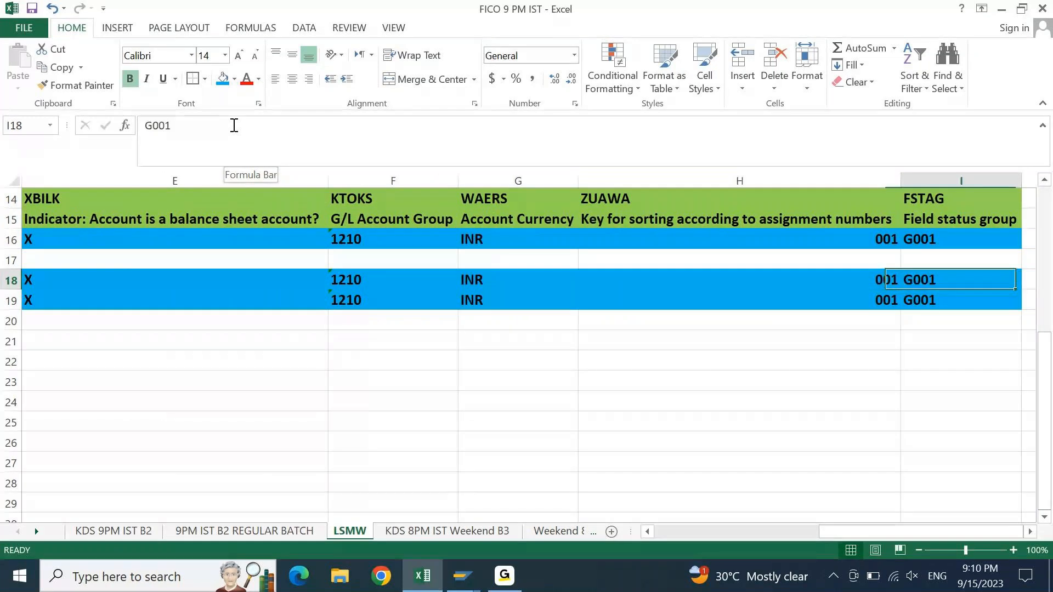
pyautogui.press('Left')
pyautogui.press('Left')
pyautogui.press('Left')
pyautogui.press('Left')
pyautogui.press('Left')
pyautogui.press('Left')
pyautogui.press('Left')
pyautogui.press('Left')
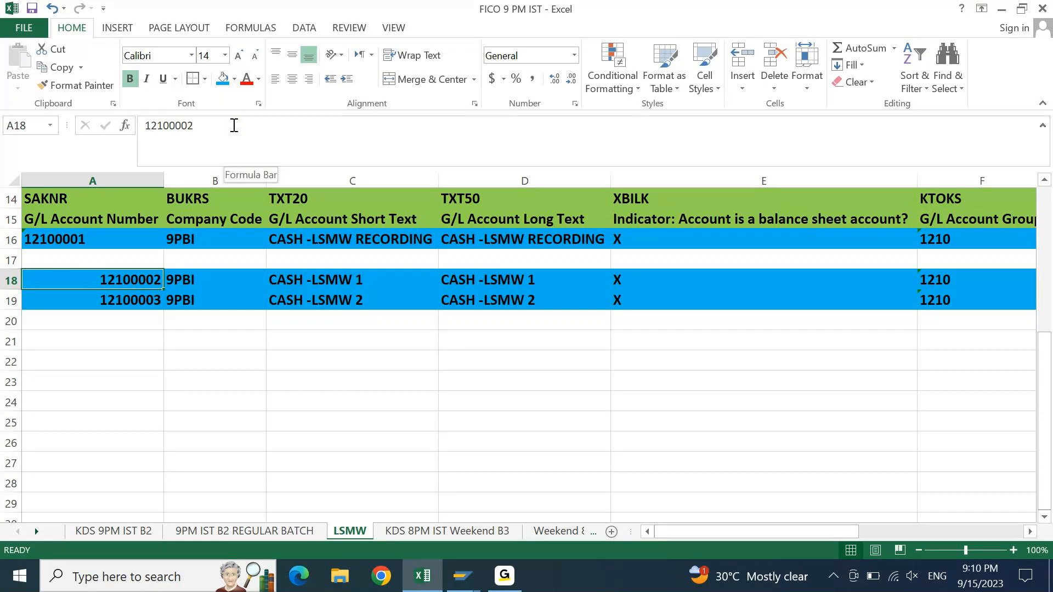
pyautogui.hotkey('ctrl', 's')
# - Insert two blank rows directly below the sample record in row 16, and remove the fill from new row 18
pyautogui.press('Up')
pyautogui.press('Up')
pyautogui.press('Up')
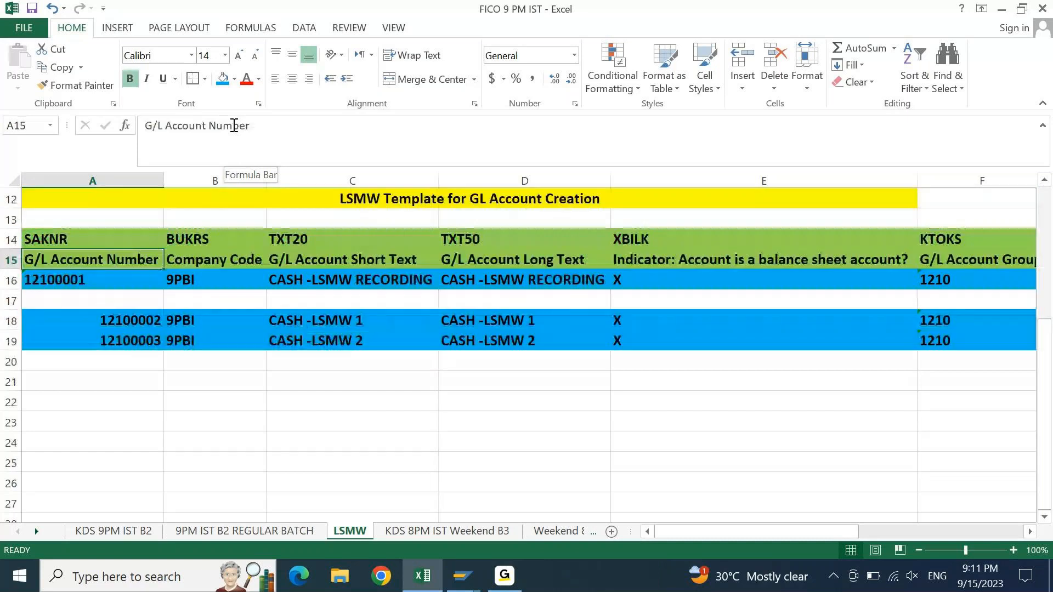
pyautogui.press('Down')
pyautogui.press('Down')
pyautogui.hotkey('shift', 'space')
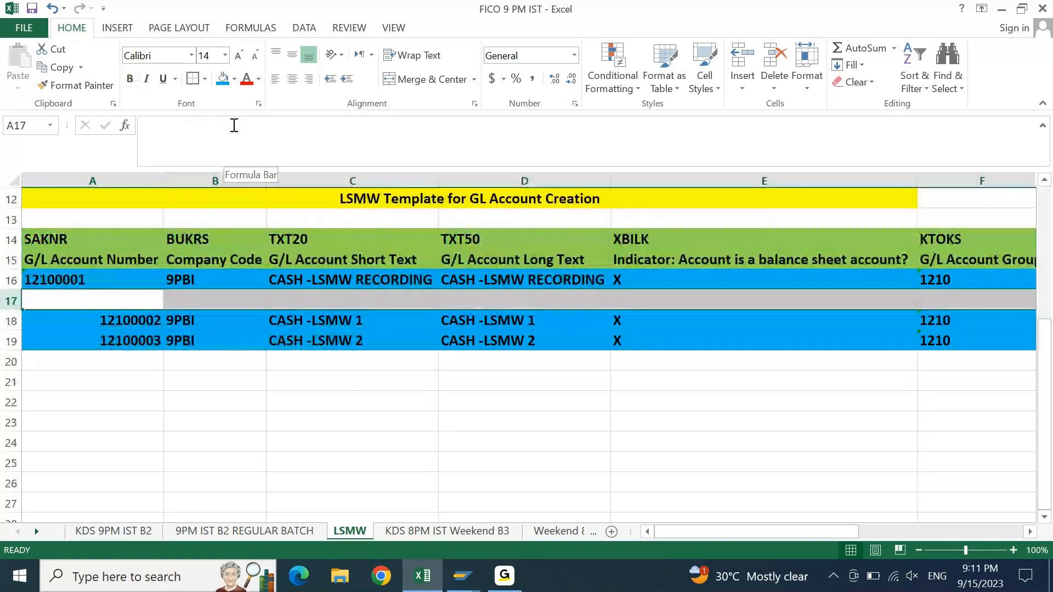
pyautogui.hotkey('ctrl', 'shift', '+')
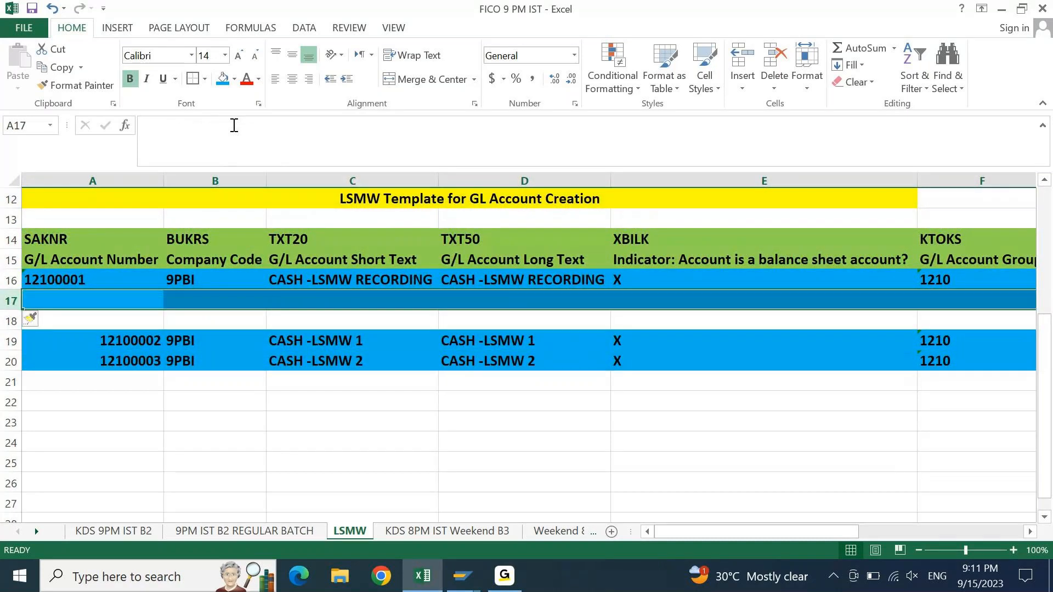
pyautogui.press('Down')
pyautogui.hotkey('shift', 'space')
pyautogui.hotkey('ctrl', 'shift', '+')
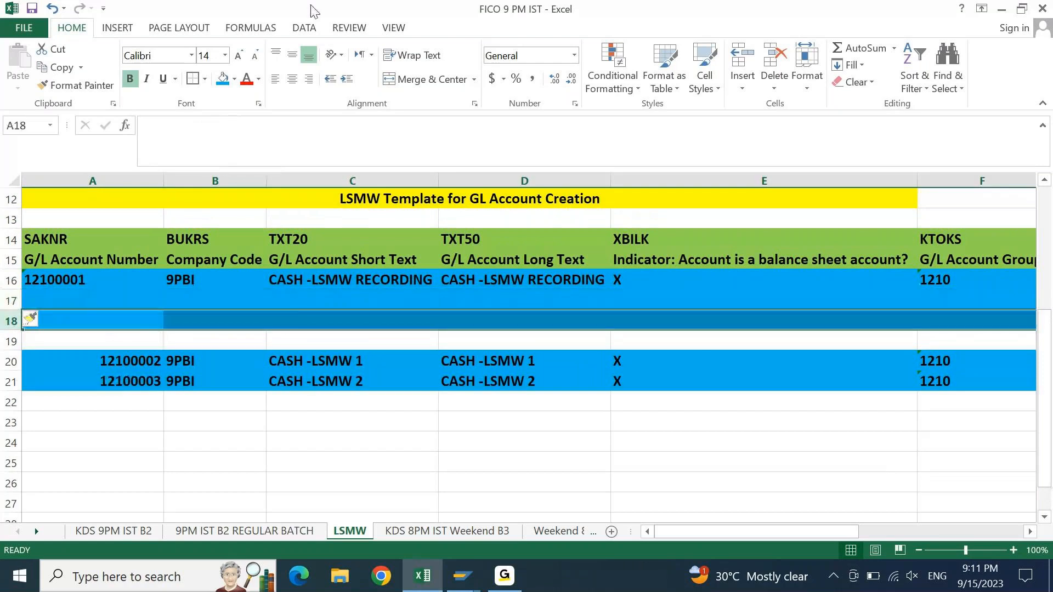
pyautogui.click(235, 79)
pyautogui.click(265, 213)
# - Copy the technical field names from SAKNR to FSTAG in row 14 into row 19 above the new records
pyautogui.hotkey('ctrl', 'Up')
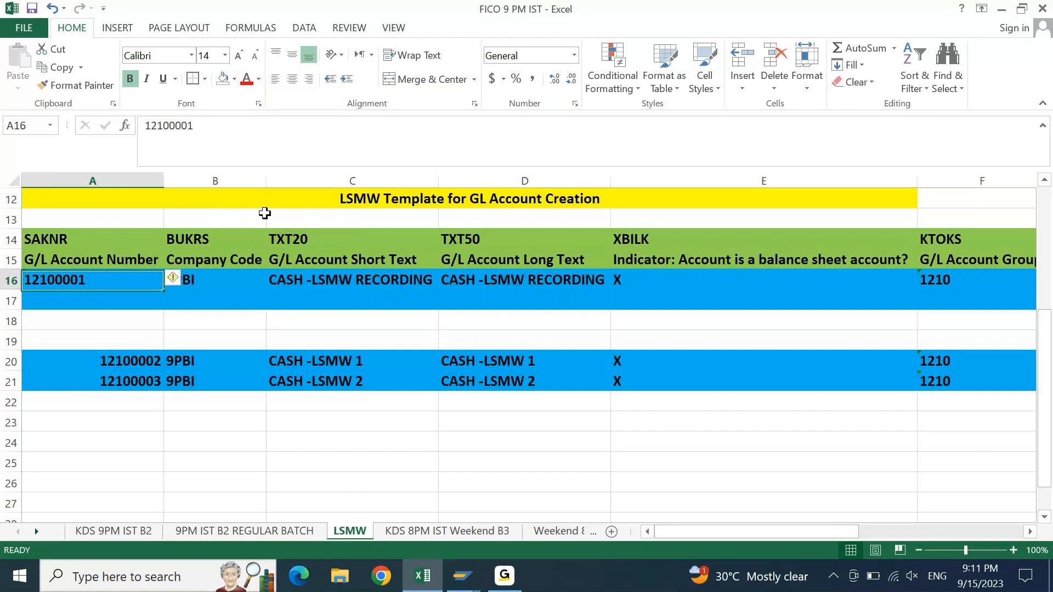
pyautogui.hotkey('ctrl', 'Up')
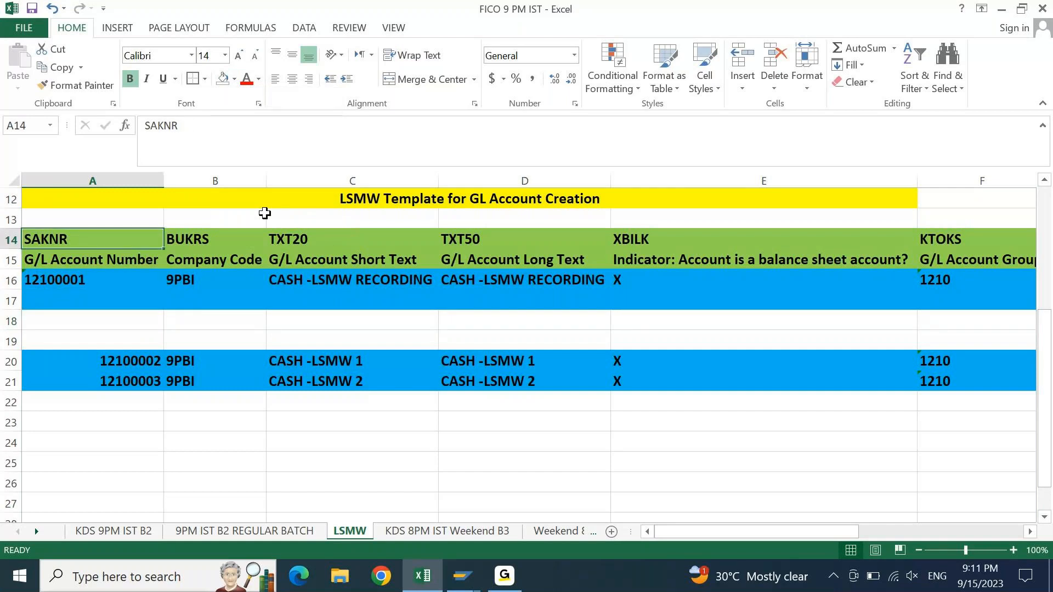
pyautogui.hotkey('ctrl', 'shift', 'Right')
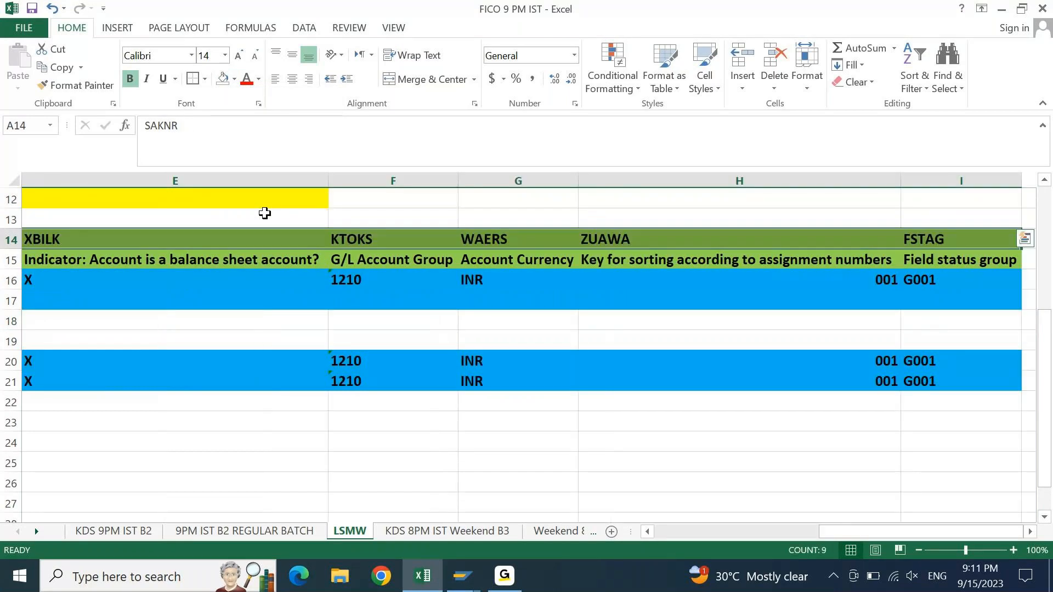
pyautogui.hotkey('ctrl', 'c')
pyautogui.press('Down')
pyautogui.press('Down')
pyautogui.press('Down')
pyautogui.press('Down')
pyautogui.press('Down')
pyautogui.press('Return')
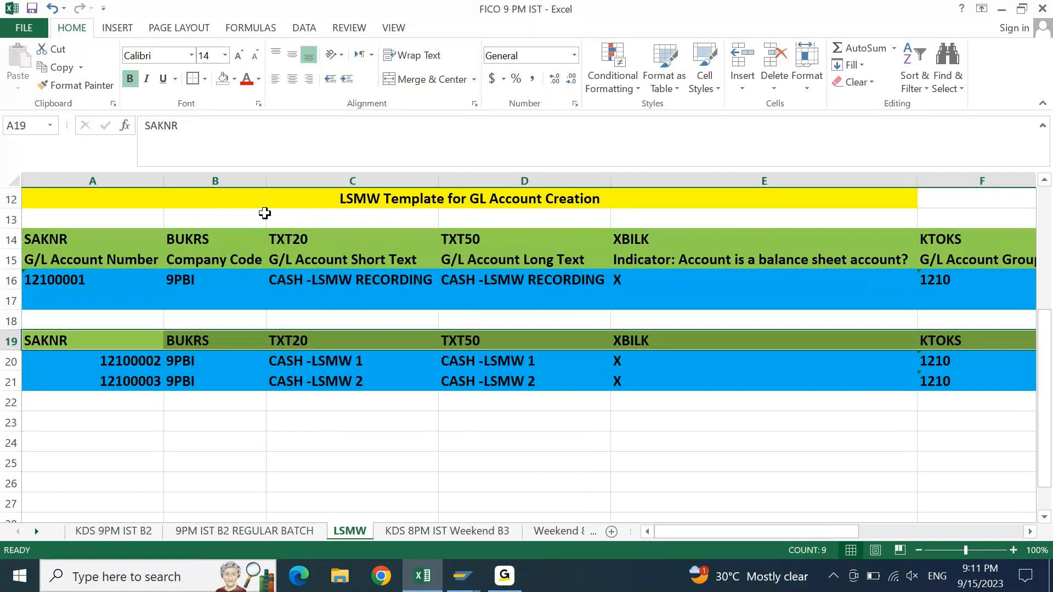
# - Remove the fill colour from the field names and both records in A19:I21
pyautogui.hotkey('ctrl', 'shift', 'Down')
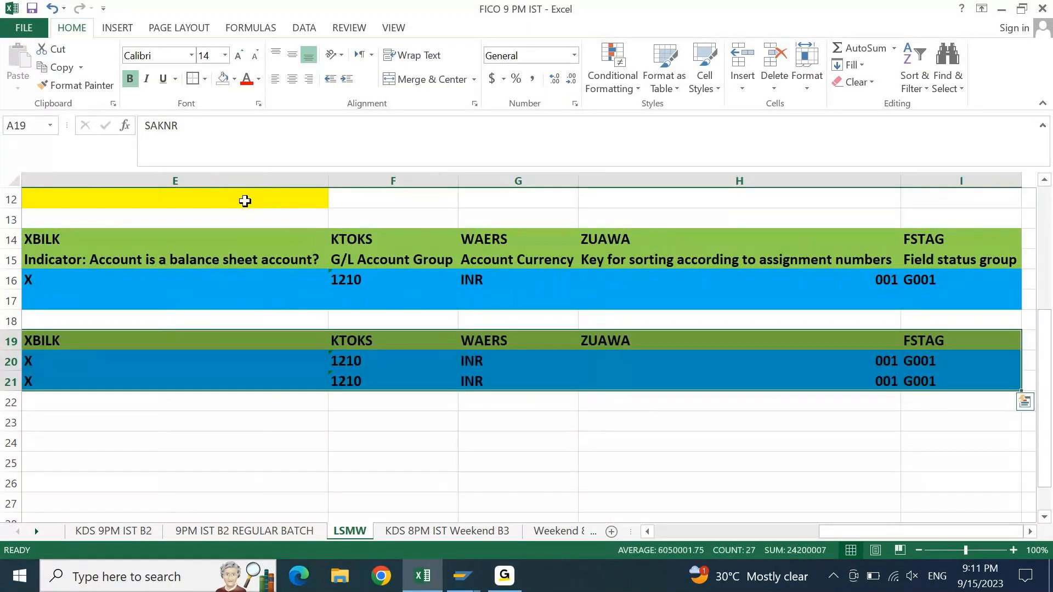
pyautogui.click(227, 82)
pyautogui.press('Left')
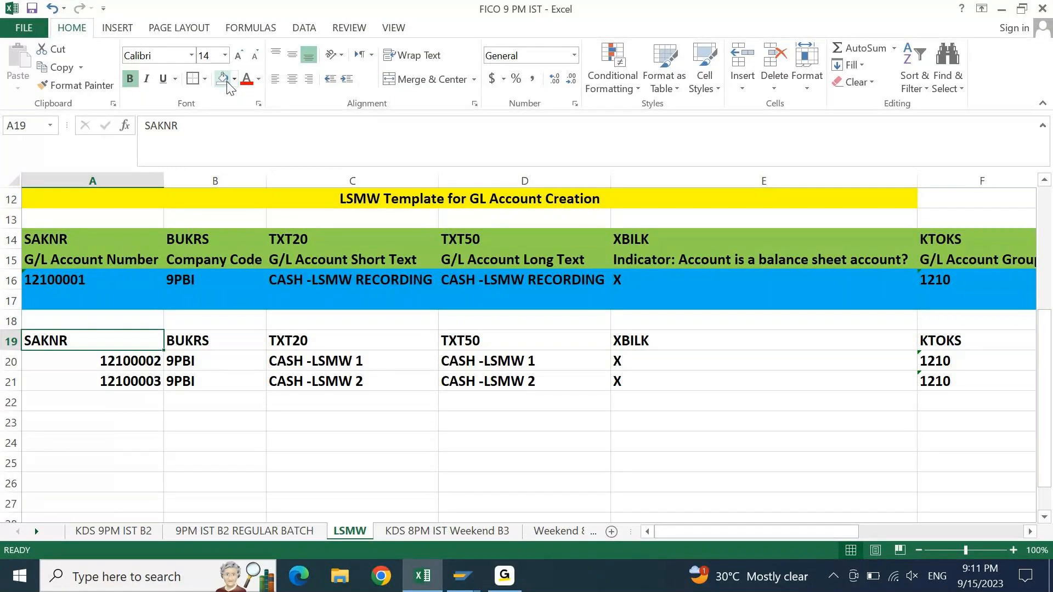
pyautogui.press('pageup')
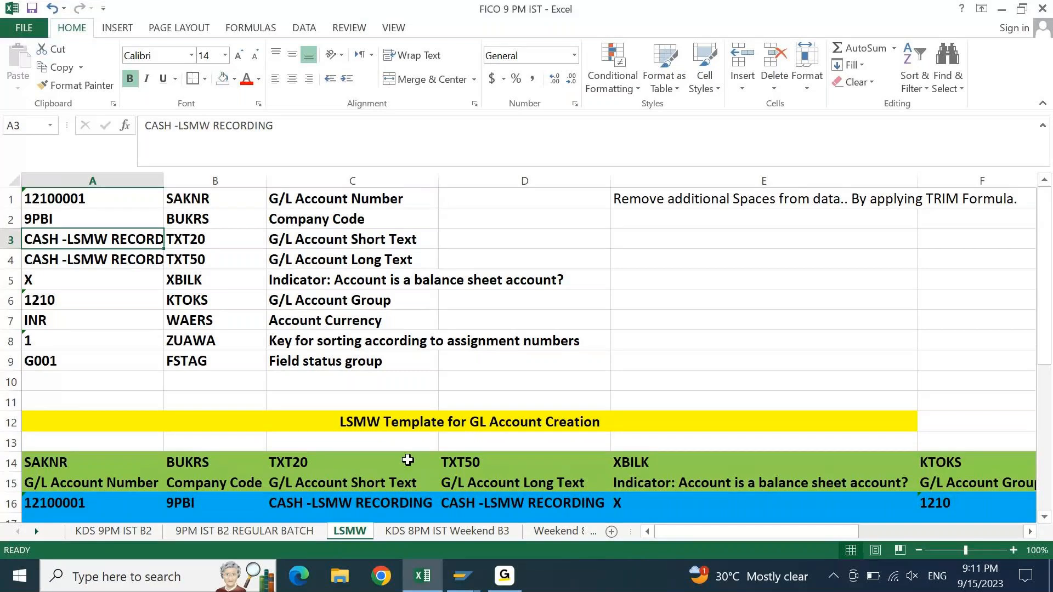
# - Switch to SAP and exit the Z9PGL recording, saving its changes
pyautogui.hotkey('alt', 'Tab')
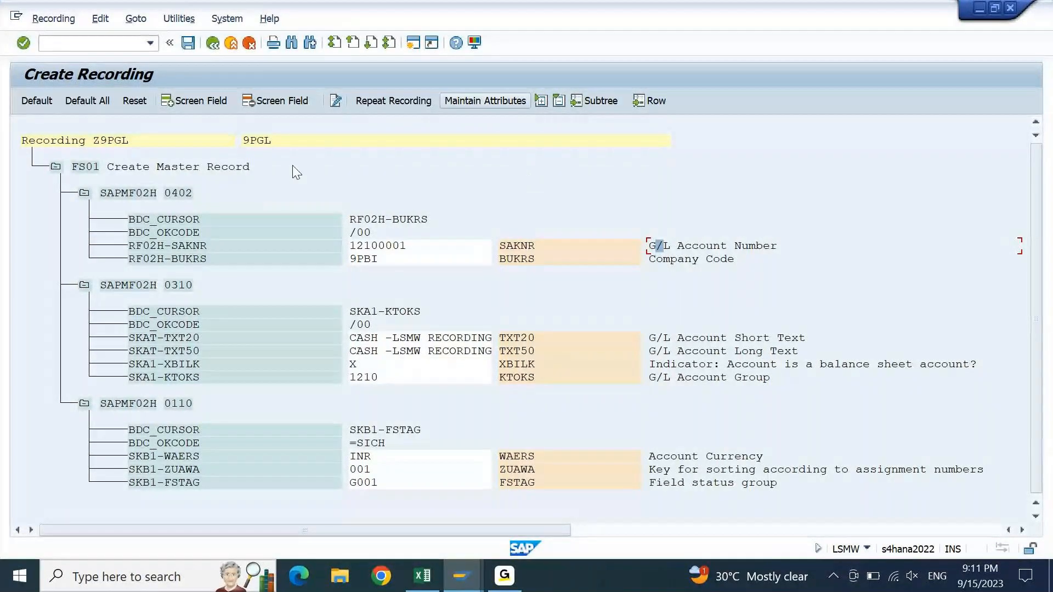
pyautogui.click(212, 42)
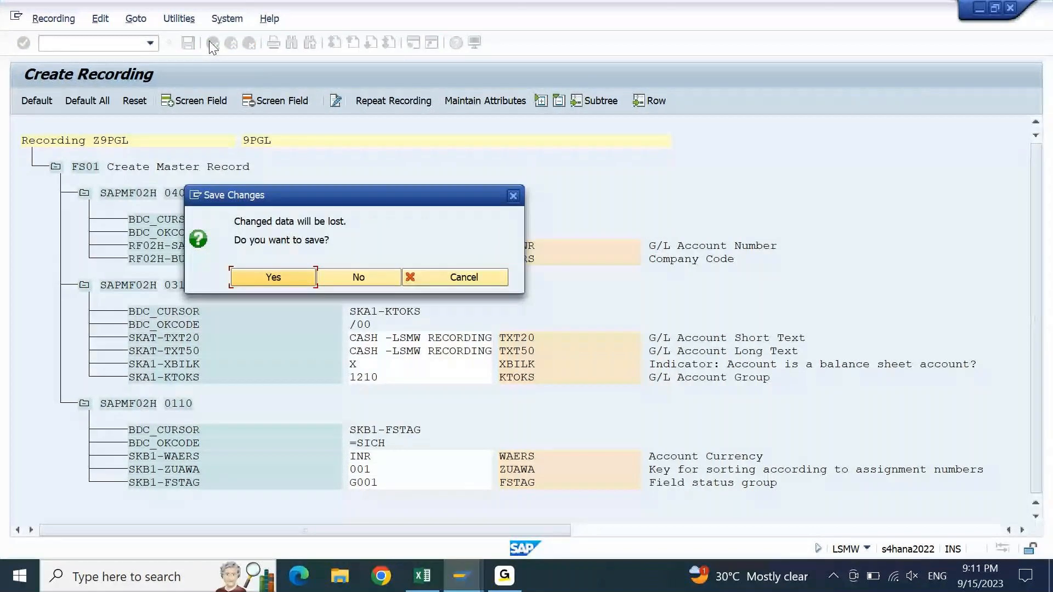
pyautogui.click(274, 278)
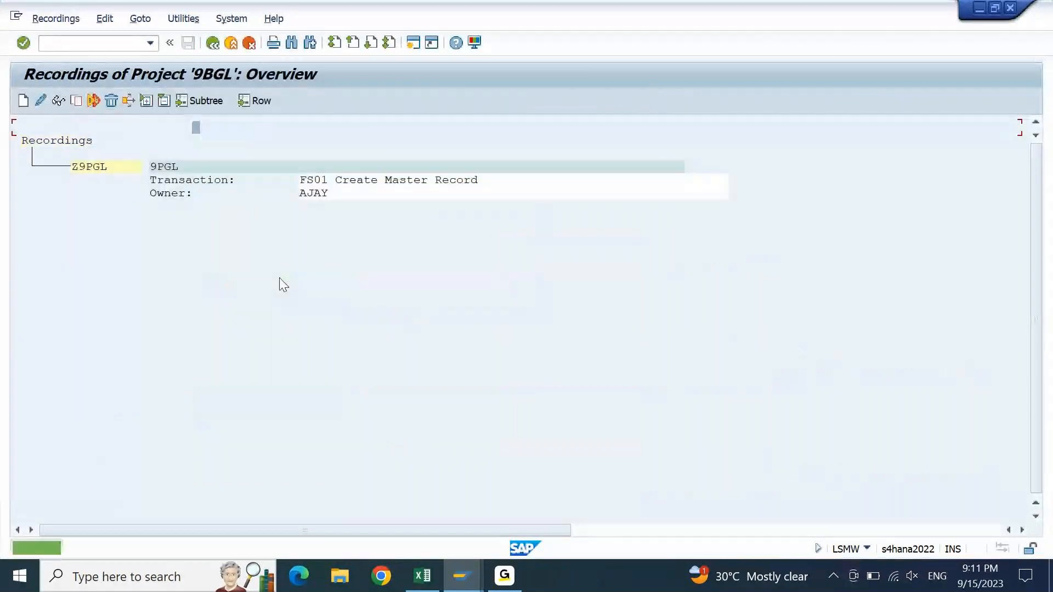
# - Assign recording Z9PGL as the batch input recording of object 9BGL, save the object attributes and return to the process steps
pyautogui.click(211, 50)
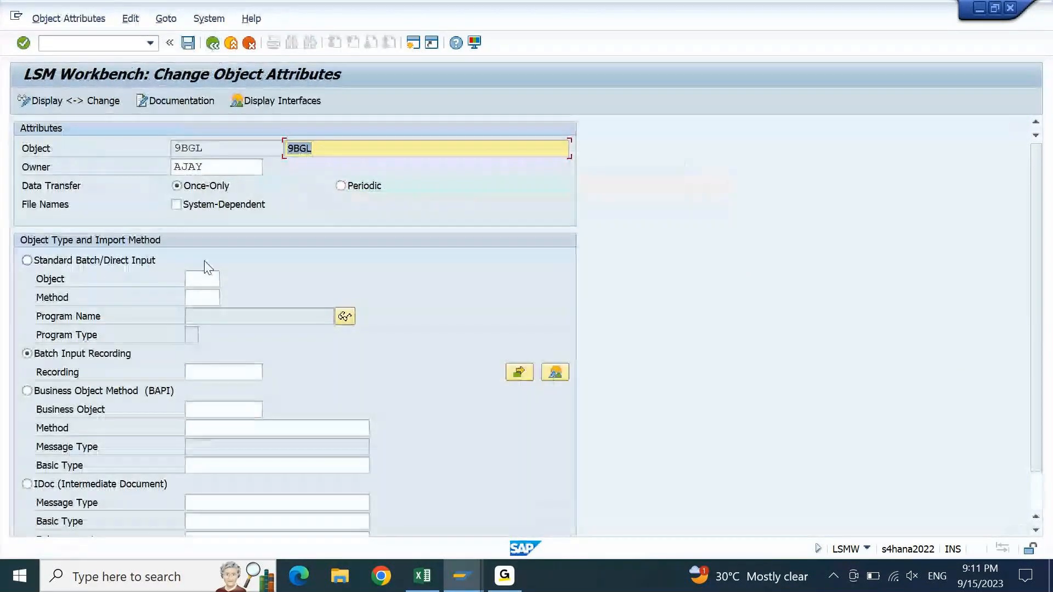
pyautogui.click(219, 375)
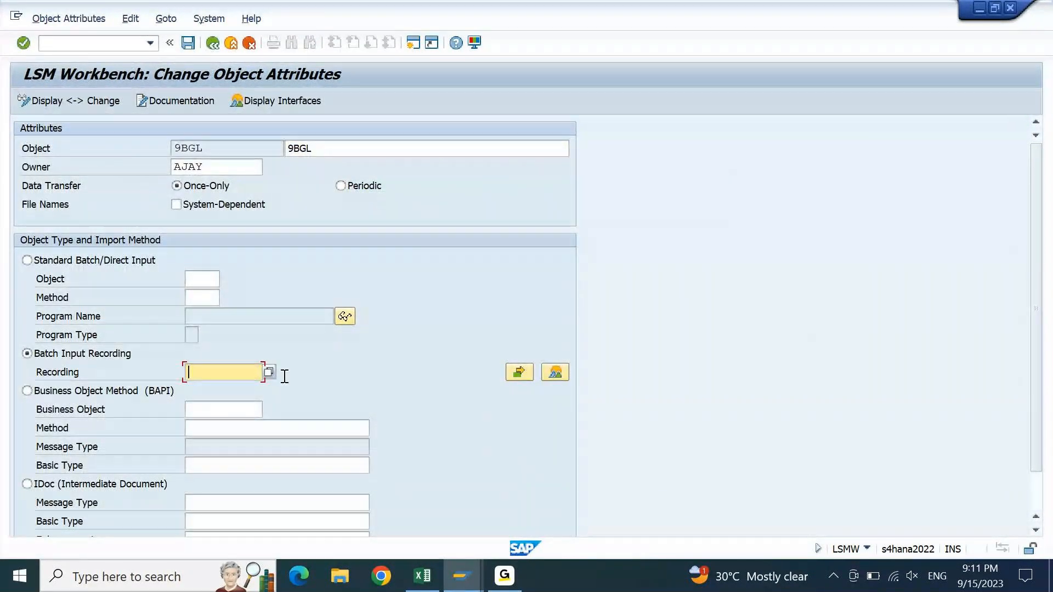
pyautogui.click(268, 373)
pyautogui.click(188, 43)
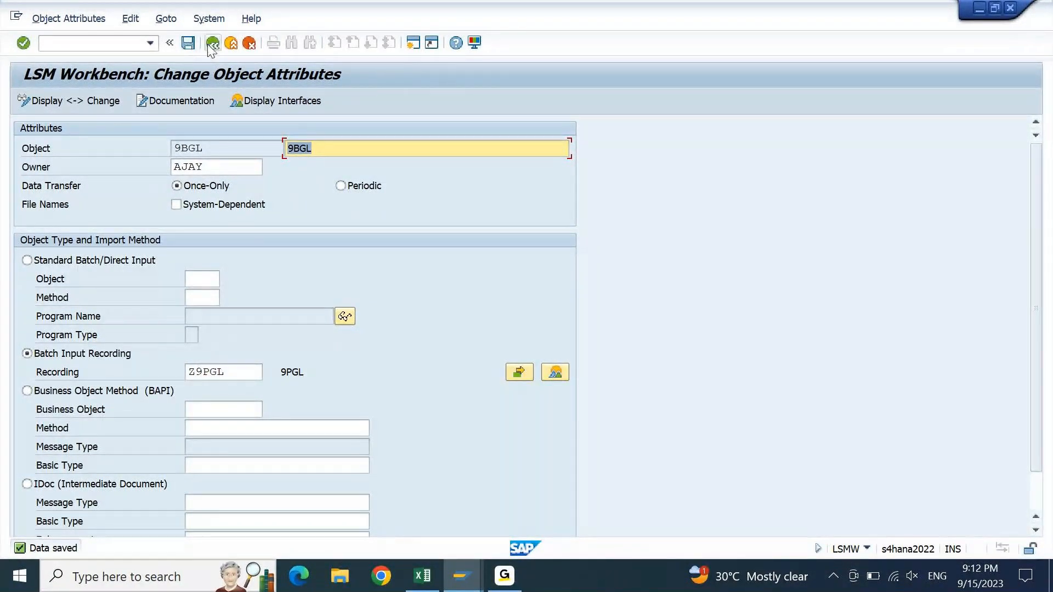
pyautogui.click(213, 45)
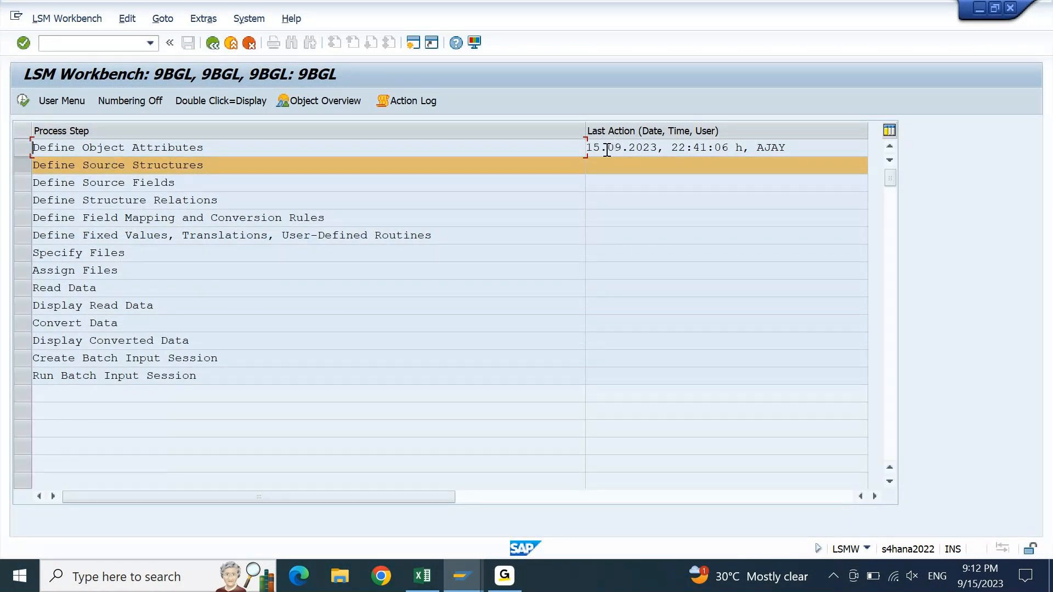
# - Open the Define Source Structures process step and switch it to change mode
pyautogui.click(700, 148)
pyautogui.click(23, 100)
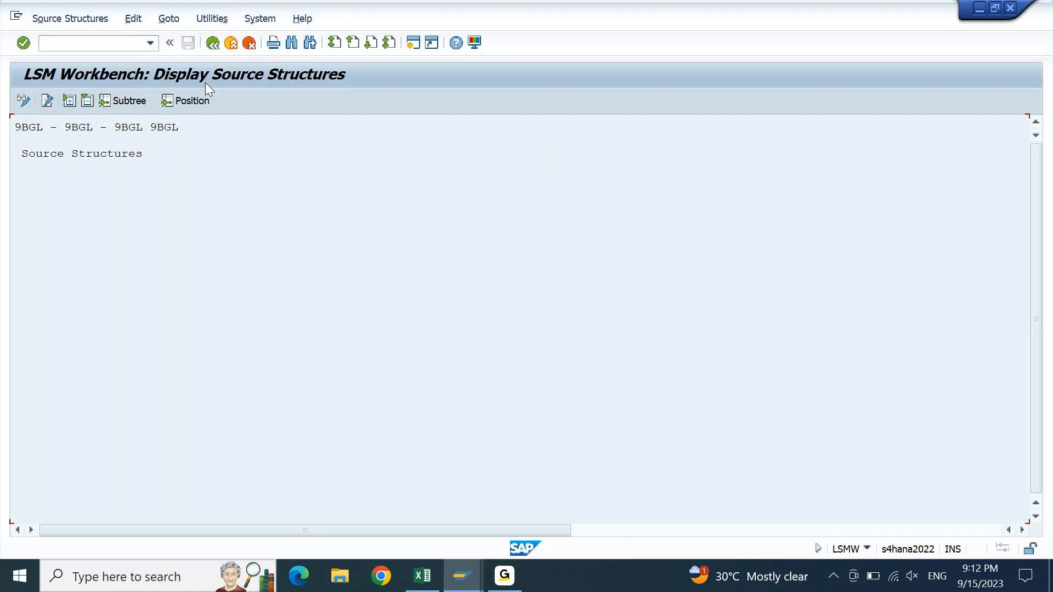
pyautogui.click(22, 102)
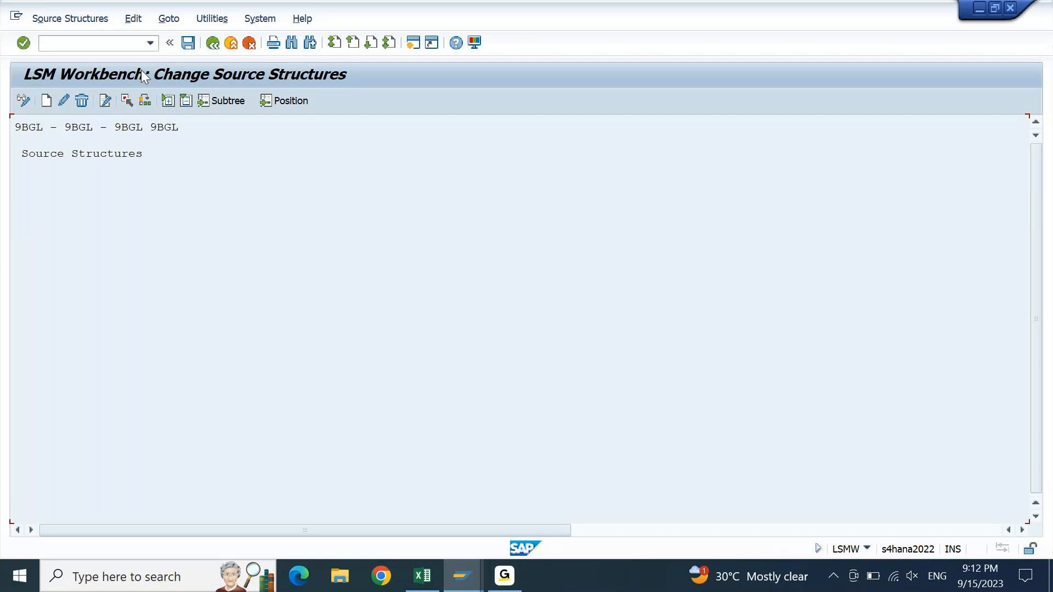
# - Create a source structure named z9bgl with the description z9bgl
pyautogui.click(48, 100)
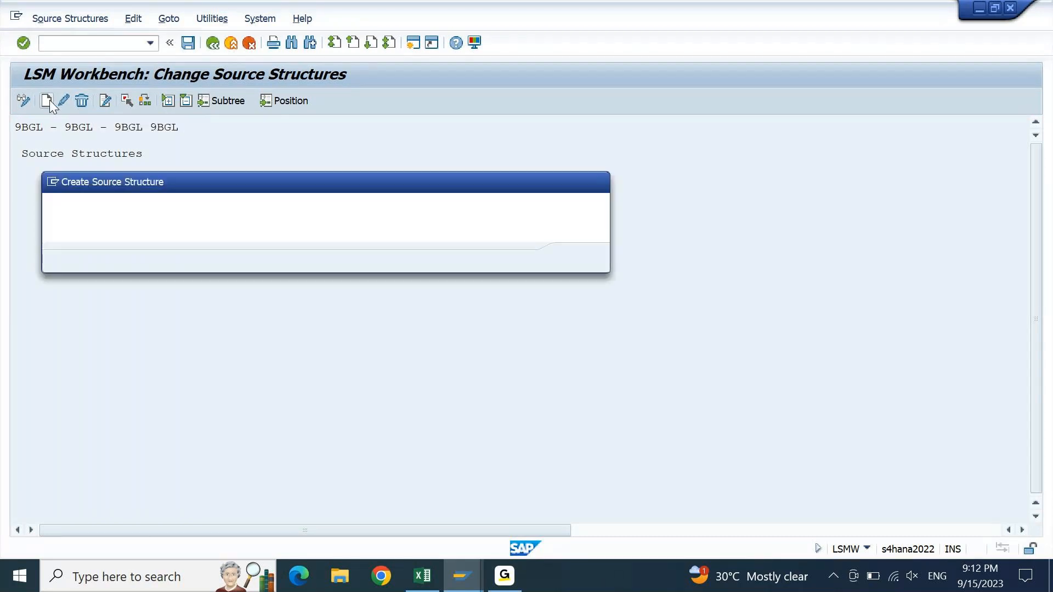
pyautogui.write('z9')
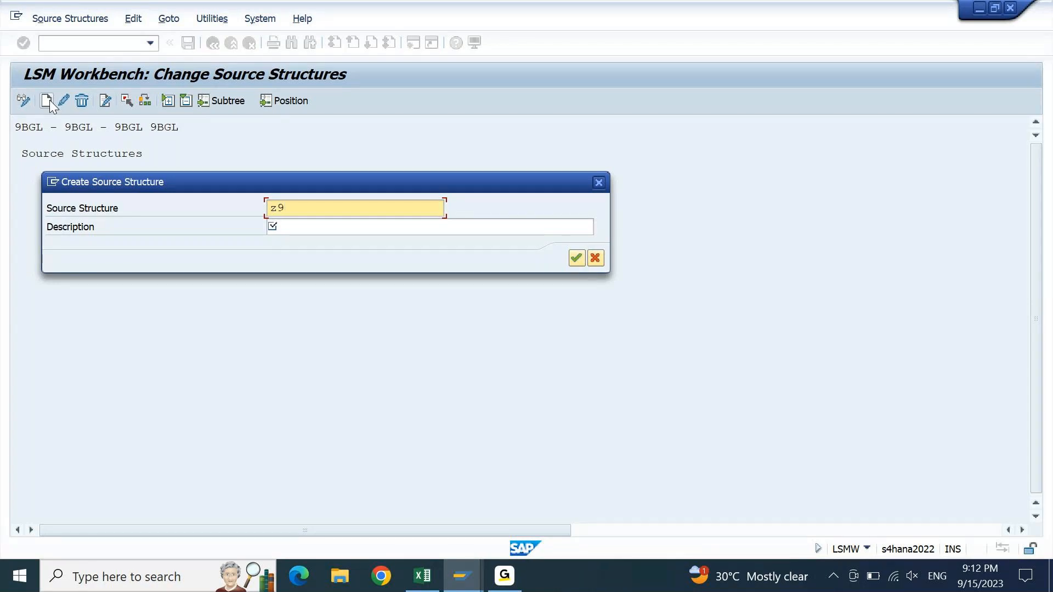
pyautogui.write('bgl')
pyautogui.hotkey('ctrl', 'a')
pyautogui.hotkey('ctrl', 'c')
pyautogui.press('Tab')
pyautogui.hotkey('ctrl', 'v')
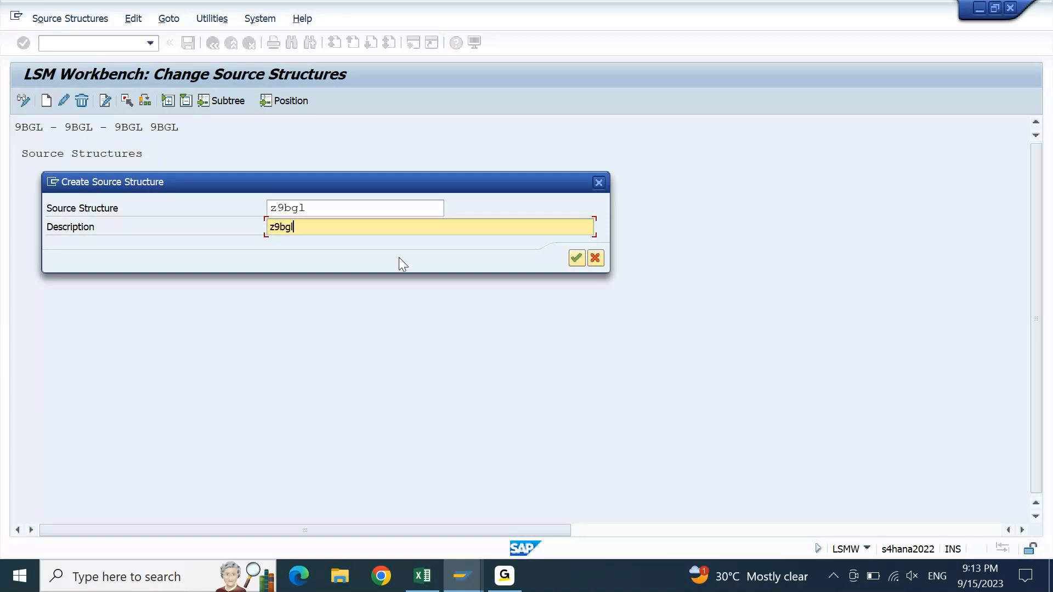
pyautogui.click(577, 258)
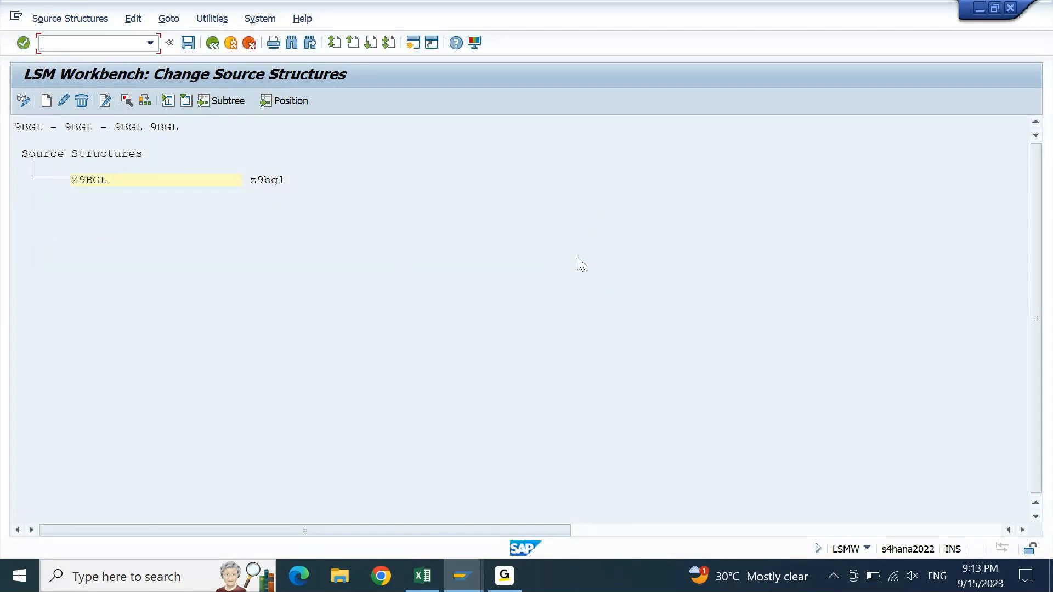
# - Save the source structure, return to the process steps and open Define Source Fields
pyautogui.click(188, 44)
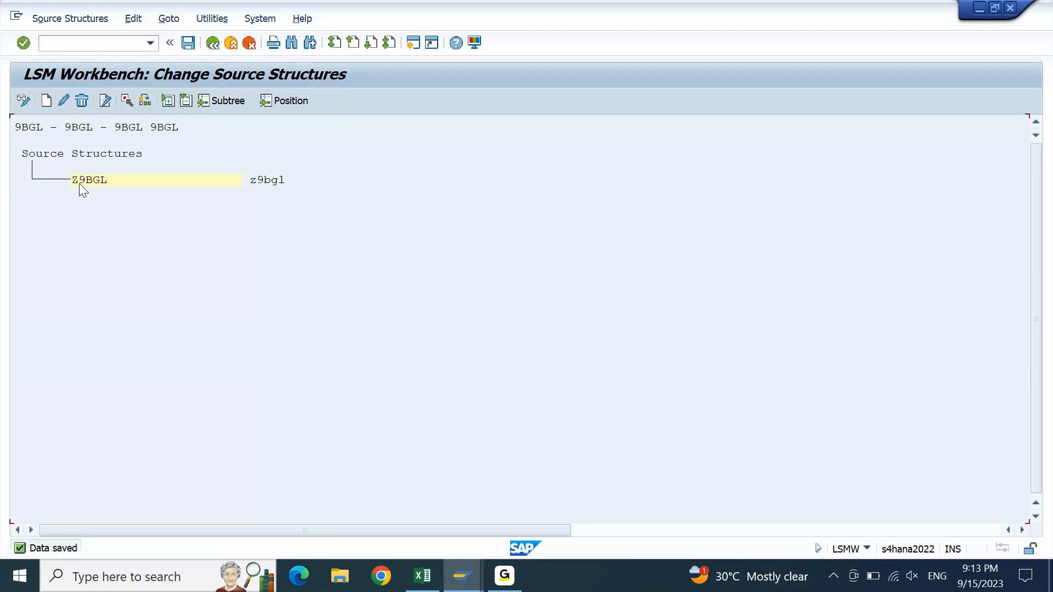
pyautogui.click(212, 44)
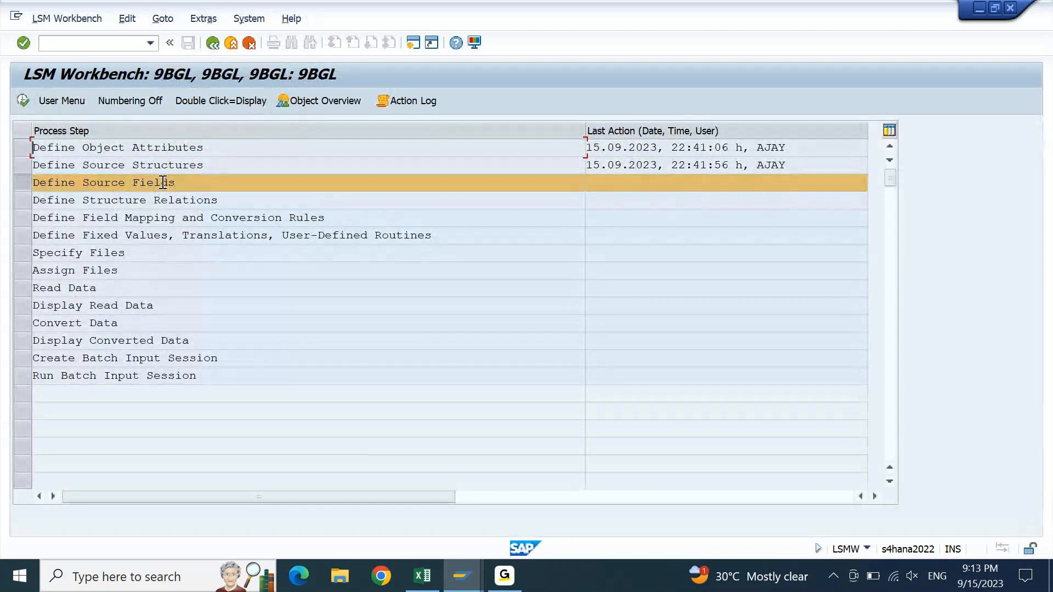
pyautogui.click(23, 101)
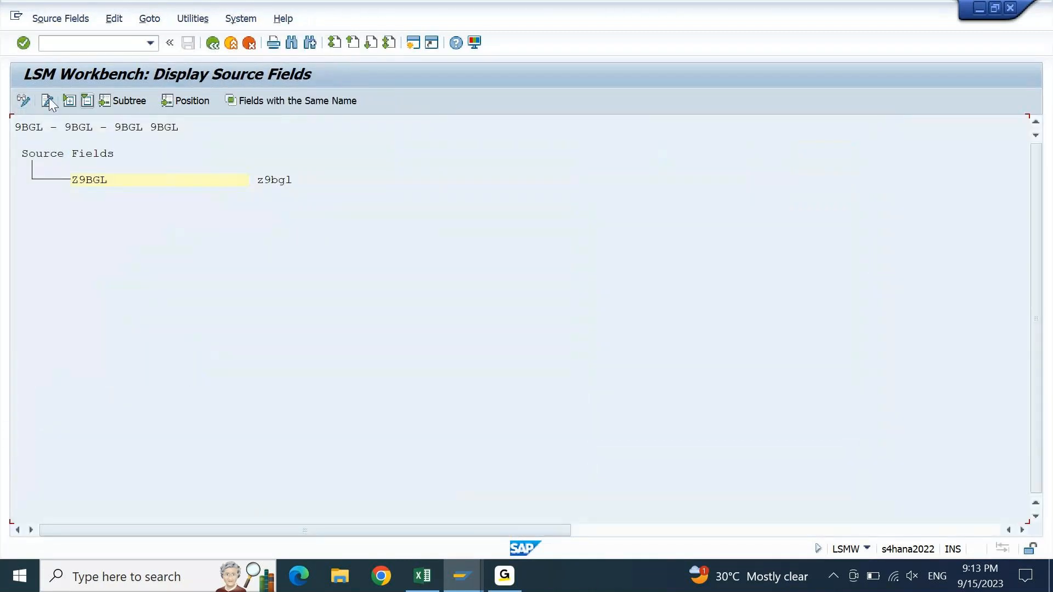
# - Switch the source fields to change mode and open the field entry table for structure Z9BGL
pyautogui.click(23, 100)
pyautogui.click(91, 180)
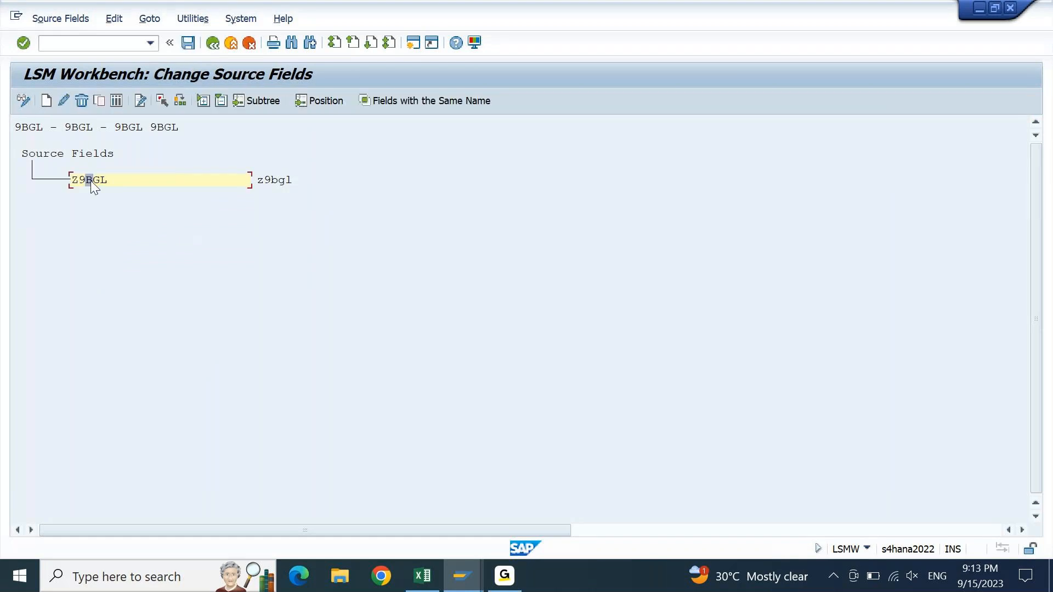
pyautogui.click(117, 101)
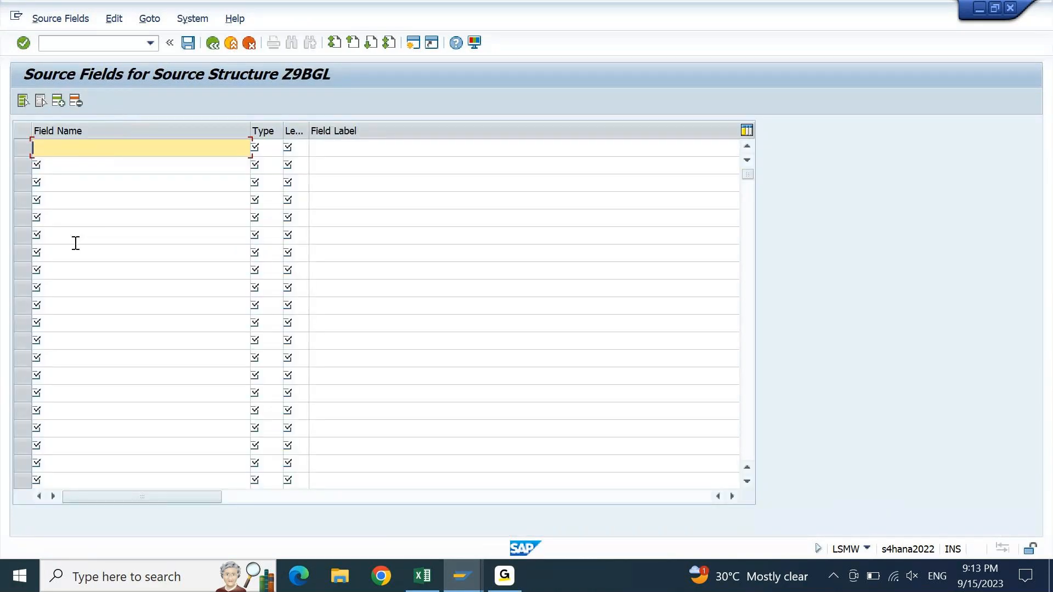
# - Switch to Excel and move the note about removing spaces with the TRIM formula from E1 to H1 on the LSMW sheet
pyautogui.click(420, 577)
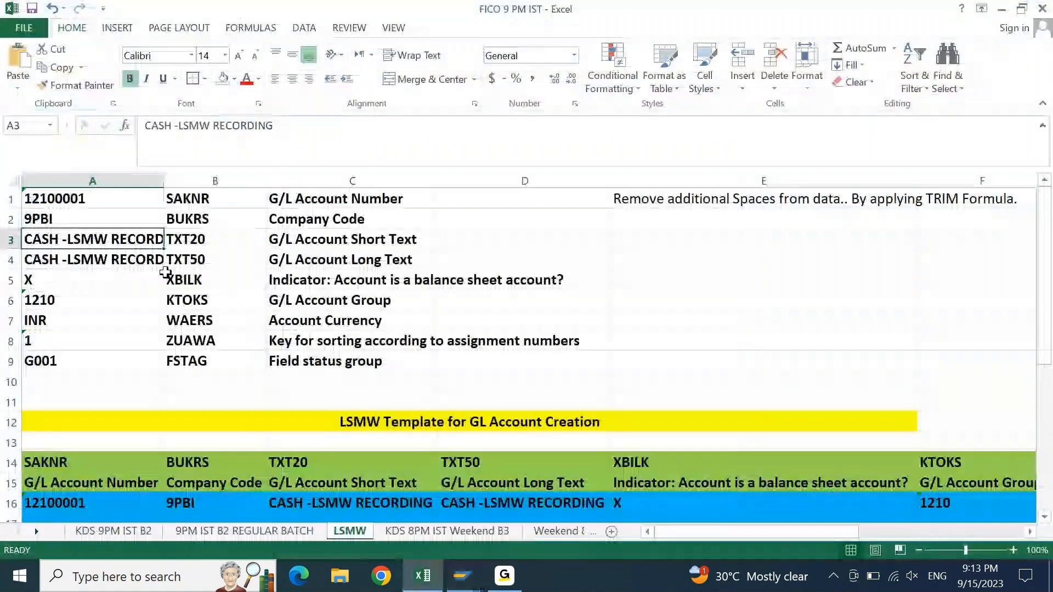
pyautogui.click(191, 207)
pyautogui.press('Right')
pyautogui.press('Right')
pyautogui.press('Right')
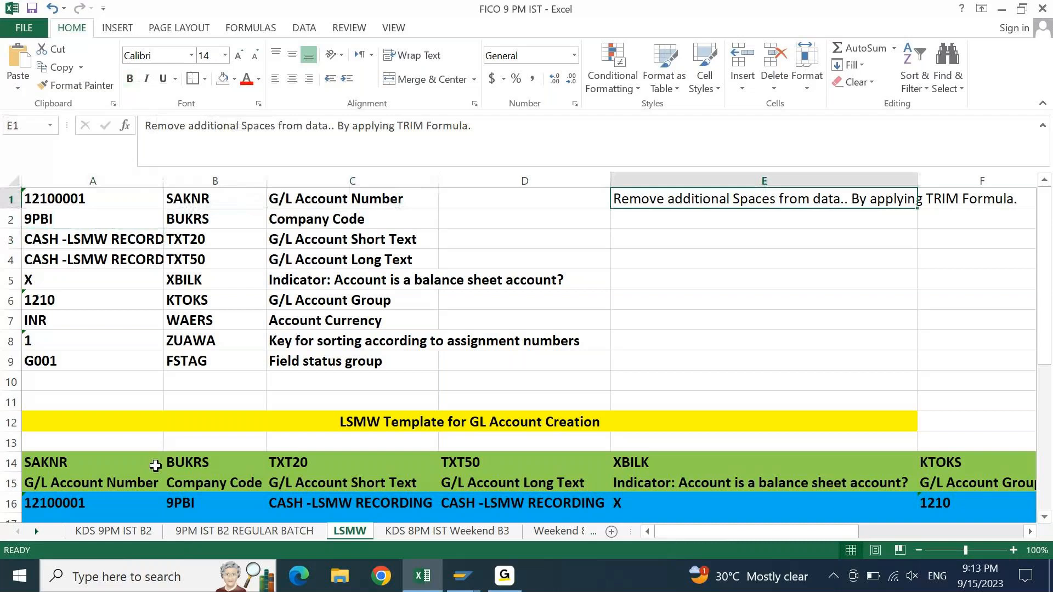
pyautogui.hotkey('ctrl', 'c')
pyautogui.press('Right')
pyautogui.press('Right')
pyautogui.press('Right')
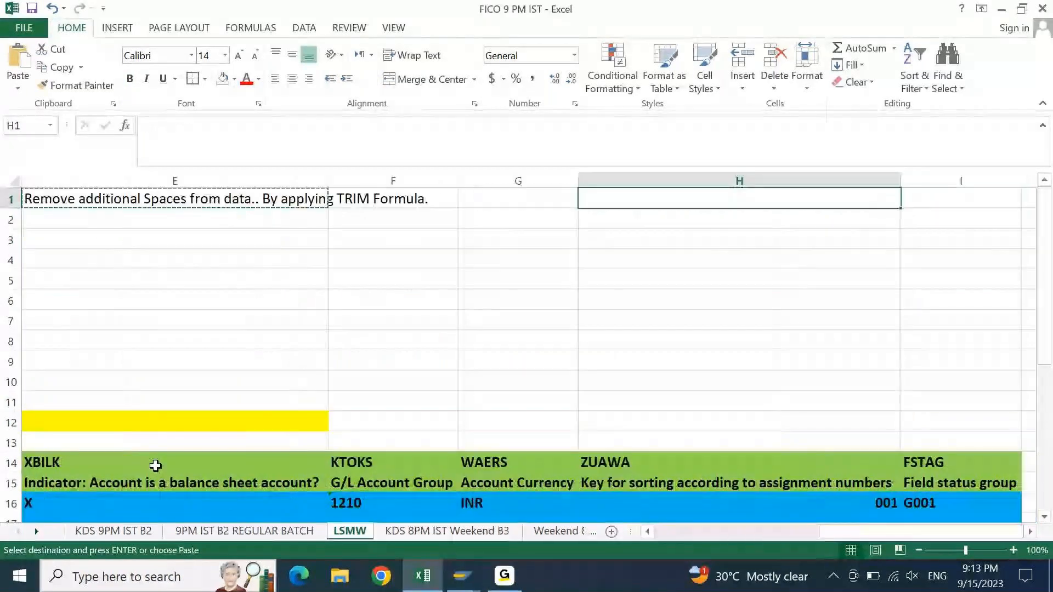
pyautogui.hotkey('ctrl', 'Home')
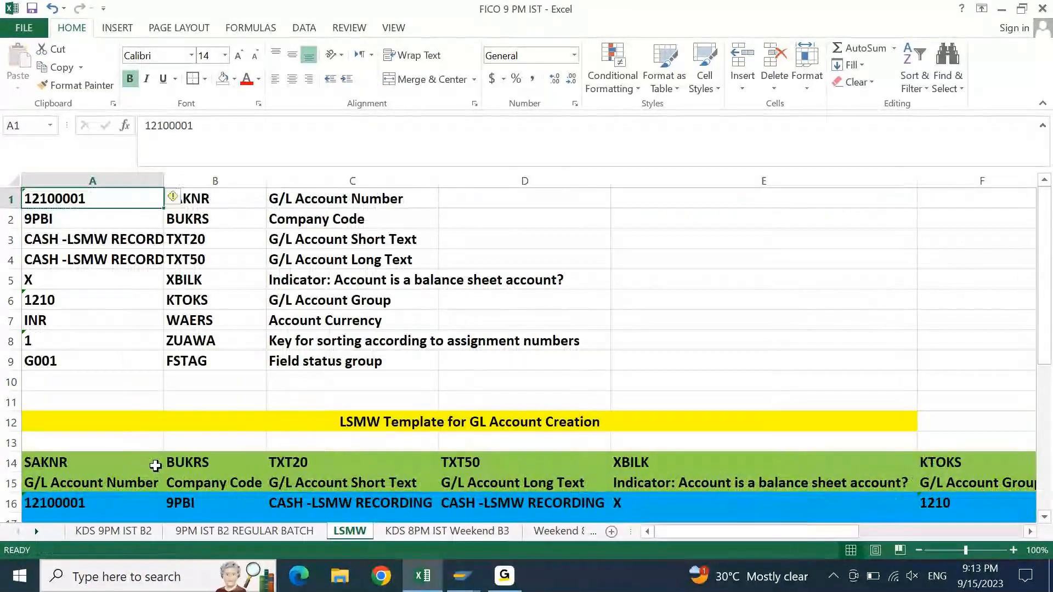
# - Switch to SAP and widen the Length column of the source fields table so its heading is readable
pyautogui.hotkey('alt', 'Tab')
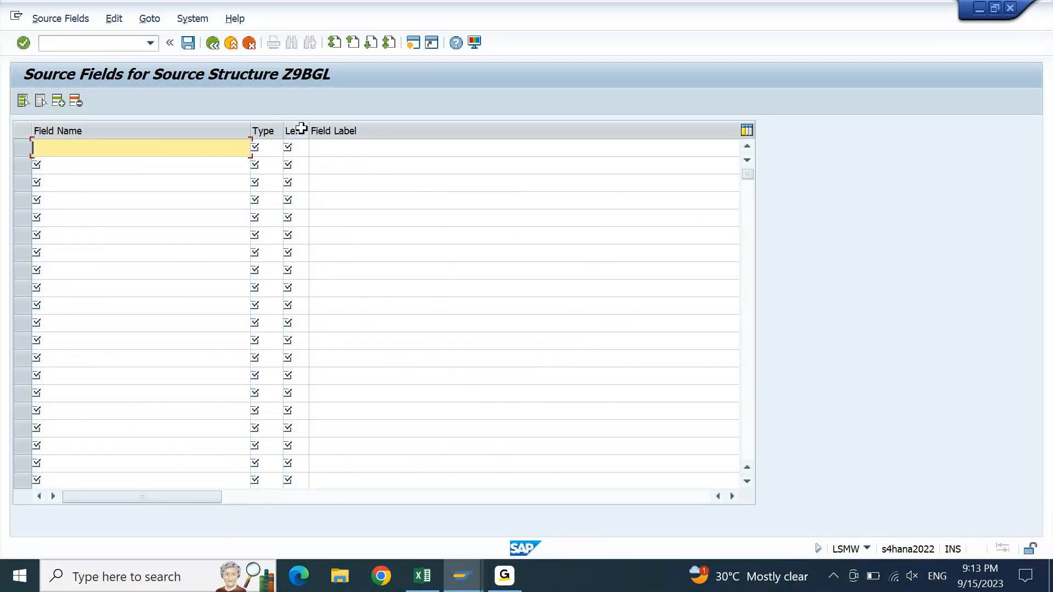
pyautogui.moveTo(309, 129); pyautogui.dragTo(359, 131)
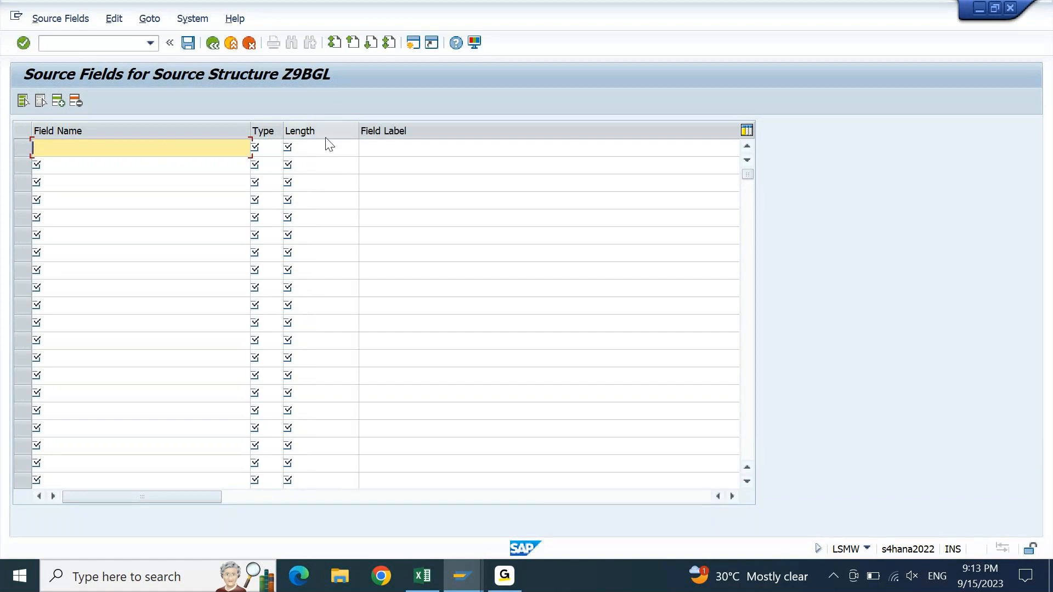
# - Check the Type column in the SAP source fields table, and enter the field type C in Excel cells D1:D9
pyautogui.click(423, 574)
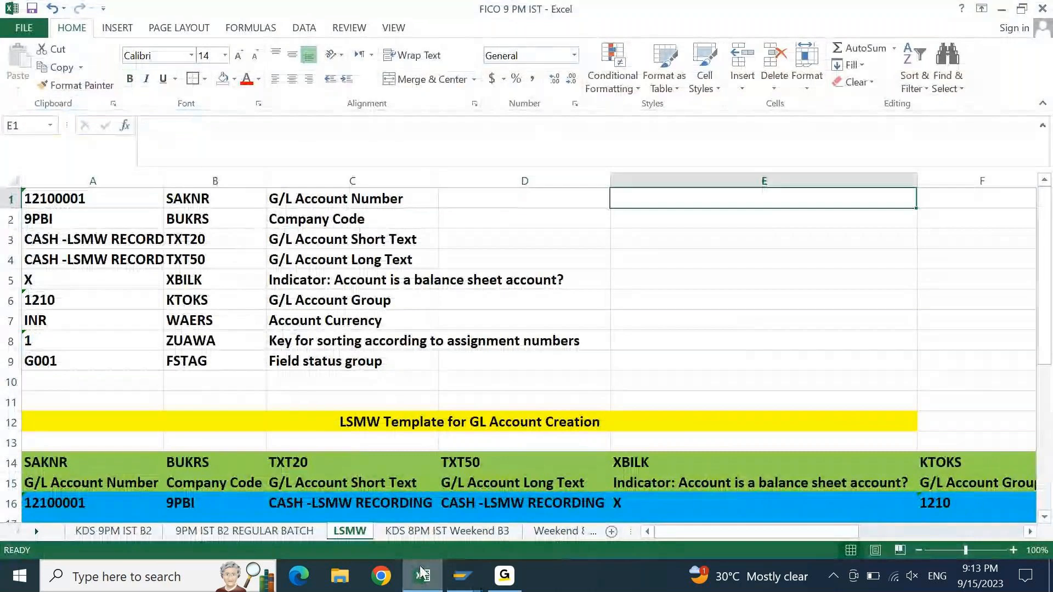
pyautogui.press('Left')
pyautogui.press('Right')
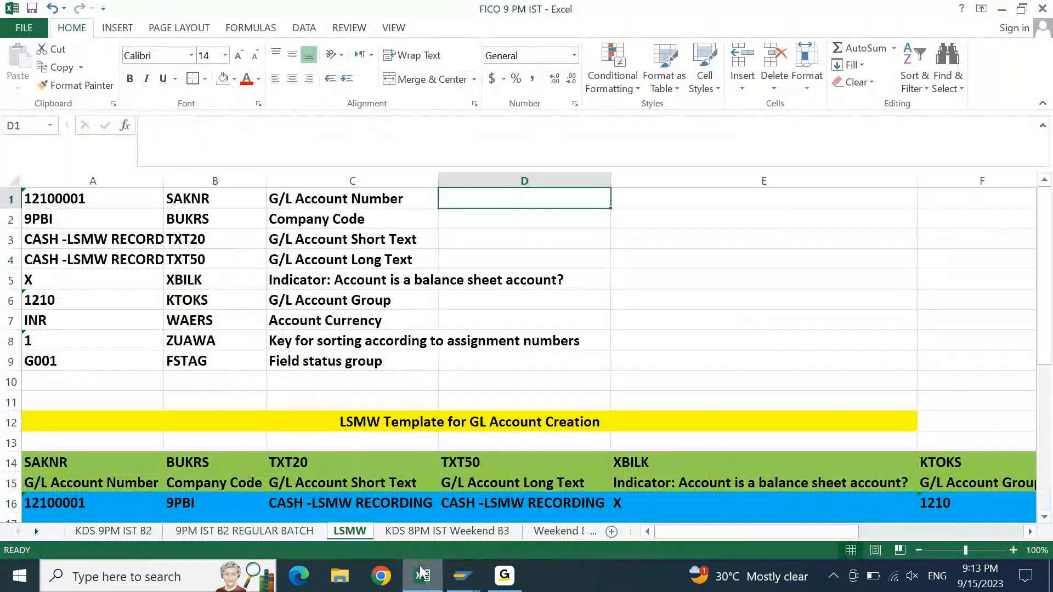
pyautogui.press('Right')
pyautogui.press('Left')
pyautogui.click(462, 575)
pyautogui.press('Tab')
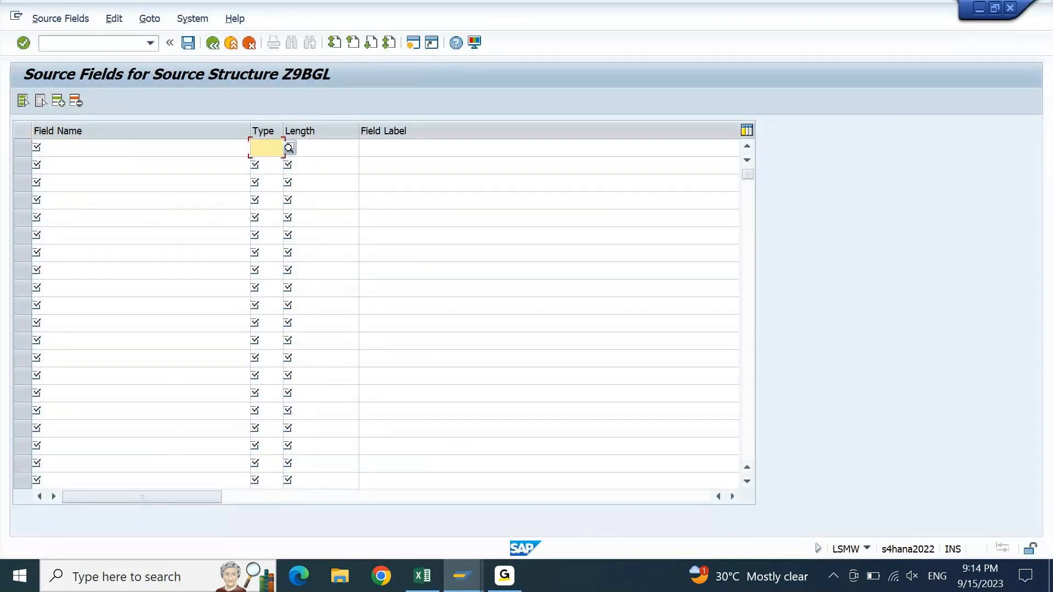
pyautogui.click(435, 584)
pyautogui.write('C')
pyautogui.hotkey('ctrl', 'c')
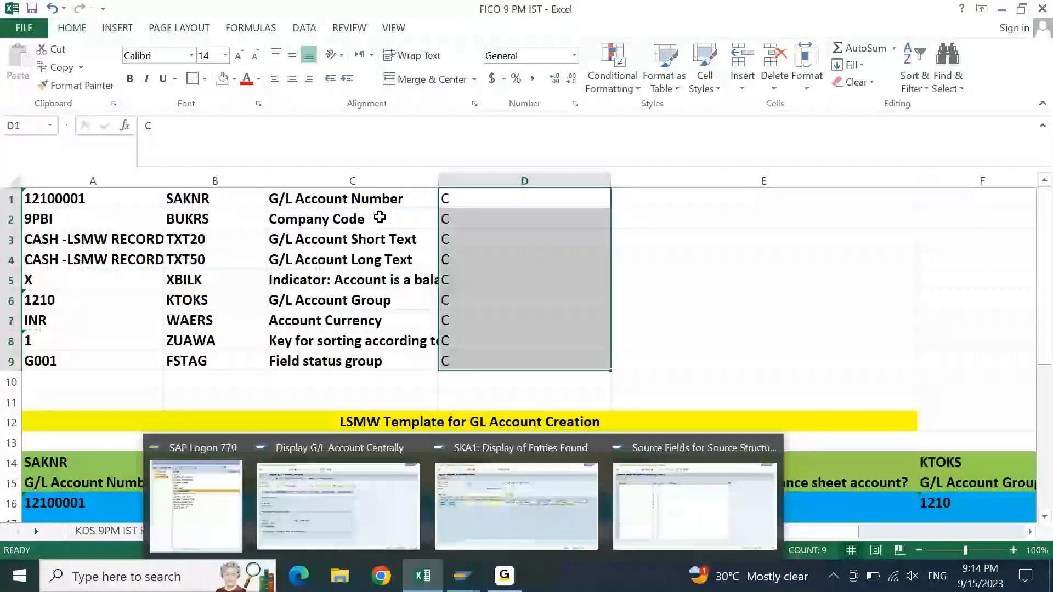
# - Enter the field lengths 10, 4, 20 and 50 in E1:E4 for SAKNR, BUKRS, TXT20 and TXT50
pyautogui.click(656, 194)
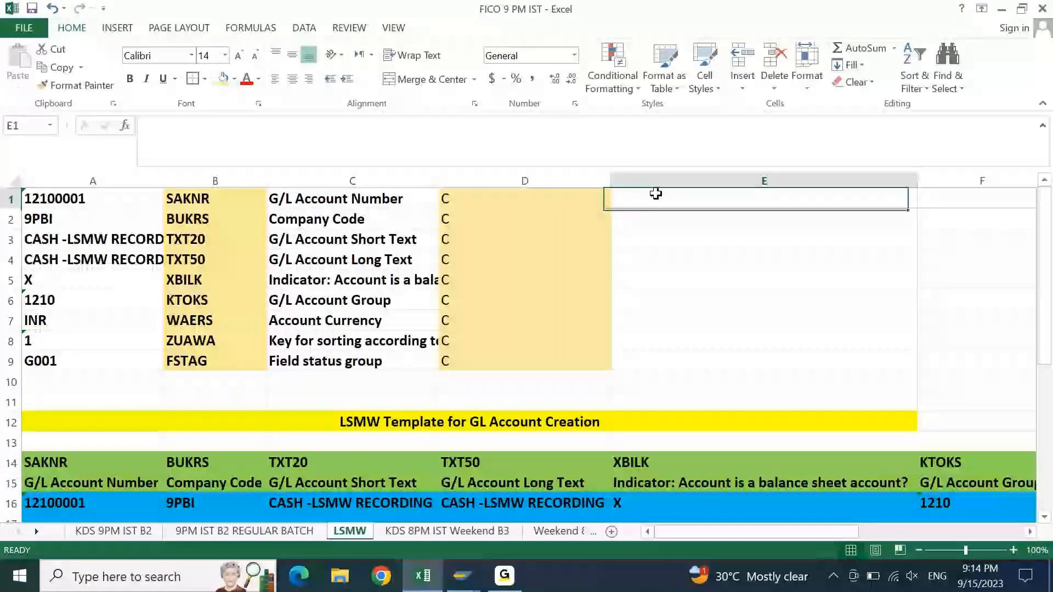
pyautogui.write('10')
pyautogui.press('Return')
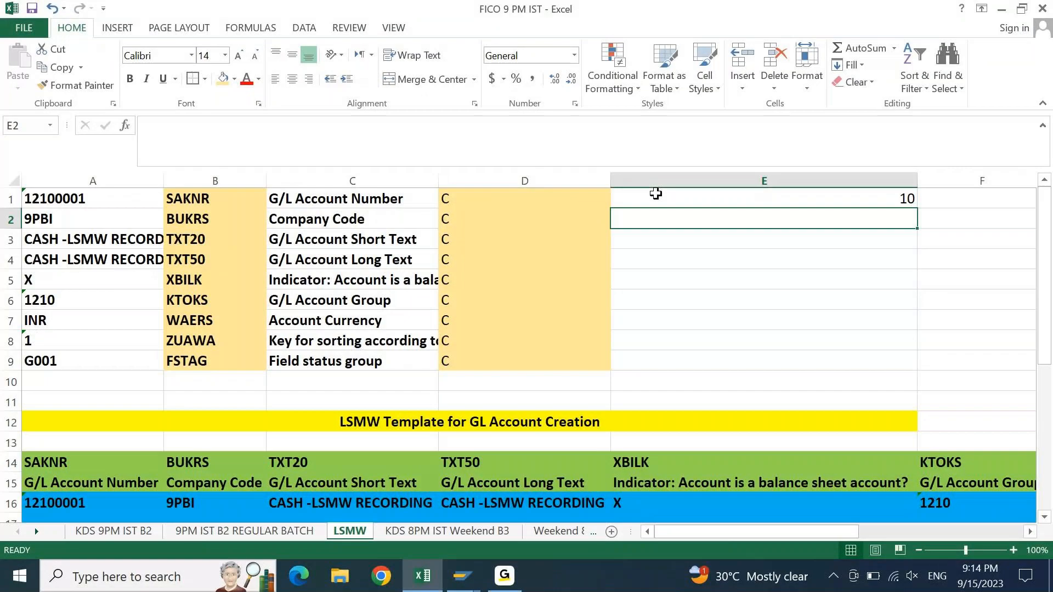
pyautogui.write('4')
pyautogui.press('Return')
pyautogui.write('20')
pyautogui.press('Return')
pyautogui.write('50')
pyautogui.press('Return')
# - Enter the field length 1 for the XBILK balance sheet indicator in E5
pyautogui.press('Left')
pyautogui.press('Left')
pyautogui.press('Left')
pyautogui.press('Left')
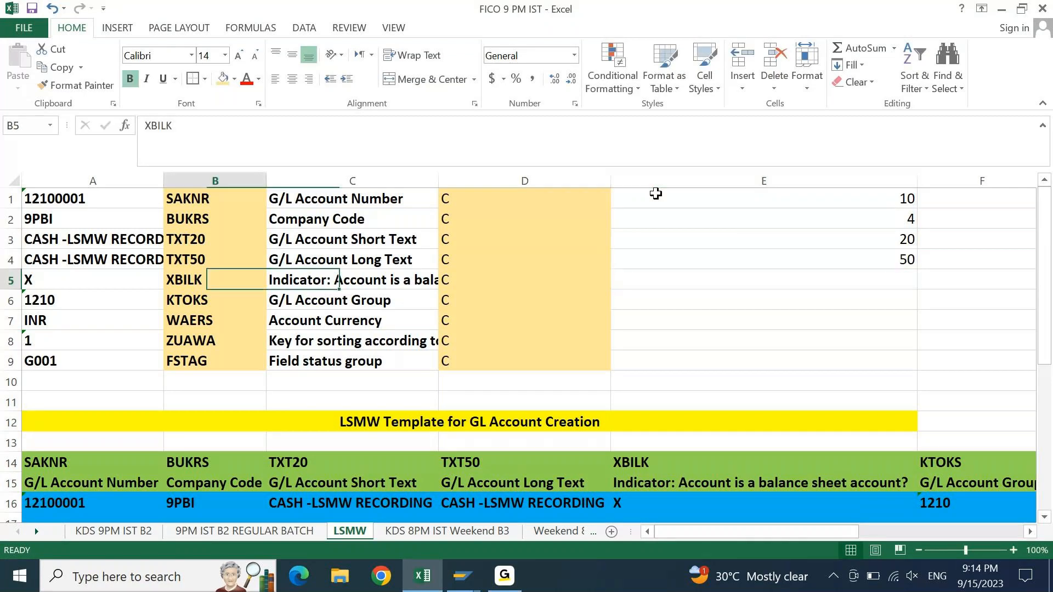
pyautogui.press('Right')
pyautogui.press('Right')
pyautogui.press('Right')
pyautogui.press('Right')
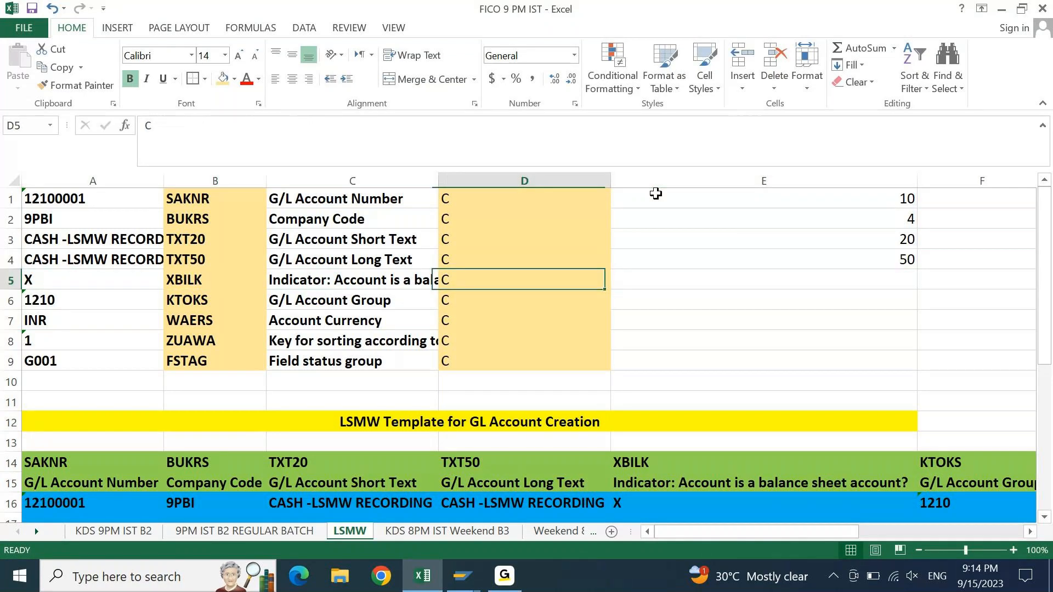
pyautogui.write('1')
pyautogui.press('Return')
# - Enter the field length 4 for the KTOKS account group in E6
pyautogui.press('Left')
pyautogui.press('Left')
pyautogui.press('Left')
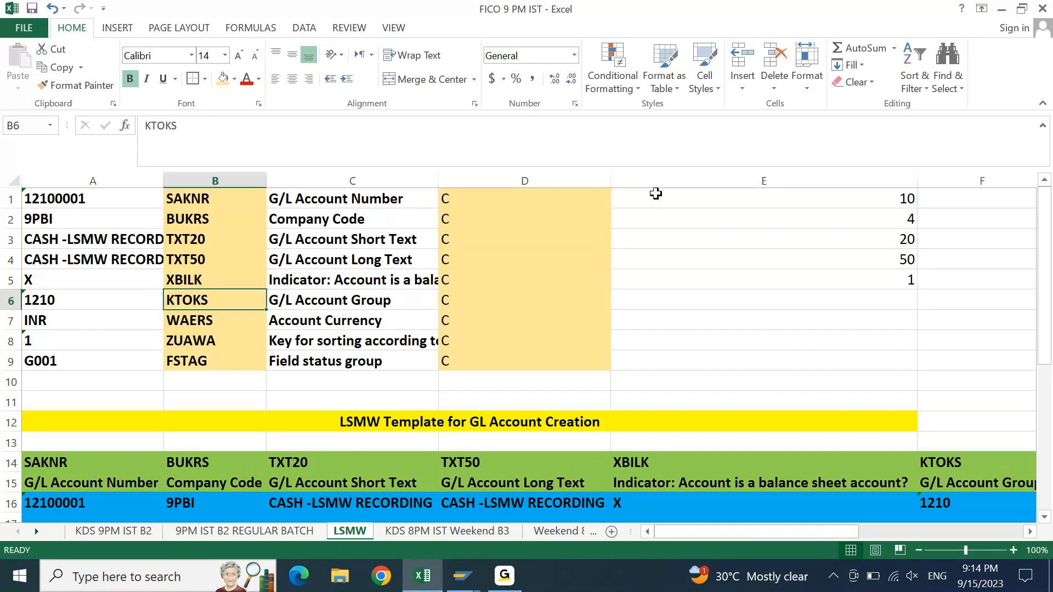
pyautogui.press('Right')
pyautogui.press('Right')
pyautogui.press('Right')
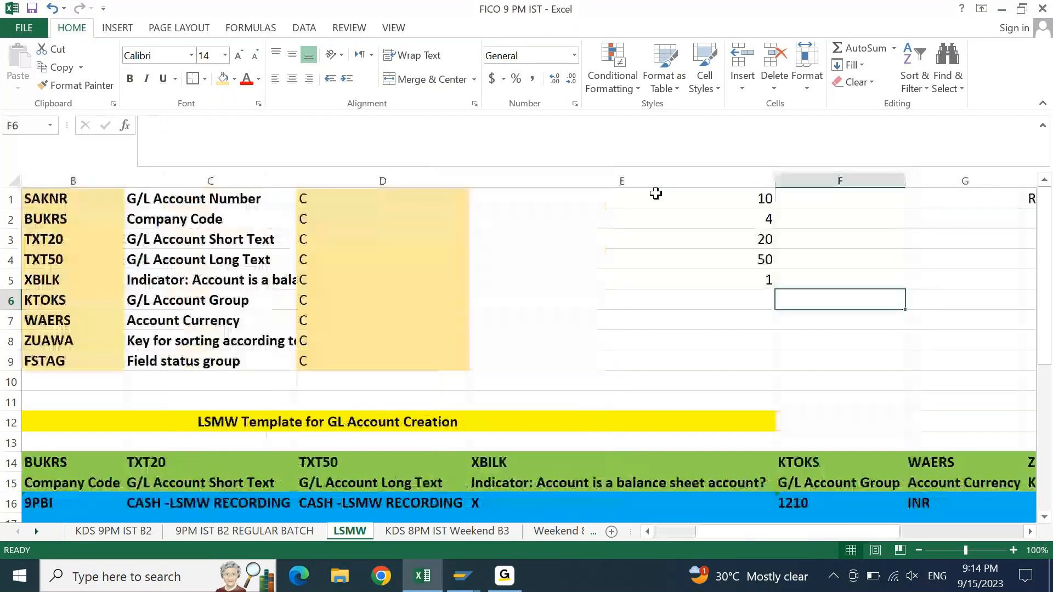
pyautogui.write('4')
# - Enter the field length 3 for the WAERS account currency in E7
pyautogui.press('Left')
pyautogui.press('Left')
pyautogui.press('Left')
pyautogui.press('Left')
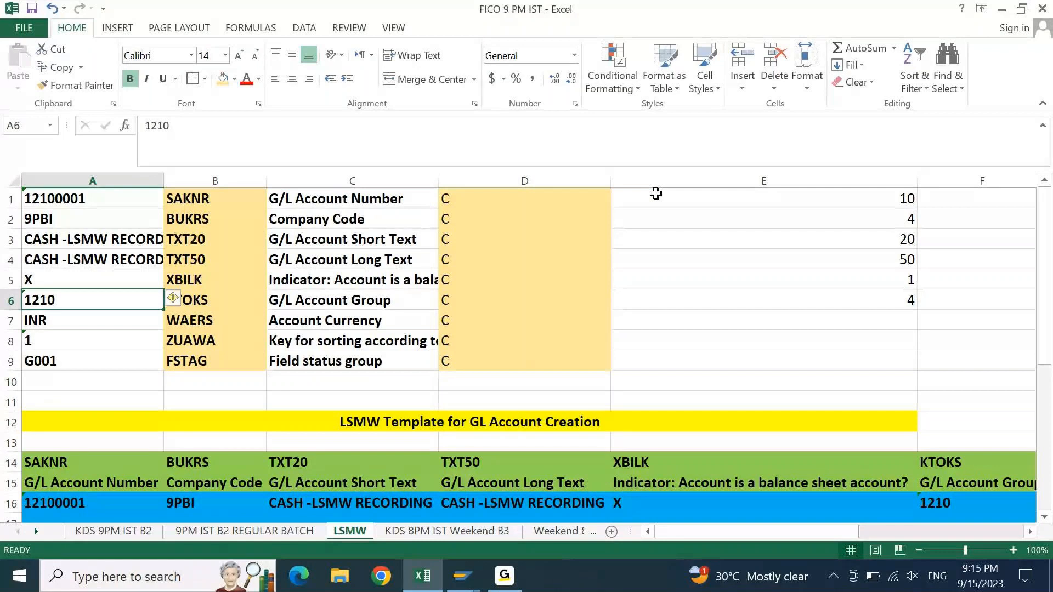
pyautogui.press('Down')
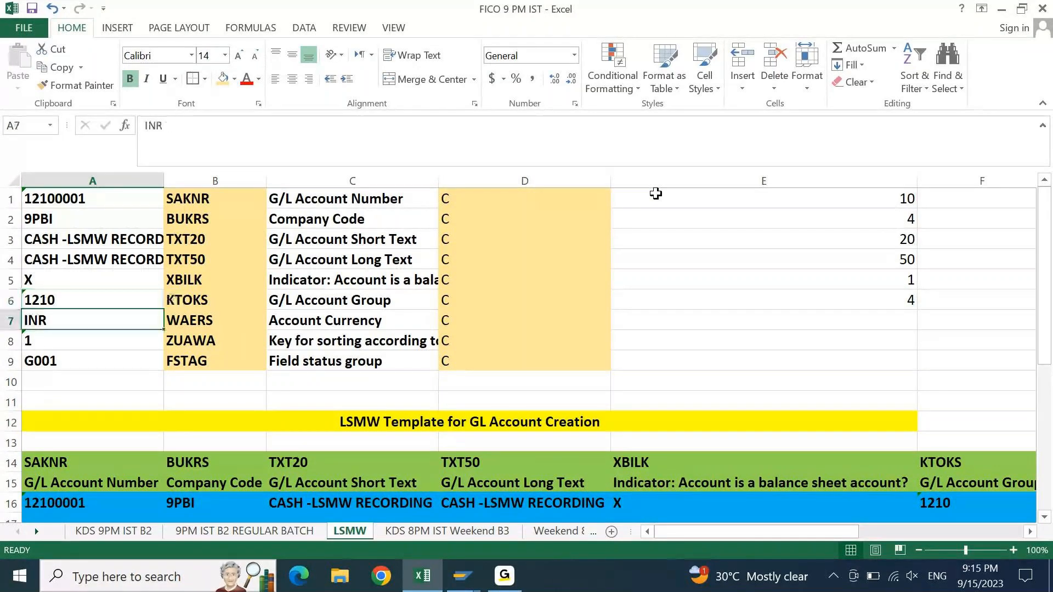
pyautogui.press('Right')
pyautogui.press('Right')
pyautogui.press('Right')
pyautogui.press('Right')
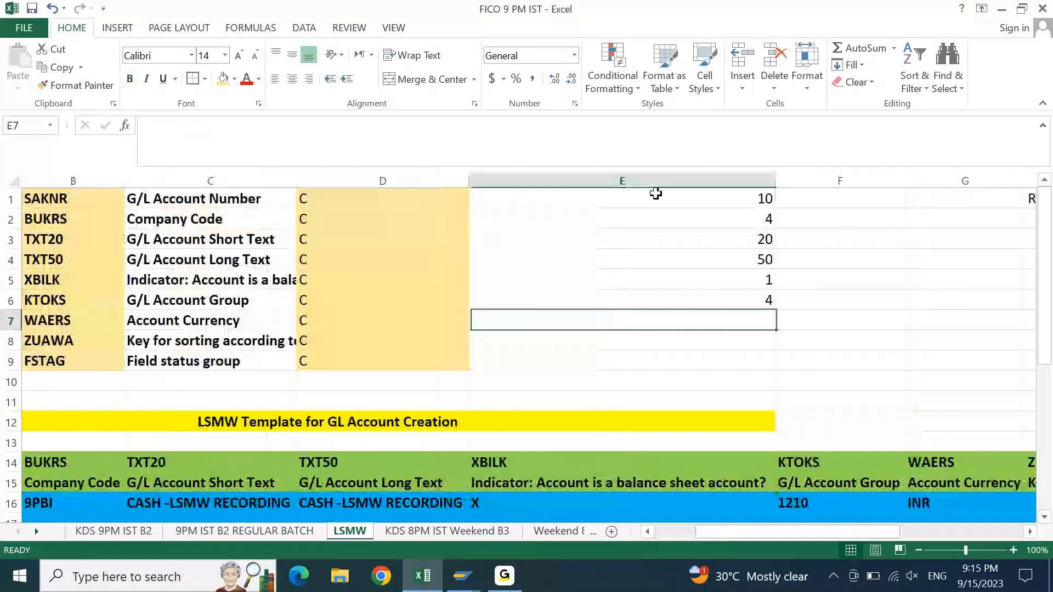
pyautogui.press('Left')
pyautogui.press('Left')
pyautogui.press('Left')
pyautogui.press('Left')
pyautogui.press('Right')
pyautogui.press('Right')
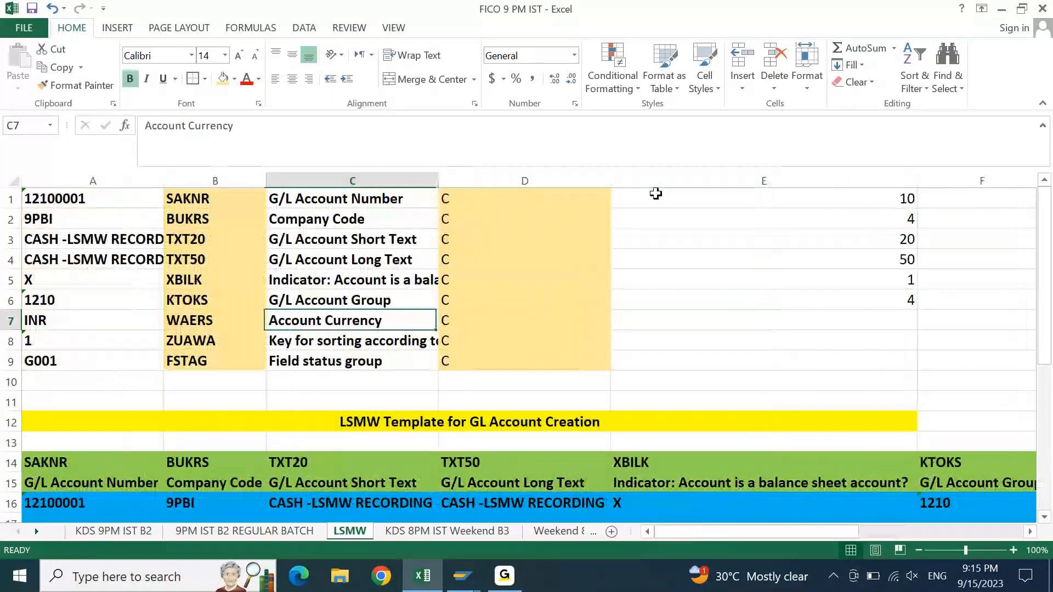
pyautogui.press('Right')
pyautogui.press('Right')
pyautogui.write('3')
pyautogui.press('Return')
# - Enter the field lengths 3 for ZUAWA in E8 and 4 for FSTAG in E9
pyautogui.press('Left')
pyautogui.press('Left')
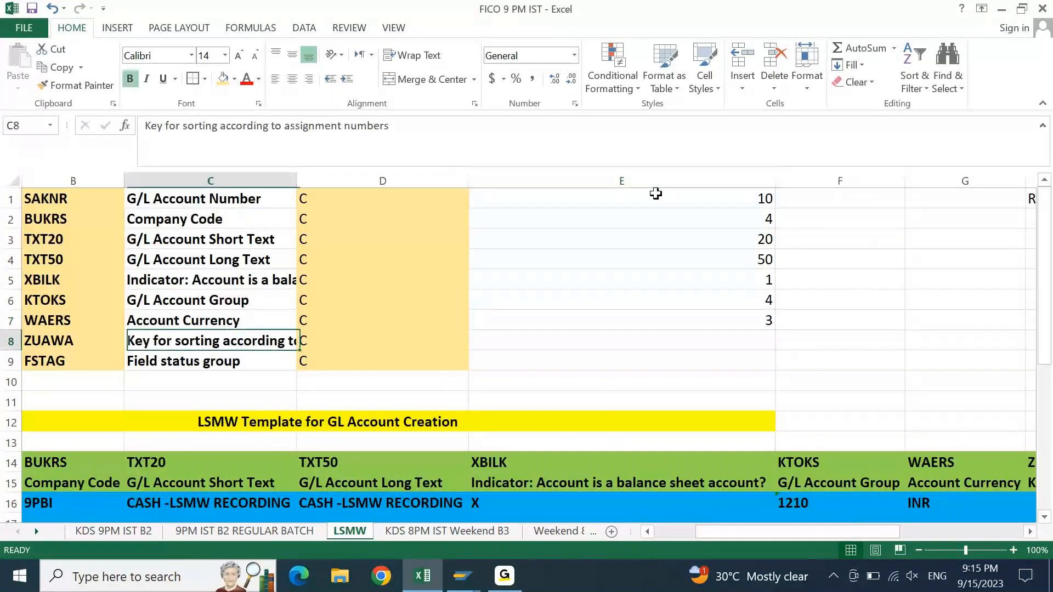
pyautogui.press('Left')
pyautogui.press('Left')
pyautogui.write('1')
pyautogui.hotkey('ctrl', 'Return')
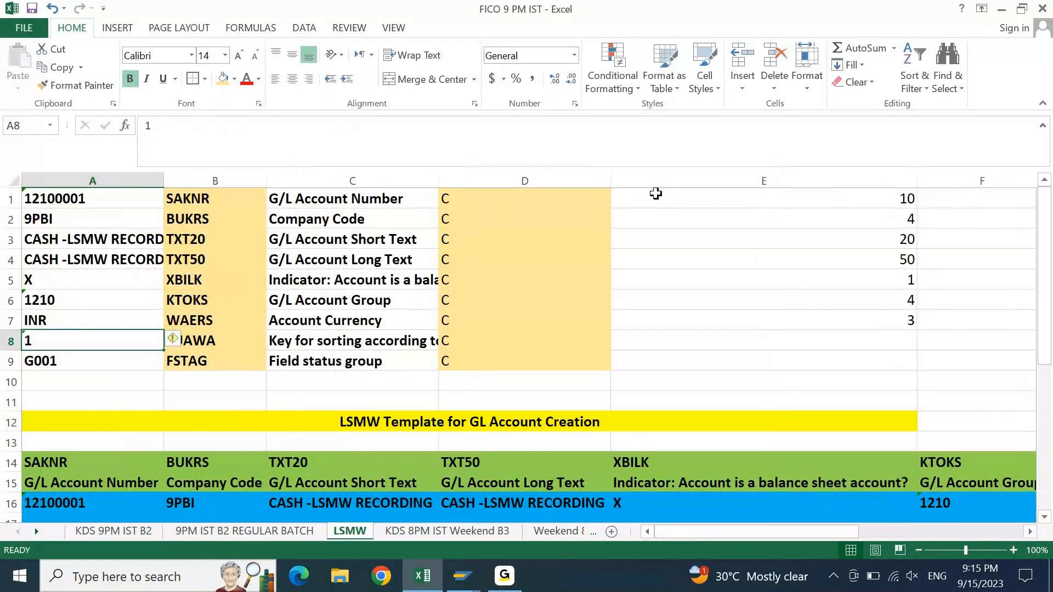
pyautogui.press('Right')
pyautogui.press('Right')
pyautogui.press('Right')
pyautogui.press('Right')
pyautogui.write('3')
pyautogui.press('Return')
pyautogui.write('4')
pyautogui.press('Return')
# - Shade the field lengths in E1:E9 with the same light orange fill as the type column
pyautogui.press('Up')
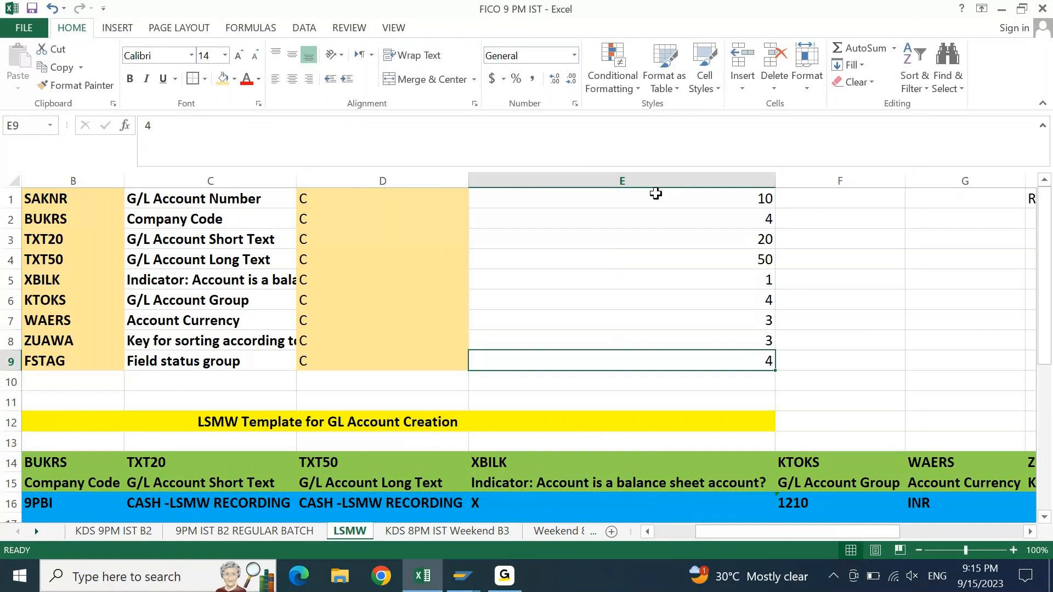
pyautogui.click(656, 193)
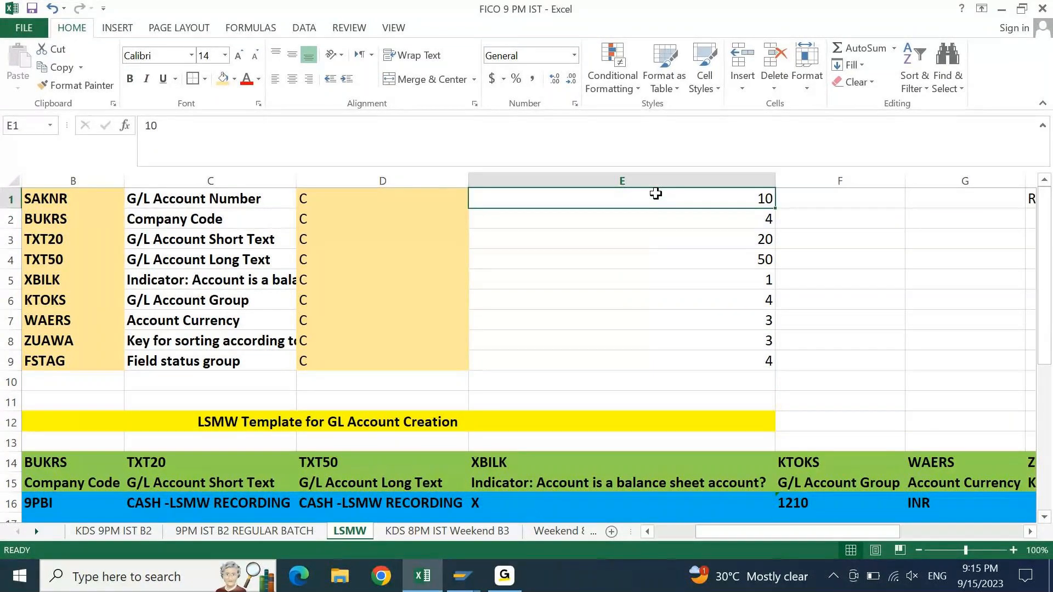
pyautogui.hotkey('ctrl', 'shift', 'Down')
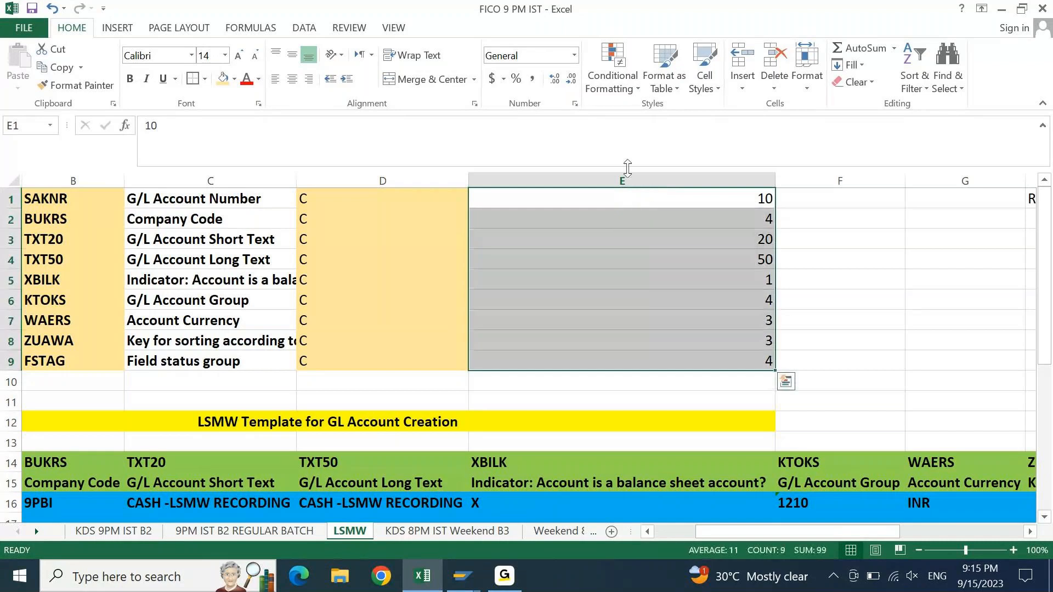
pyautogui.click(223, 79)
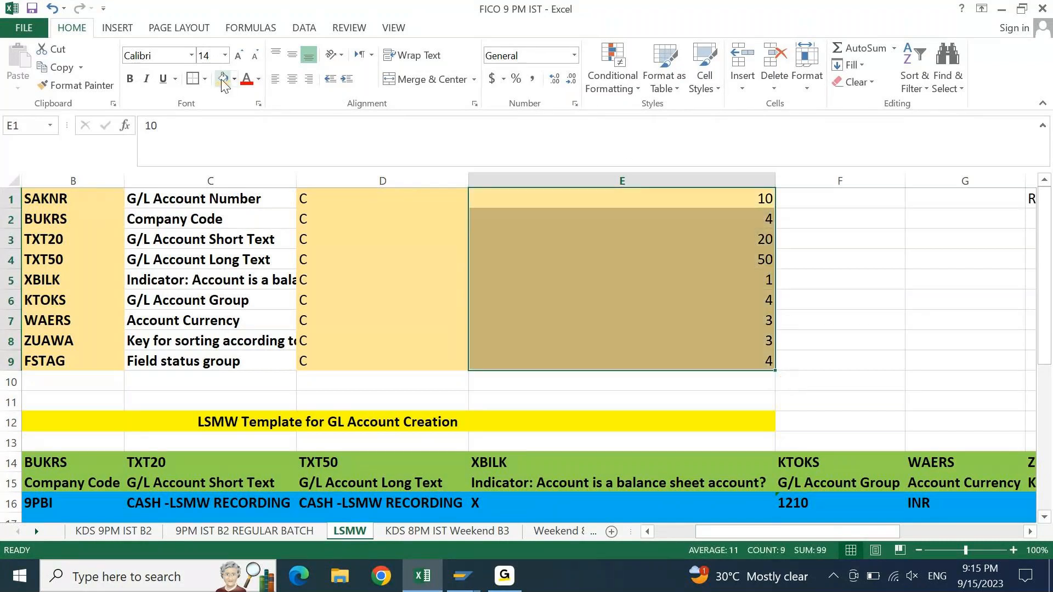
# - Copy the field names in B1:B9 from Excel and paste them into the Field Name column of Z9BGL in SAP
pyautogui.hotkey('ctrl', 'Home')
pyautogui.press('Right')
pyautogui.hotkey('ctrl', 'shift', 'Down')
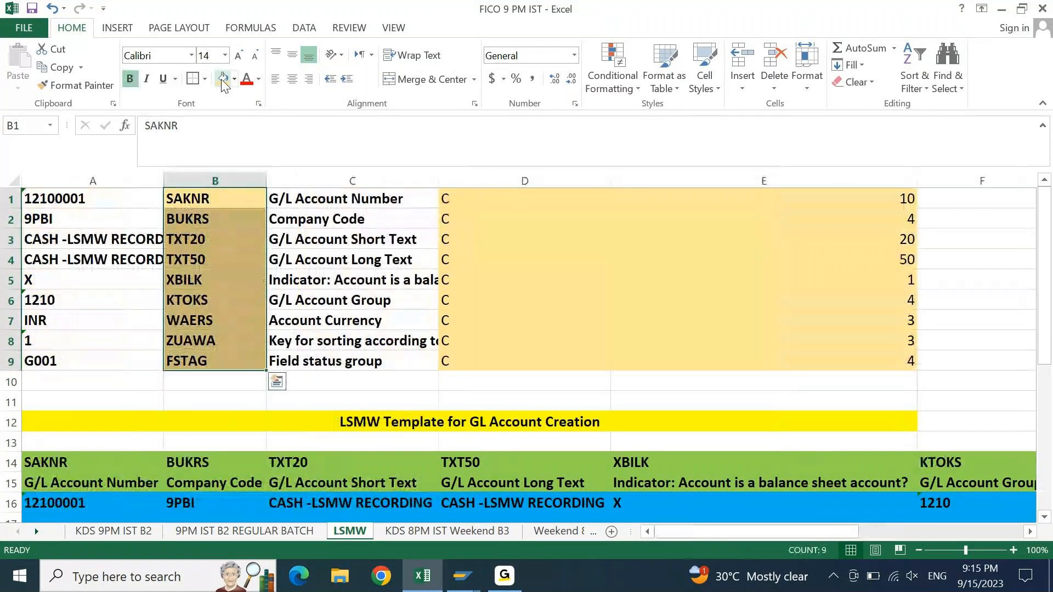
pyautogui.hotkey('ctrl', 'c')
pyautogui.moveTo(462, 575)
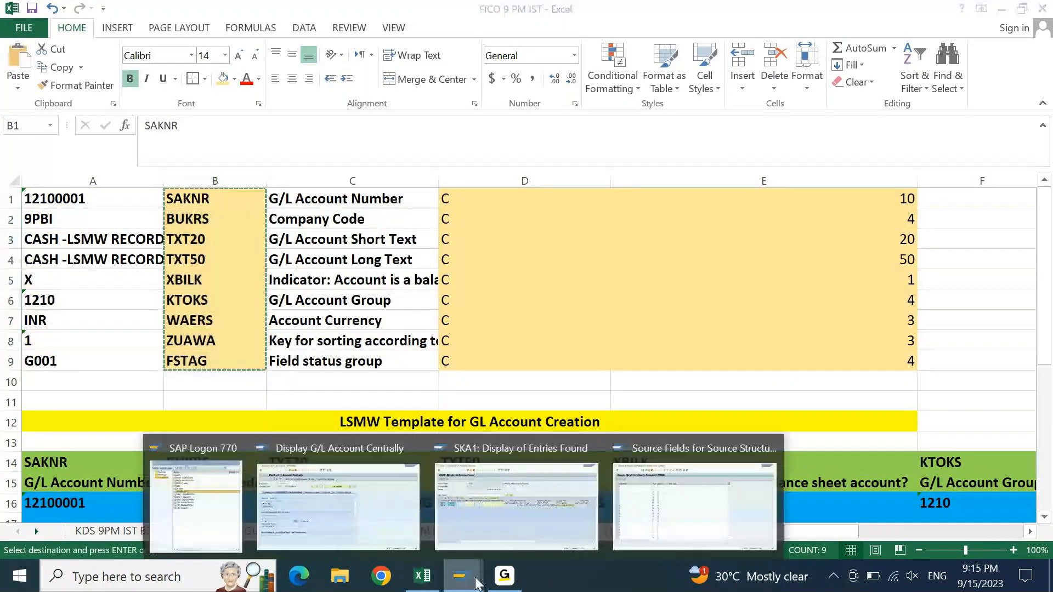
pyautogui.click(693, 488)
pyautogui.click(100, 146)
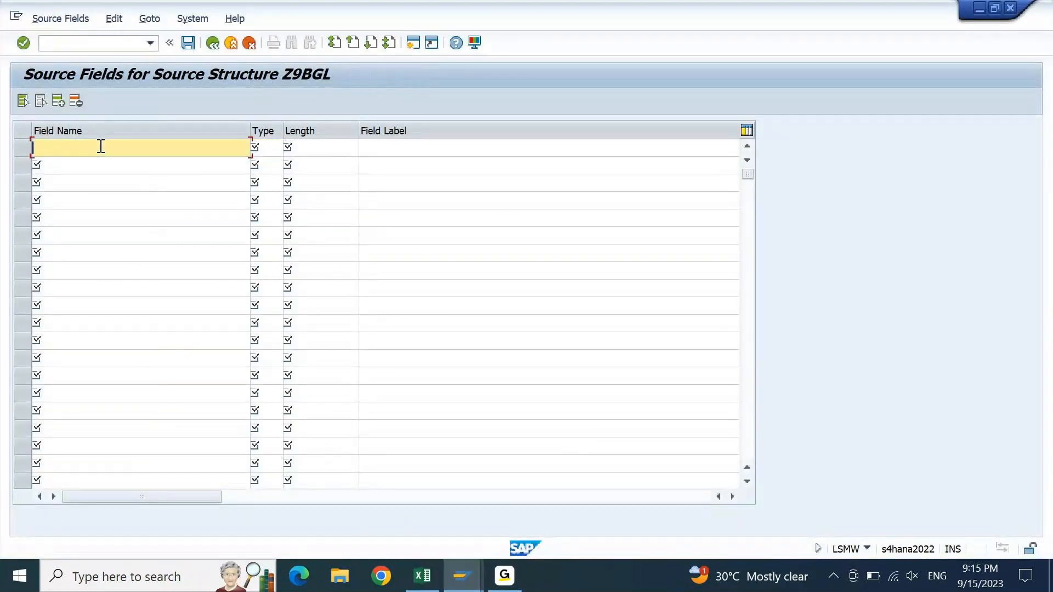
pyautogui.hotkey('ctrl', 'v')
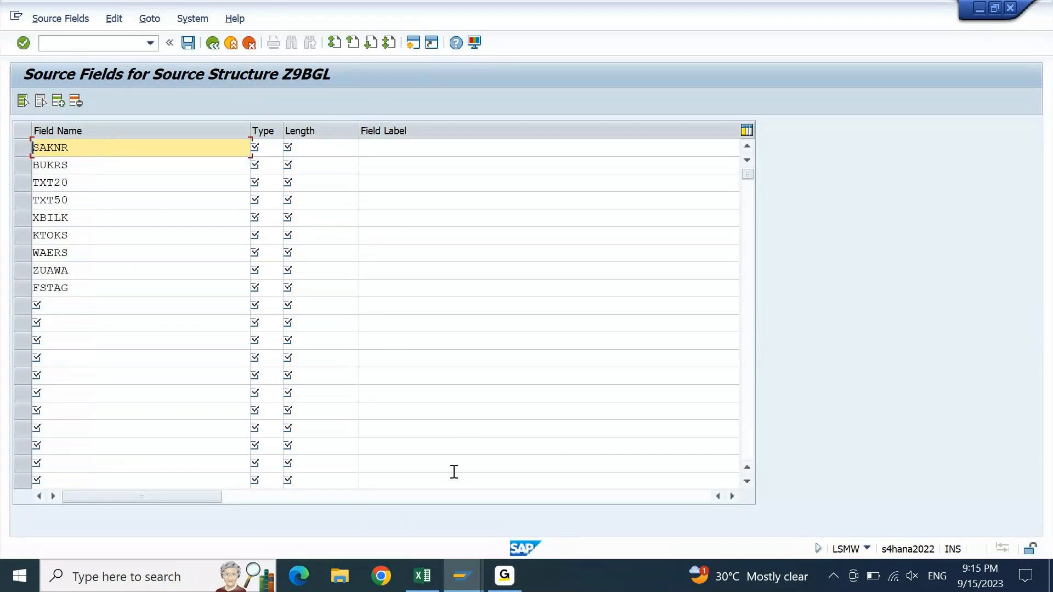
# - Copy the field types and lengths in D1:E9 from Excel and paste them into the Type and Length columns of Z9BGL in SAP
pyautogui.click(426, 565)
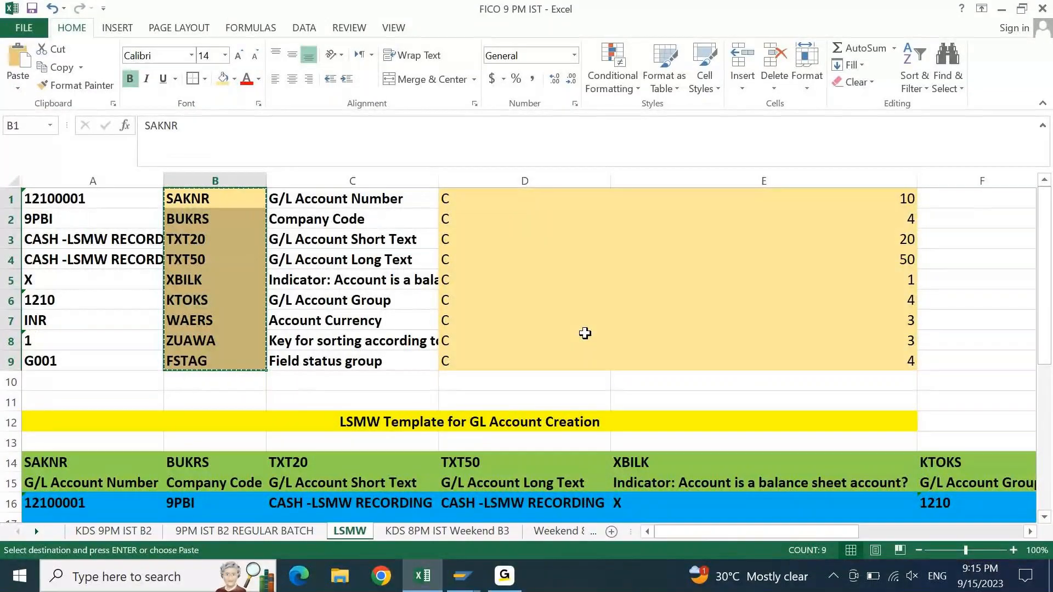
pyautogui.press('Right')
pyautogui.press('Right')
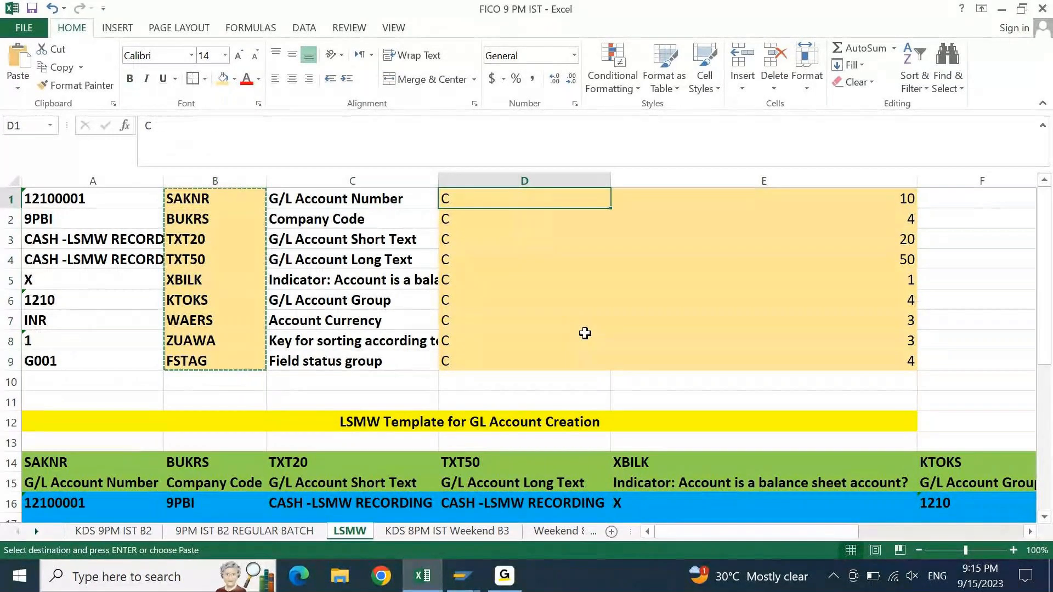
pyautogui.hotkey('shift', 'Right')
pyautogui.hotkey('ctrl', 'shift', 'Down')
pyautogui.hotkey('ctrl', 'c')
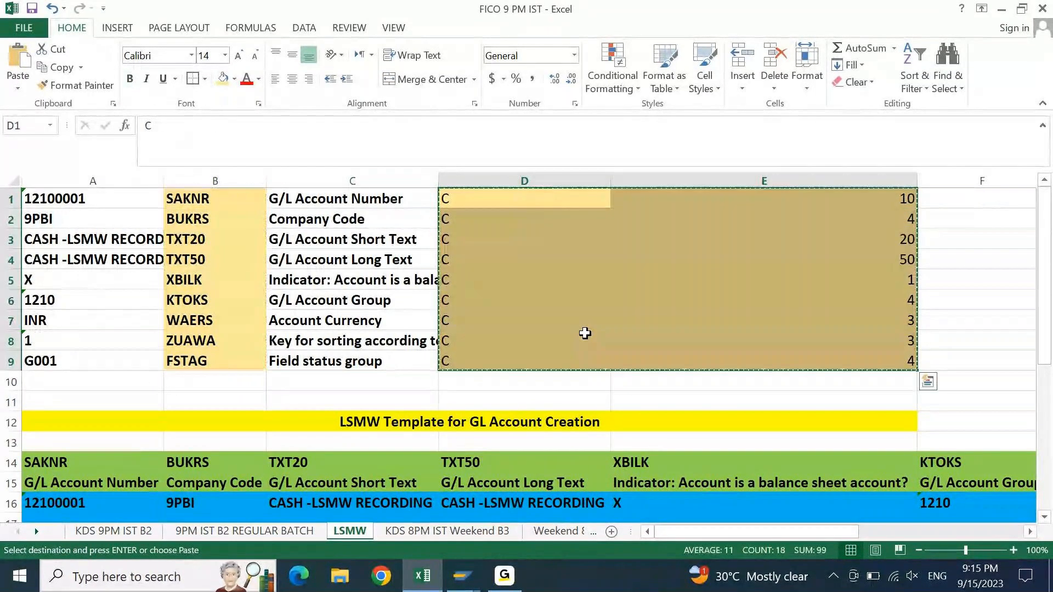
pyautogui.hotkey('alt', 'Tab')
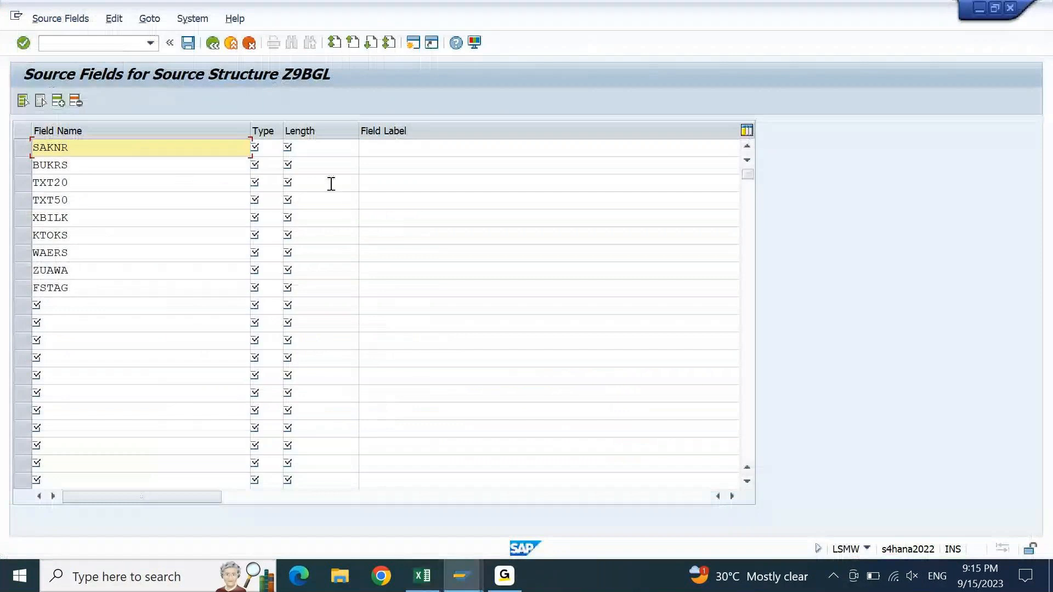
pyautogui.click(276, 148)
pyautogui.hotkey('ctrl', 'v')
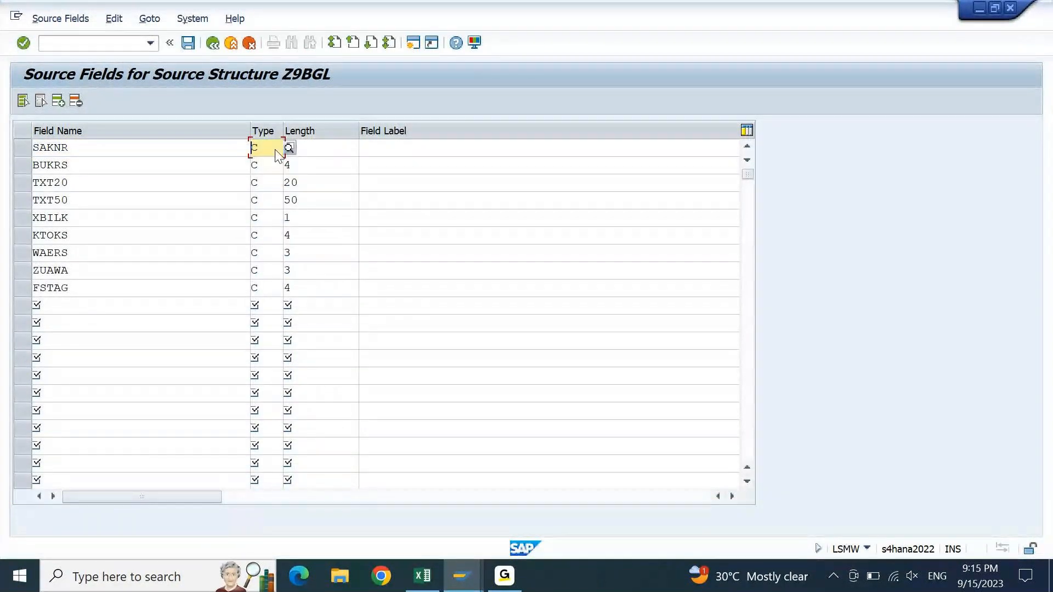
pyautogui.press('Return')
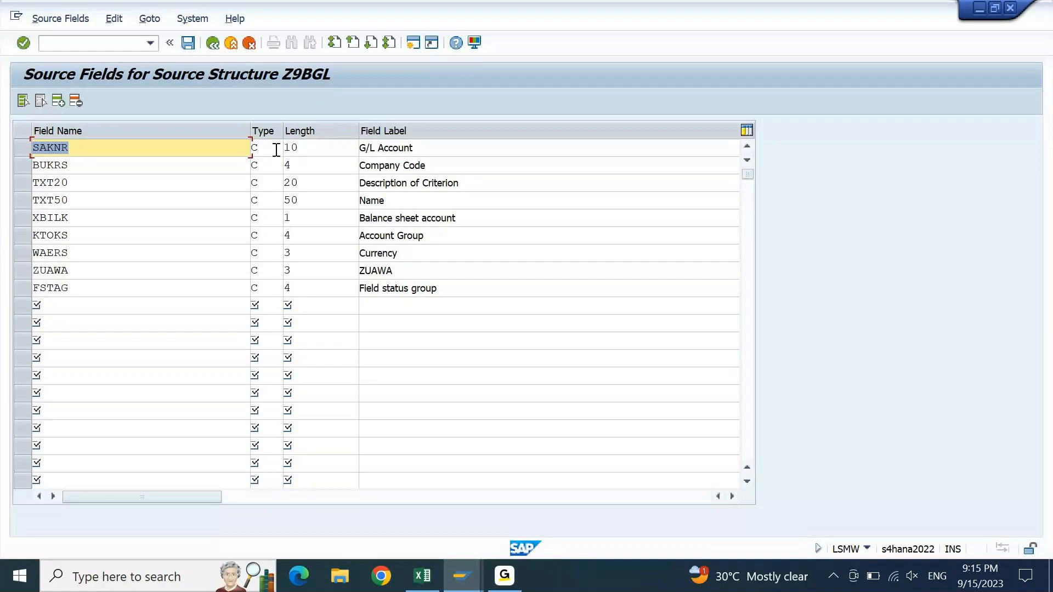
# - Save the source fields of Z9BGL and return to the LSMW process step list
pyautogui.click(186, 46)
pyautogui.click(213, 43)
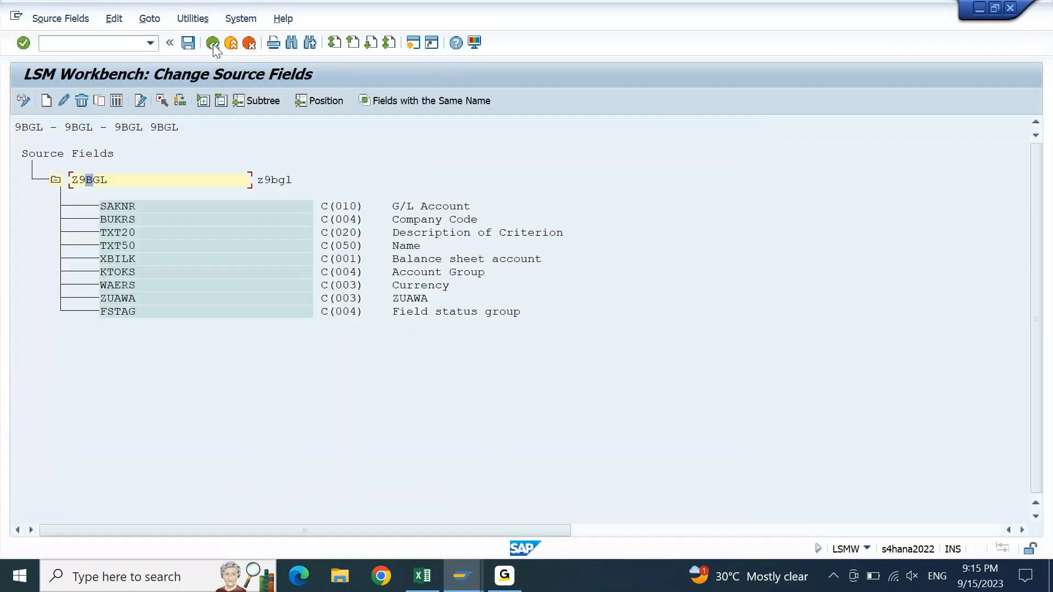
pyautogui.click(187, 44)
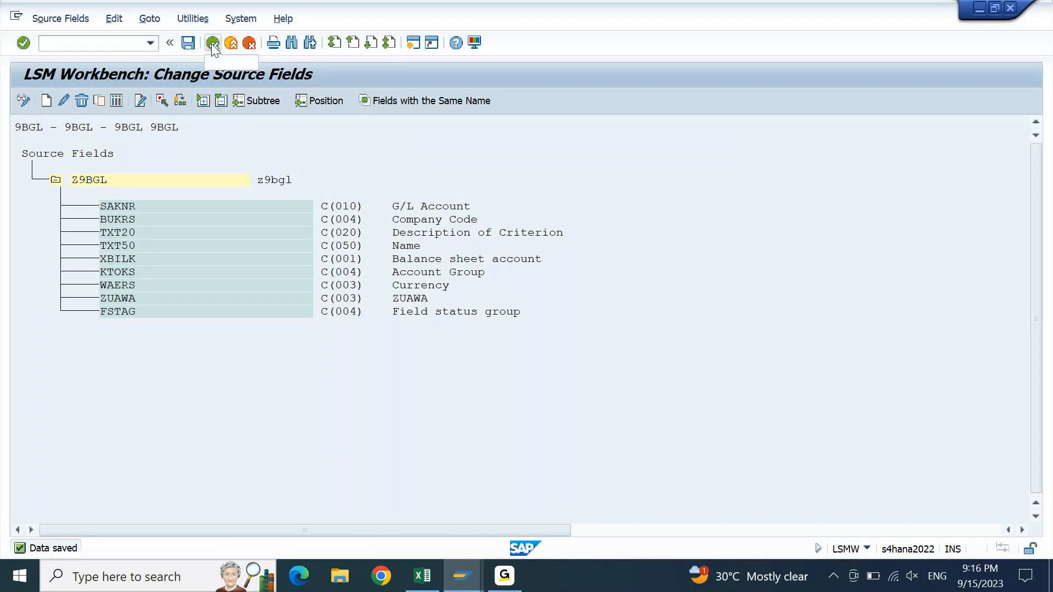
pyautogui.click(213, 44)
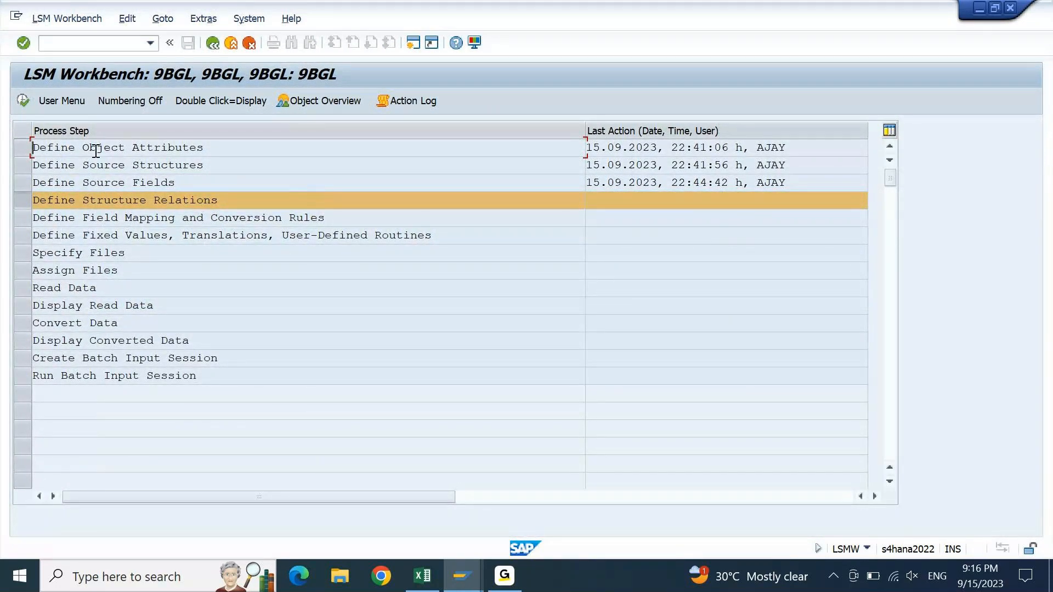
# - Open Define Structure Relations in change mode, save the relation between Z9PGL and Z9BGL, and return to the process steps
pyautogui.click(21, 101)
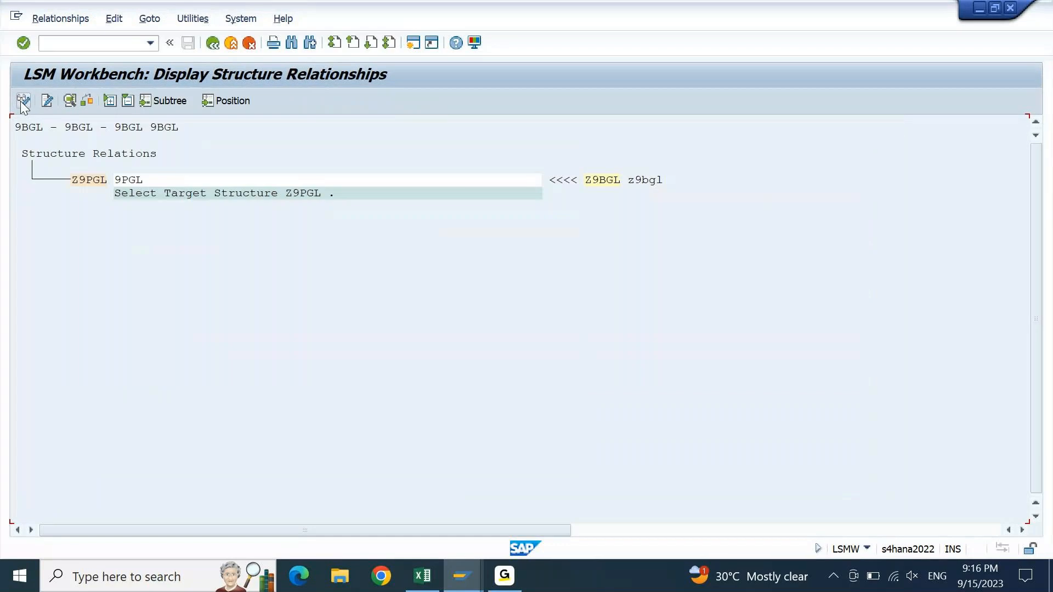
pyautogui.click(23, 102)
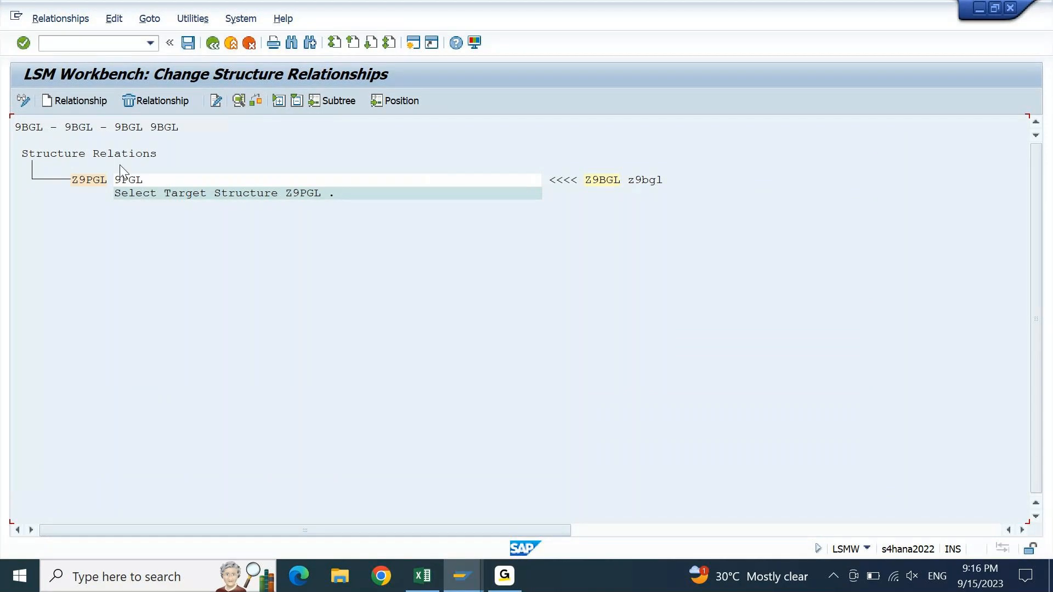
pyautogui.click(189, 43)
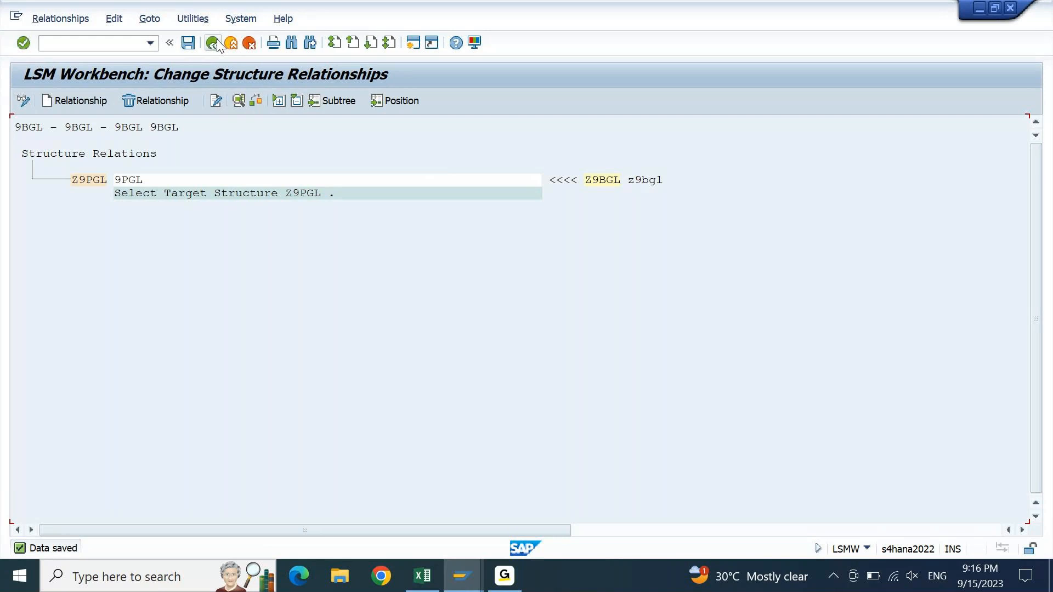
pyautogui.click(213, 44)
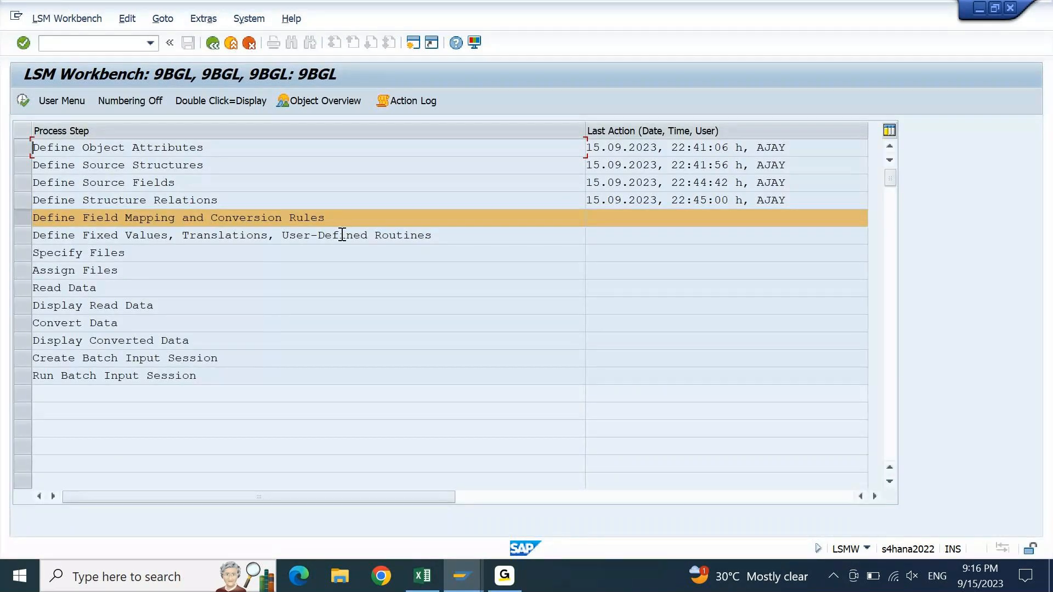
# - Open Define Field Mapping and Conversion Rules in change mode and start Auto-Field Mapping
pyautogui.click(22, 101)
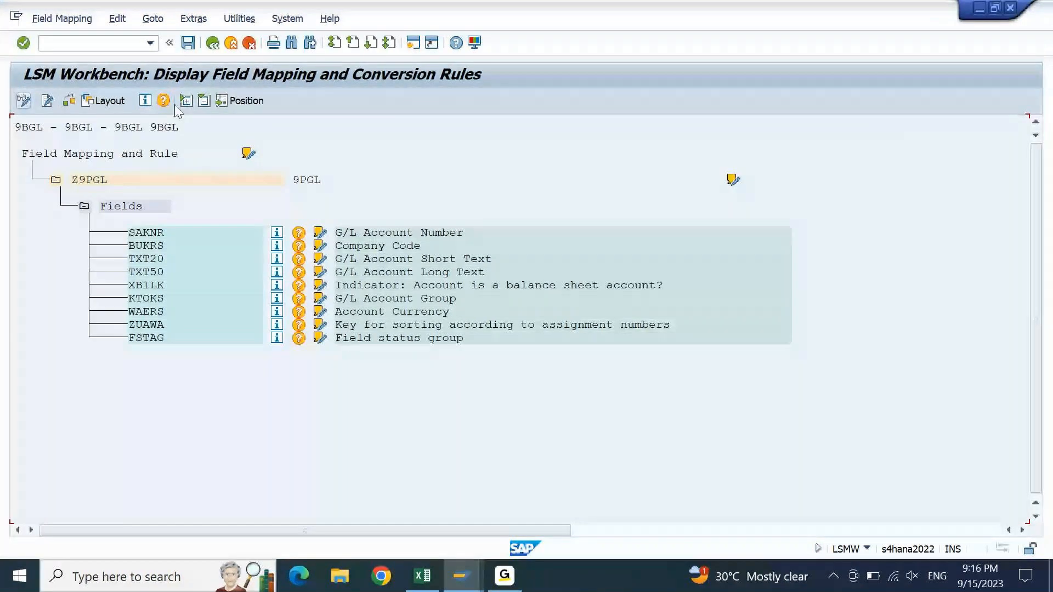
pyautogui.click(23, 102)
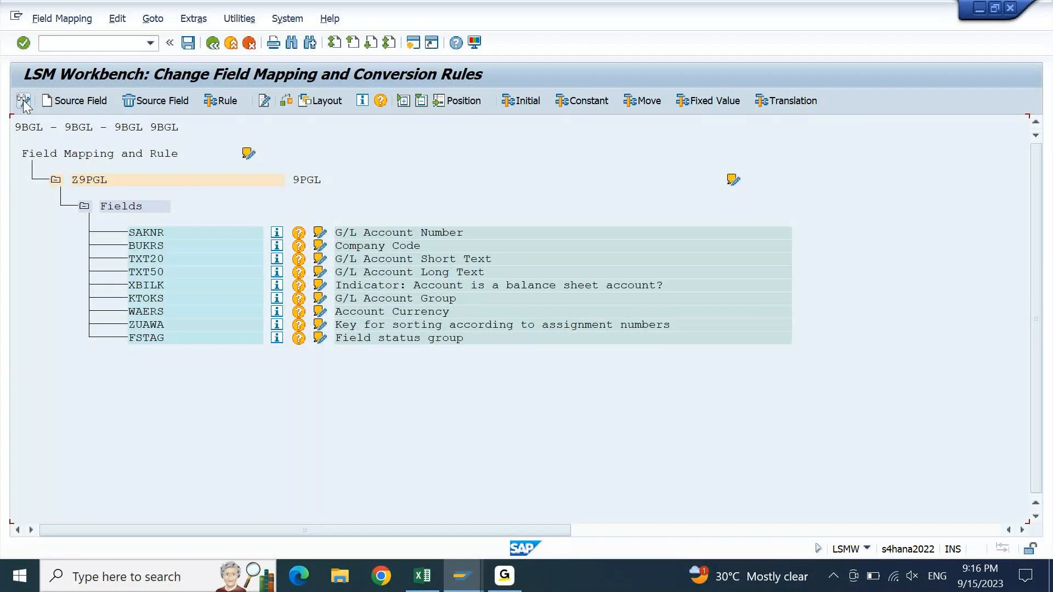
pyautogui.click(195, 19)
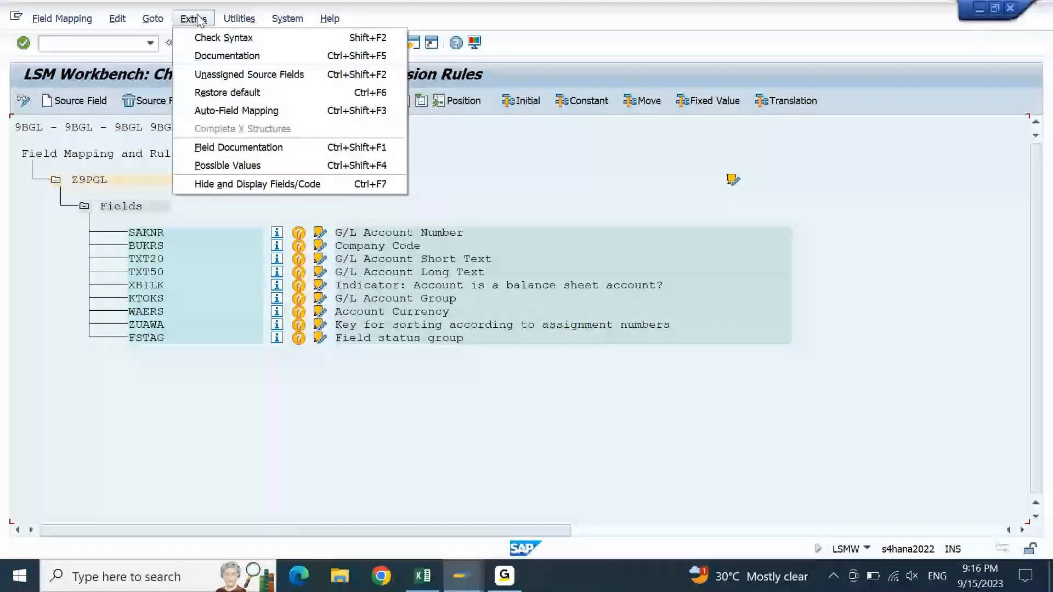
pyautogui.click(242, 112)
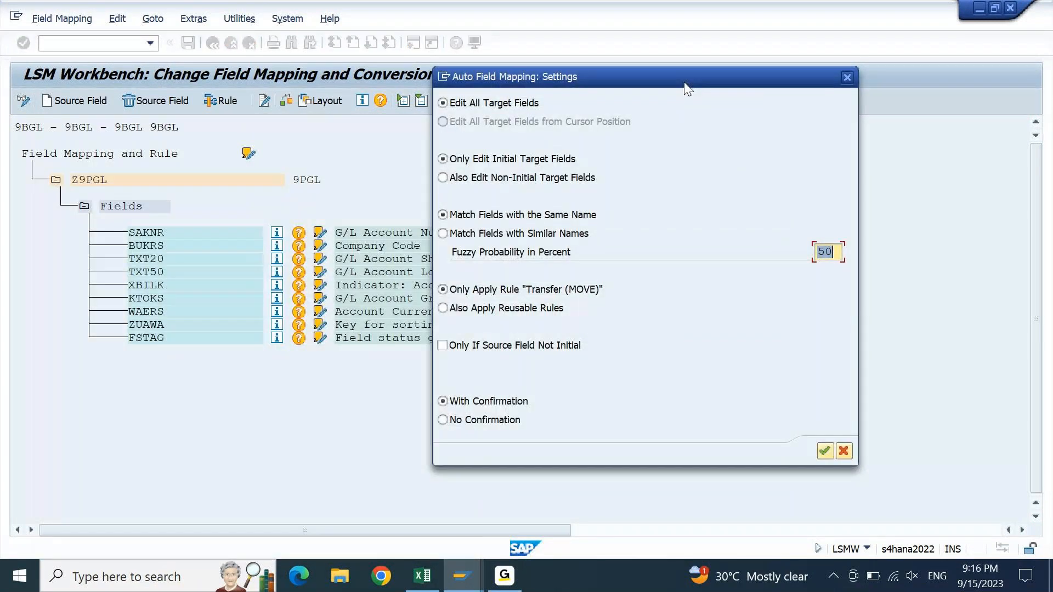
# - Run the auto field mapping with its default settings, accepting the same-name Transfer (MOVE) proposals for the target fields of Z9PGL
pyautogui.press('Return')
pyautogui.press('Return')
pyautogui.press('Return')
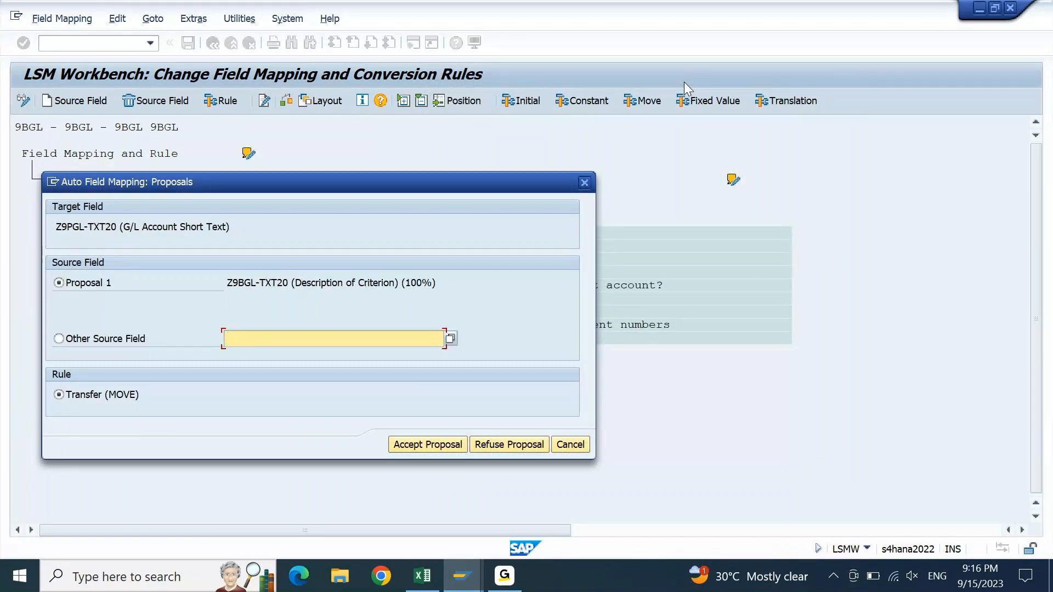
pyautogui.press('Return')
pyautogui.press('Return')
pyautogui.press('Return')
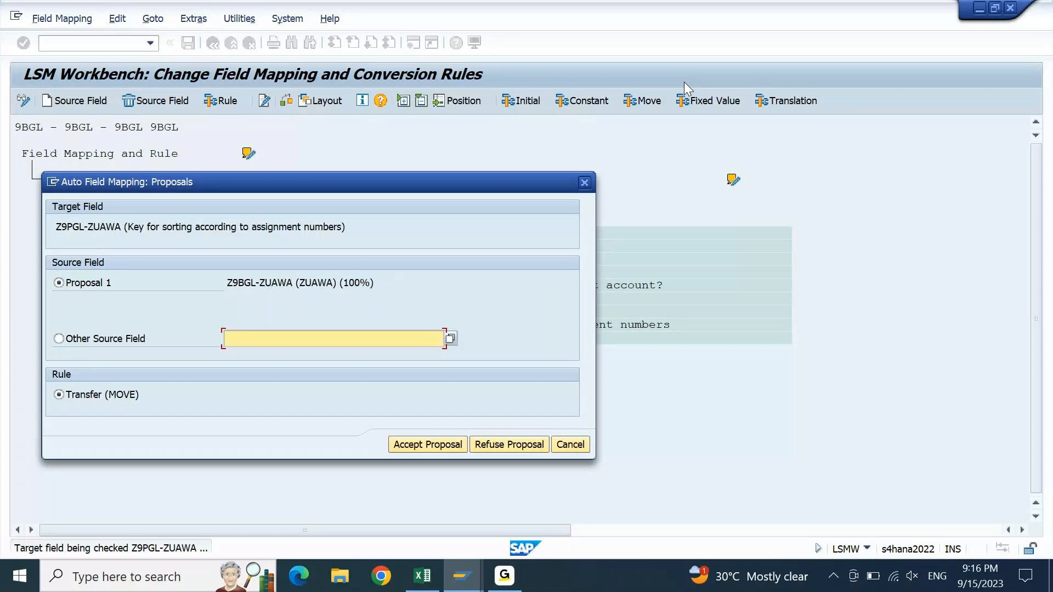
pyautogui.press('Return')
pyautogui.press('Return')
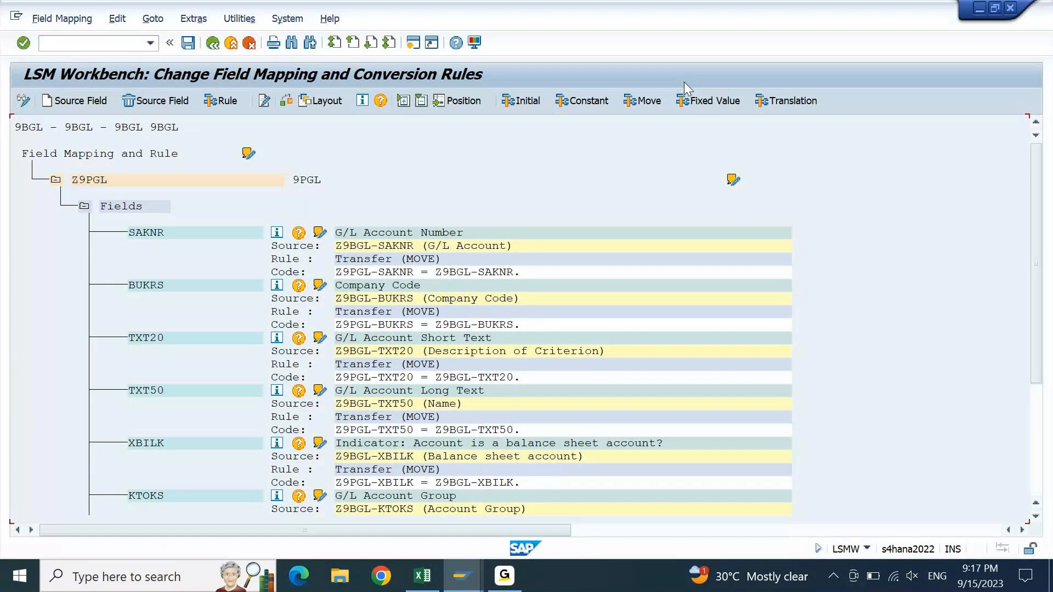
# - Save the field mapping, return to the process step list and select Specify Files
pyautogui.click(186, 46)
pyautogui.click(212, 44)
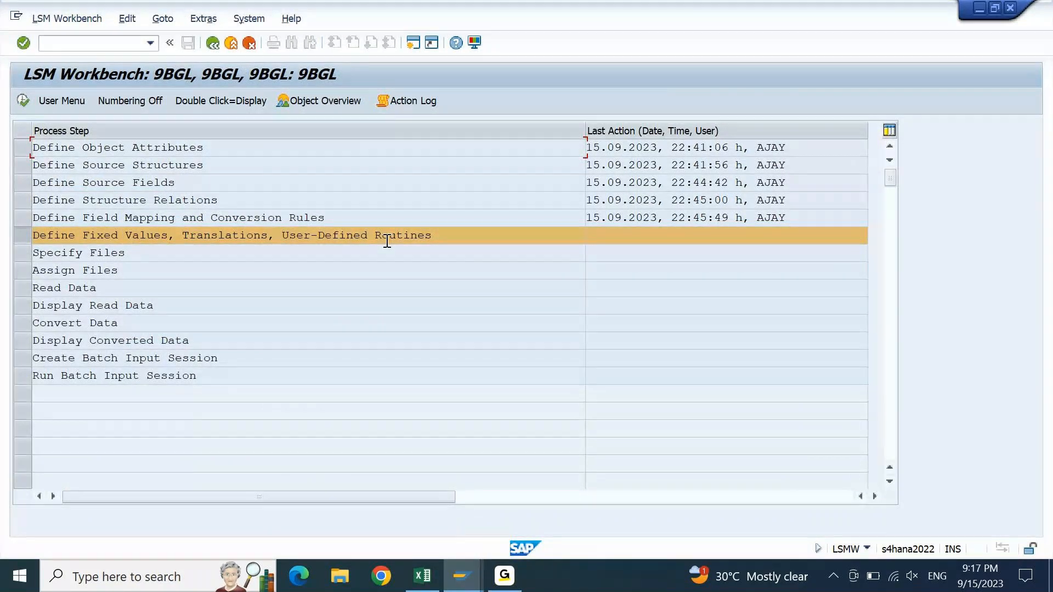
pyautogui.click(22, 254)
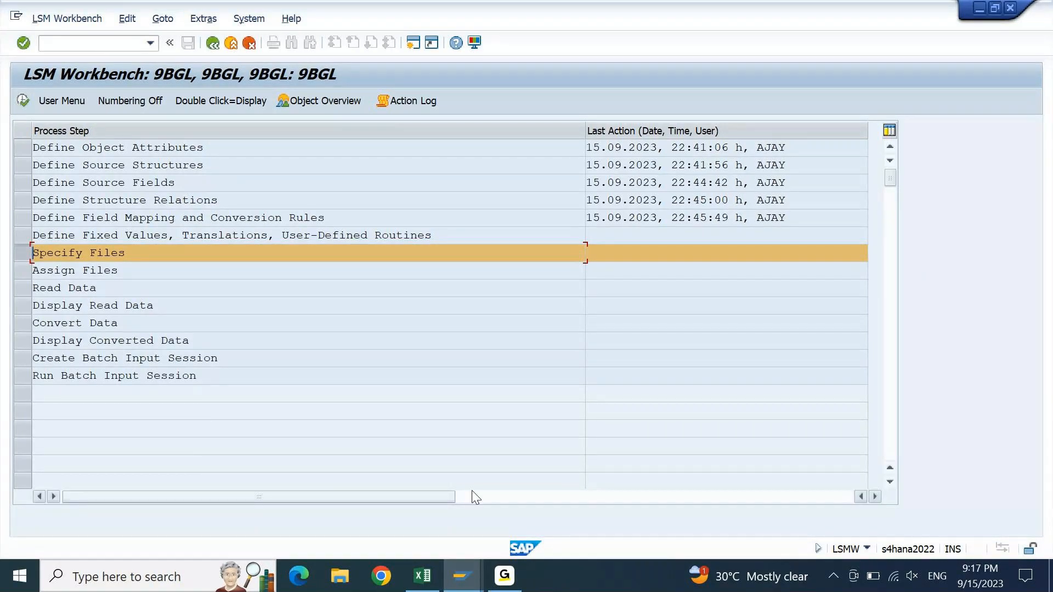
# - Switch to the Excel workbook and launch Notepad with a blank document
pyautogui.click(433, 570)
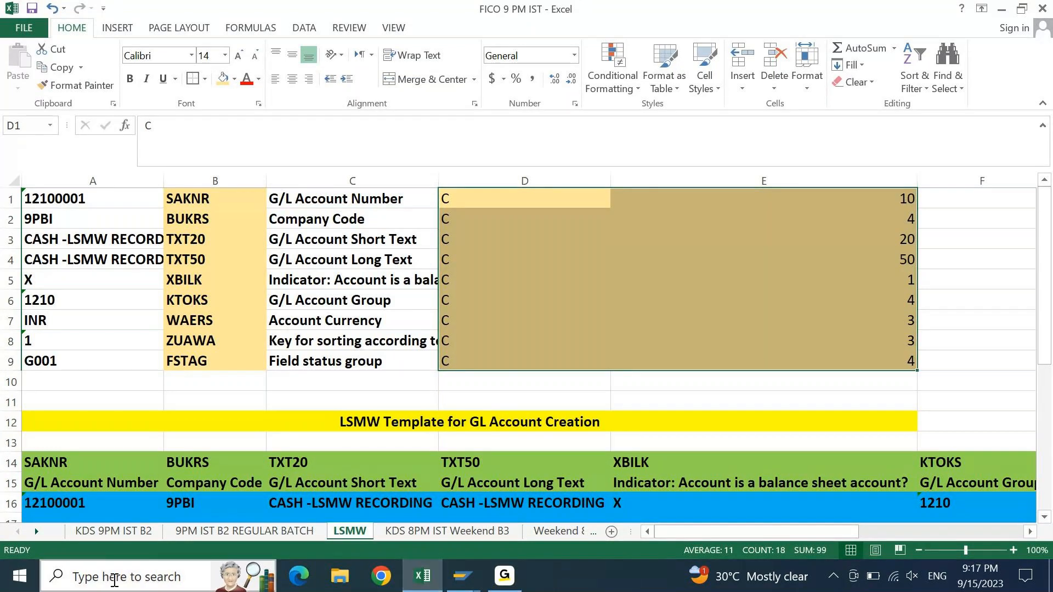
pyautogui.click(114, 581)
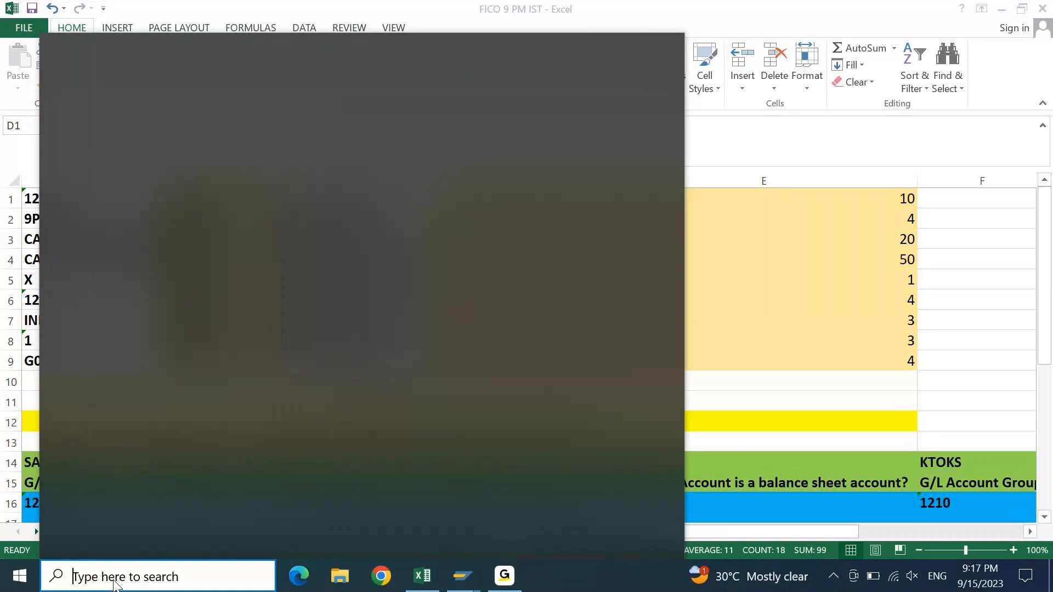
pyautogui.write('NOTE')
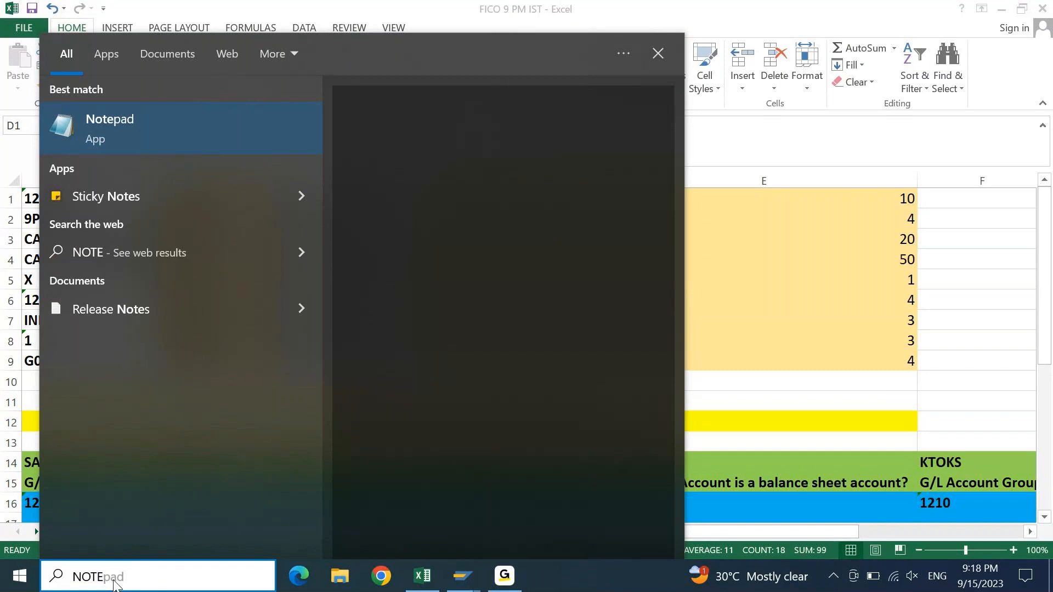
pyautogui.press('Return')
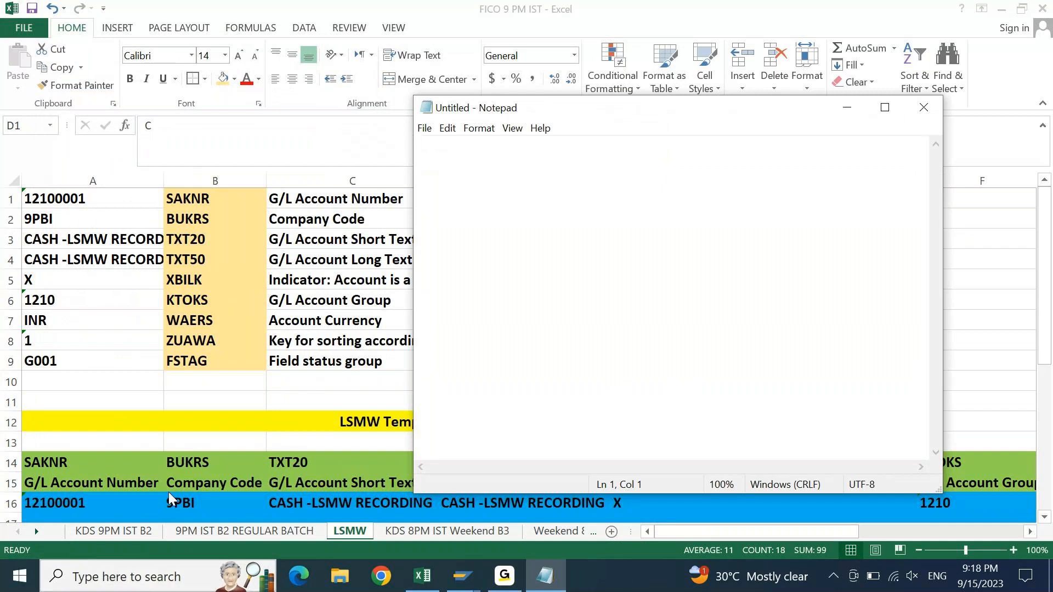
# - Copy the upload data in A19:I21 of the LSMW sheet in Excel, covering the field-name row and the two GL account rows
pyautogui.hotkey('alt', 'Tab')
pyautogui.press('Down')
pyautogui.press('Down')
pyautogui.press('Down')
pyautogui.press('Down')
pyautogui.press('Down')
pyautogui.press('Down')
pyautogui.press('Down')
pyautogui.press('Down')
pyautogui.press('Down')
pyautogui.press('Down')
pyautogui.press('Down')
pyautogui.press('Down')
pyautogui.press('Down')
pyautogui.press('Down')
pyautogui.press('Down')
pyautogui.press('Down')
pyautogui.press('Down')
pyautogui.press('Down')
pyautogui.press('Down')
pyautogui.press('Down')
pyautogui.hotkey('ctrl', 'Left')
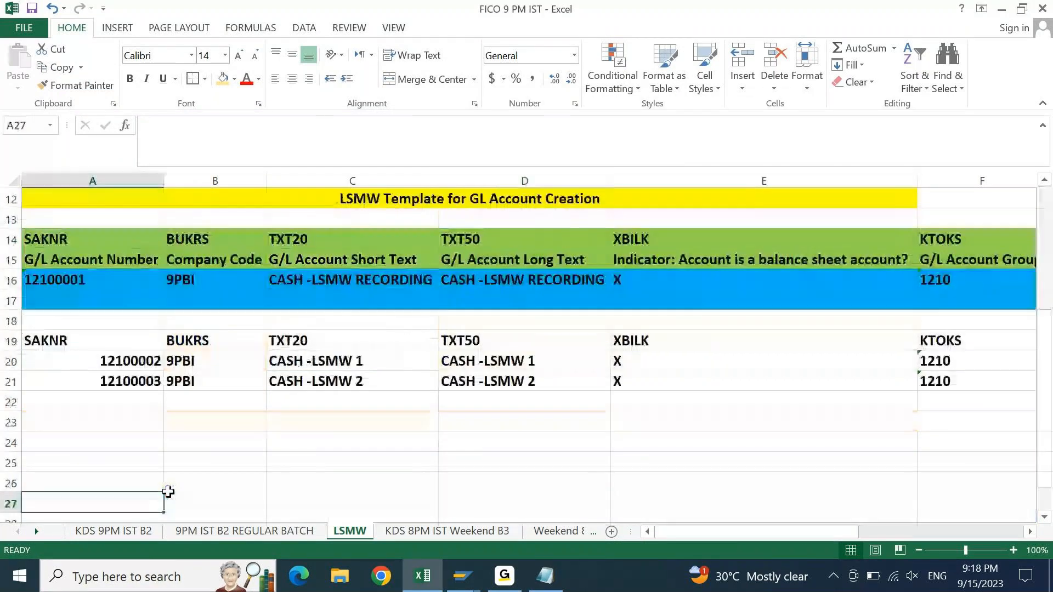
pyautogui.hotkey('ctrl', 'Up')
pyautogui.hotkey('ctrl', 'Up')
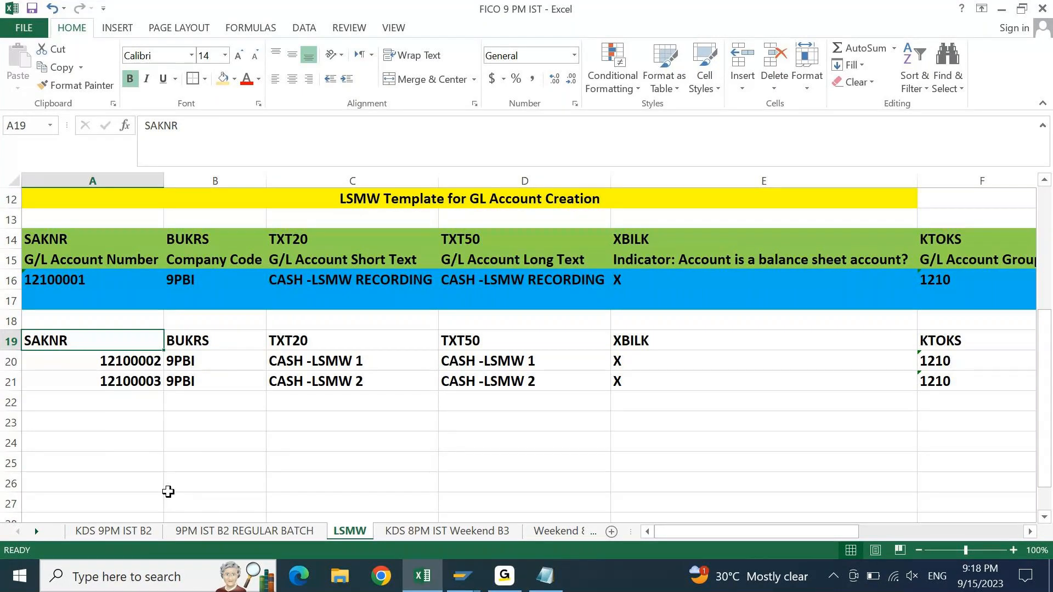
pyautogui.hotkey('shift', 'Right')
pyautogui.hotkey('shift', 'Right')
pyautogui.hotkey('shift', 'Right')
pyautogui.hotkey('shift', 'Right')
pyautogui.hotkey('shift', 'Right')
pyautogui.hotkey('shift', 'Right')
pyautogui.hotkey('shift', 'Right')
pyautogui.hotkey('shift', 'Right')
pyautogui.hotkey('shift', 'Right')
pyautogui.hotkey('shift', 'Right')
pyautogui.hotkey('shift', 'Right')
pyautogui.hotkey('shift', 'Right')
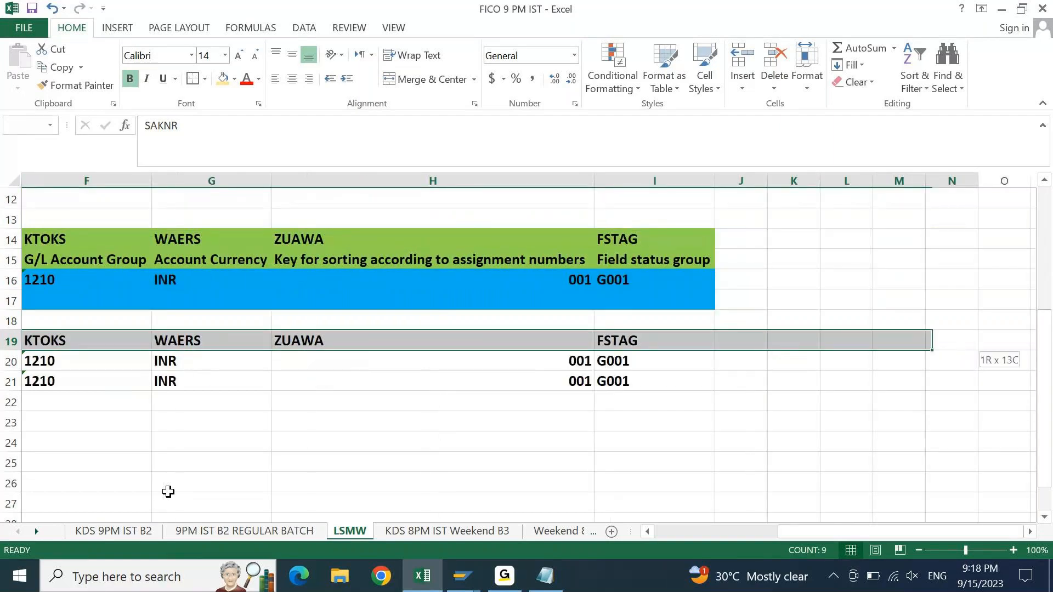
pyautogui.hotkey('shift', 'Right')
pyautogui.hotkey('shift', 'Right')
pyautogui.hotkey('shift', 'Right')
pyautogui.hotkey('shift', 'Left')
pyautogui.hotkey('shift', 'Left')
pyautogui.hotkey('shift', 'Left')
pyautogui.hotkey('shift', 'Left')
pyautogui.hotkey('shift', 'Left')
pyautogui.hotkey('shift', 'Left')
pyautogui.hotkey('shift', 'Left')
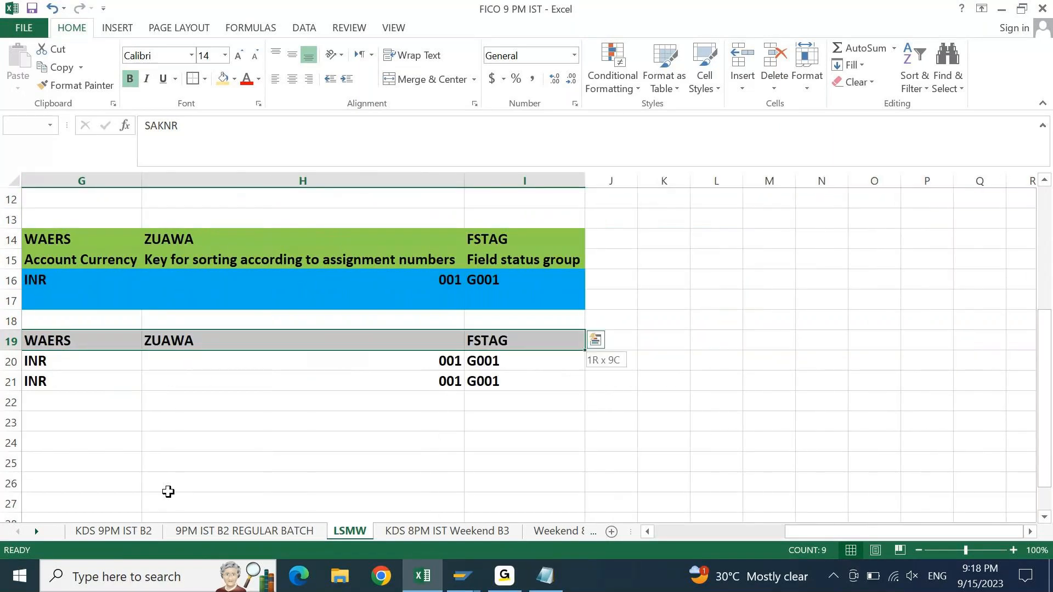
pyautogui.hotkey('shift', 'Down')
pyautogui.hotkey('shift', 'Down')
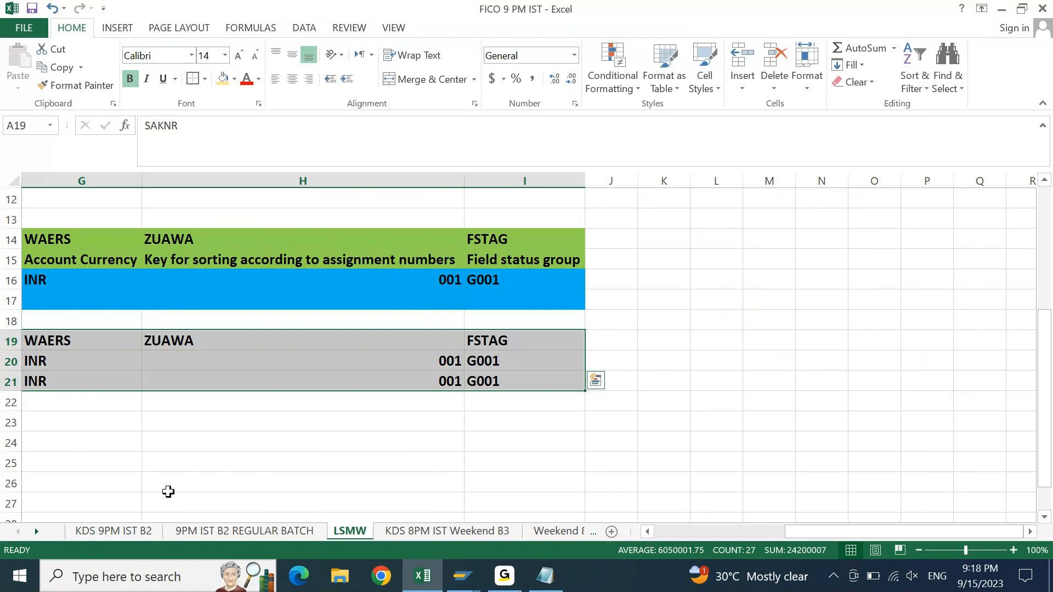
pyautogui.hotkey('ctrl', 'c')
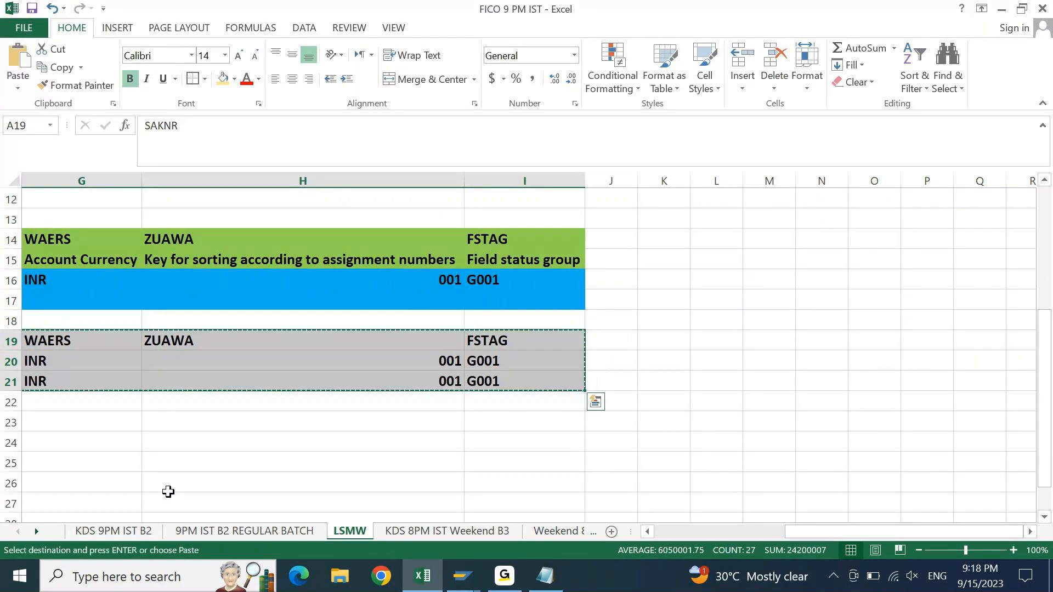
# - Paste the copied GL account rows into the blank Notepad document in a maximized window
pyautogui.click(544, 576)
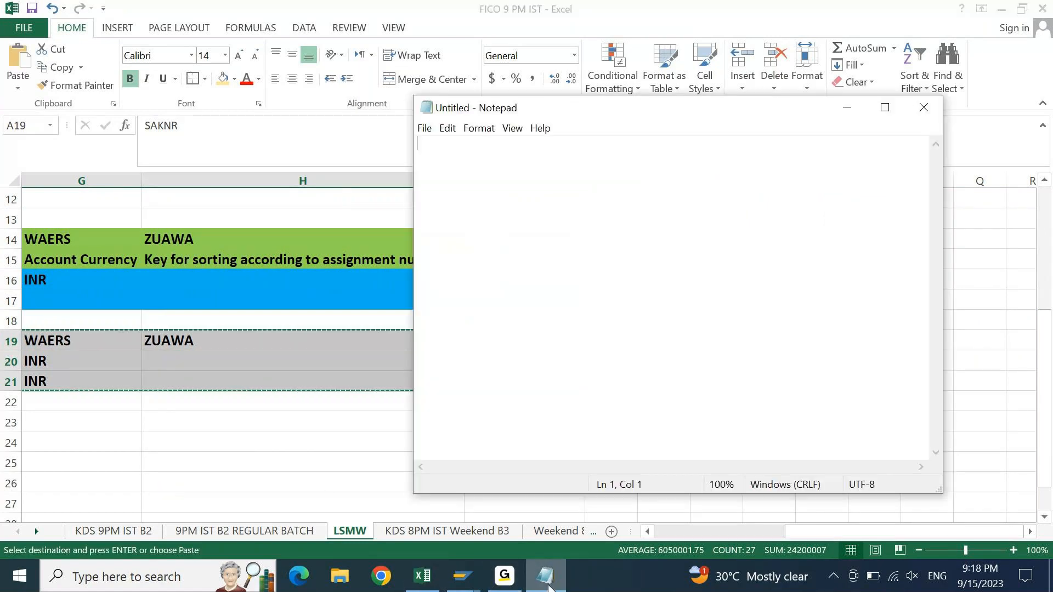
pyautogui.click(885, 107)
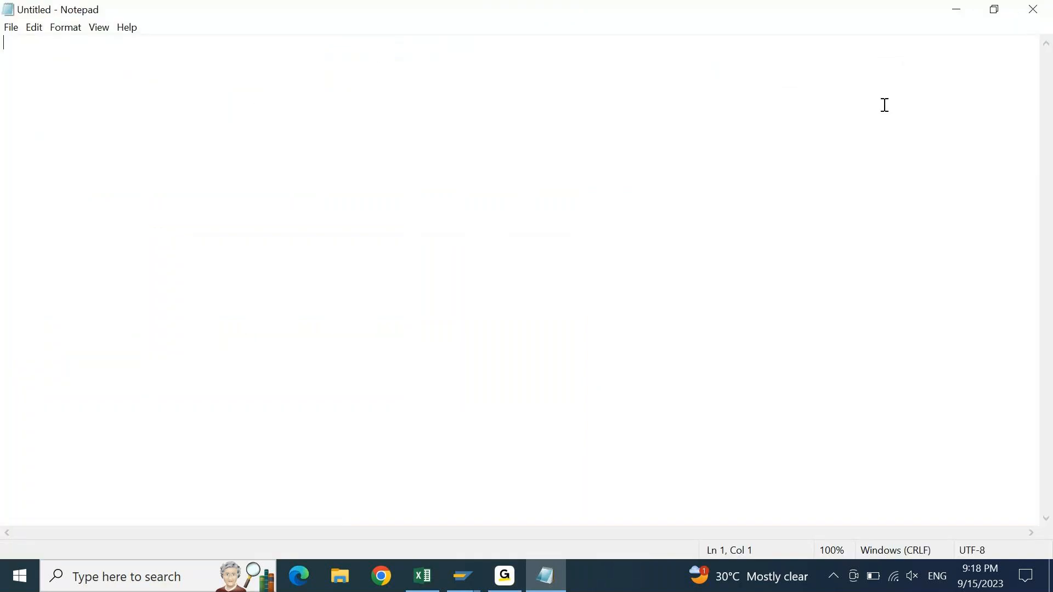
pyautogui.hotkey('ctrl', 'v')
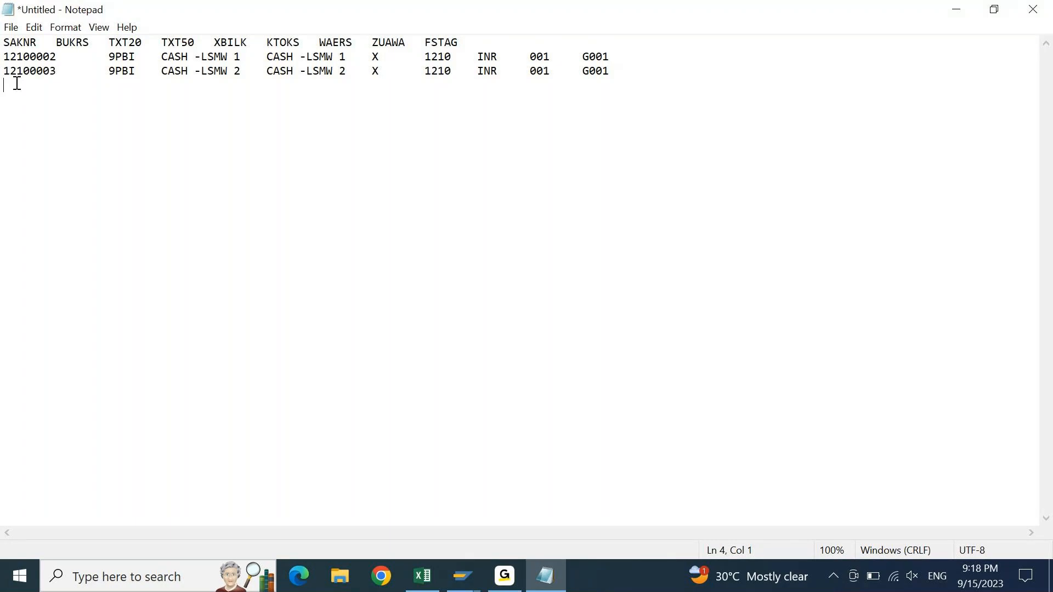
# - Remove the blank last line, save the document as LSMW GL on the Desktop and close Notepad
pyautogui.click(630, 71)
pyautogui.click(31, 94)
pyautogui.press('BackSpace')
pyautogui.hotkey('ctrl', 's')
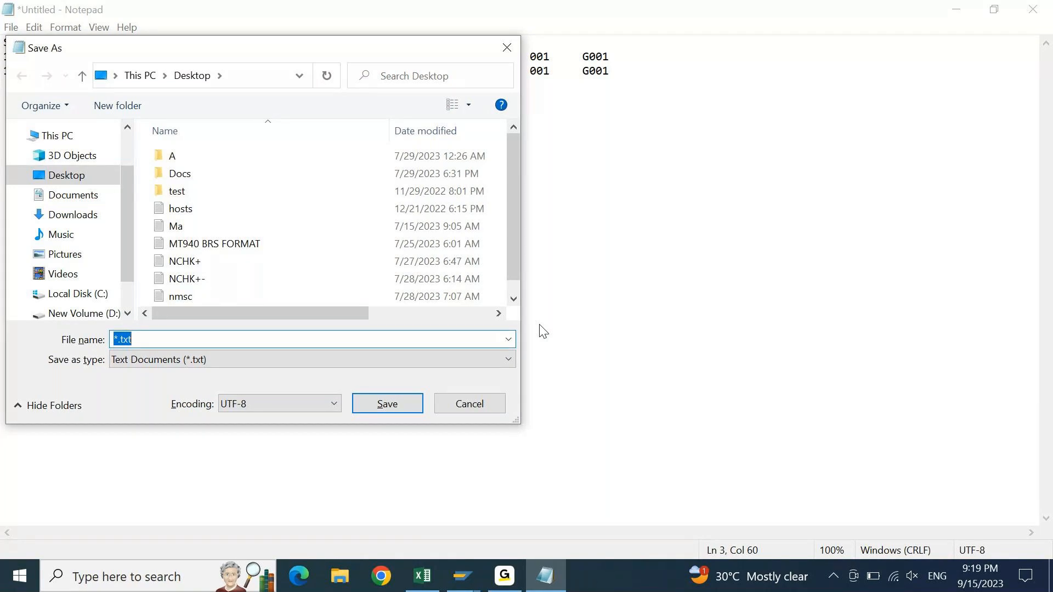
pyautogui.write('LSMW GL')
pyautogui.click(386, 403)
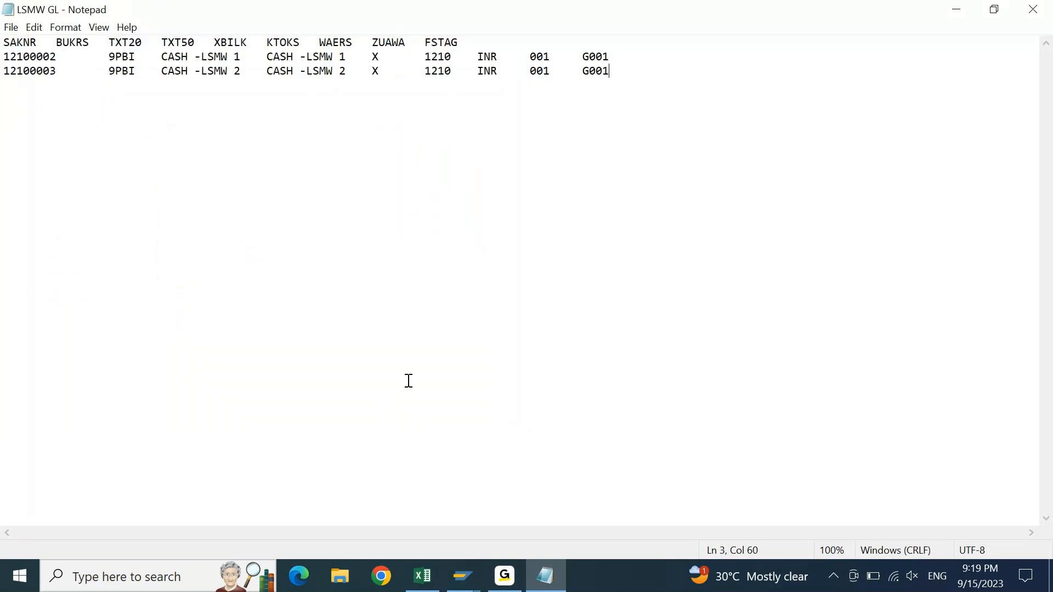
pyautogui.click(1048, 5)
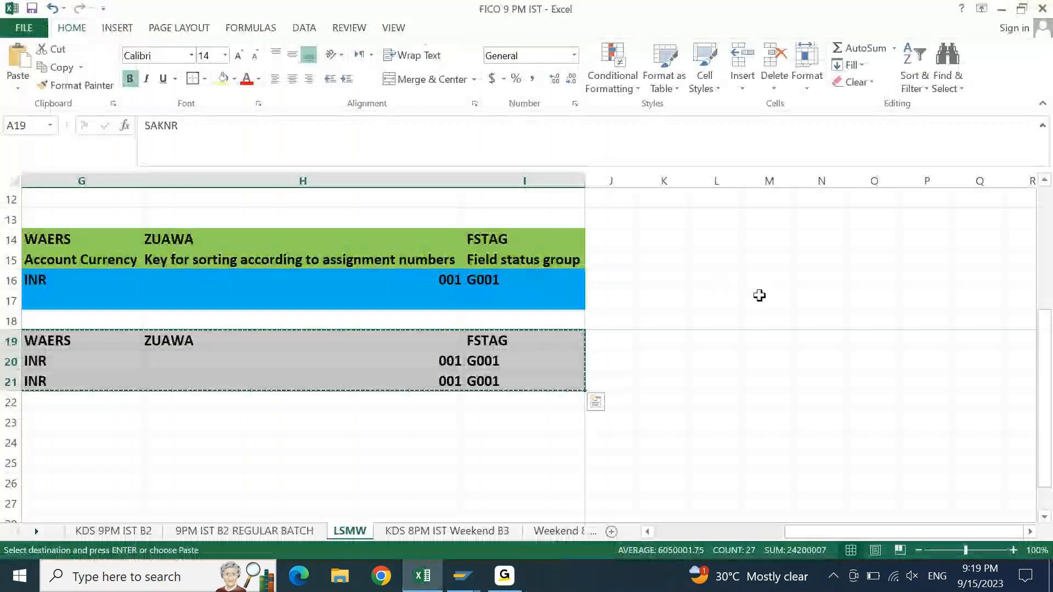
# - Review the field names and the two GL account rows in A19:I21 of the Excel LSMW sheet
pyautogui.press('Escape')
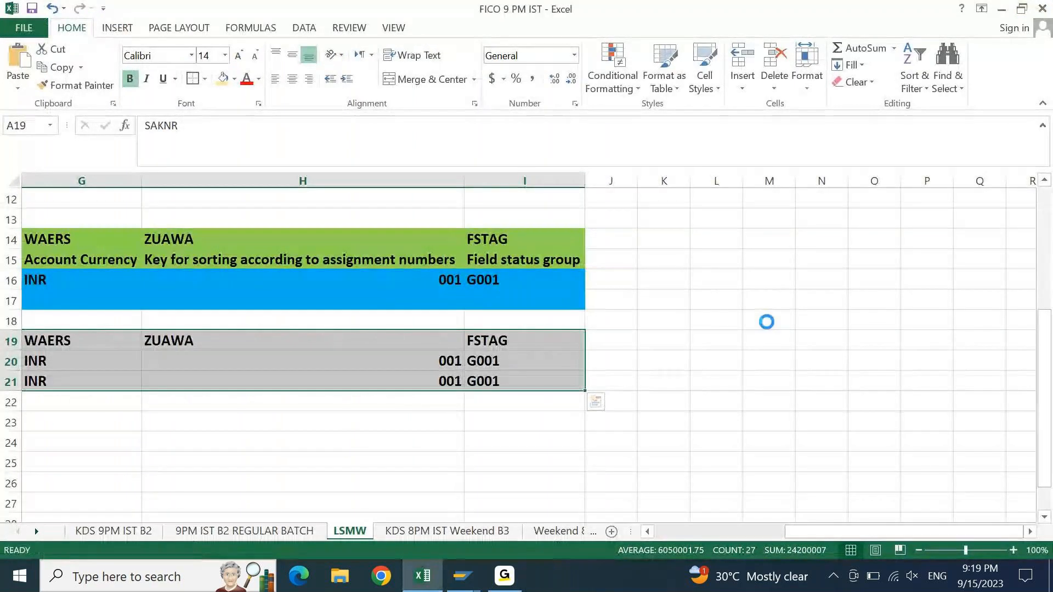
pyautogui.press('Home')
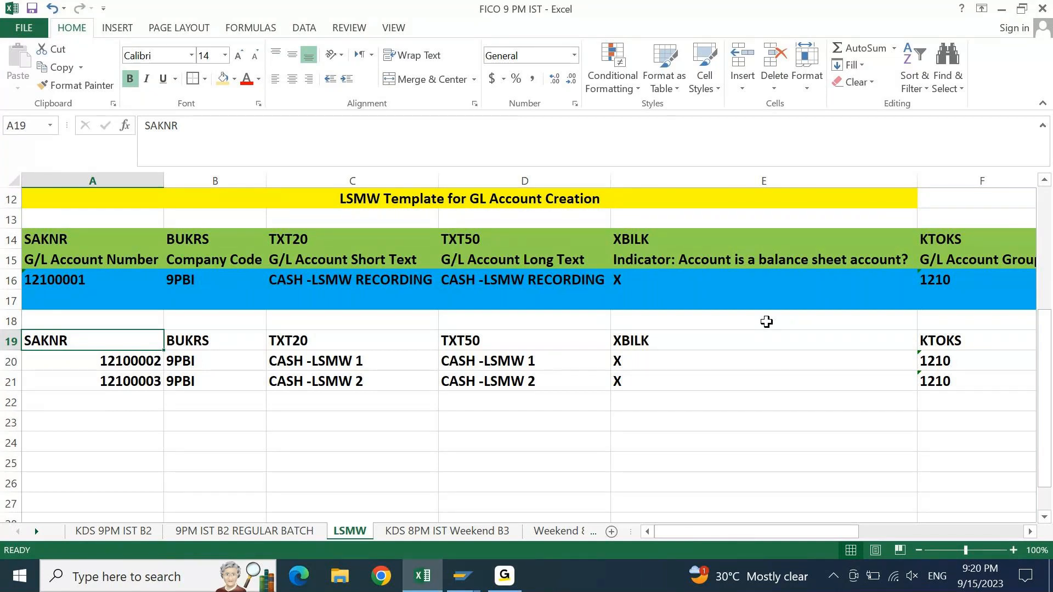
pyautogui.press('Down')
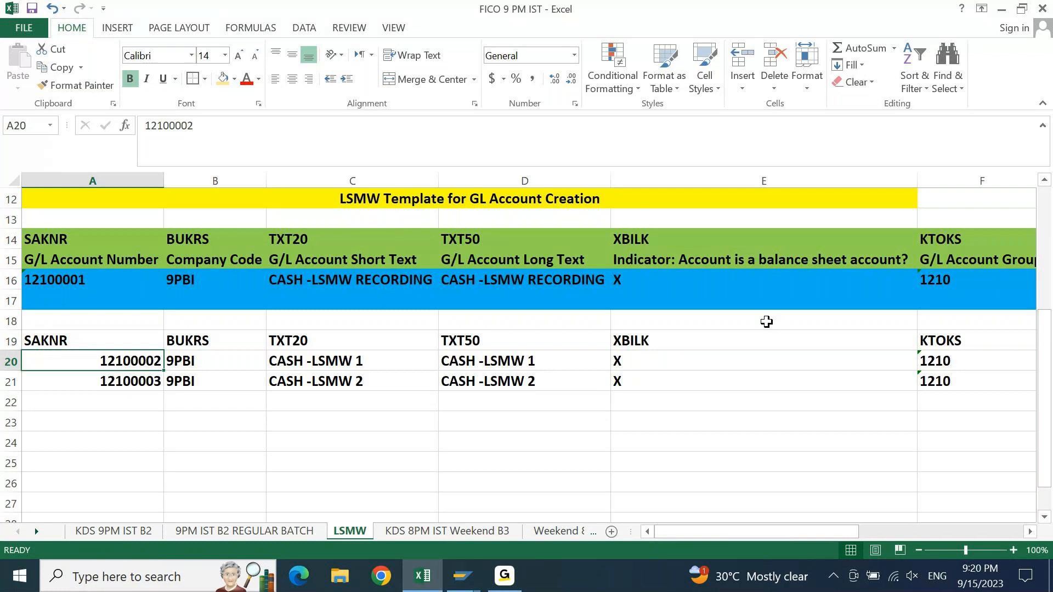
pyautogui.press('Up')
pyautogui.hotkey('ctrl', 'shift', 'Right')
pyautogui.hotkey('shift', 'Down')
pyautogui.hotkey('shift', 'Down')
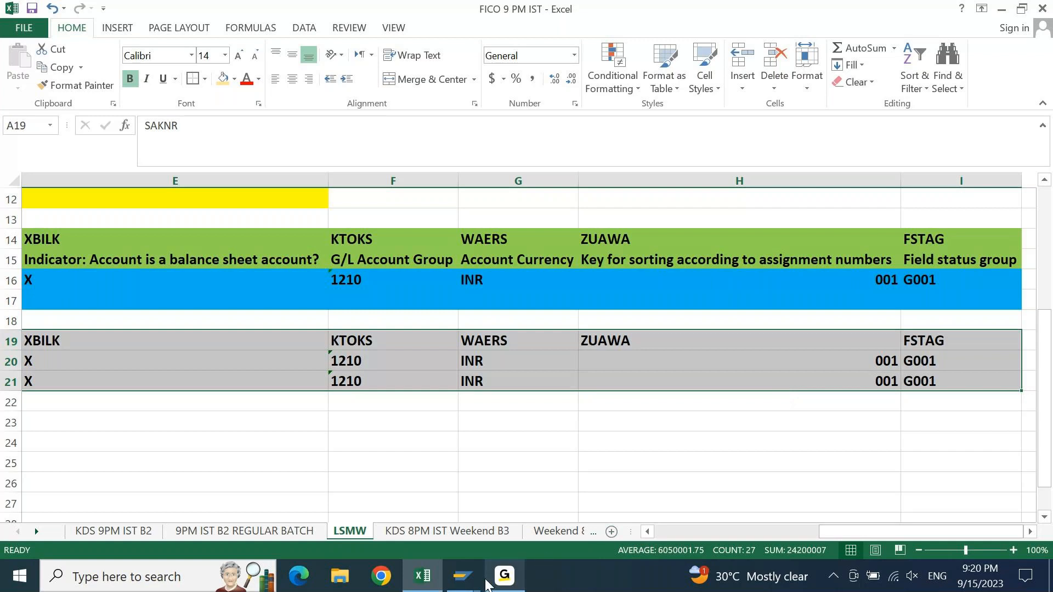
# - Switch to SAP, start Specify Files in change mode and open the properties for legacy data on the PC (Frontend)
pyautogui.moveTo(480, 582)
pyautogui.click(630, 522)
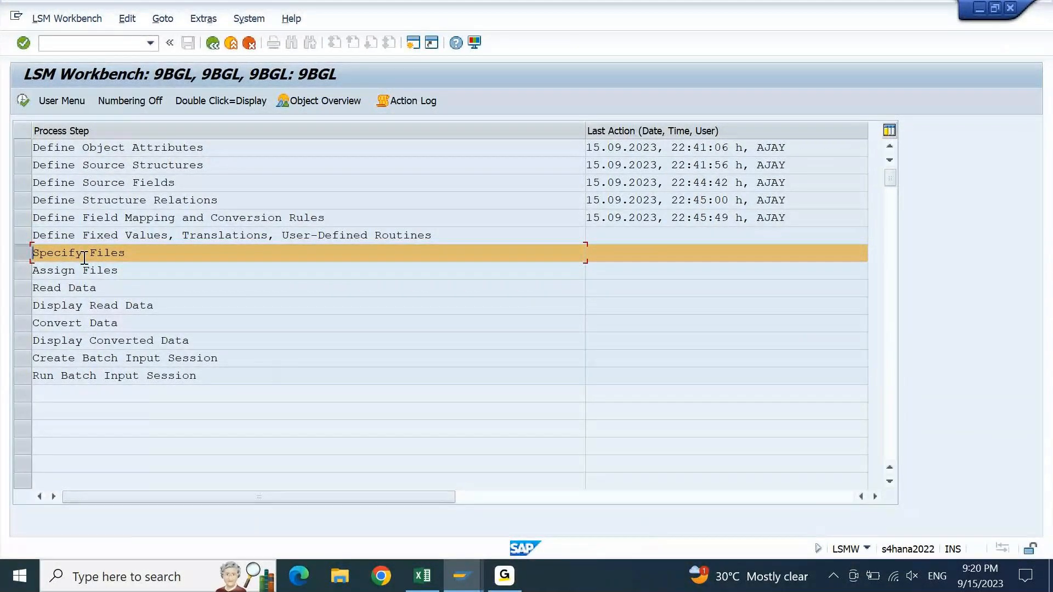
pyautogui.click(23, 100)
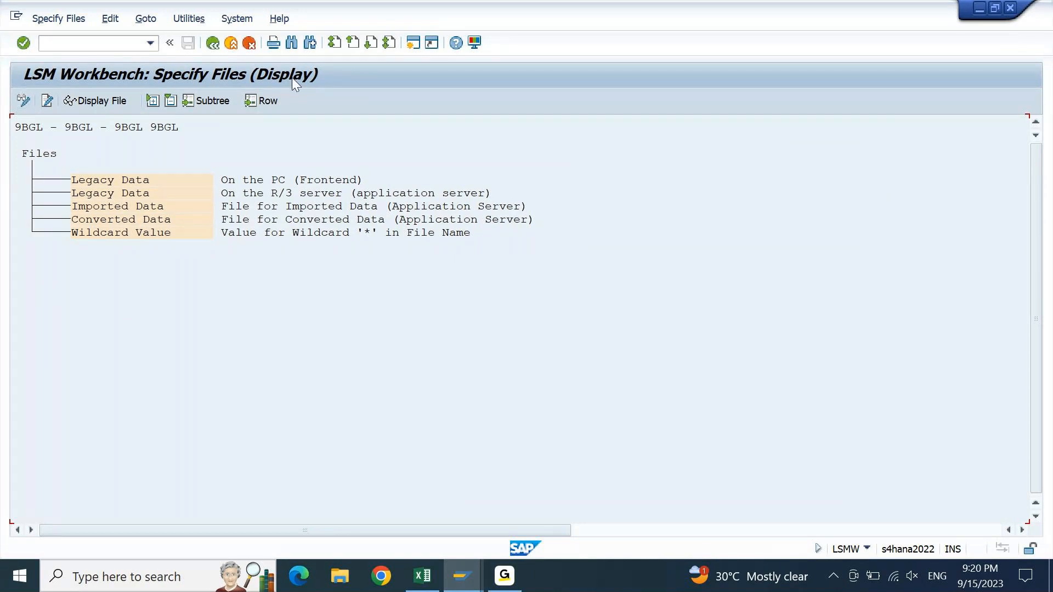
pyautogui.click(24, 101)
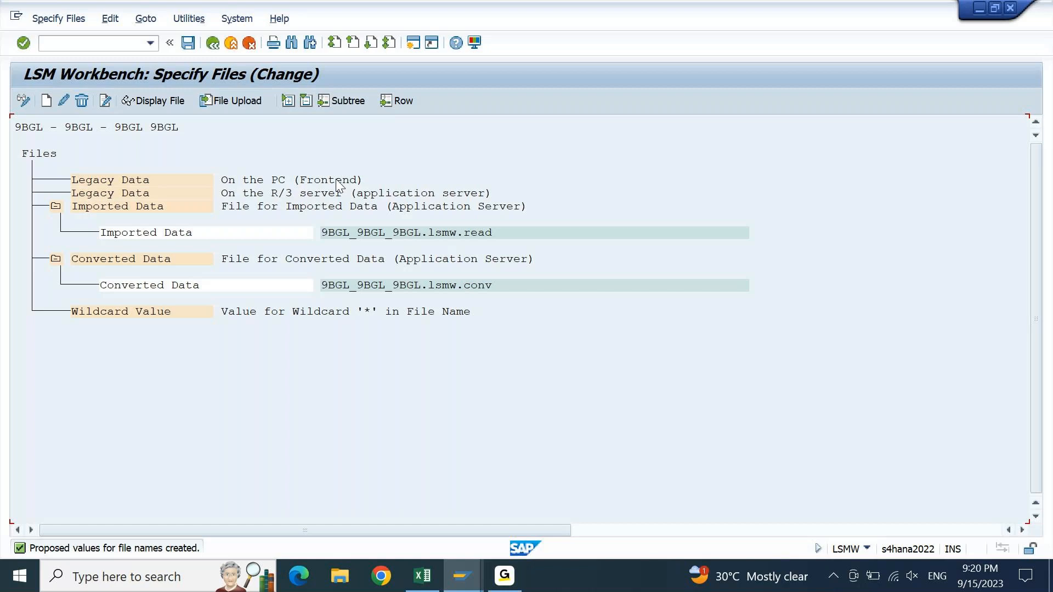
pyautogui.doubleClick(176, 179)
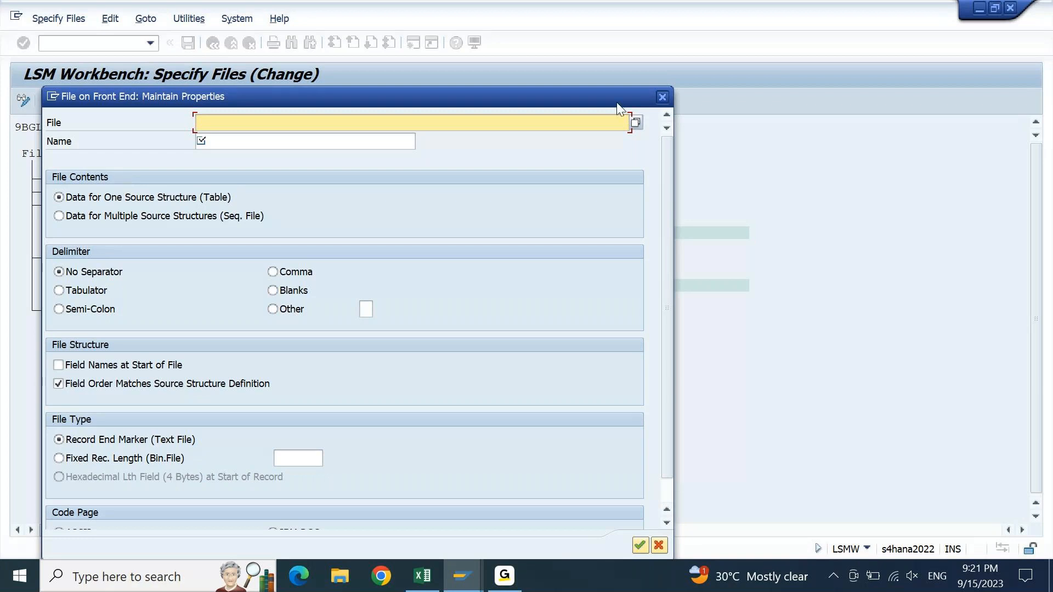
# - Select LSMW GL.txt from the Desktop as the front-end file and name it GL
pyautogui.click(634, 124)
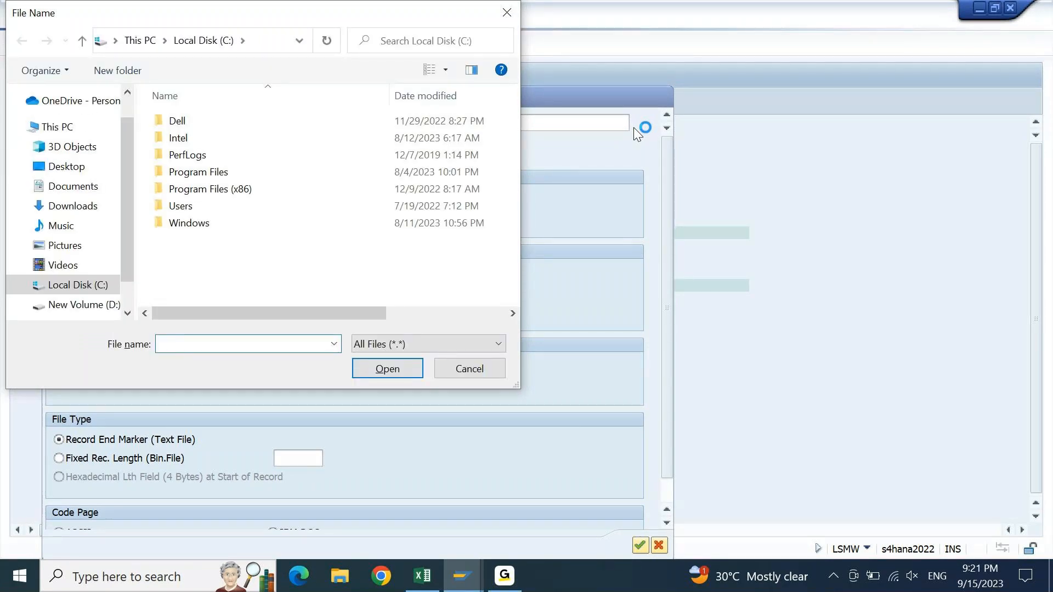
pyautogui.click(63, 171)
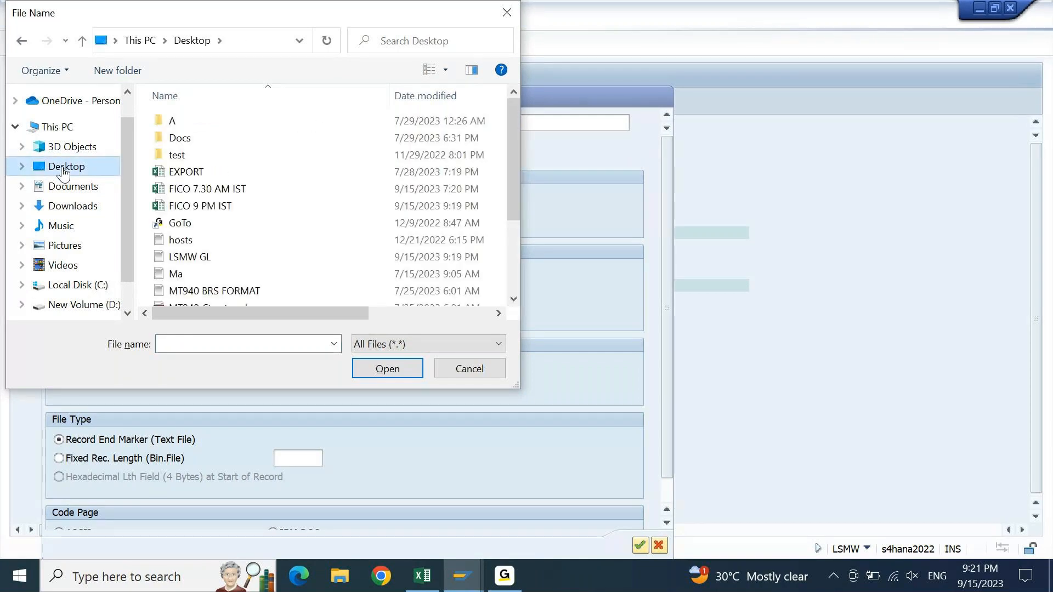
pyautogui.click(242, 263)
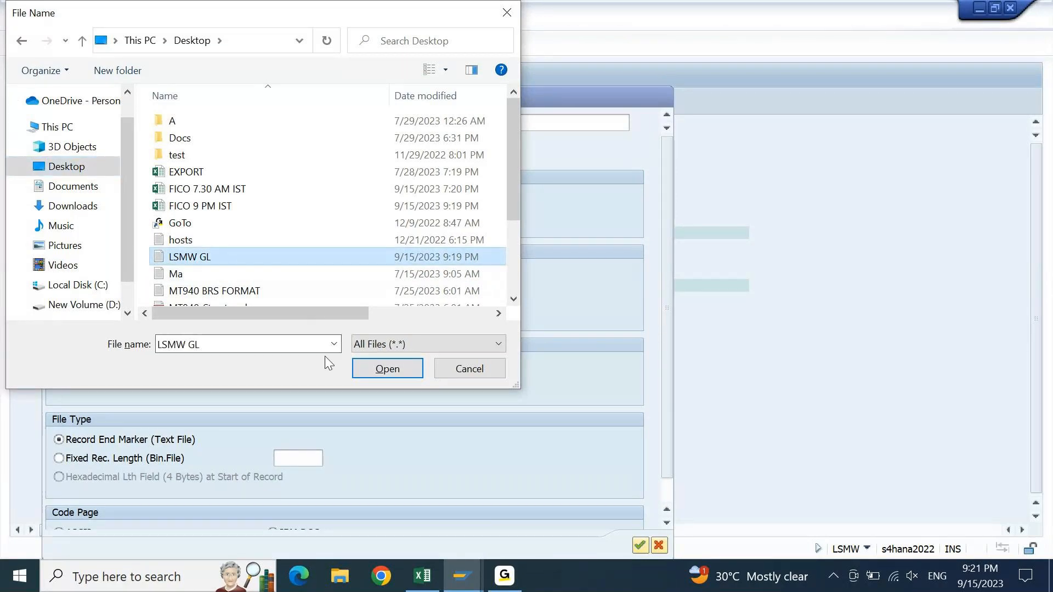
pyautogui.click(362, 368)
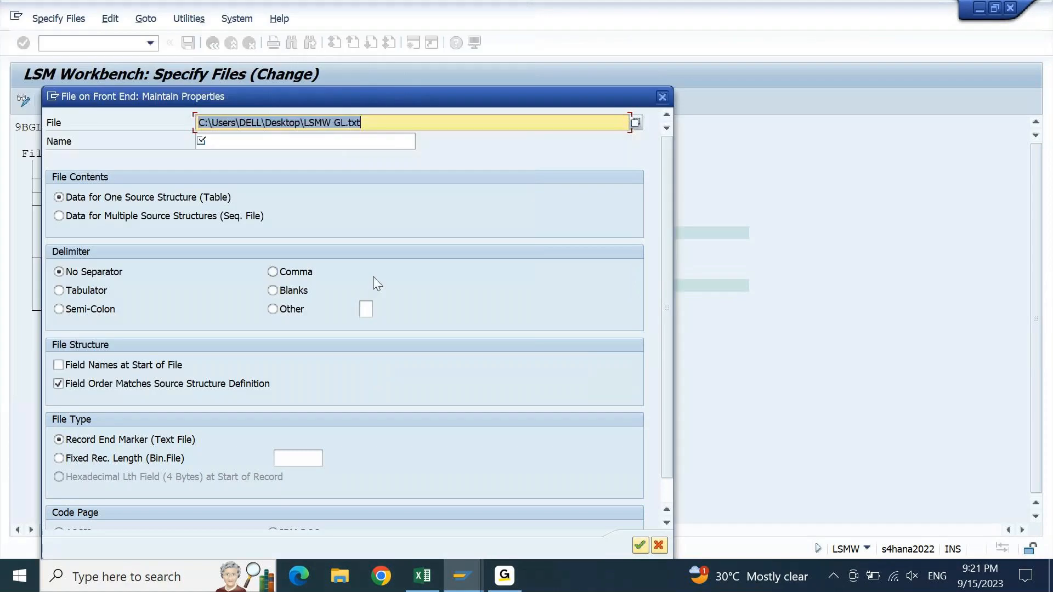
pyautogui.click(288, 146)
pyautogui.write('GL')
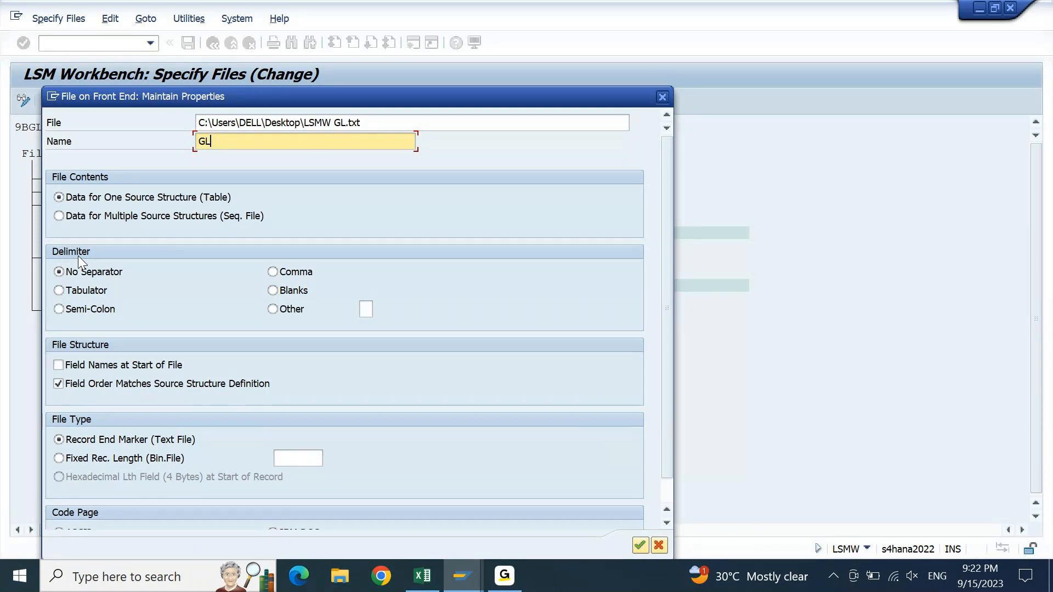
# - Check in Excel how the values of row 20 are separated by column, return to SAP and set the delimiter to Tabulator
pyautogui.click(422, 577)
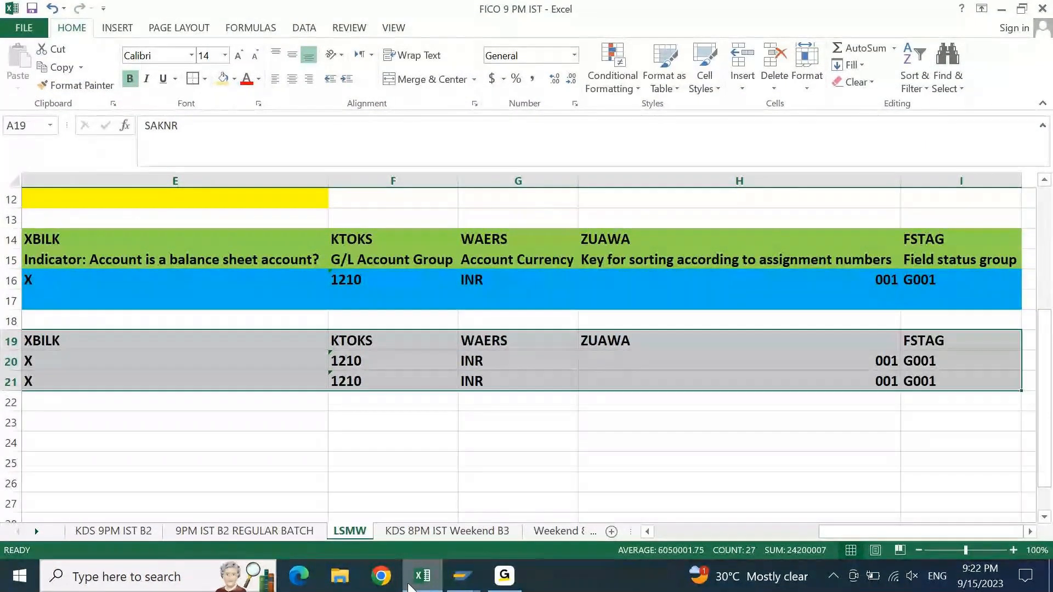
pyautogui.click(89, 375)
pyautogui.press('Up')
pyautogui.press('Right')
pyautogui.press('Right')
pyautogui.press('Right')
pyautogui.press('Right')
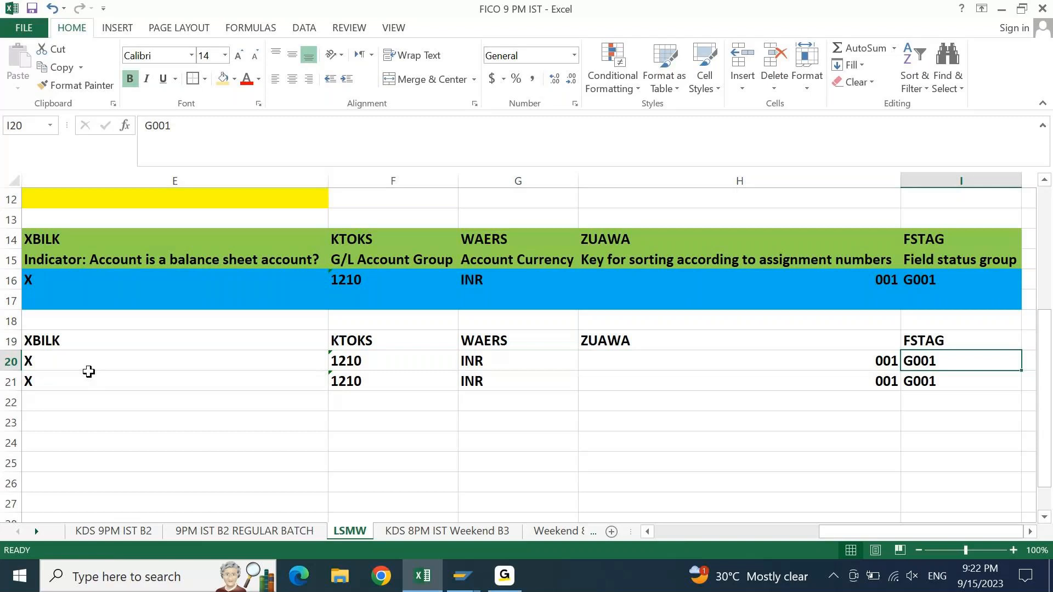
pyautogui.hotkey('alt', 'Tab')
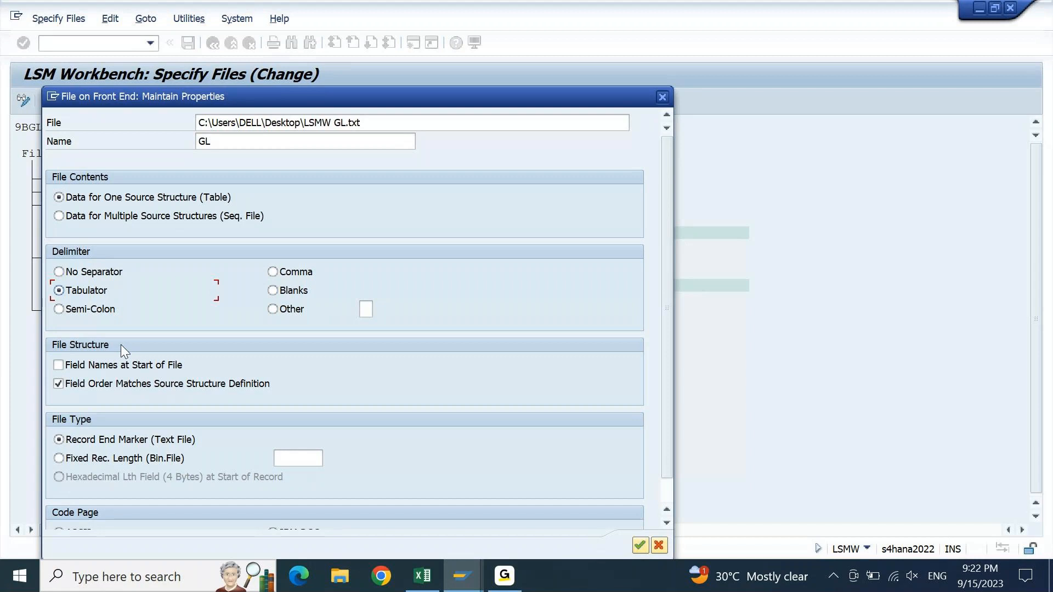
# - Switch to Excel and examine the field-name row 19 and the account numbers in A20:A21 below it
pyautogui.hotkey('alt', 'Tab')
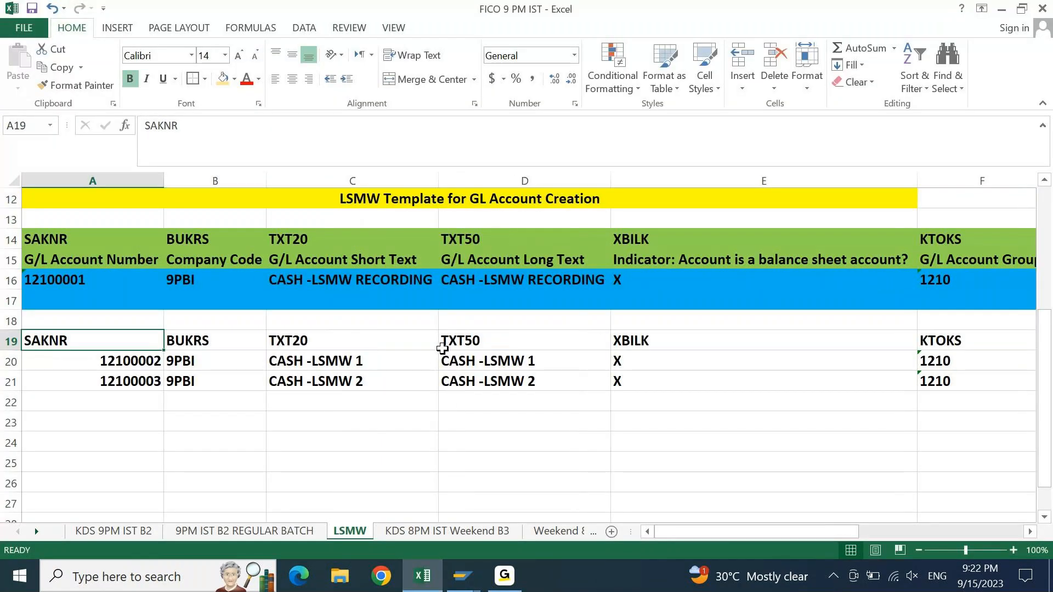
pyautogui.hotkey('ctrl', 'shift', 'Right')
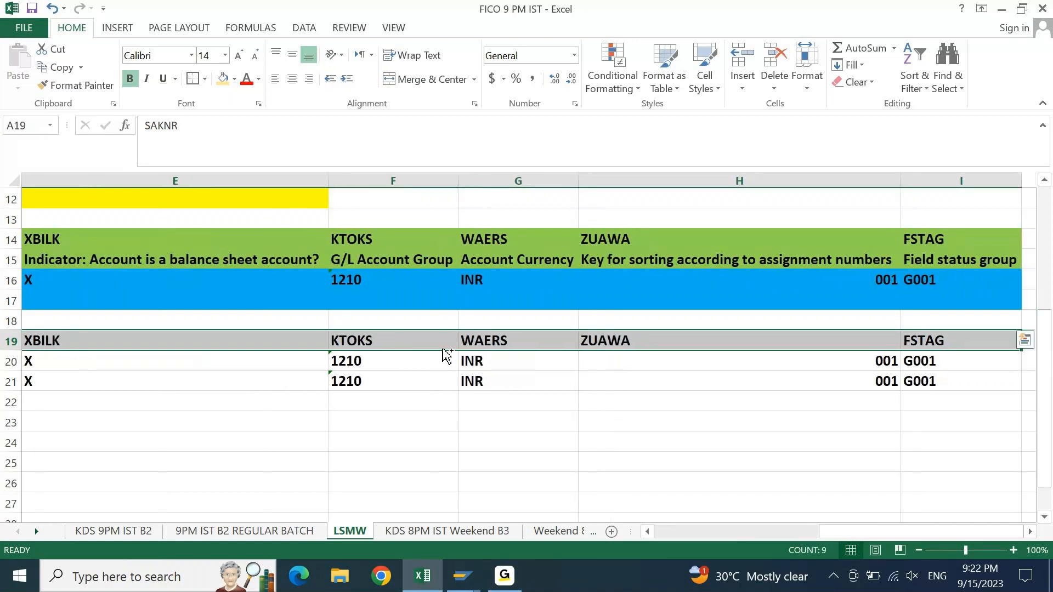
pyautogui.press('Left')
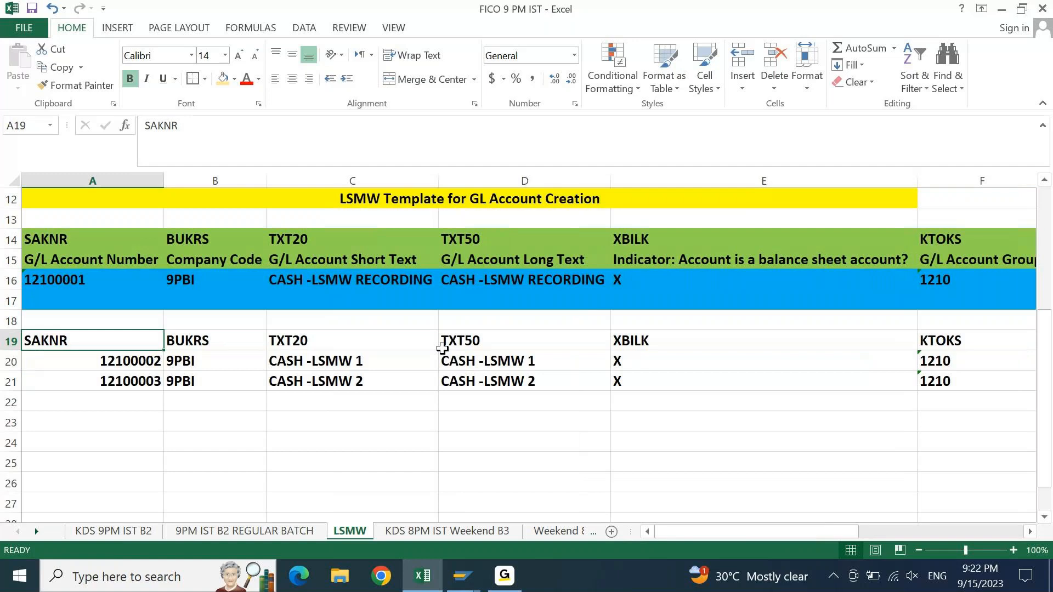
pyautogui.press('Down')
pyautogui.hotkey('shift', 'Down')
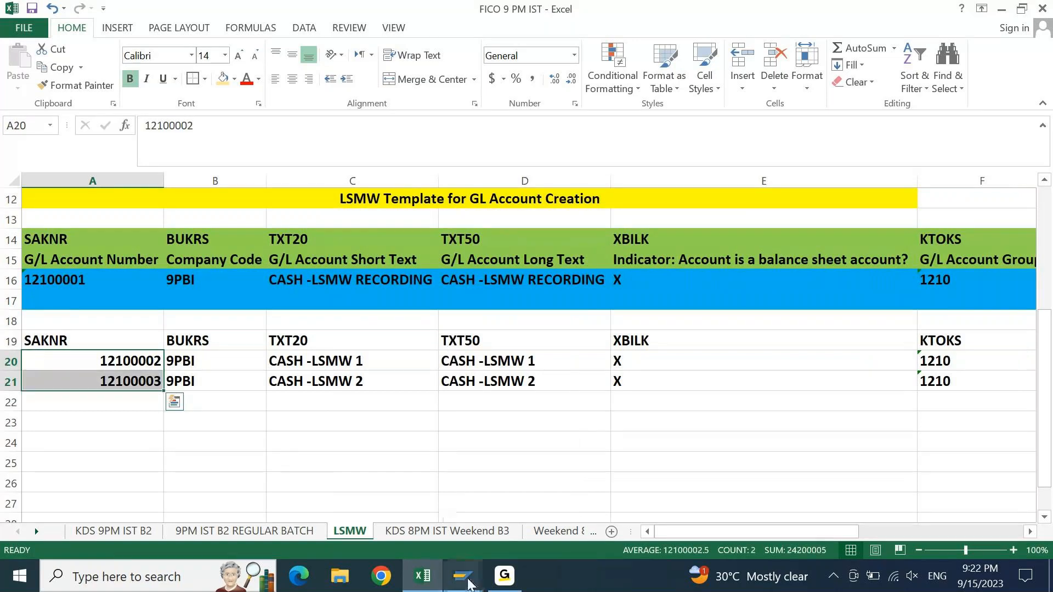
# - Switch to SAP, enable Field Names at Start of File, confirm the file properties and return to the process step list
pyautogui.moveTo(462, 576)
pyautogui.click(652, 504)
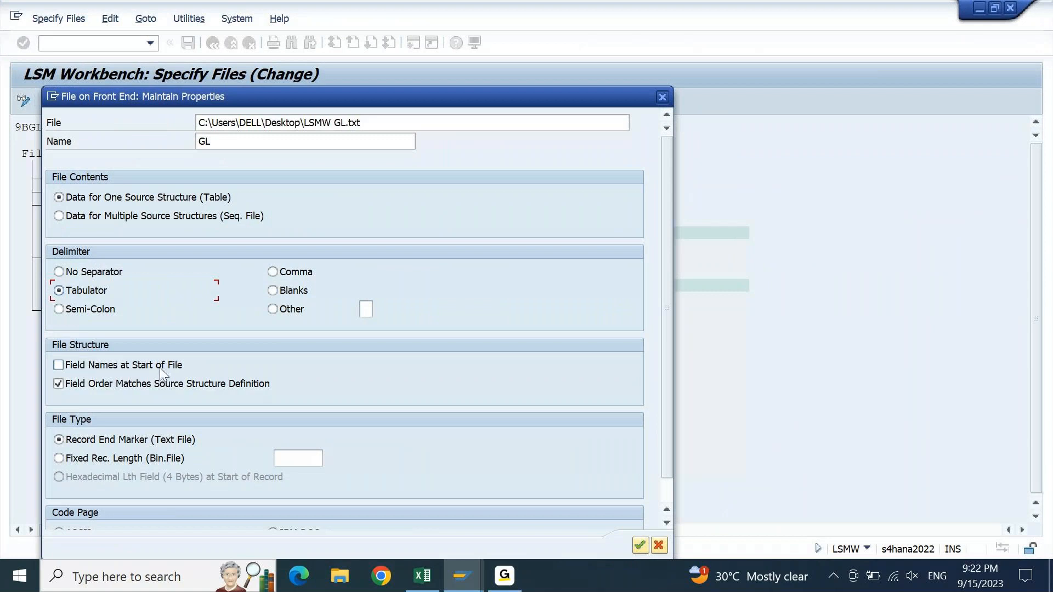
pyautogui.click(179, 372)
pyautogui.click(216, 366)
pyautogui.click(108, 372)
pyautogui.click(638, 546)
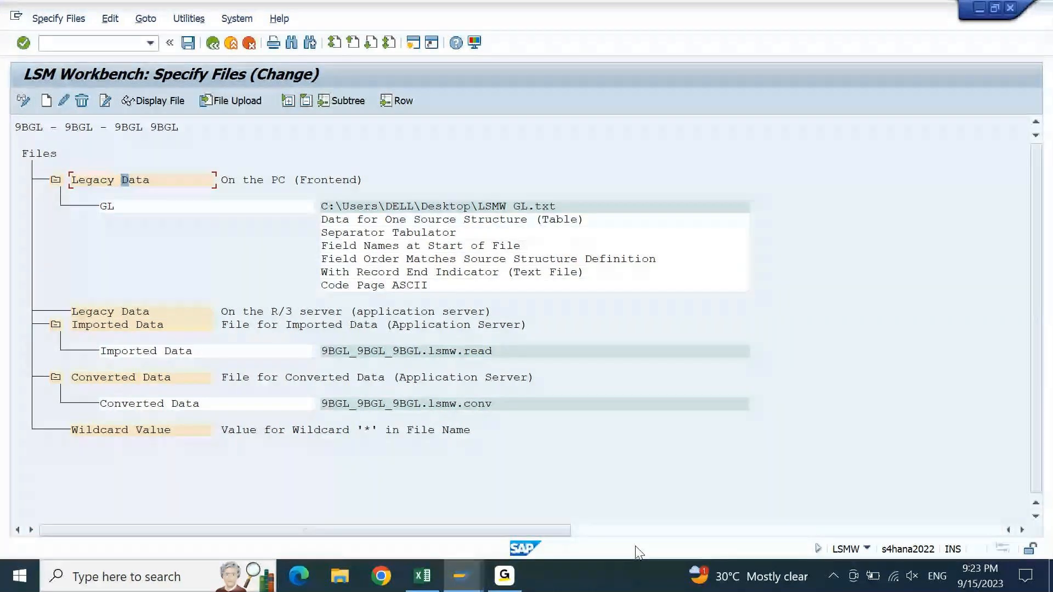
pyautogui.click(212, 43)
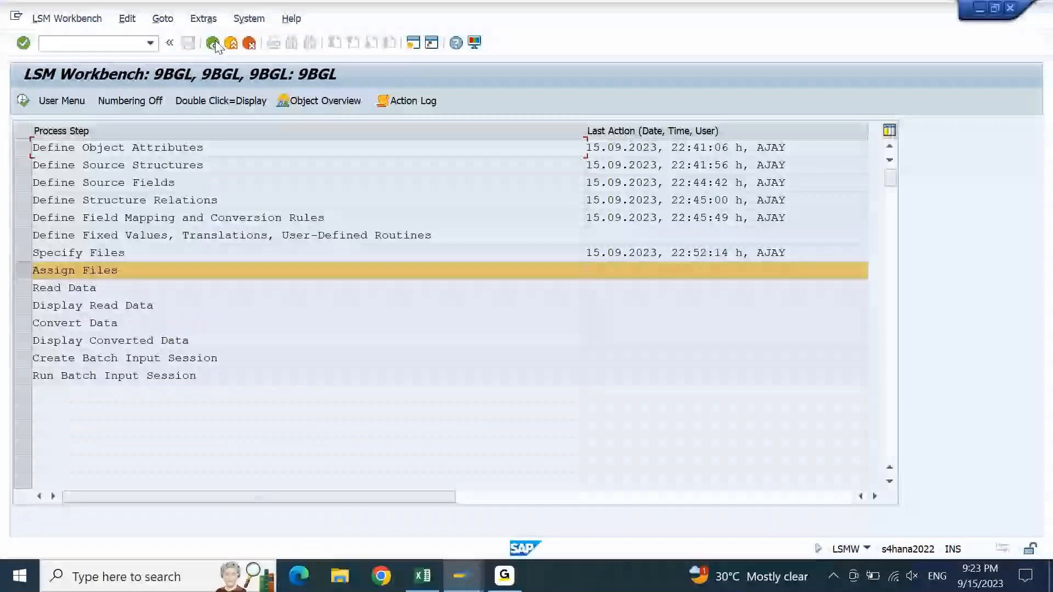
# - Save the assignment of LSMW GL.txt to source structure Z9BGL in Assign Files and open the Read Data step
pyautogui.click(23, 101)
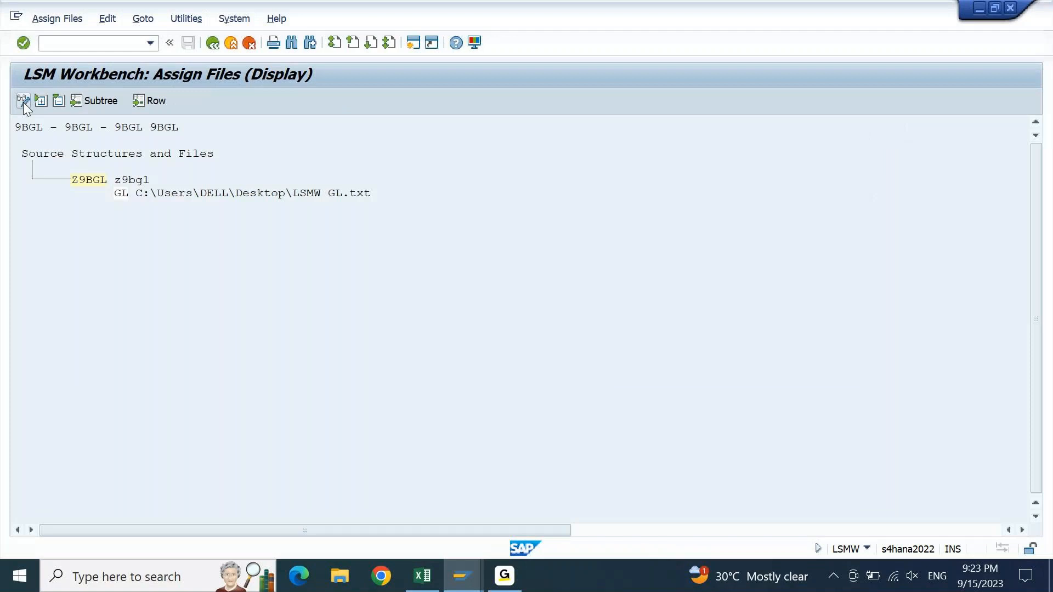
pyautogui.click(23, 101)
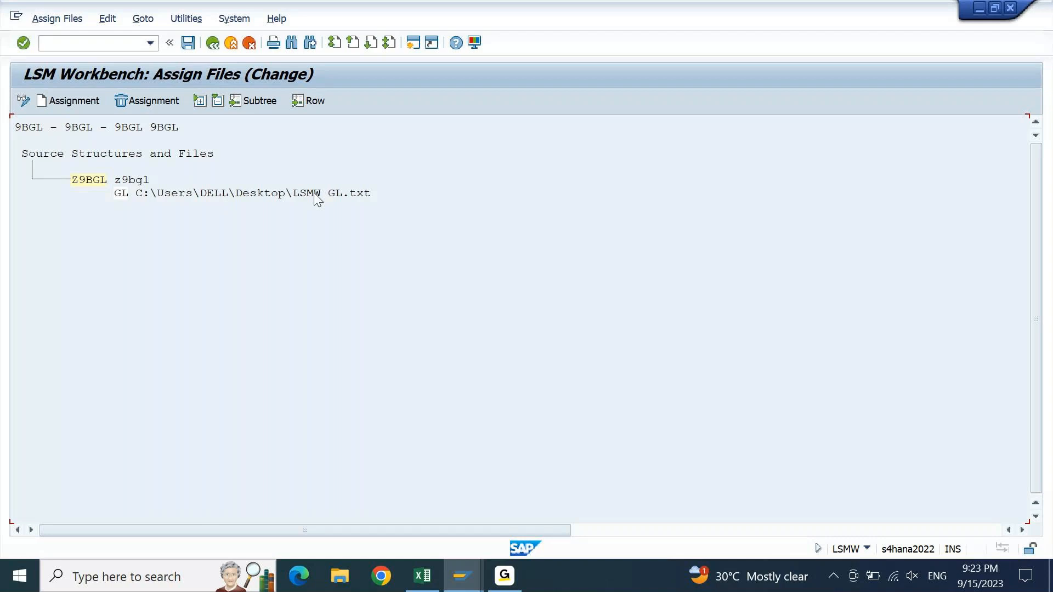
pyautogui.click(189, 43)
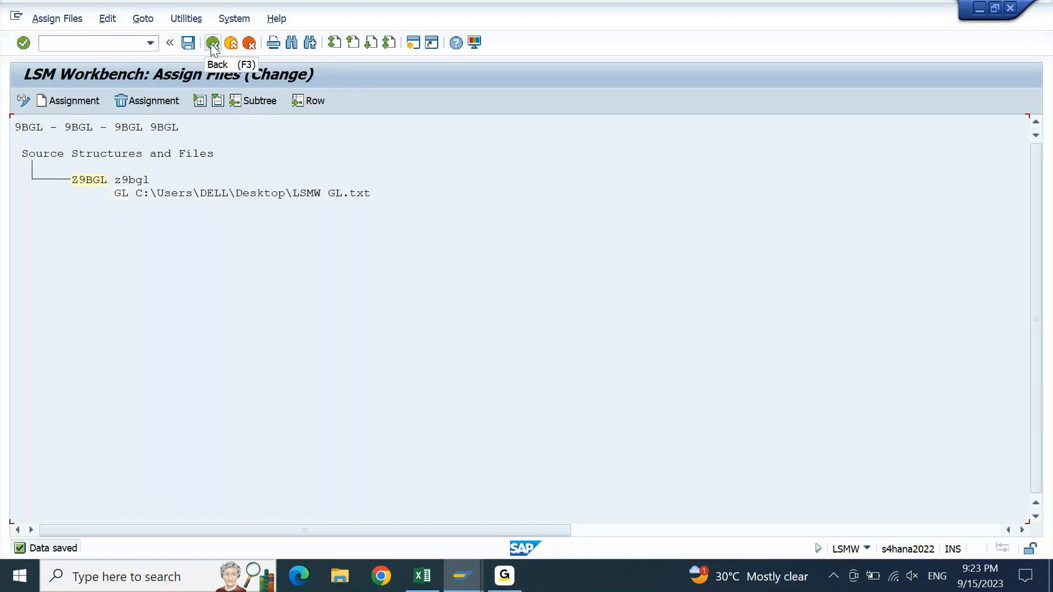
pyautogui.click(213, 44)
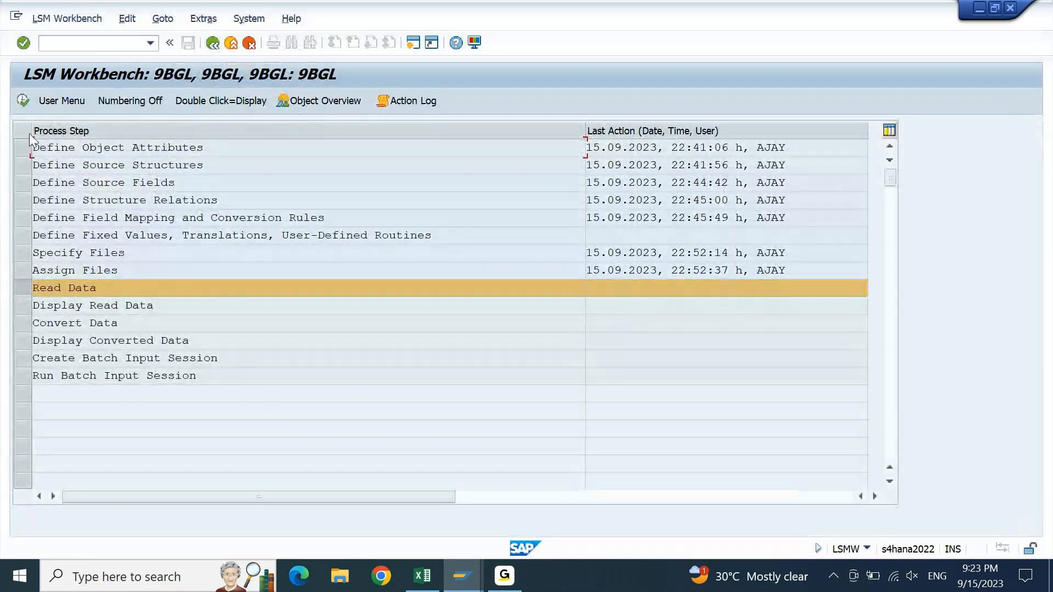
pyautogui.click(23, 100)
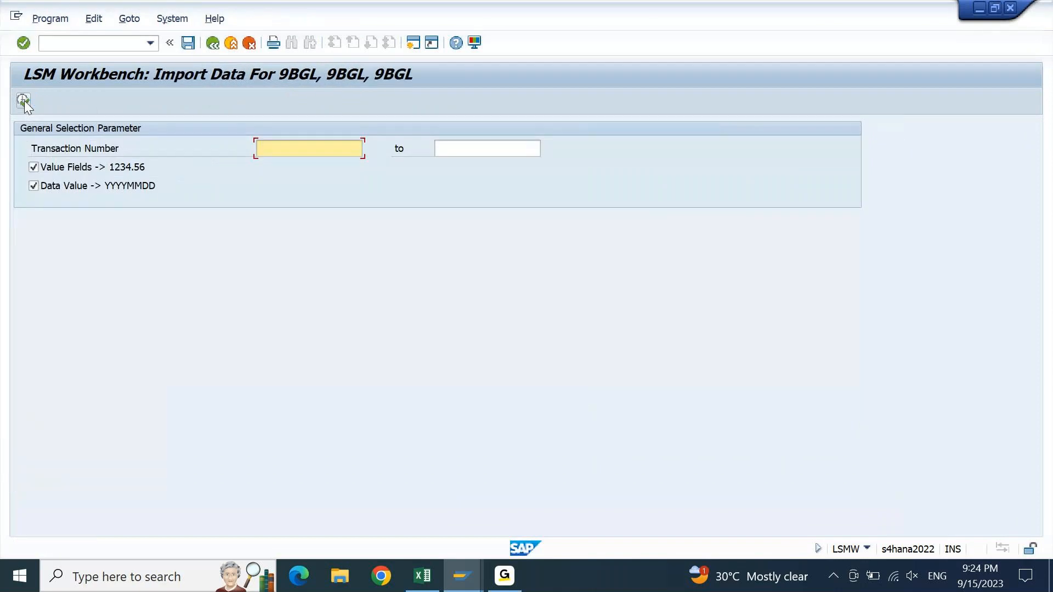
pyautogui.write('1')
pyautogui.press('Tab')
pyautogui.write('2')
pyautogui.press('BackSpace')
pyautogui.click(333, 154)
pyautogui.press('BackSpace')
# - Execute the import for all transactions, allowing access to LSMW GL.txt with Remember My Decision enabled
pyautogui.click(21, 104)
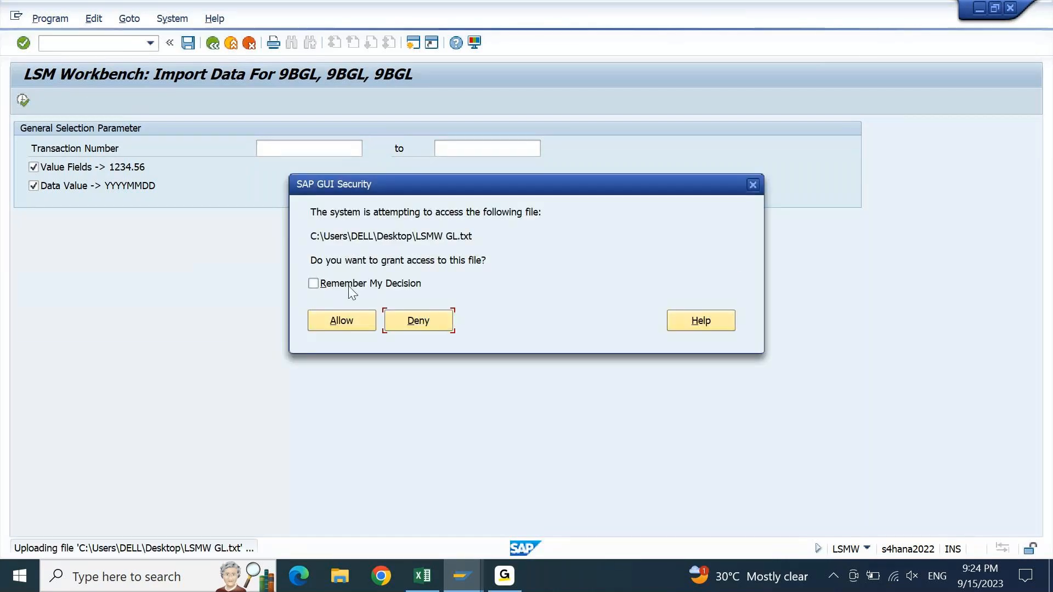
pyautogui.click(314, 284)
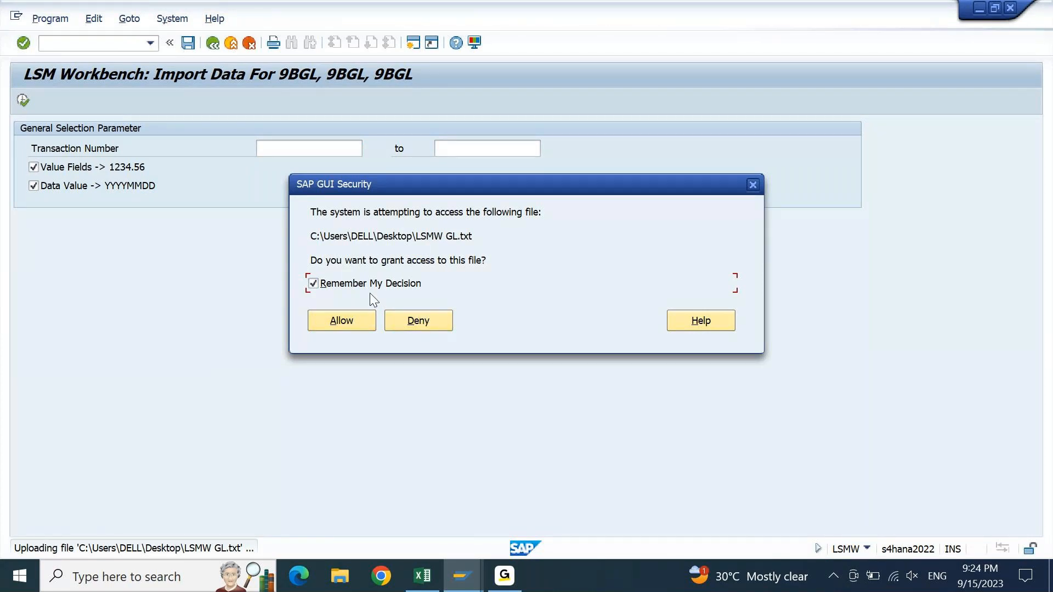
pyautogui.click(349, 317)
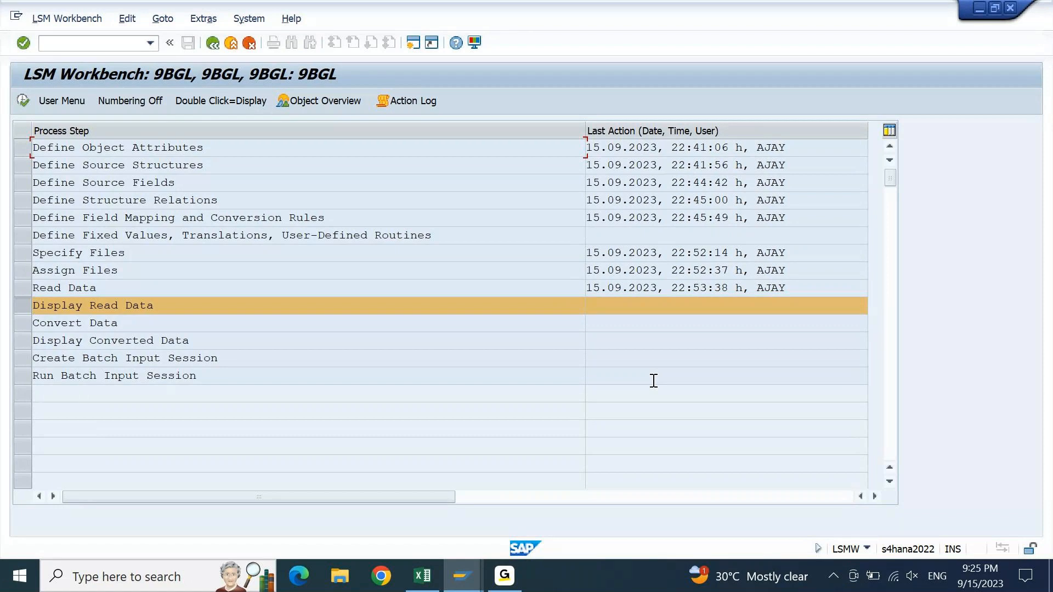
# - Execute the Display Read Data process step for object 9BGL
pyautogui.click(24, 100)
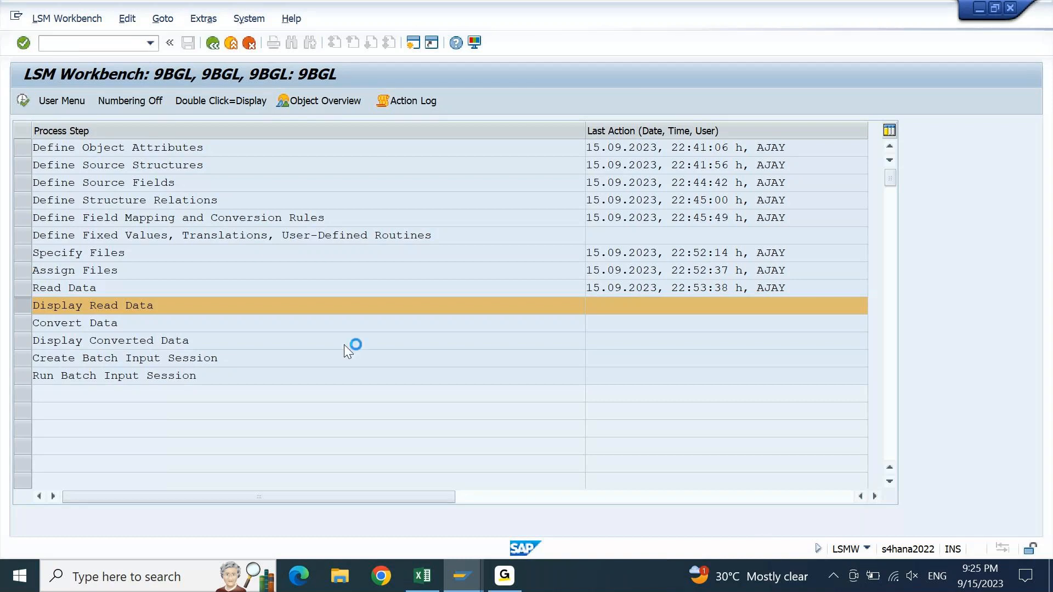
pyautogui.click(475, 578)
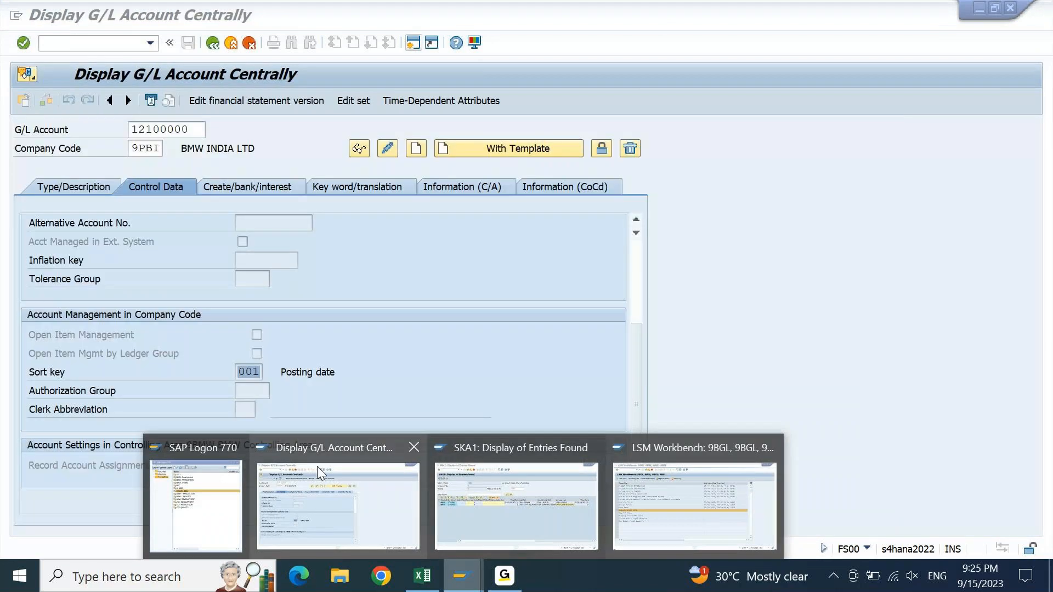
pyautogui.click(211, 489)
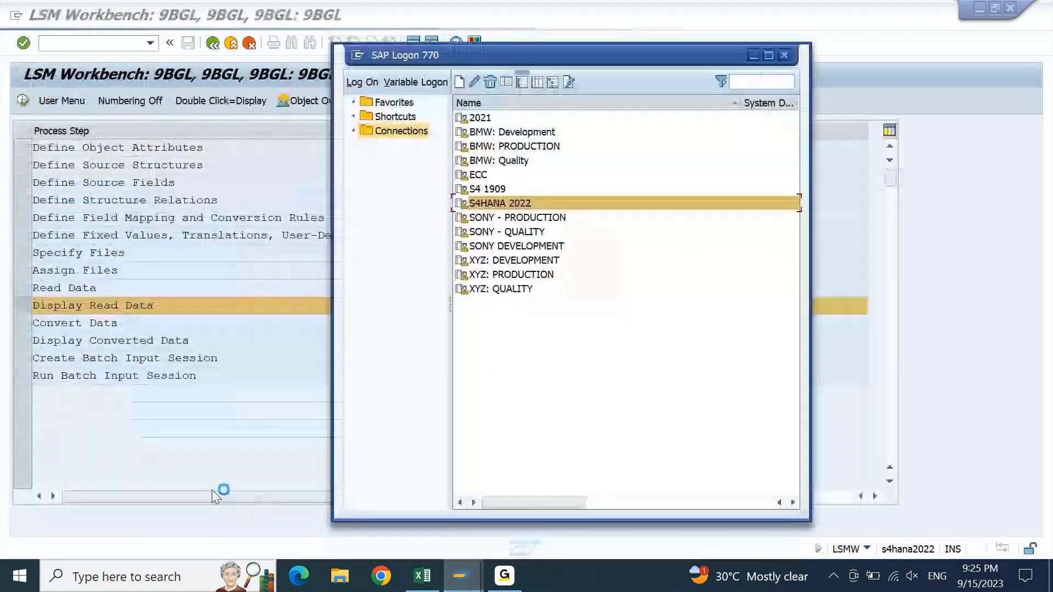
pyautogui.doubleClick(536, 208)
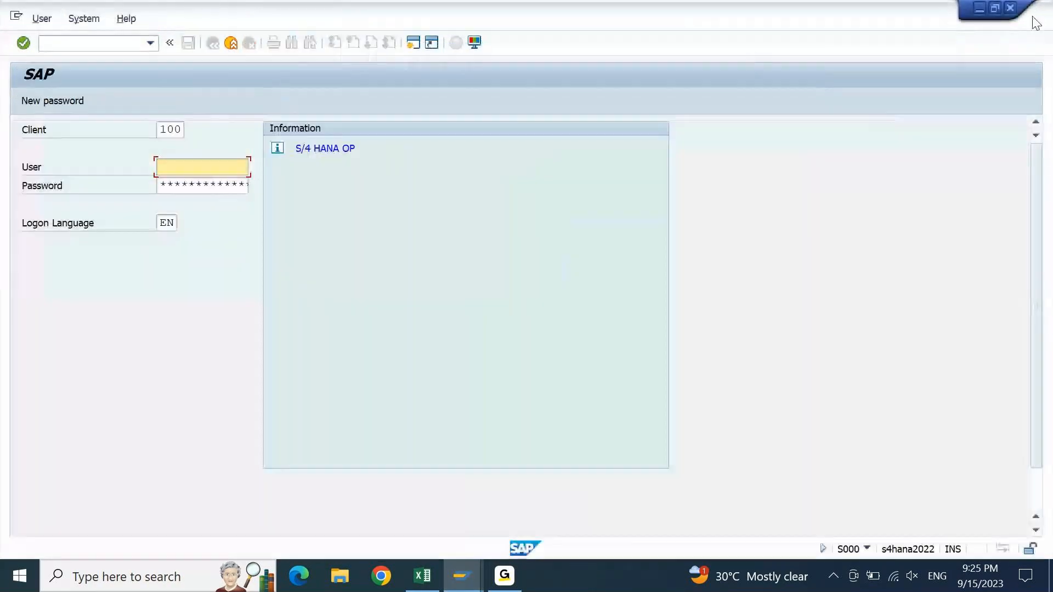
pyautogui.click(1011, 9)
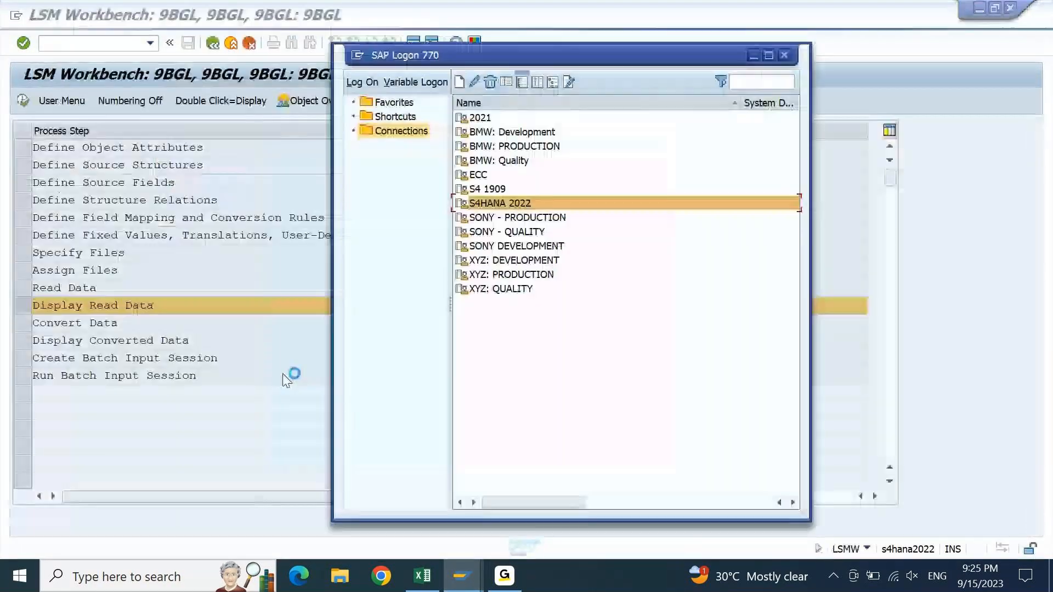
pyautogui.click(212, 315)
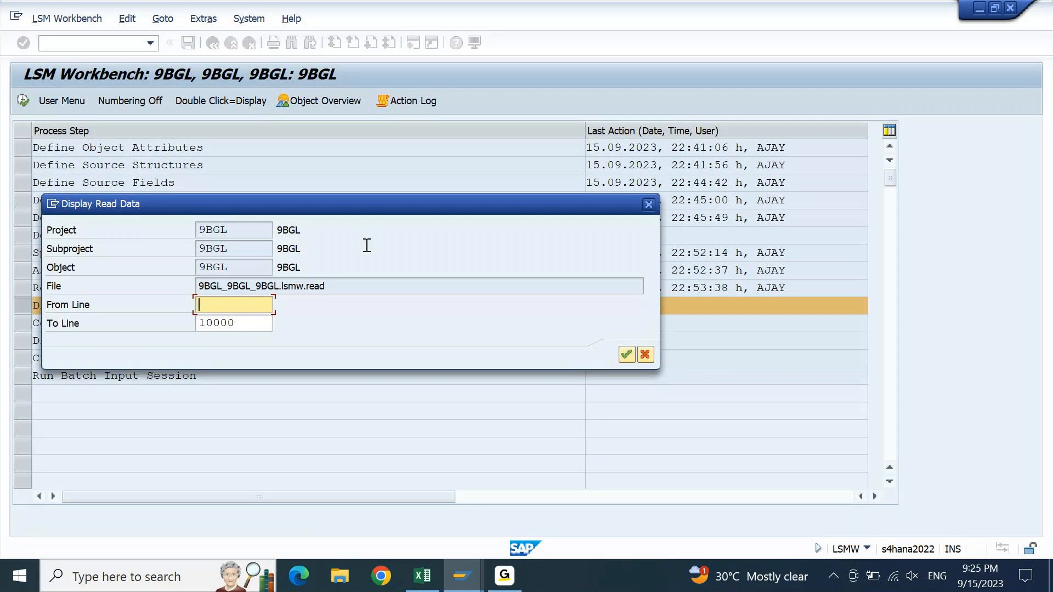
# - Display the imported data with the default line range and open the field contents of the first Z9BGL record
pyautogui.click(627, 355)
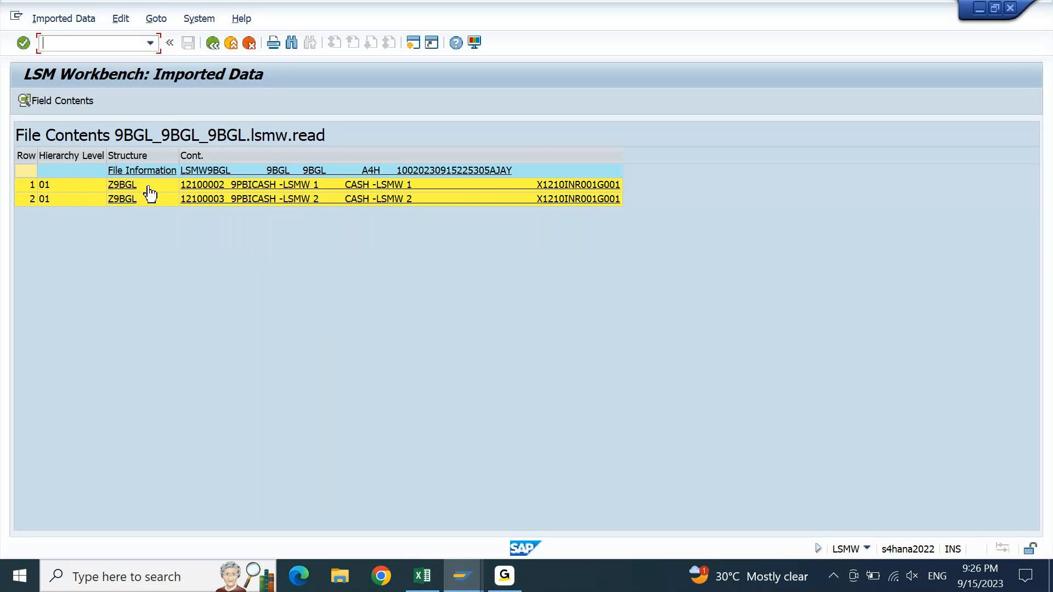
pyautogui.click(24, 187)
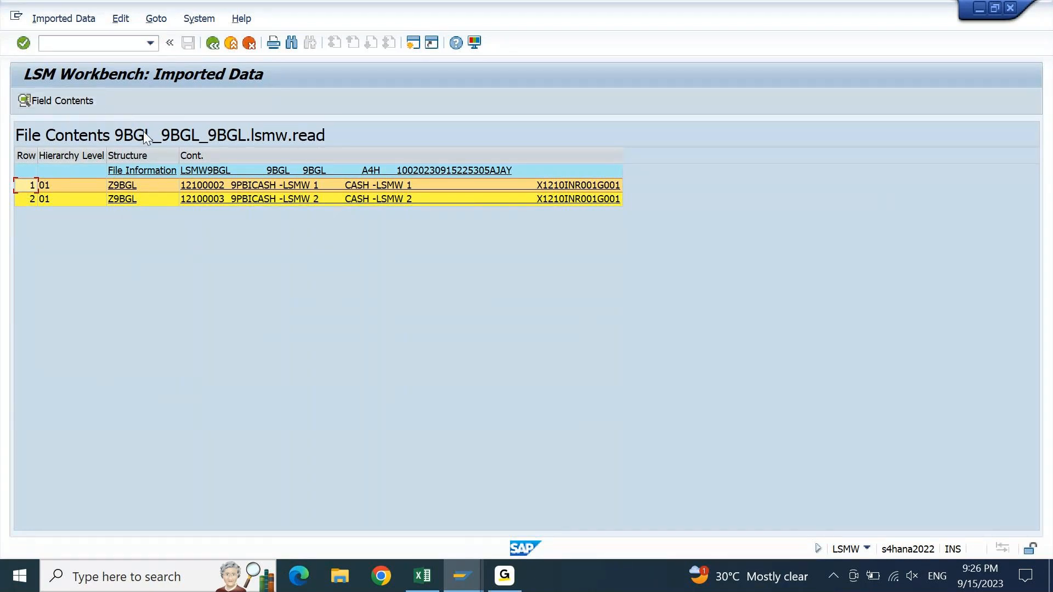
pyautogui.click(125, 188)
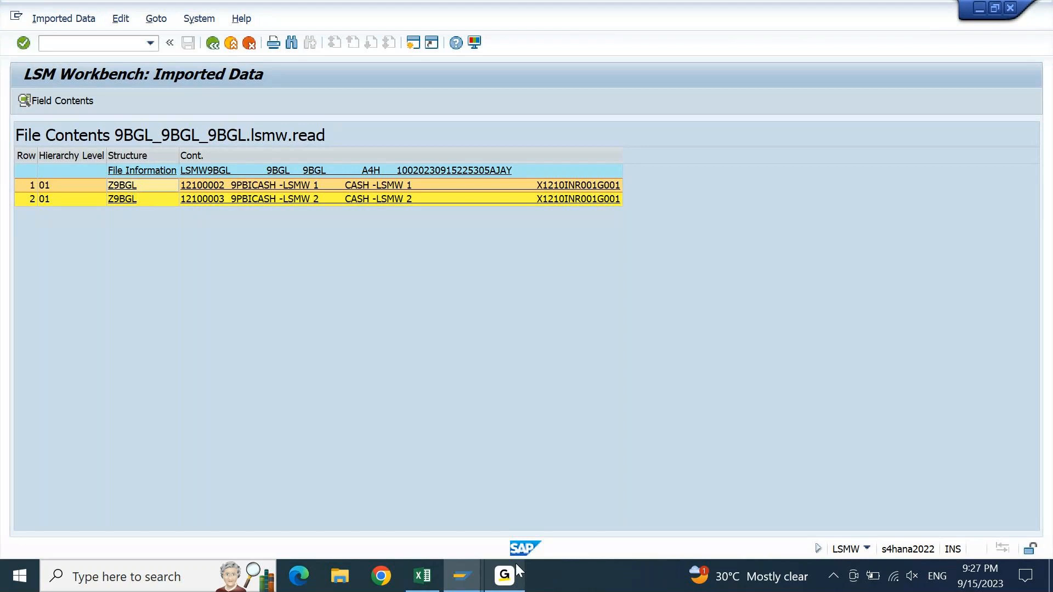
pyautogui.moveTo(465, 574)
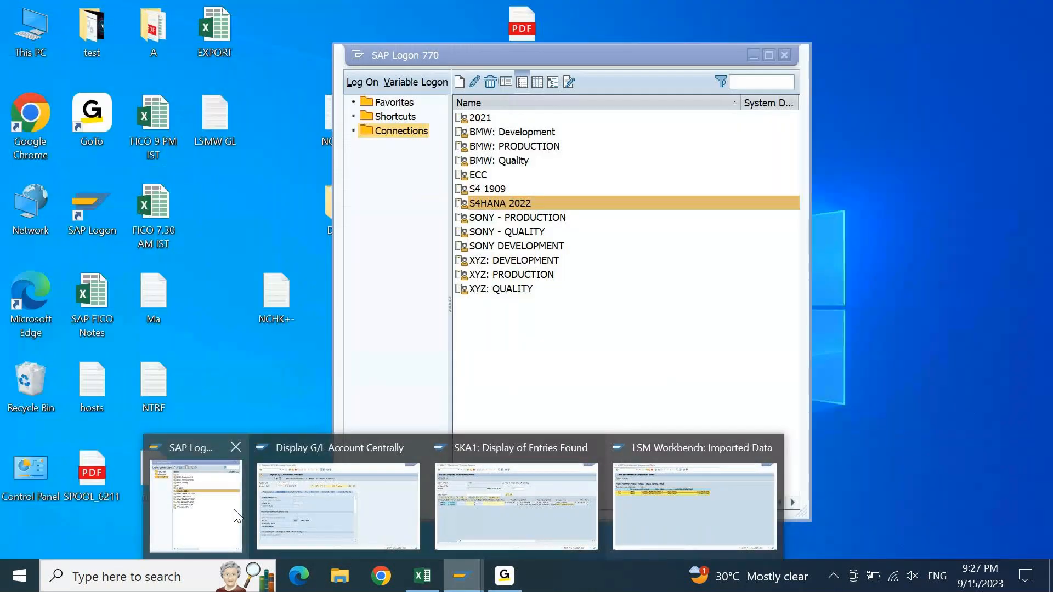
pyautogui.click(207, 499)
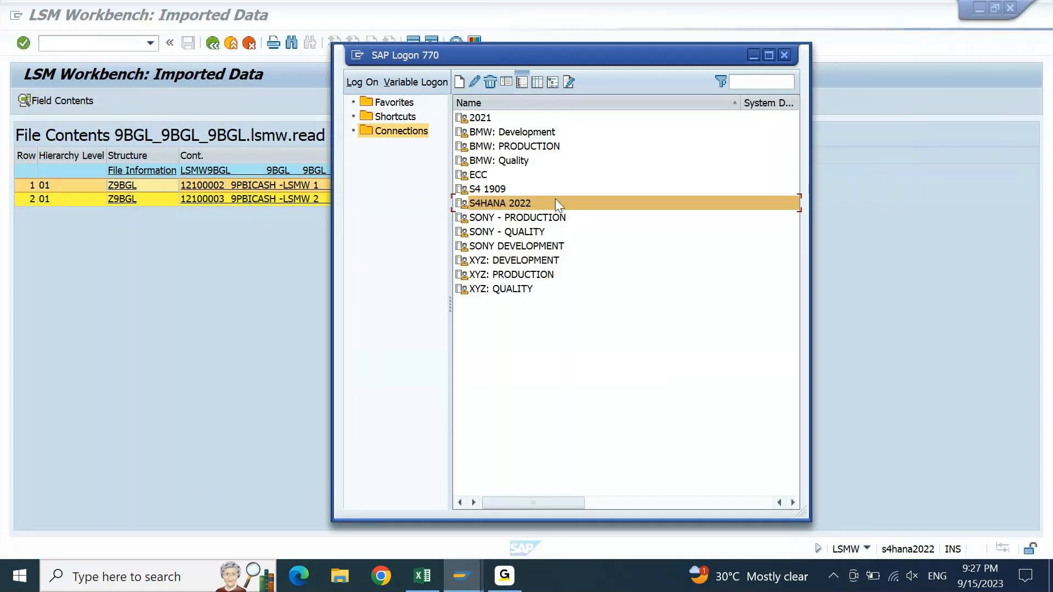
pyautogui.click(847, 140)
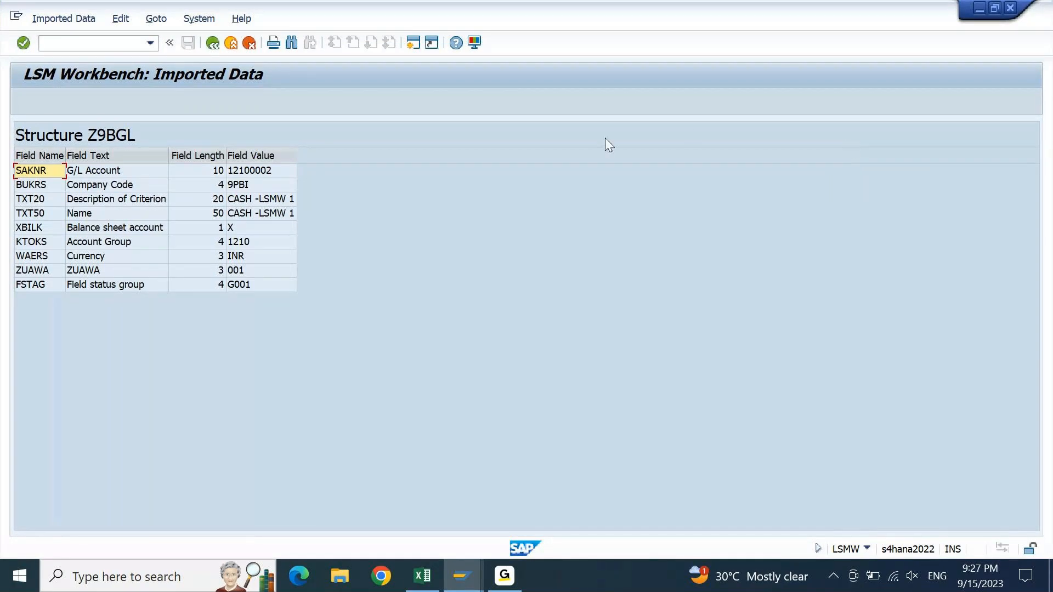
# - Examine the imported record's values from G/L account to field status group, and return to the process step list
pyautogui.click(95, 173)
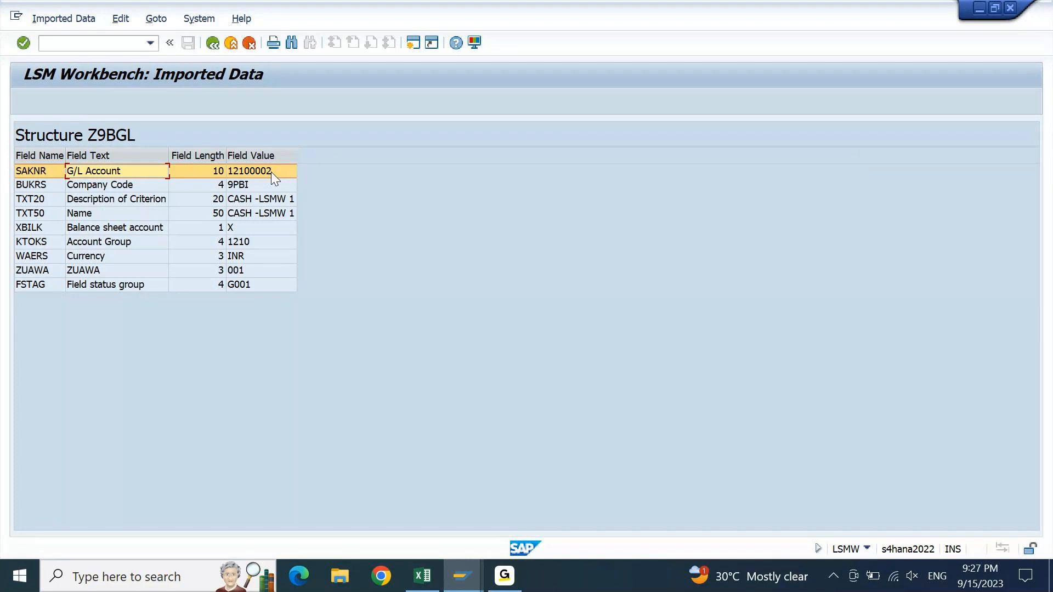
pyautogui.click(141, 190)
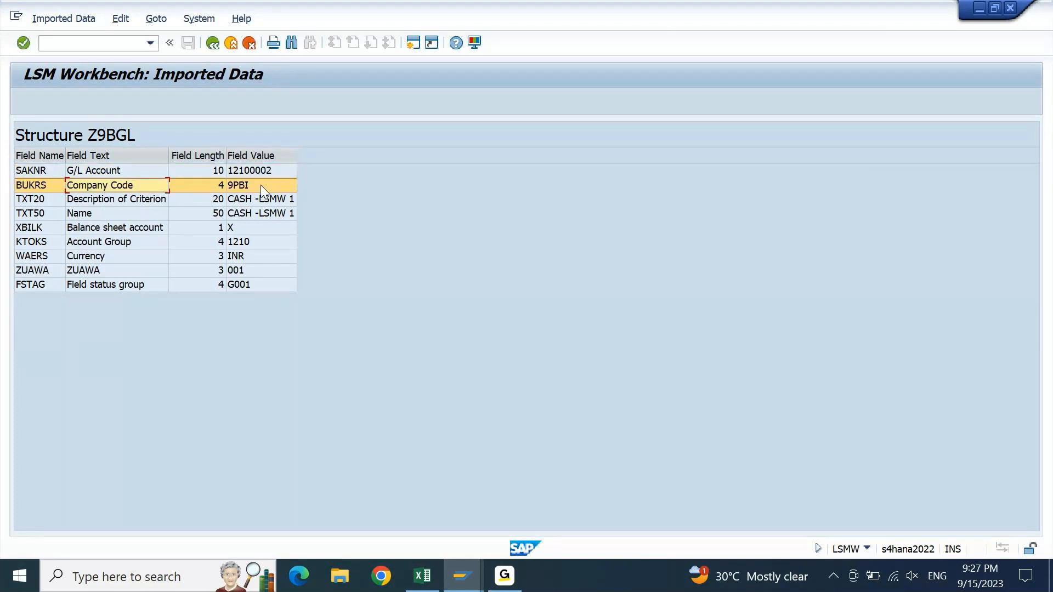
pyautogui.click(252, 200)
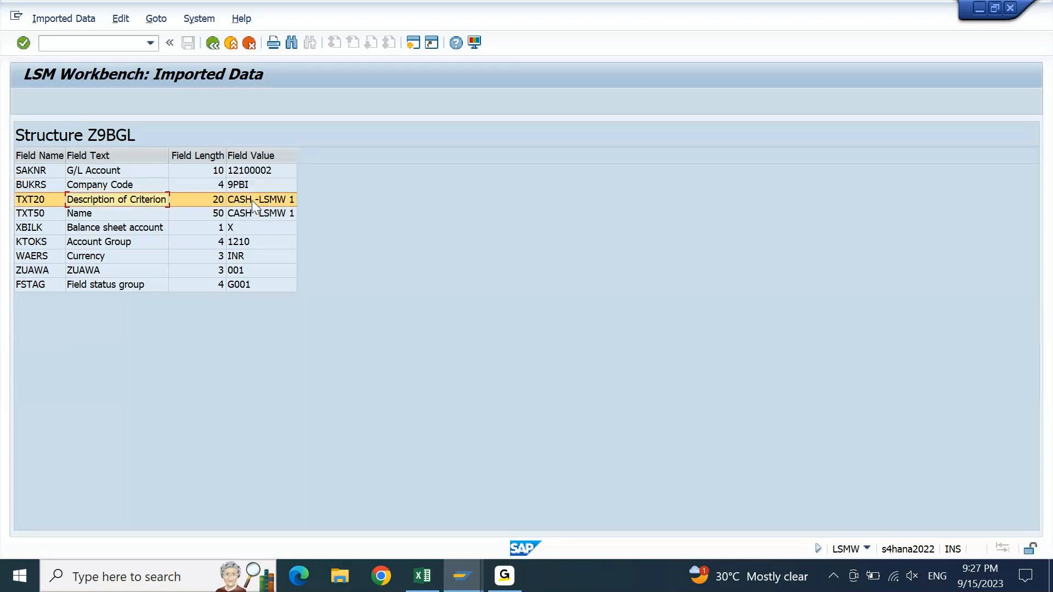
pyautogui.click(241, 214)
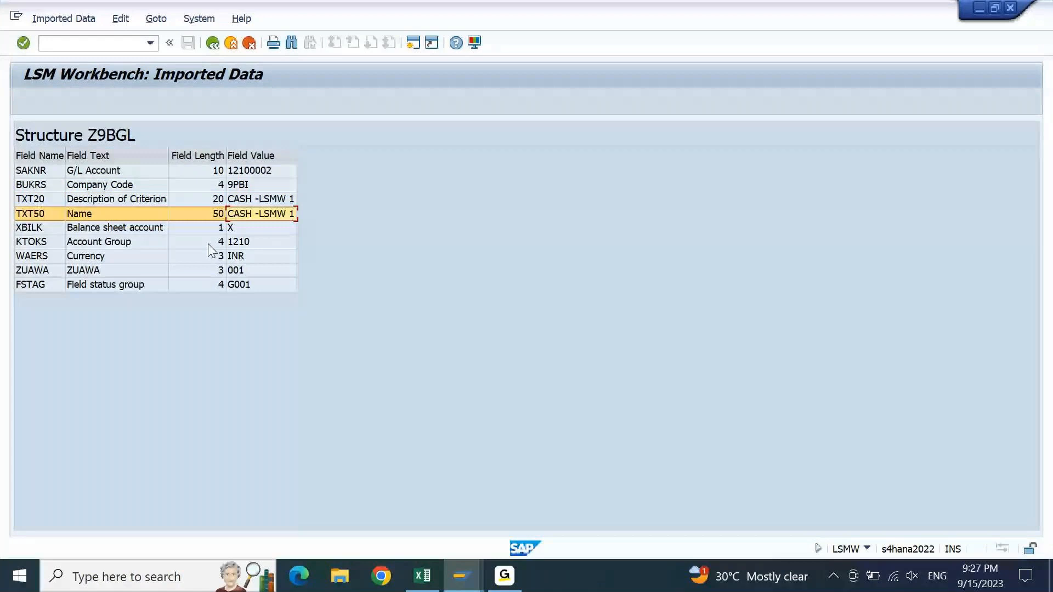
pyautogui.click(209, 244)
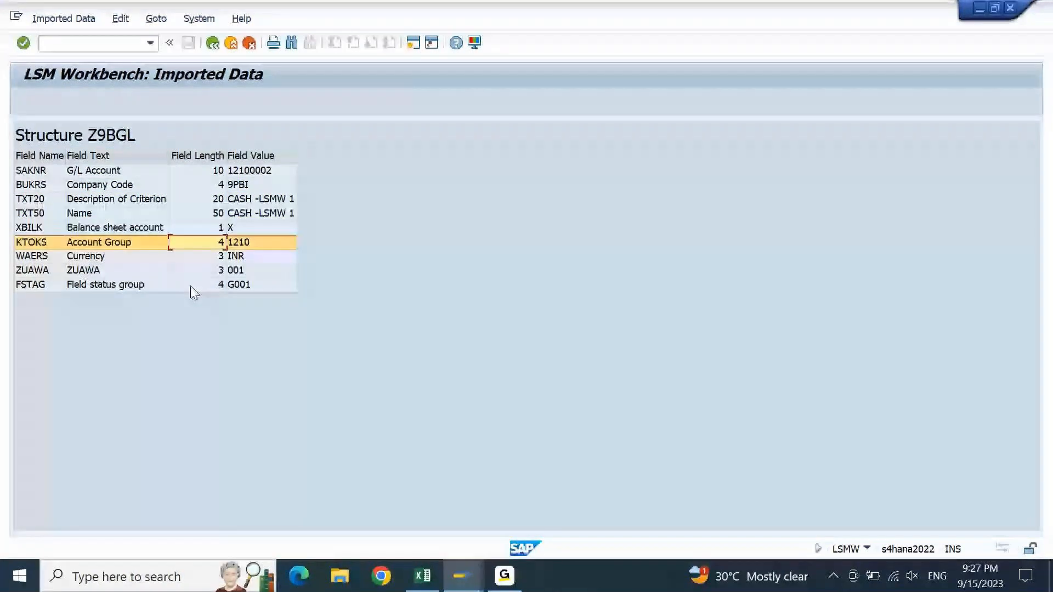
pyautogui.press('Down')
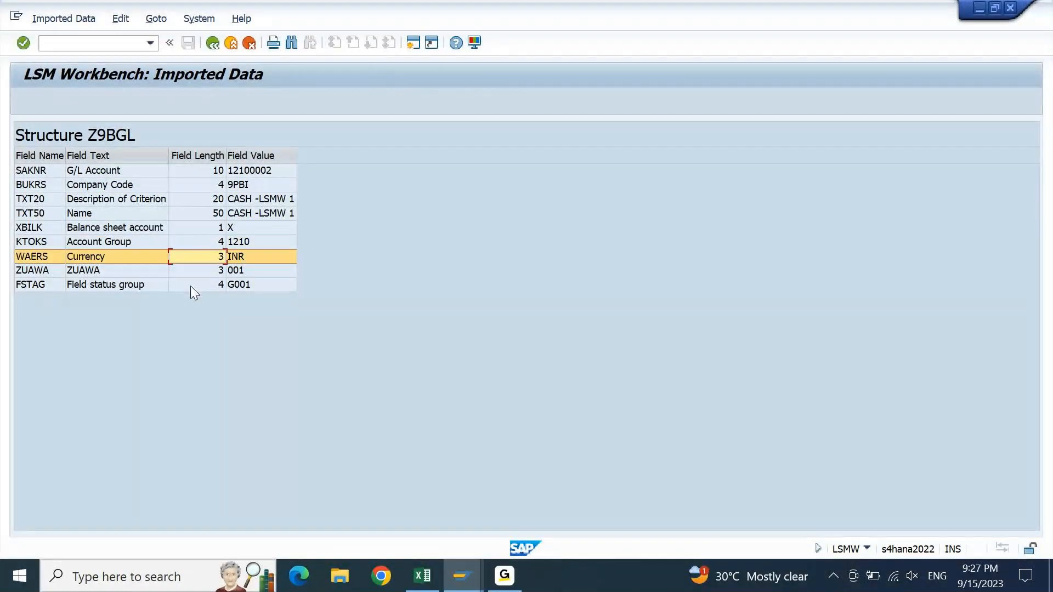
pyautogui.click(190, 285)
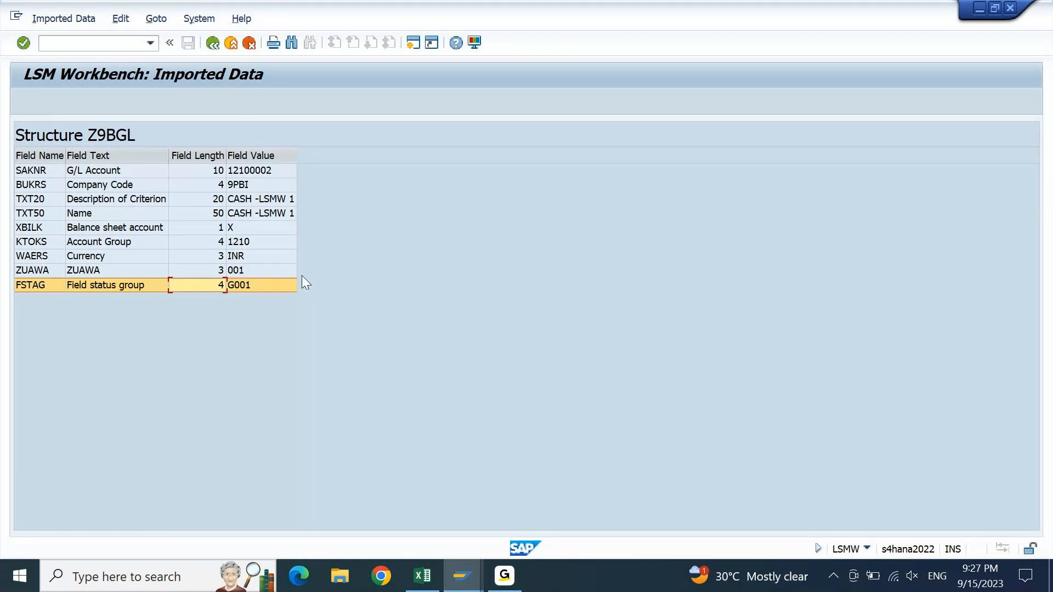
pyautogui.press('F3')
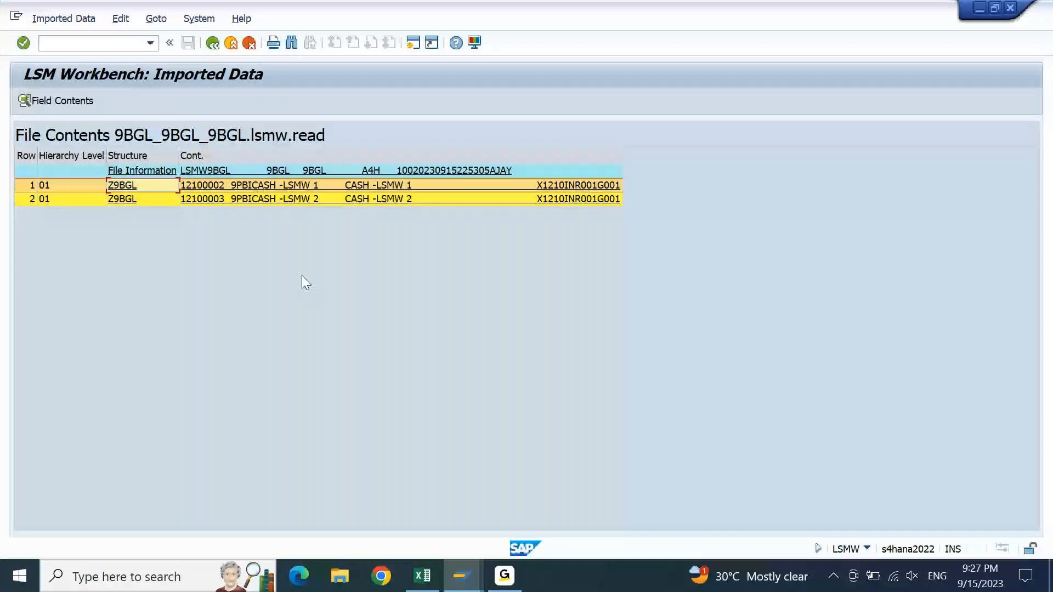
pyautogui.press('F3')
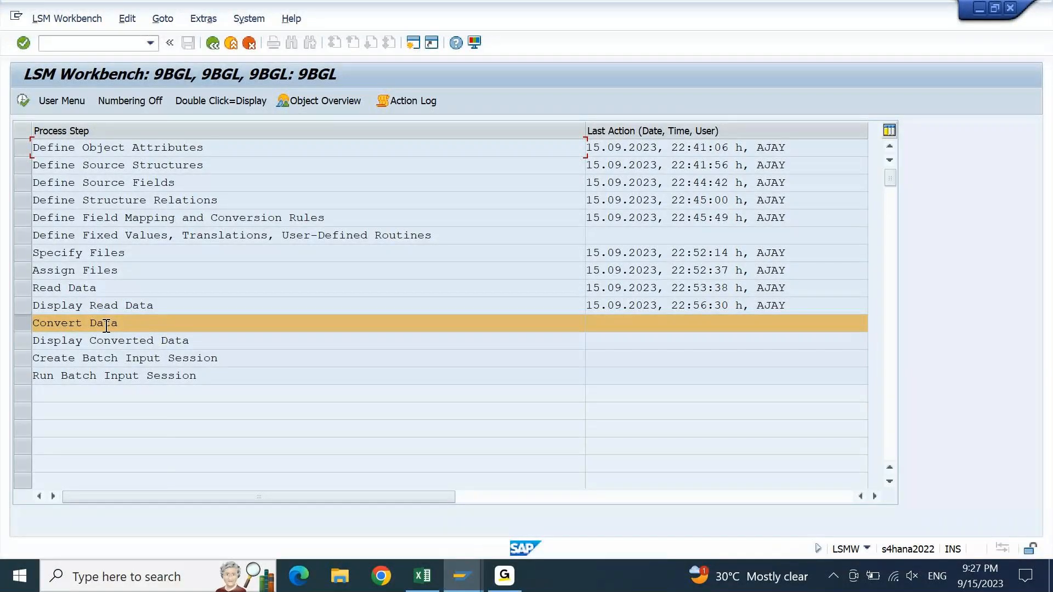
# - Execute Convert Data for all transactions of object 9BGL and return to the process step list
pyautogui.click(23, 102)
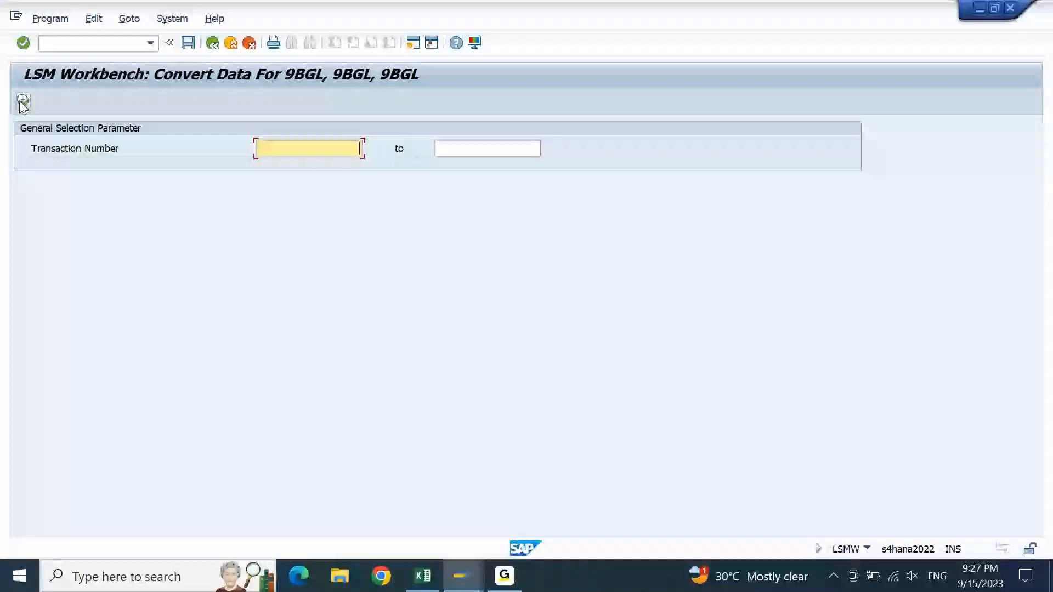
pyautogui.click(22, 102)
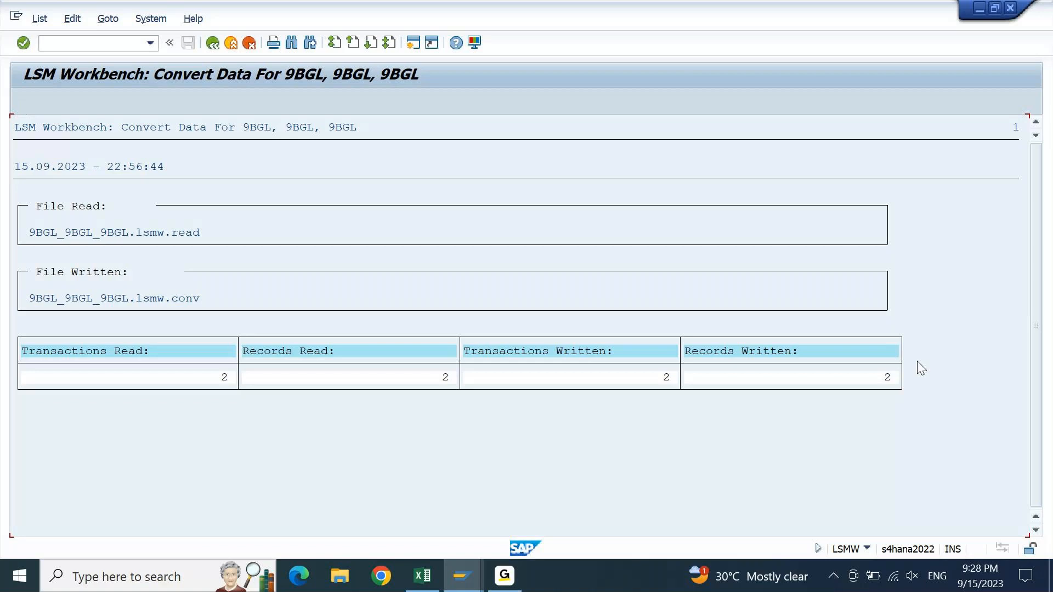
pyautogui.press('F3')
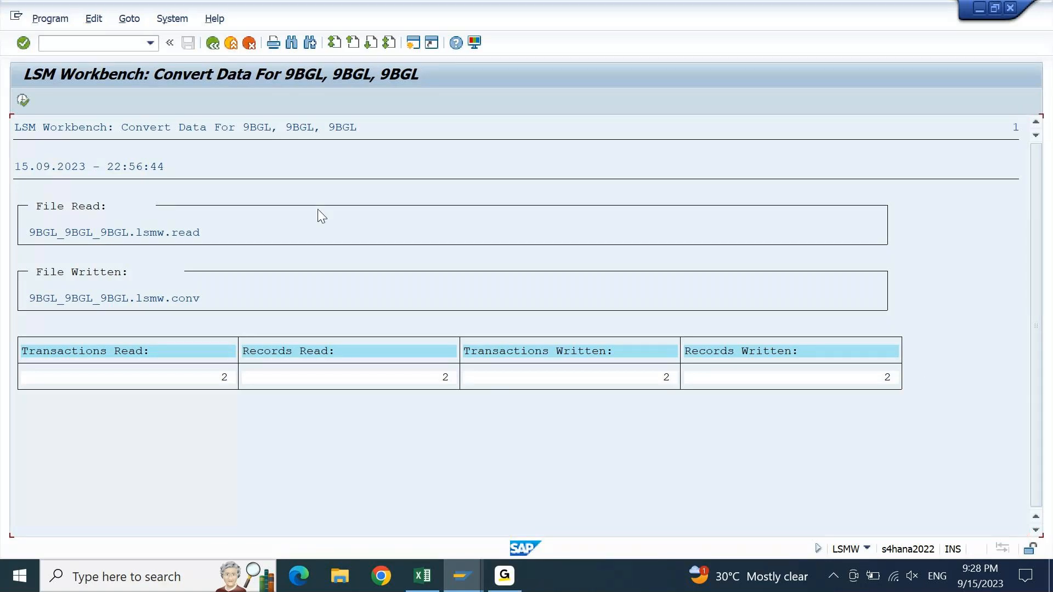
pyautogui.press('F3')
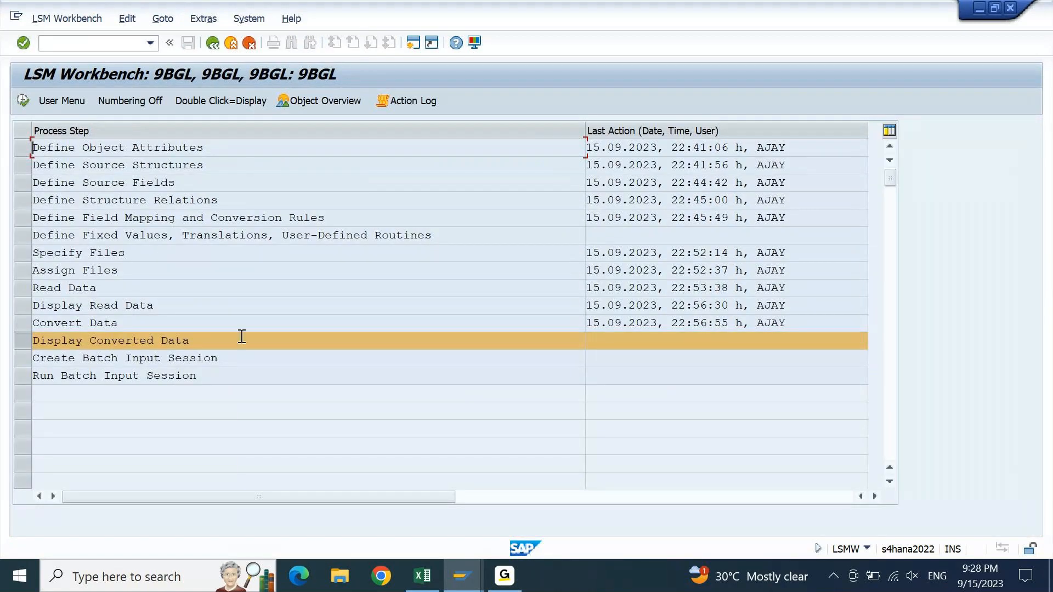
# - Display the converted data with the default line range and open the field contents of the second Z9PGL record
pyautogui.click(21, 101)
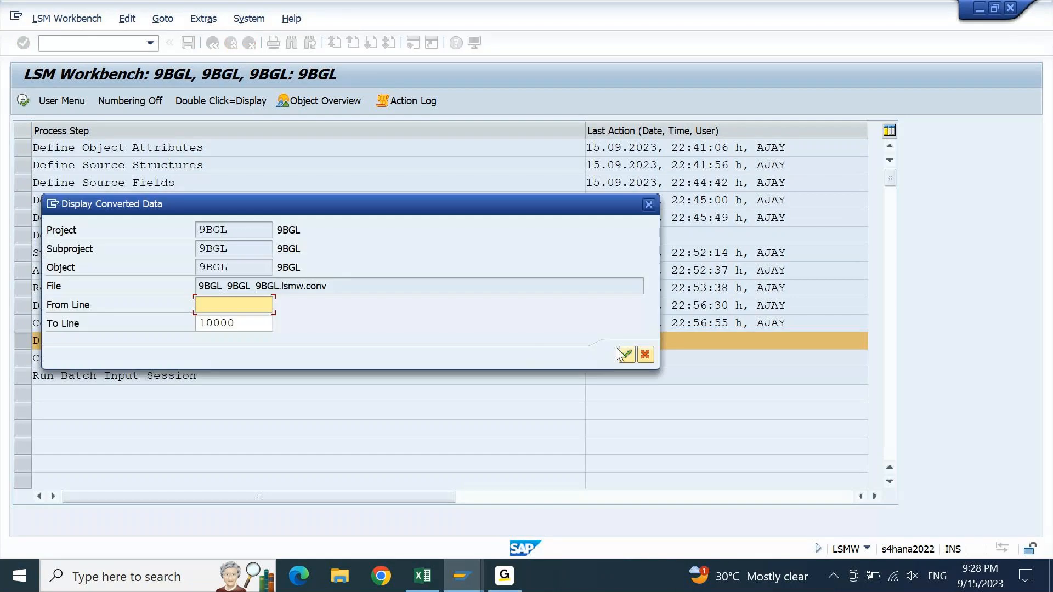
pyautogui.click(624, 356)
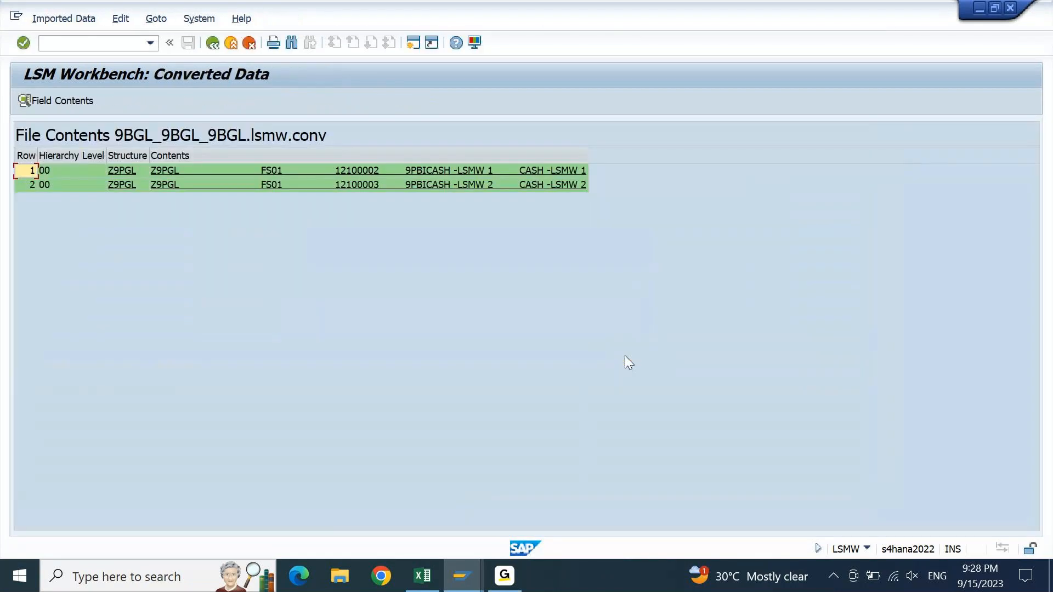
pyautogui.click(12, 186)
pyautogui.click(23, 186)
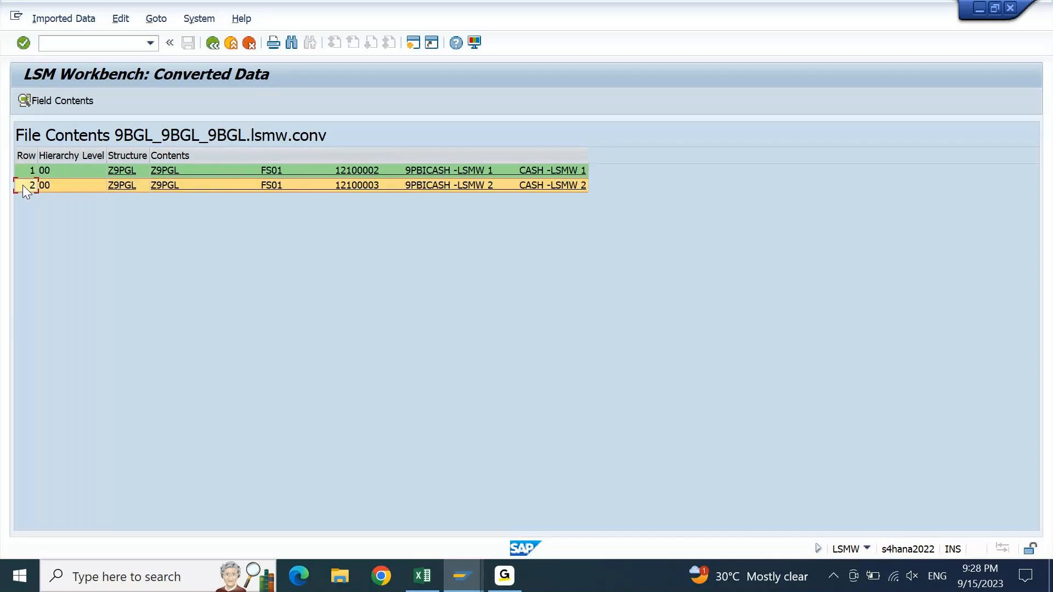
pyautogui.click(54, 102)
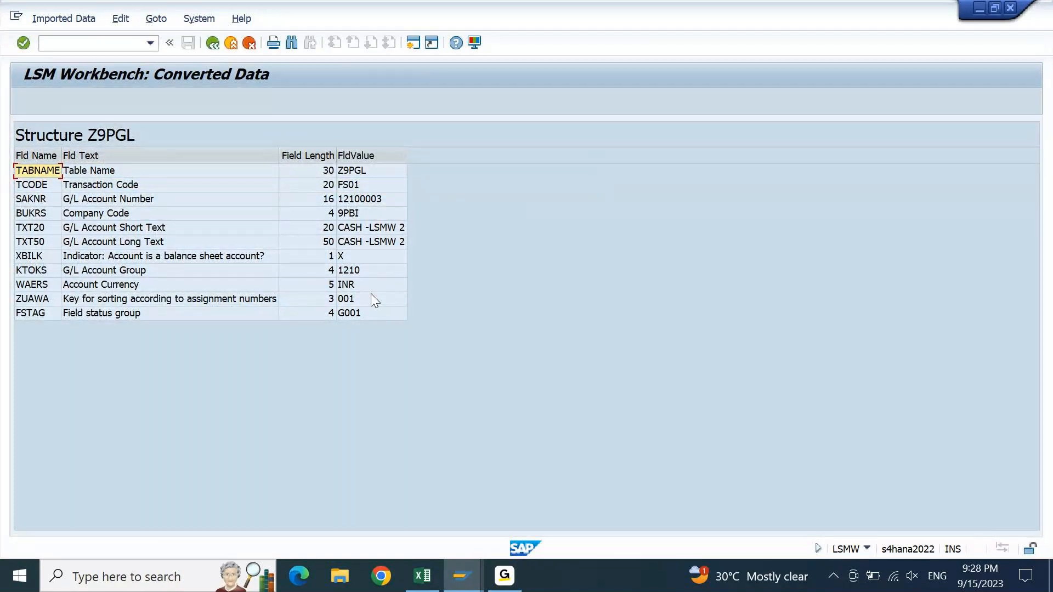
# - Check the converted record's field status group and balance sheet account indicator, and return to the process step list
pyautogui.click(183, 312)
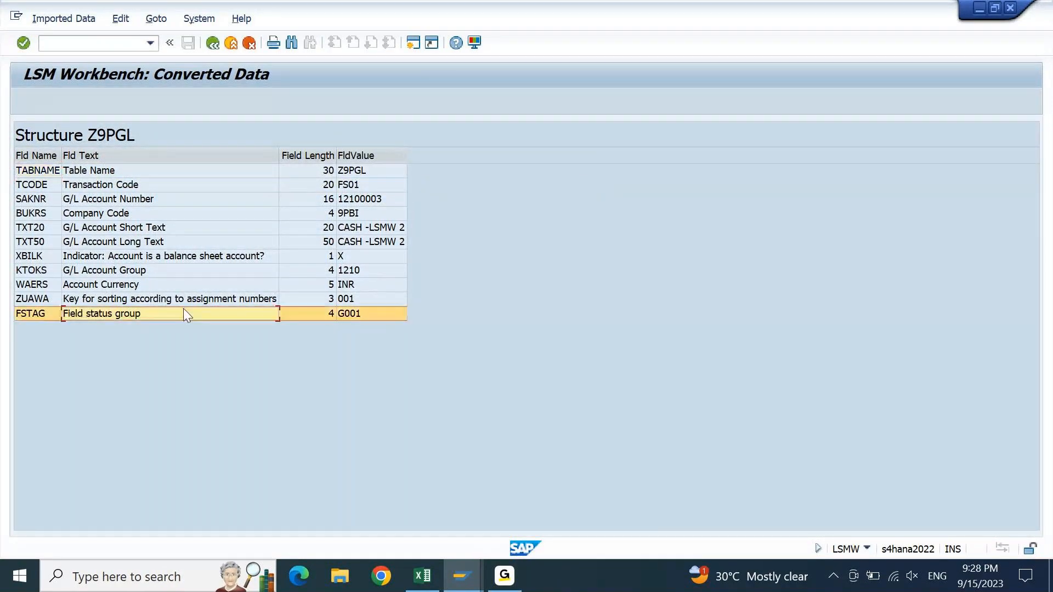
pyautogui.click(225, 260)
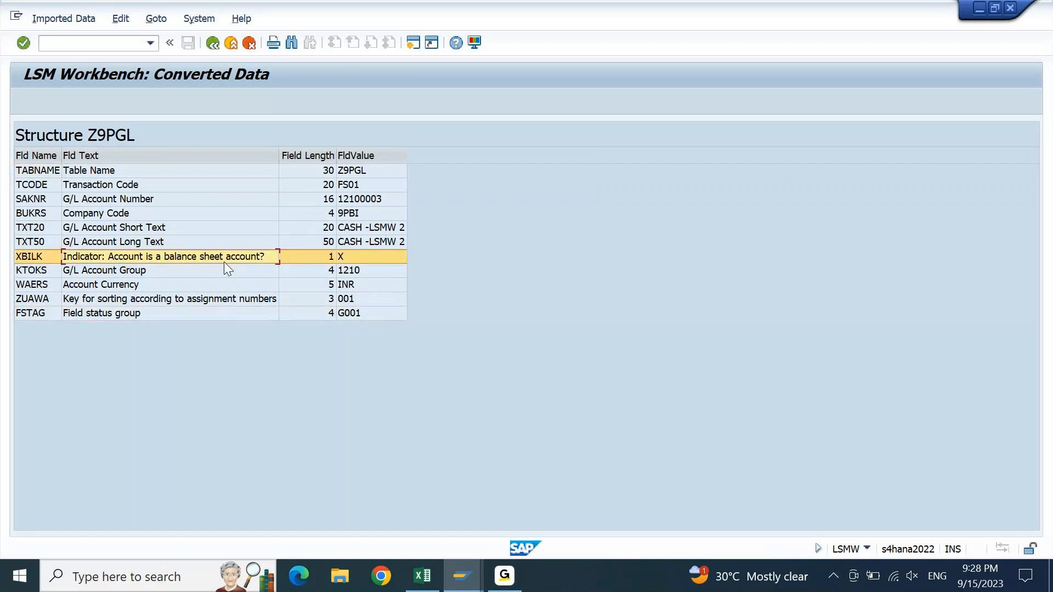
pyautogui.click(212, 46)
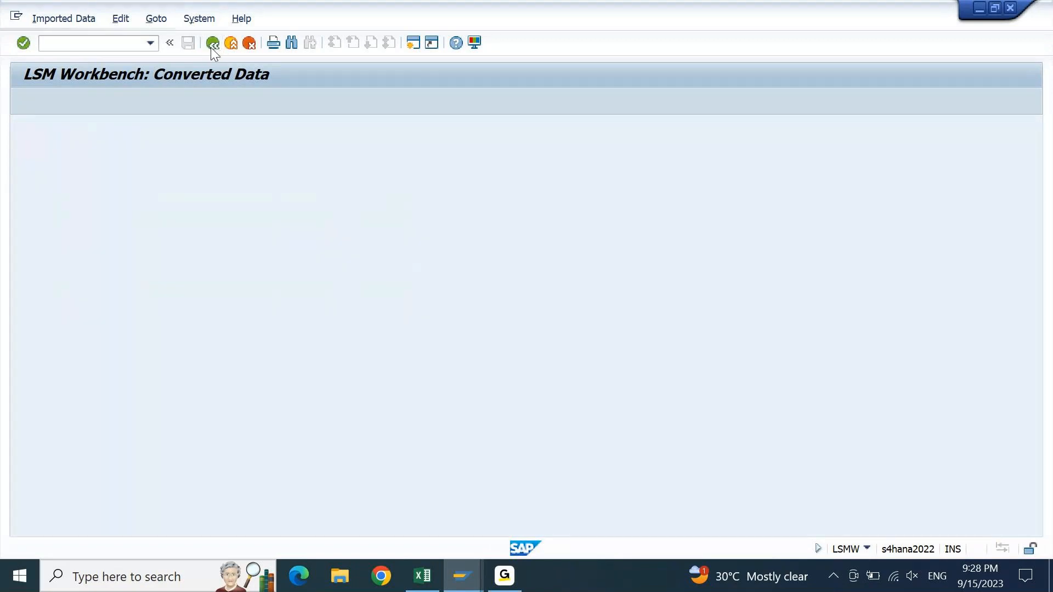
pyautogui.click(211, 46)
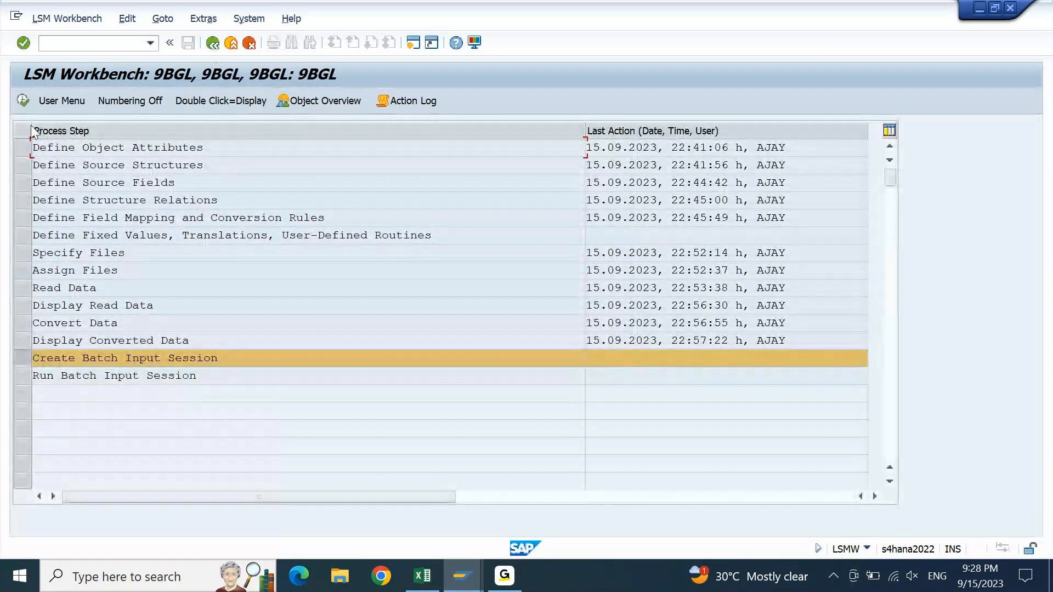
# - Create the batch input session for 9BGL with Keep batch input folder(s) enabled and acknowledge the message
pyautogui.click(20, 100)
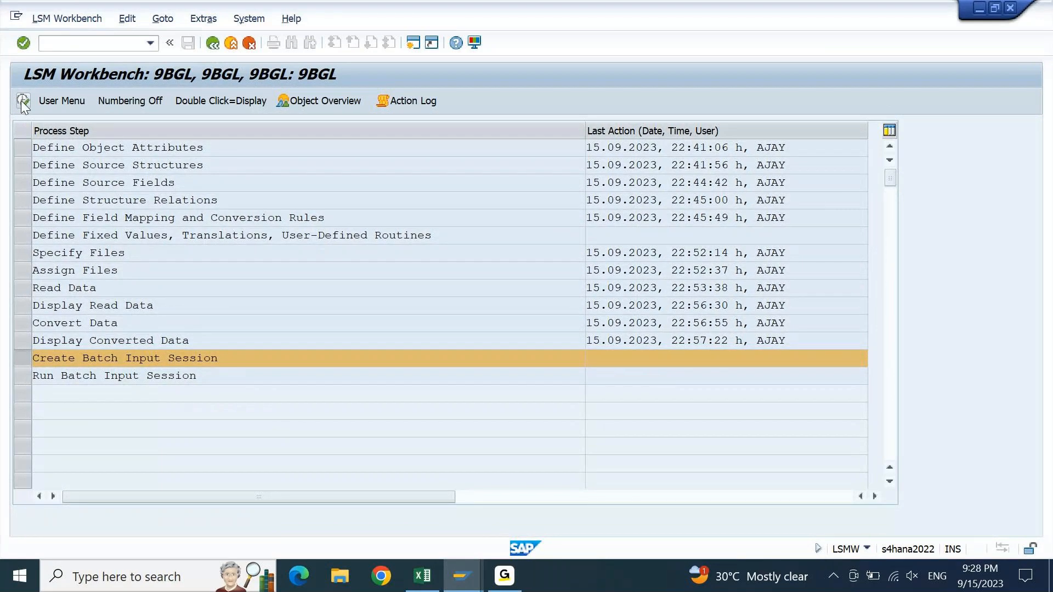
pyautogui.click(19, 206)
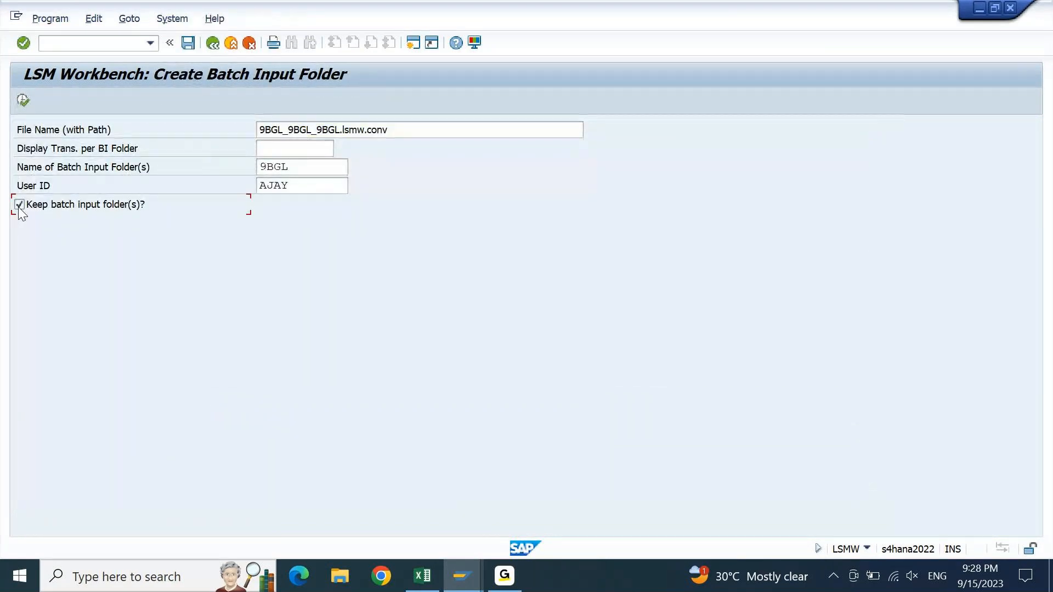
pyautogui.click(22, 101)
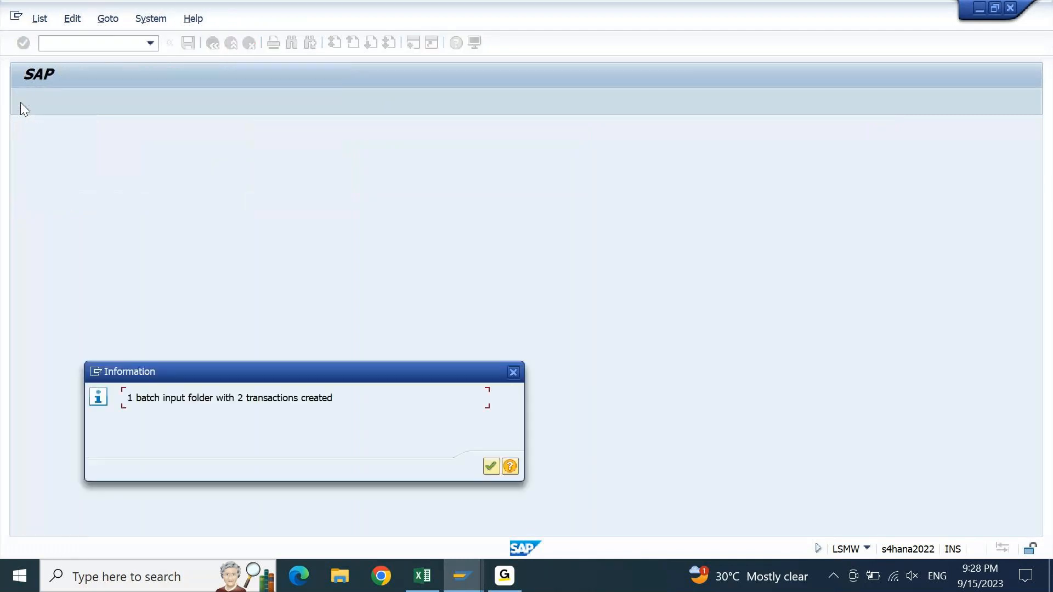
pyautogui.click(492, 465)
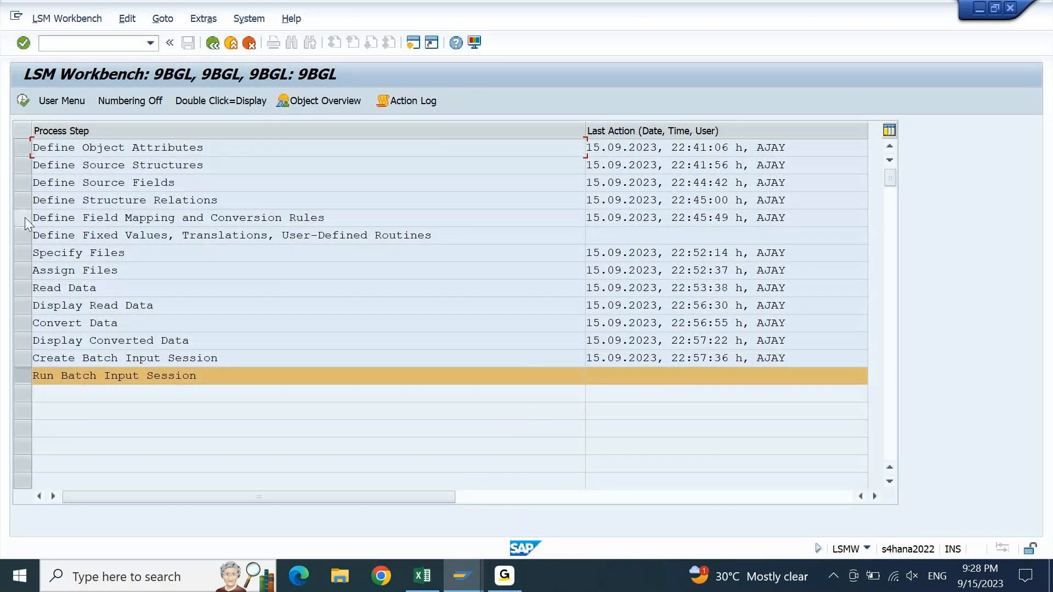
# - Execute Run Batch Input Session and select session 9BGL in the session overview
pyautogui.click(24, 99)
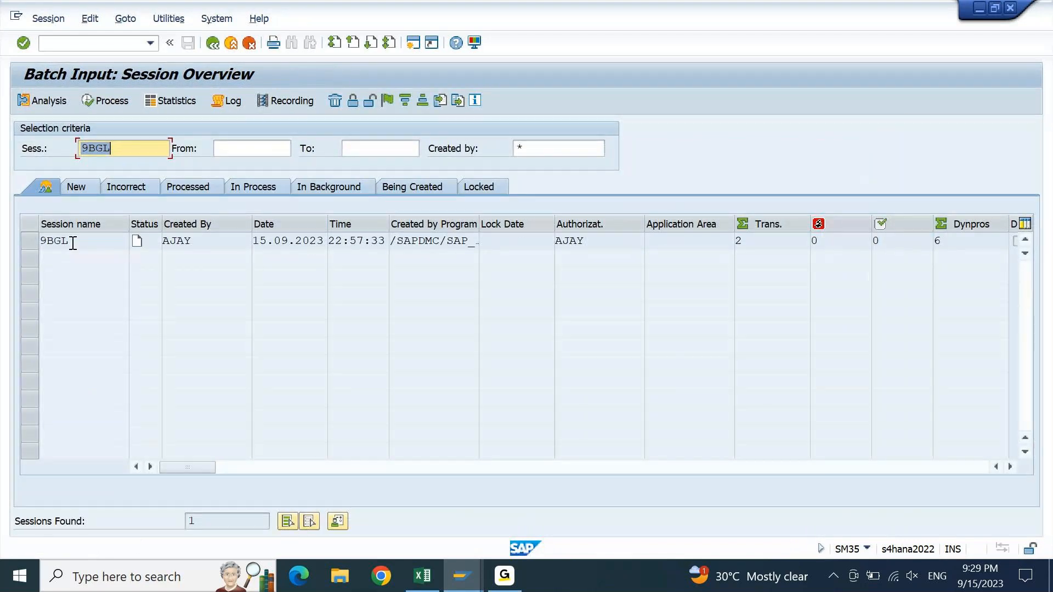
pyautogui.click(34, 242)
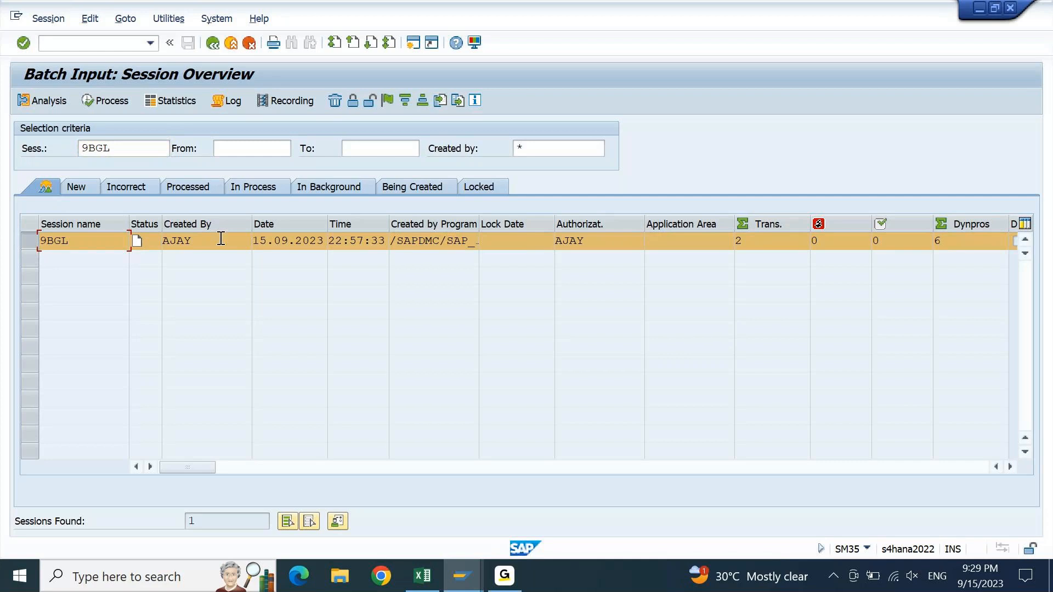
pyautogui.moveTo(221, 239); pyautogui.dragTo(170, 242)
# - Process session 9BGL in Display errors only mode with Extended log and Expert mode enabled
pyautogui.click(106, 102)
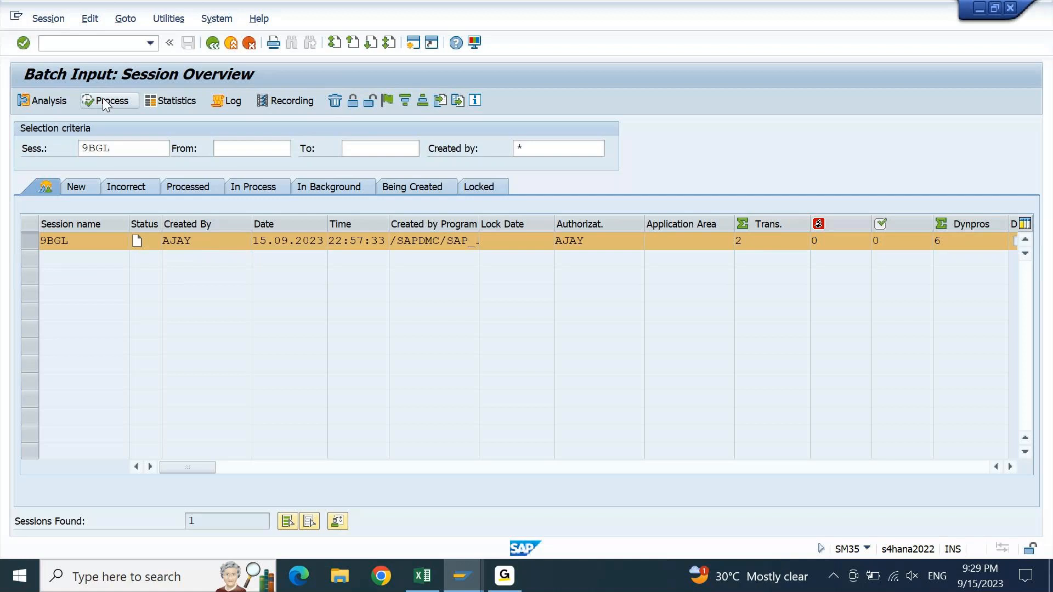
pyautogui.click(106, 102)
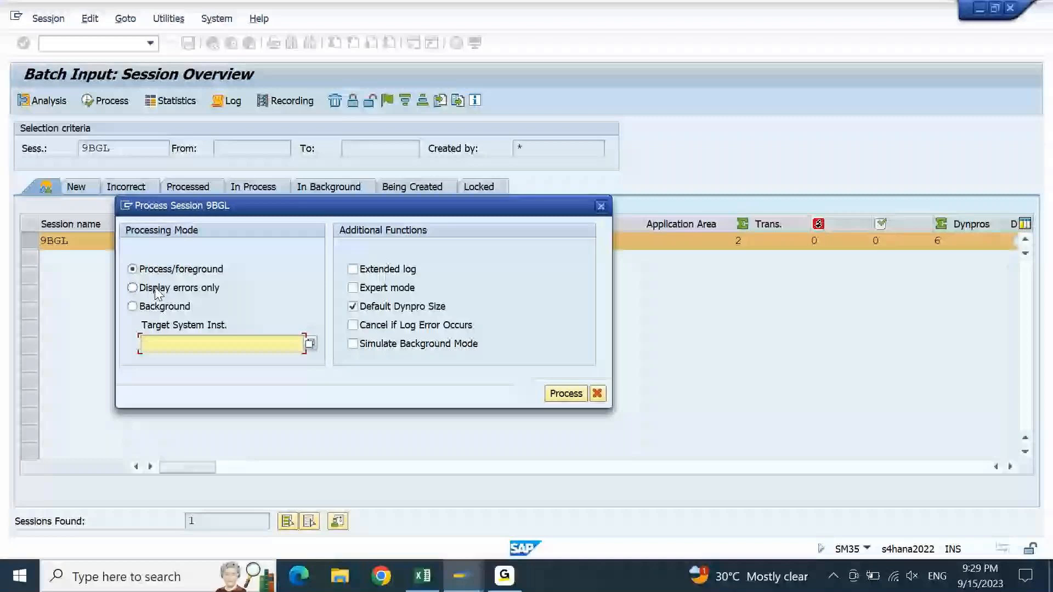
pyautogui.click(175, 291)
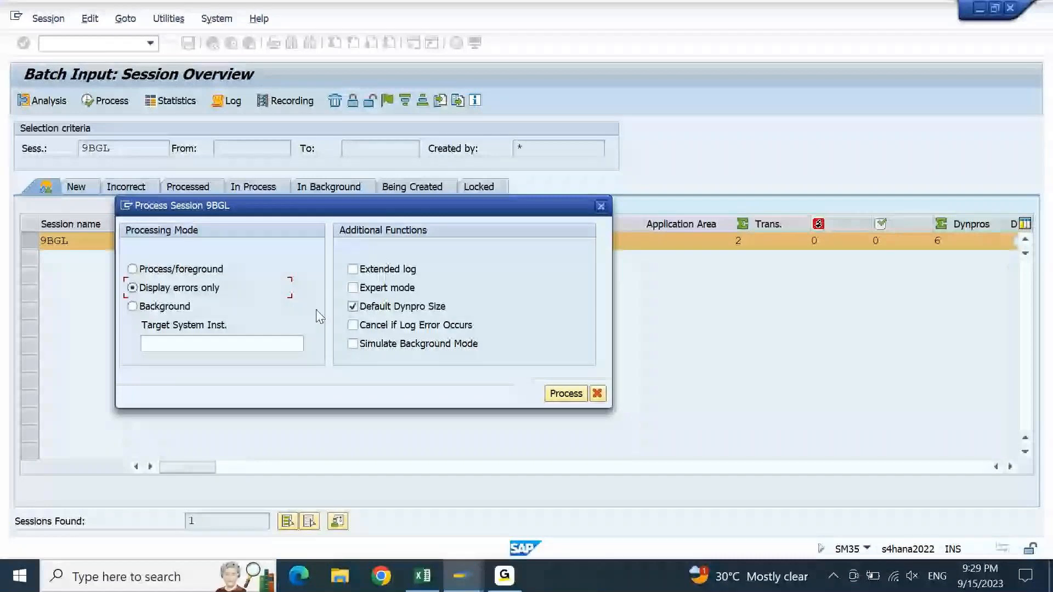
pyautogui.click(353, 268)
pyautogui.click(391, 289)
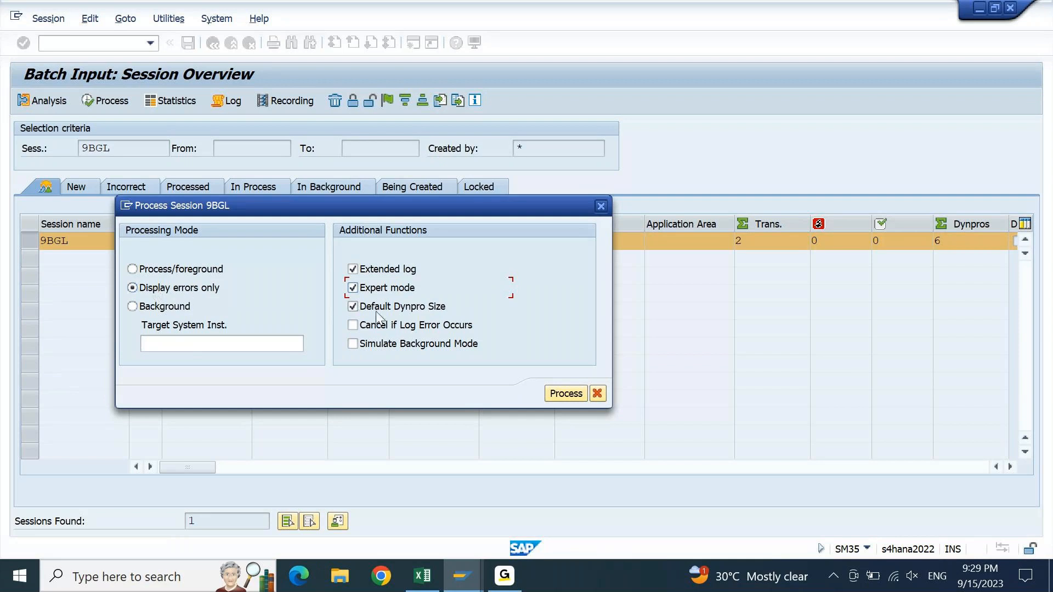
pyautogui.click(560, 392)
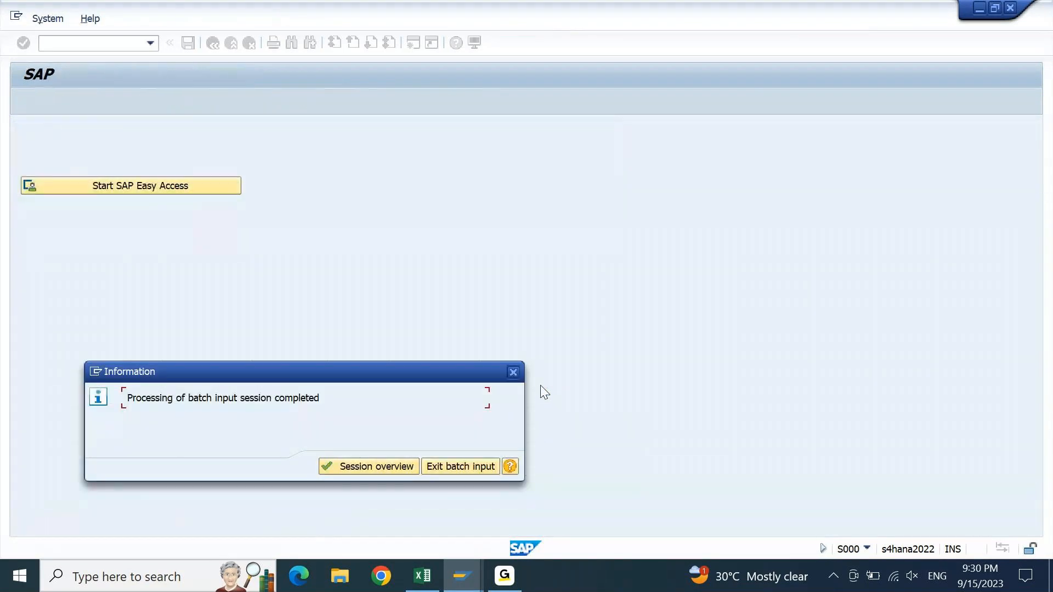
# - Return to the session overview and check the total and processed transaction counts of session 9BGL
pyautogui.moveTo(430, 378); pyautogui.dragTo(522, 169)
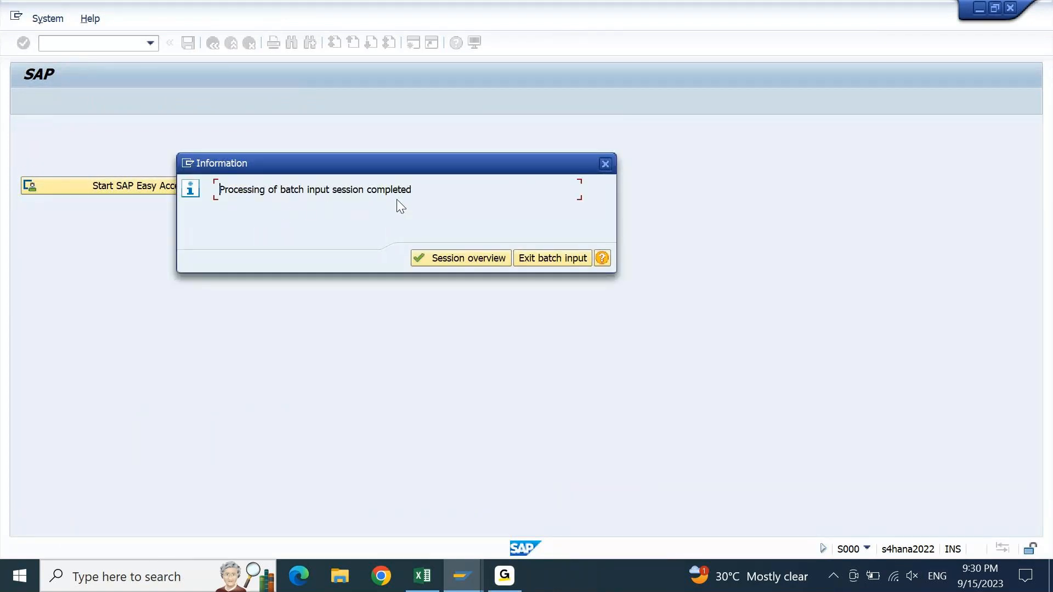
pyautogui.click(449, 258)
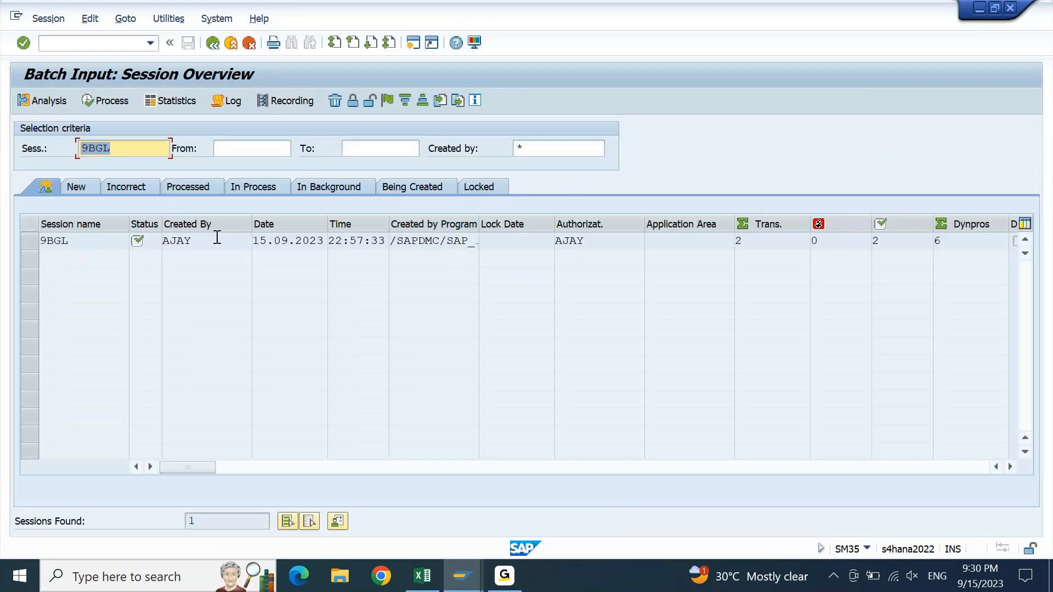
pyautogui.click(757, 248)
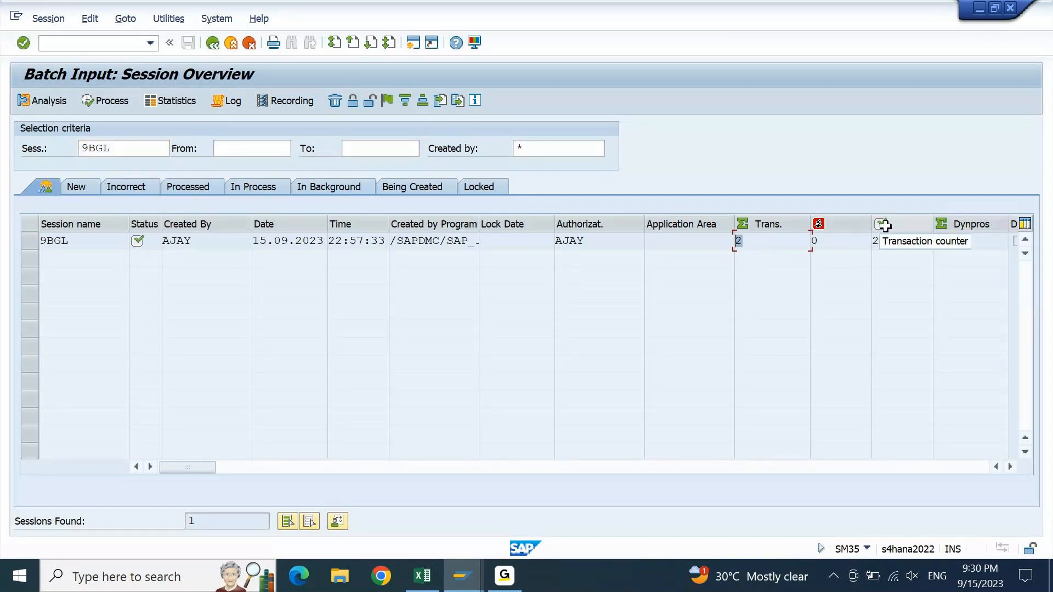
pyautogui.click(875, 243)
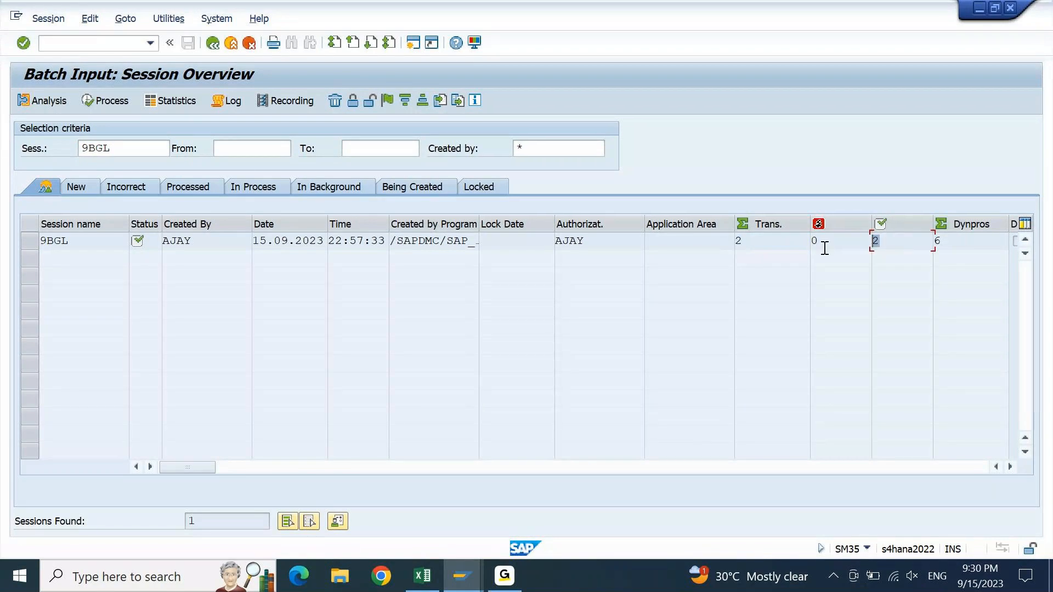
# - Switch to the SKA1 table display, refresh the entries and check the long texts of the newly loaded G/L accounts
pyautogui.click(462, 576)
pyautogui.click(537, 518)
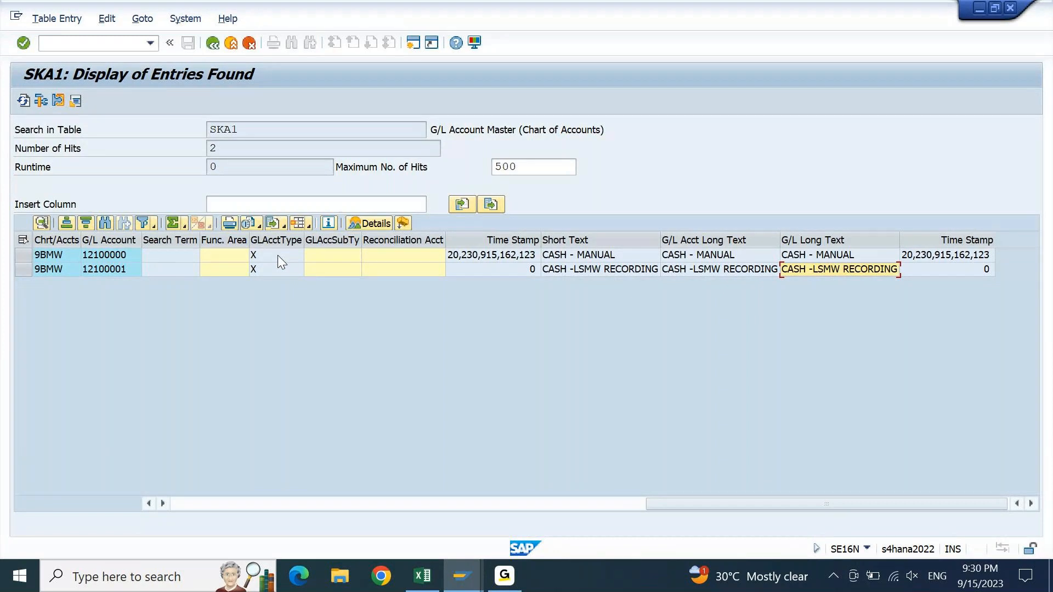
pyautogui.click(23, 101)
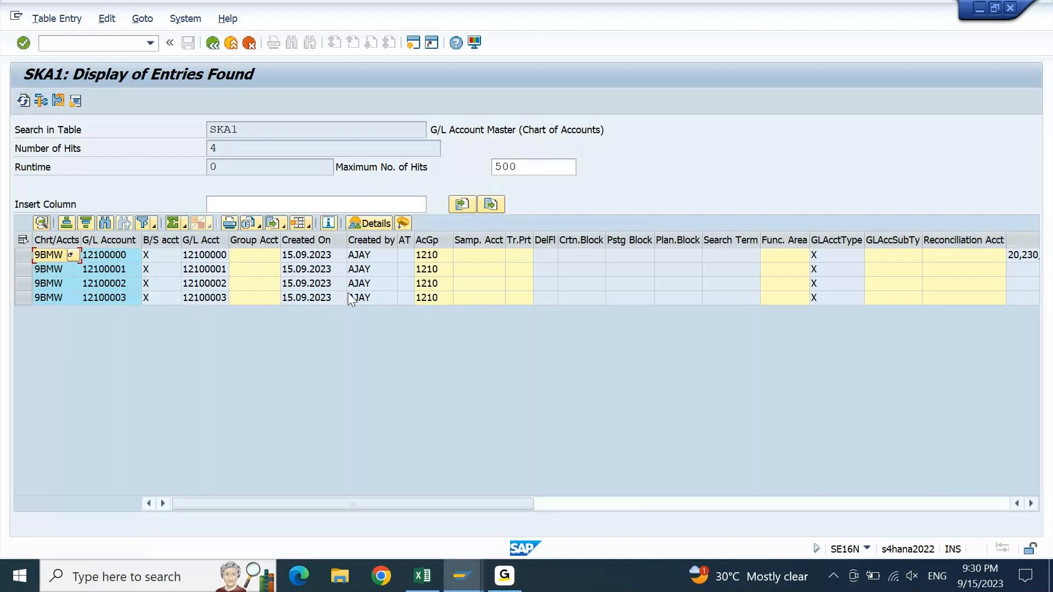
pyautogui.click(395, 285)
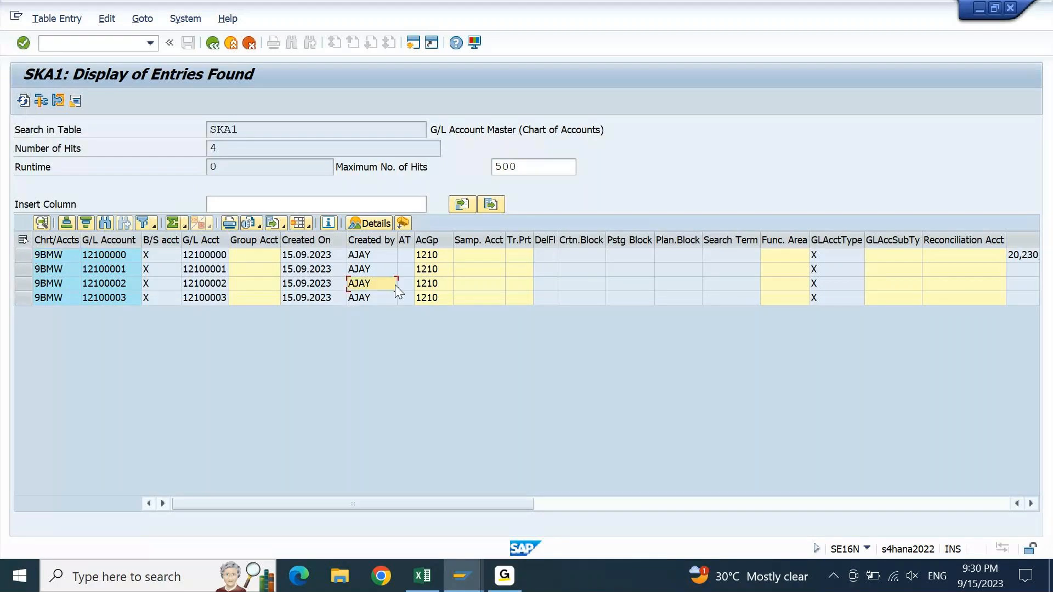
pyautogui.press('End')
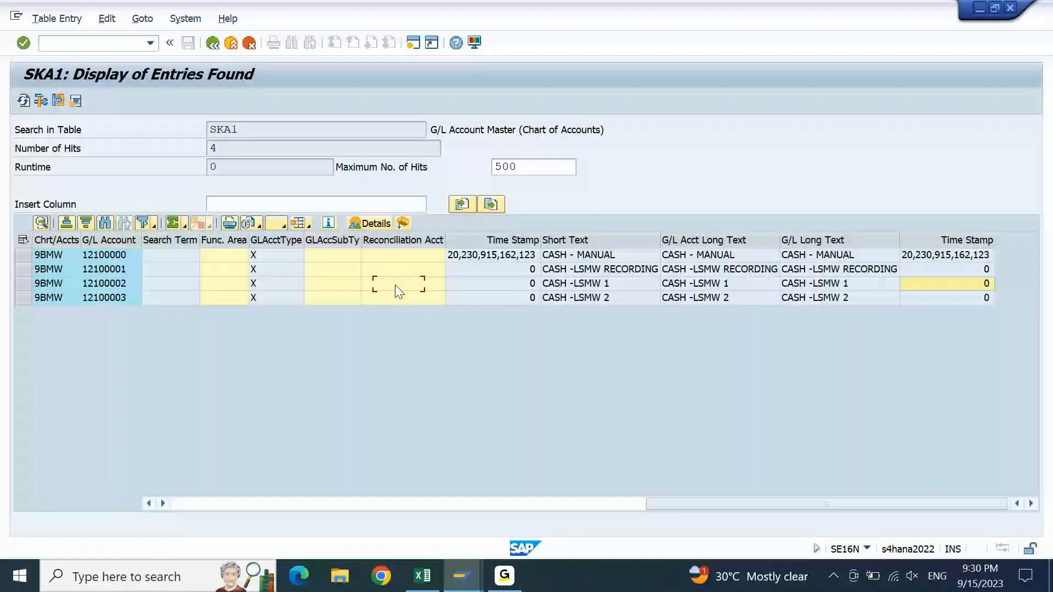
pyautogui.moveTo(713, 283); pyautogui.dragTo(735, 298)
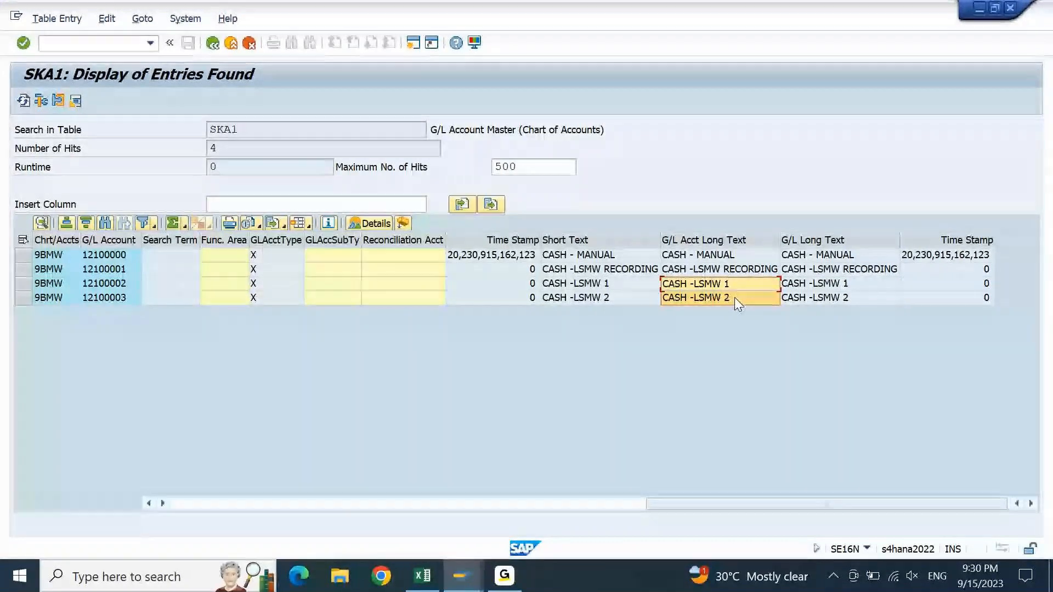
# - Switch to the FICO 9 PM IST workbook in Excel and view the LSMW template for GL account creation
pyautogui.click(421, 576)
pyautogui.click(514, 465)
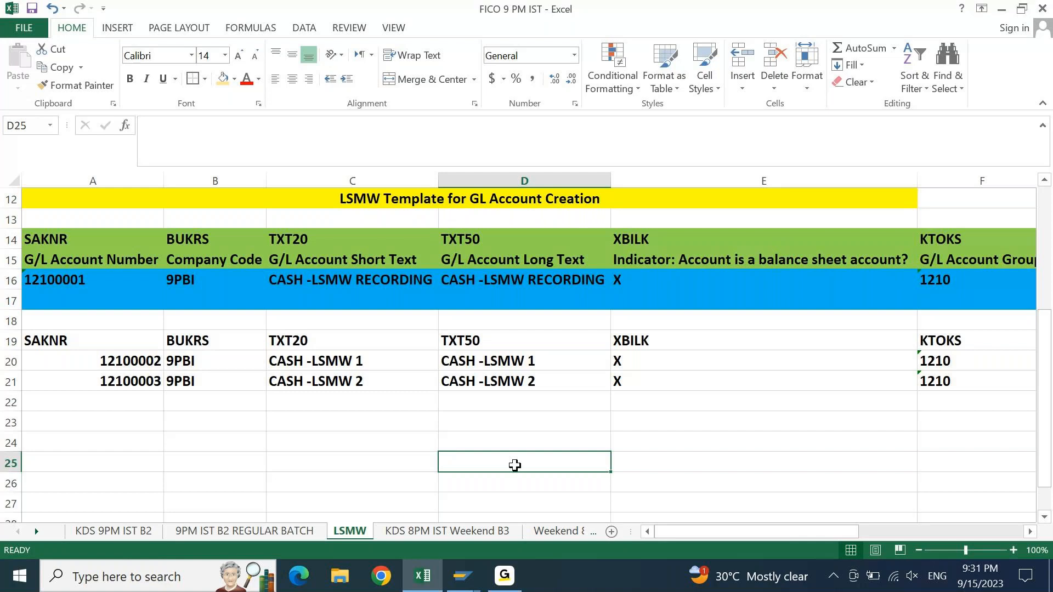
pyautogui.hotkey('alt', 'Tab')
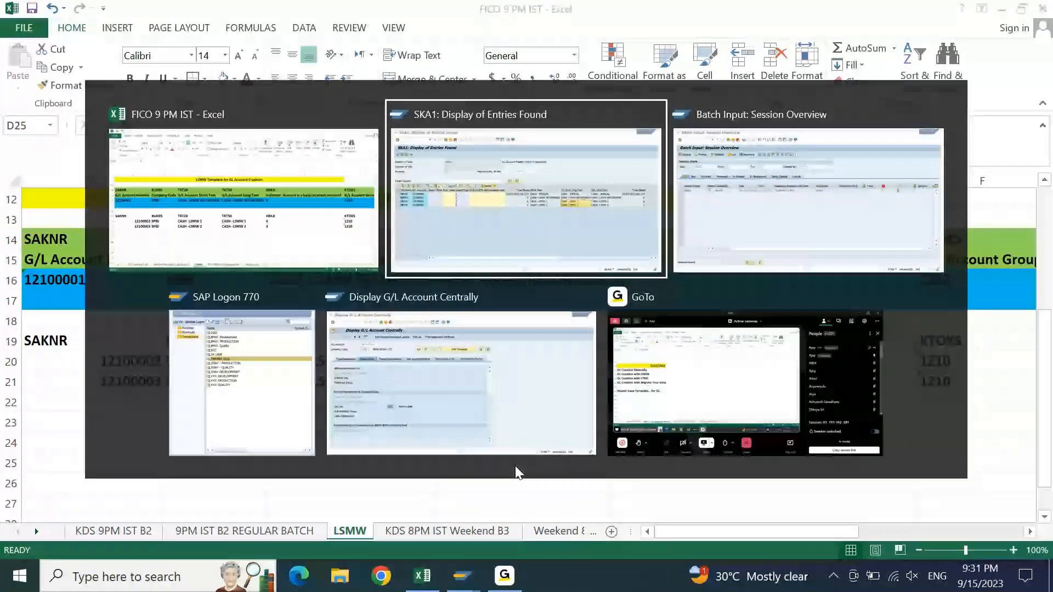
pyautogui.hotkey('alt', 'Tab')
pyautogui.hotkey('alt', 'Tab')
pyautogui.hotkey('alt', 'Tab')
pyautogui.hotkey('alt', 'Tab')
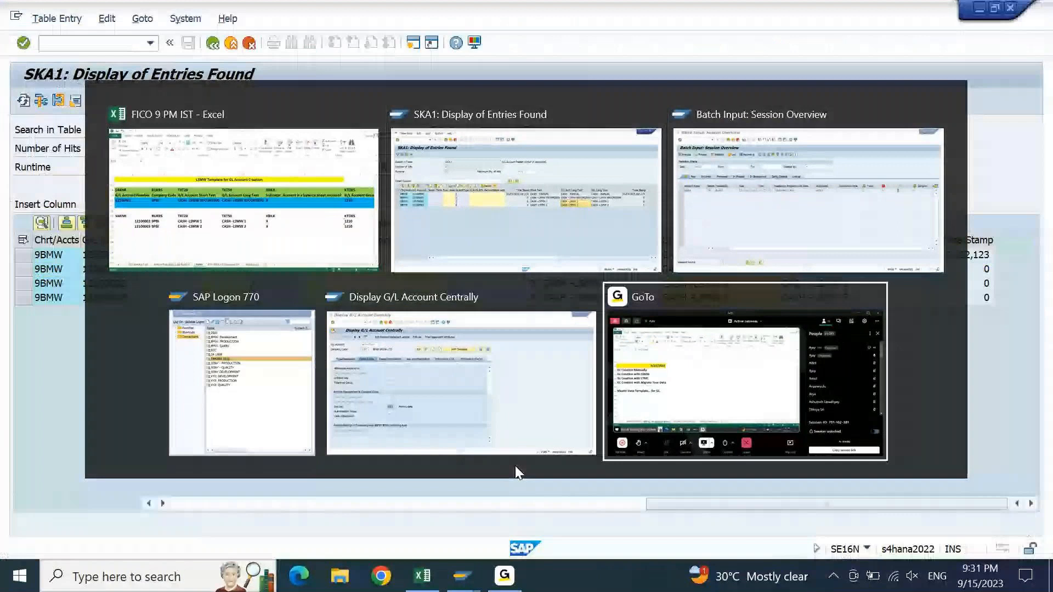
pyautogui.hotkey('alt', 'Tab')
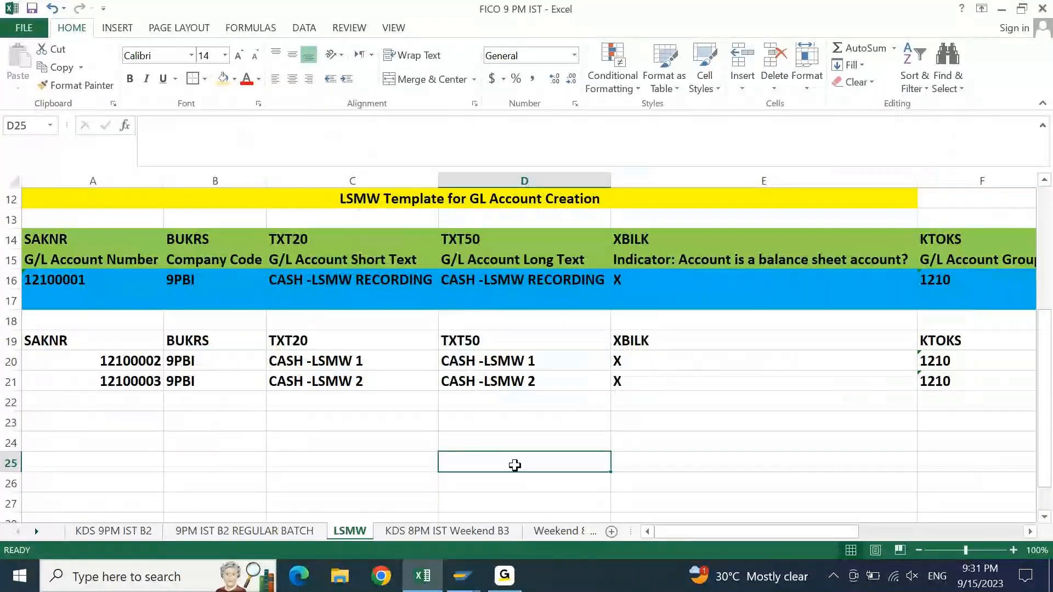
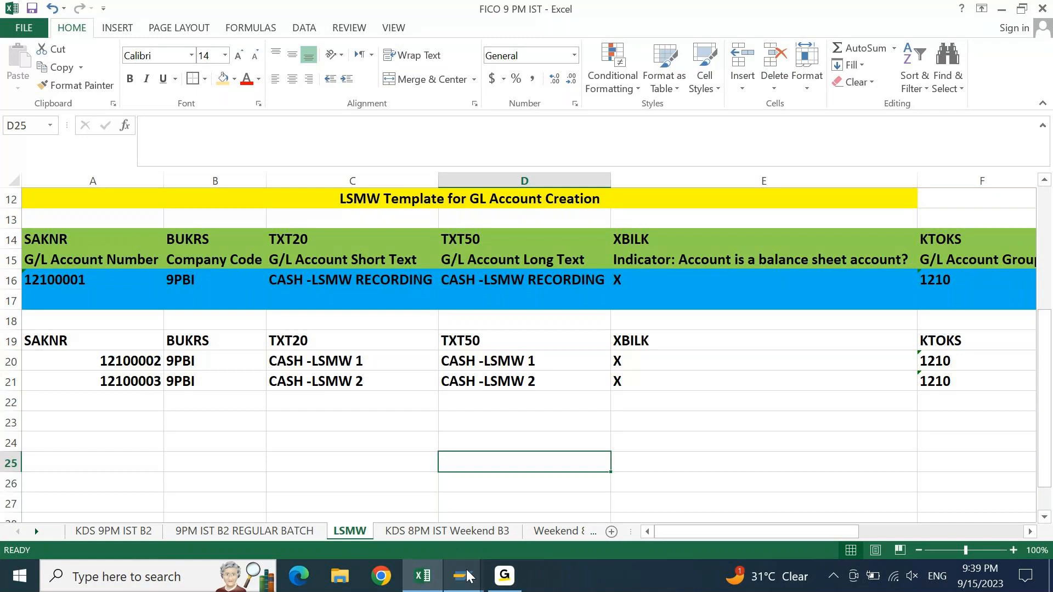
# - Switch to SAP Easy Access, start transaction LSMW and look at the Project field of the project selection
pyautogui.click(462, 576)
pyautogui.write('LSMW')
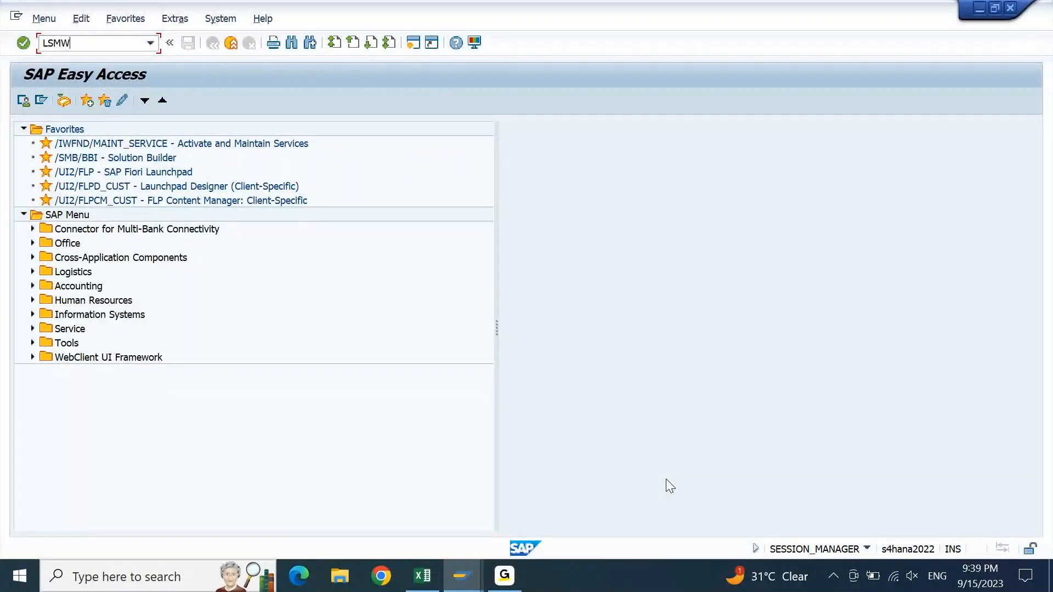
pyautogui.press('Return')
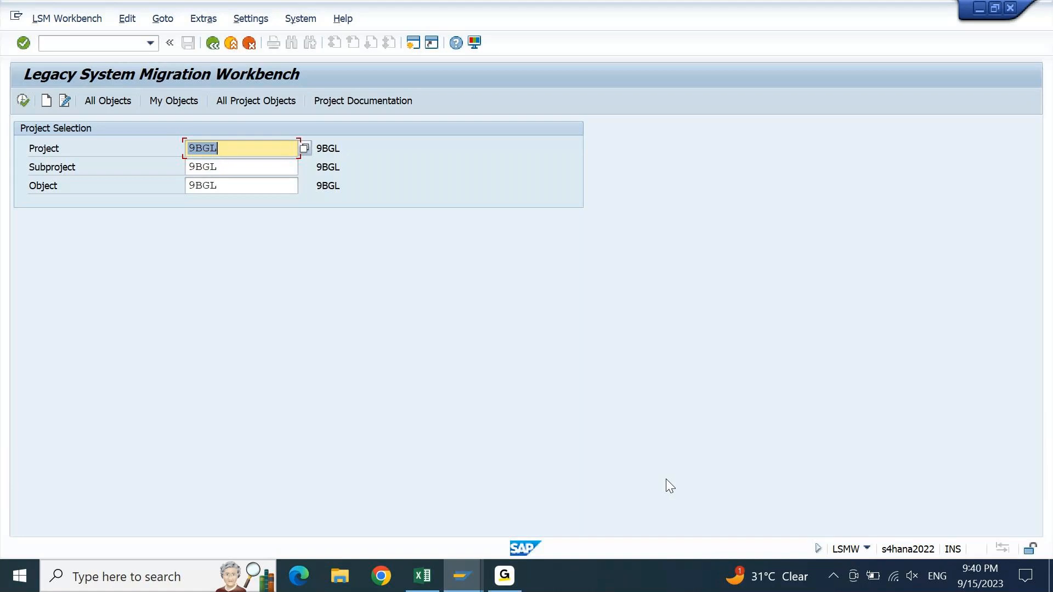
pyautogui.moveTo(28, 146); pyautogui.dragTo(123, 152)
pyautogui.click(124, 152)
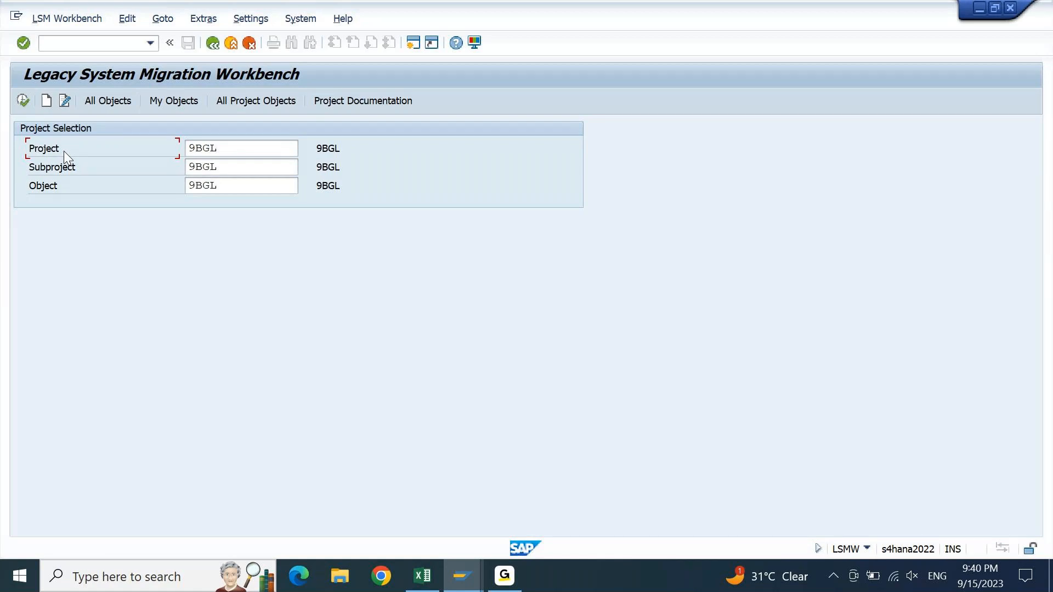
# - Switch to the Excel workbook and insert a leading space before 9PBI in cell A2 of the LSMW sheet
pyautogui.click(423, 576)
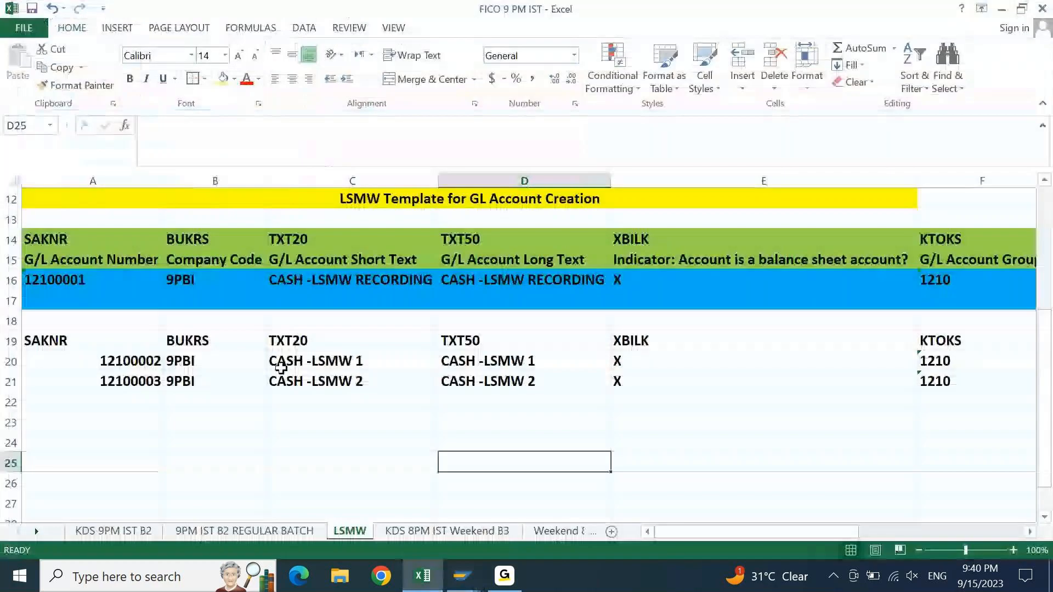
pyautogui.click(73, 241)
pyautogui.click(301, 407)
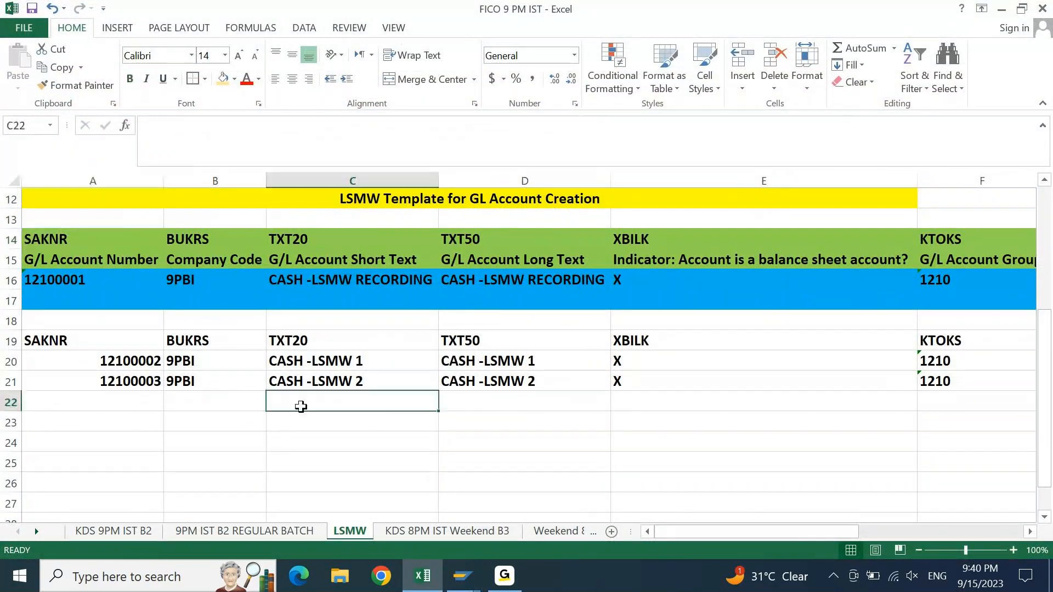
pyautogui.hotkey('ctrl', 'Home')
pyautogui.press('Right')
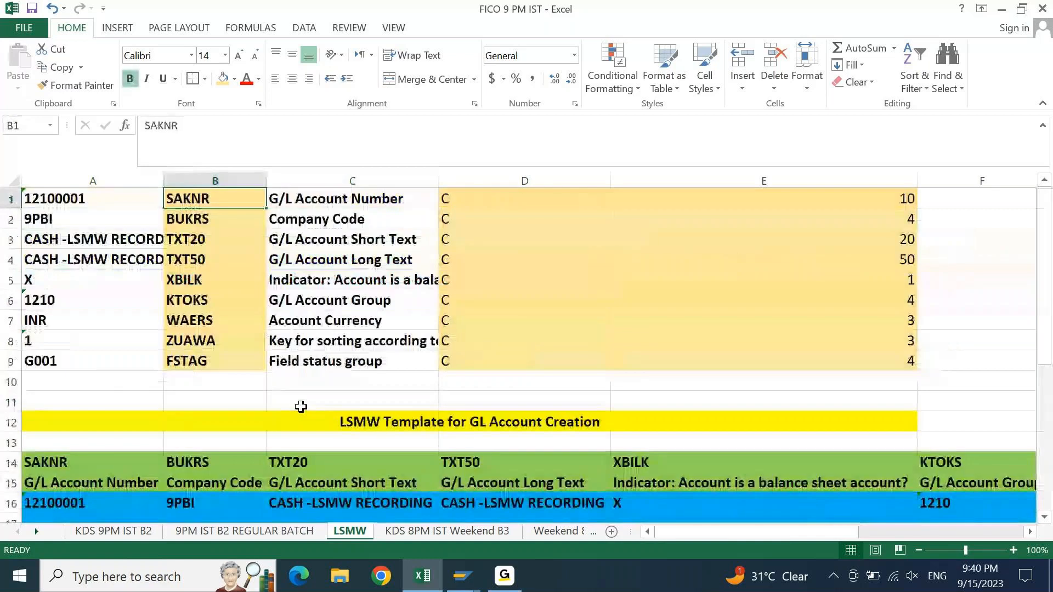
pyautogui.press('Left')
pyautogui.press('Down')
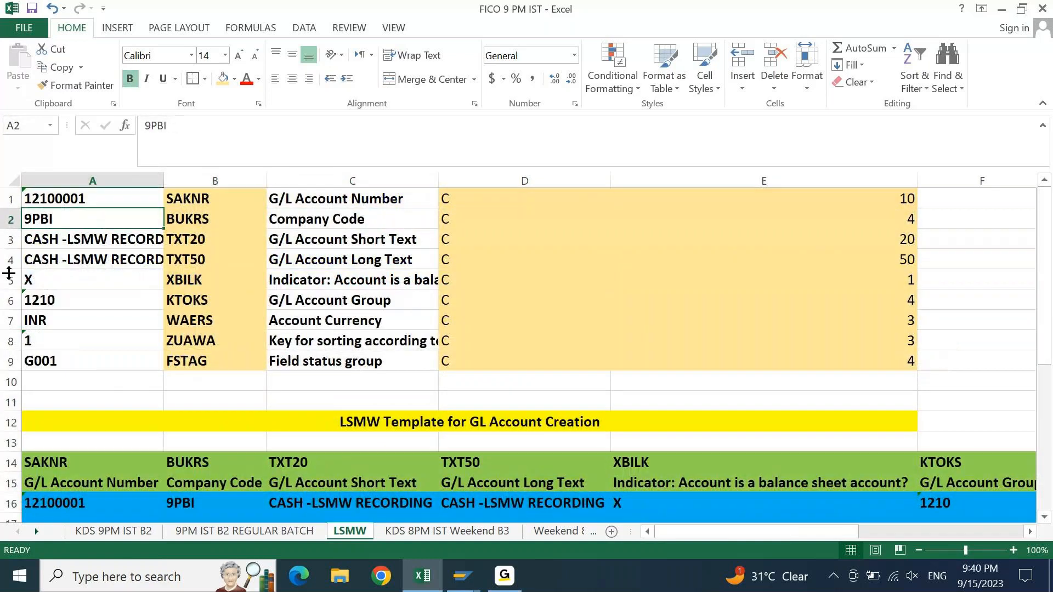
pyautogui.click(147, 125)
pyautogui.press('Up')
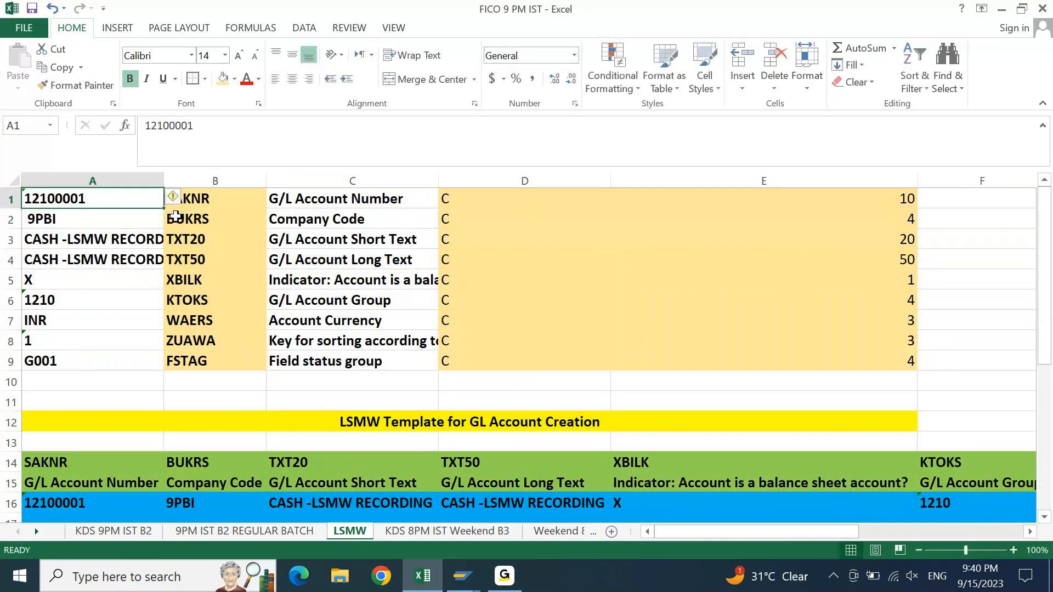
# - Re-enter the G/L account number in cell A1 of the LSMW sheet so that it is stored as a number
pyautogui.press('Down')
pyautogui.press('Down')
pyautogui.press('Up')
pyautogui.press('Up')
pyautogui.press('F2')
pyautogui.press('Return')
pyautogui.press('Up')
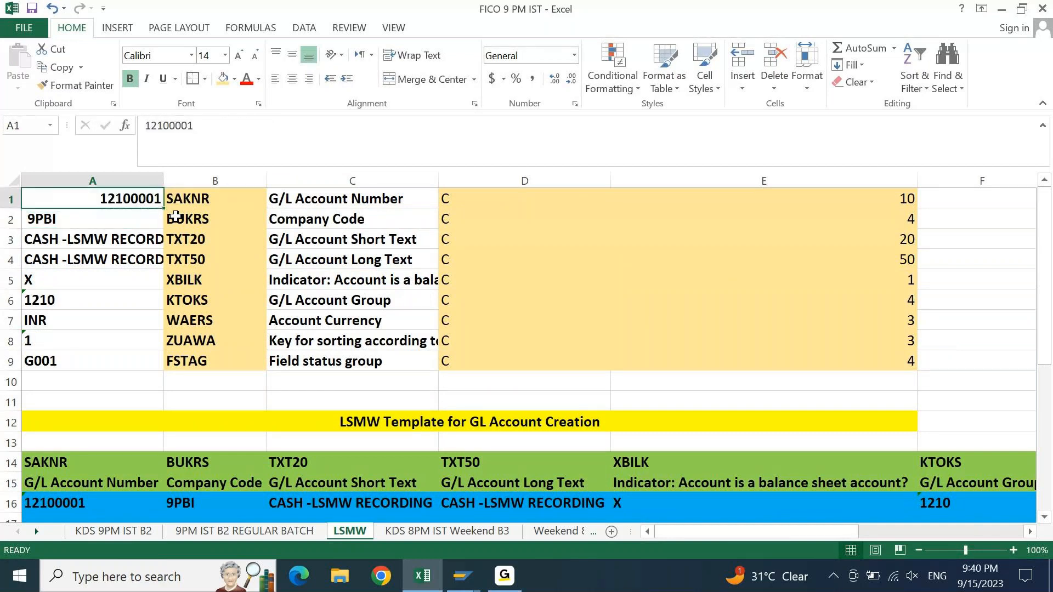
pyautogui.click(264, 123)
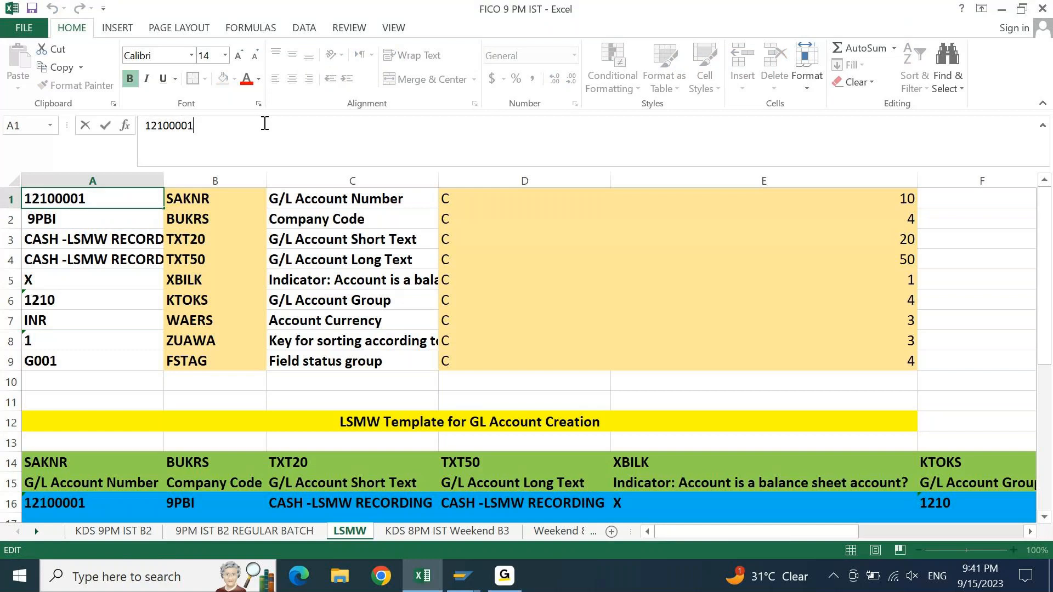
pyautogui.hotkey('ctrl', 'Return')
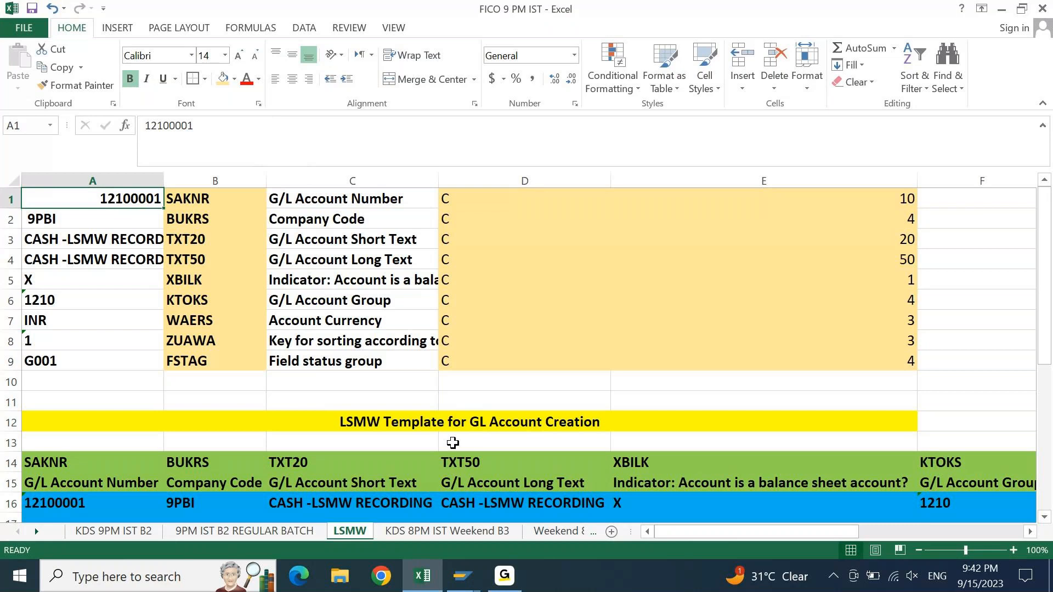
# - Switch to the Legacy System Migration Workbench and view all project objects of project 9BGL, returning to the project selection
pyautogui.click(462, 576)
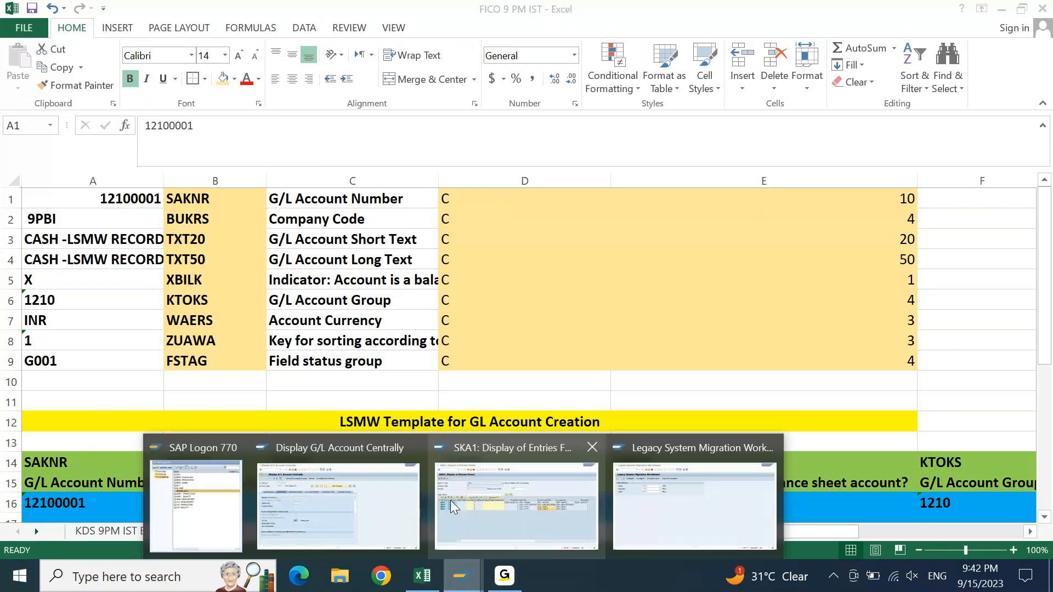
pyautogui.click(670, 510)
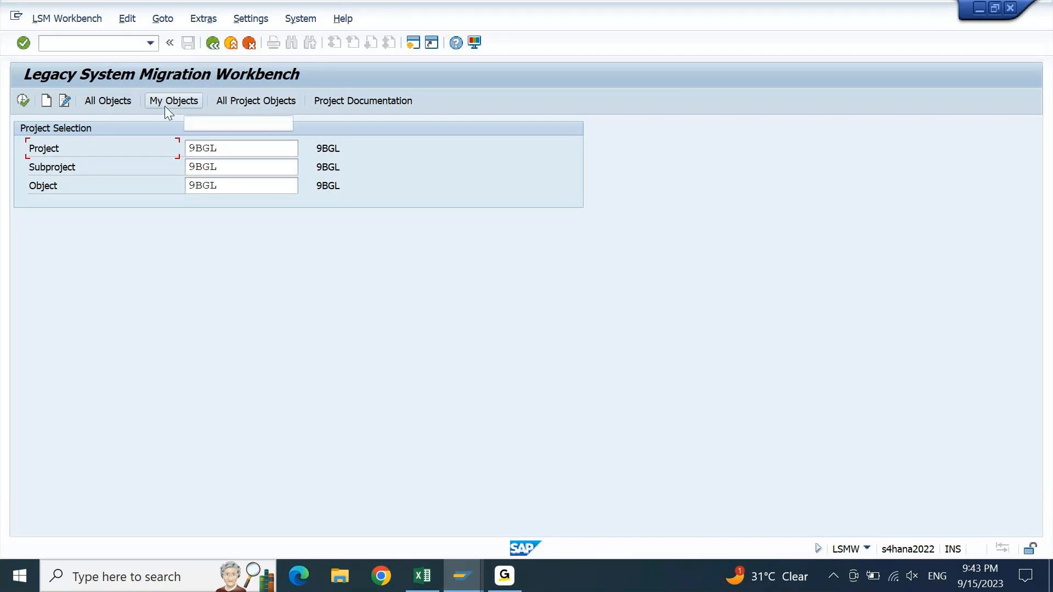
pyautogui.click(269, 102)
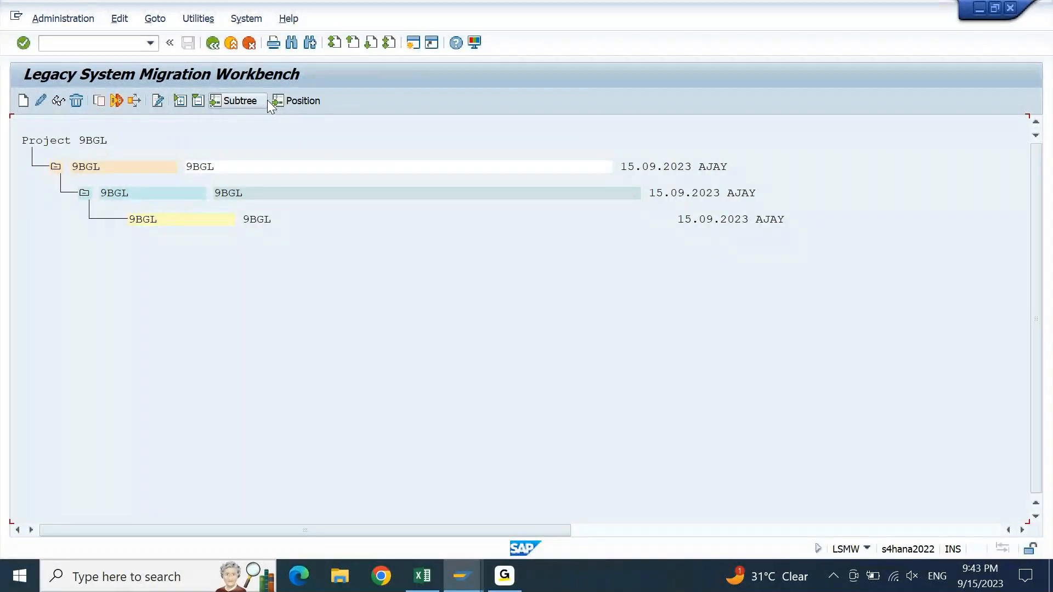
pyautogui.click(216, 44)
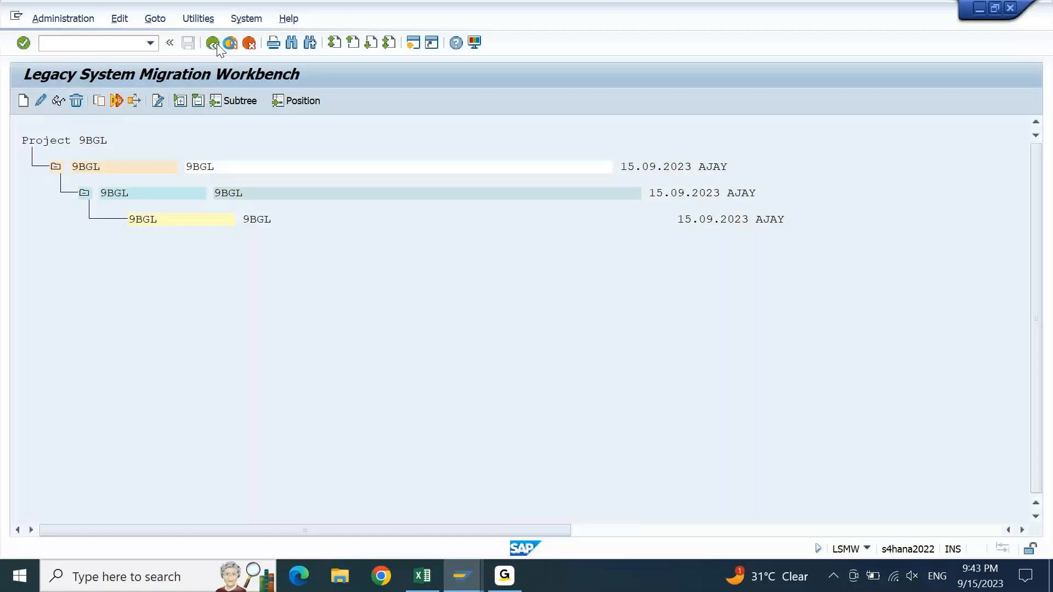
pyautogui.click(212, 44)
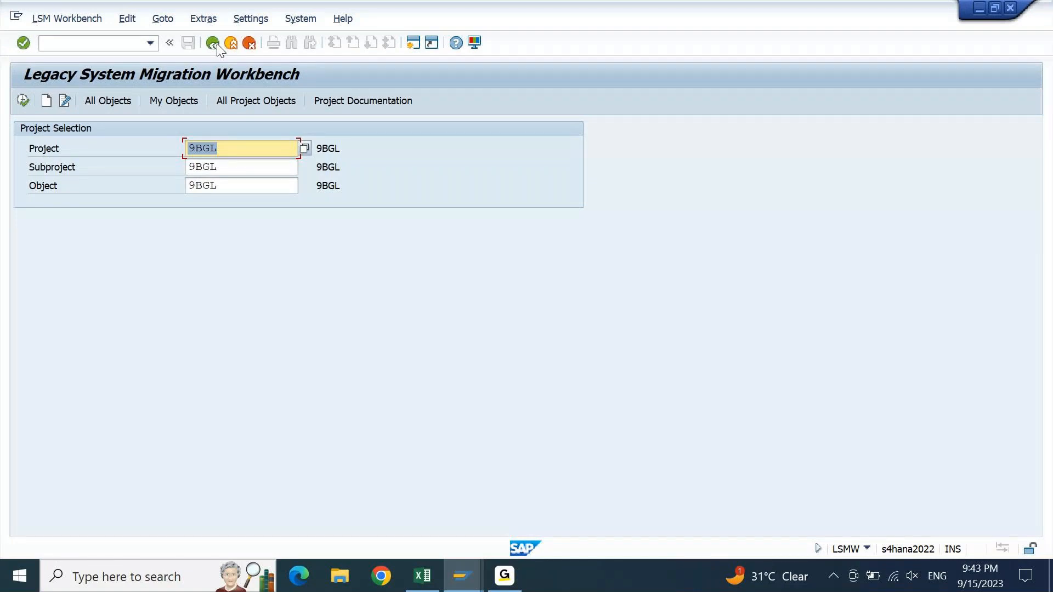
# - Clear the project selection and choose project 9BGL from the list of available projects
pyautogui.press('BackSpace')
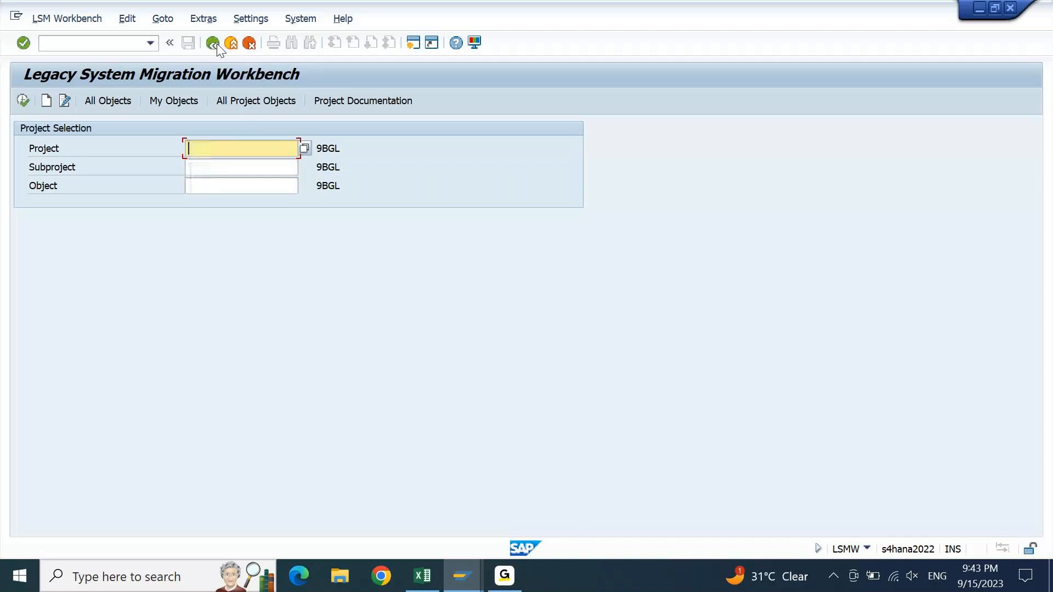
pyautogui.press('Return')
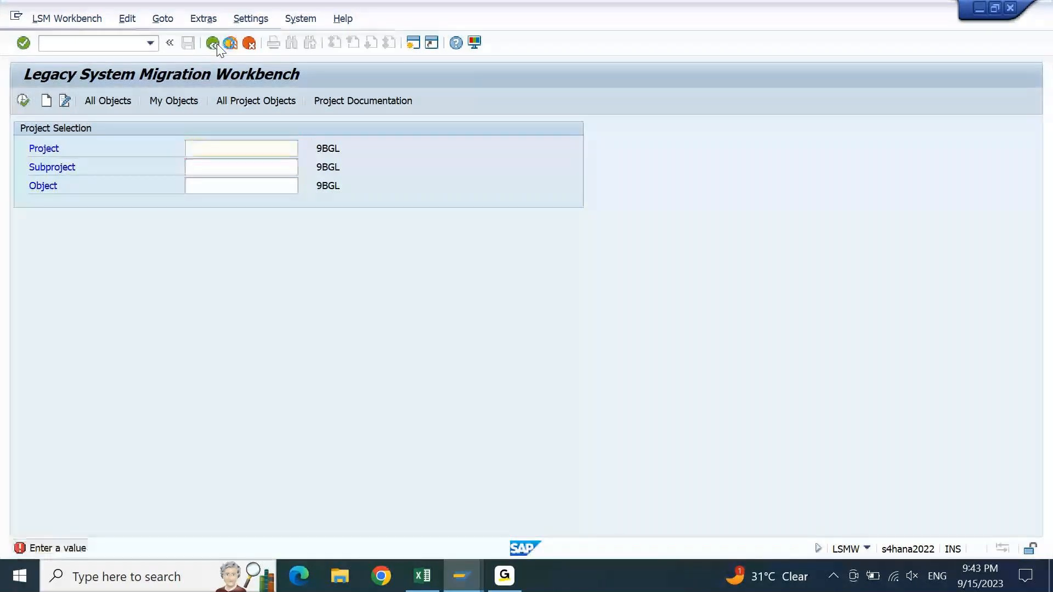
pyautogui.press('F4')
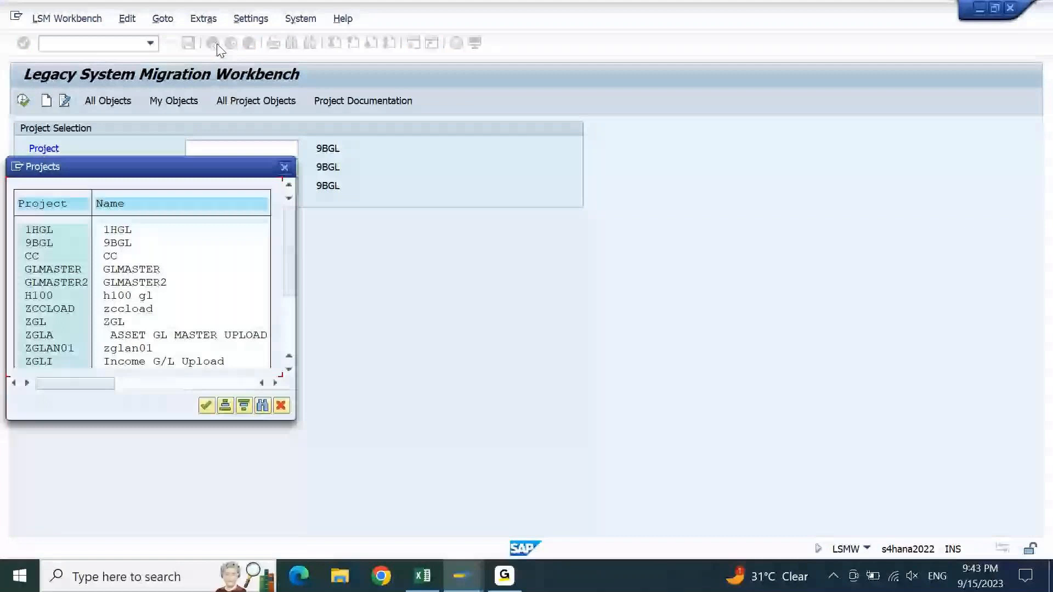
pyautogui.moveTo(186, 165); pyautogui.dragTo(376, 57)
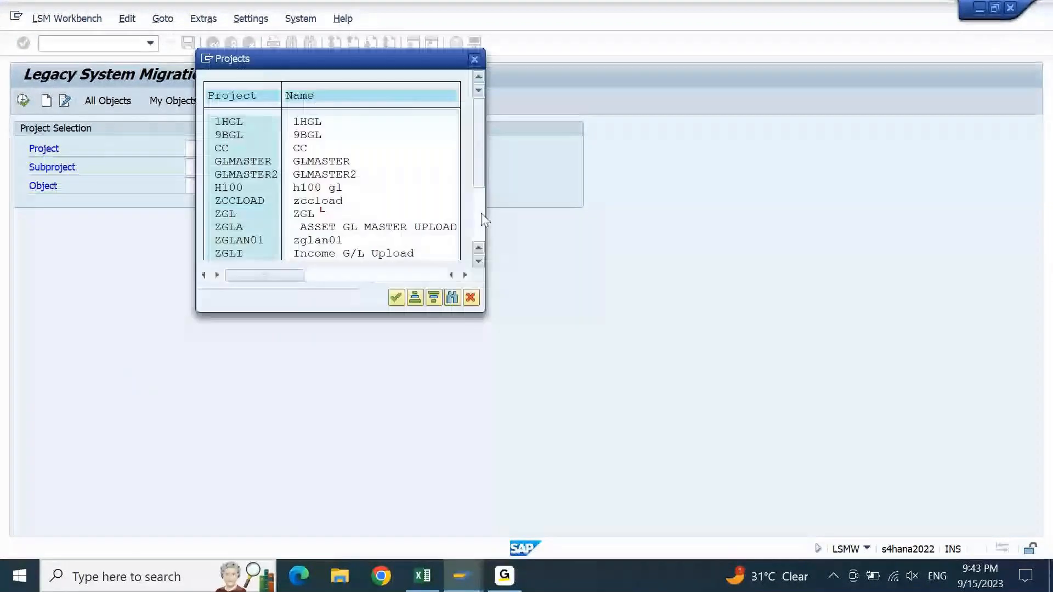
pyautogui.click(481, 212)
pyautogui.moveTo(474, 163); pyautogui.dragTo(477, 135)
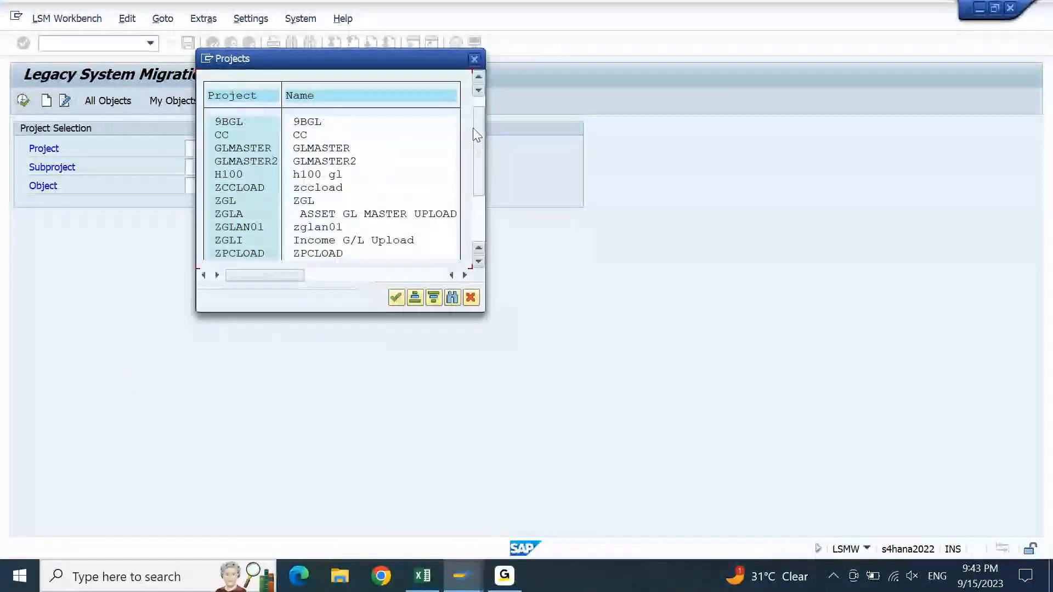
pyautogui.doubleClick(232, 123)
pyautogui.press('Return')
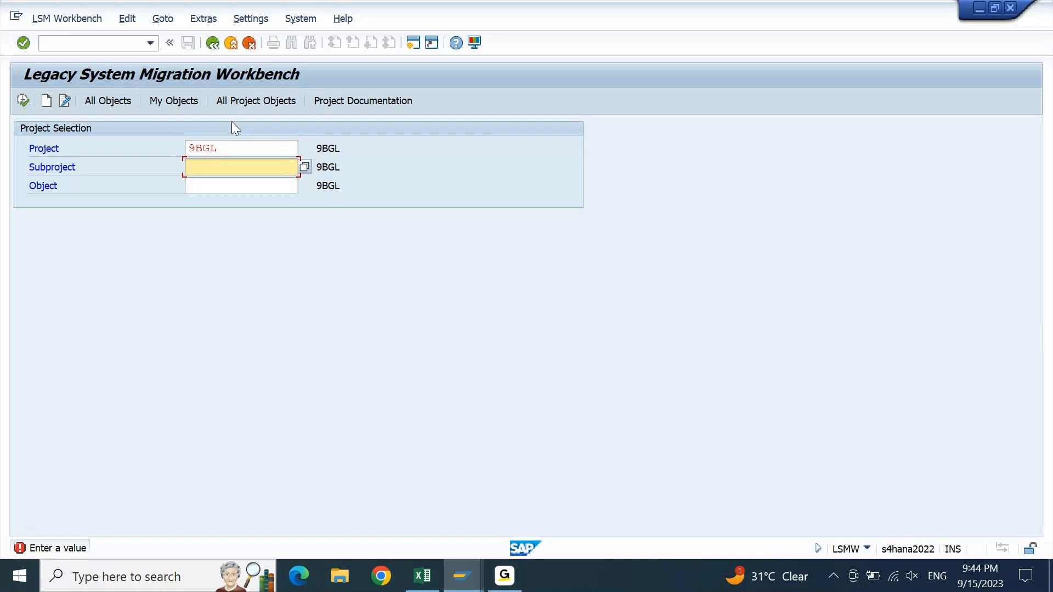
# - Choose 9BGL as the subproject and 9BGL as the object from their value helps
pyautogui.click(223, 148)
pyautogui.click(225, 168)
pyautogui.press('F4')
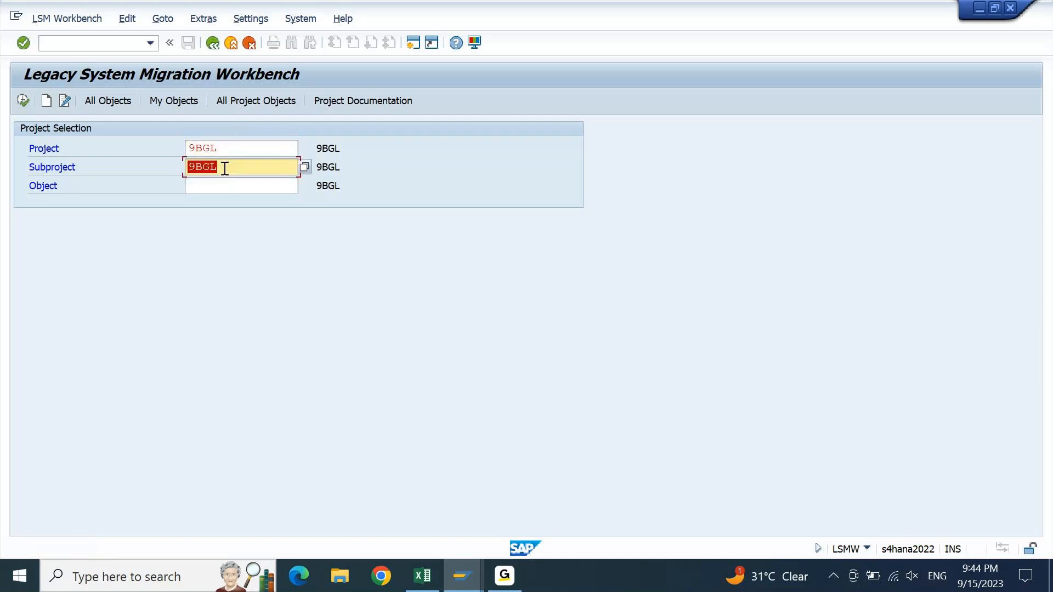
pyautogui.click(224, 185)
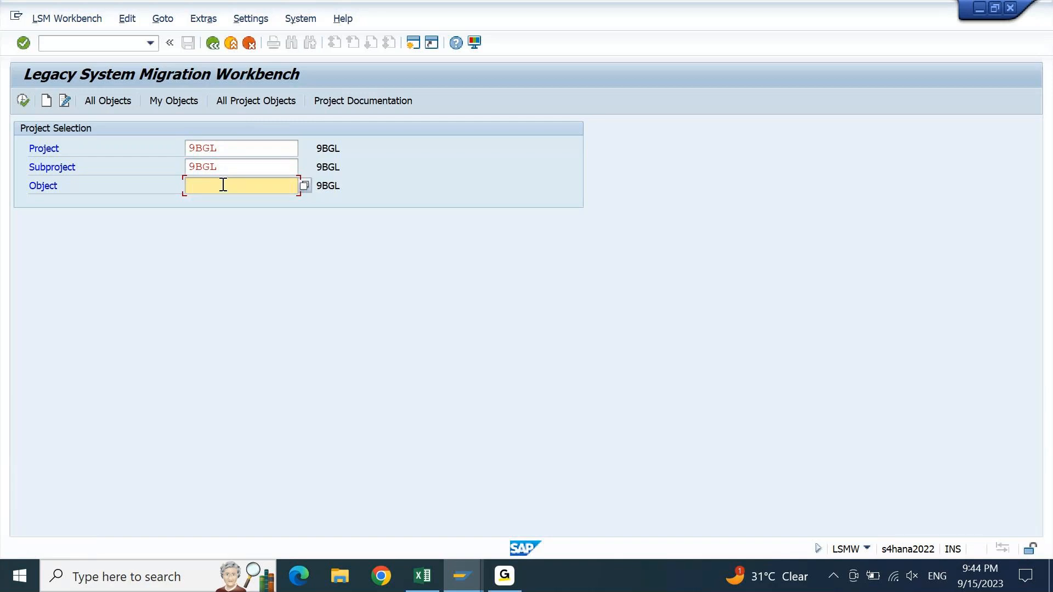
pyautogui.press('F4')
pyautogui.click(223, 151)
pyautogui.doubleClick(223, 152)
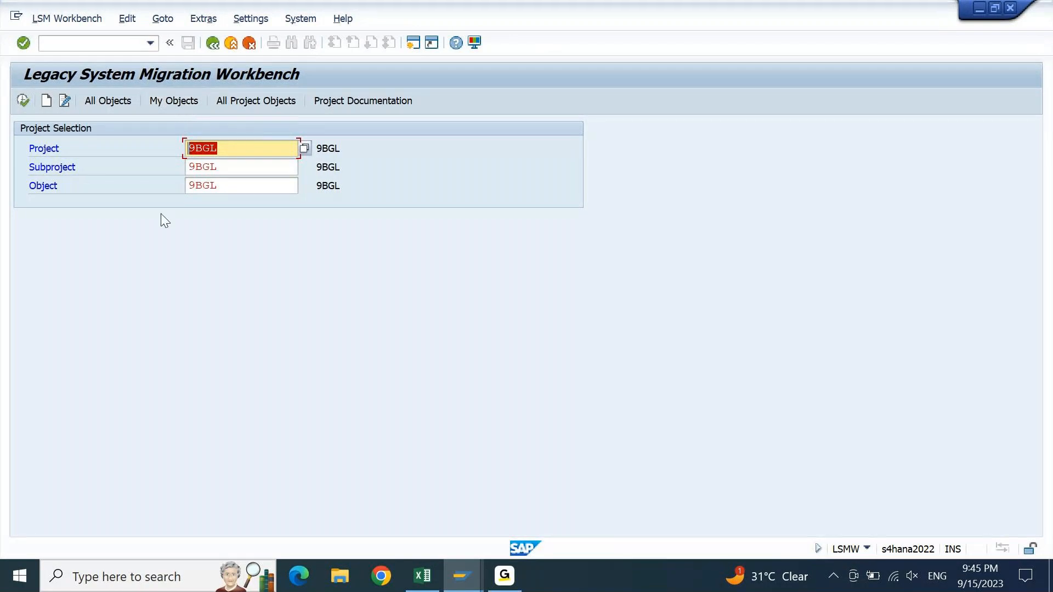
pyautogui.click(164, 19)
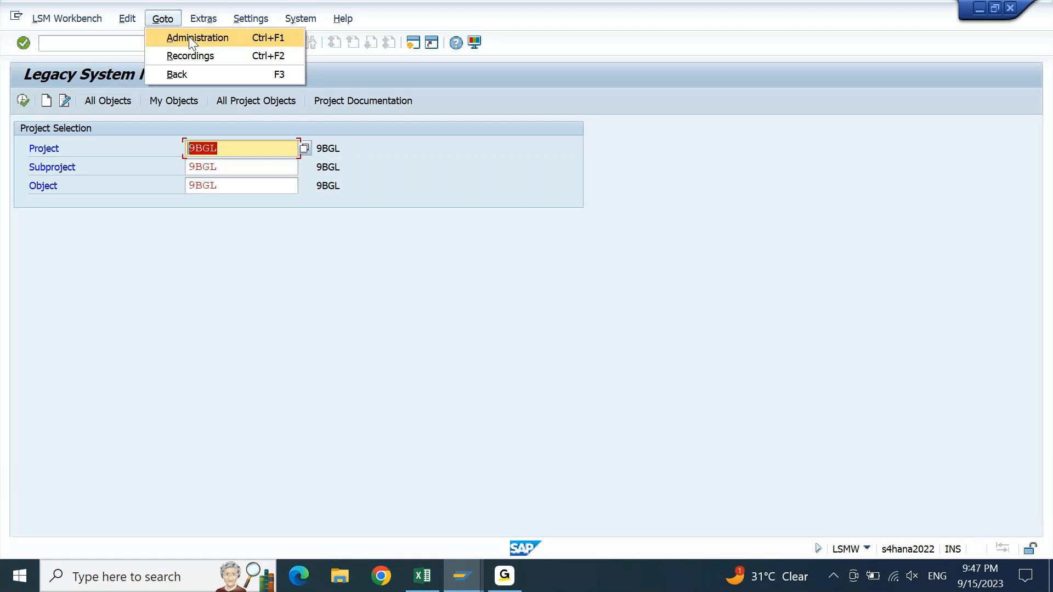
pyautogui.click(511, 576)
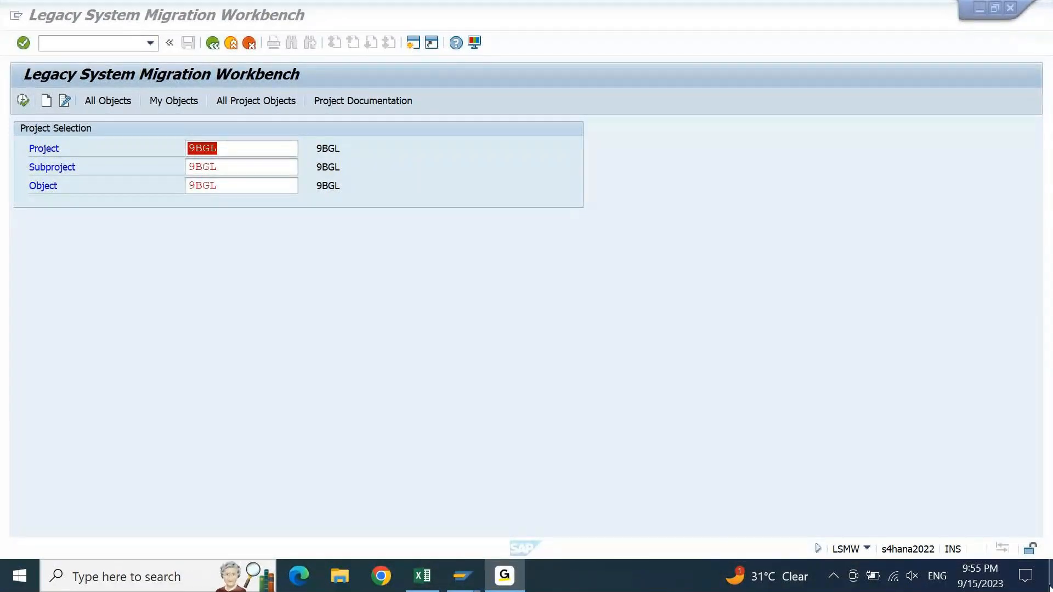
# - Switch to the Excel workbook and review the LSMW template and the upload data rows for GL account creation
pyautogui.click(424, 579)
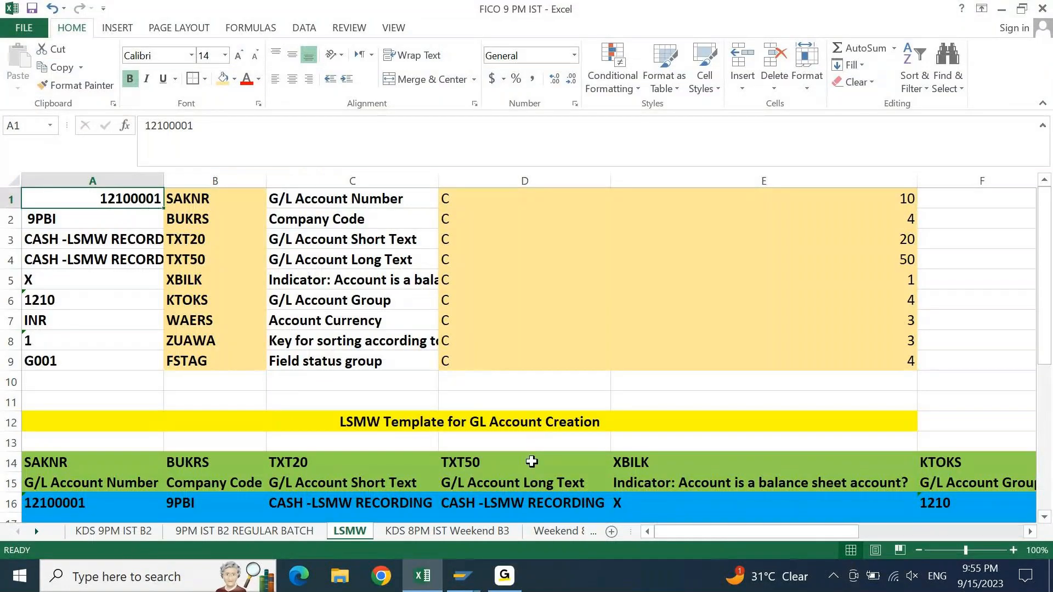
pyautogui.click(528, 483)
pyautogui.press('Down')
pyautogui.press('Down')
pyautogui.press('Down')
pyautogui.press('Down')
pyautogui.press('Down')
pyautogui.press('Down')
pyautogui.press('Down')
pyautogui.press('Down')
pyautogui.press('Up')
pyautogui.press('Up')
pyautogui.press('Up')
pyautogui.press('Right')
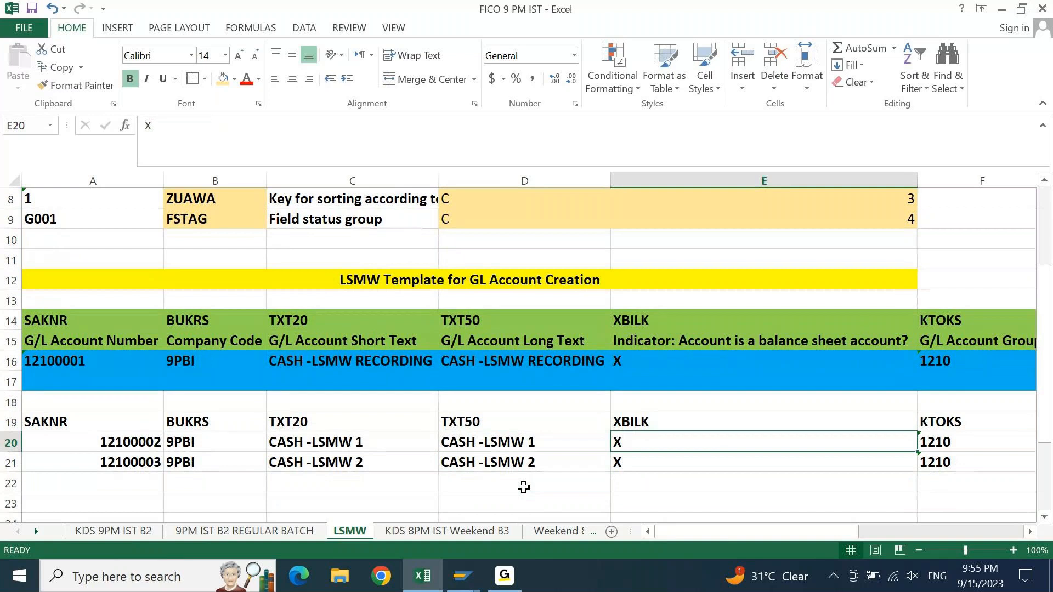
pyautogui.press('Down')
pyautogui.press('Down')
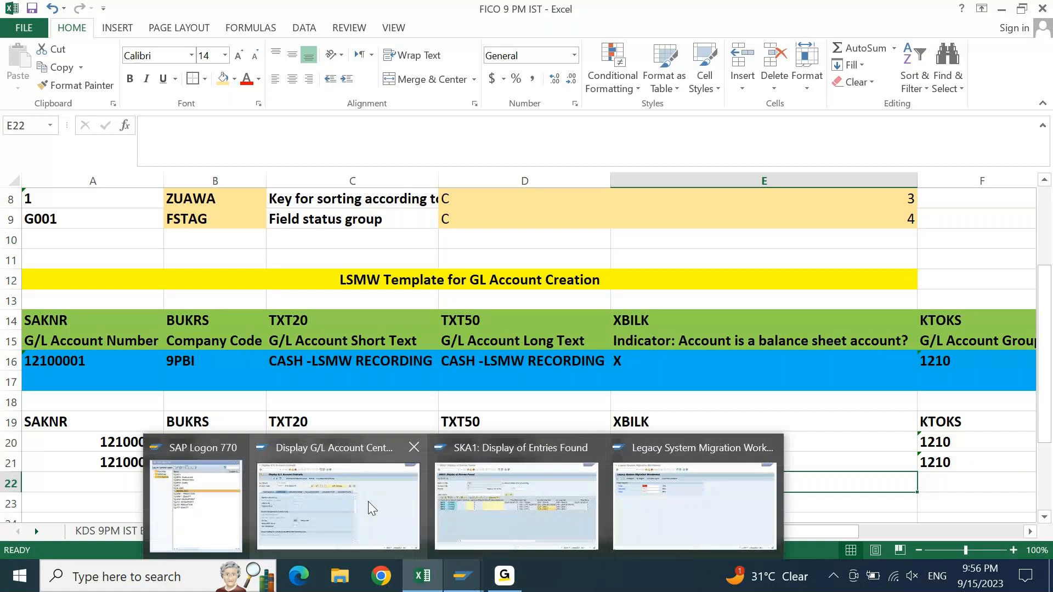
# - Switch to the Legacy System Migration Workbench, execute object 9BGL and display its Specify Files process step
pyautogui.click(664, 515)
pyautogui.click(664, 514)
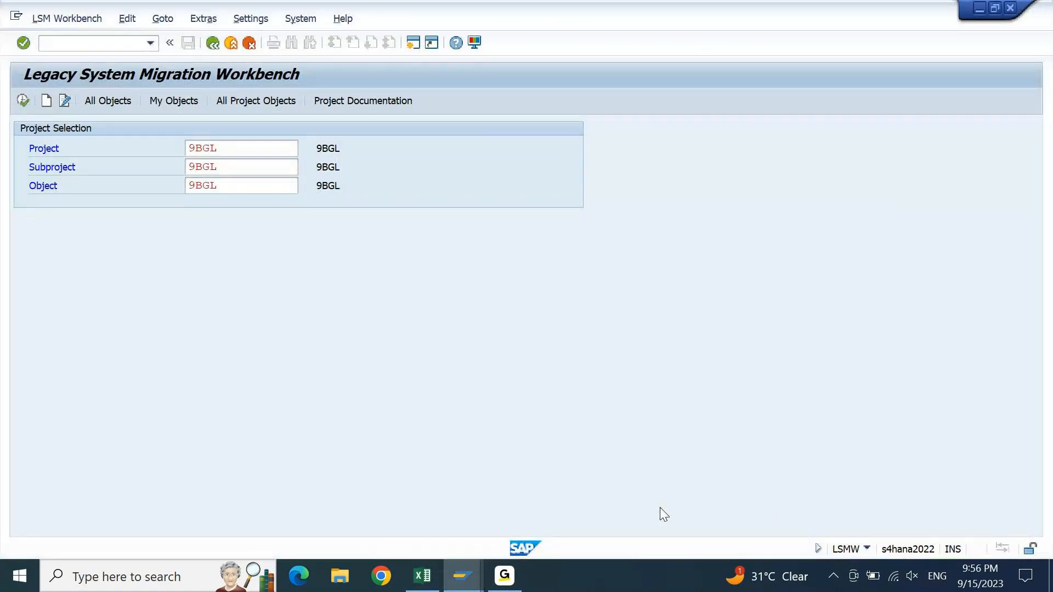
pyautogui.press('F8')
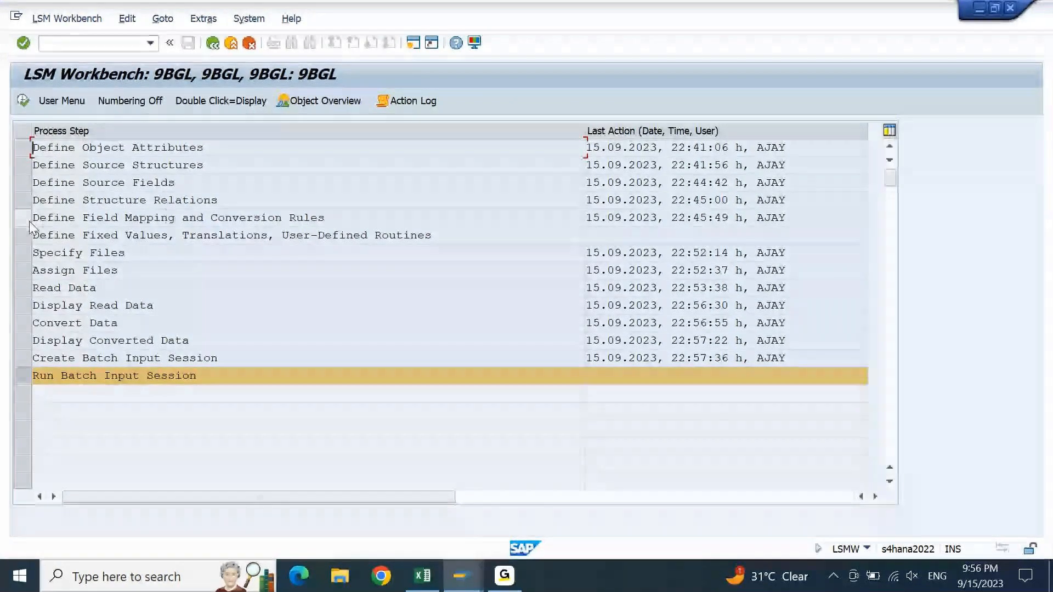
pyautogui.click(25, 253)
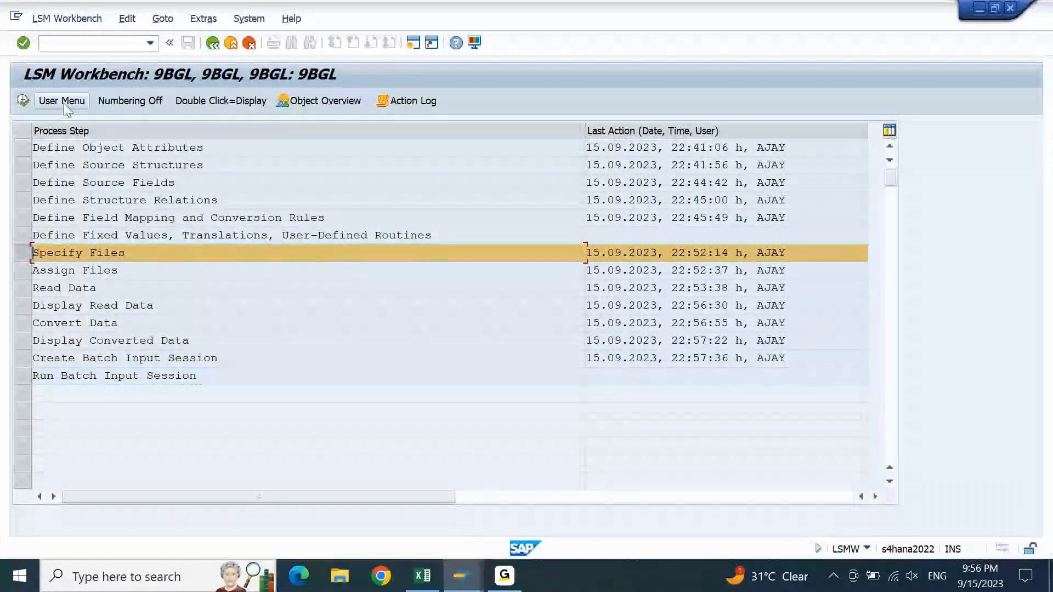
pyautogui.doubleClick(122, 253)
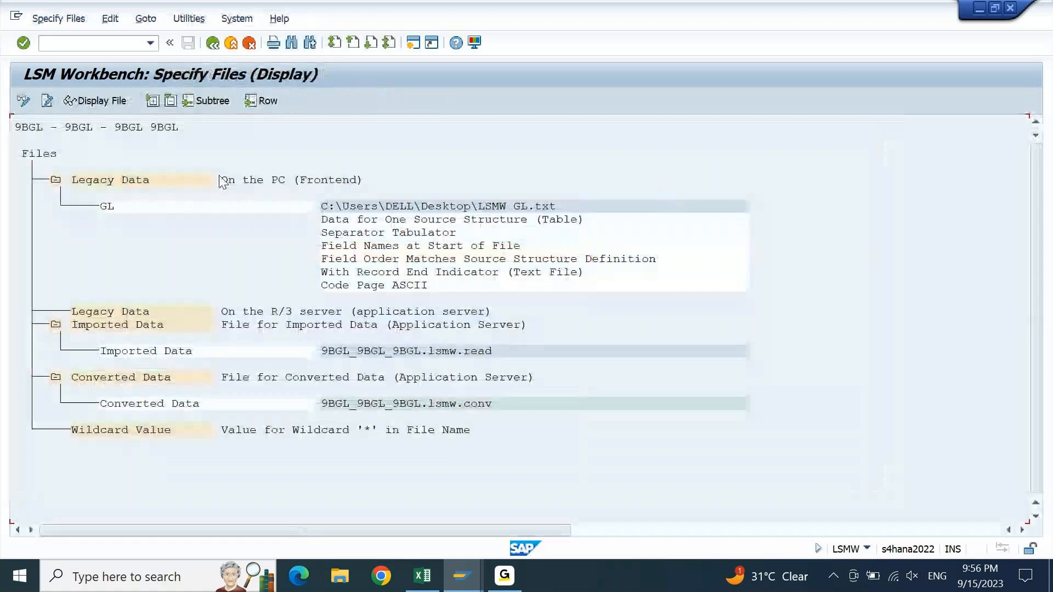
# - Display the properties of the legacy data file LSMW GL.txt, check its File Structure settings and return to the process steps
pyautogui.doubleClick(182, 179)
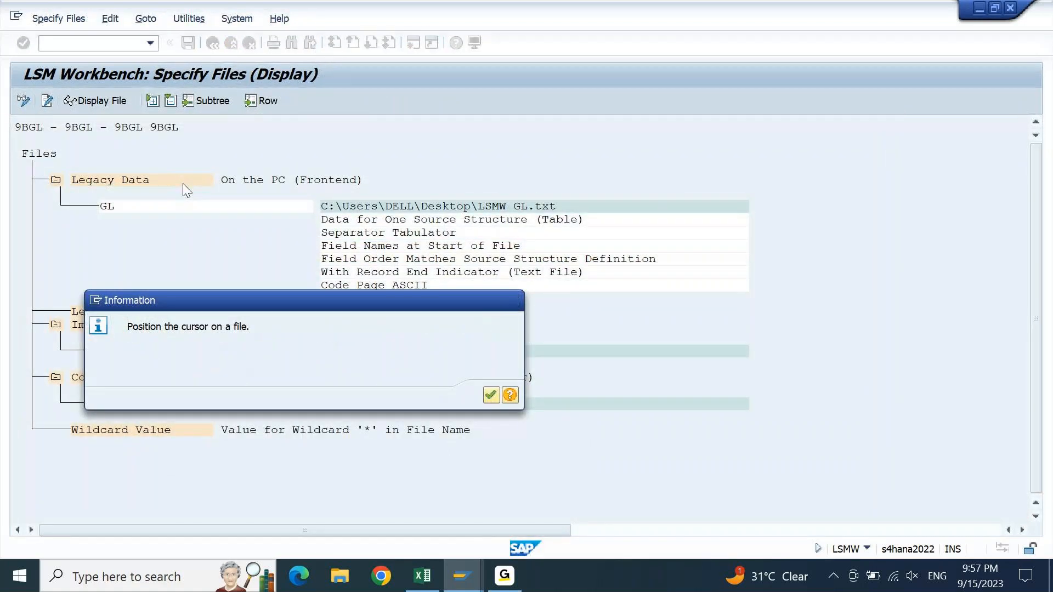
pyautogui.press('Return')
pyautogui.doubleClick(342, 206)
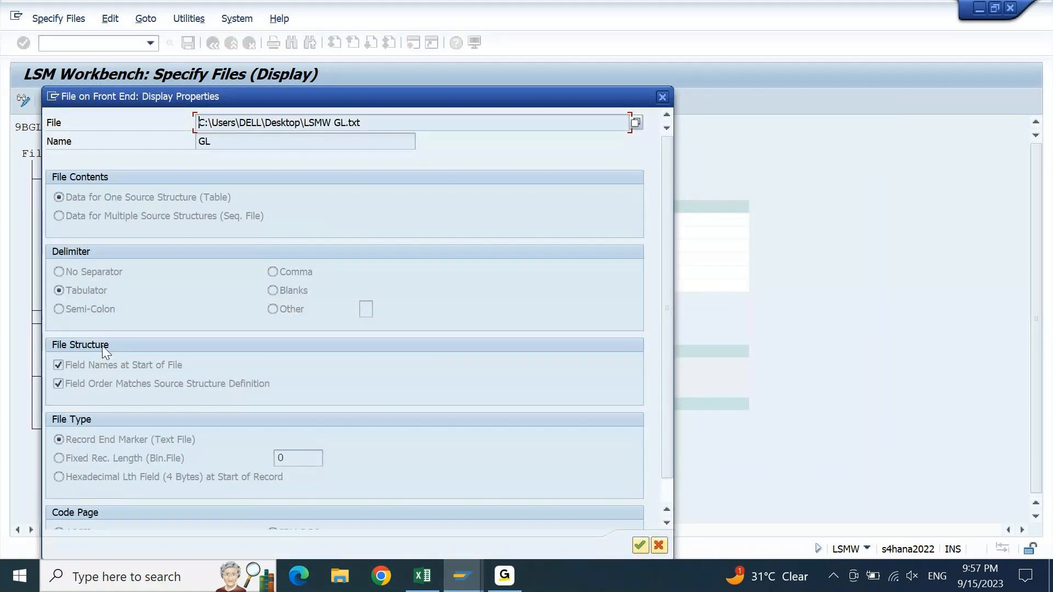
pyautogui.click(91, 370)
pyautogui.click(662, 98)
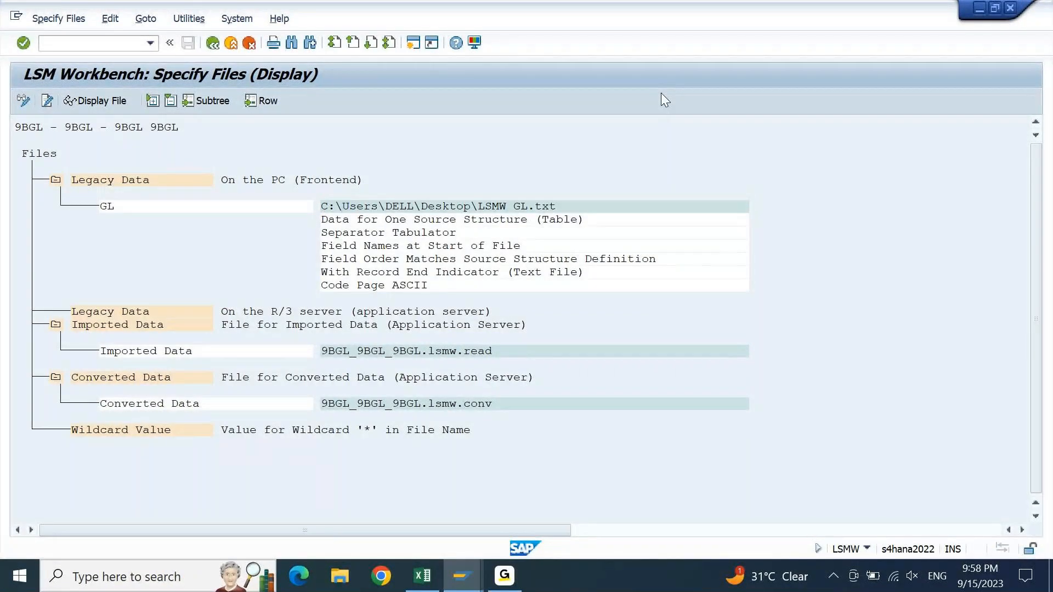
pyautogui.press('F3')
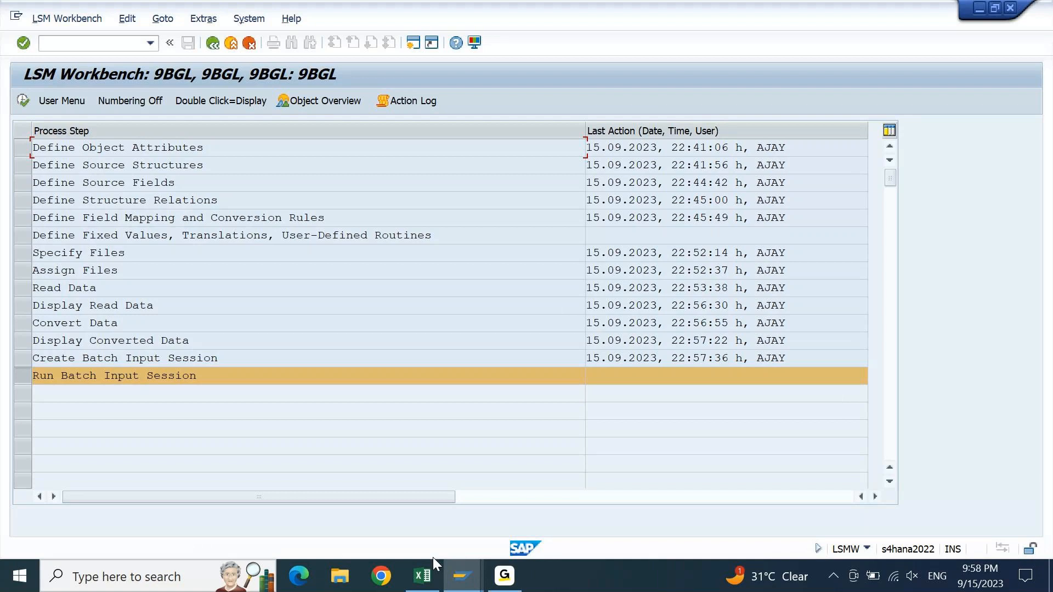
# - Switch to the Excel workbook and look at the header row and data rows of the GL upload file in the LSMW sheet
pyautogui.click(428, 575)
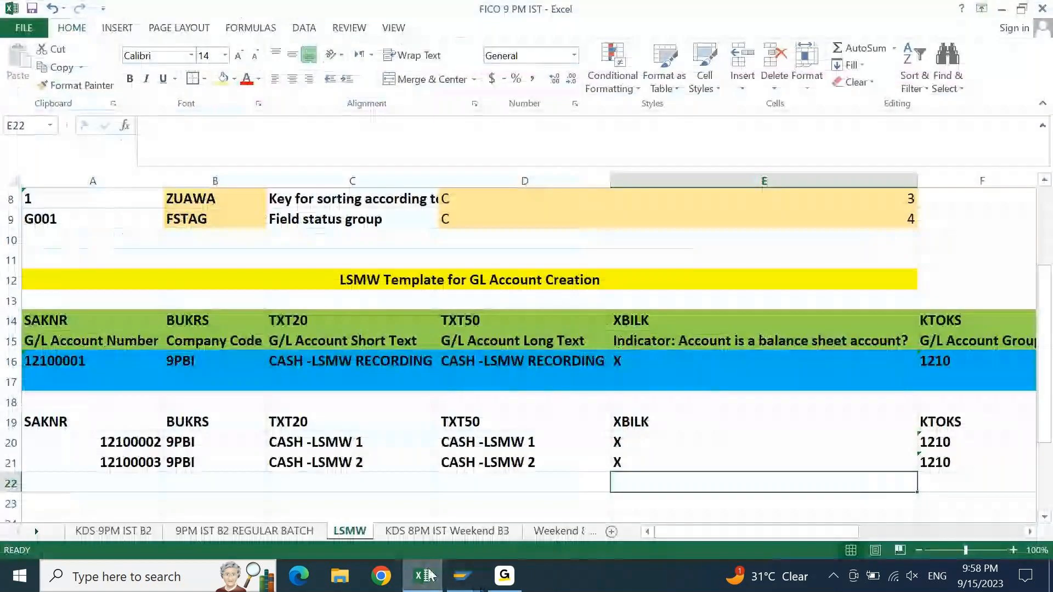
pyautogui.press('Home')
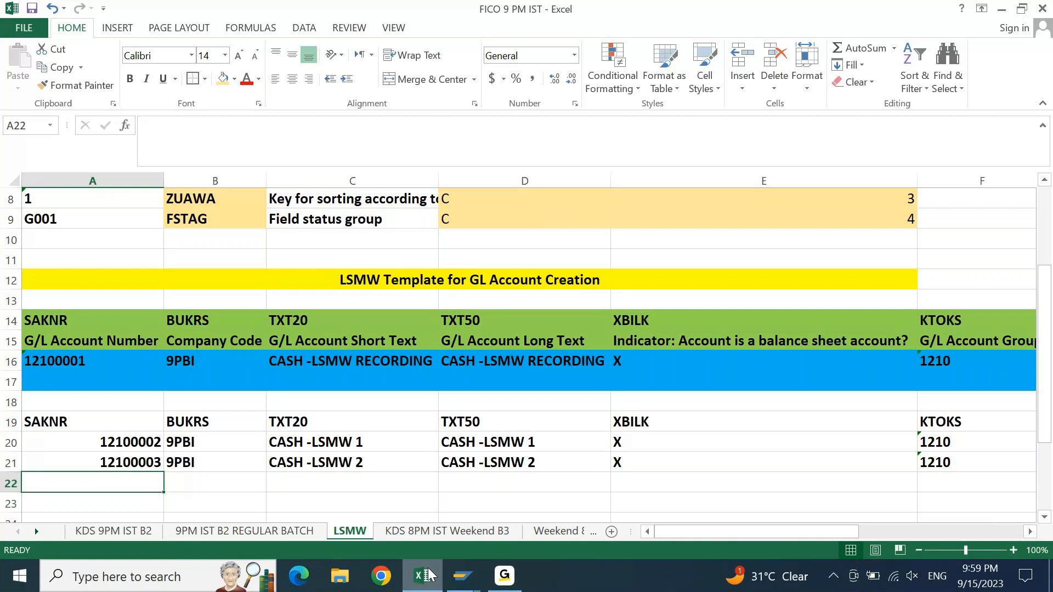
pyautogui.click(504, 590)
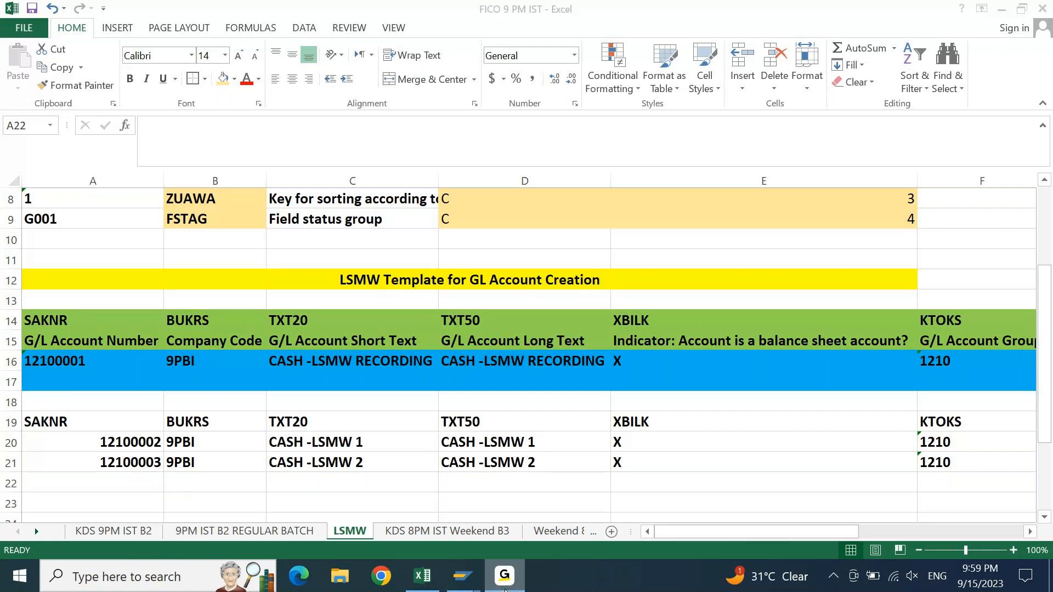